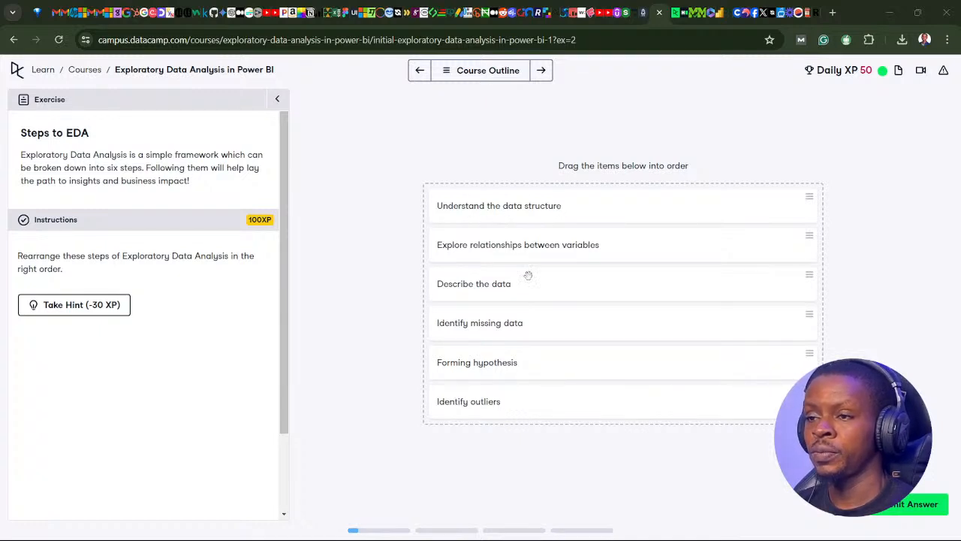
# Order the EDA steps as structure, missing data, describe, outliers, relationships between variables, forming hypothesis, and submit the answer.
pyautogui.moveTo(509, 323); pyautogui.dragTo(511, 243)
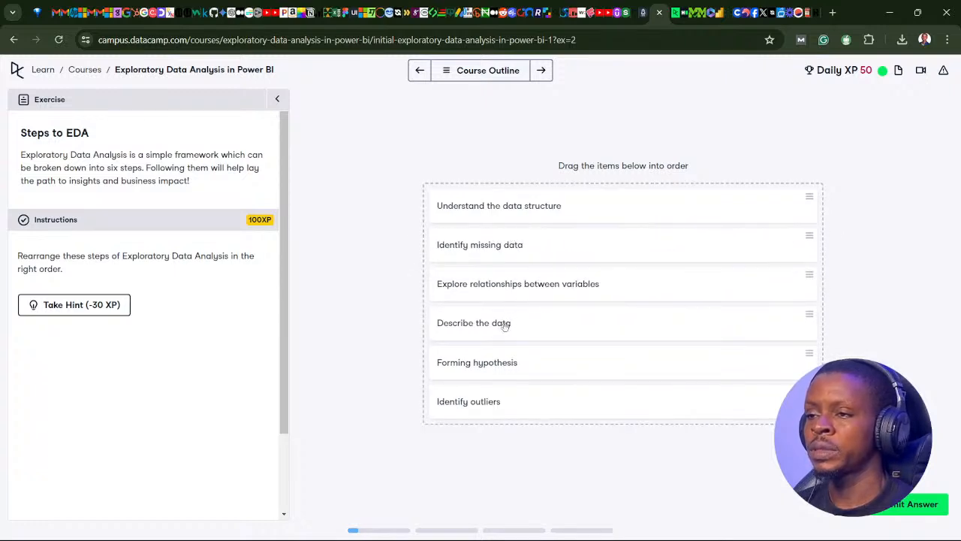
pyautogui.moveTo(503, 326); pyautogui.dragTo(457, 286)
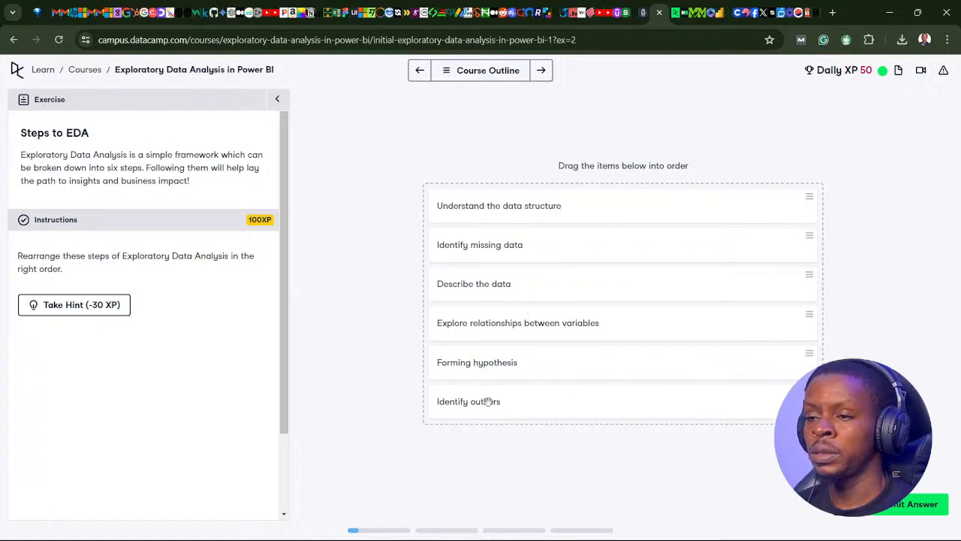
pyautogui.moveTo(496, 401); pyautogui.dragTo(500, 331)
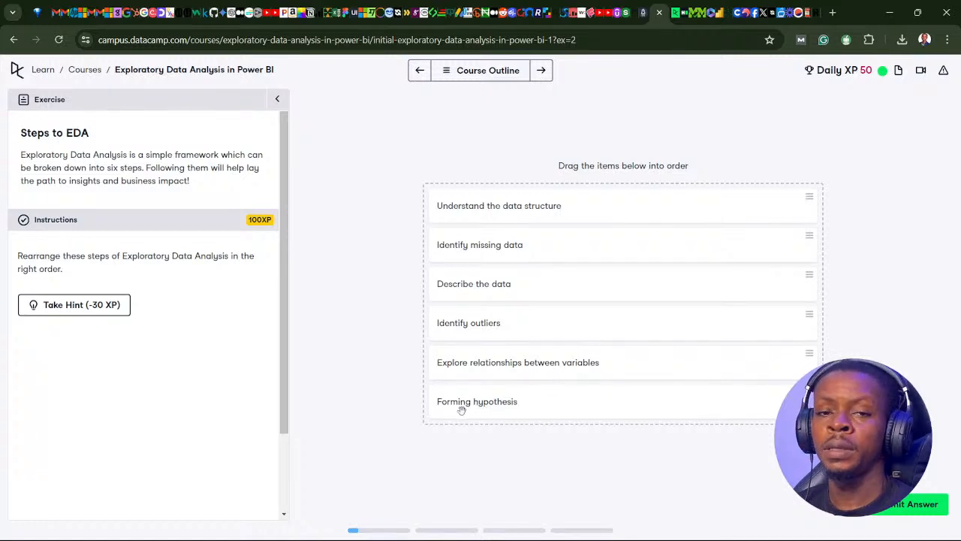
pyautogui.click(926, 504)
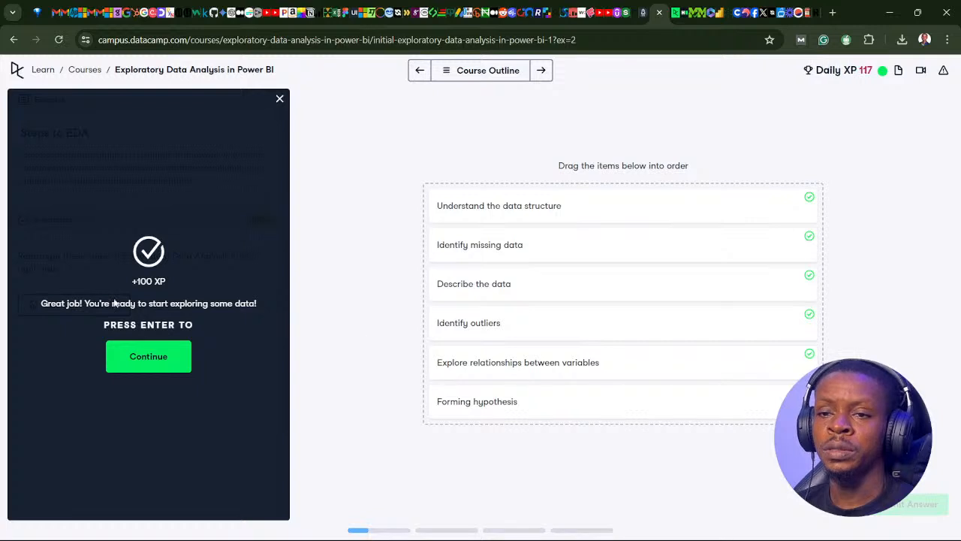
# Continue to the lesson "Initial EDA of AirBnB listings" and play its video in full screen.
pyautogui.click(150, 366)
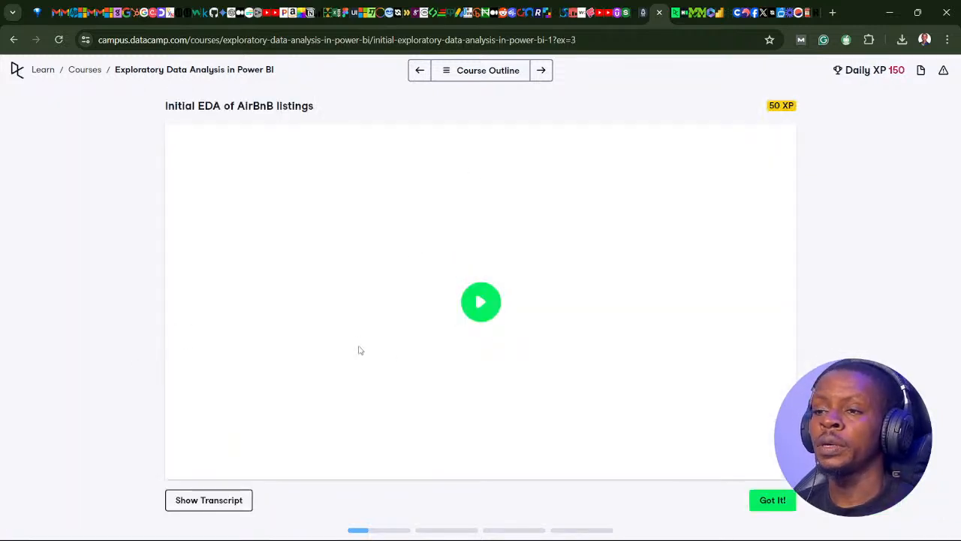
pyautogui.doubleClick(413, 293)
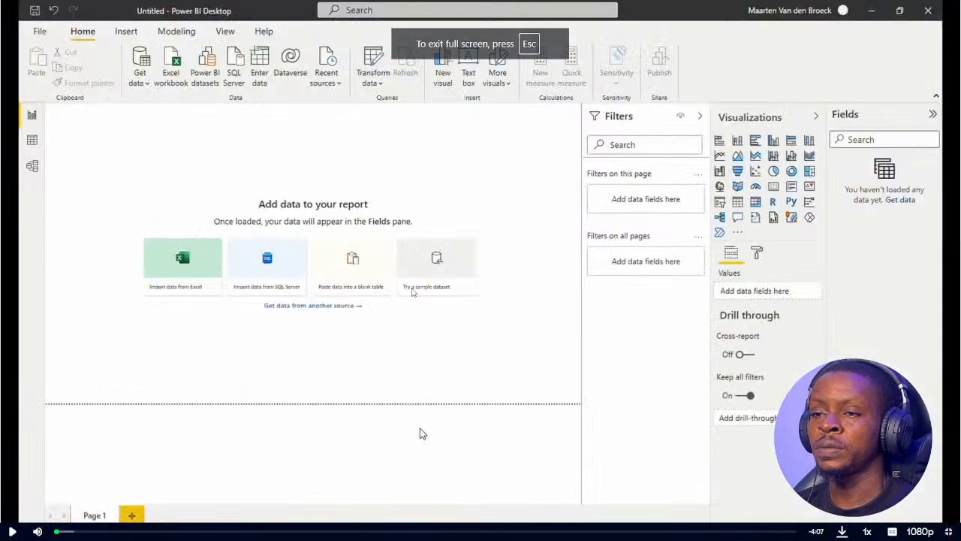
pyautogui.click(284, 354)
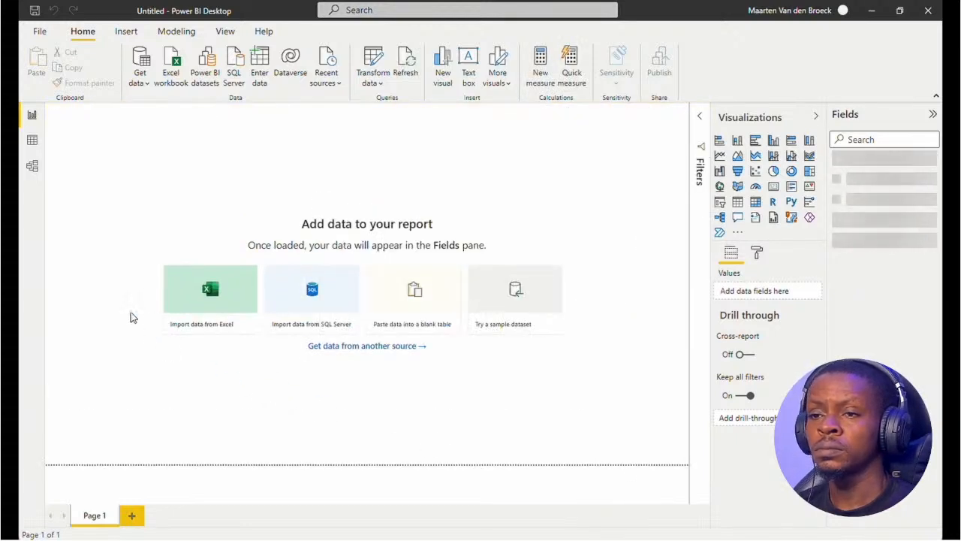
# Examine the airbnb table's data, checking the host_acceptance_rate, host_total_listings_count, neighbourhood and city columns.
pyautogui.click(33, 148)
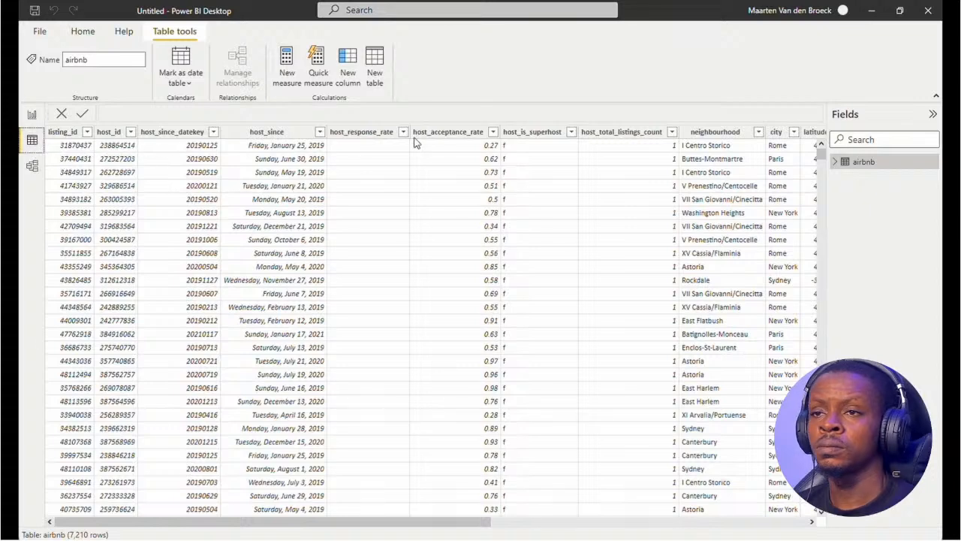
pyautogui.click(445, 134)
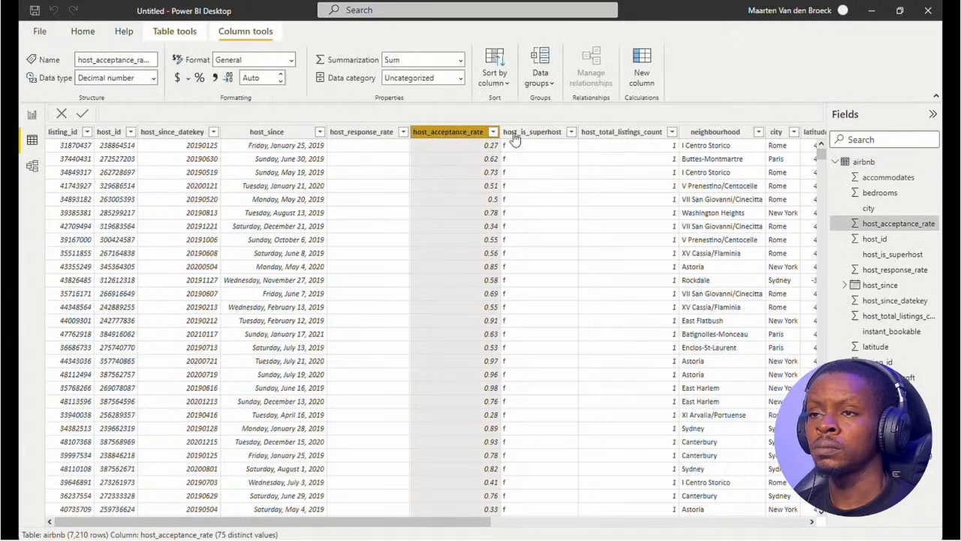
pyautogui.click(610, 137)
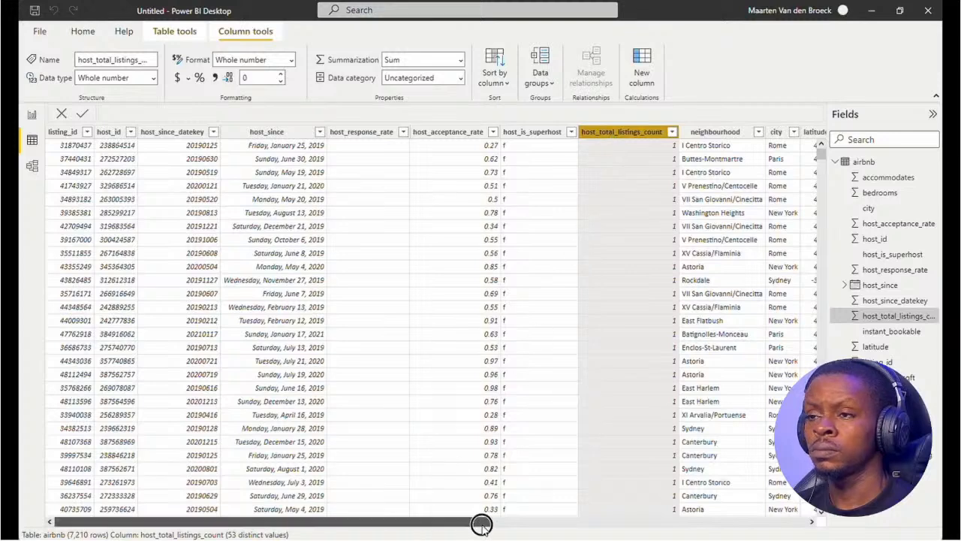
pyautogui.moveTo(481, 525); pyautogui.dragTo(581, 523)
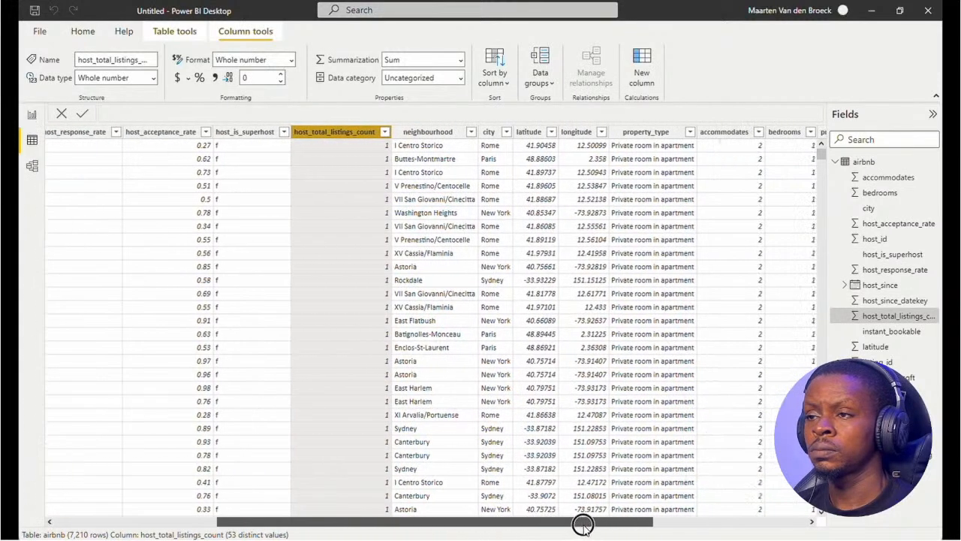
pyautogui.click(429, 133)
pyautogui.click(488, 135)
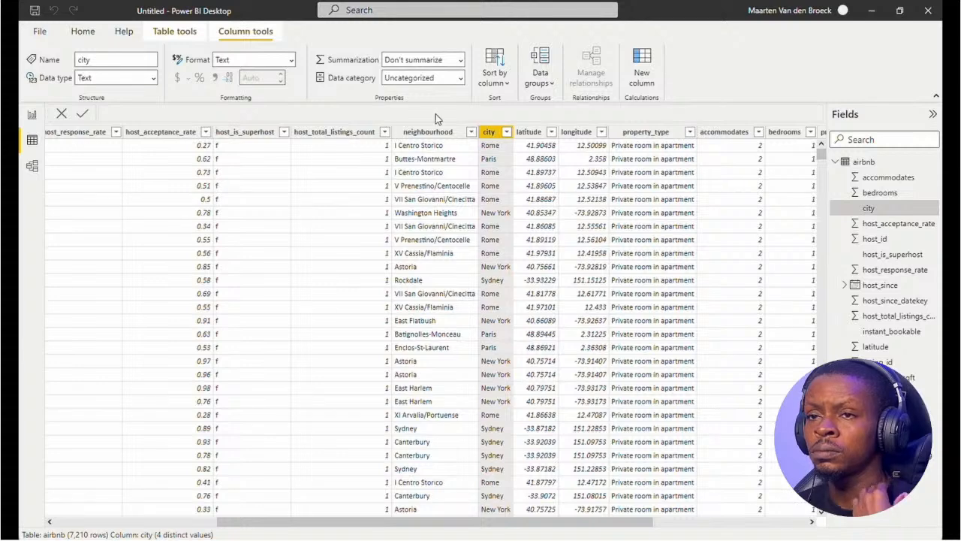
pyautogui.click(322, 132)
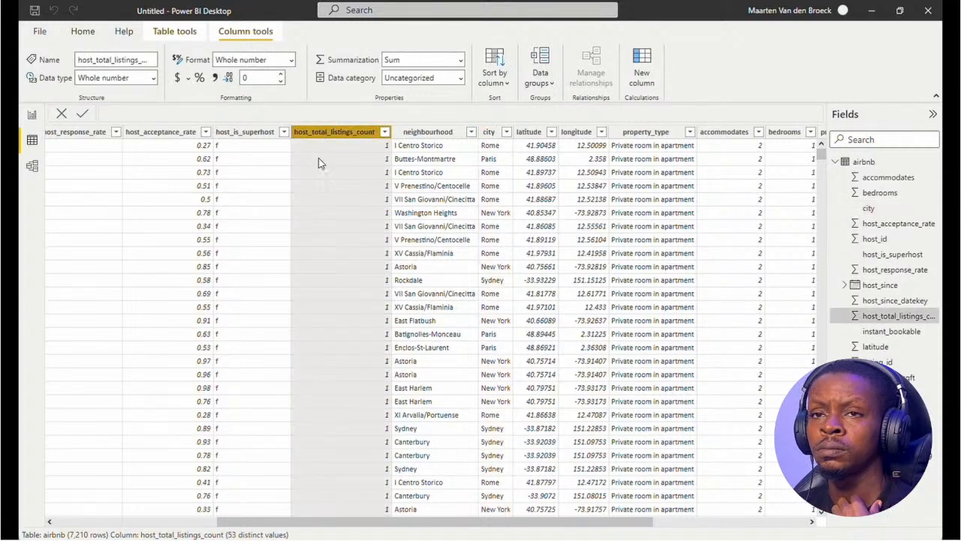
# Add a card to the report page showing the count of listing_id from the airbnb table.
pyautogui.click(30, 117)
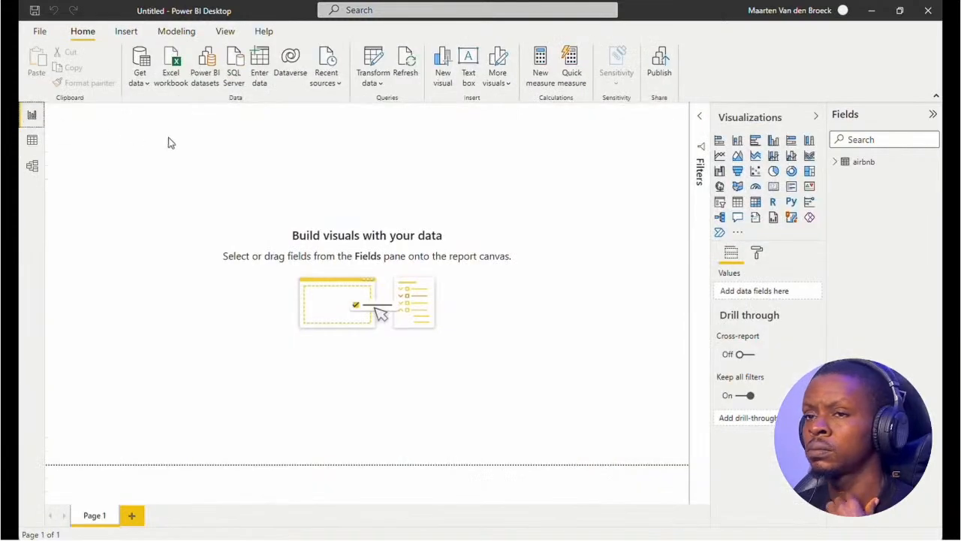
pyautogui.click(774, 186)
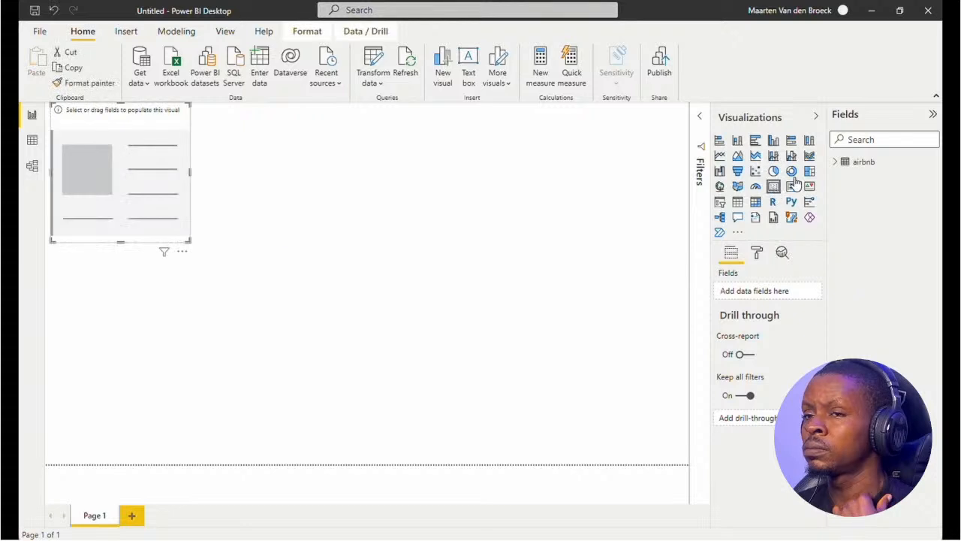
pyautogui.click(835, 162)
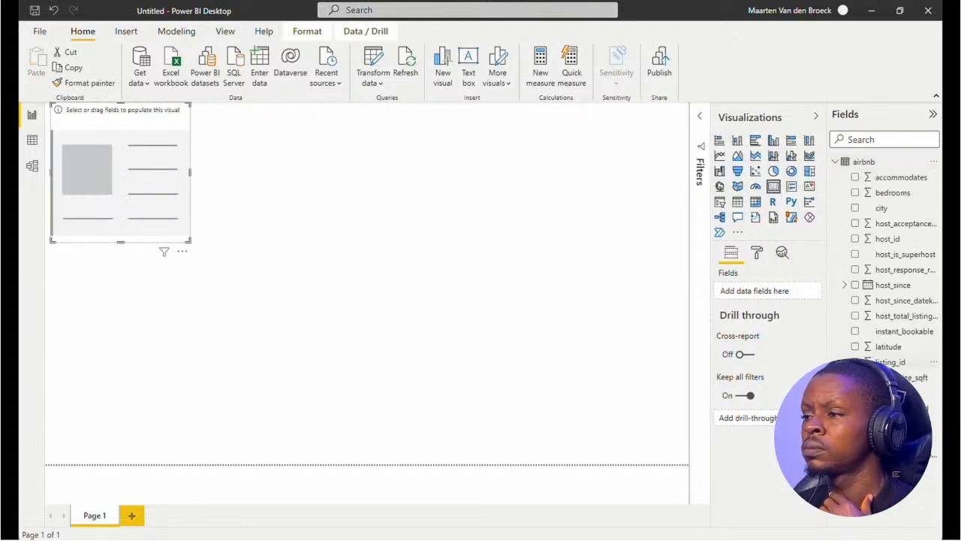
pyautogui.click(854, 361)
pyautogui.click(804, 291)
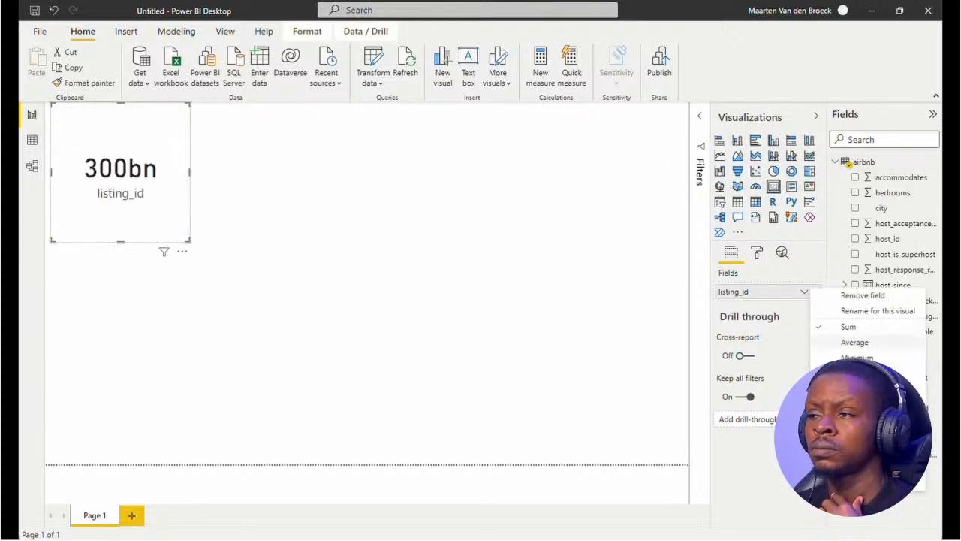
pyautogui.click(856, 405)
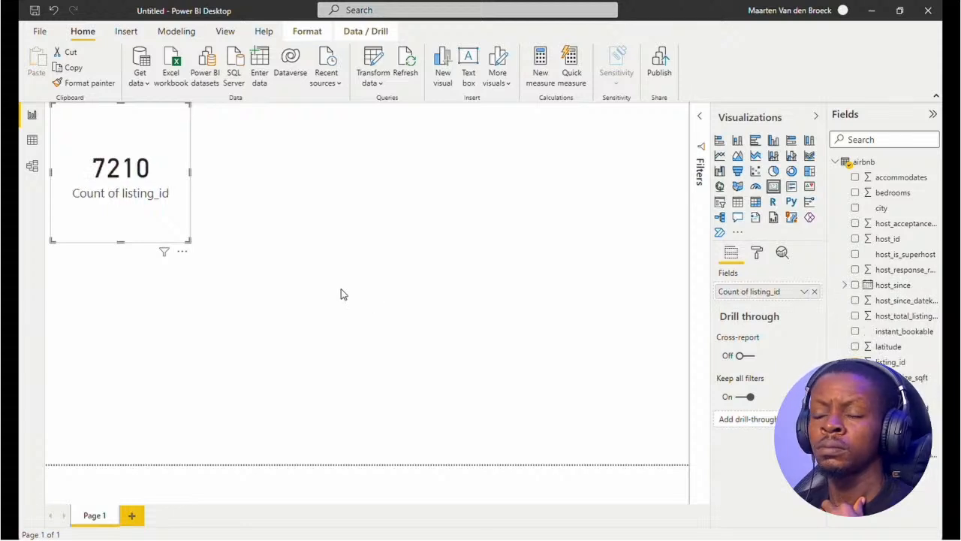
pyautogui.click(341, 294)
# Filter the page by host_total_listings_count with basic filtering, keeping only the (Blank) value.
pyautogui.click(699, 122)
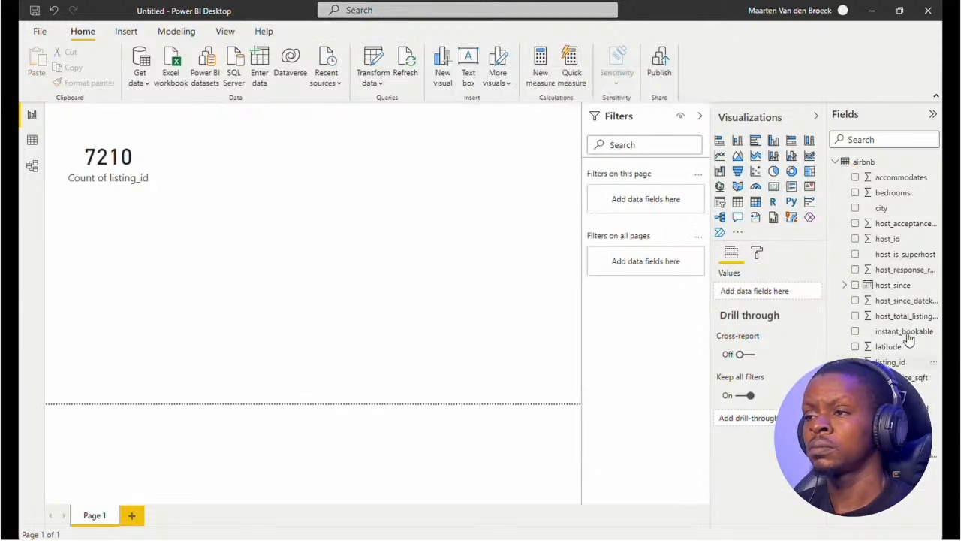
pyautogui.moveTo(911, 321); pyautogui.dragTo(650, 211)
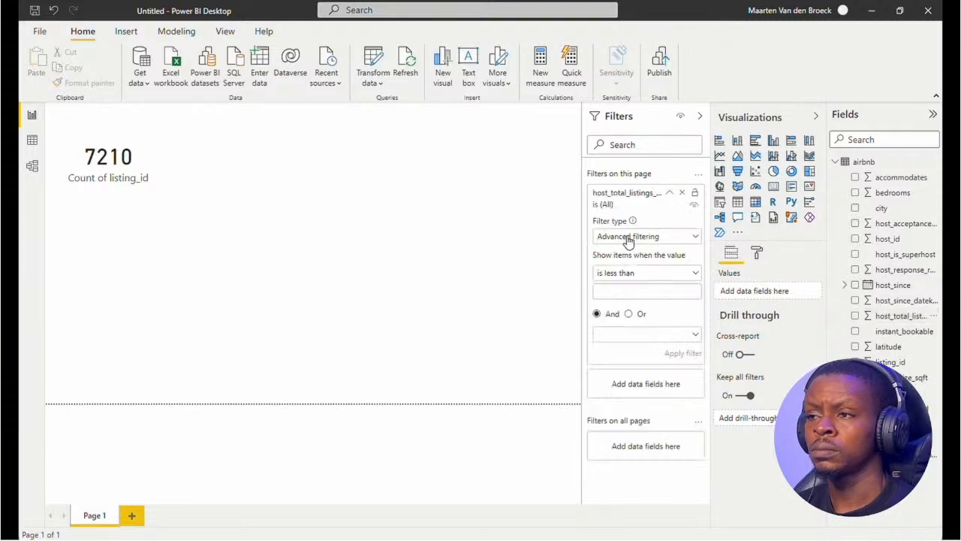
pyautogui.click(627, 236)
pyautogui.click(614, 275)
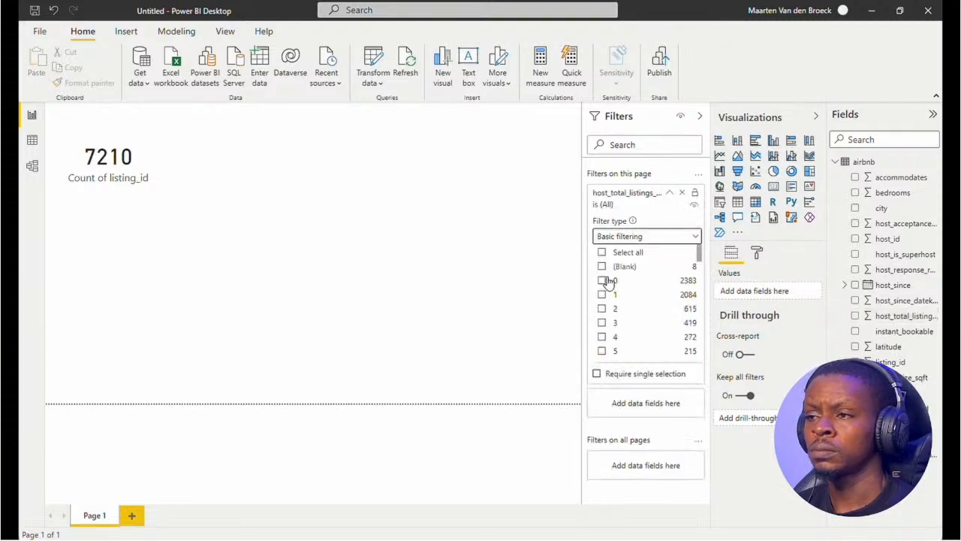
pyautogui.click(603, 268)
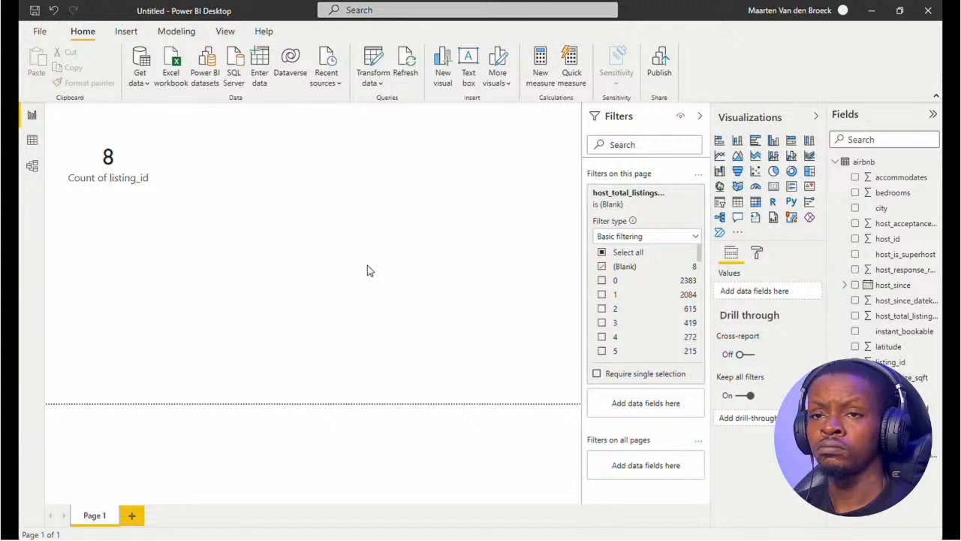
# Add a table below the card with the distinct count of listing_id and the city field.
pyautogui.click(738, 202)
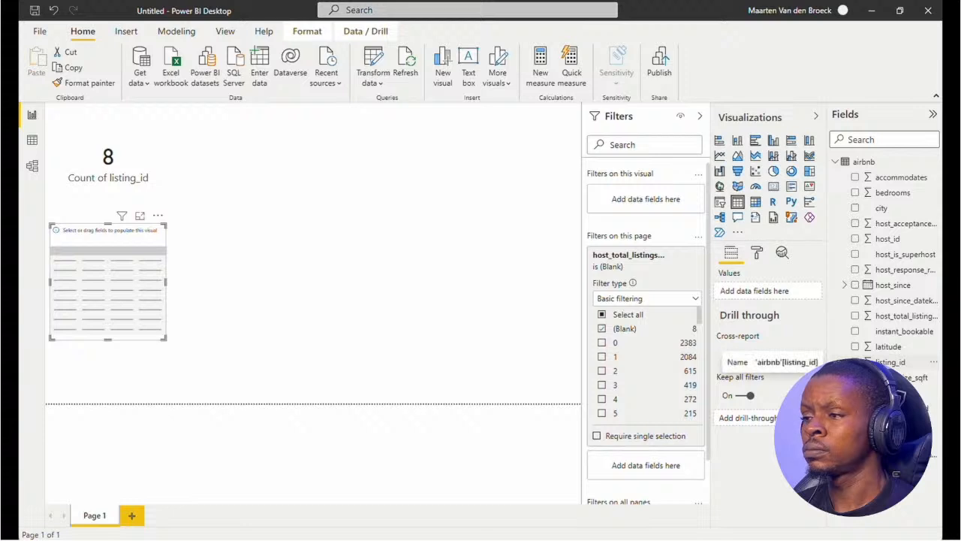
pyautogui.click(890, 362)
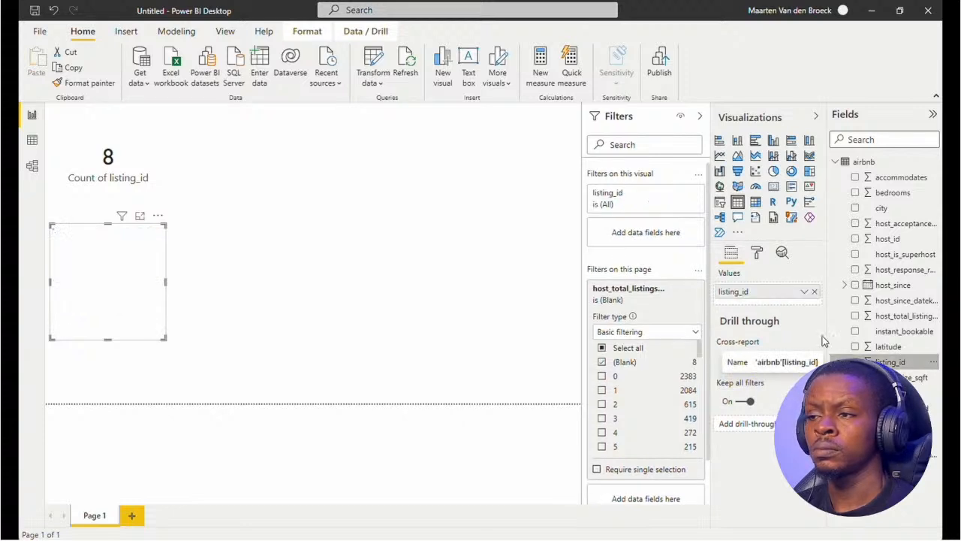
pyautogui.click(804, 293)
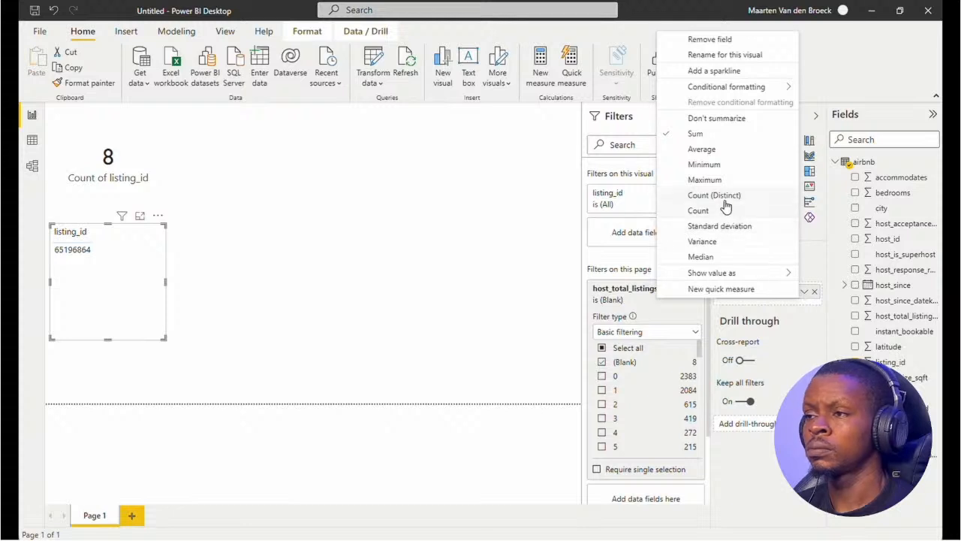
pyautogui.click(725, 197)
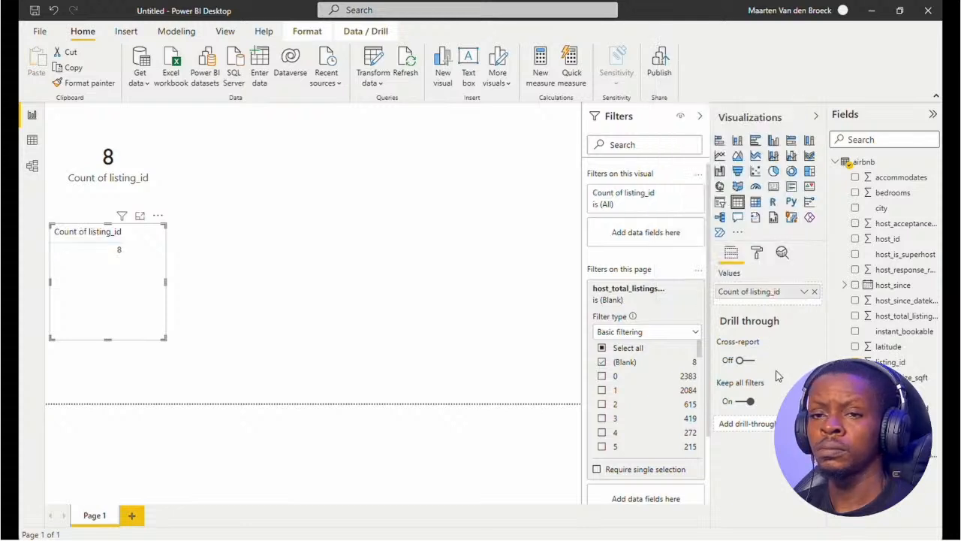
pyautogui.click(855, 209)
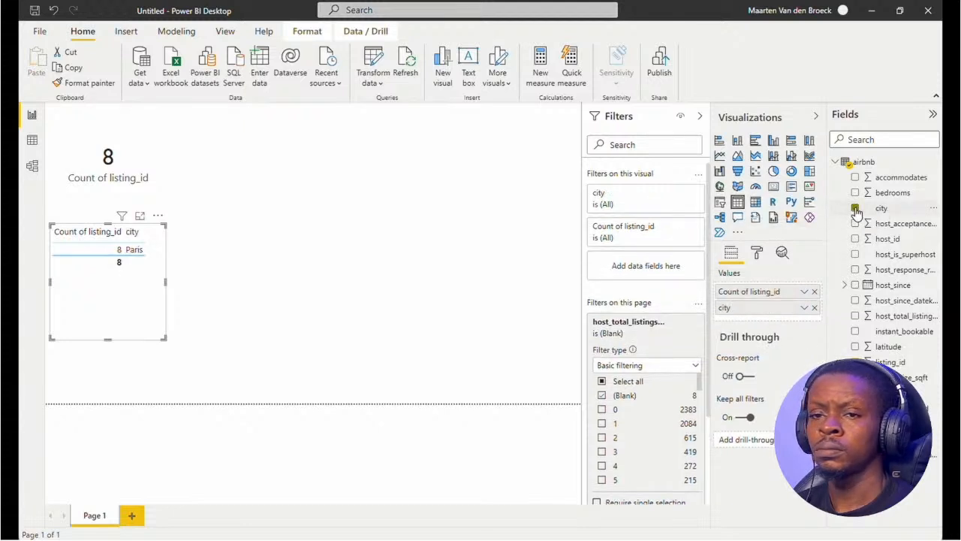
pyautogui.click(255, 308)
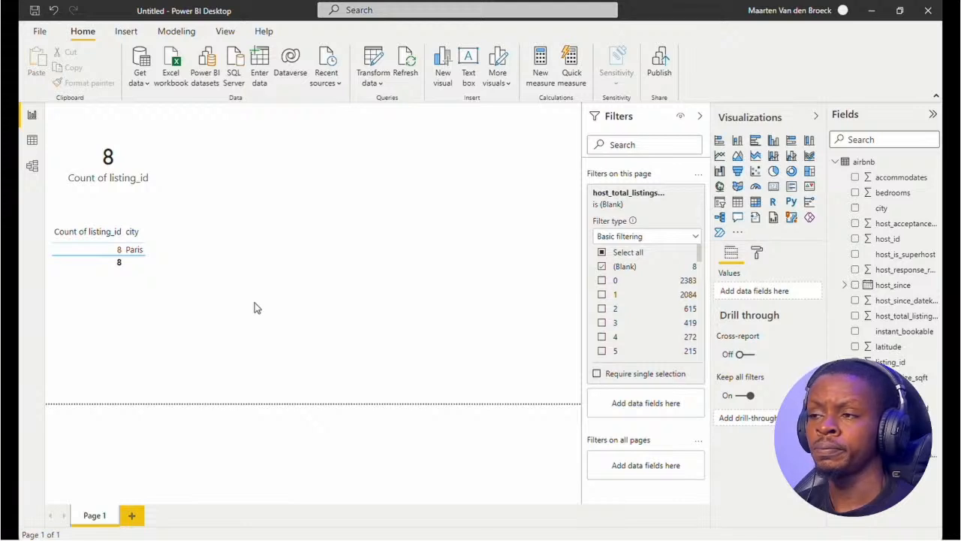
# Add a second report page and place a table on it with the count of listing_id.
pyautogui.click(131, 516)
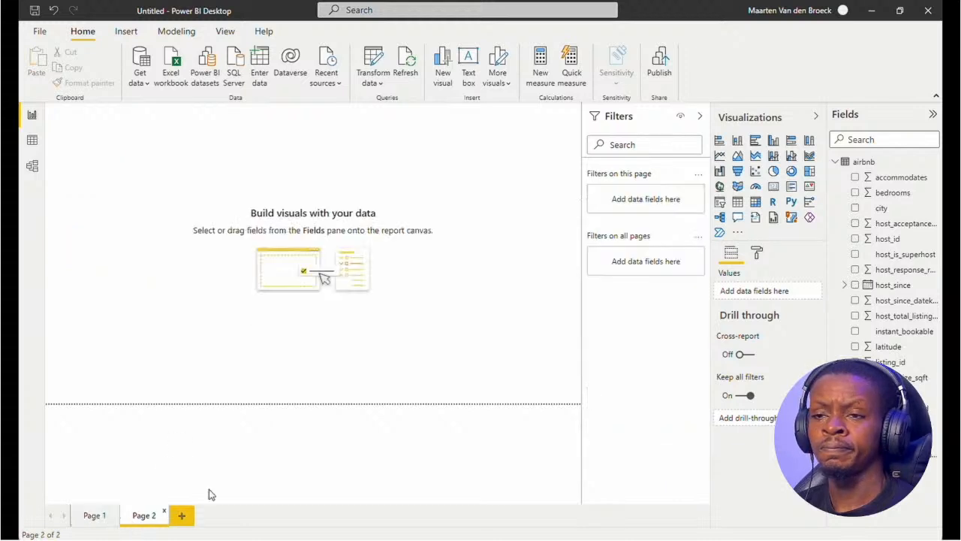
pyautogui.click(737, 202)
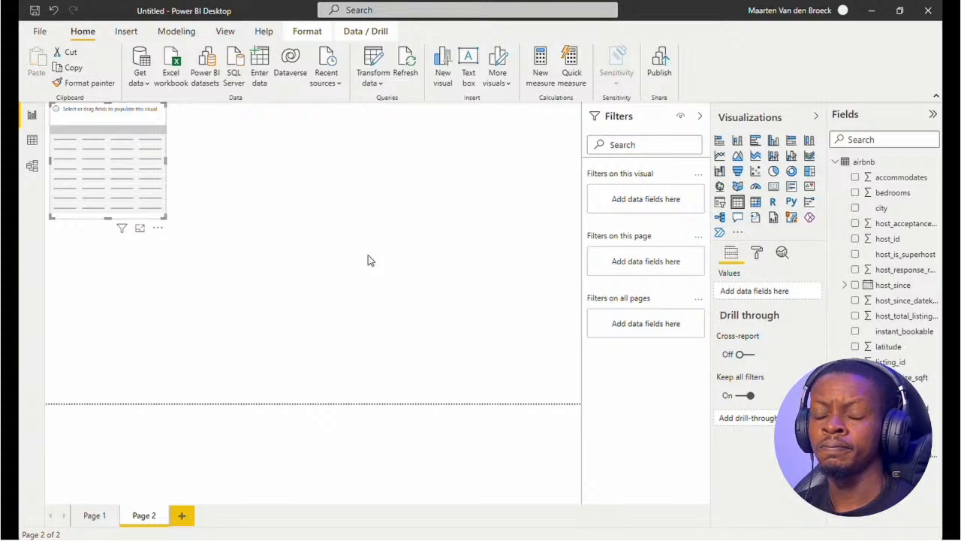
pyautogui.moveTo(890, 361); pyautogui.dragTo(755, 291)
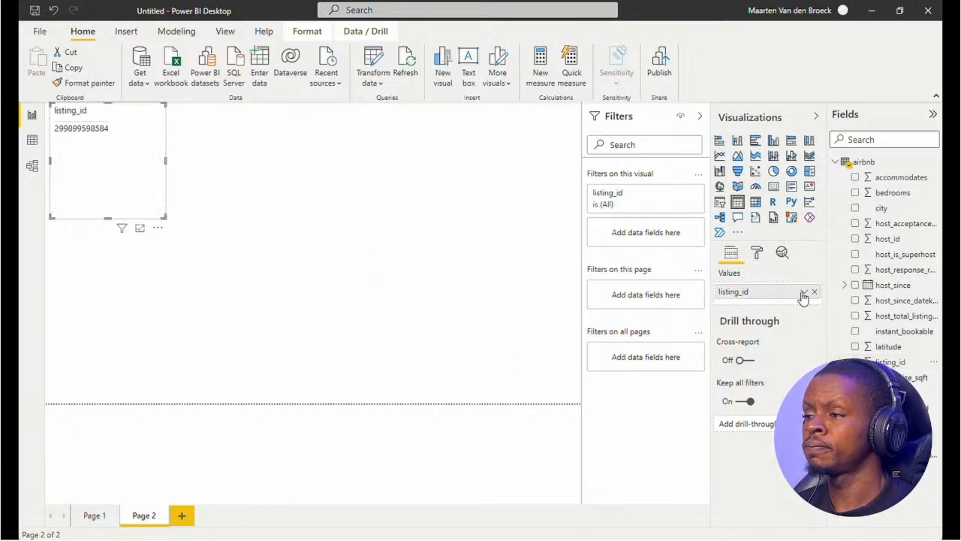
pyautogui.click(804, 291)
pyautogui.click(726, 206)
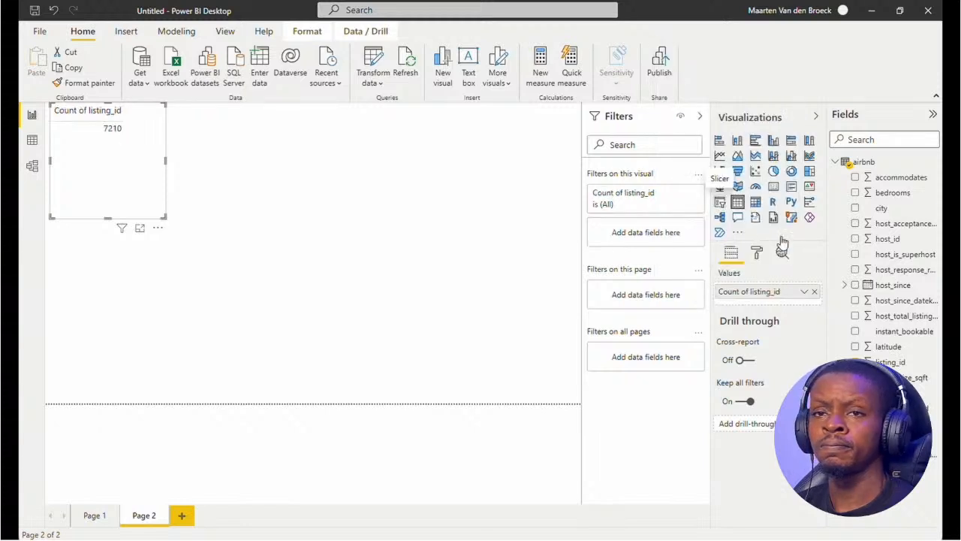
# Add host_total_listings_count to the table twice, summarized once as Median and once as Average.
pyautogui.click(856, 316)
pyautogui.moveTo(857, 322); pyautogui.dragTo(762, 307)
pyautogui.click(804, 307)
pyautogui.click(701, 272)
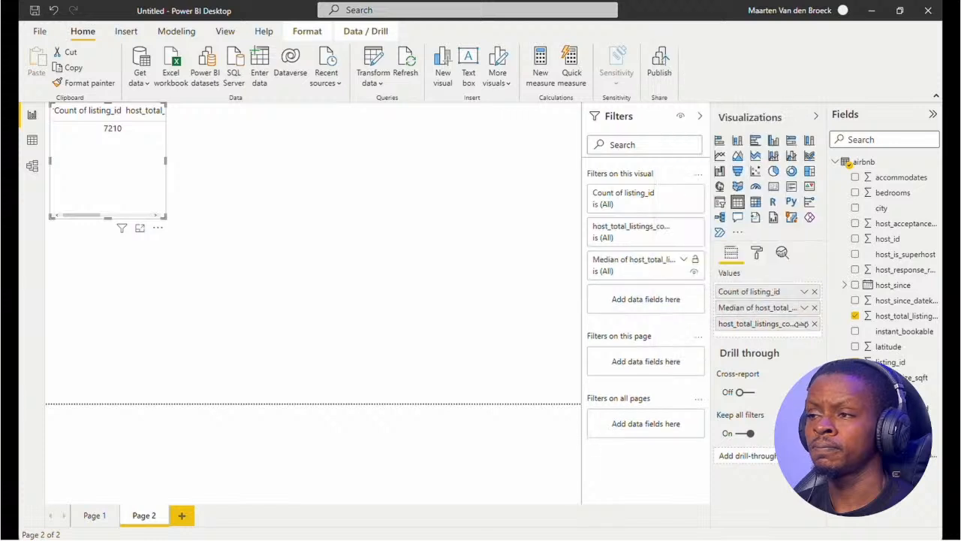
pyautogui.click(804, 324)
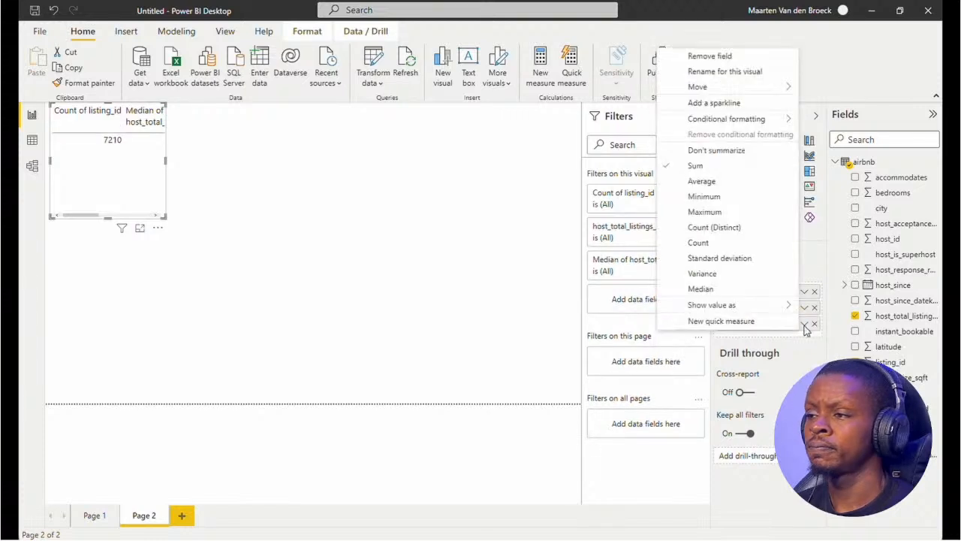
pyautogui.click(712, 184)
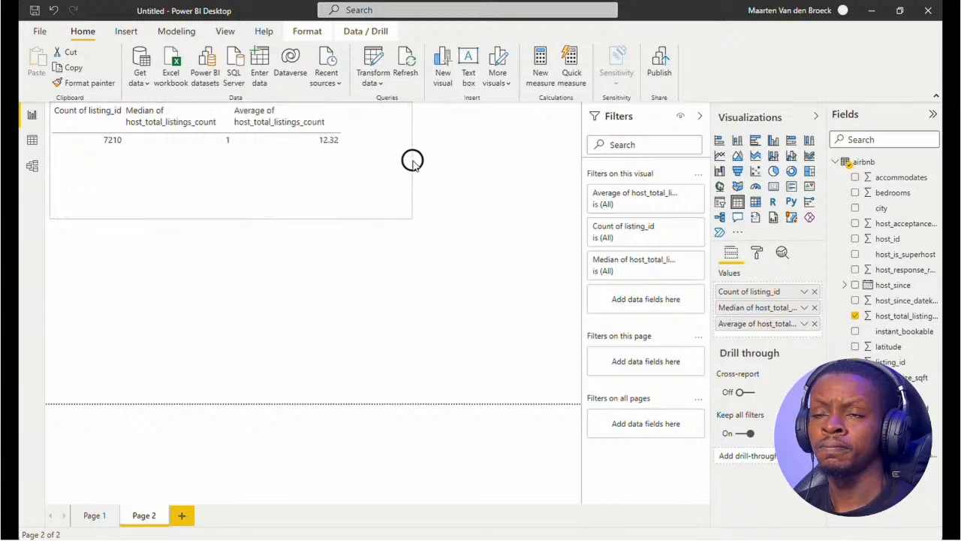
# Filter the second report page by city with basic filtering, keeping only Paris.
pyautogui.click(439, 207)
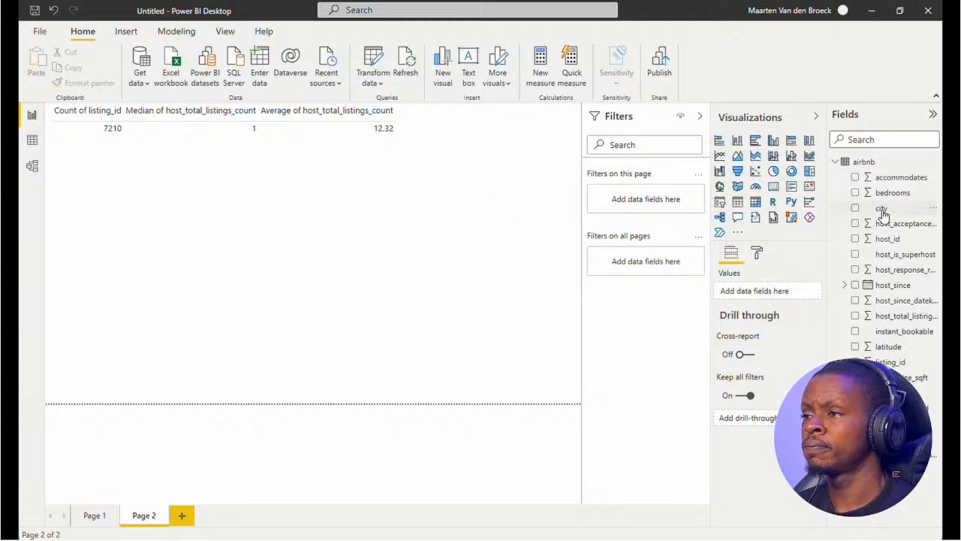
pyautogui.moveTo(881, 209); pyautogui.dragTo(639, 208)
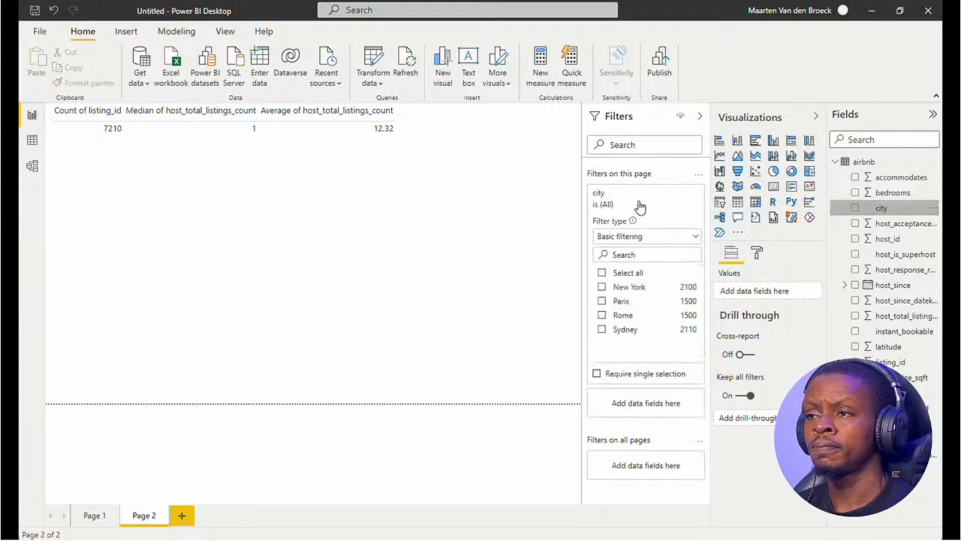
pyautogui.click(602, 301)
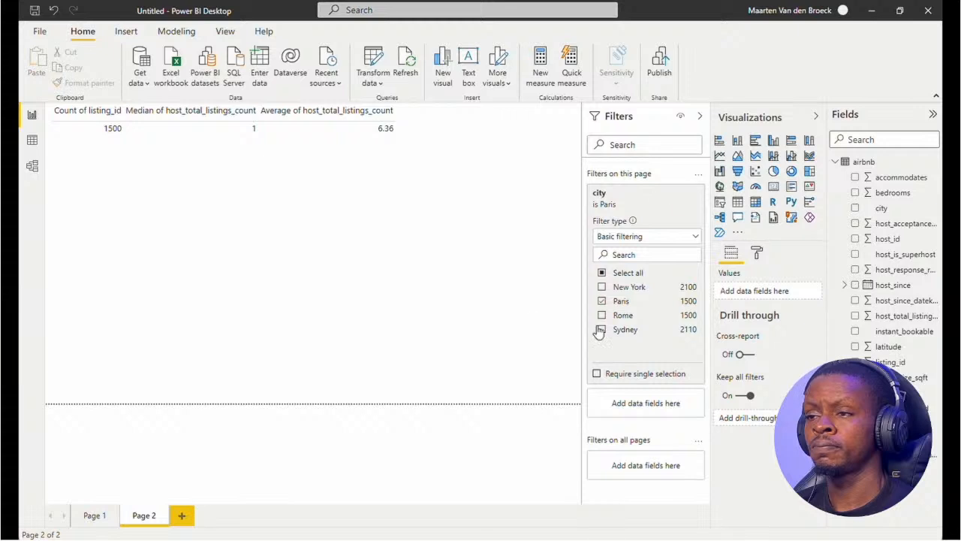
# Start a calculated column updated_host_total_listing_count in the airbnb table, using IF and ISBLANK to return 1 when host_total_listings_count is blank.
pyautogui.rightClick(864, 160)
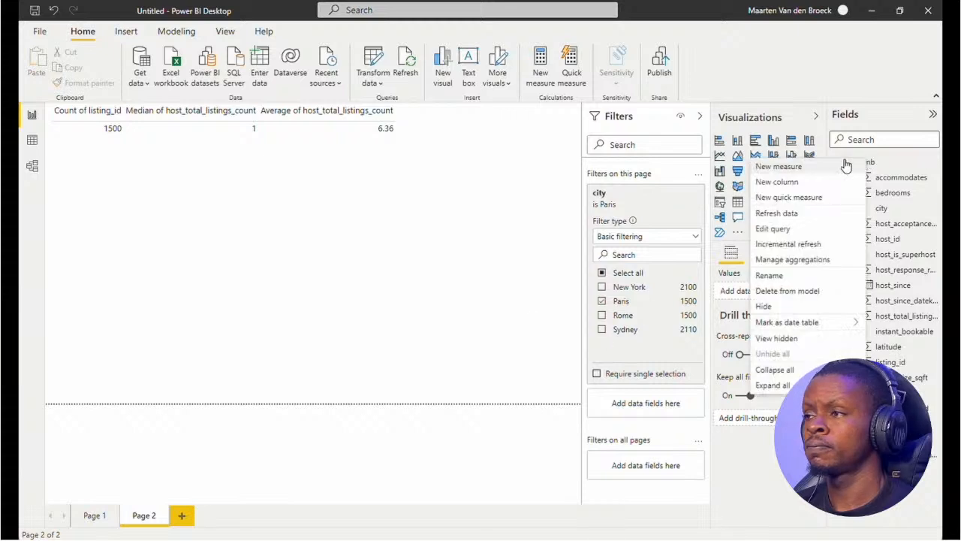
pyautogui.click(773, 183)
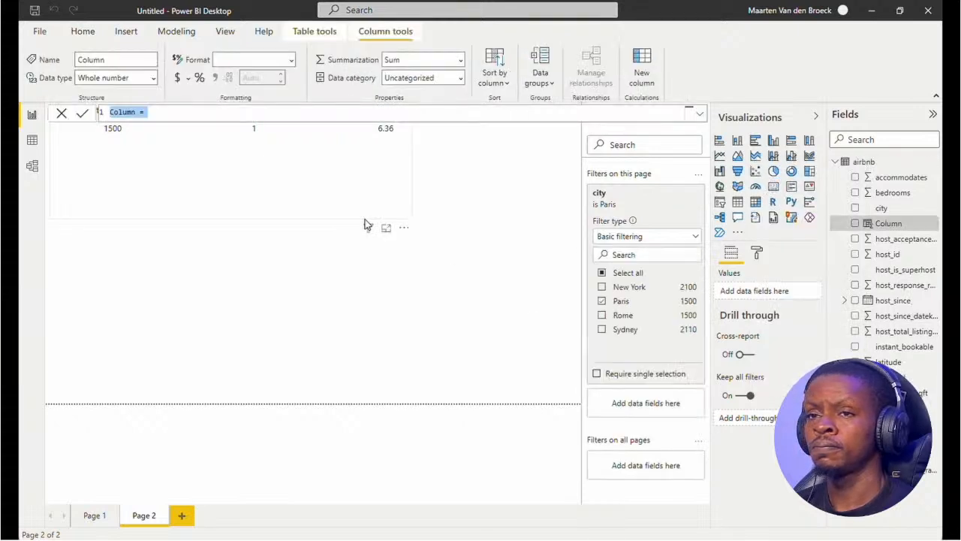
pyautogui.write('updated_host_total')
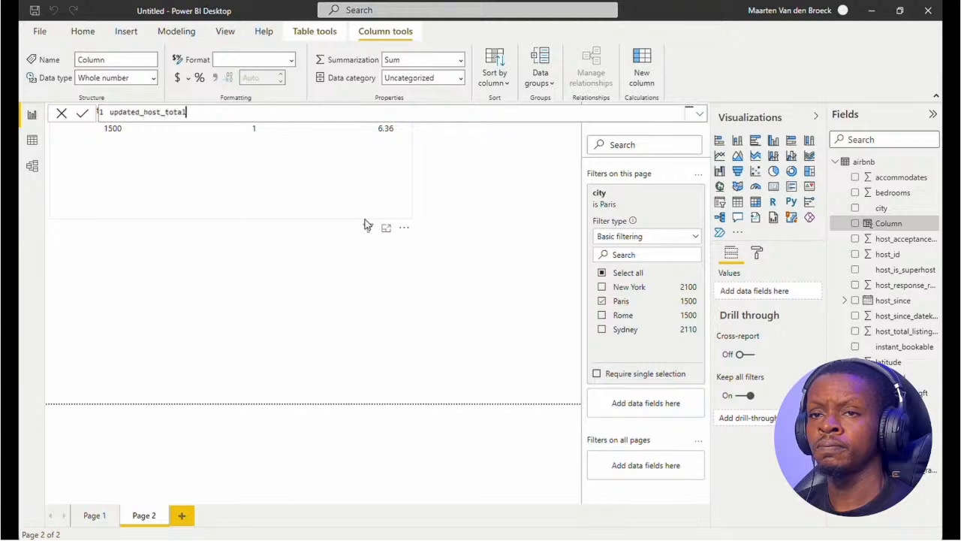
pyautogui.write('_listing_count = IF(')
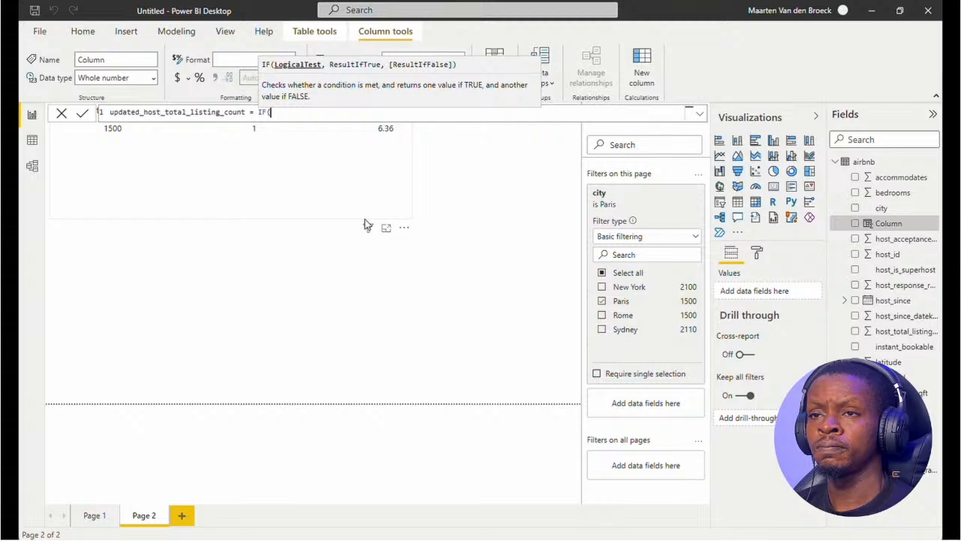
pyautogui.write('ISBL')
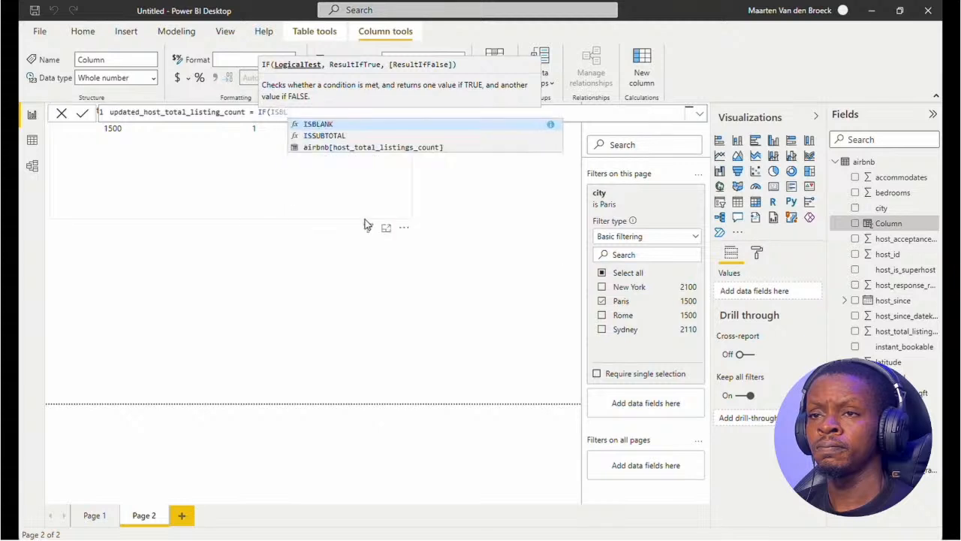
pyautogui.press('Tab')
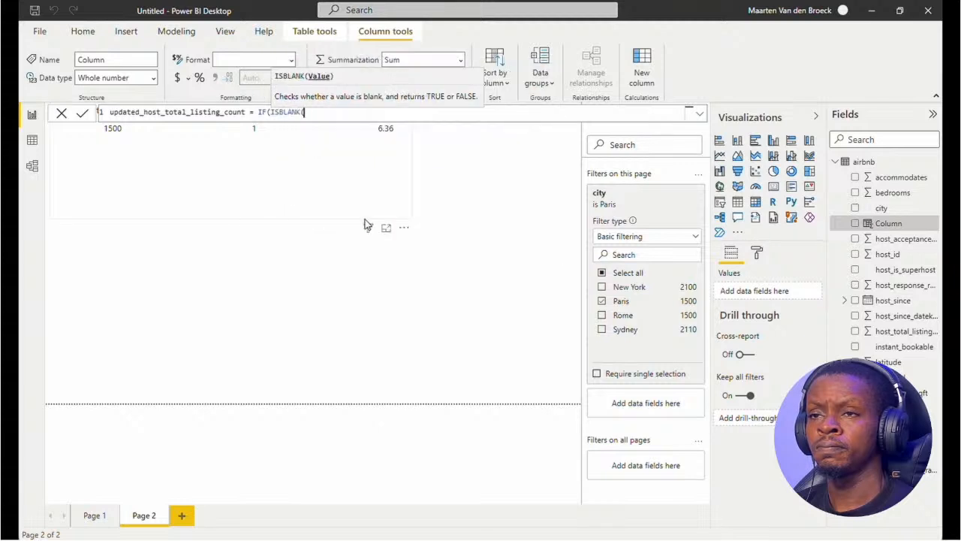
pyautogui.write('total')
pyautogui.press('Up')
pyautogui.press('Up')
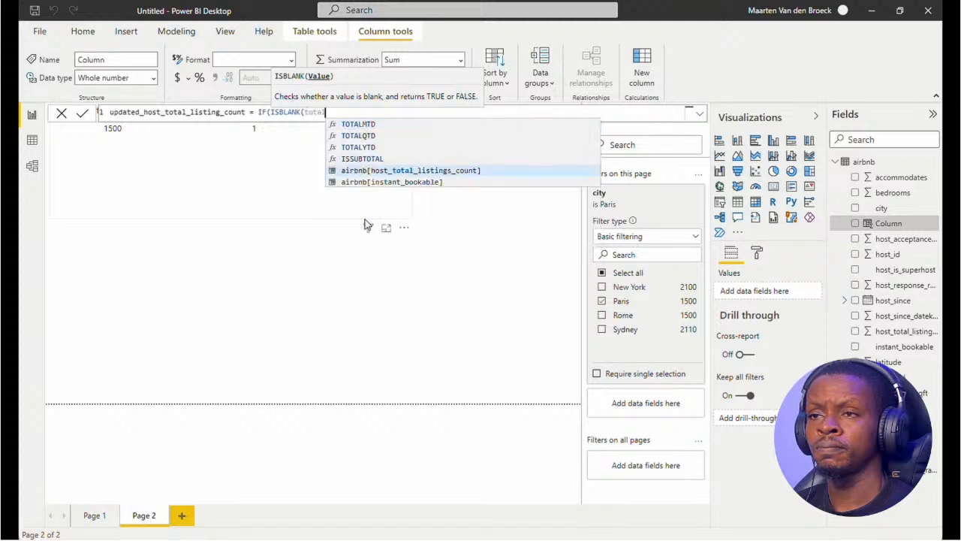
pyautogui.press('Tab')
pyautogui.write('), 1')
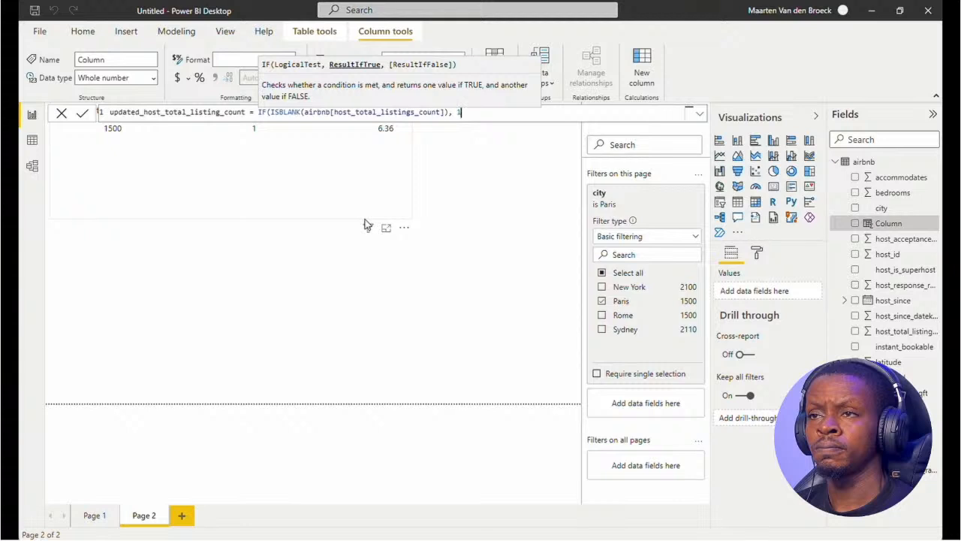
# Complete the IF formula with airbnb[host_total_listings_count] as the result for non-blank rows and commit the column.
pyautogui.write(', ')
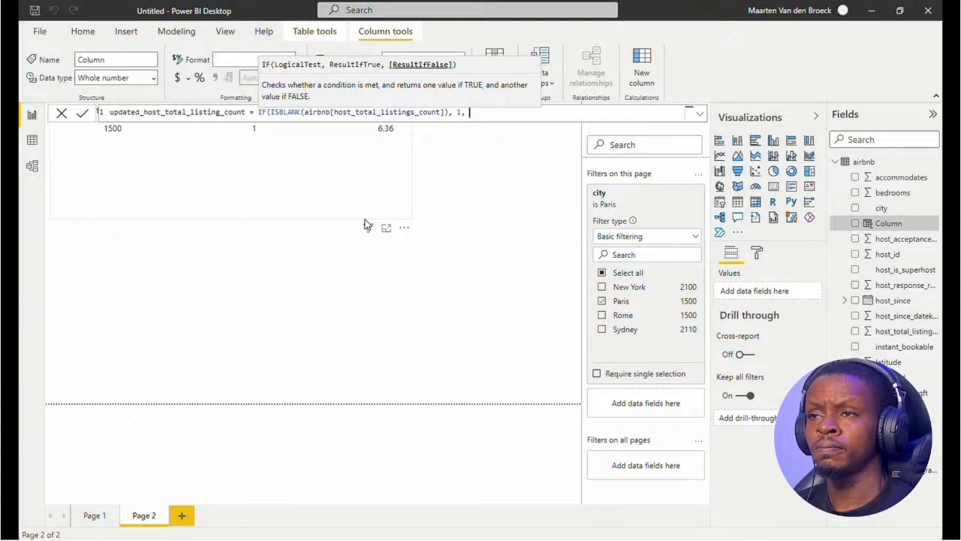
pyautogui.write('totl')
pyautogui.press('Down')
pyautogui.press('Down')
pyautogui.press('Down')
pyautogui.press('Down')
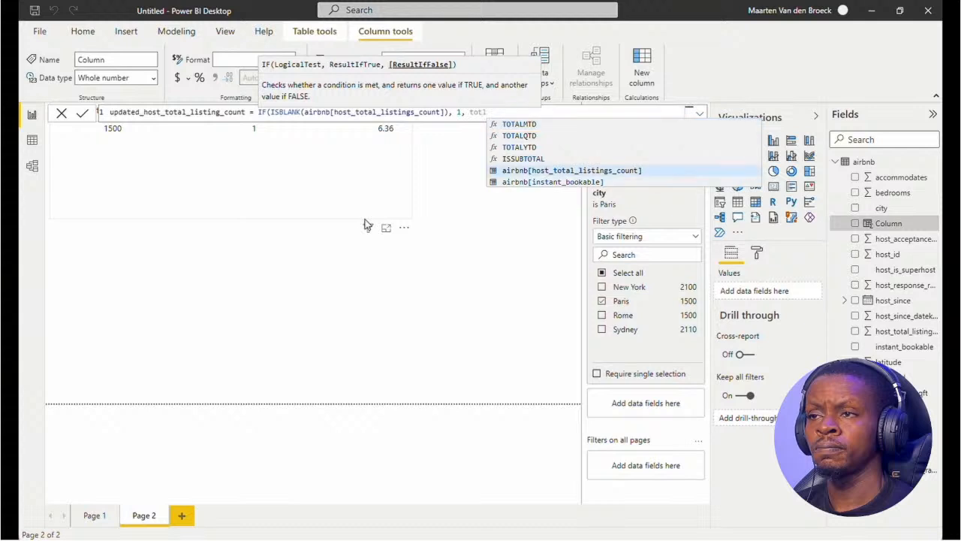
pyautogui.press('Tab')
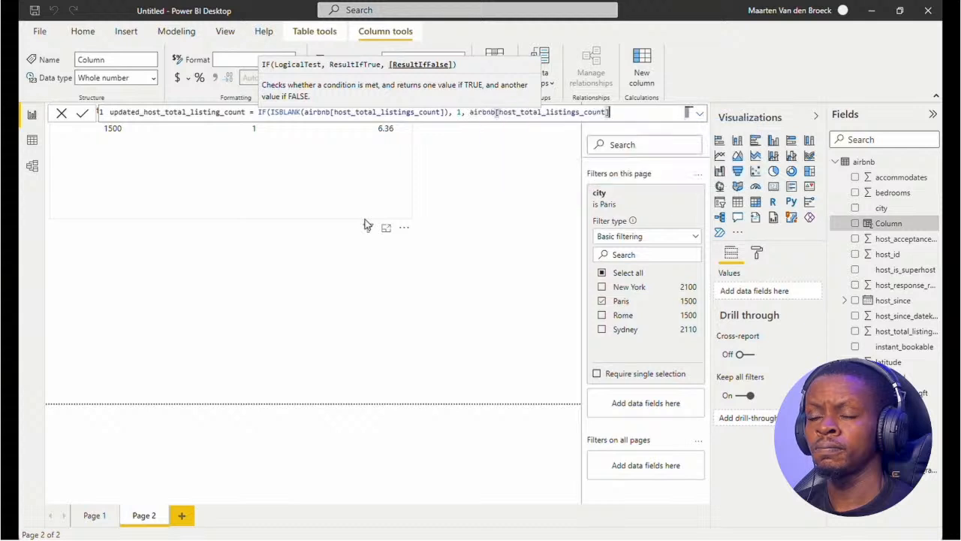
pyautogui.write(')')
pyautogui.press('Return')
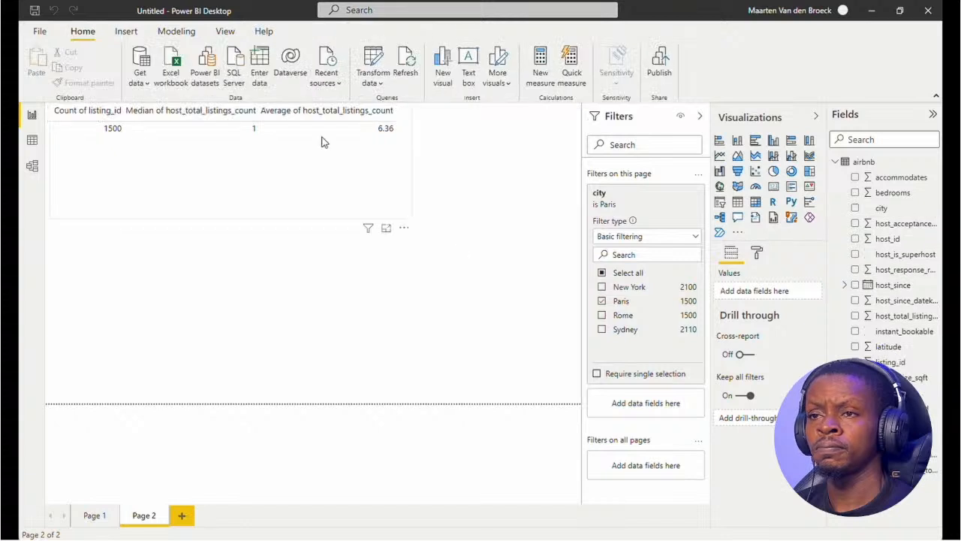
# Add updated_host_total_listing_count to the table twice, summarized as Median and as Average, and widen the table to fit the columns.
pyautogui.click(338, 193)
pyautogui.moveTo(886, 373); pyautogui.dragTo(777, 342)
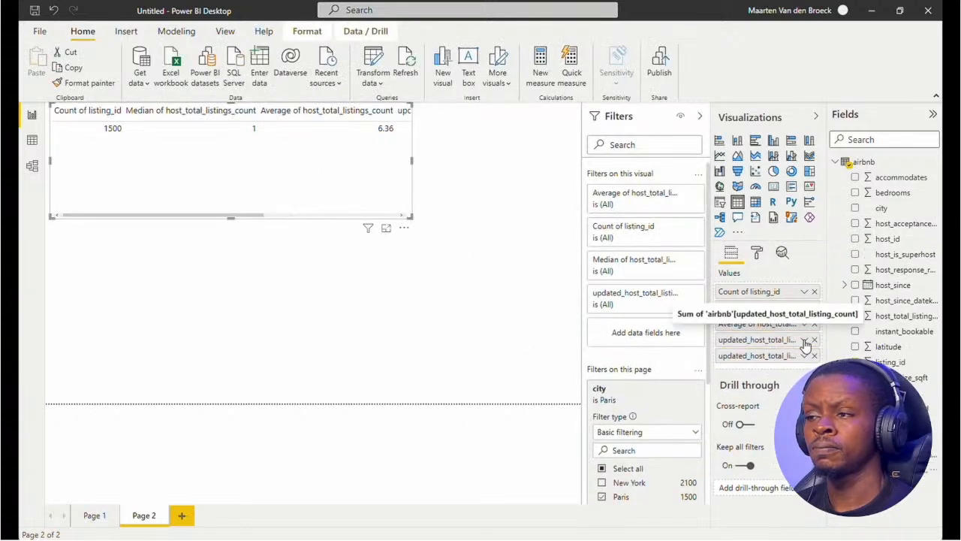
pyautogui.click(804, 340)
pyautogui.click(706, 306)
pyautogui.click(804, 356)
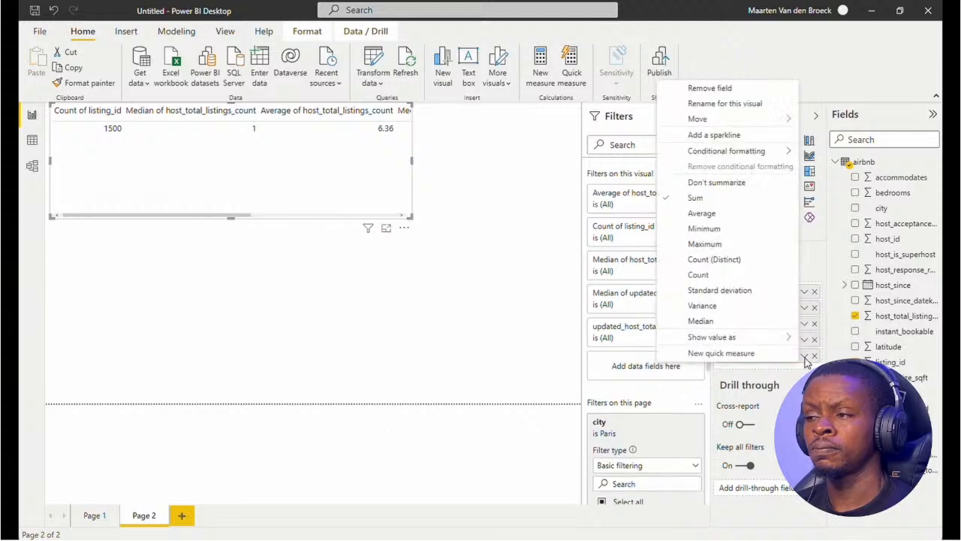
pyautogui.click(725, 217)
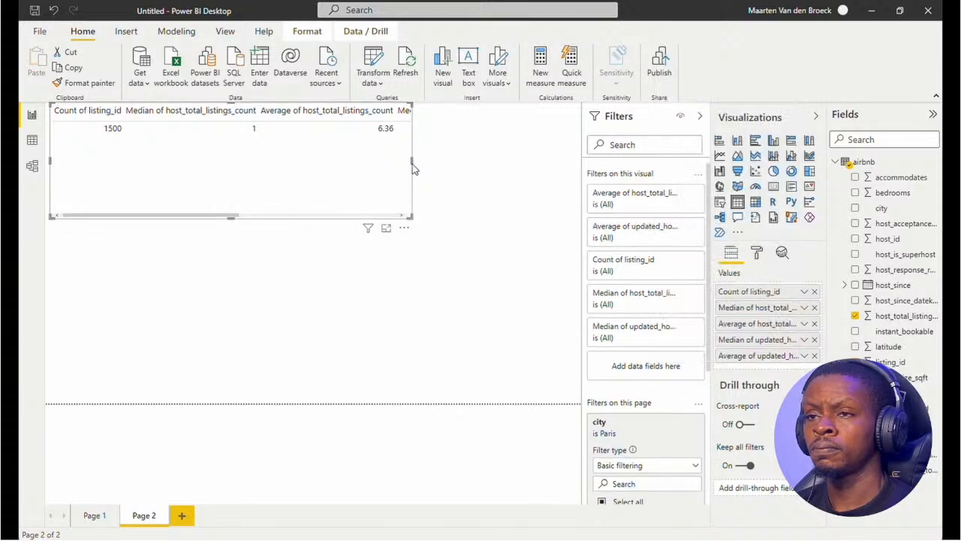
pyautogui.moveTo(412, 159); pyautogui.dragTo(569, 160)
pyautogui.moveTo(374, 216); pyautogui.dragTo(506, 212)
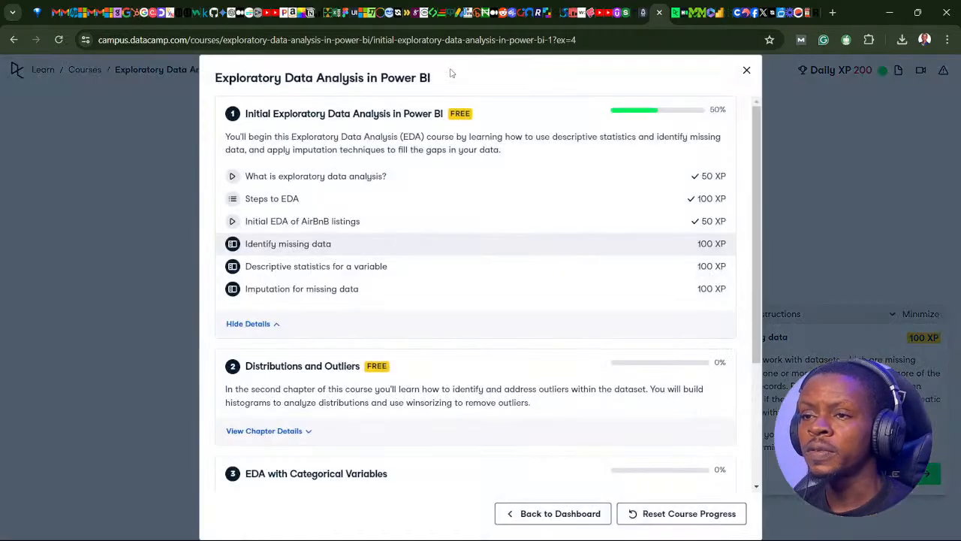
# Close the course outline and advance the Identify missing data exercise to its second instruction.
pyautogui.click(484, 69)
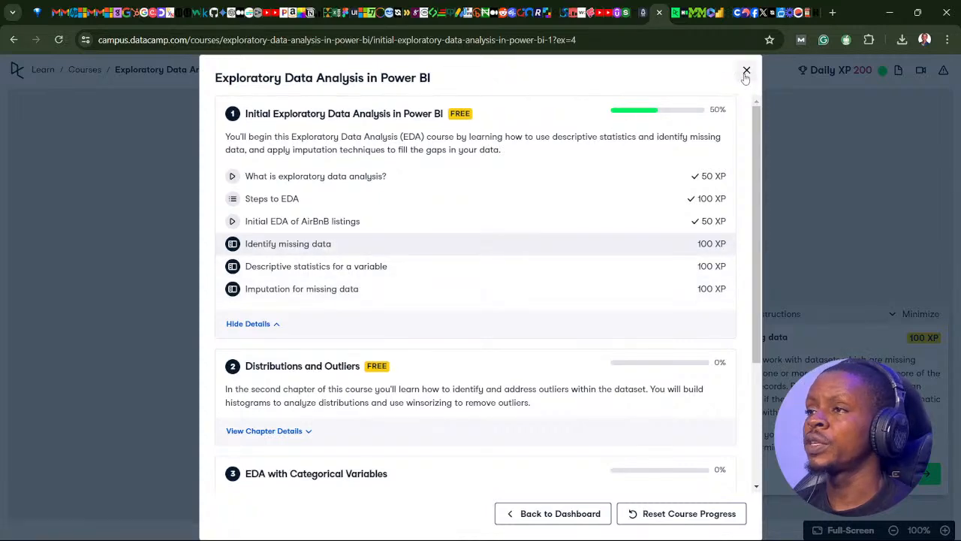
pyautogui.click(746, 72)
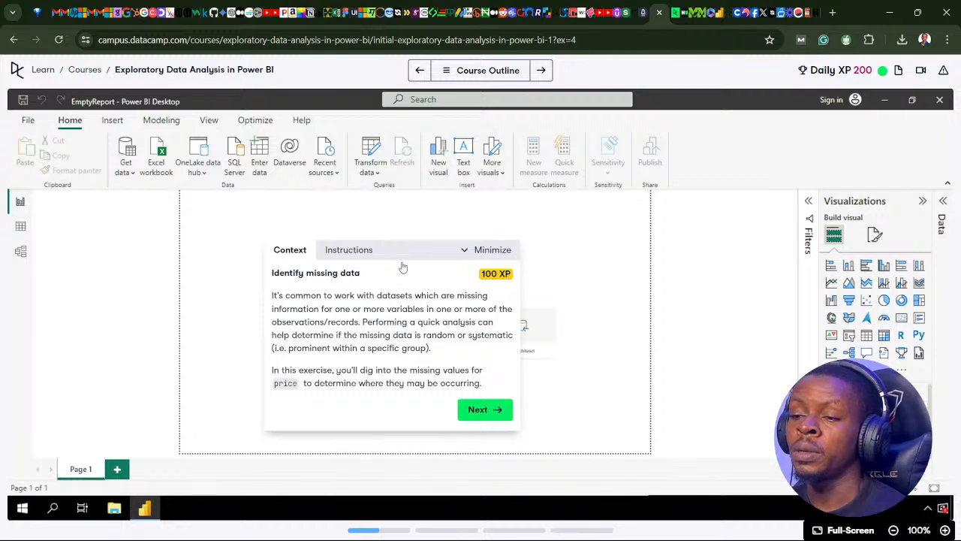
pyautogui.click(485, 411)
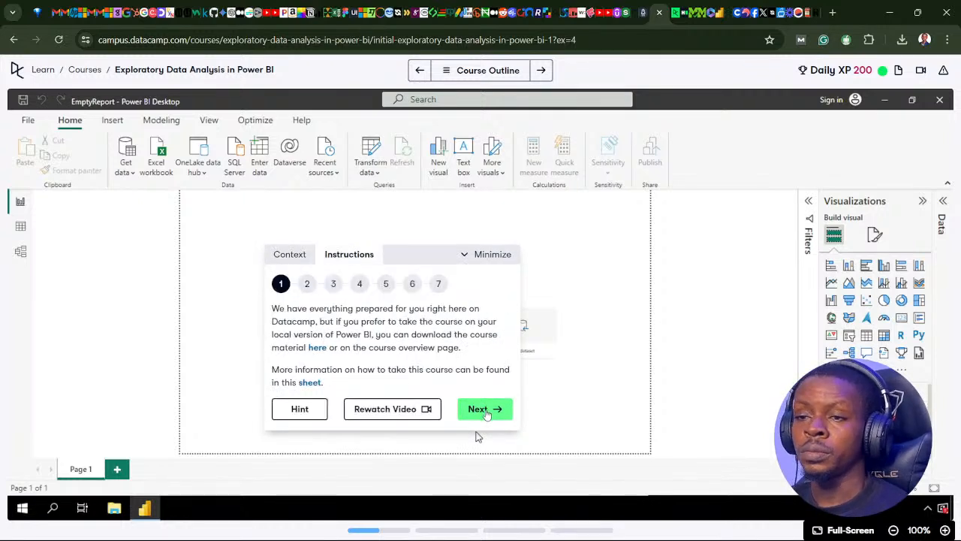
pyautogui.click(485, 413)
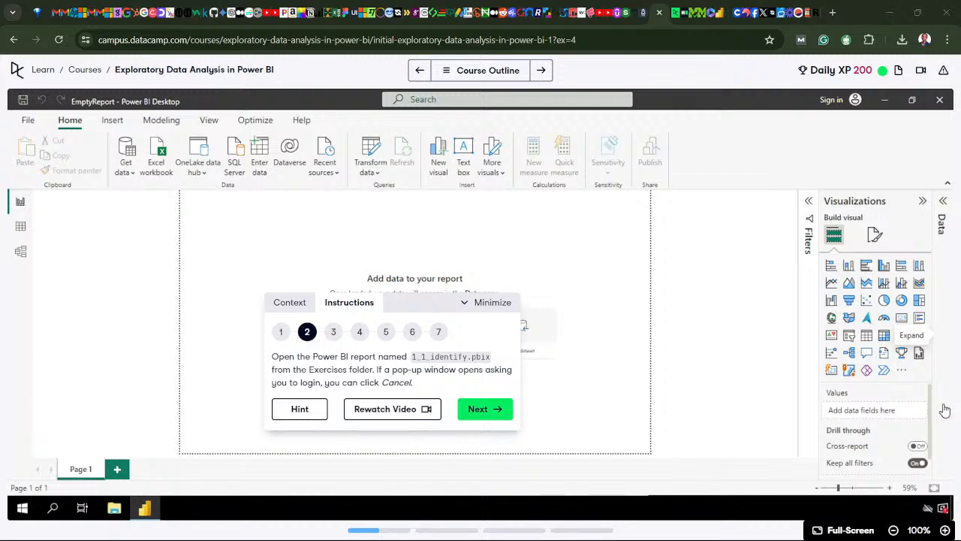
# Turn on the computer's Battery saver and close the quick settings.
pyautogui.moveTo(860, 532)
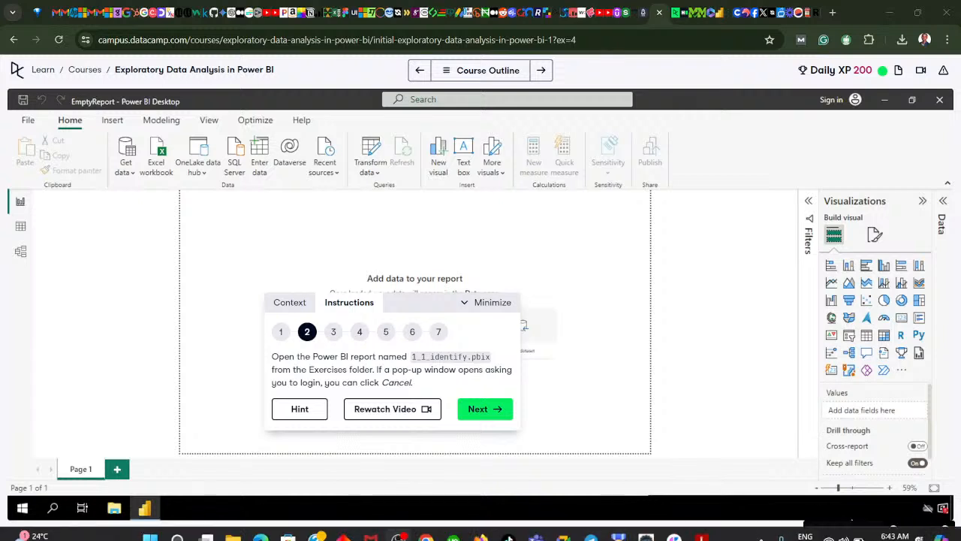
pyautogui.click(858, 530)
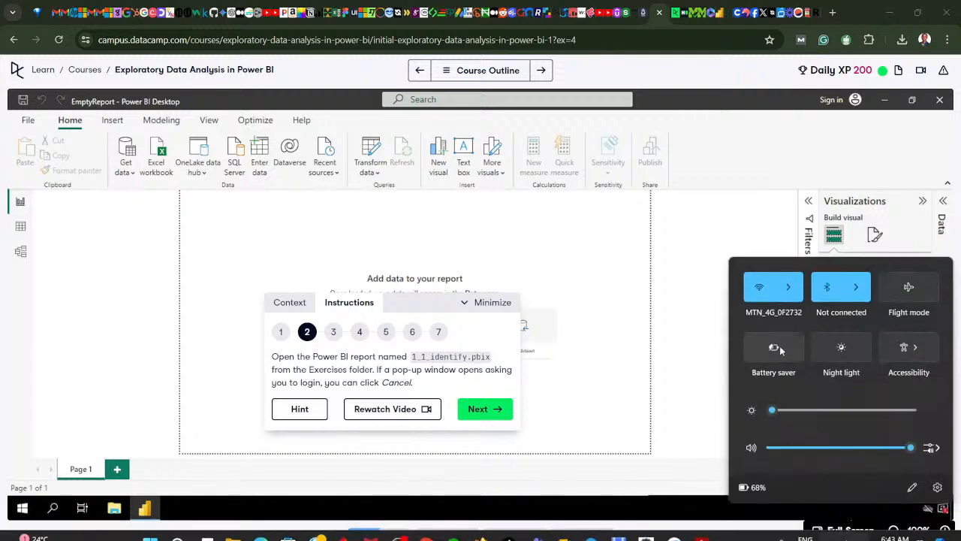
pyautogui.click(780, 345)
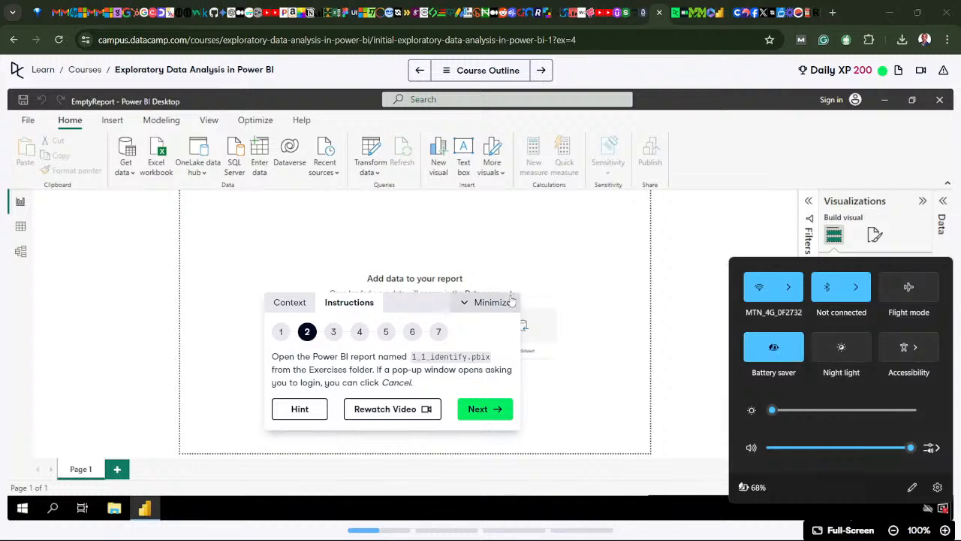
pyautogui.click(429, 304)
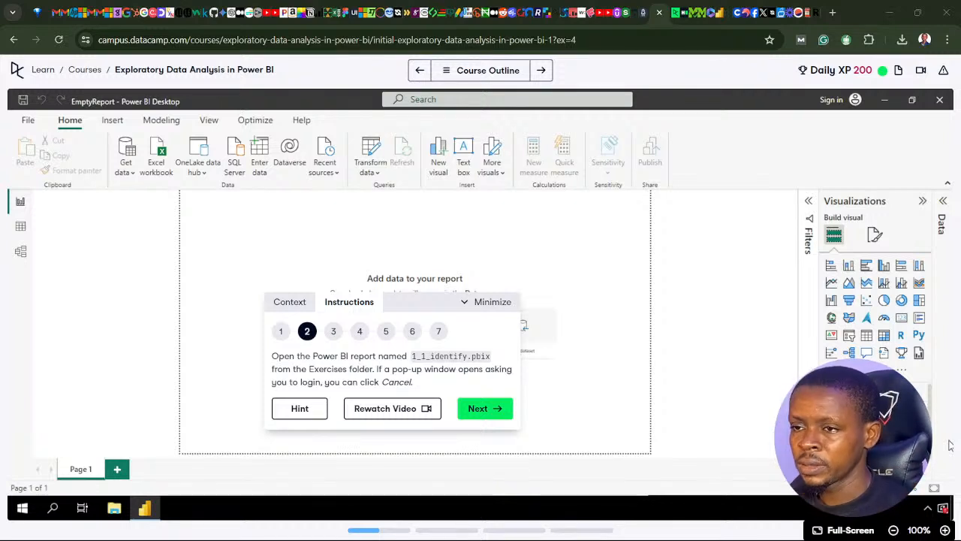
# Advance the exercise to its third instruction and switch to the 1_1_identify report in the local Power BI Desktop.
pyautogui.moveTo(412, 306); pyautogui.dragTo(411, 297)
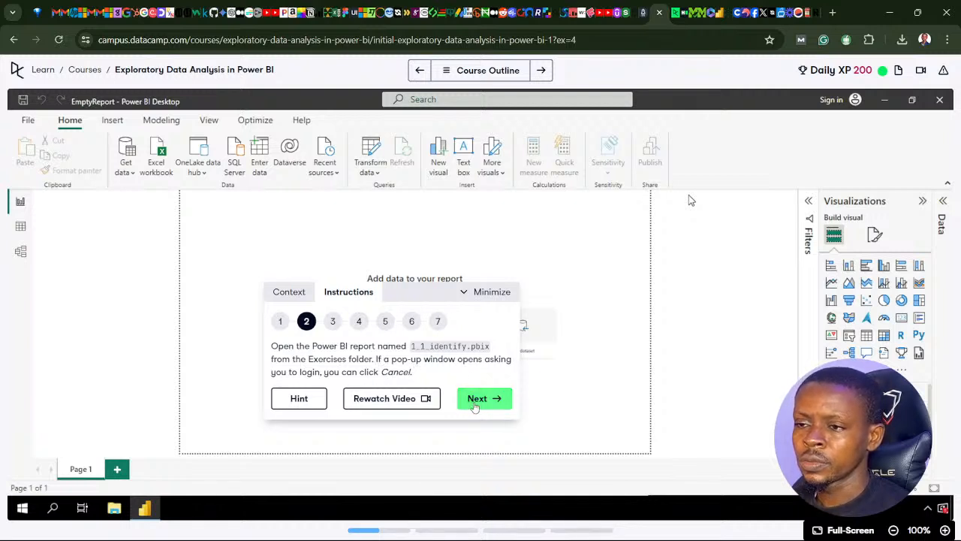
pyautogui.click(474, 403)
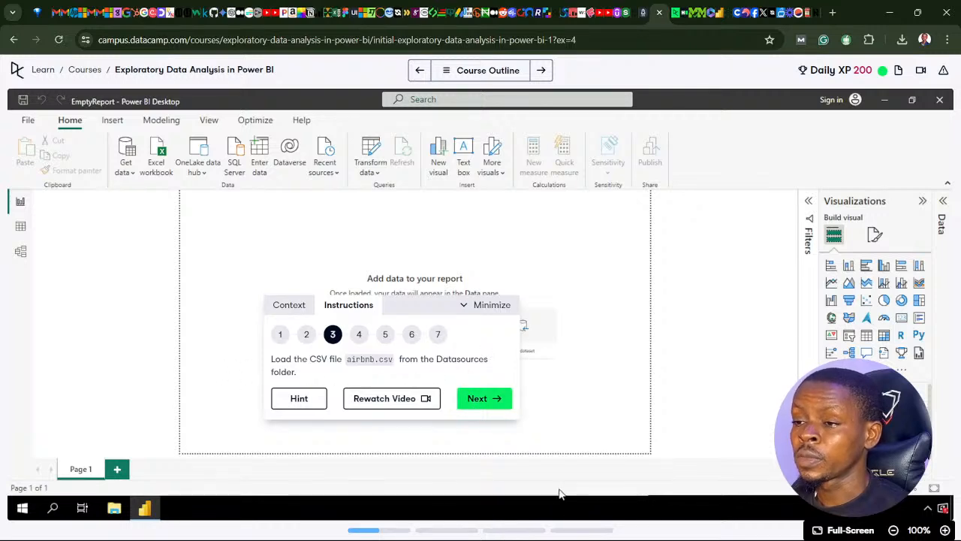
pyautogui.click(701, 531)
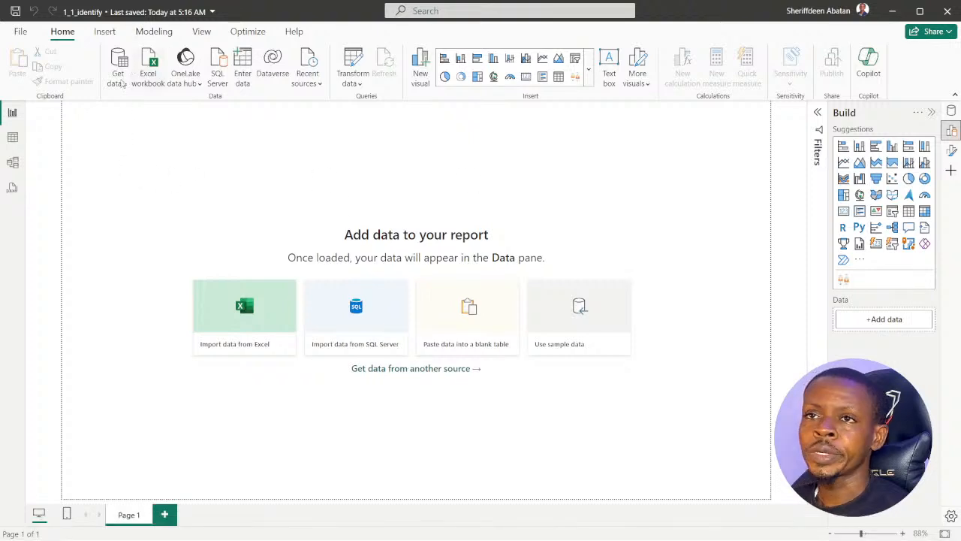
pyautogui.click(12, 139)
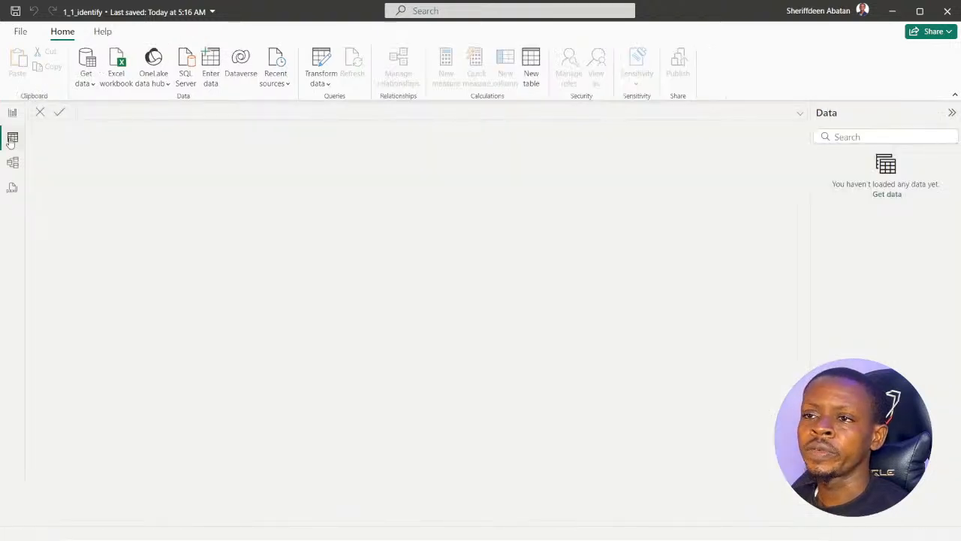
pyautogui.click(13, 115)
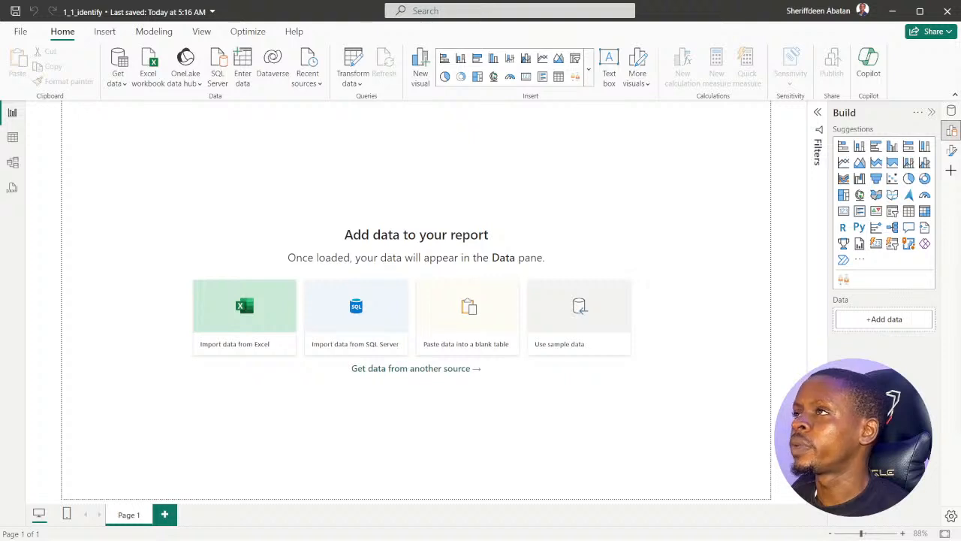
# Start a Text/CSV import and browse back up to the Datasets folder under Microsoft Power BI.
pyautogui.click(134, 83)
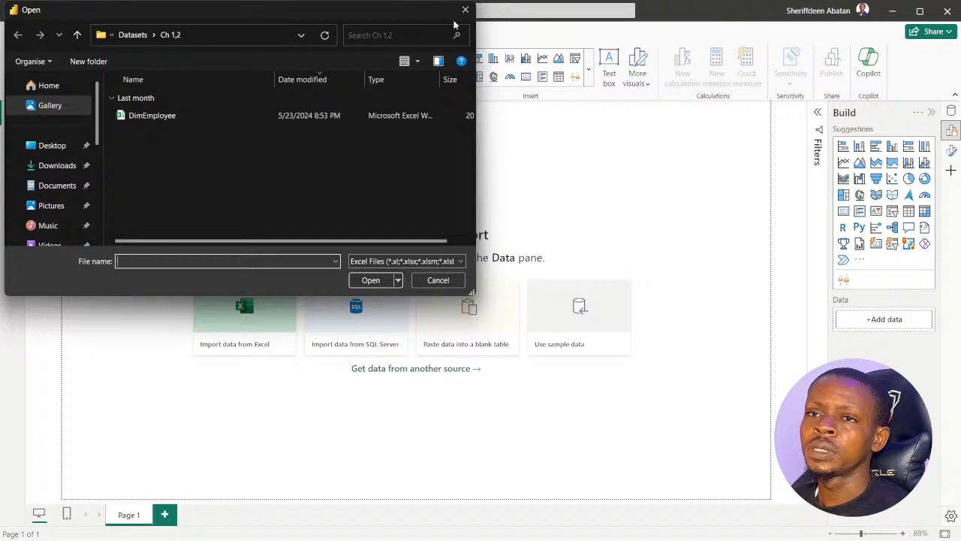
pyautogui.click(464, 10)
pyautogui.click(120, 80)
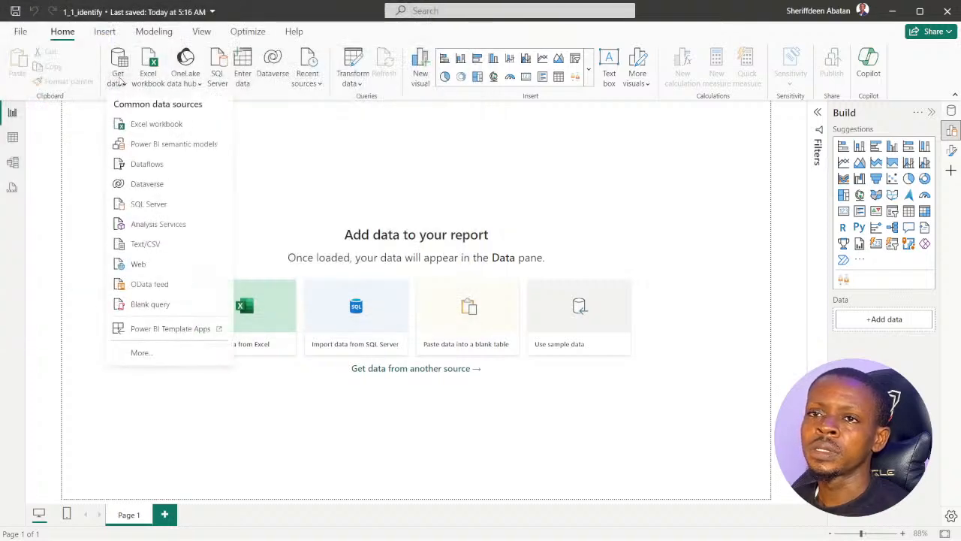
pyautogui.click(166, 247)
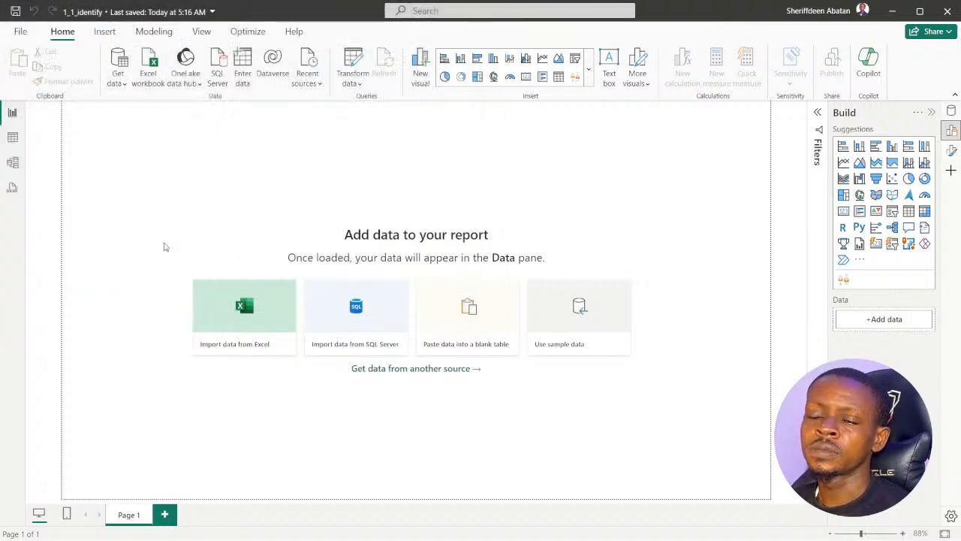
pyautogui.click(132, 36)
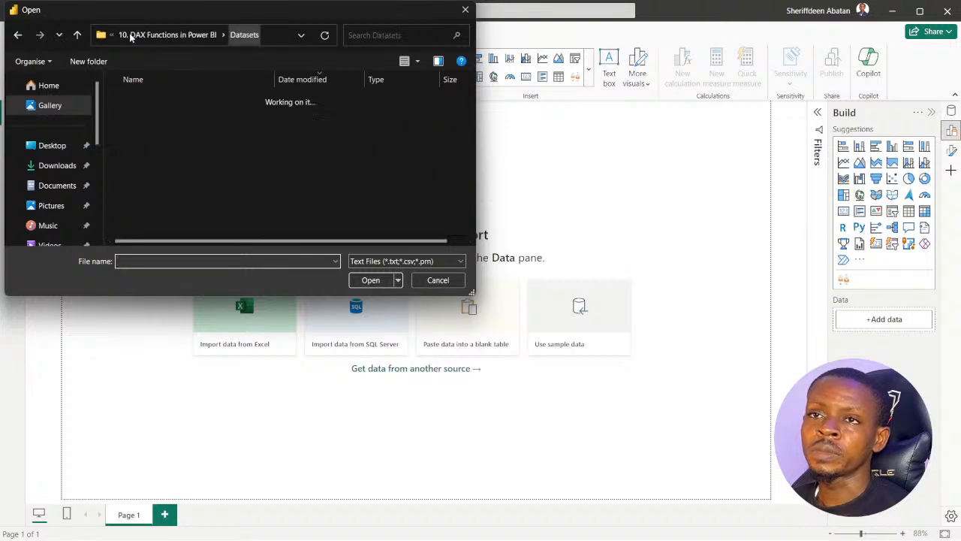
pyautogui.click(140, 38)
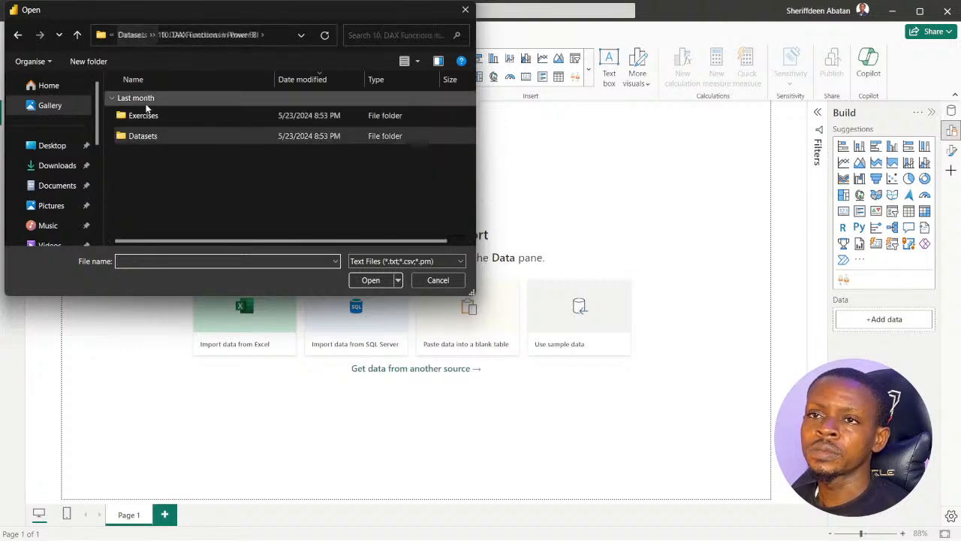
pyautogui.click(128, 35)
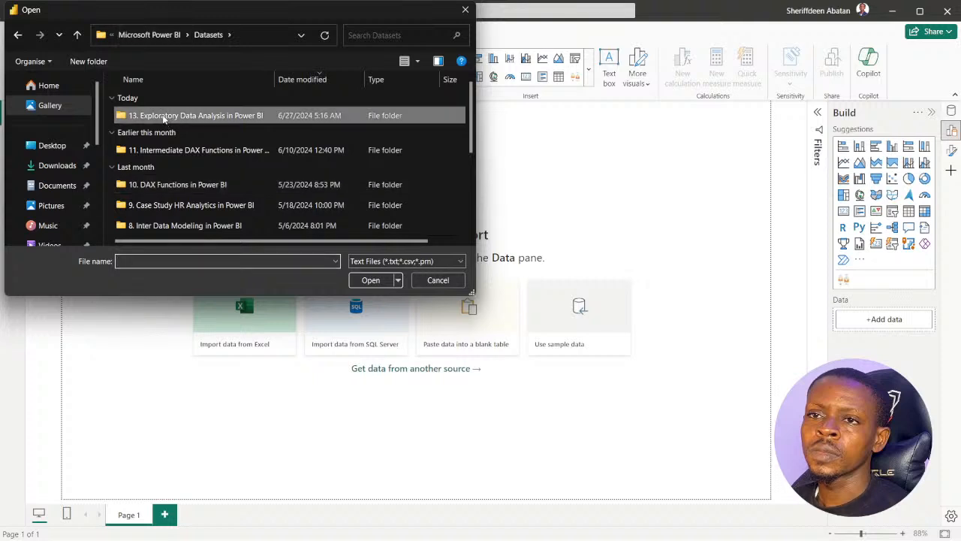
# Open the airbnb file from the Datasets subfolder inside 13. Exploratory Data Analysis in Power BI.
pyautogui.doubleClick(163, 118)
pyautogui.doubleClick(172, 116)
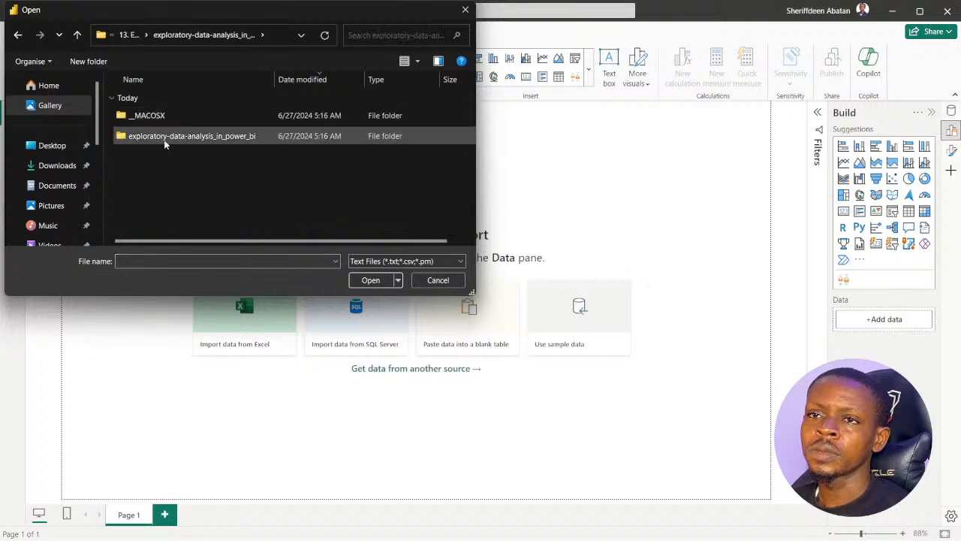
pyautogui.doubleClick(165, 141)
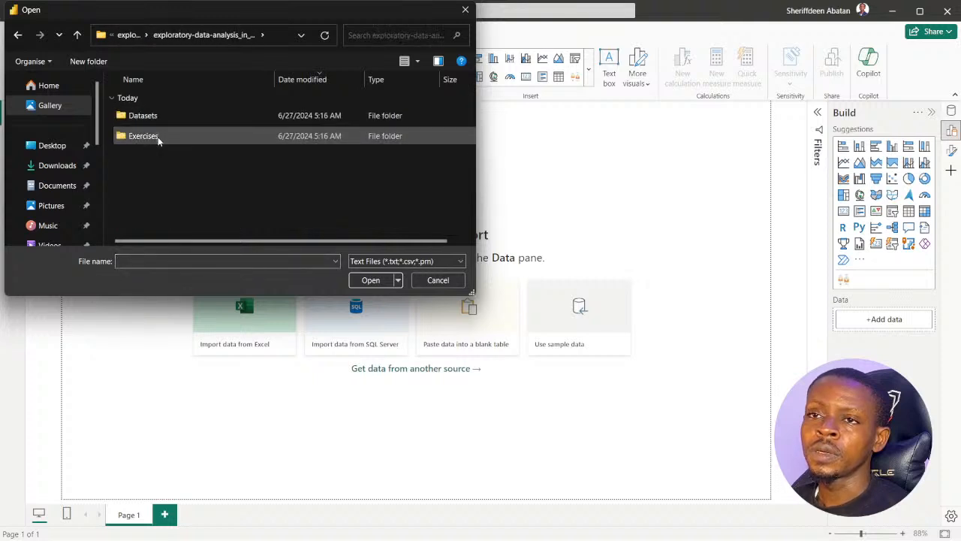
pyautogui.doubleClick(153, 118)
pyautogui.click(159, 117)
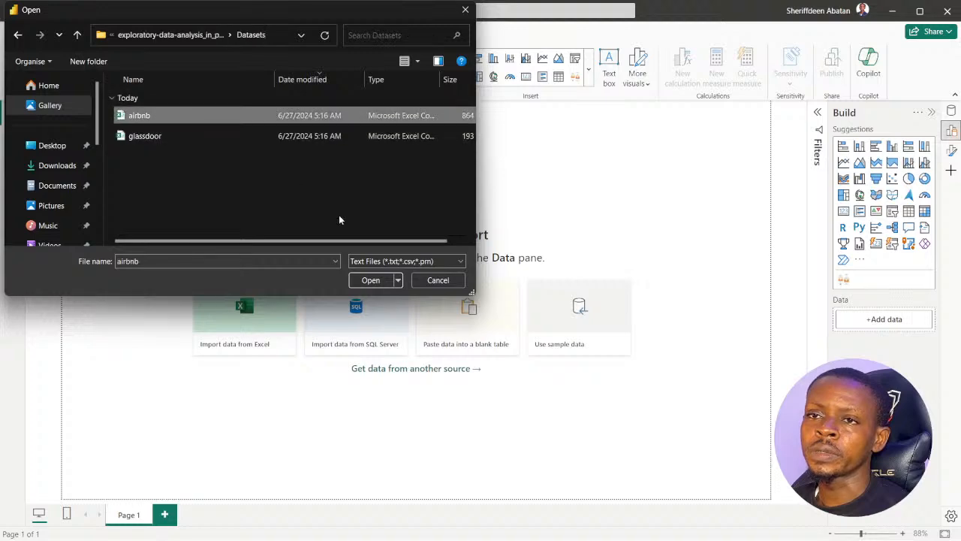
pyautogui.click(370, 280)
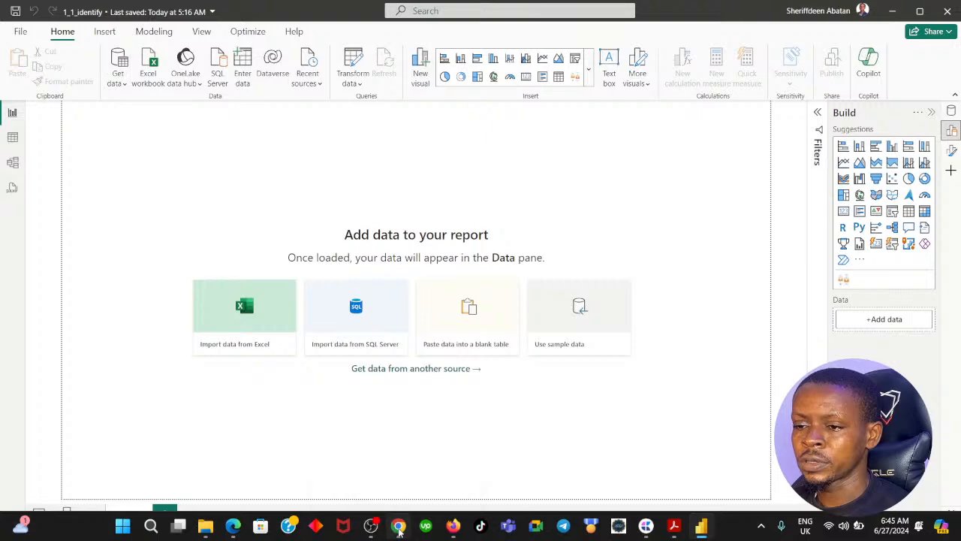
# Switch to the DataCamp exercise in Chrome, advance it to the fourth instruction, and return to Power BI Desktop.
pyautogui.click(398, 526)
pyautogui.click(477, 400)
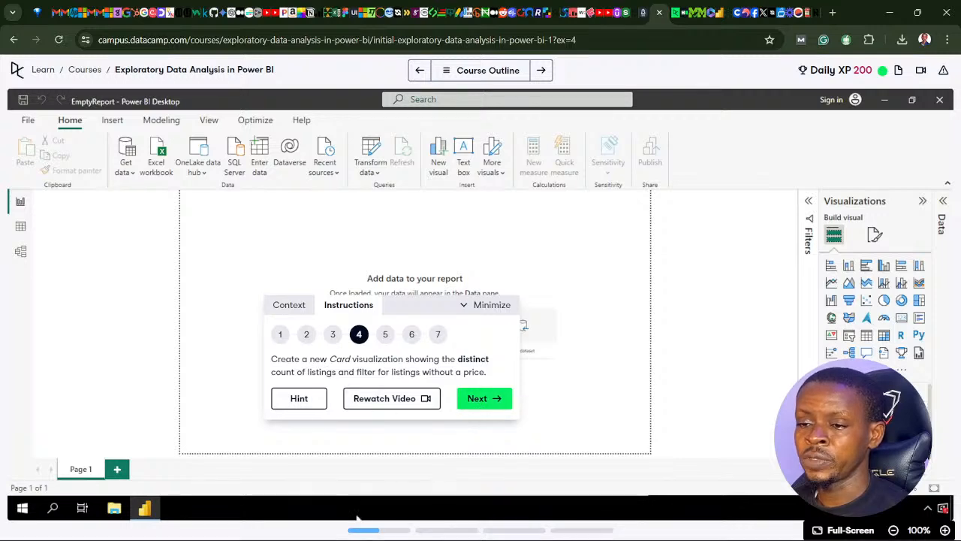
pyautogui.moveTo(368, 530)
pyautogui.click(398, 527)
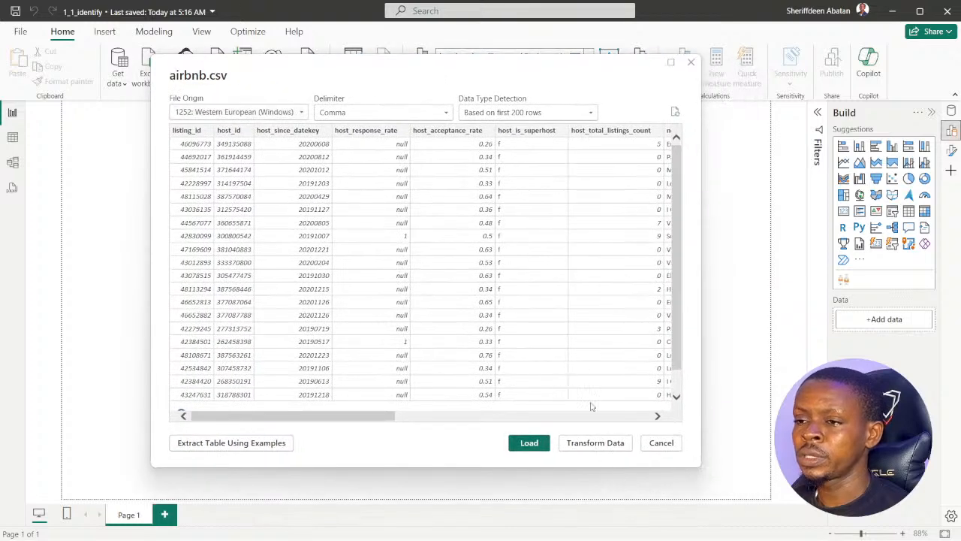
# Look through the columns in the airbnb.csv preview and load the data into the report.
pyautogui.moveTo(288, 418); pyautogui.dragTo(661, 407)
pyautogui.moveTo(593, 418); pyautogui.dragTo(228, 412)
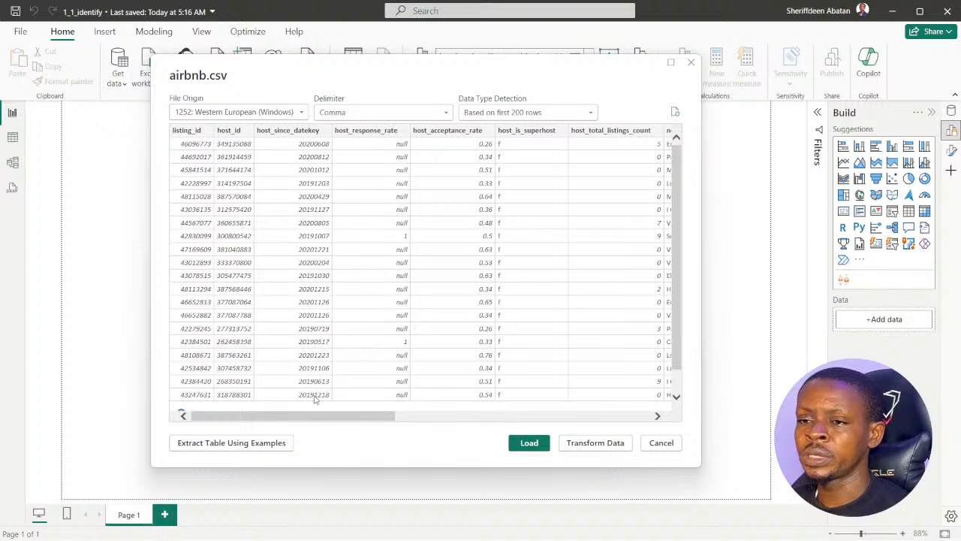
pyautogui.moveTo(300, 417); pyautogui.dragTo(522, 408)
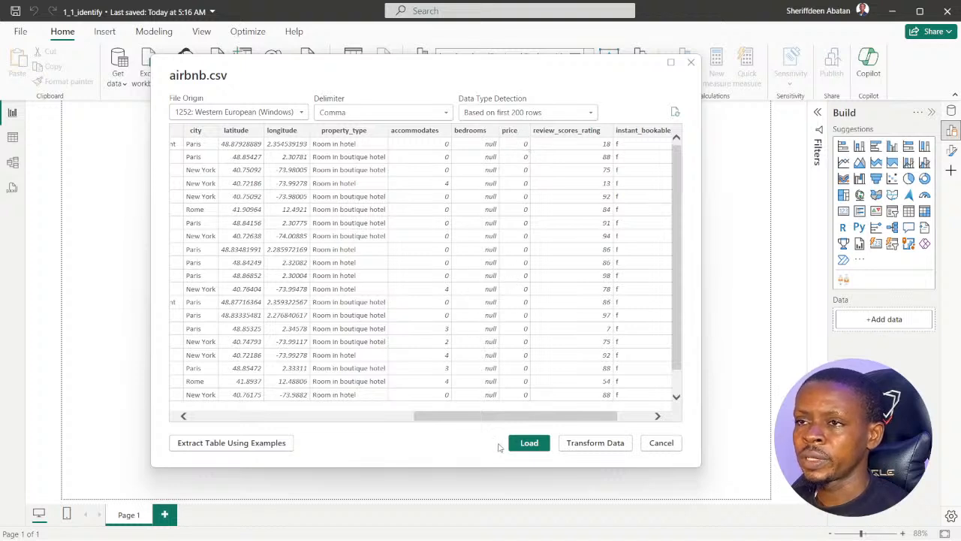
pyautogui.moveTo(486, 419); pyautogui.dragTo(399, 408)
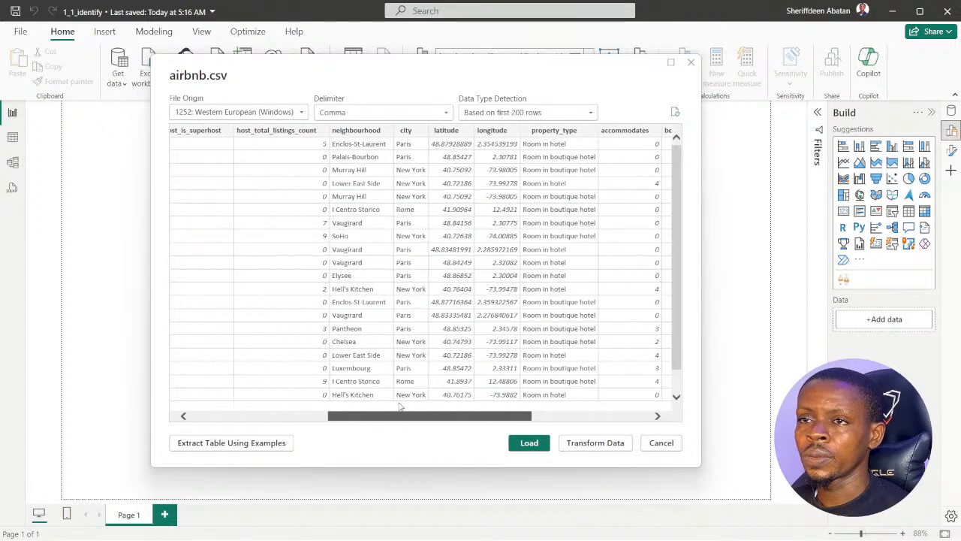
pyautogui.click(527, 443)
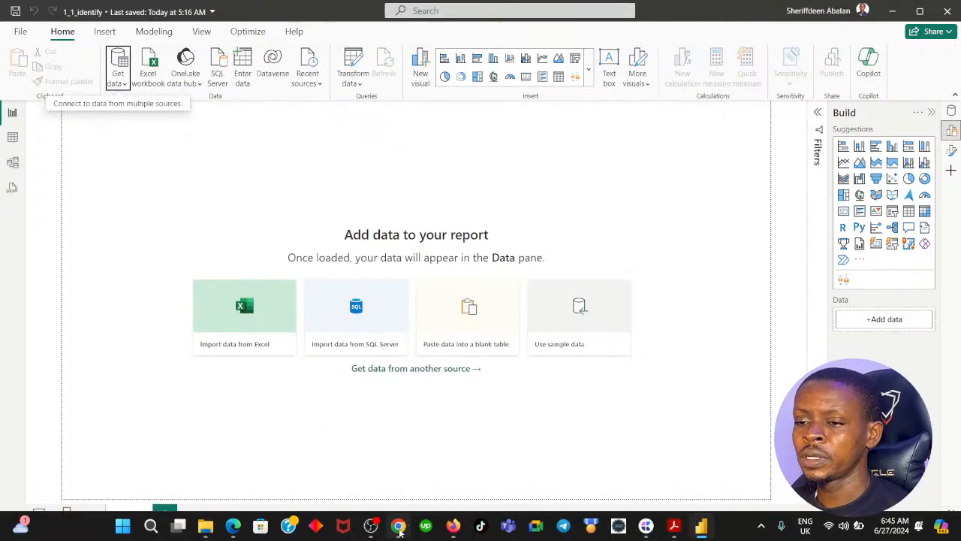
# Reread the exercise's fourth instruction in Chrome, and examine the loaded airbnb table's columns and the distinct price values in Power BI Desktop.
pyautogui.click(398, 527)
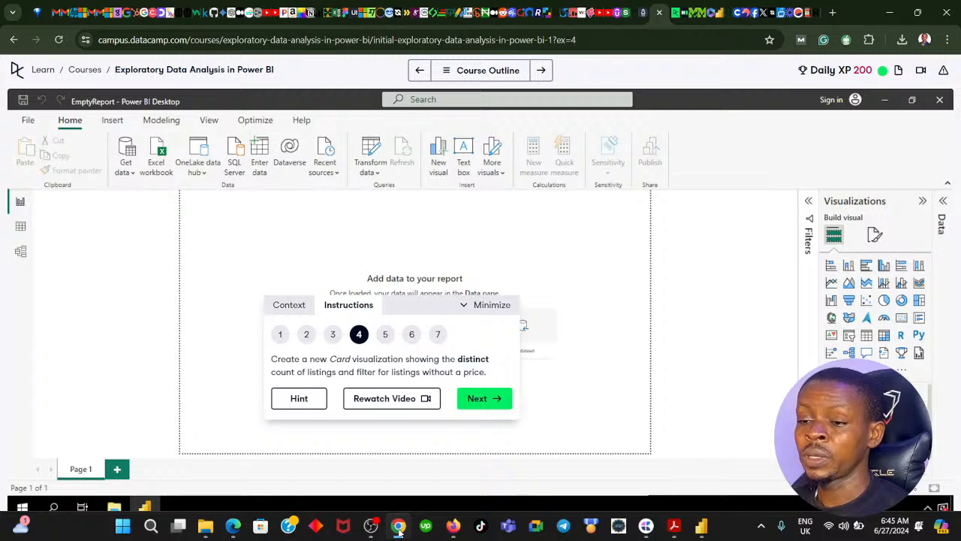
pyautogui.click(398, 527)
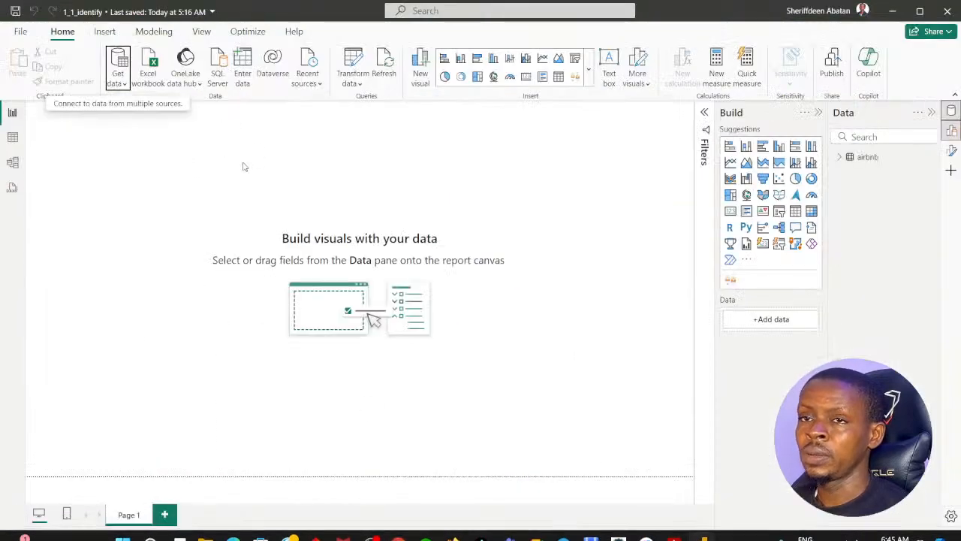
pyautogui.click(12, 137)
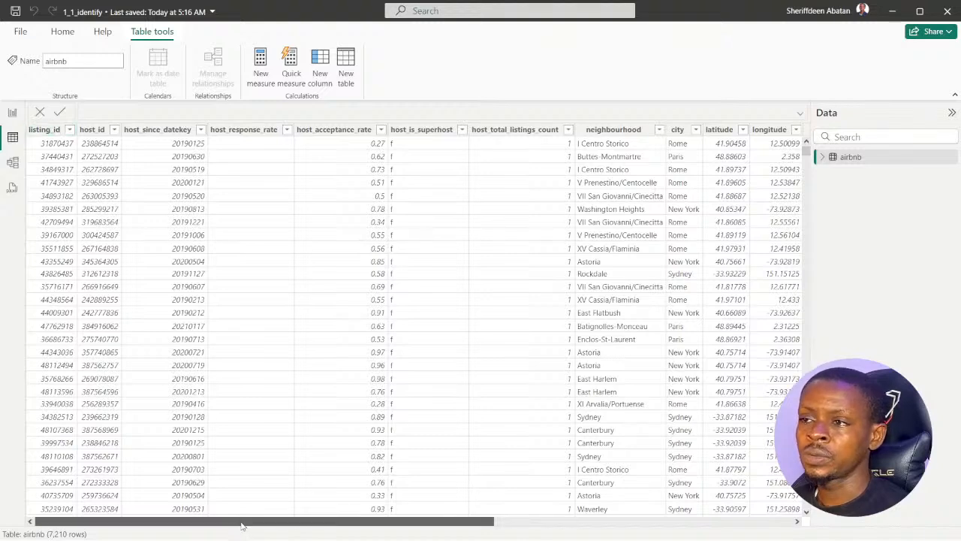
pyautogui.moveTo(241, 522); pyautogui.dragTo(587, 497)
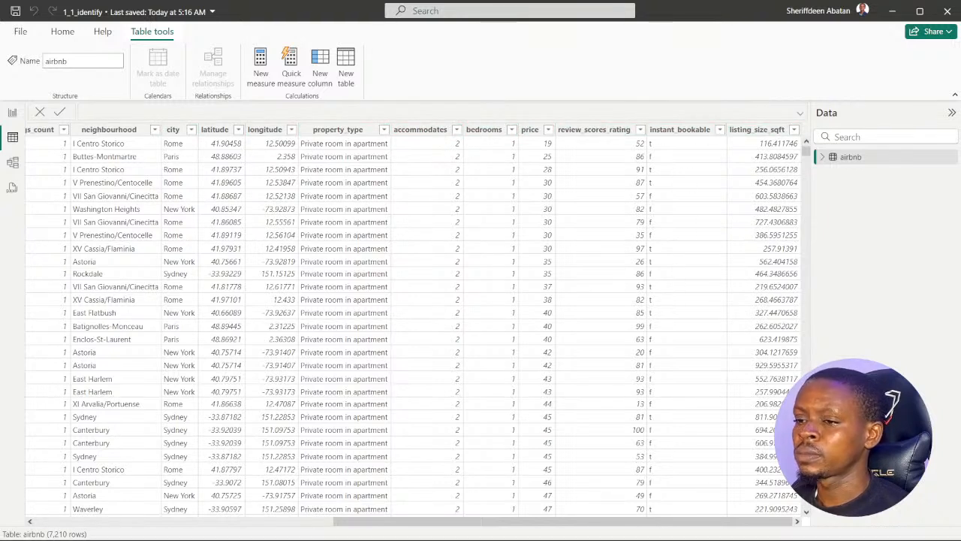
pyautogui.moveTo(536, 522)
pyautogui.mouseDown()
pyautogui.moveTo(414, 524)
pyautogui.moveTo(530, 528)
pyautogui.mouseUp()
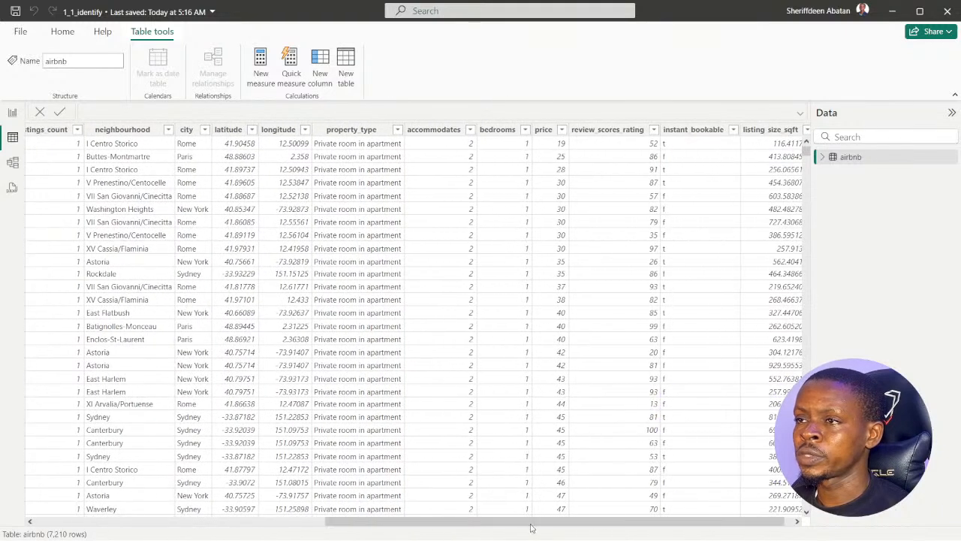
pyautogui.click(562, 130)
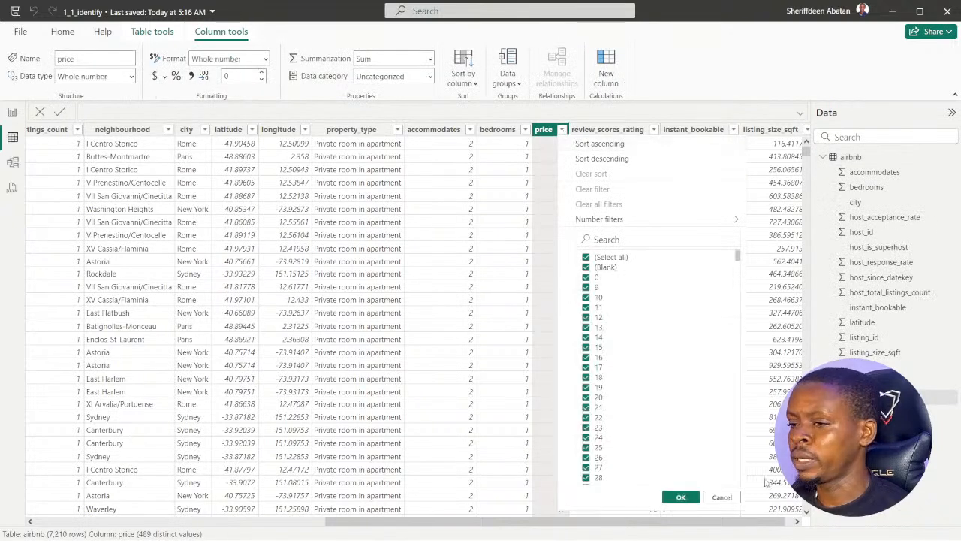
pyautogui.click(722, 496)
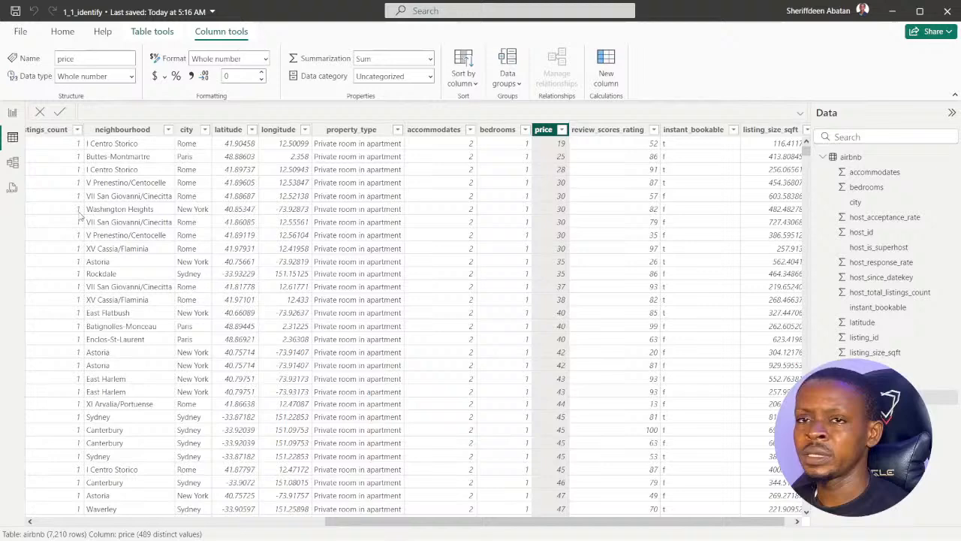
# Add a Card visual to the report page, enlarge it, and place it near the middle of the canvas.
pyautogui.click(12, 113)
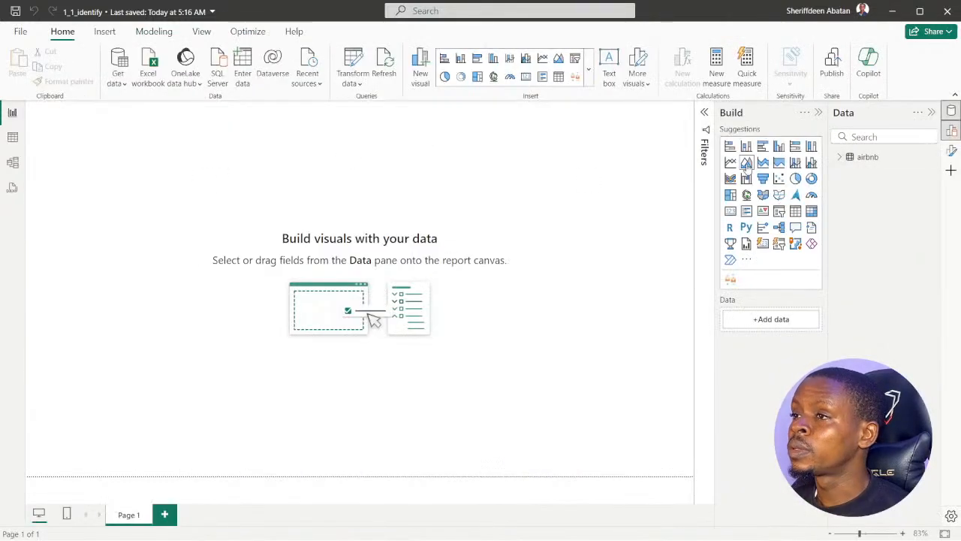
pyautogui.click(731, 213)
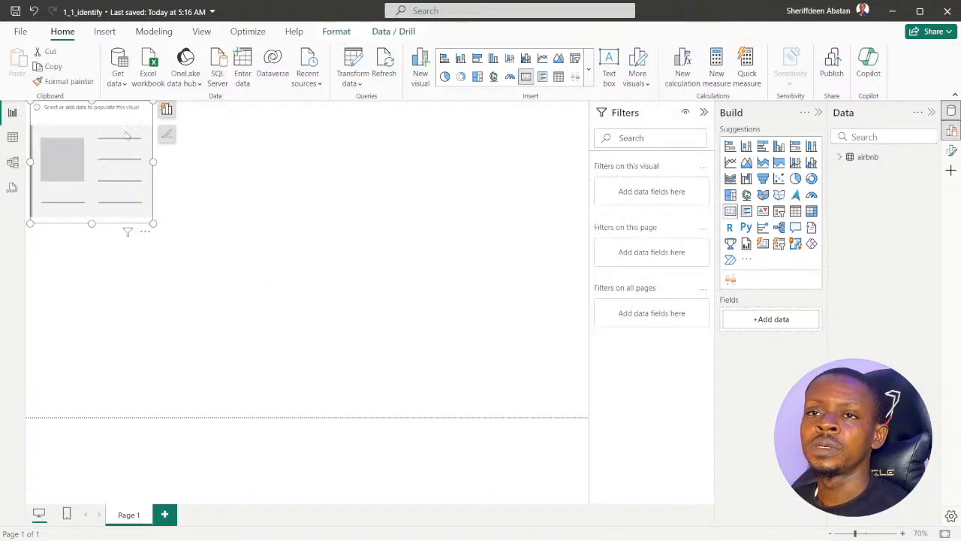
pyautogui.moveTo(113, 133); pyautogui.dragTo(246, 183)
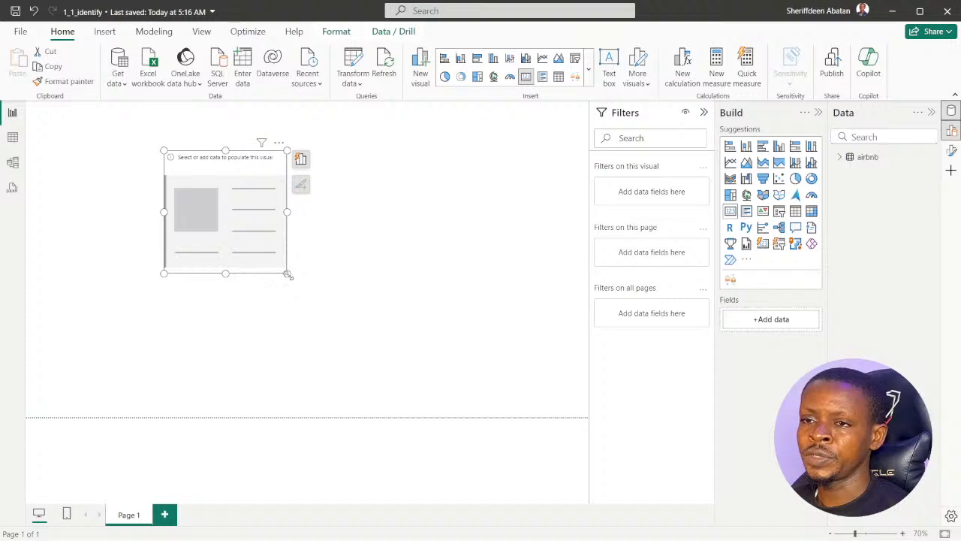
pyautogui.moveTo(288, 274); pyautogui.dragTo(489, 394)
pyautogui.moveTo(356, 193); pyautogui.dragTo(327, 165)
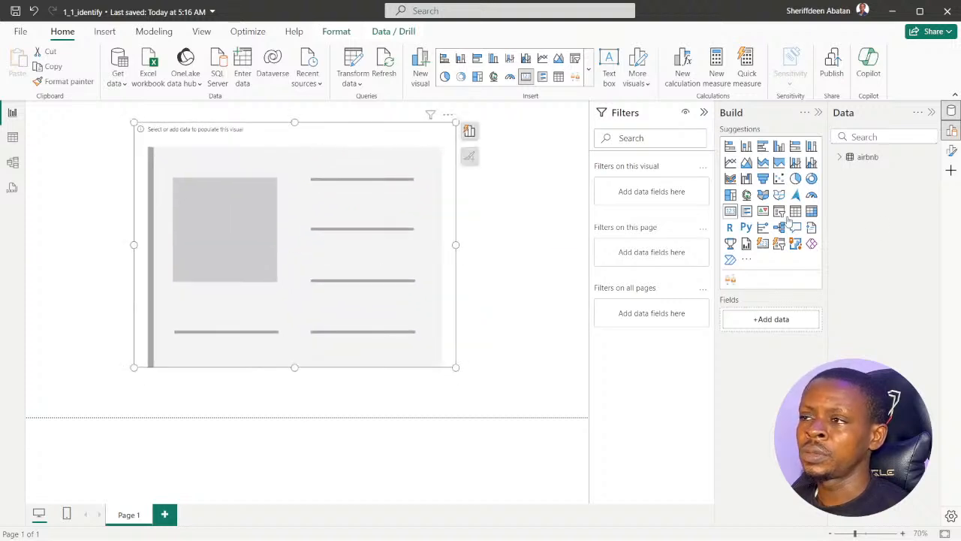
# Add listing_id from the airbnb table to the card, and make the card slightly wider and shorter and reposition it.
pyautogui.click(840, 157)
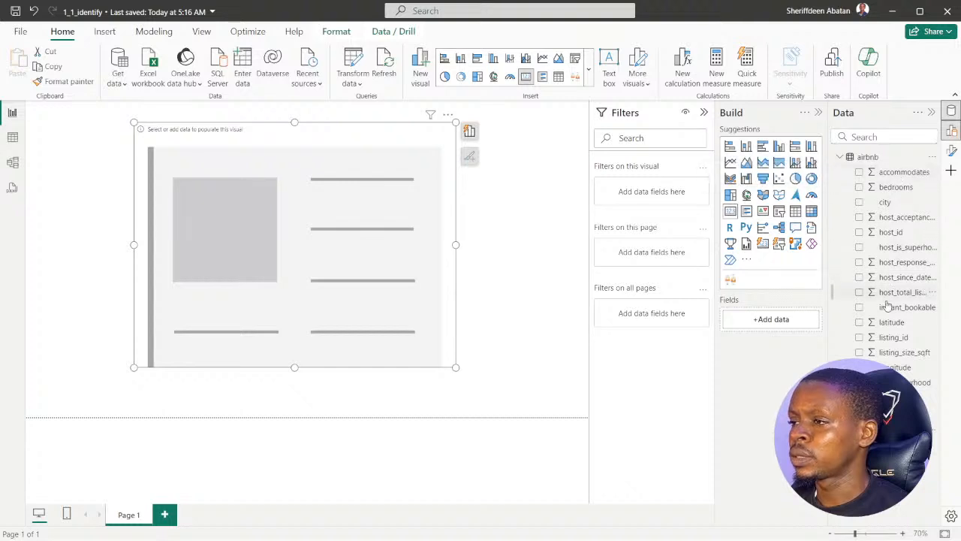
pyautogui.click(859, 337)
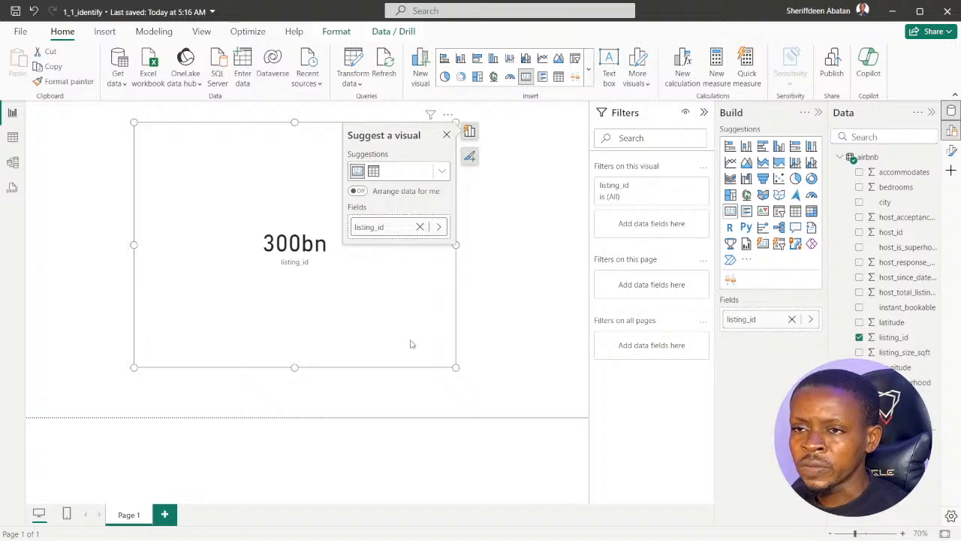
pyautogui.moveTo(456, 367); pyautogui.dragTo(491, 353)
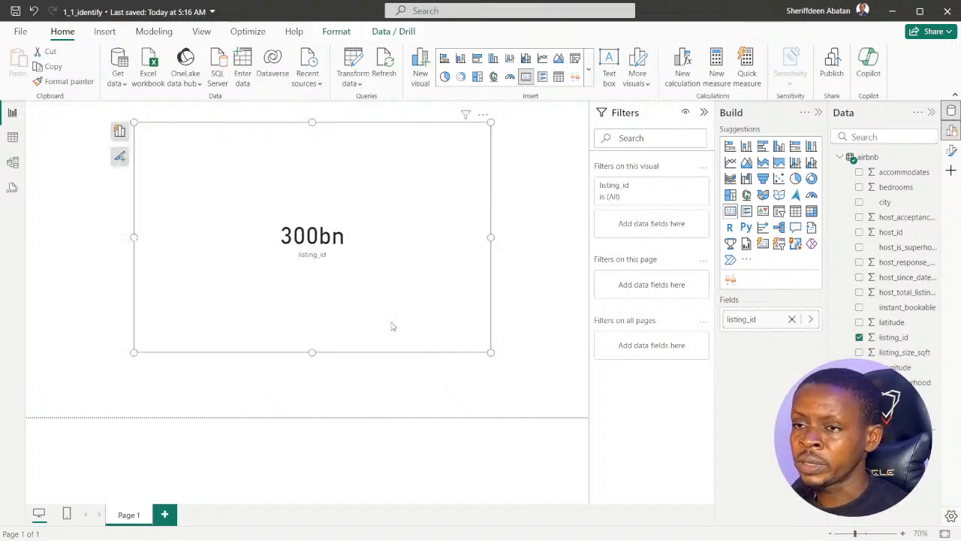
pyautogui.moveTo(308, 329)
pyautogui.mouseDown()
pyautogui.moveTo(330, 343)
pyautogui.moveTo(302, 337)
pyautogui.moveTo(313, 339)
pyautogui.mouseUp()
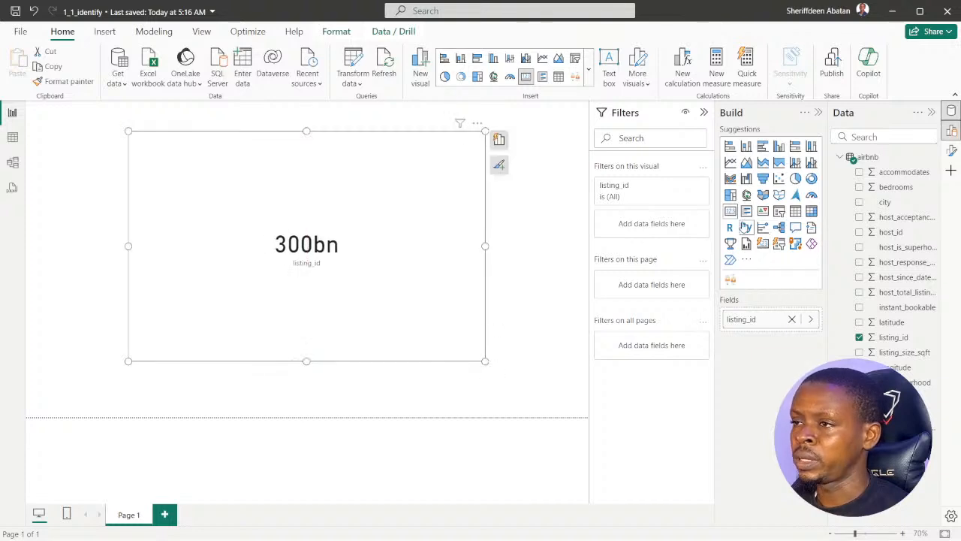
# Change the summarization of listing_id in the card to Count (Distinct).
pyautogui.click(811, 319)
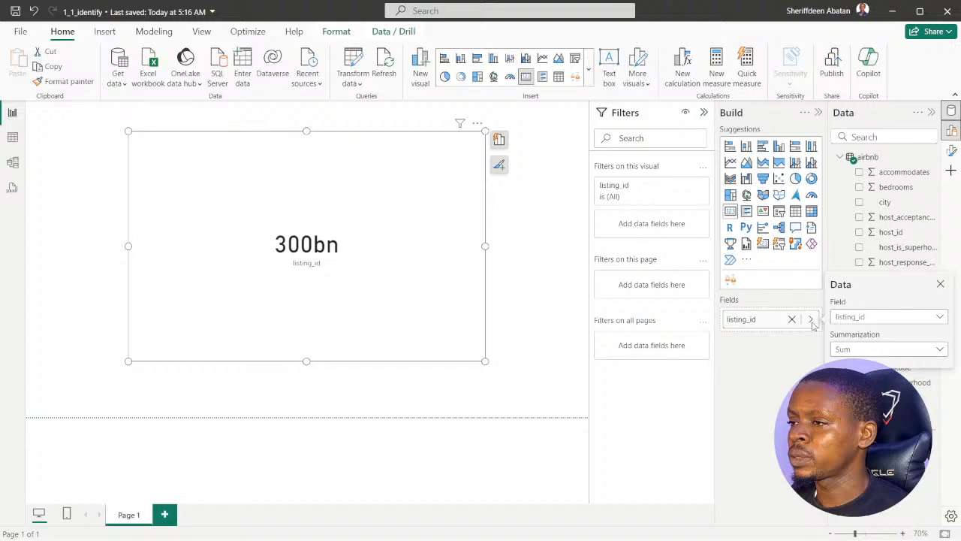
pyautogui.click(938, 350)
pyautogui.click(761, 362)
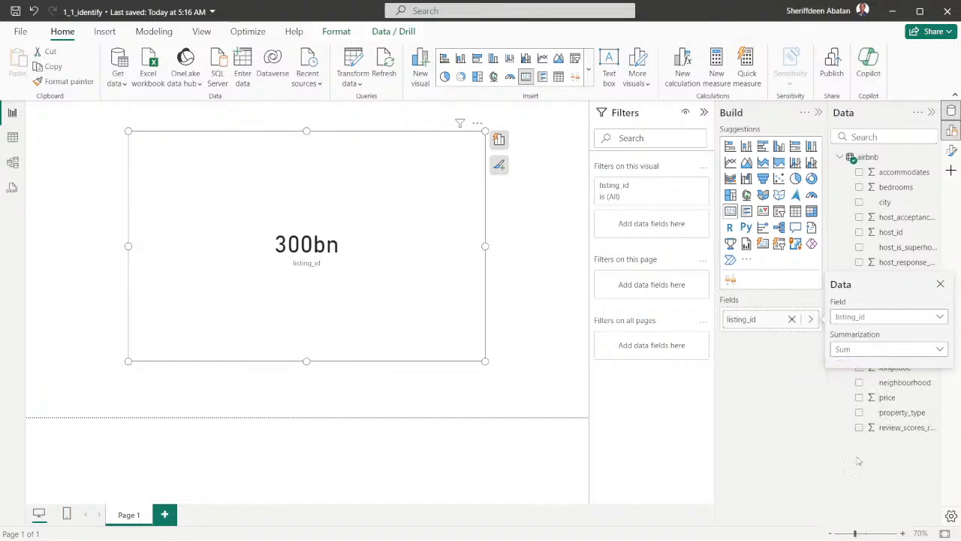
pyautogui.click(742, 399)
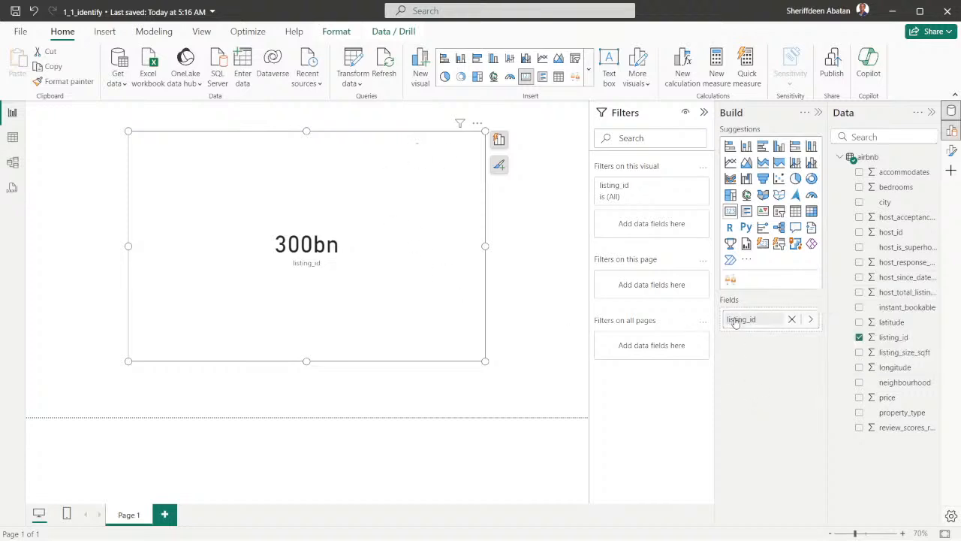
pyautogui.click(811, 319)
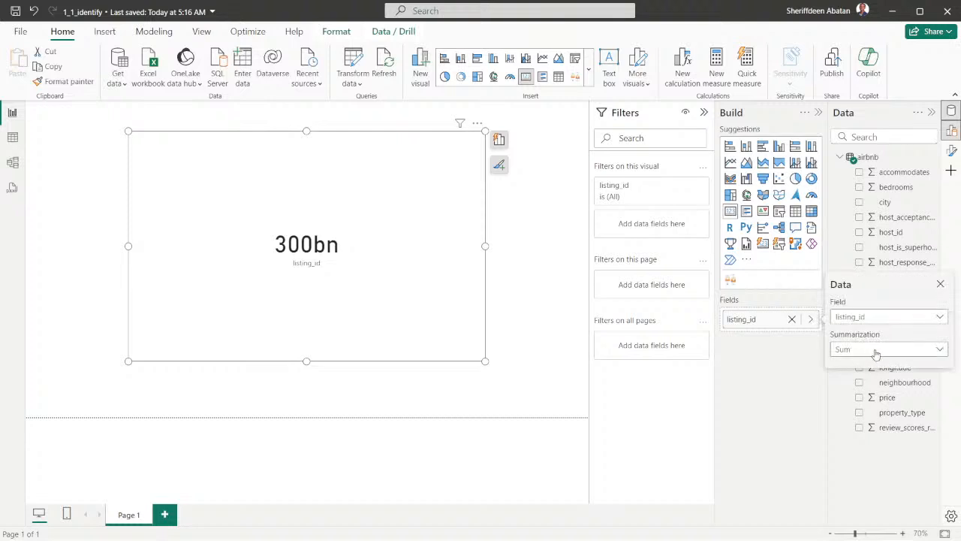
pyautogui.click(940, 352)
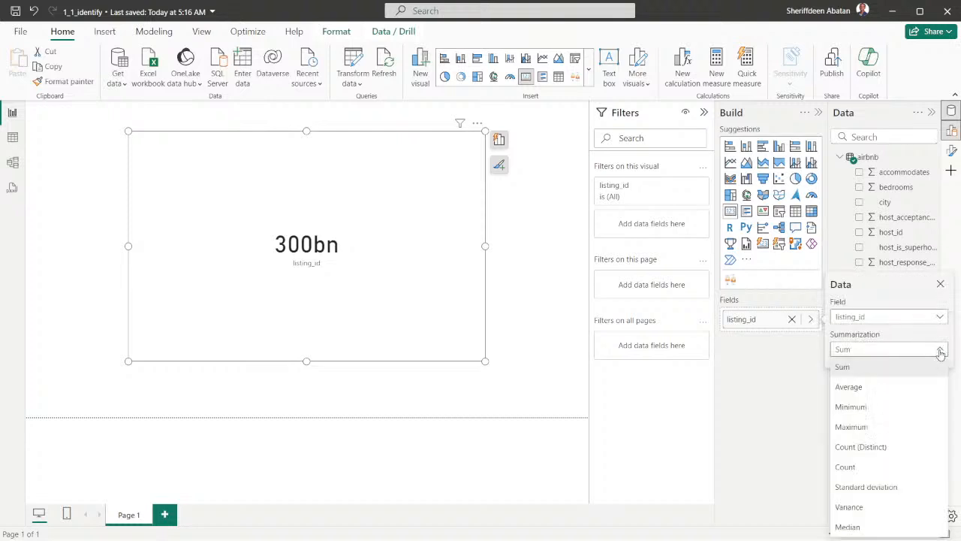
pyautogui.click(873, 449)
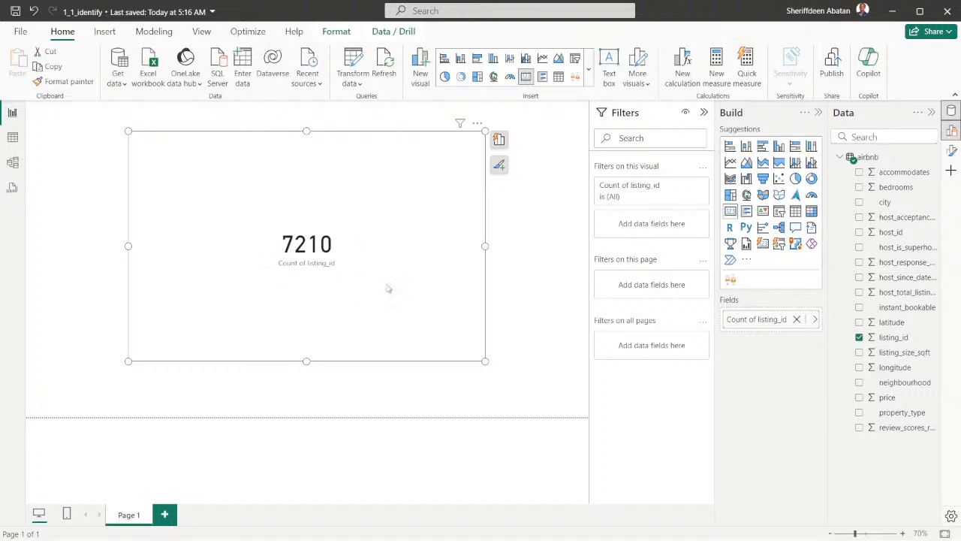
# Review the price column in the airbnb table, and filter the whole report page to (Blank) prices using basic filtering.
pyautogui.click(12, 137)
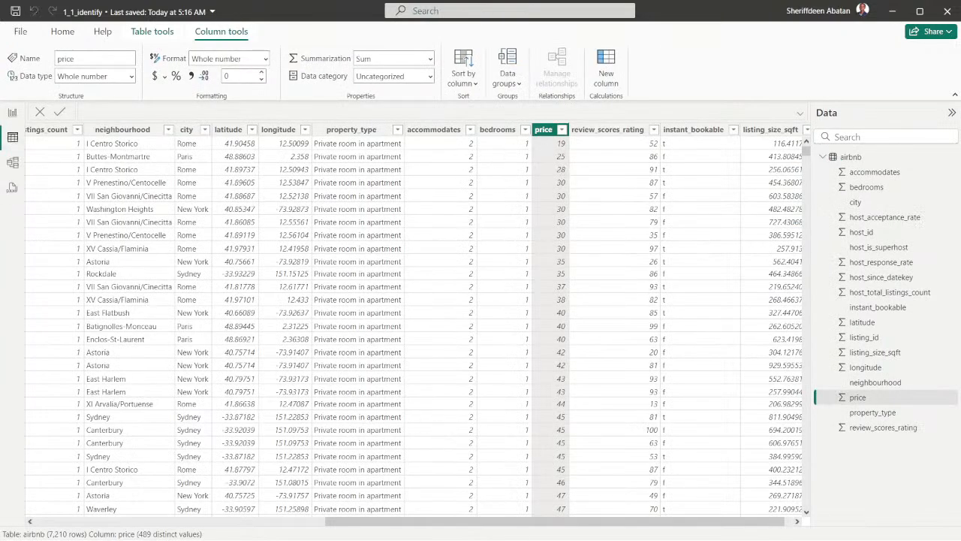
pyautogui.moveTo(499, 525); pyautogui.dragTo(443, 536)
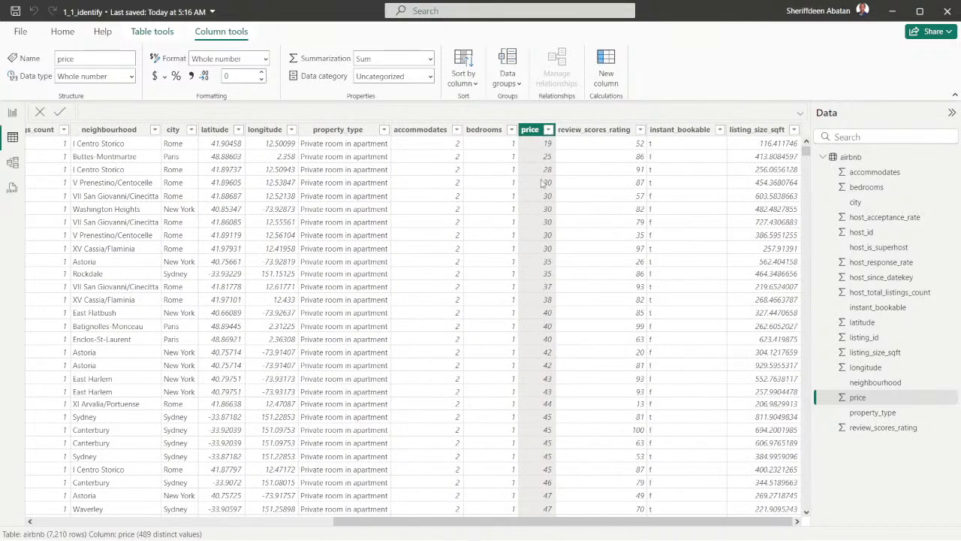
pyautogui.click(12, 113)
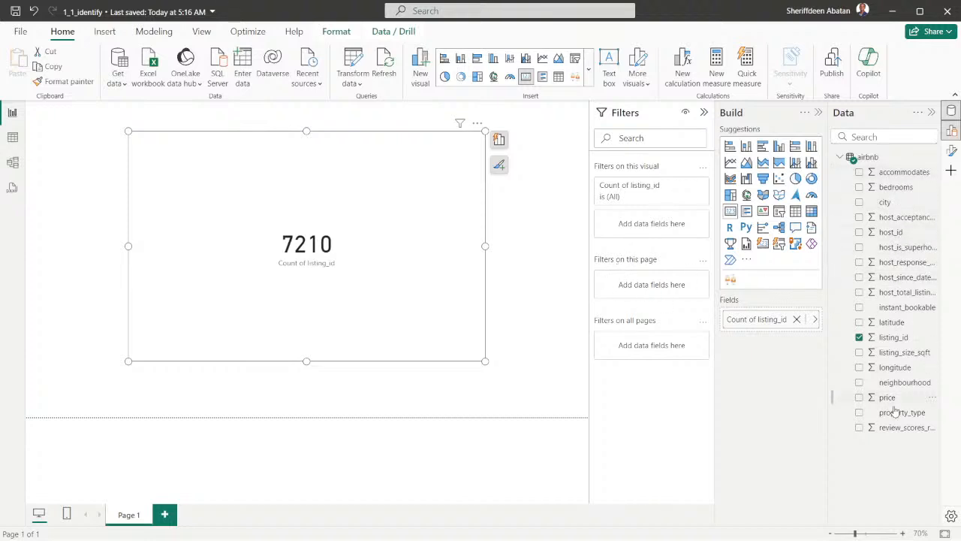
pyautogui.moveTo(886, 402); pyautogui.dragTo(662, 289)
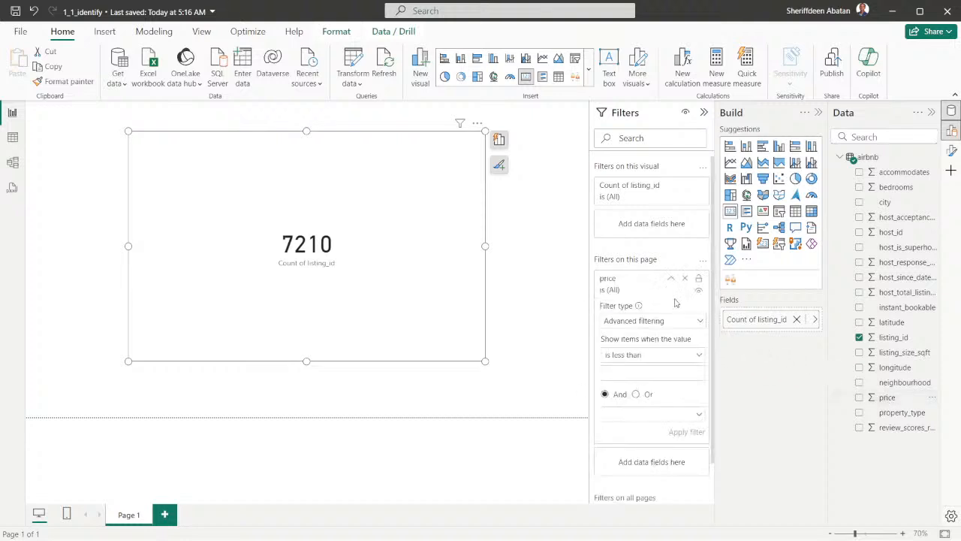
pyautogui.click(700, 321)
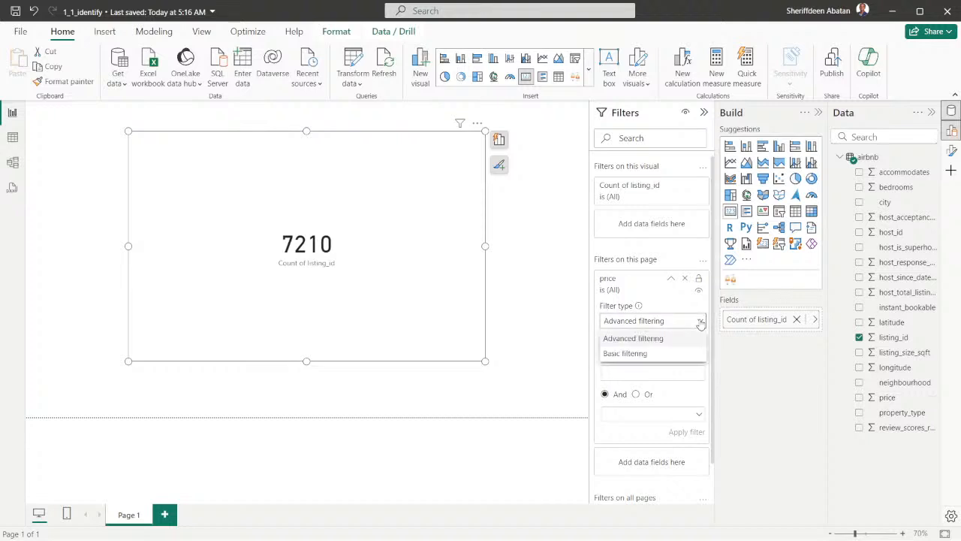
pyautogui.click(636, 352)
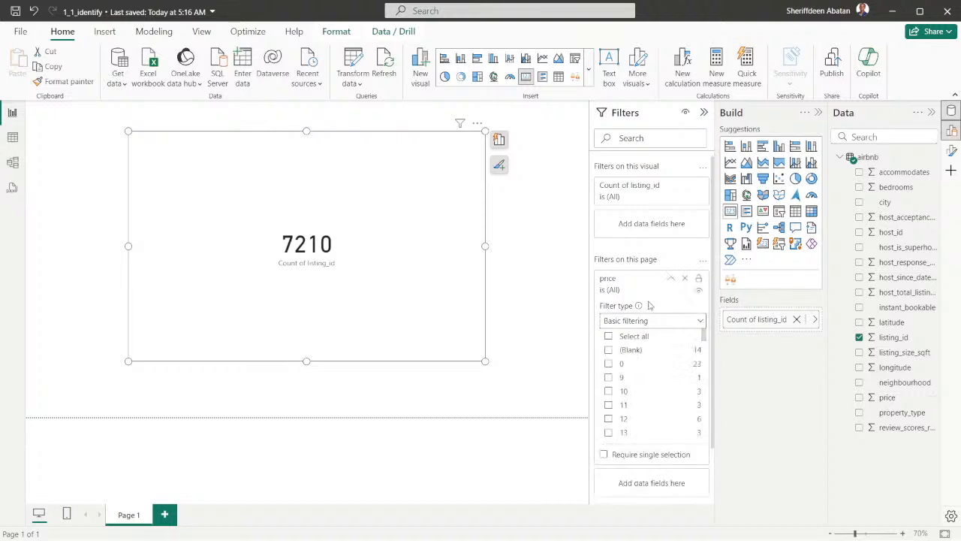
pyautogui.click(608, 350)
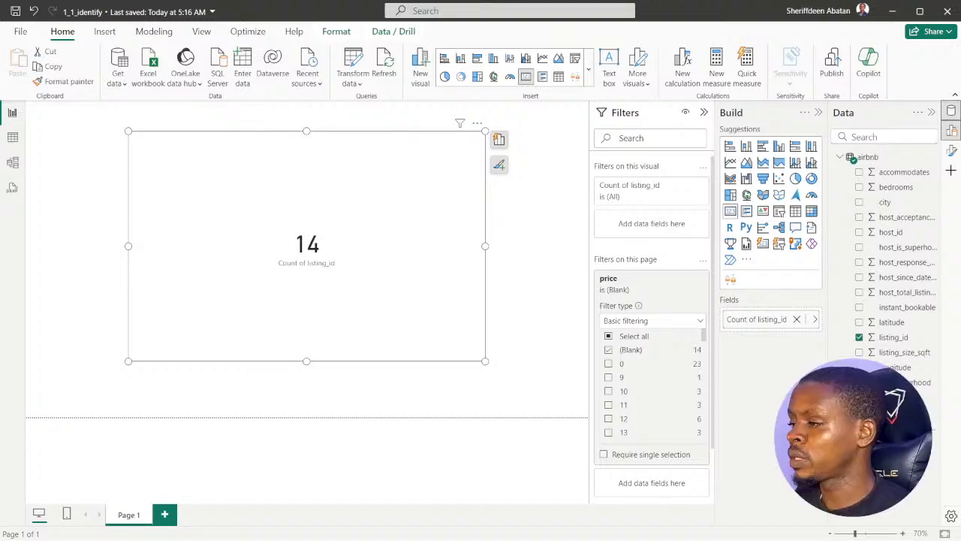
# Advance the DataCamp exercise in Chrome to its fifth instruction and return to Power BI Desktop.
pyautogui.moveTo(452, 526)
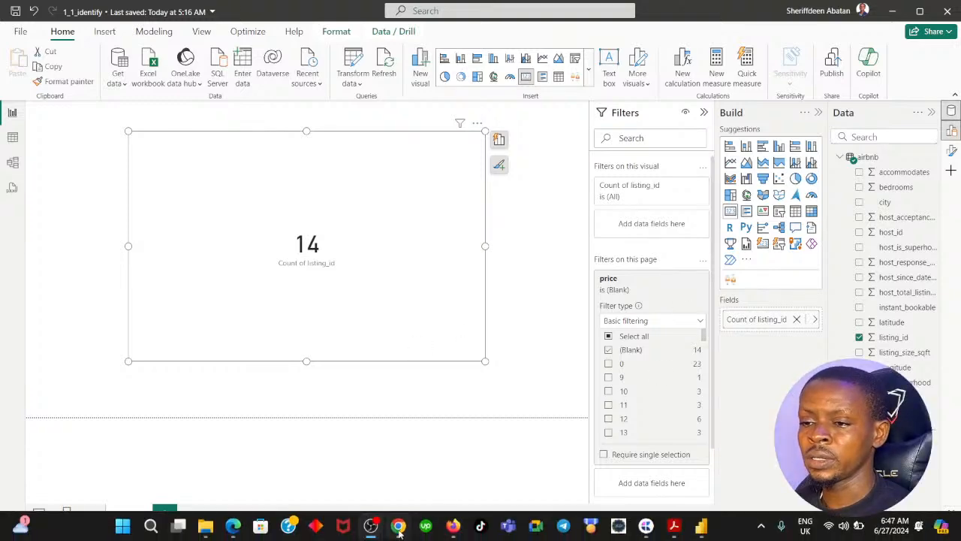
pyautogui.click(398, 532)
pyautogui.click(491, 398)
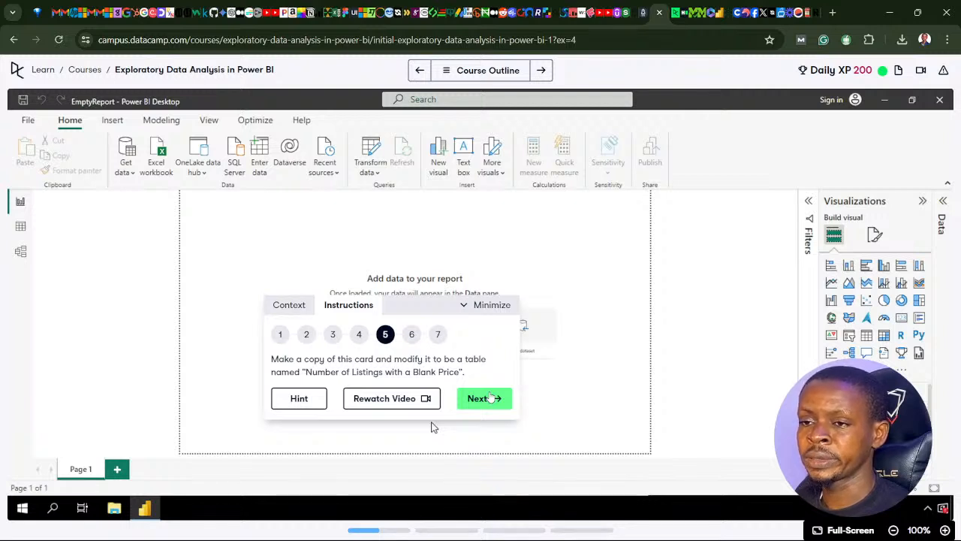
pyautogui.moveTo(400, 529)
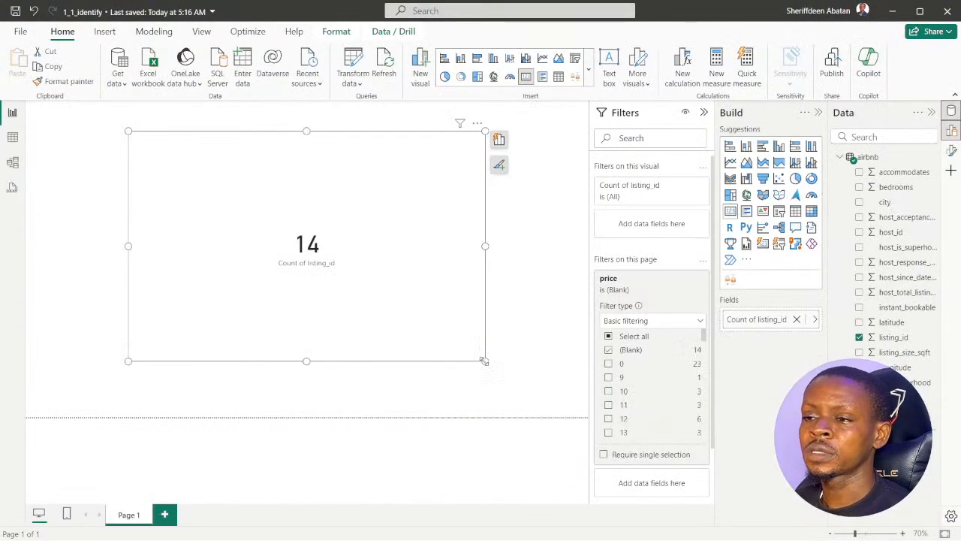
# Shrink the card into the page's upper-left corner, and place a copy of it beside the original.
pyautogui.moveTo(484, 361); pyautogui.dragTo(236, 223)
pyautogui.moveTo(185, 137); pyautogui.dragTo(91, 120)
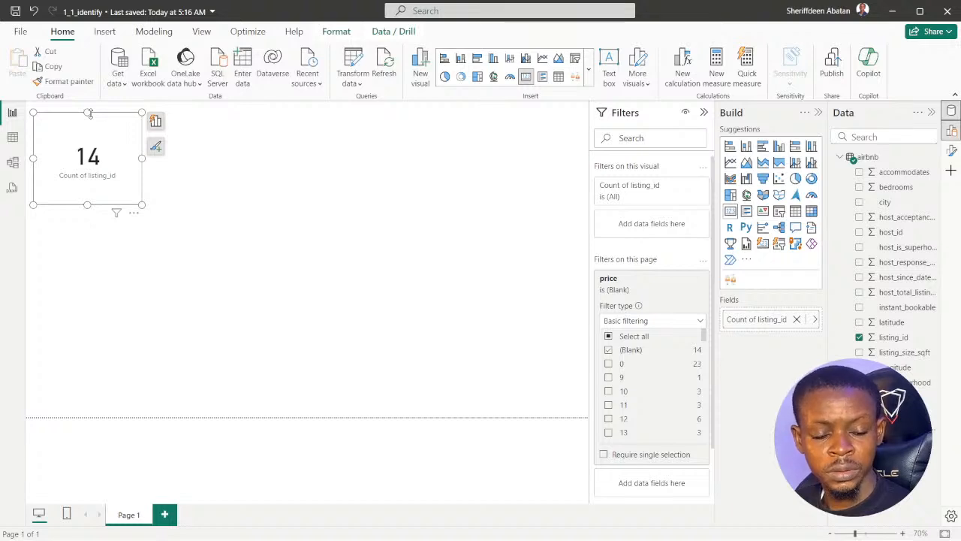
pyautogui.click(254, 213)
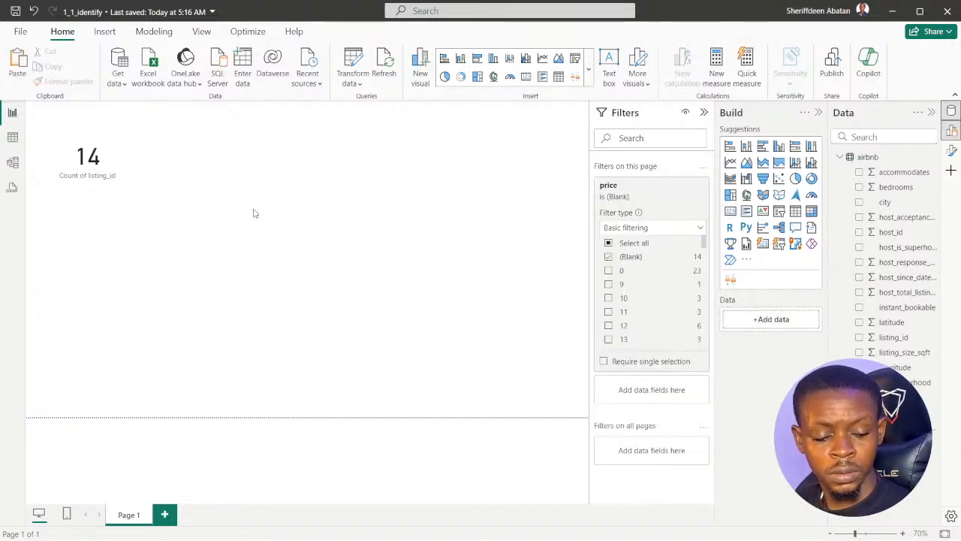
pyautogui.hotkey('ctrl', 'v')
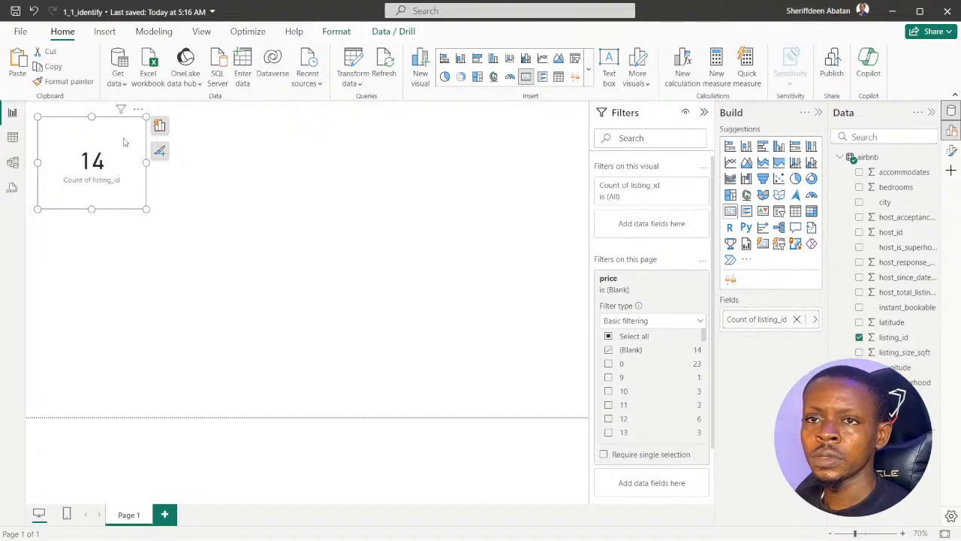
pyautogui.moveTo(122, 141); pyautogui.dragTo(292, 132)
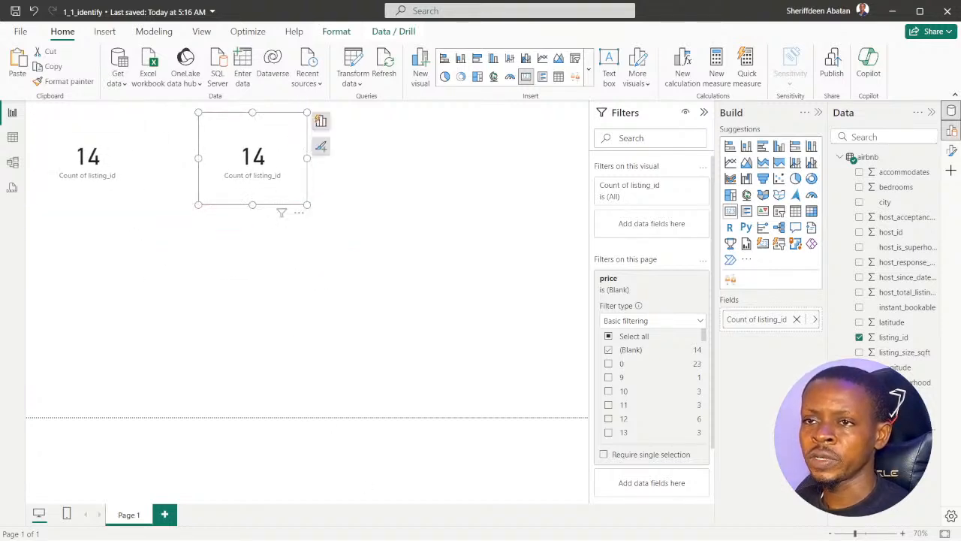
# Recheck the fifth instruction in Chrome, convert the copied card in Power BI Desktop to a Table visual, and widen and reposition it.
pyautogui.click(398, 525)
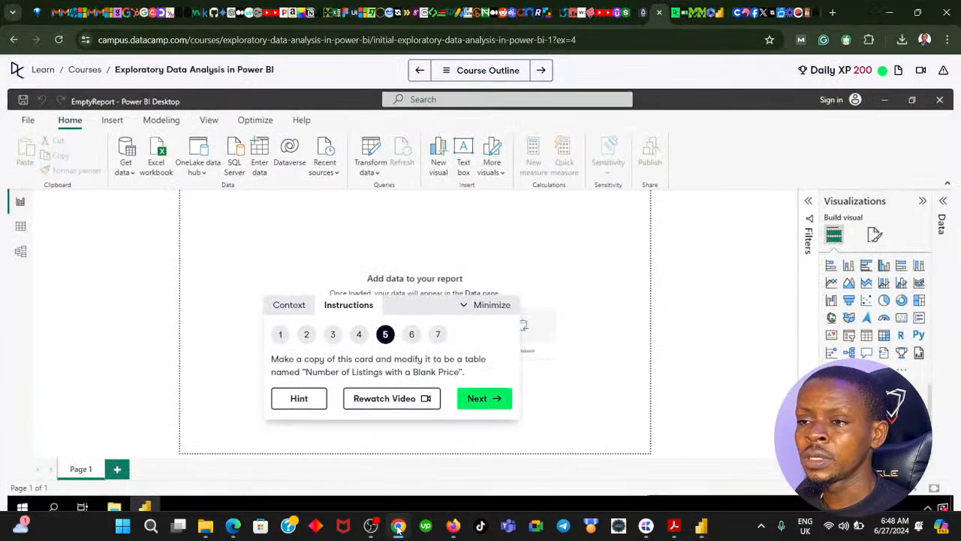
pyautogui.click(398, 527)
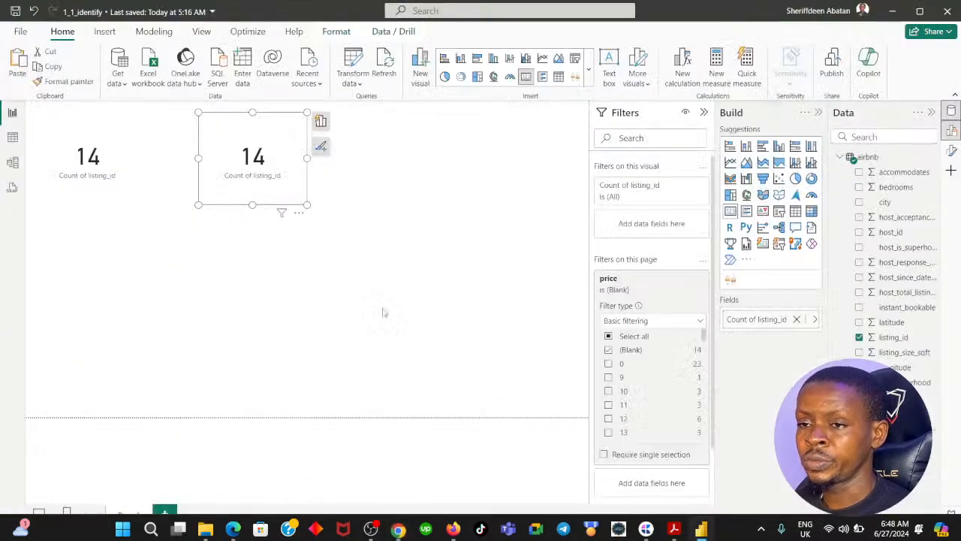
pyautogui.click(795, 210)
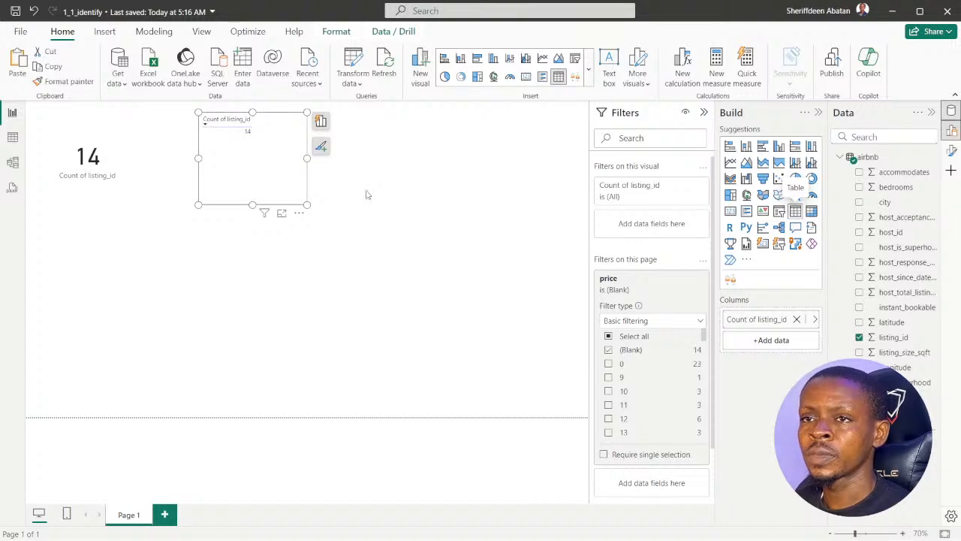
pyautogui.moveTo(317, 212)
pyautogui.mouseDown()
pyautogui.moveTo(374, 269)
pyautogui.moveTo(332, 208)
pyautogui.moveTo(226, 211)
pyautogui.moveTo(293, 210)
pyautogui.moveTo(305, 217)
pyautogui.moveTo(298, 239)
pyautogui.moveTo(305, 205)
pyautogui.moveTo(303, 219)
pyautogui.mouseUp()
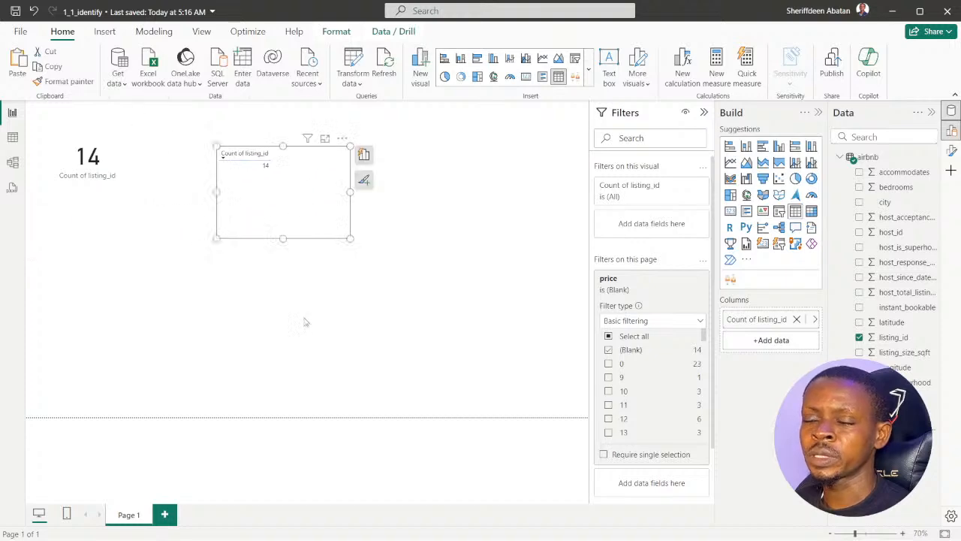
# Examine the table visual's Title and Size and style format options against the exercise's fifth instruction in Chrome.
pyautogui.click(398, 526)
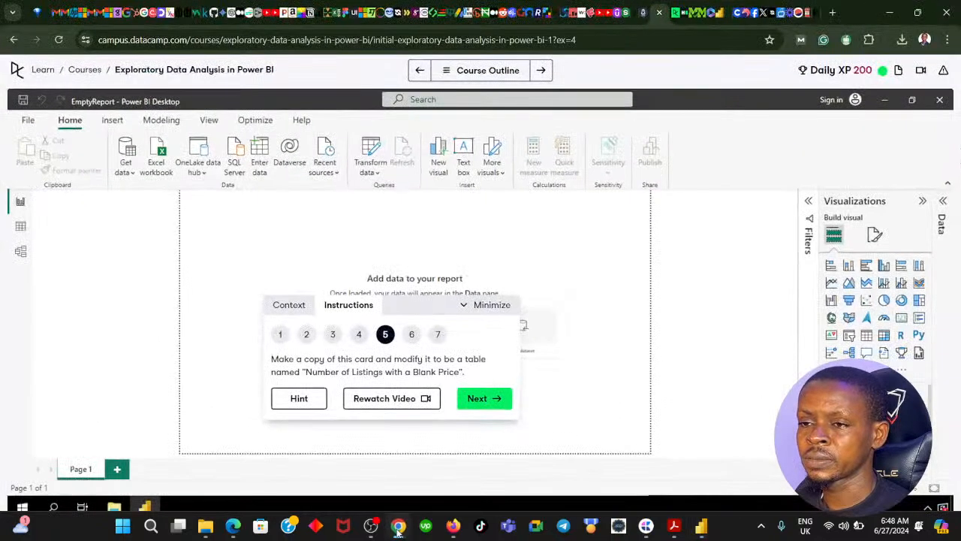
pyautogui.click(398, 528)
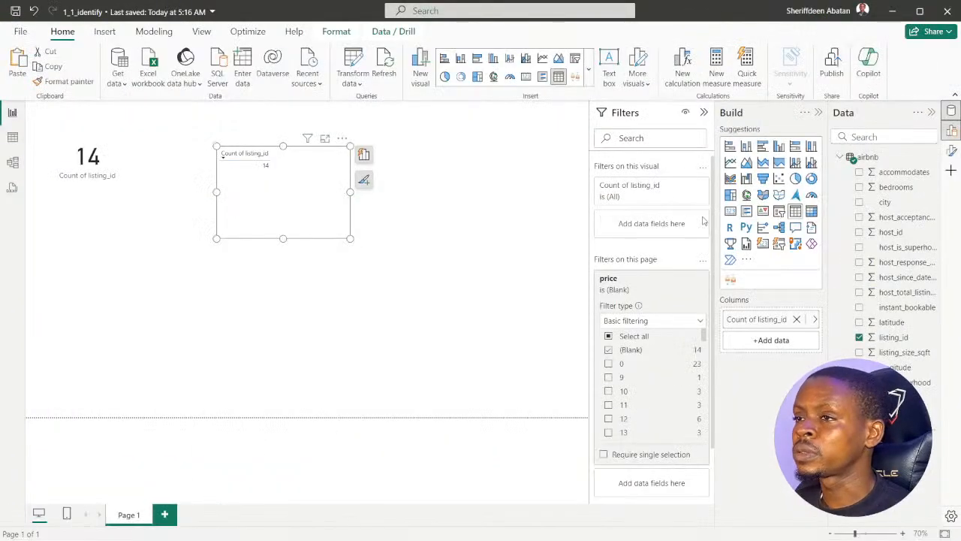
pyautogui.click(951, 151)
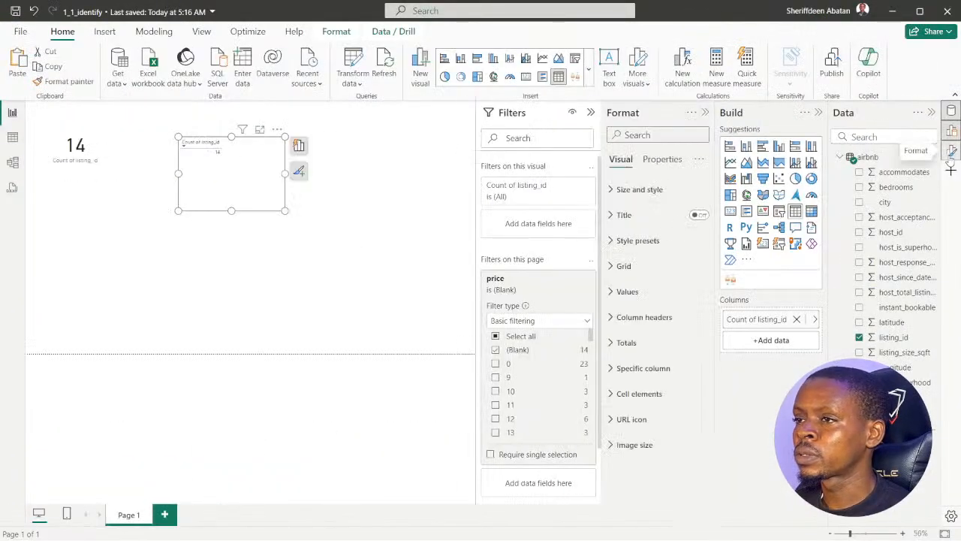
pyautogui.click(612, 216)
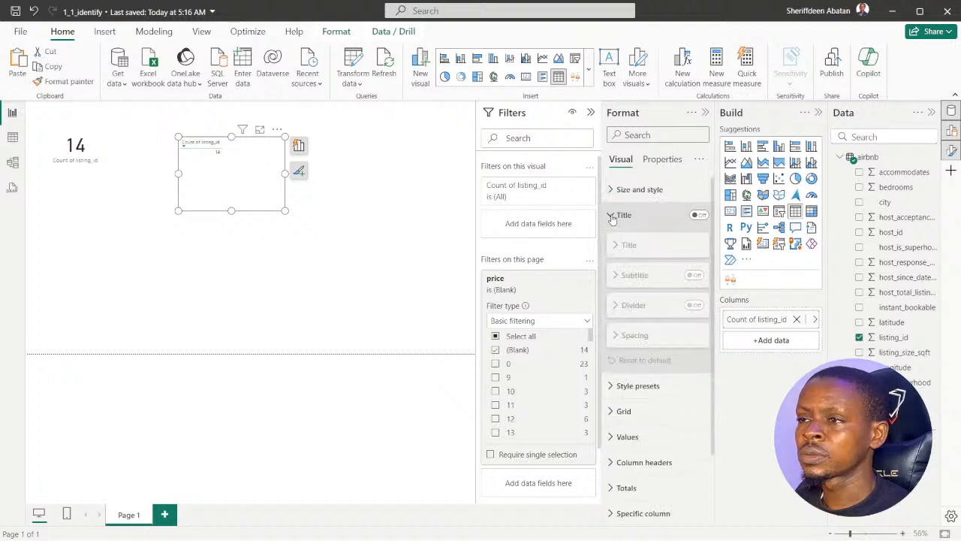
pyautogui.click(612, 216)
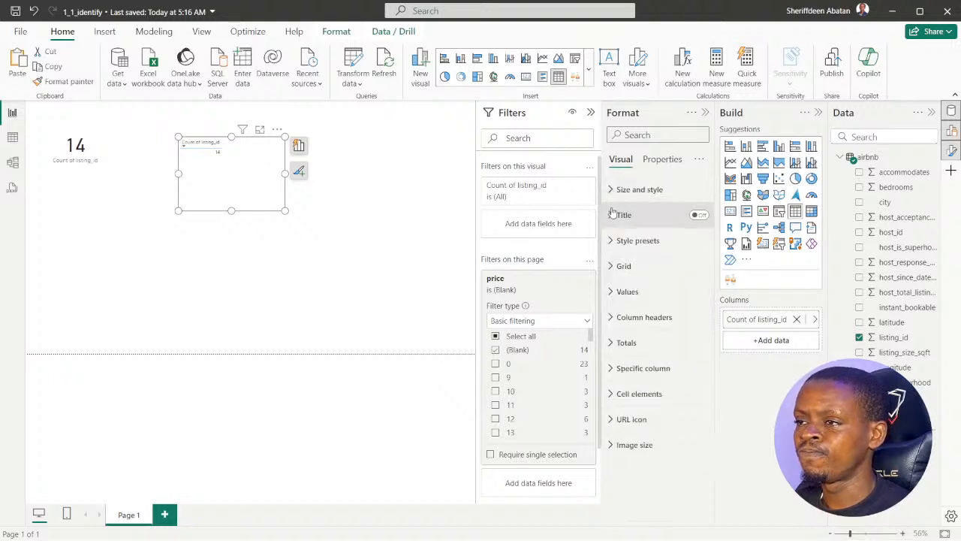
pyautogui.click(612, 216)
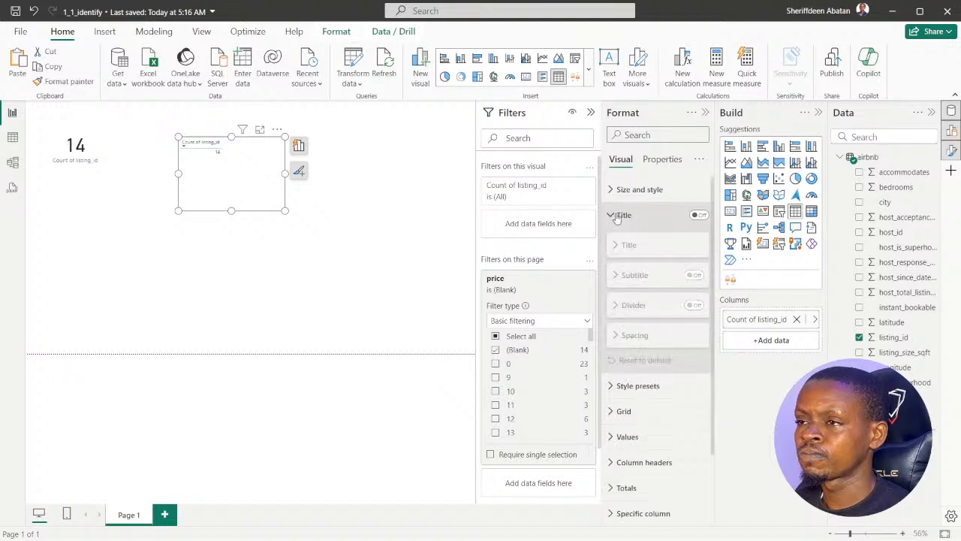
pyautogui.click(698, 216)
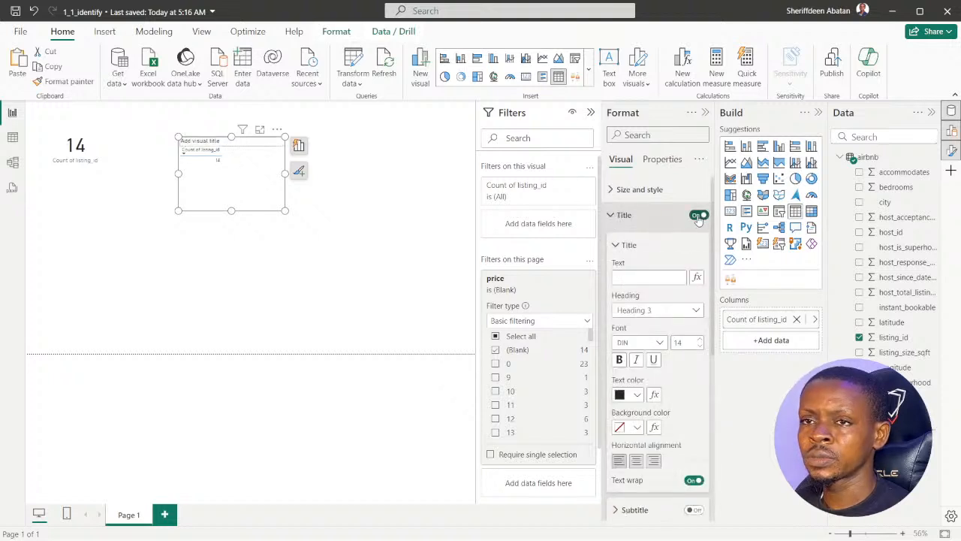
pyautogui.click(698, 216)
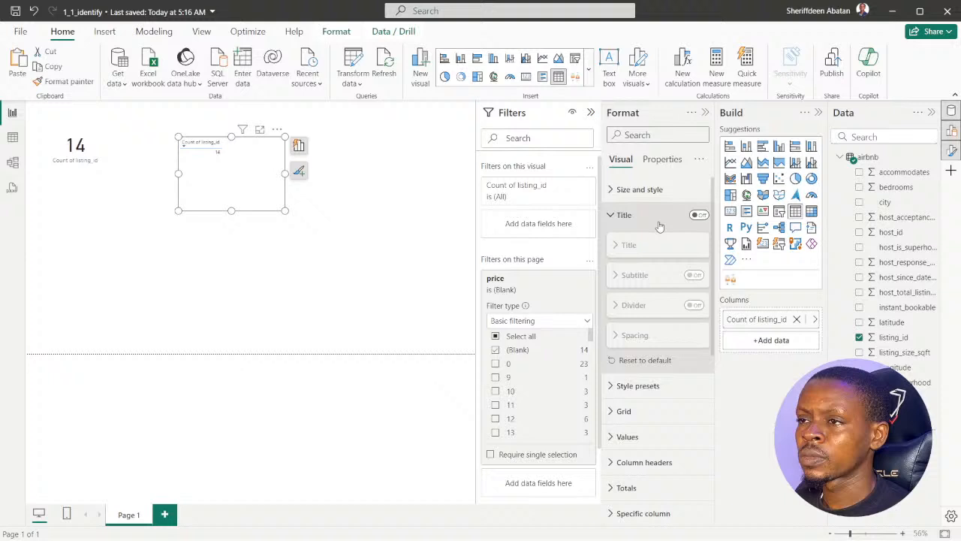
pyautogui.click(612, 216)
pyautogui.click(610, 192)
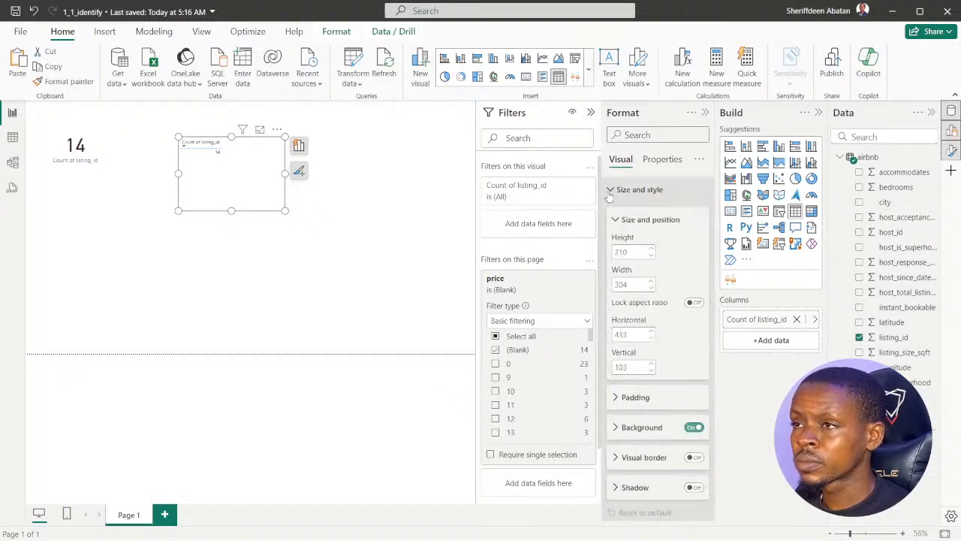
pyautogui.click(609, 193)
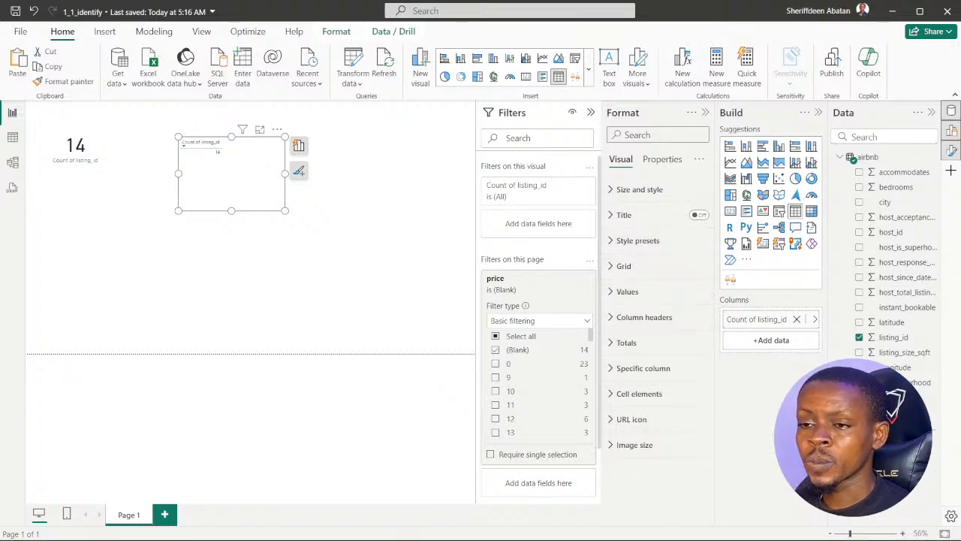
pyautogui.click(399, 527)
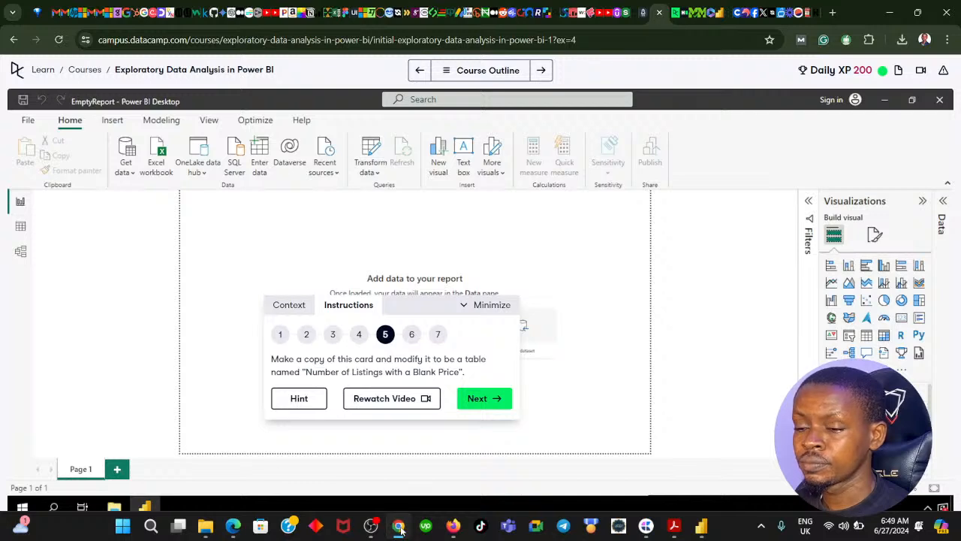
# Return to Power BI Desktop and examine the table visual's Grid and Values format options for a naming setting.
pyautogui.click(399, 527)
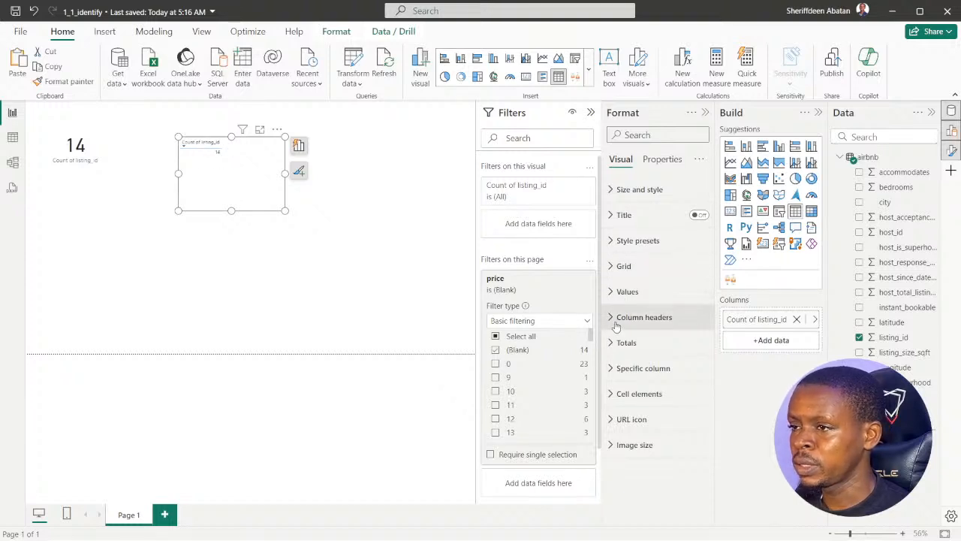
pyautogui.click(610, 269)
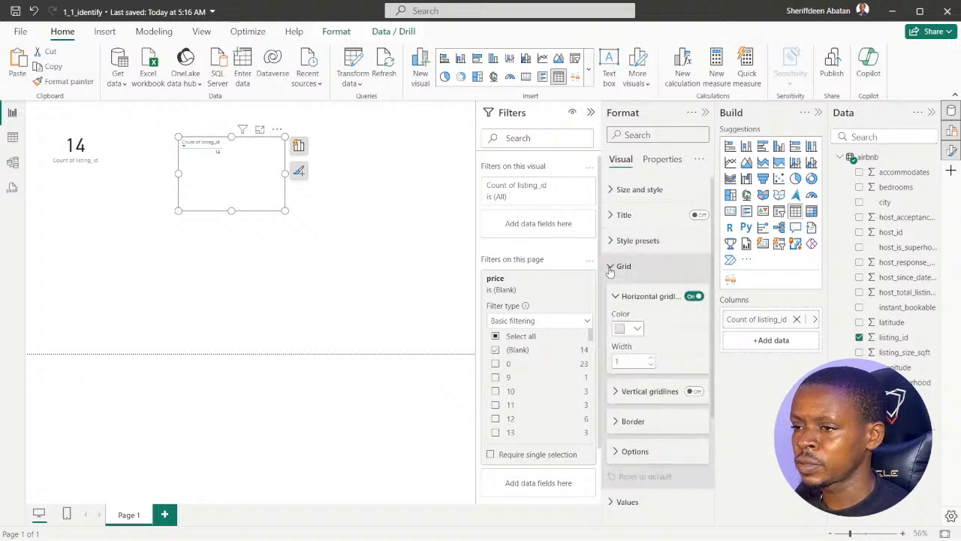
pyautogui.click(611, 267)
pyautogui.click(612, 293)
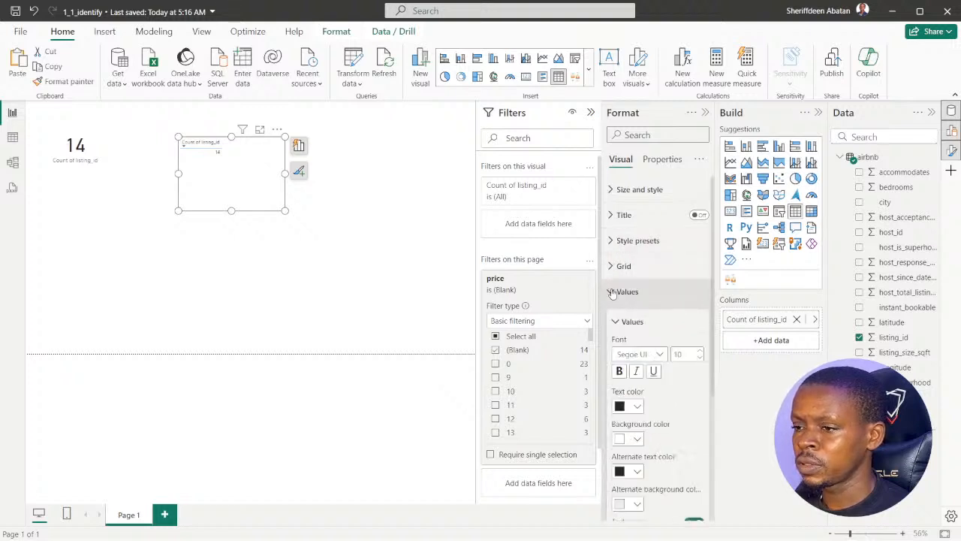
pyautogui.scroll(-3, 661, 331)
pyautogui.scroll(3, 642, 361)
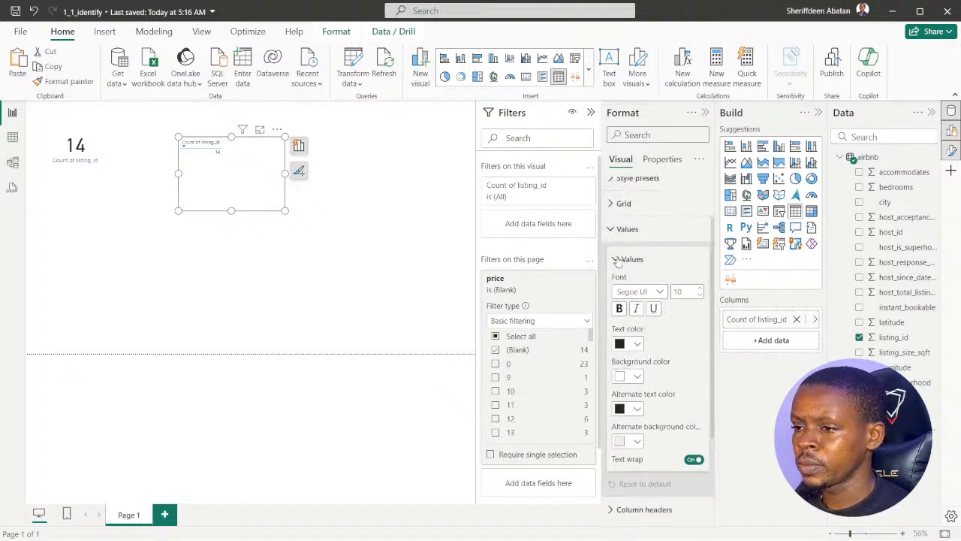
pyautogui.scroll(2, 617, 260)
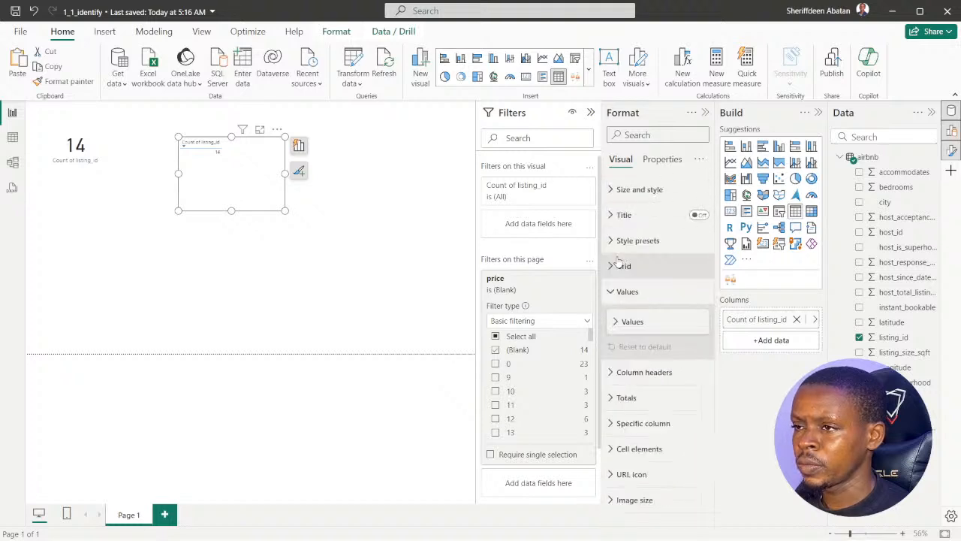
pyautogui.click(616, 325)
pyautogui.click(622, 291)
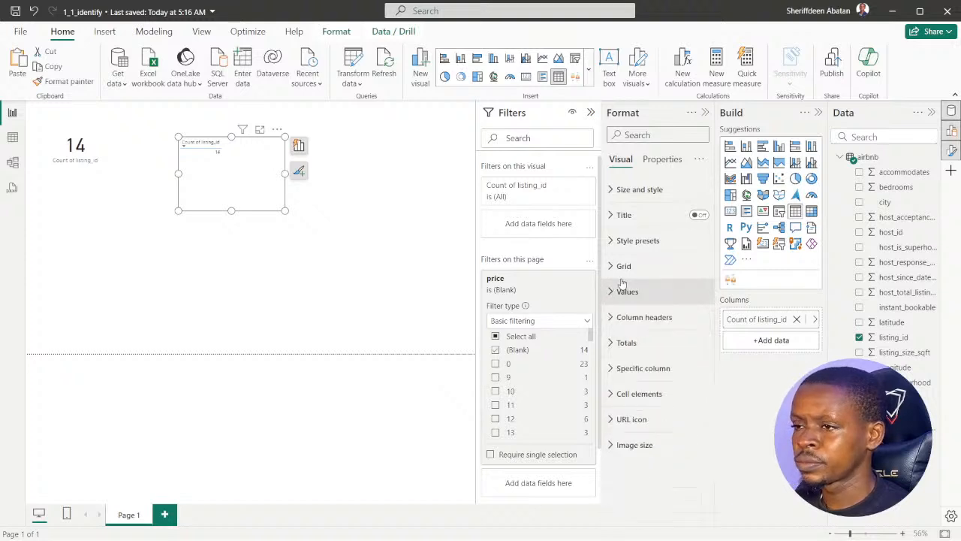
# Try switching the table visual's Totals values off and back on.
pyautogui.click(613, 343)
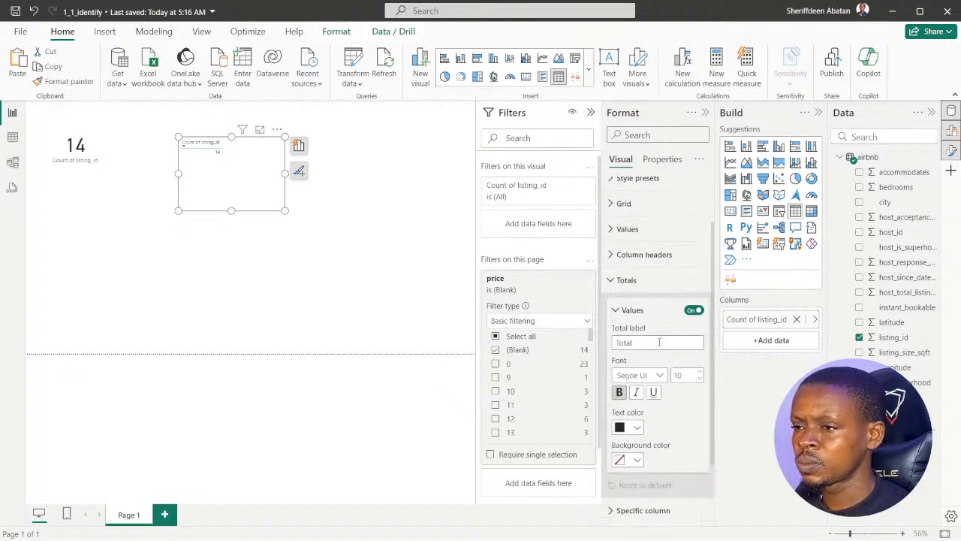
pyautogui.click(697, 311)
pyautogui.click(695, 319)
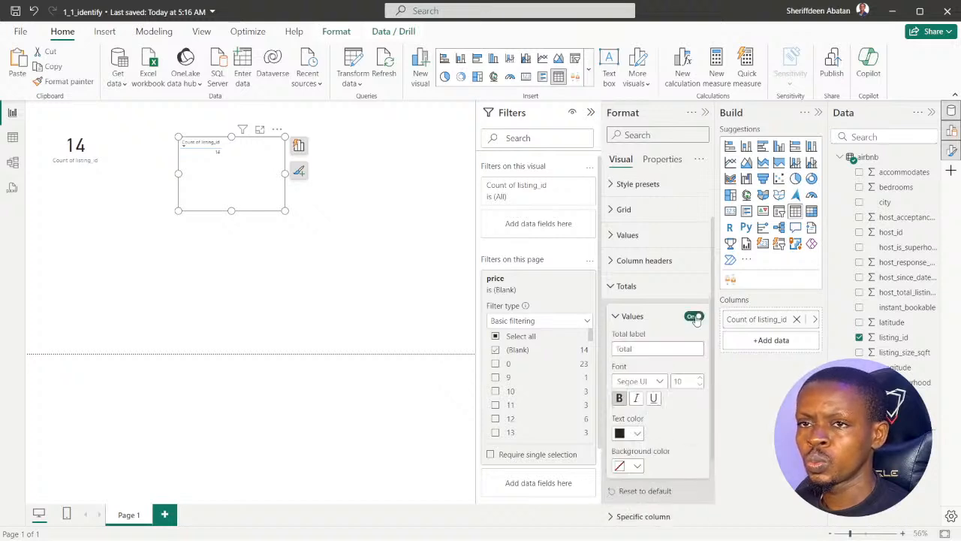
pyautogui.click(695, 318)
pyautogui.click(695, 319)
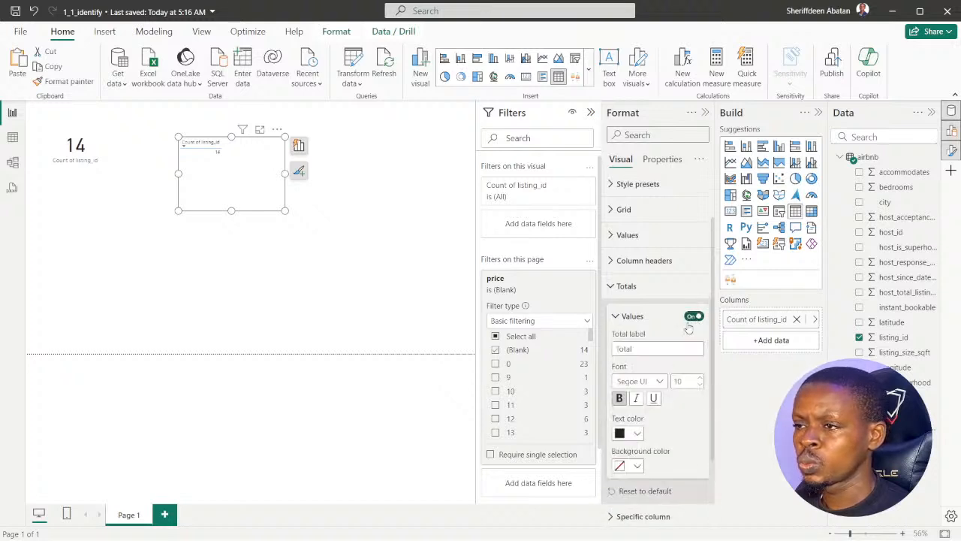
pyautogui.click(613, 287)
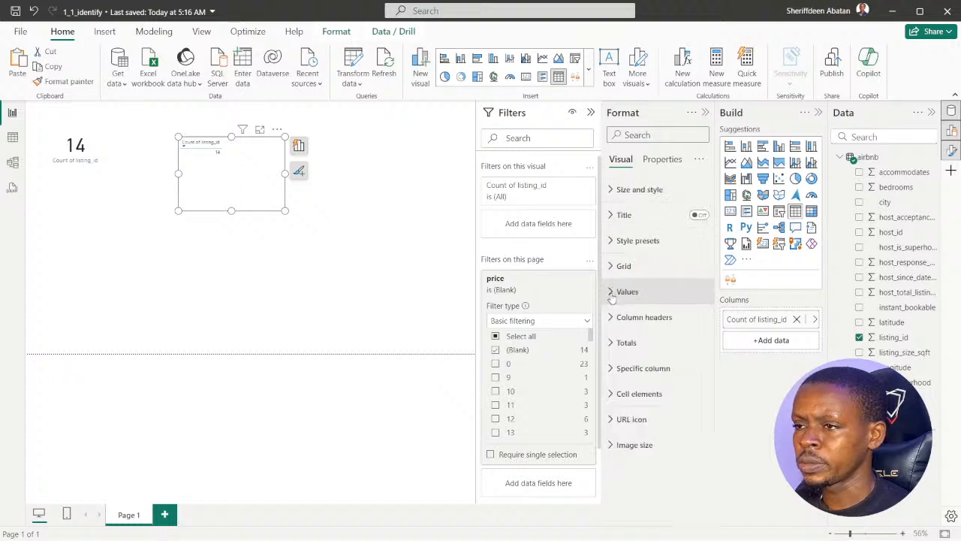
# Examine the table visual's Column headers and Cell elements options, including text, header options and the series to format.
pyautogui.click(612, 317)
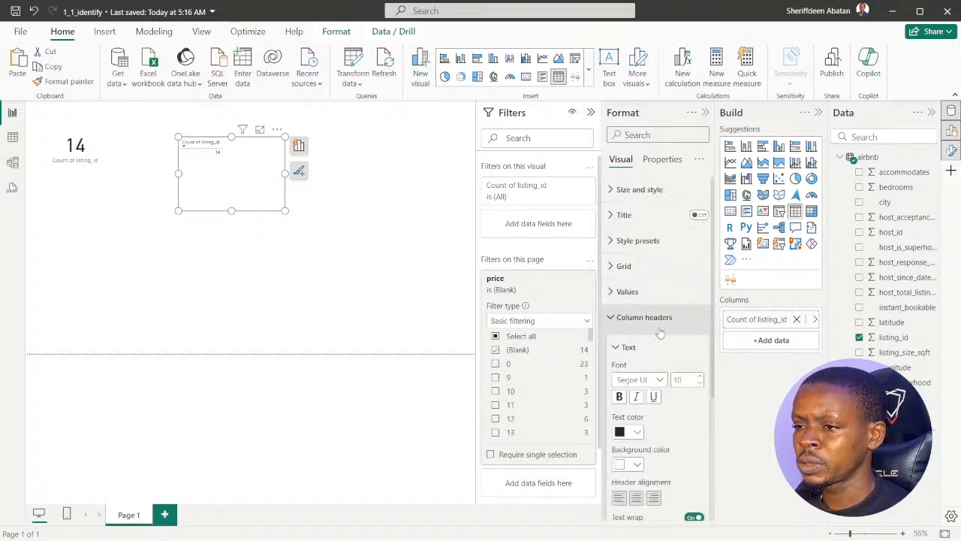
pyautogui.scroll(-3, 659, 333)
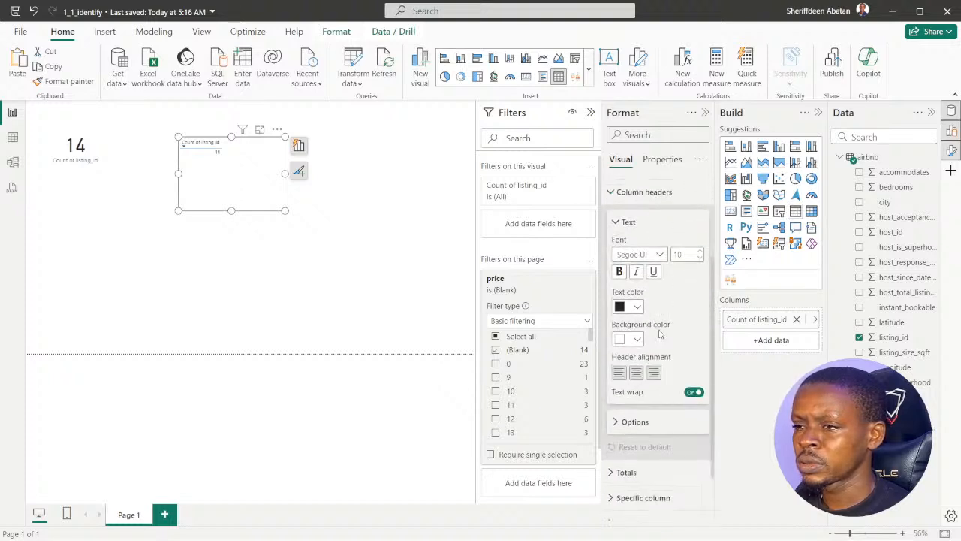
pyautogui.click(616, 421)
pyautogui.click(615, 337)
pyautogui.scroll(2, 627, 341)
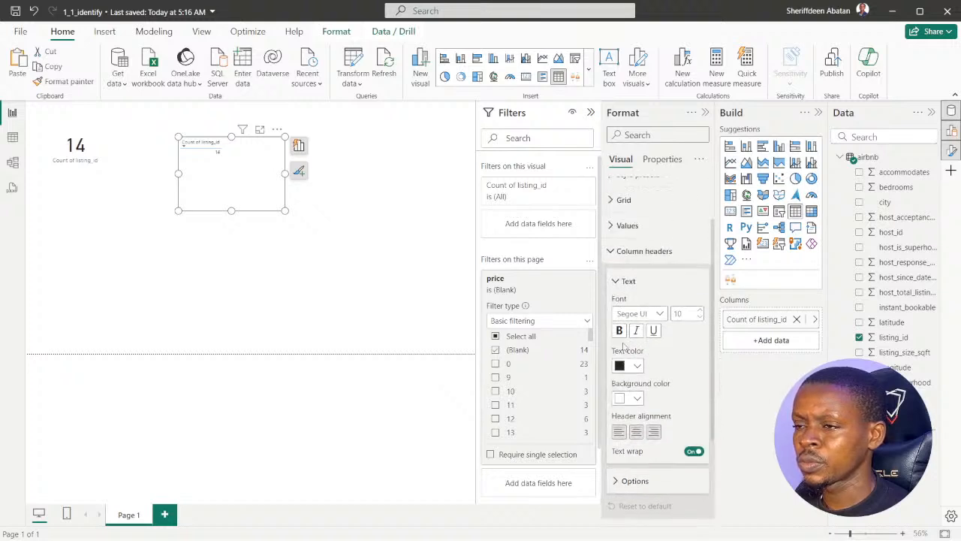
pyautogui.click(616, 283)
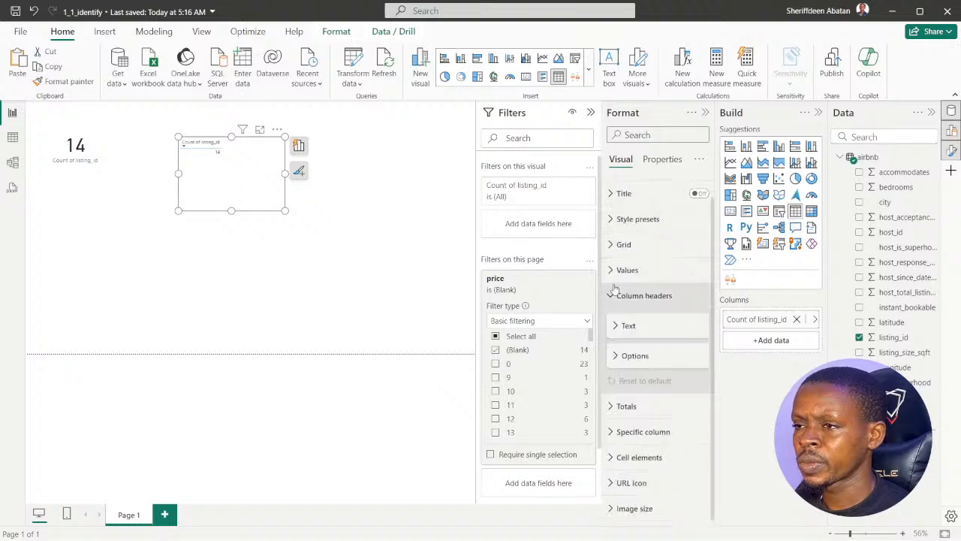
pyautogui.click(612, 294)
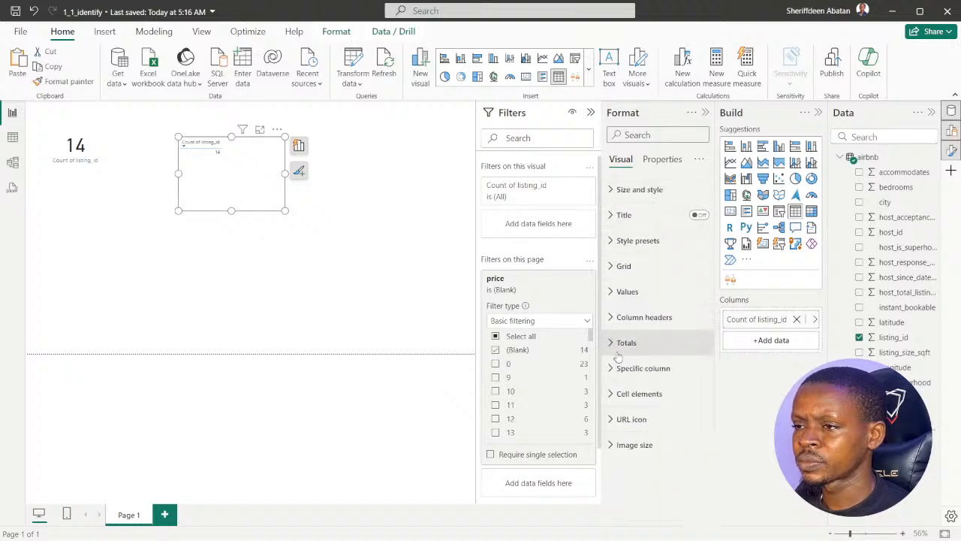
pyautogui.click(611, 394)
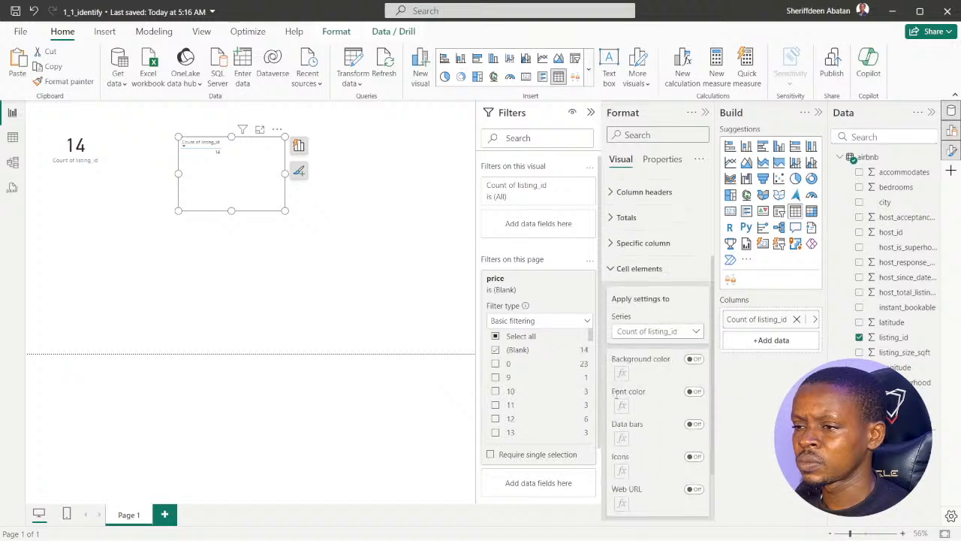
pyautogui.click(696, 333)
pyautogui.click(696, 334)
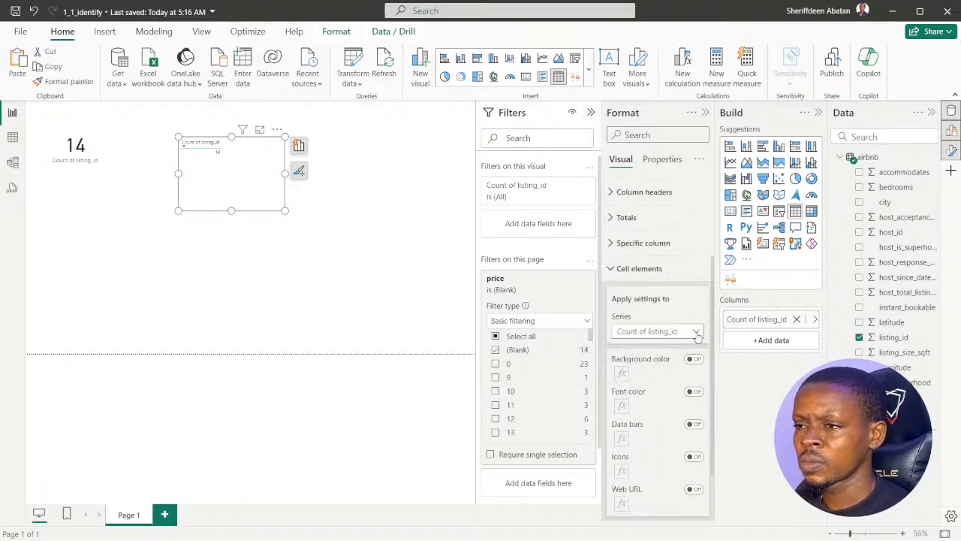
pyautogui.scroll(-2, 673, 374)
pyautogui.scroll(2, 645, 346)
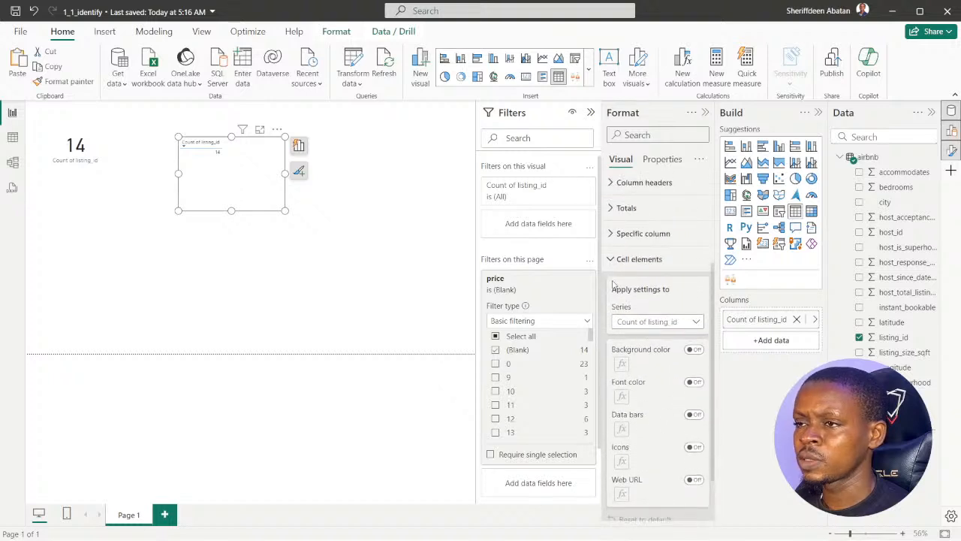
pyautogui.click(609, 260)
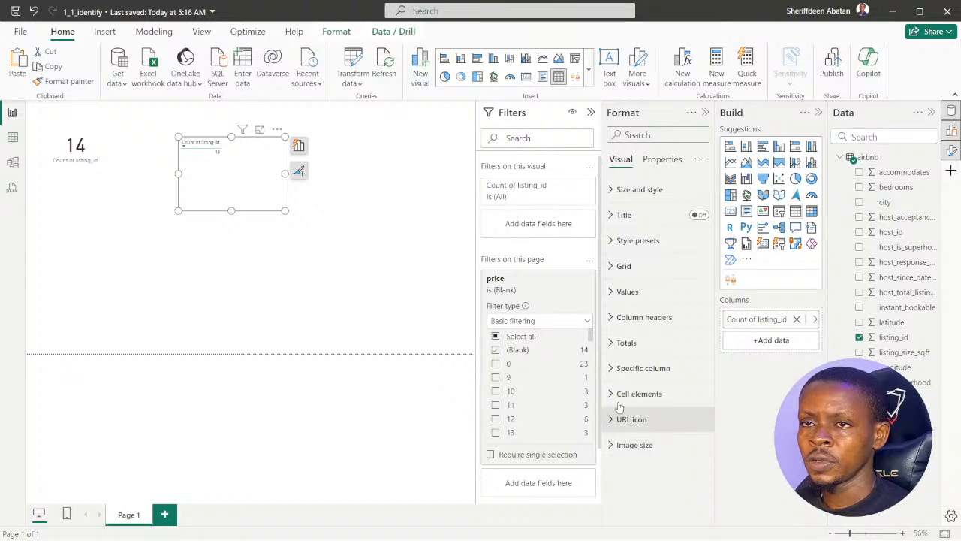
# Look through the table visual's Title options and its Size and style settings, including position, padding, background and border.
pyautogui.click(610, 216)
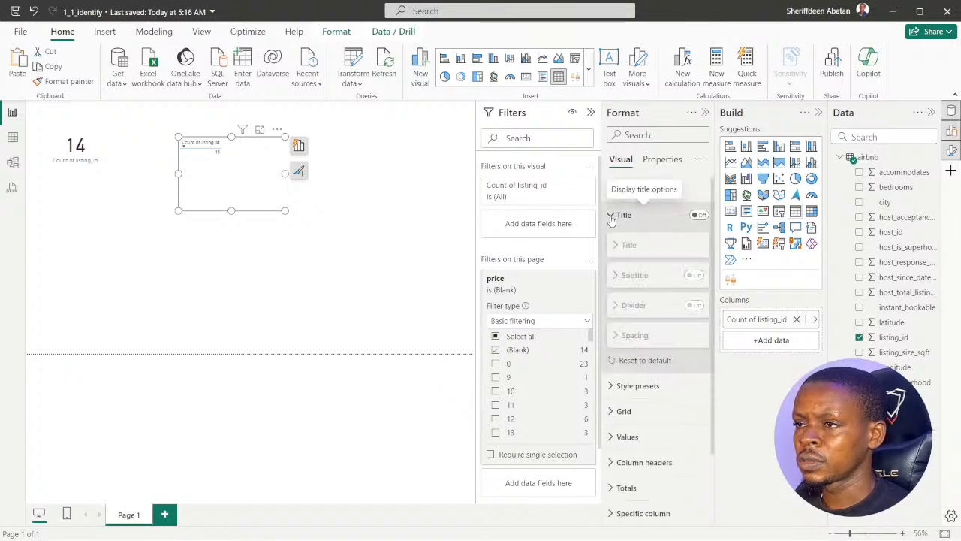
pyautogui.click(610, 217)
pyautogui.click(609, 190)
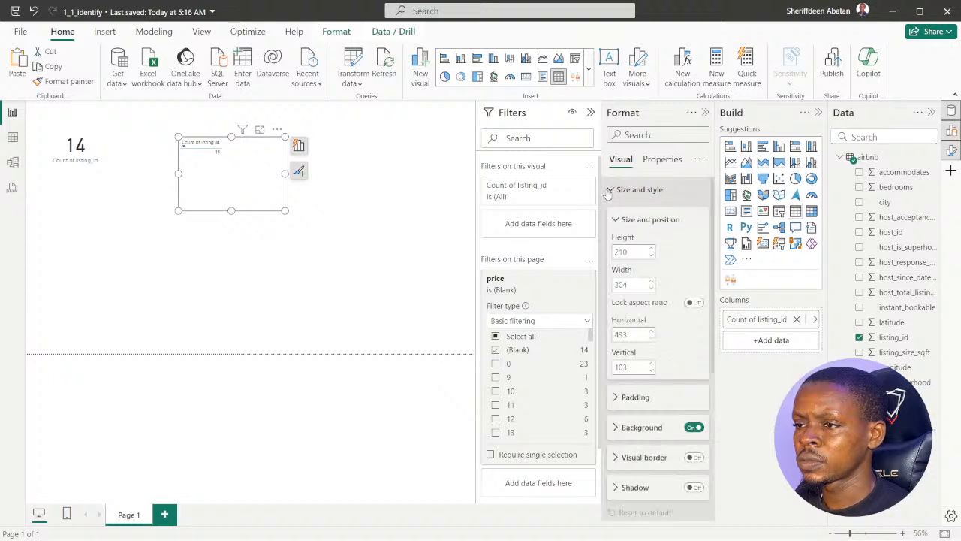
pyautogui.click(609, 190)
pyautogui.click(609, 190)
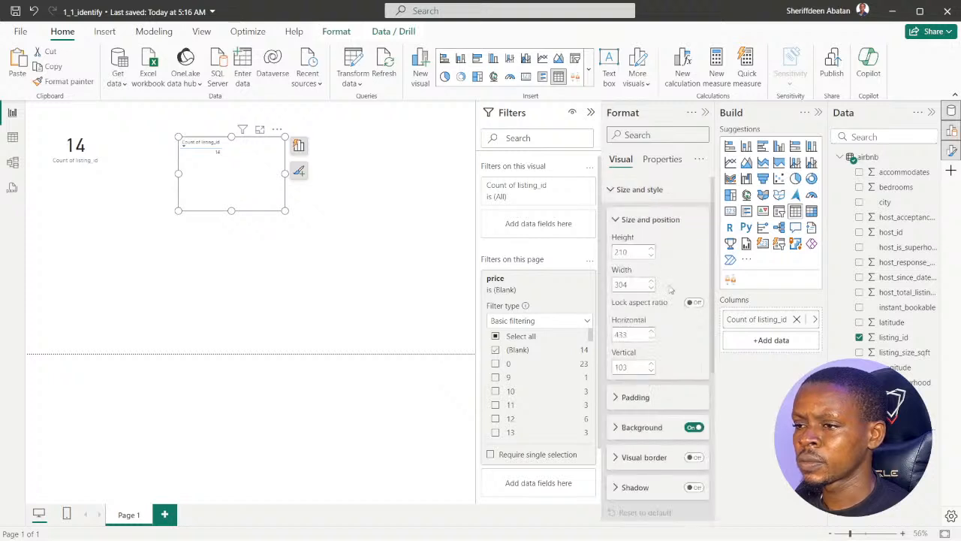
pyautogui.scroll(-3, 666, 296)
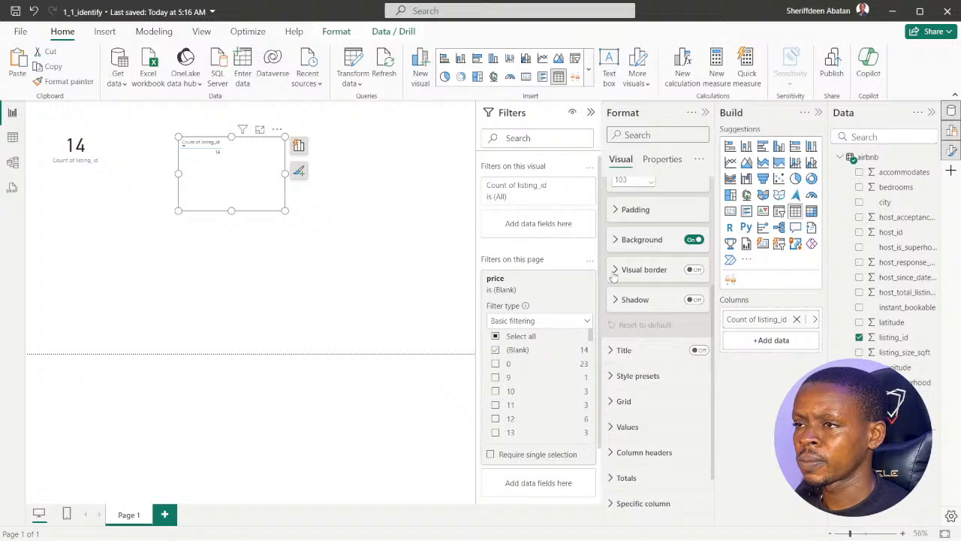
pyautogui.scroll(3, 614, 276)
pyautogui.click(611, 190)
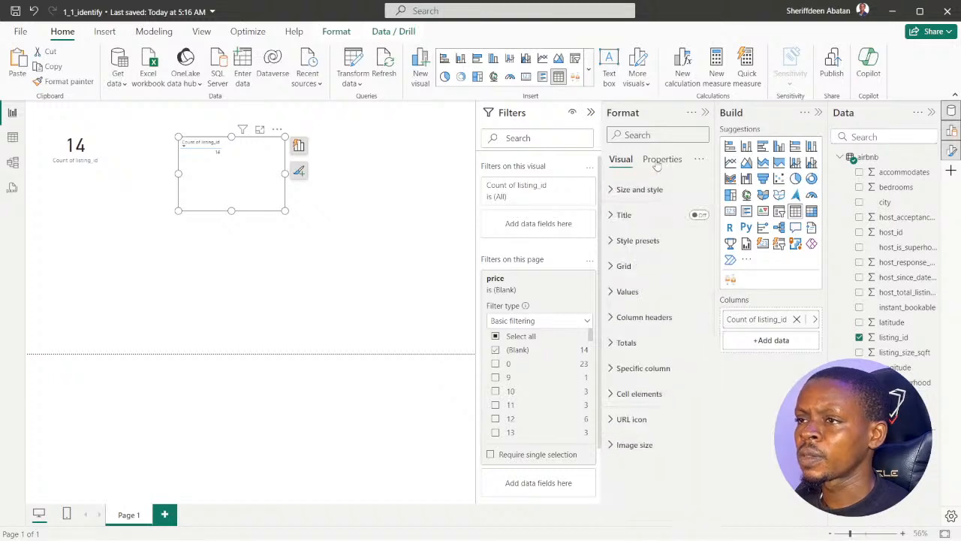
# Check the table visual's general properties, covering header icons, alt text and advanced options, and return to its visual formatting options.
pyautogui.click(657, 162)
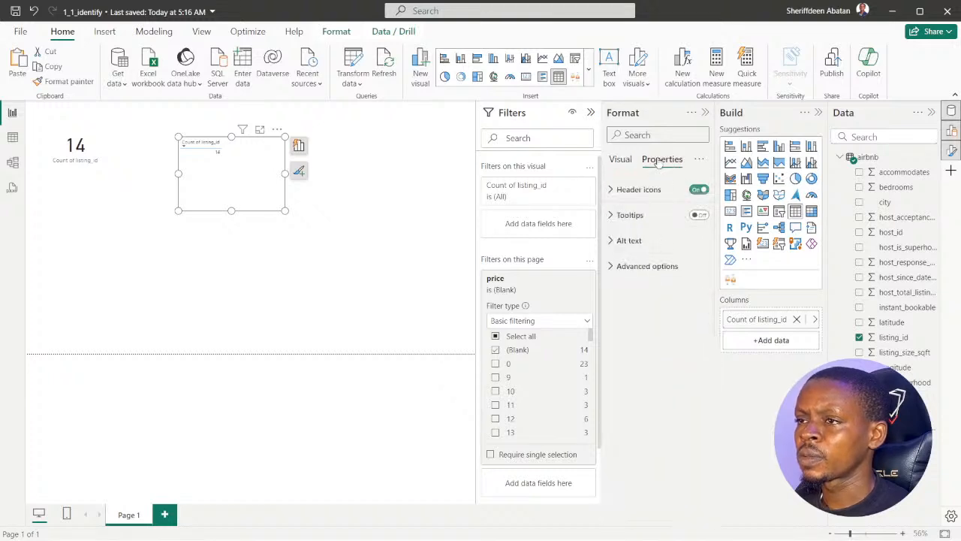
pyautogui.click(699, 190)
pyautogui.click(699, 191)
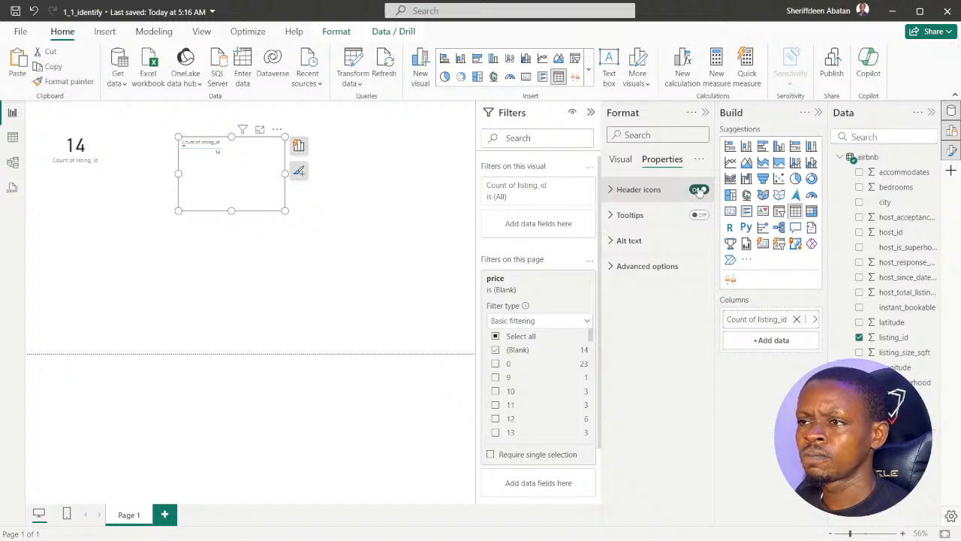
pyautogui.click(612, 242)
pyautogui.click(613, 245)
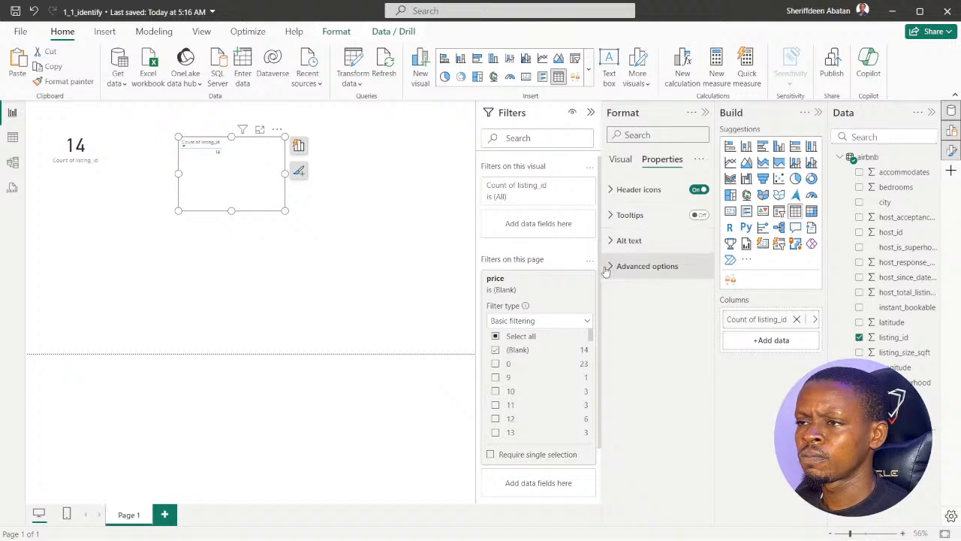
pyautogui.click(607, 268)
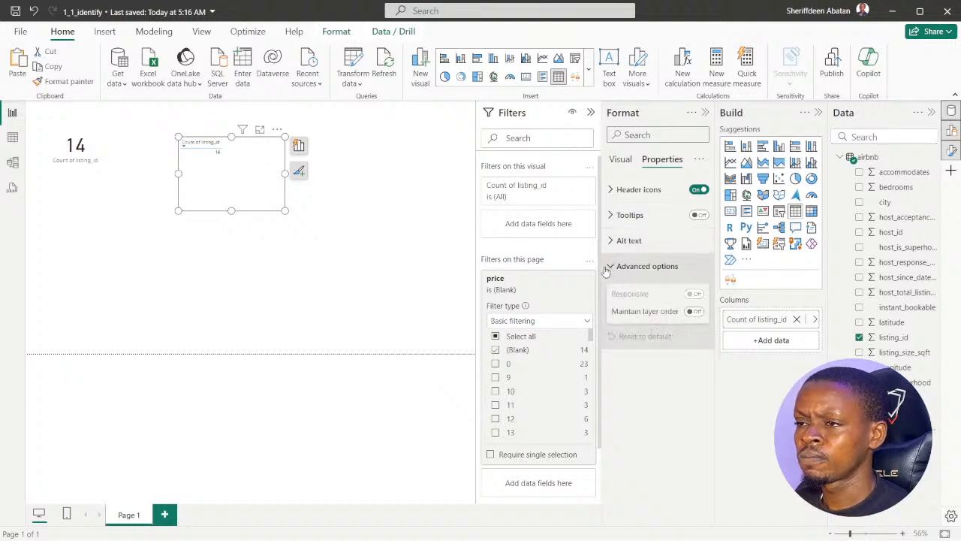
pyautogui.click(607, 268)
pyautogui.click(619, 160)
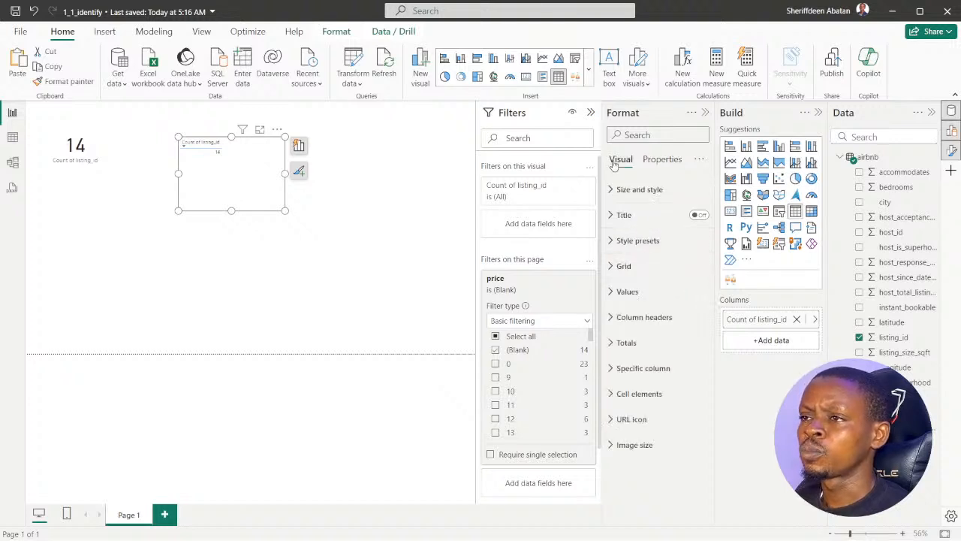
pyautogui.click(699, 160)
pyautogui.click(621, 163)
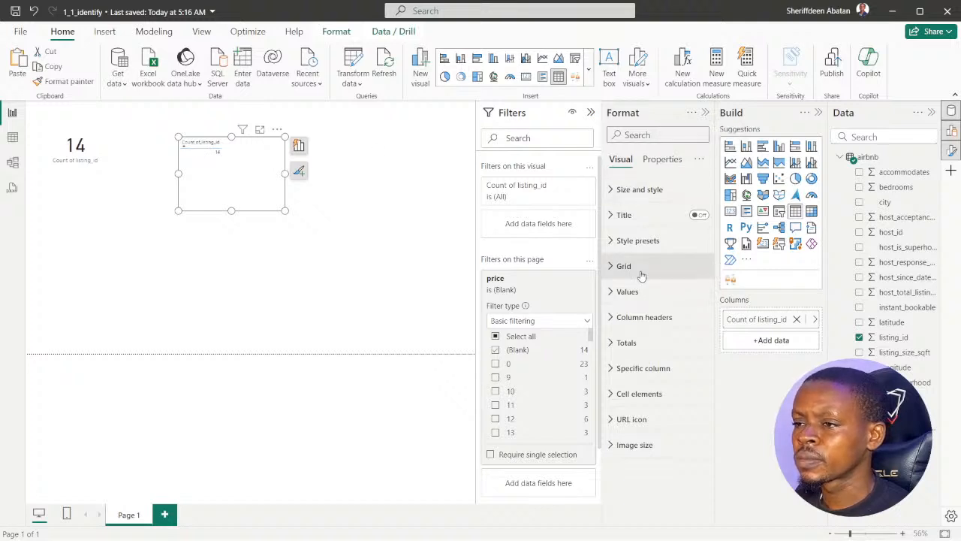
# Select the table on the canvas and recheck its Size and style and Title options for a way to name it.
pyautogui.click(203, 146)
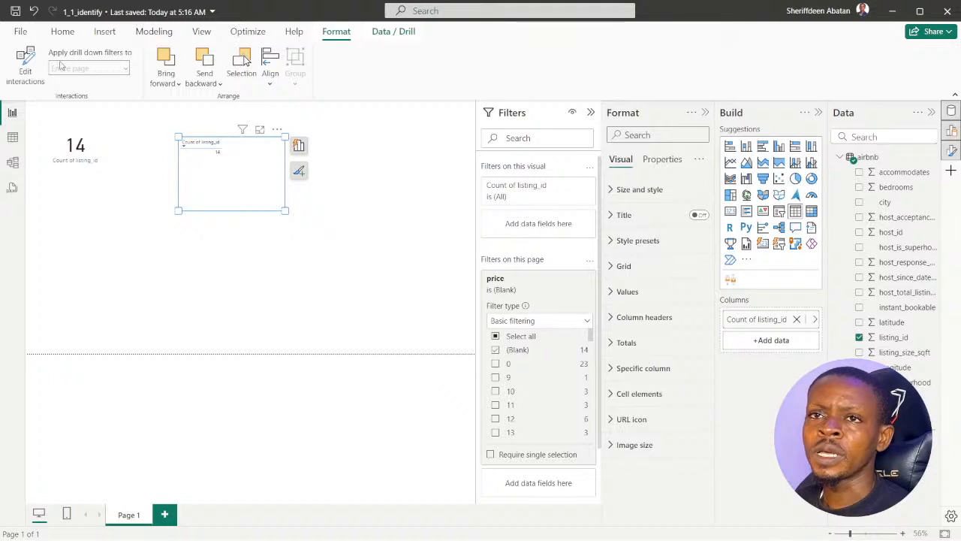
pyautogui.click(60, 33)
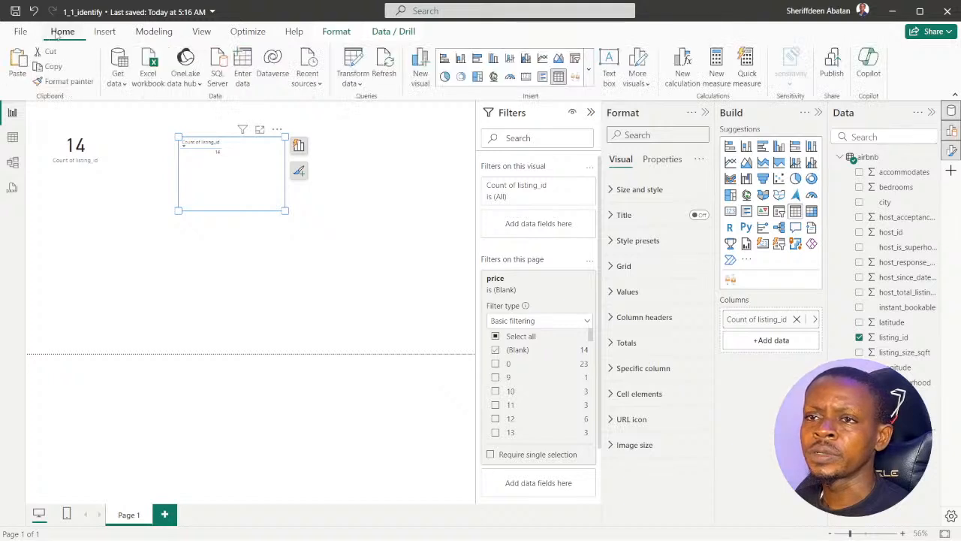
pyautogui.click(611, 192)
pyautogui.click(611, 192)
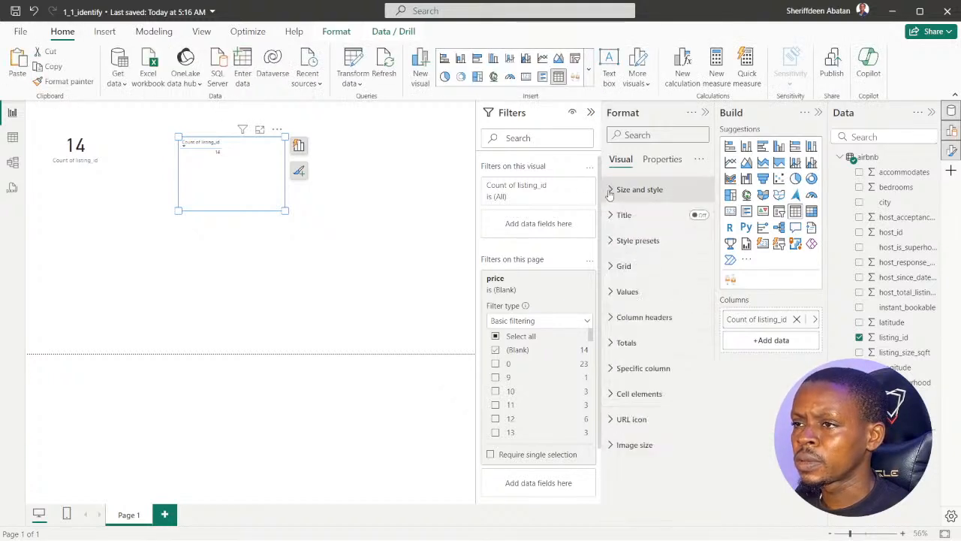
pyautogui.click(611, 218)
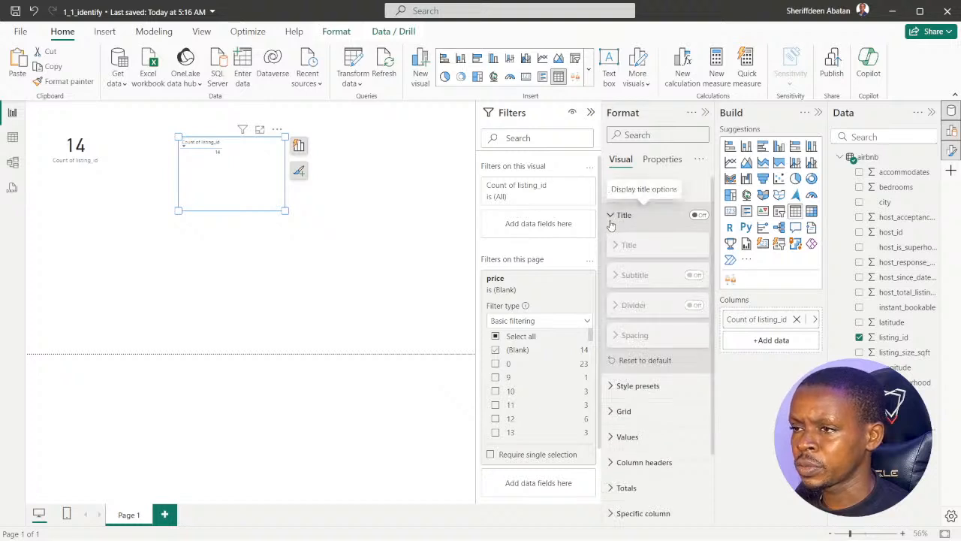
pyautogui.click(611, 219)
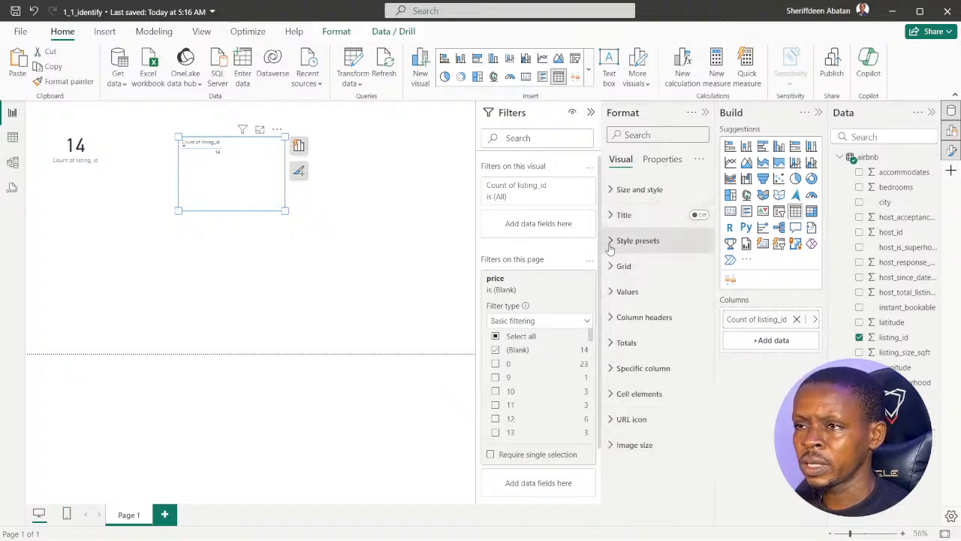
# Try the None style preset on the table visual and set its style back to Default.
pyautogui.click(611, 242)
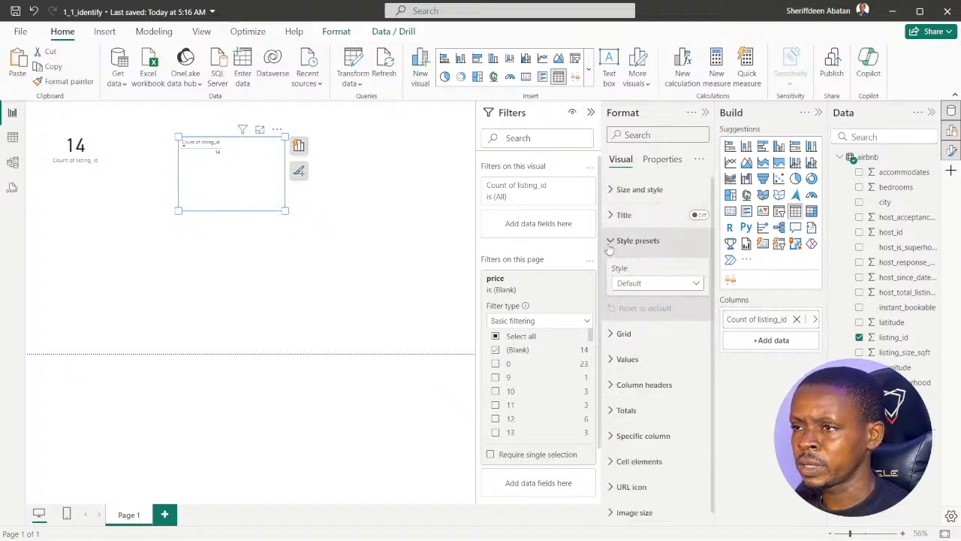
pyautogui.click(696, 285)
pyautogui.click(638, 314)
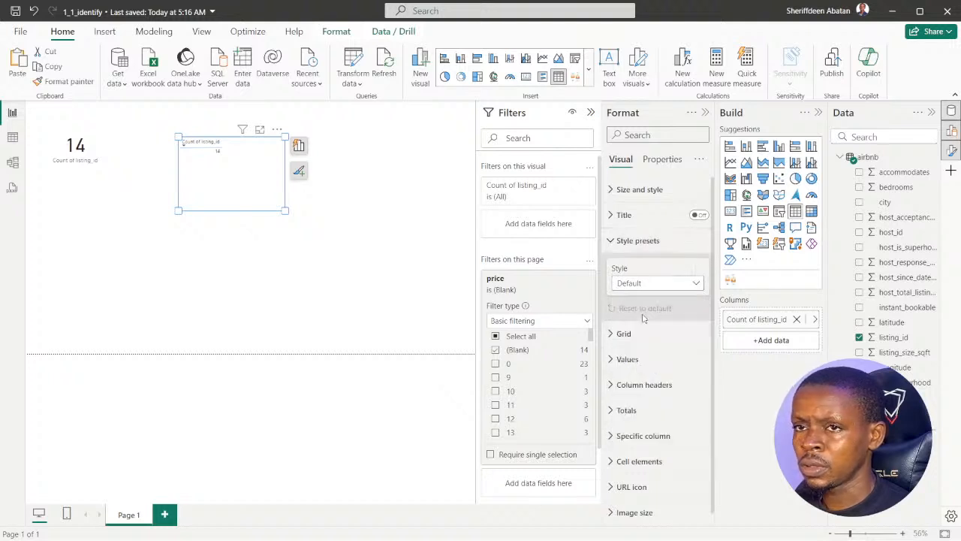
pyautogui.click(694, 286)
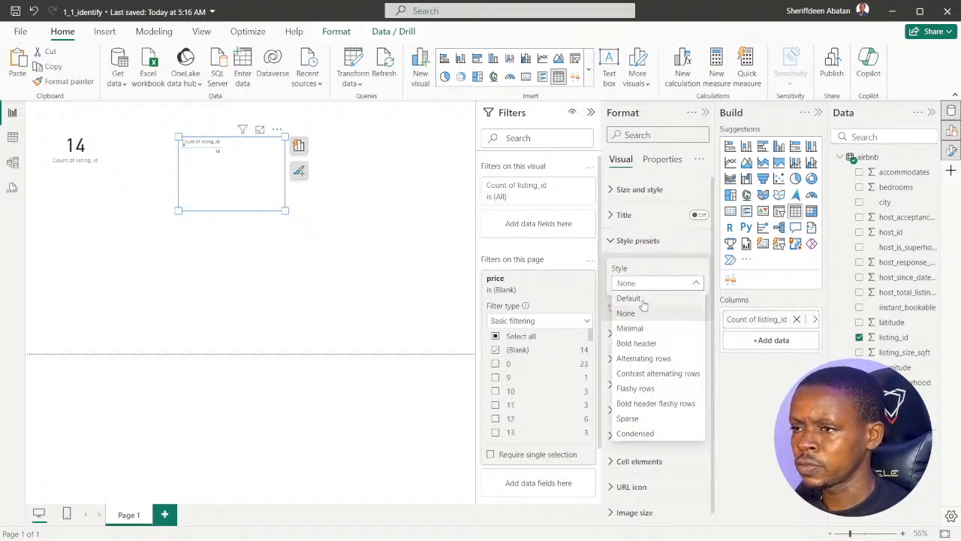
pyautogui.click(640, 300)
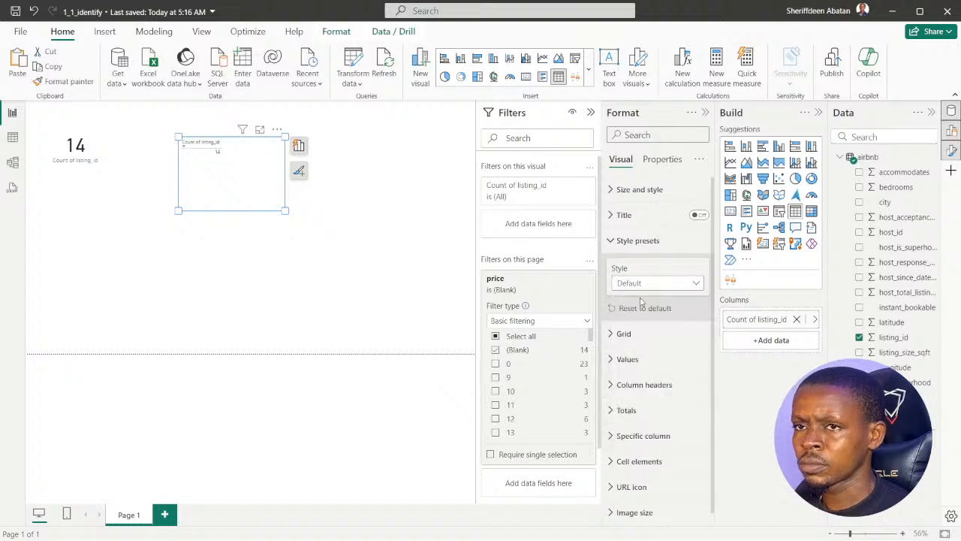
pyautogui.click(613, 242)
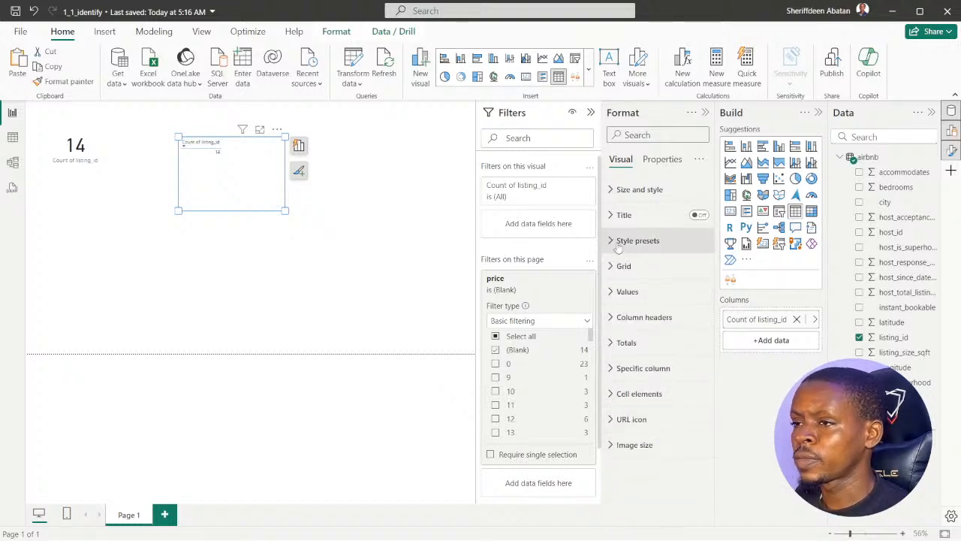
# Look through the table visual's Grid, Style presets and Values settings, including gridlines, row padding and global font size.
pyautogui.click(613, 267)
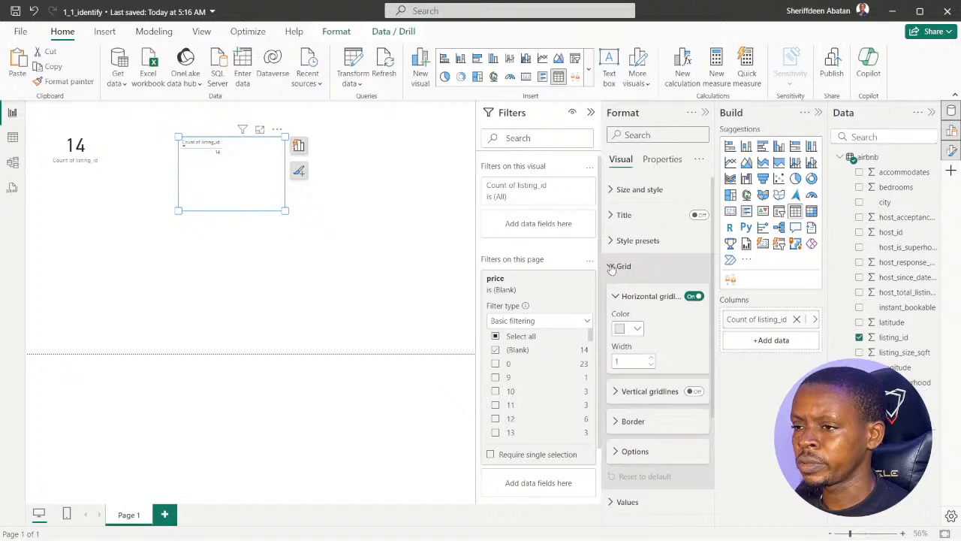
pyautogui.scroll(-2, 612, 285)
pyautogui.click(615, 389)
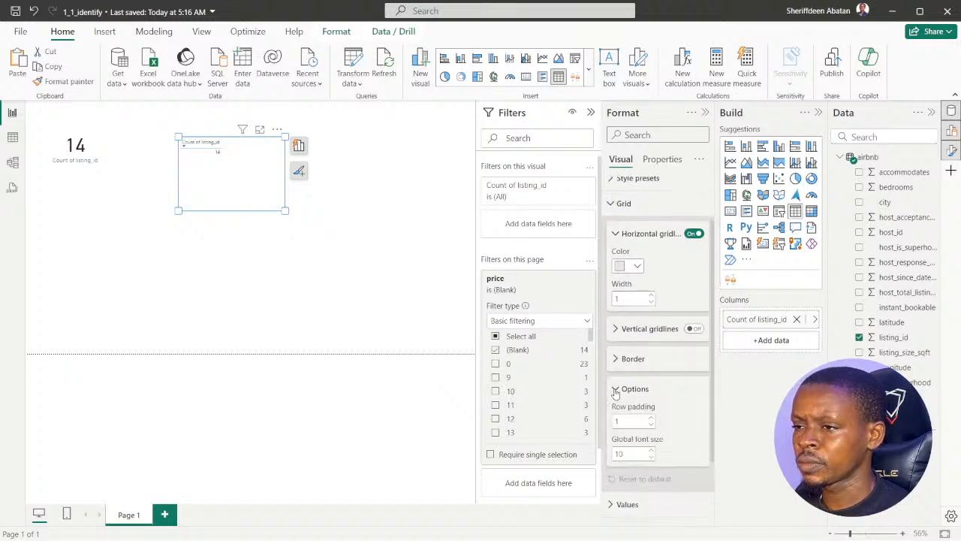
pyautogui.click(615, 390)
pyautogui.click(612, 205)
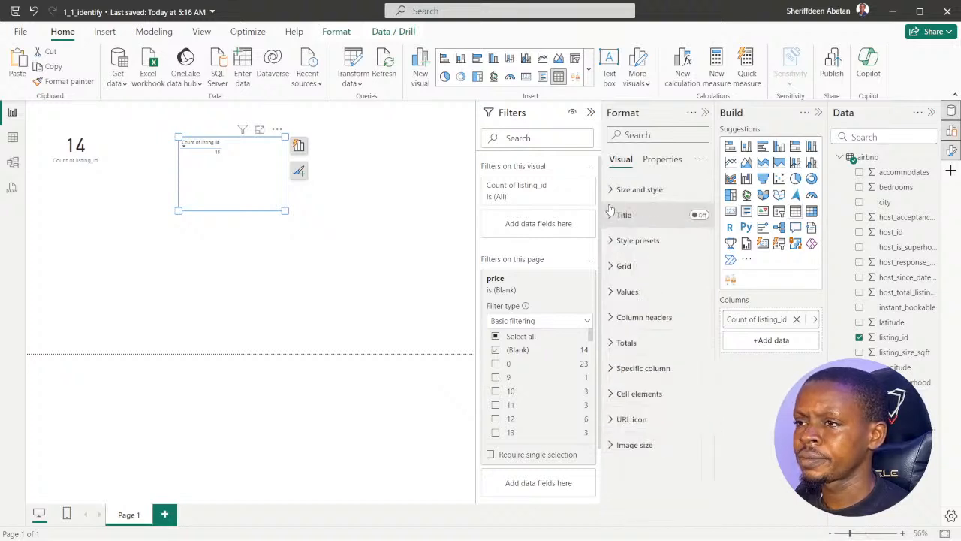
pyautogui.click(612, 241)
pyautogui.click(611, 241)
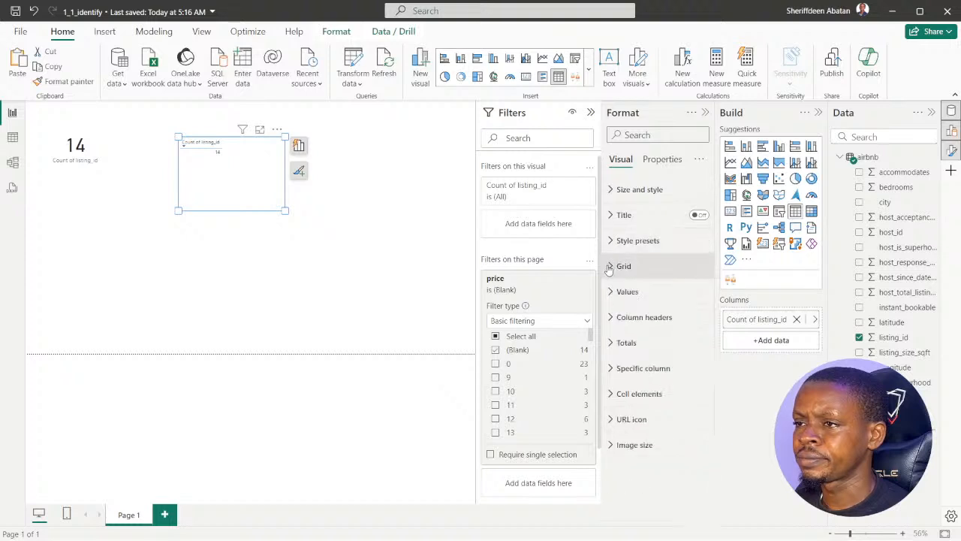
pyautogui.click(610, 267)
pyautogui.click(609, 267)
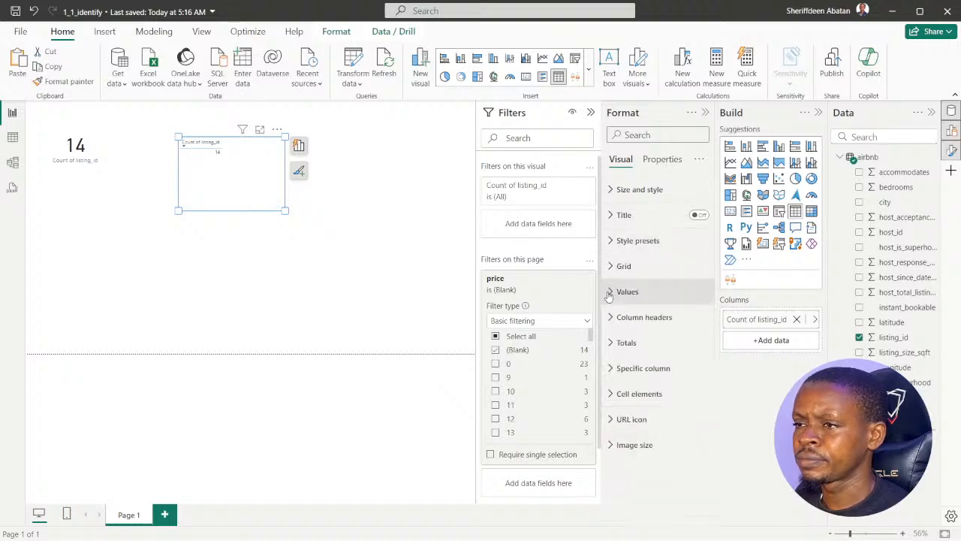
pyautogui.click(609, 293)
pyautogui.click(613, 293)
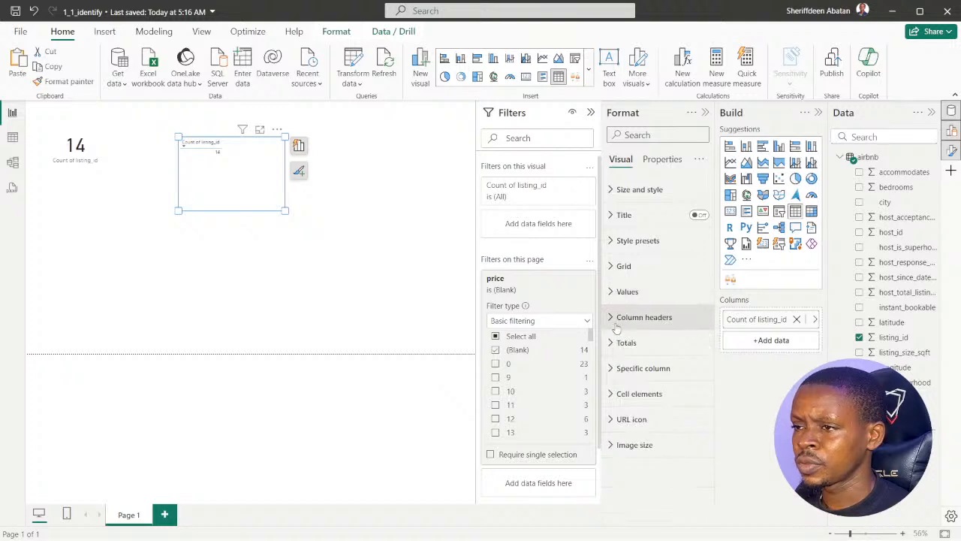
# Turn on text wrap for the table's column headers and check the header auto-size width option.
pyautogui.click(611, 317)
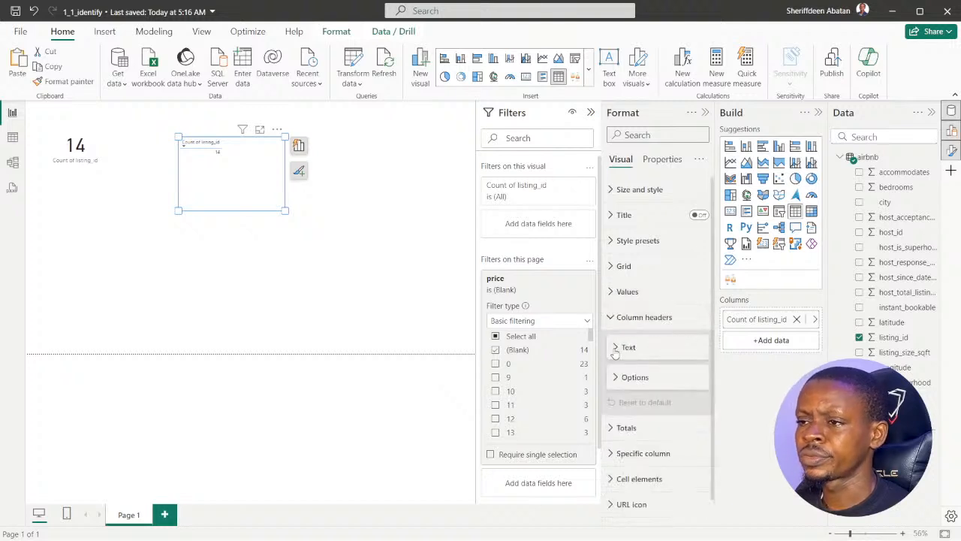
pyautogui.click(614, 348)
pyautogui.scroll(-2, 639, 350)
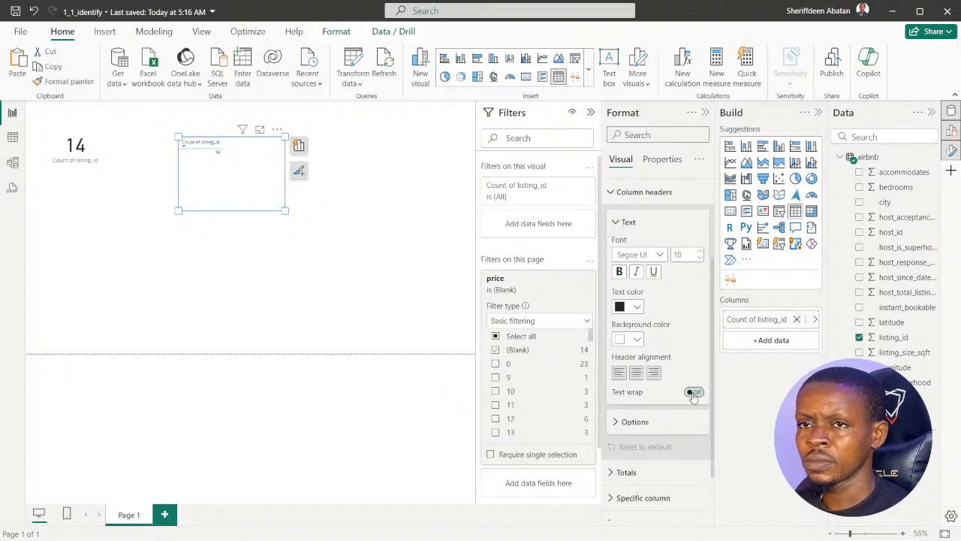
pyautogui.click(616, 422)
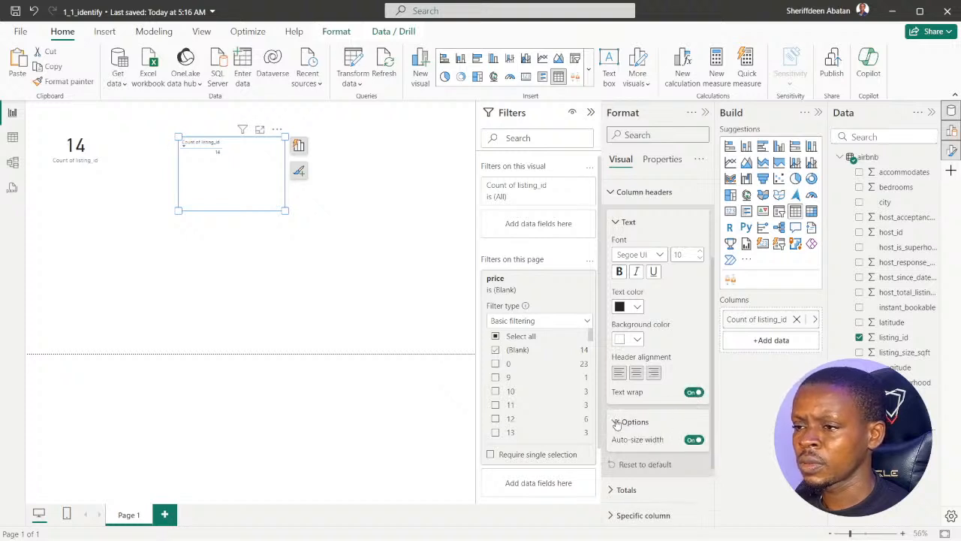
pyautogui.click(617, 422)
pyautogui.scroll(2, 617, 376)
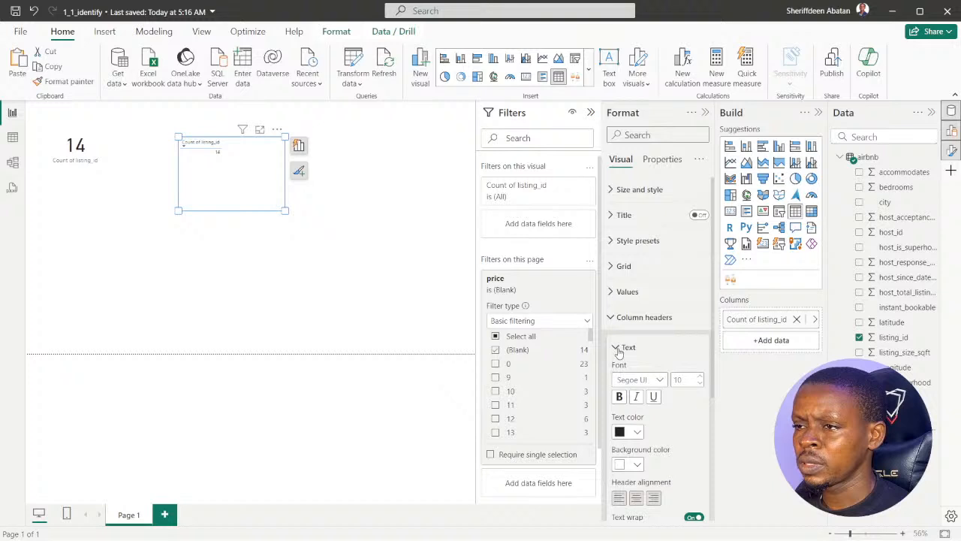
pyautogui.click(619, 350)
pyautogui.scroll(-1, 619, 351)
pyautogui.click(615, 356)
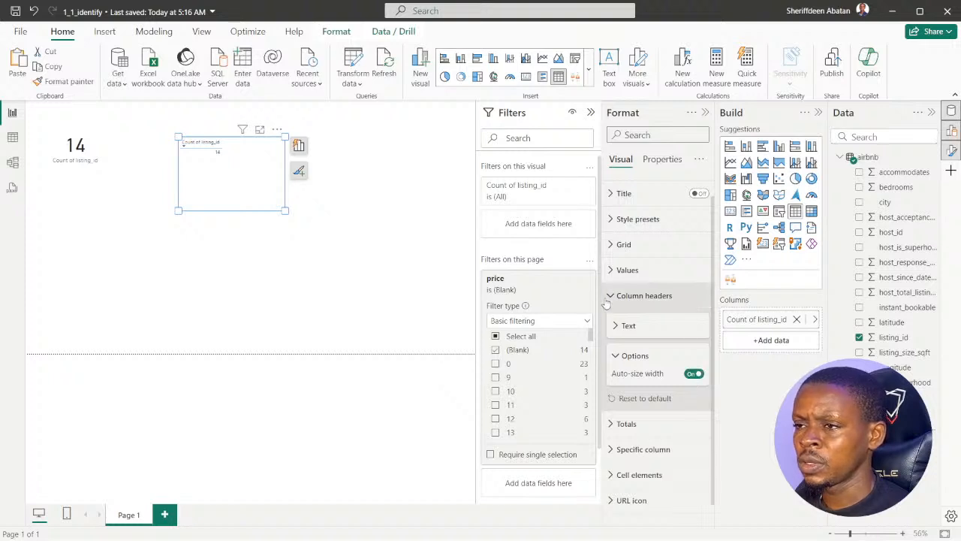
pyautogui.click(615, 356)
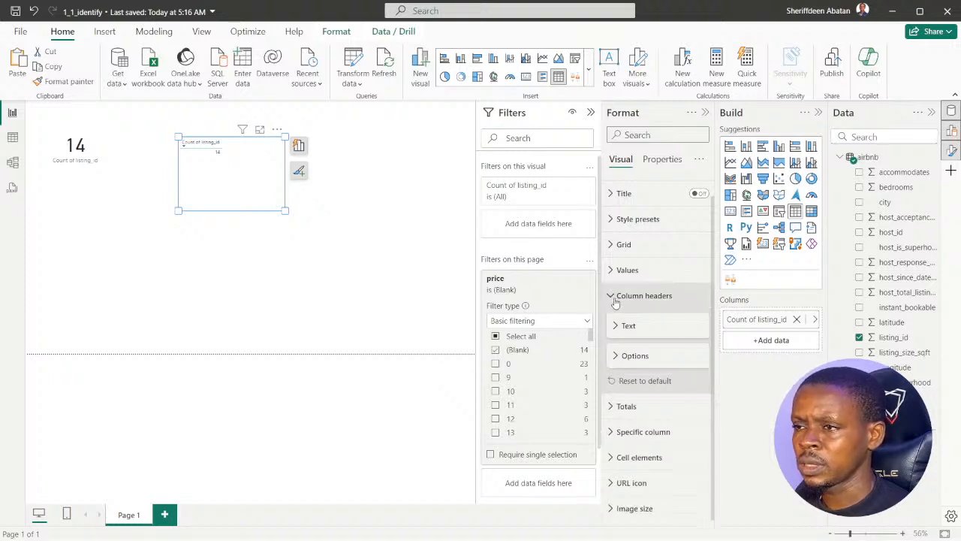
# Recheck the column header text settings, switching text wrap off and on again.
pyautogui.click(616, 332)
pyautogui.scroll(-1, 650, 355)
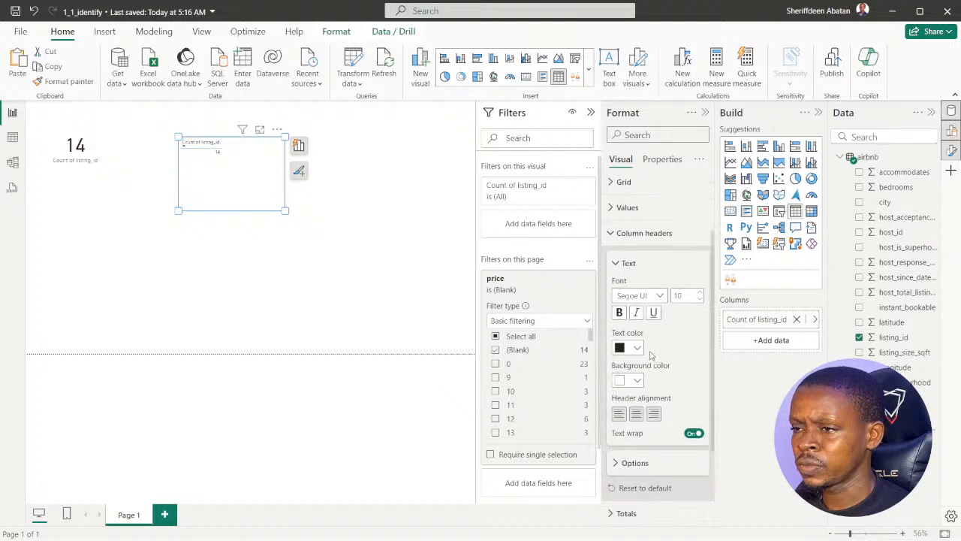
pyautogui.scroll(-1, 655, 364)
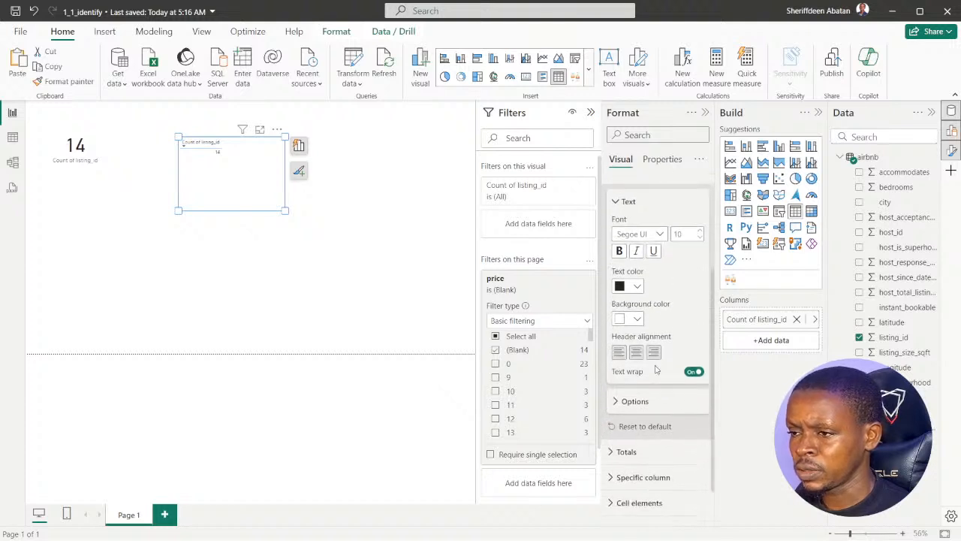
pyautogui.click(694, 370)
pyautogui.click(694, 371)
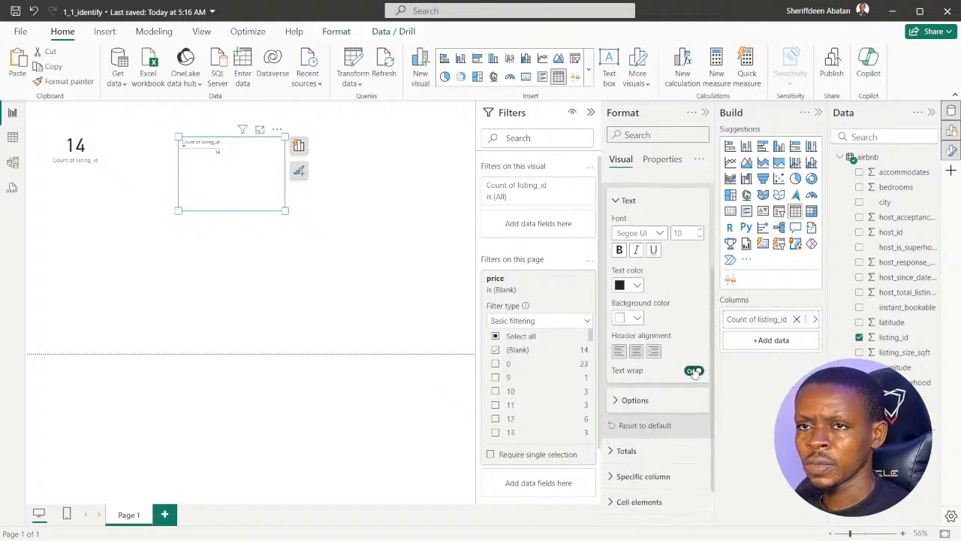
pyautogui.scroll(2, 635, 303)
pyautogui.click(615, 326)
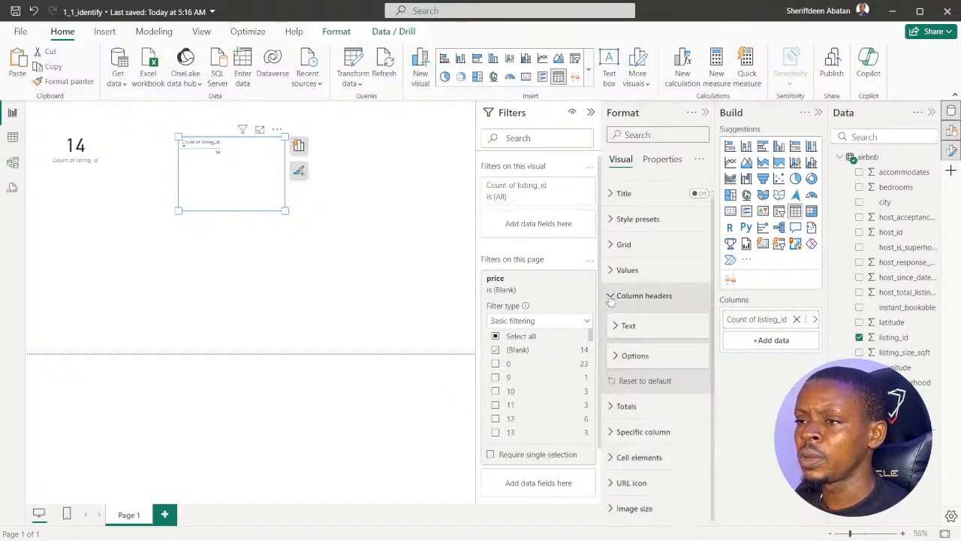
pyautogui.click(631, 296)
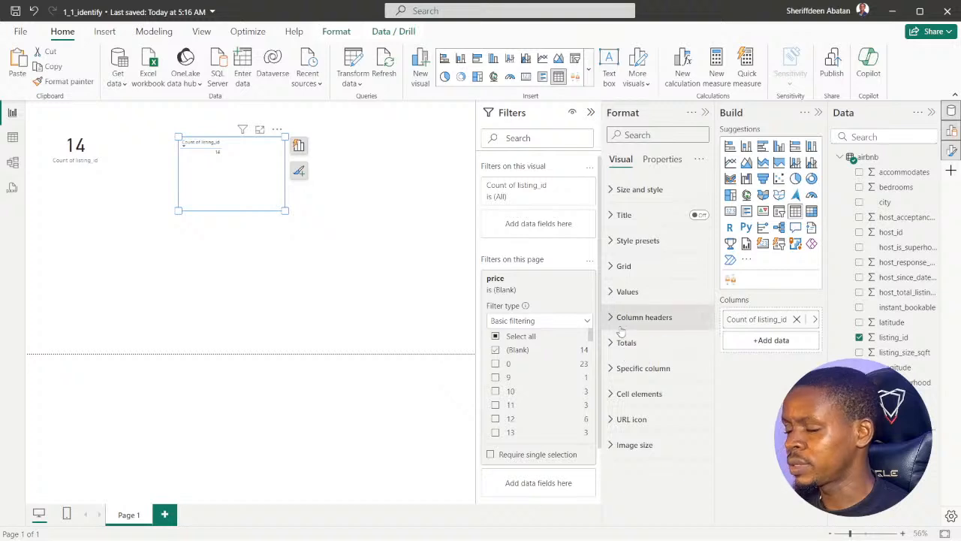
# Turn on the table visual's title, open its text settings, and check the required table name in the DataCamp instructions in Chrome.
pyautogui.click(697, 215)
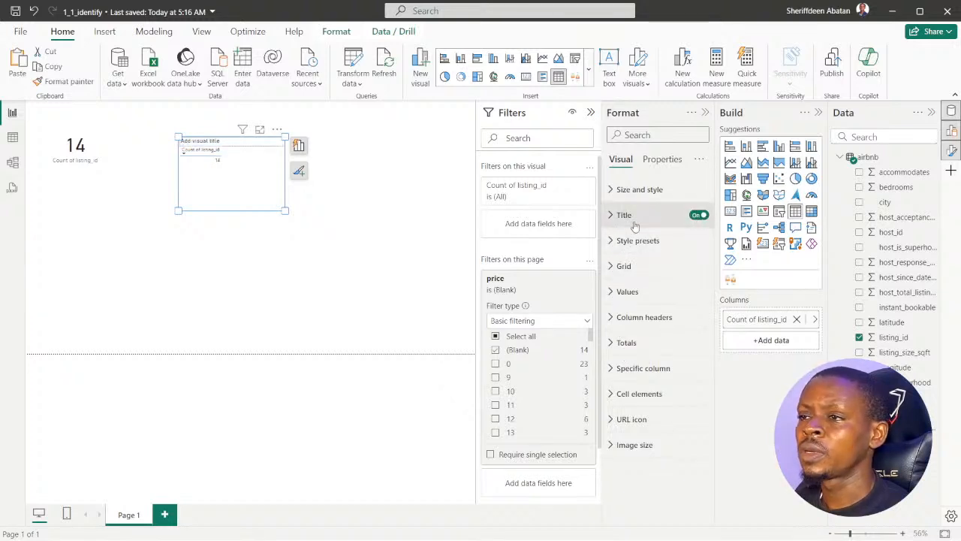
pyautogui.click(612, 215)
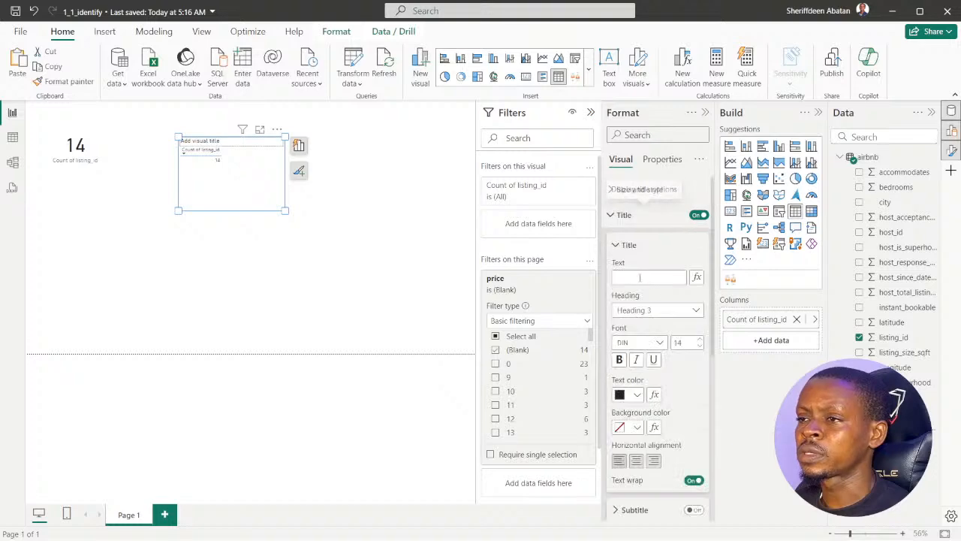
pyautogui.click(397, 526)
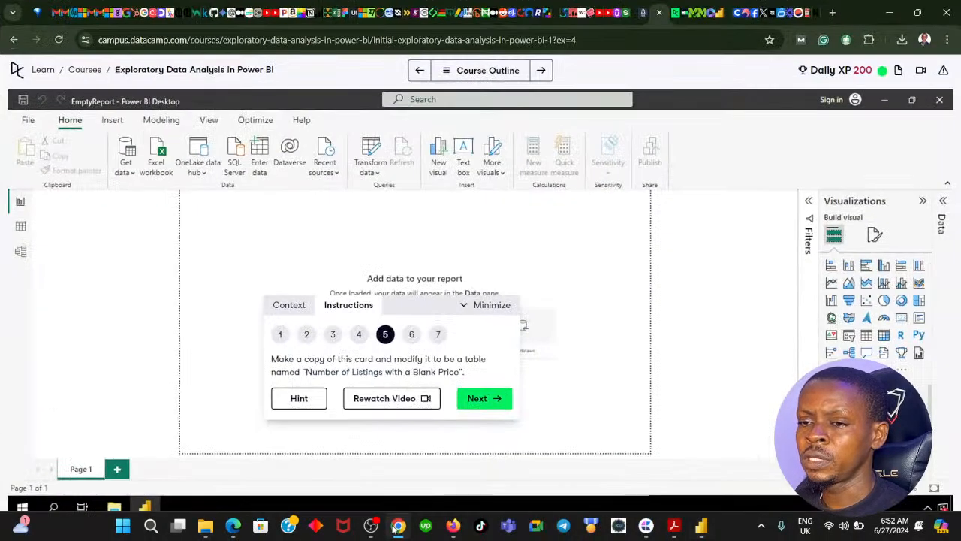
pyautogui.click(398, 527)
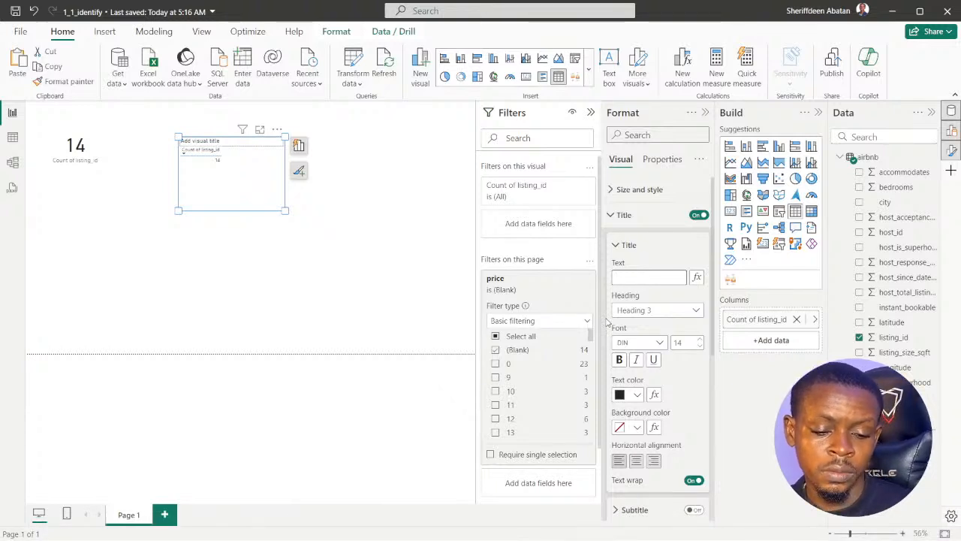
# Switch back to Power BI and title the table visual "Number of listings with a blank price".
pyautogui.write('Numb')
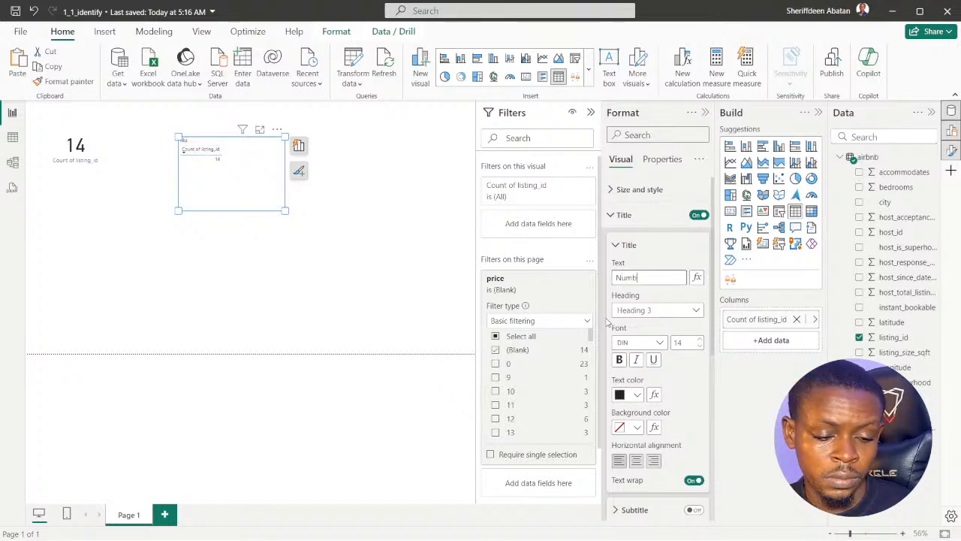
pyautogui.write('er of ')
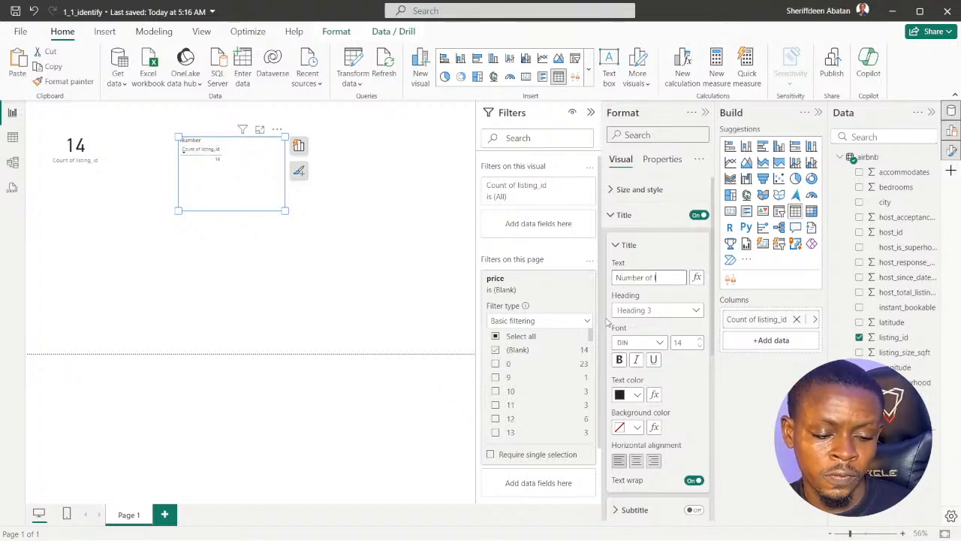
pyautogui.write('listings with')
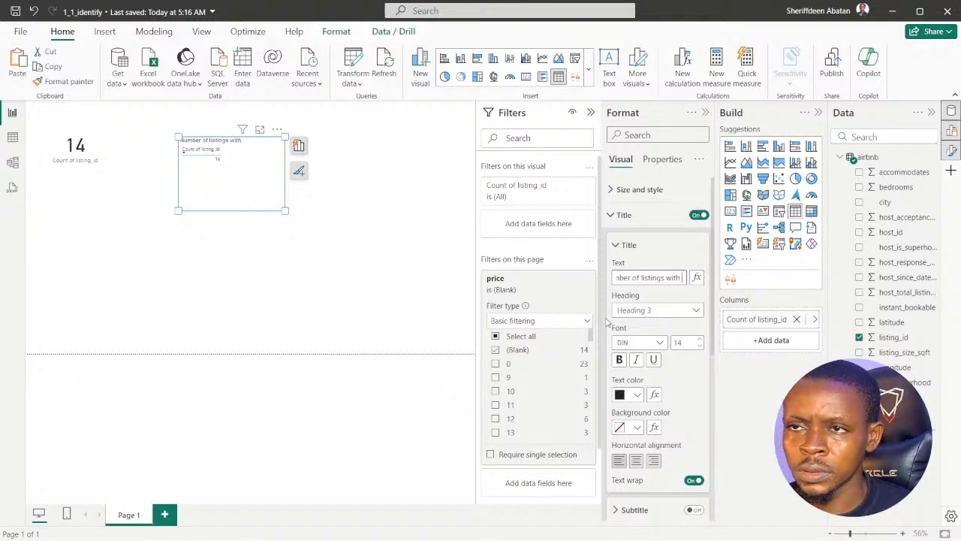
pyautogui.write(' a bal')
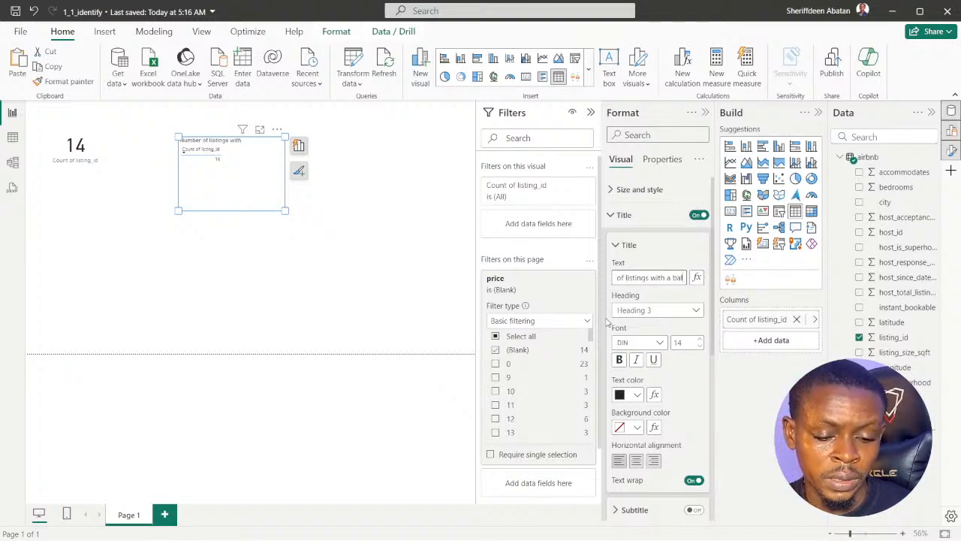
pyautogui.write('c')
pyautogui.write('o')
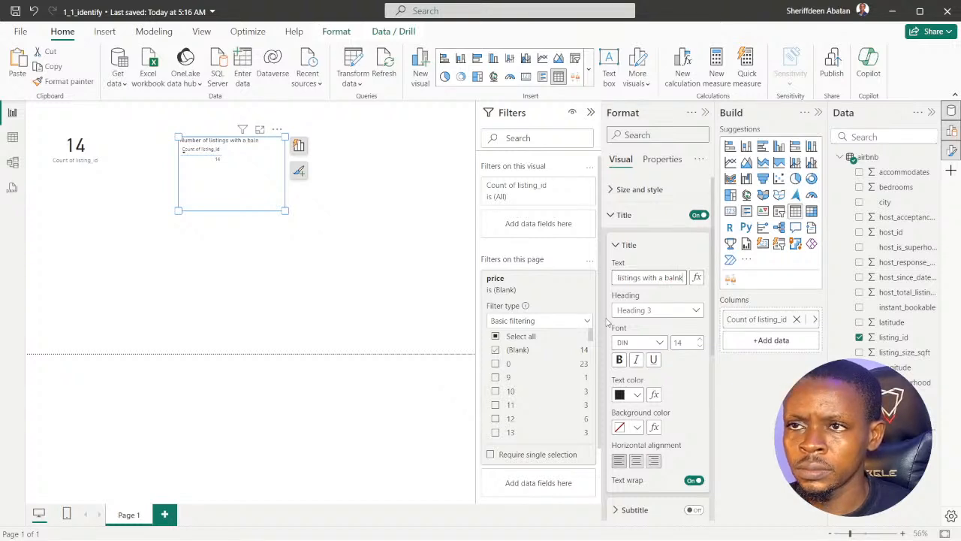
pyautogui.press('BackSpace')
pyautogui.press('BackSpace')
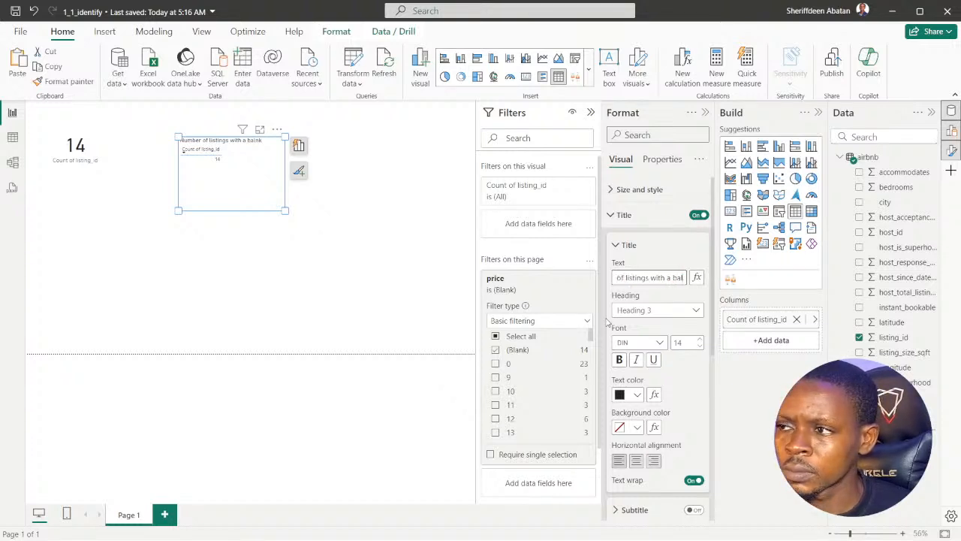
pyautogui.press('BackSpace')
pyautogui.press('BackSpace')
pyautogui.write('lank')
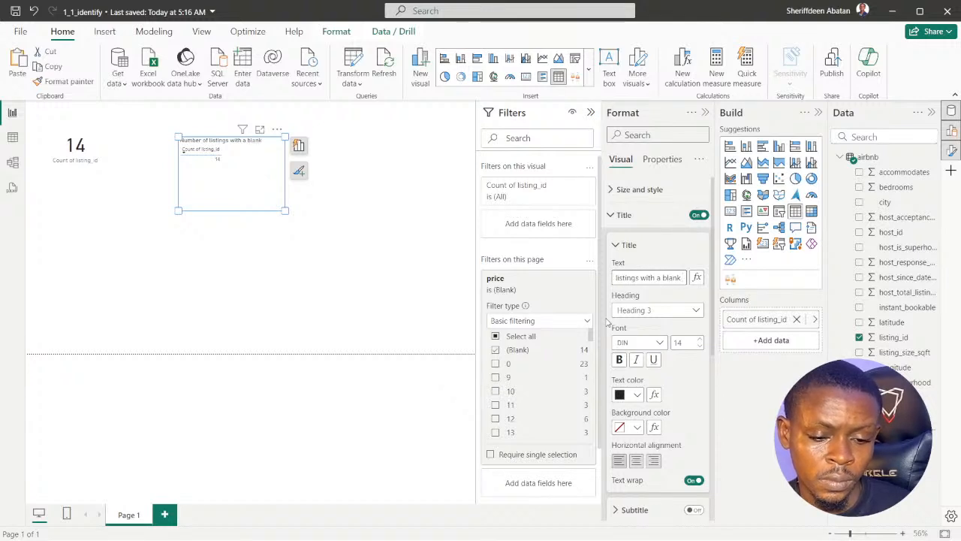
pyautogui.write(' price')
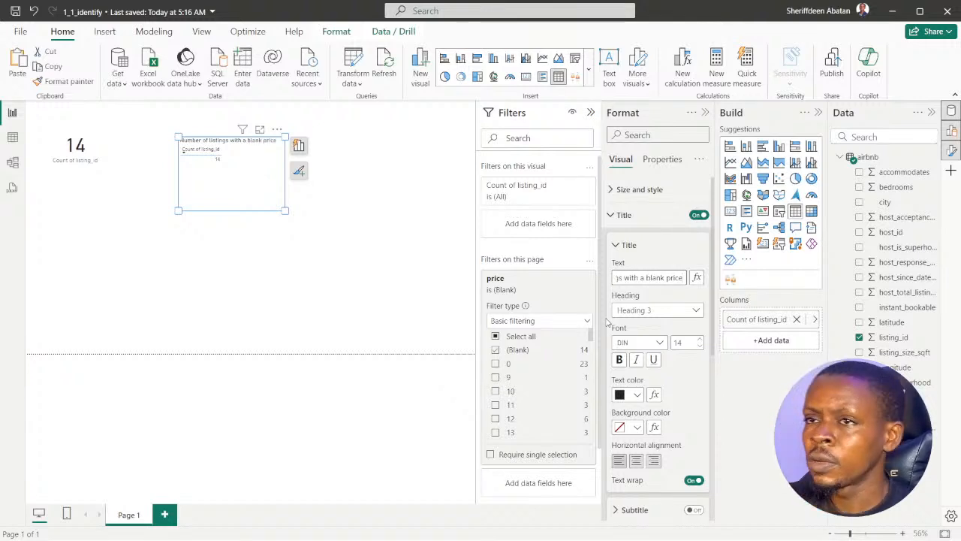
pyautogui.click(622, 246)
pyautogui.click(283, 213)
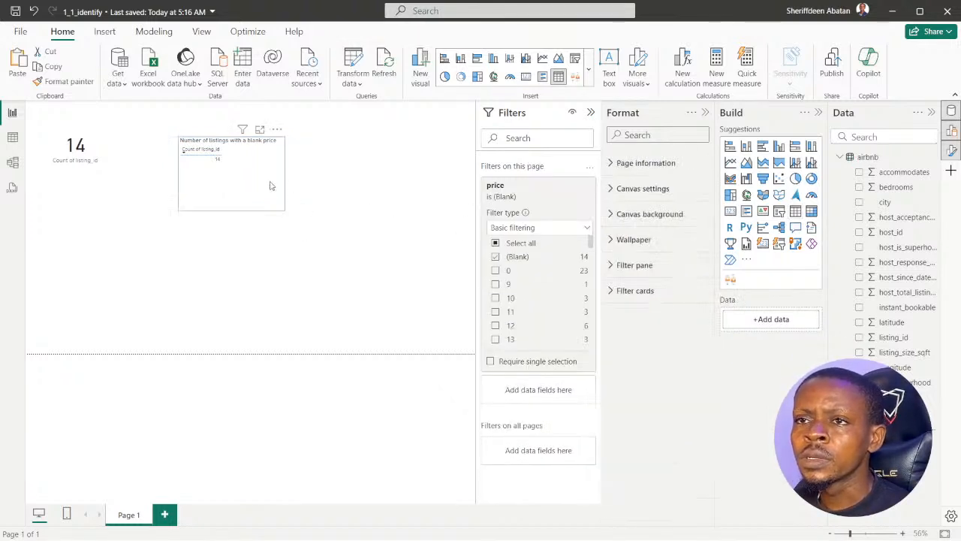
# Select the blank-price table visual and review its Count of listing_id column options and cell element settings.
pyautogui.click(270, 186)
pyautogui.moveTo(285, 173)
pyautogui.mouseDown()
pyautogui.moveTo(323, 171)
pyautogui.moveTo(283, 166)
pyautogui.mouseUp()
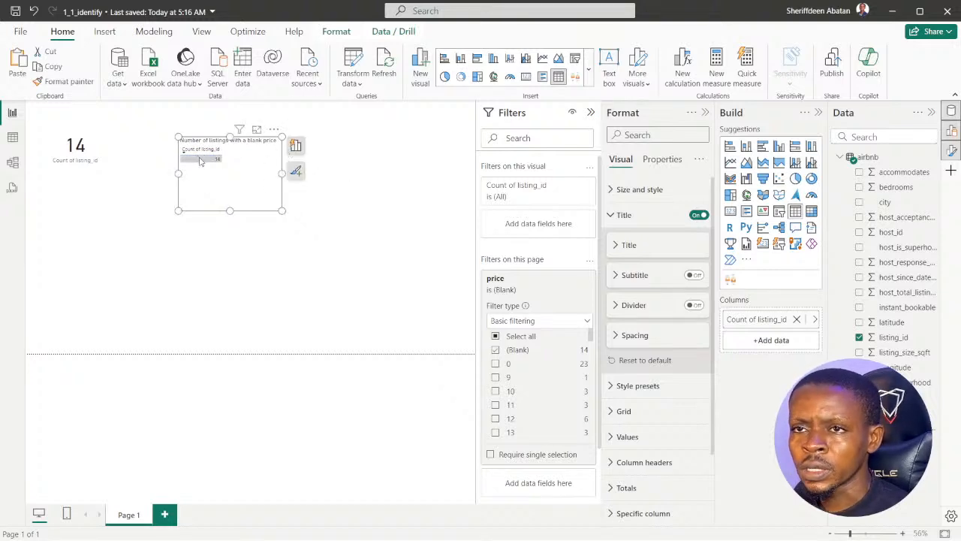
pyautogui.click(612, 218)
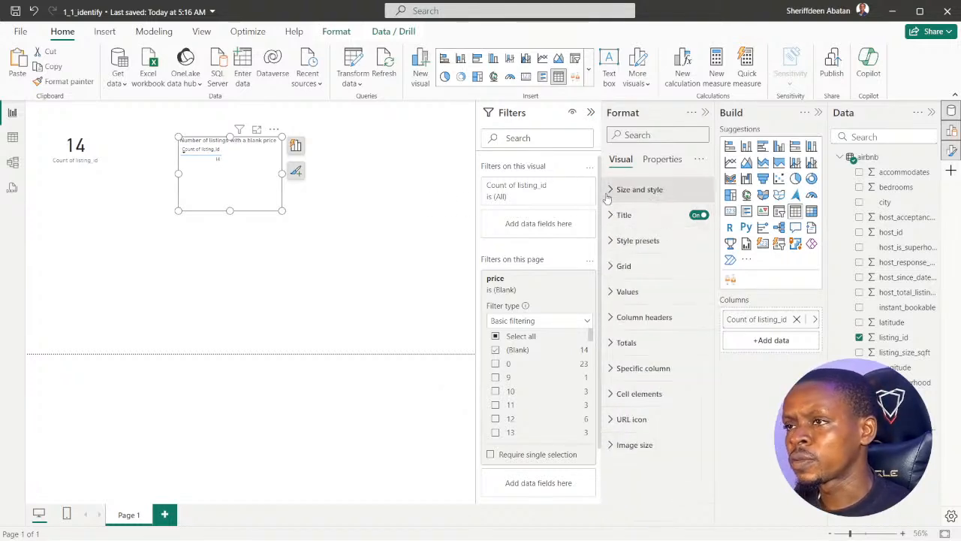
pyautogui.click(815, 320)
pyautogui.click(940, 318)
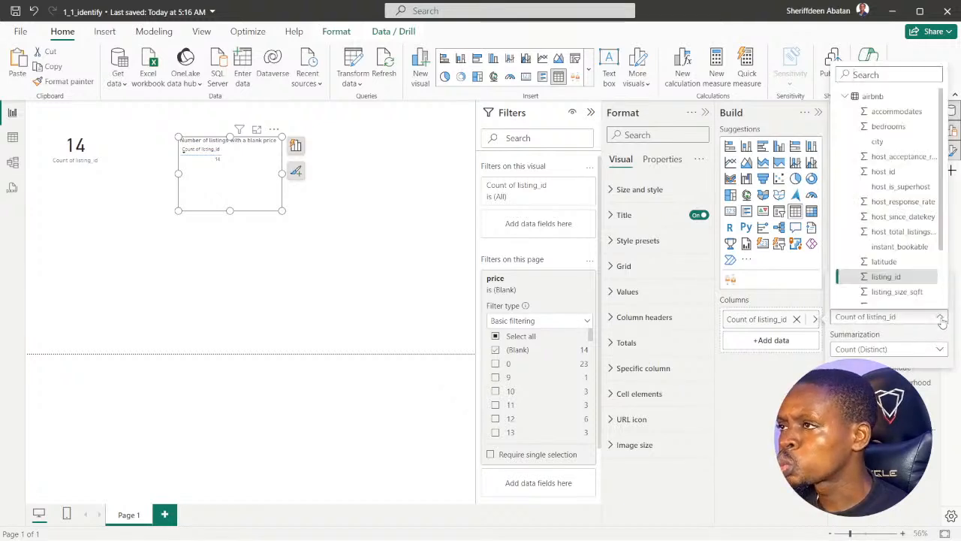
pyautogui.click(941, 320)
pyautogui.click(698, 399)
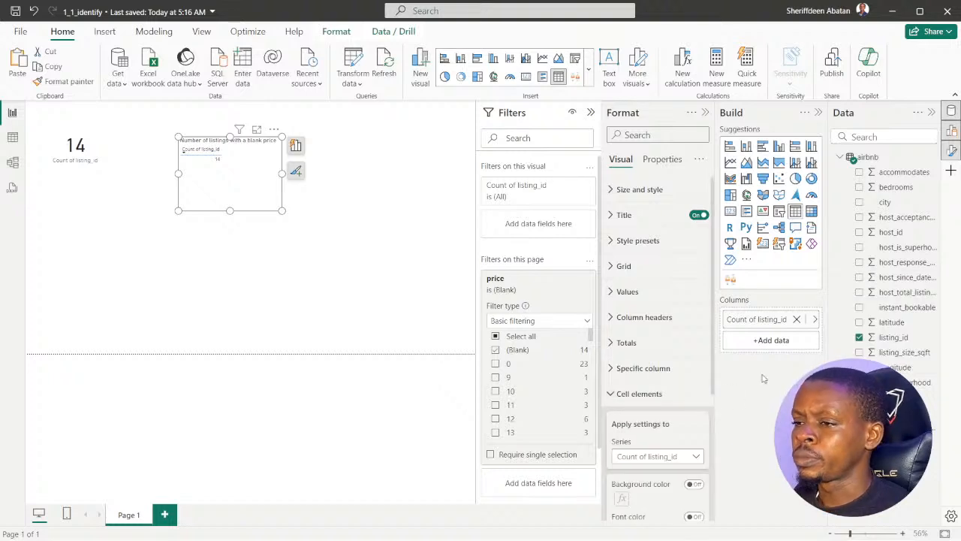
pyautogui.click(614, 395)
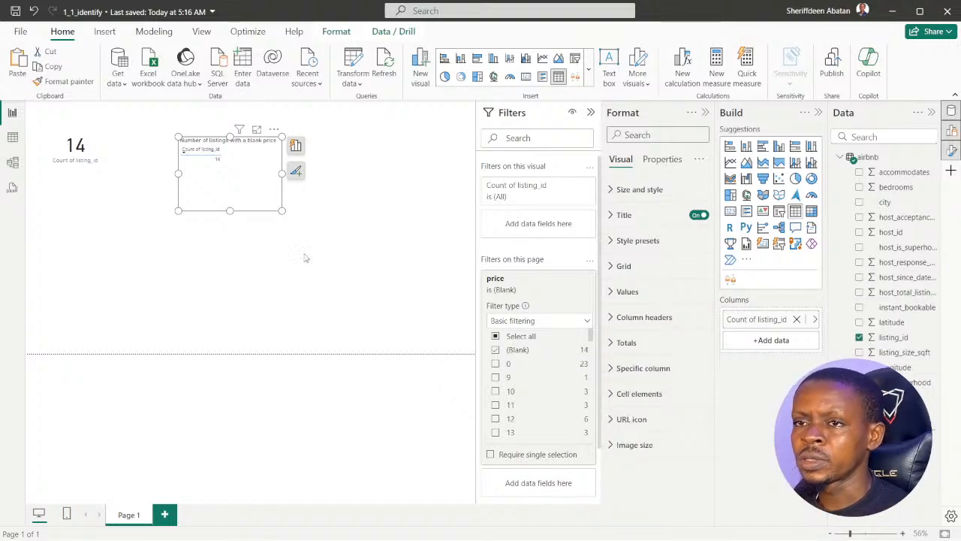
pyautogui.click(342, 267)
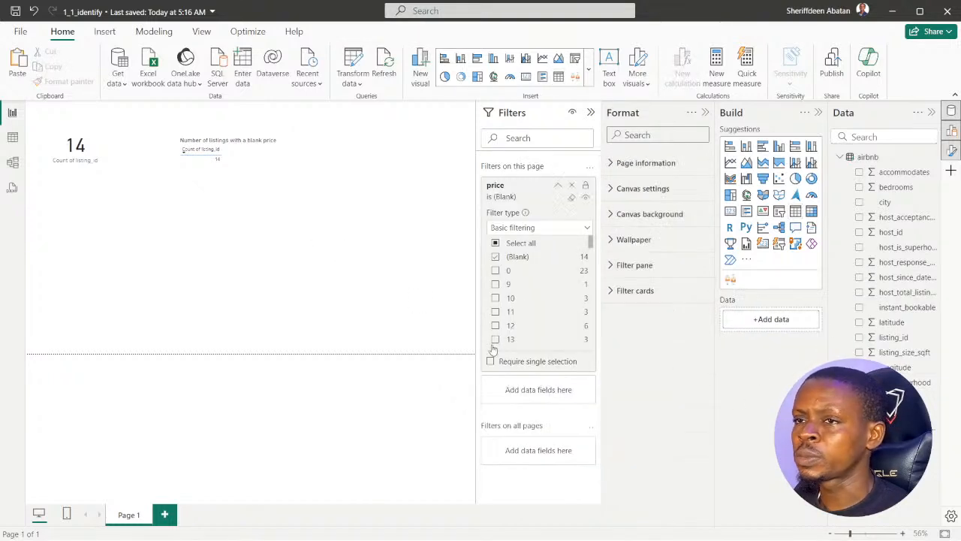
# Collapse the Build, Data and Format panes to give the report canvas more room.
pyautogui.click(817, 113)
pyautogui.click(932, 113)
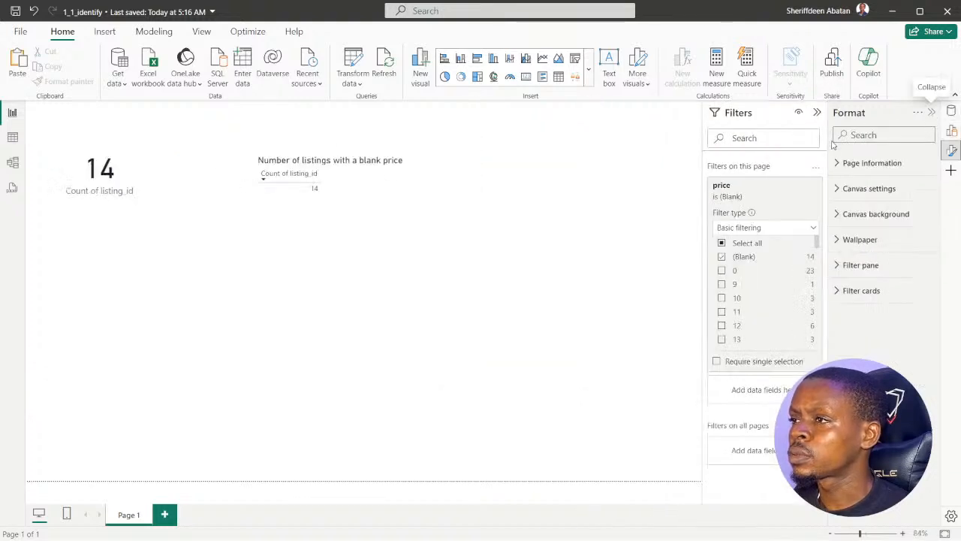
pyautogui.click(931, 114)
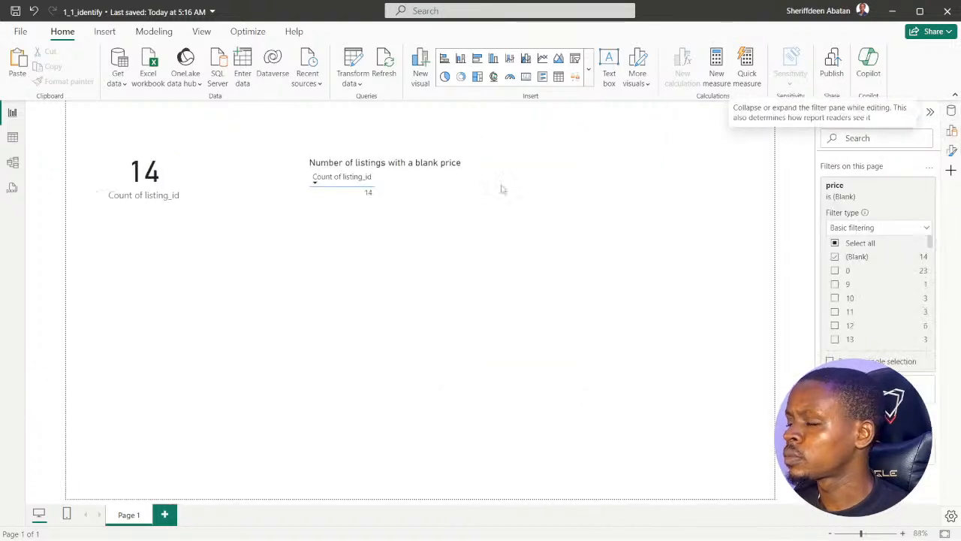
# Enlarge the blank-price table visual and the listing_id count card, leaving the table visual selected.
pyautogui.click(448, 231)
pyautogui.moveTo(536, 327); pyautogui.dragTo(555, 330)
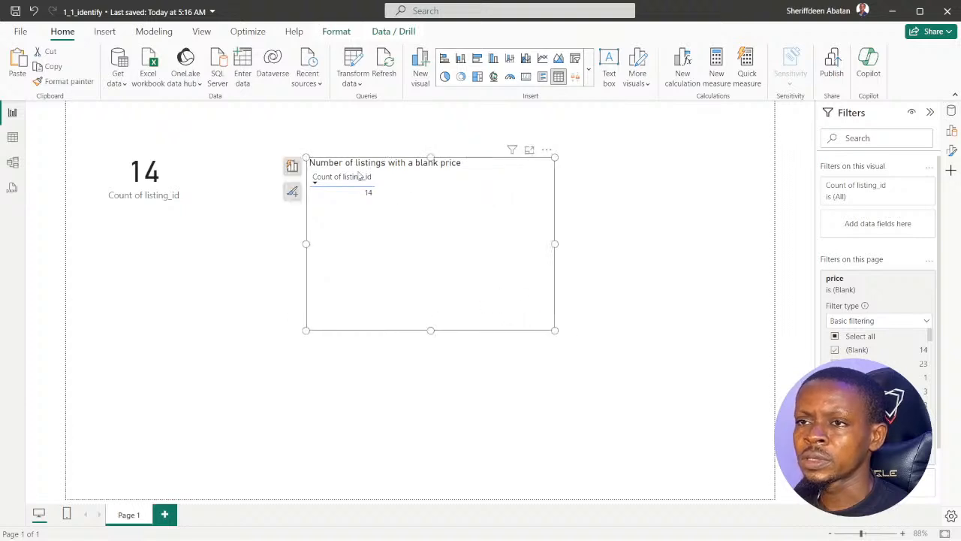
pyautogui.click(191, 218)
pyautogui.moveTo(208, 235); pyautogui.dragTo(268, 314)
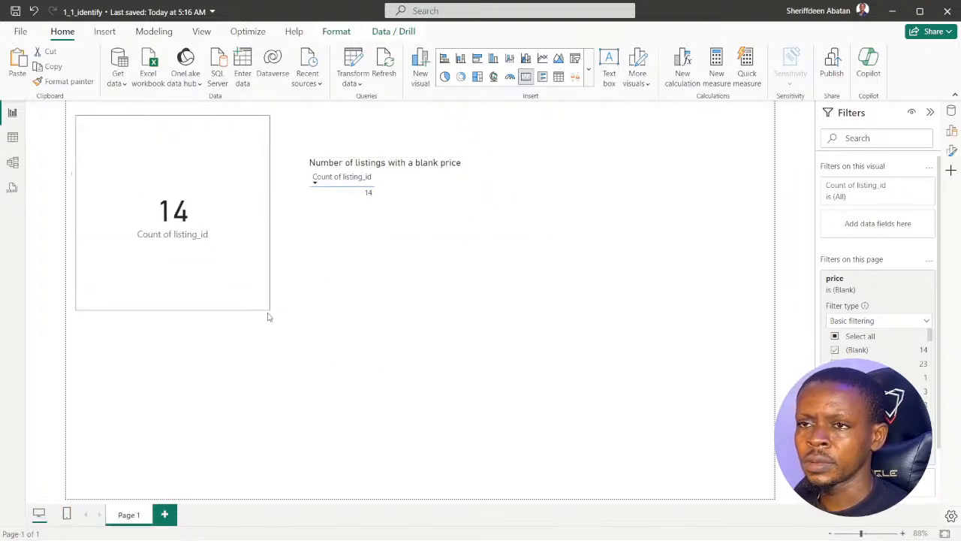
pyautogui.click(427, 255)
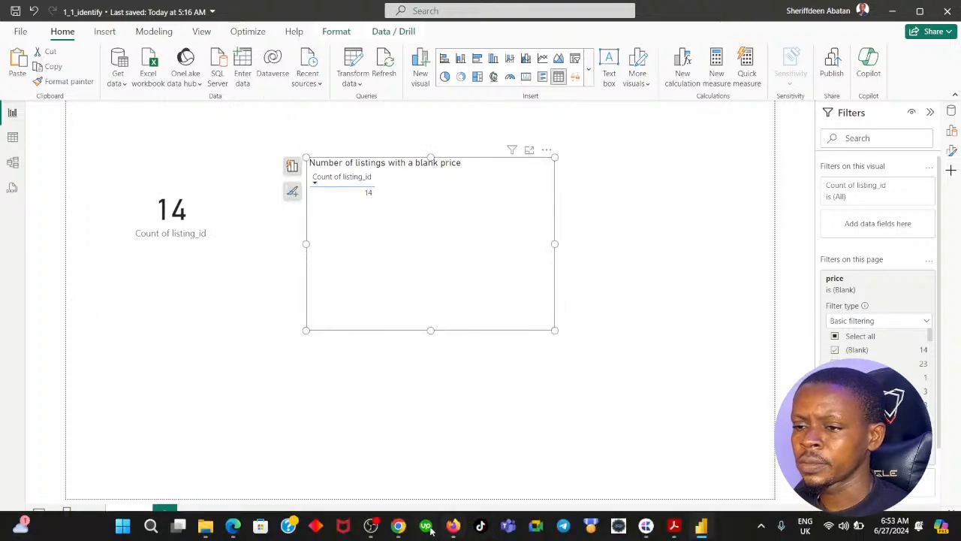
# Switch to Chrome and read DataCamp instructions 6 and 7, returning to instruction 6.
pyautogui.click(398, 527)
pyautogui.click(477, 398)
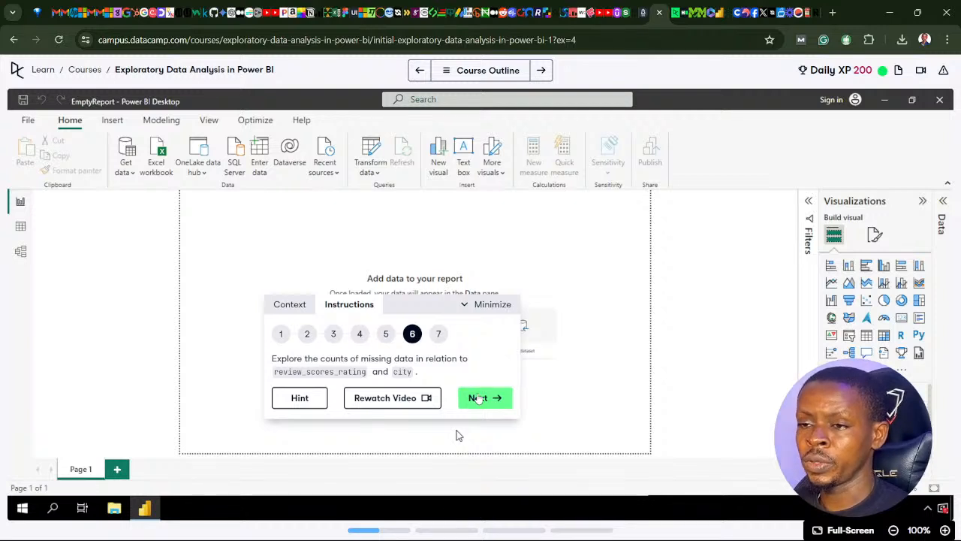
pyautogui.click(478, 398)
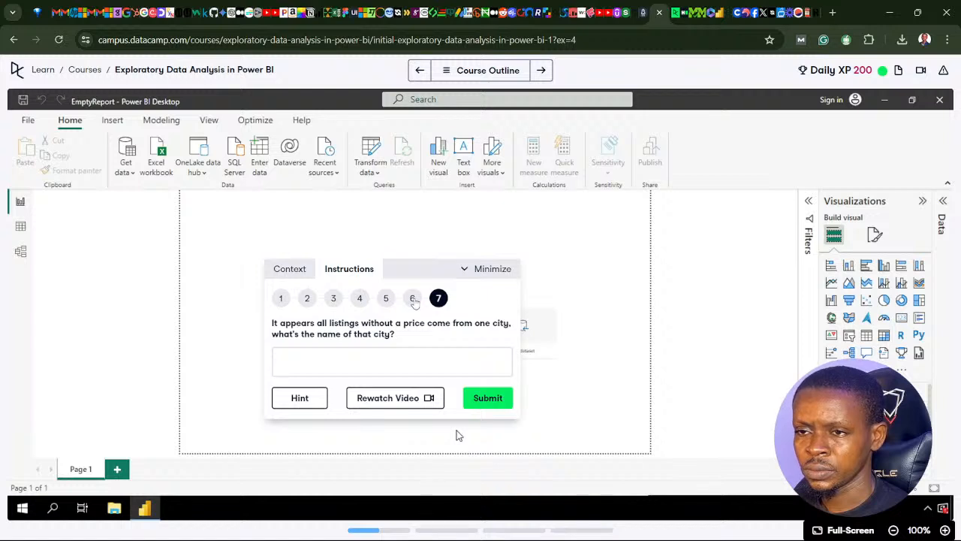
pyautogui.click(413, 299)
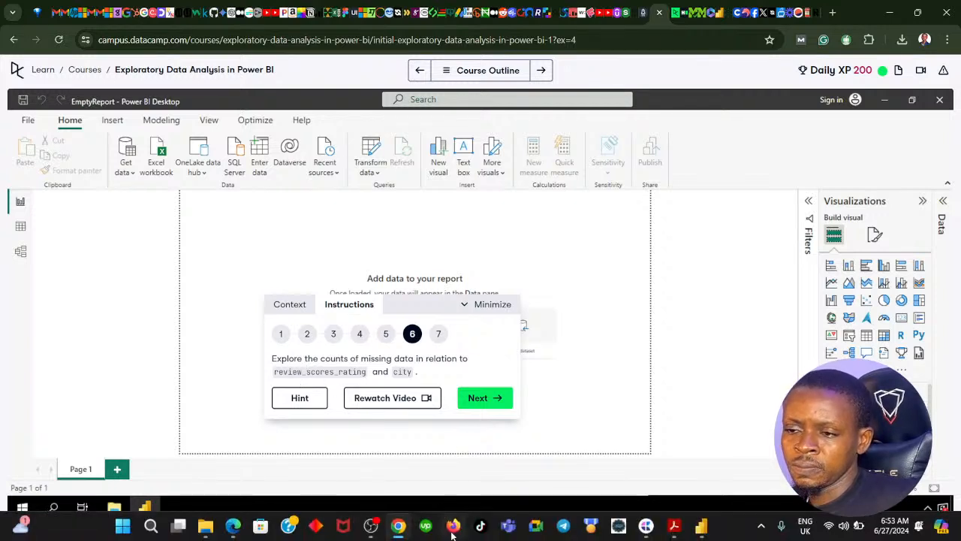
# Switch back to Power BI, show the Data pane, recheck the required fields in Chrome, and add review_scores_rating to the table visual.
pyautogui.click(399, 527)
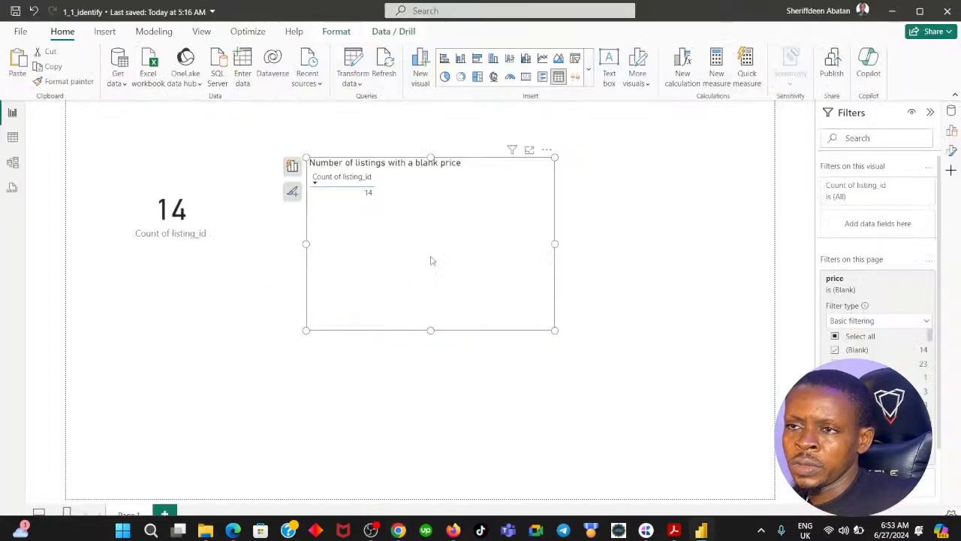
pyautogui.click(952, 129)
pyautogui.click(951, 129)
pyautogui.click(950, 111)
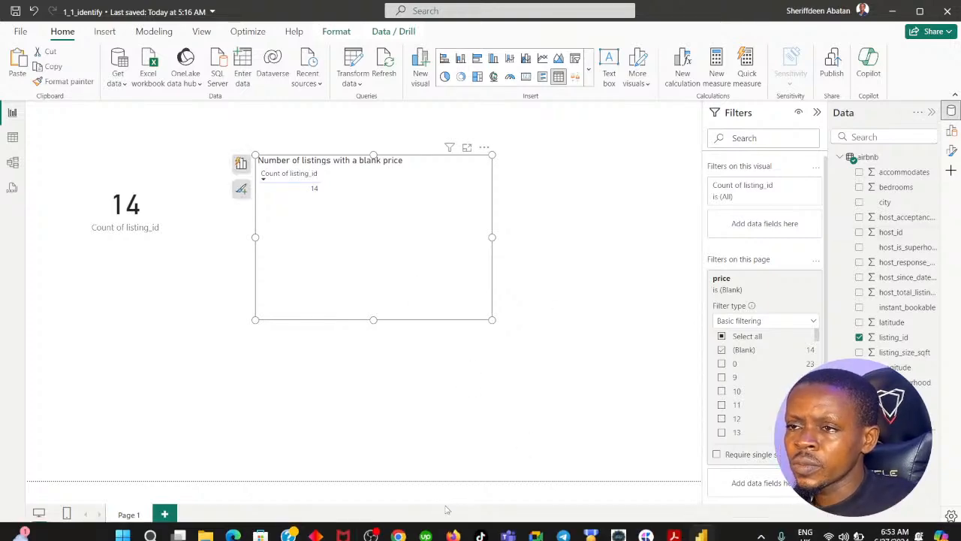
pyautogui.click(401, 527)
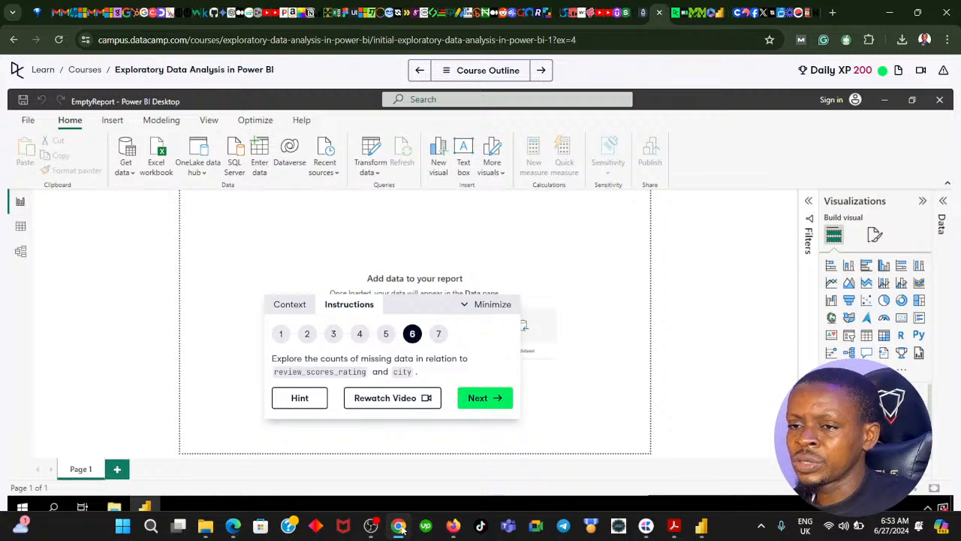
pyautogui.click(400, 527)
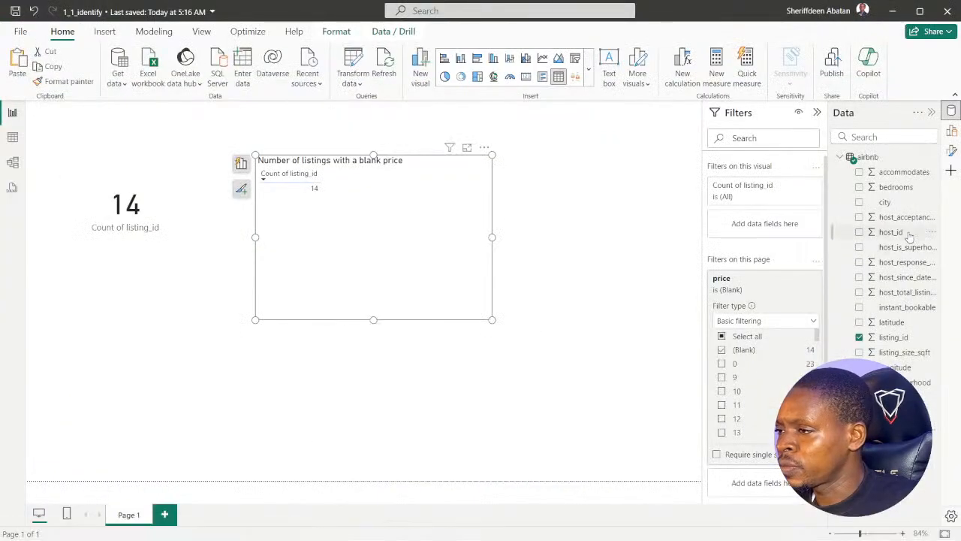
pyautogui.moveTo(905, 428); pyautogui.dragTo(431, 234)
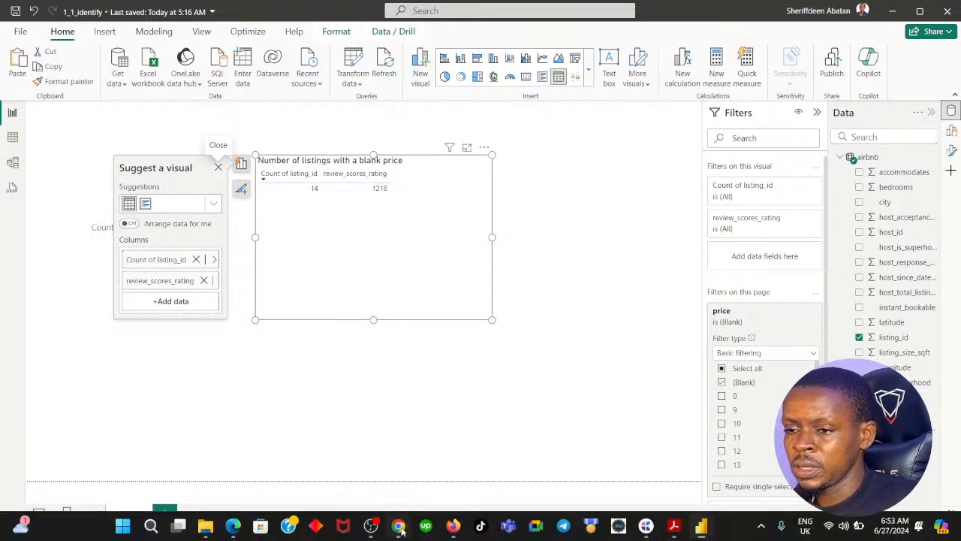
# Recheck instruction 6 in Chrome, add the city field to the table visual in Power BI, and widen the visual.
pyautogui.click(399, 526)
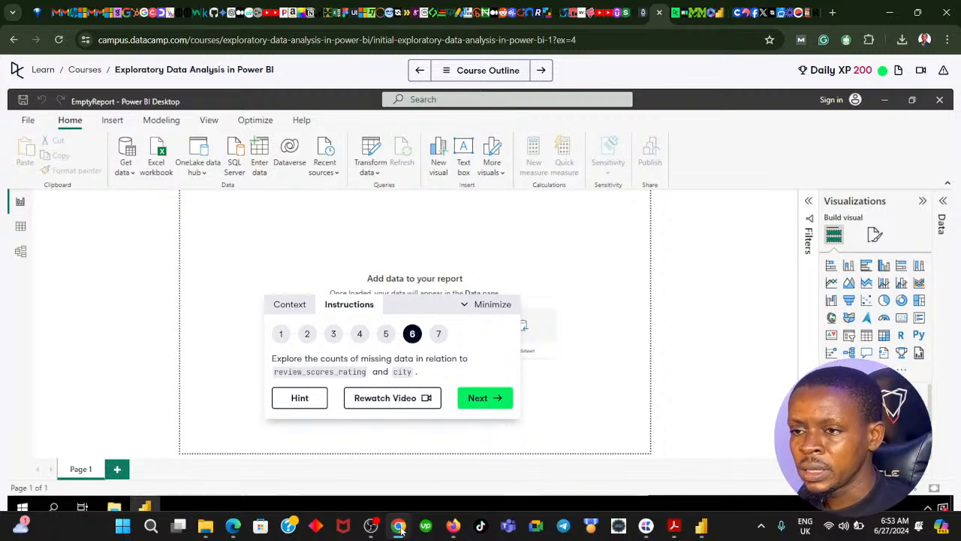
pyautogui.click(399, 527)
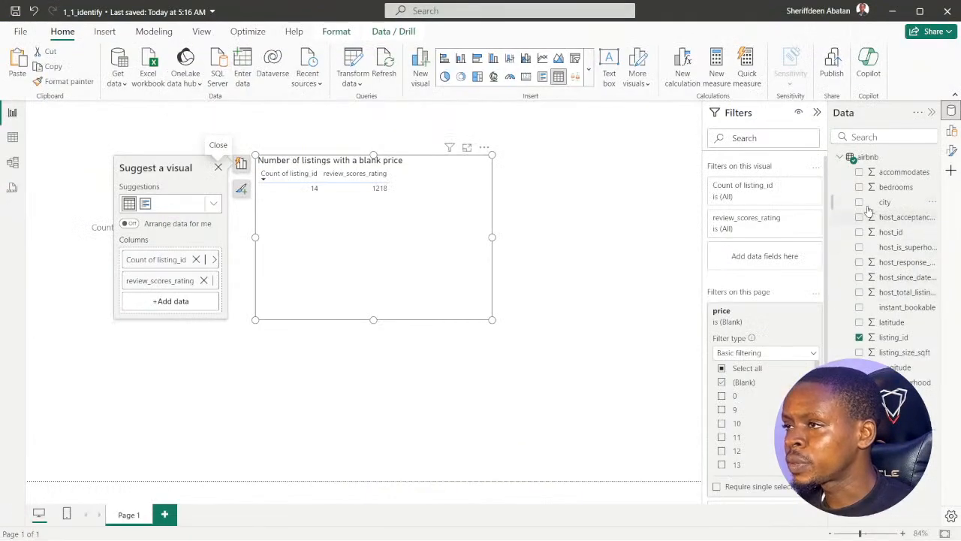
pyautogui.click(860, 202)
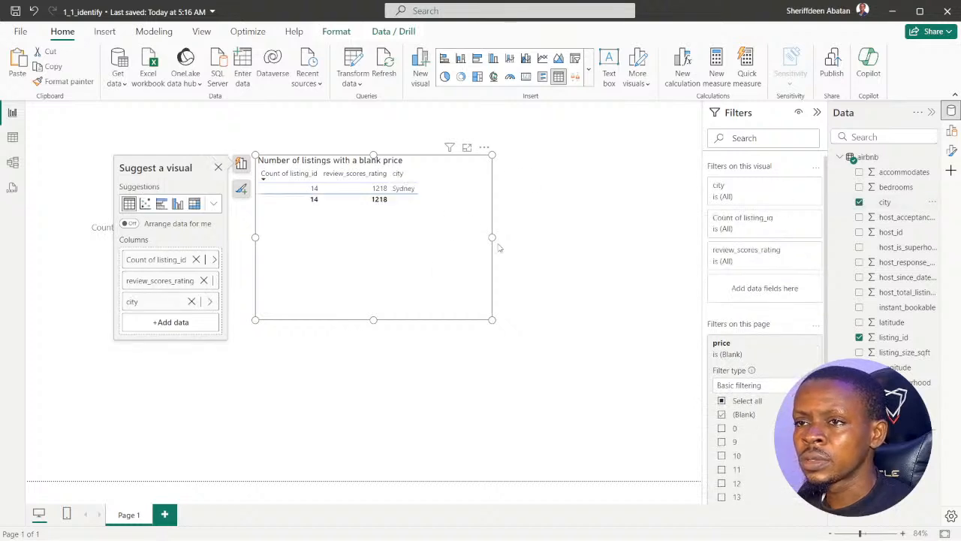
pyautogui.moveTo(492, 238); pyautogui.dragTo(536, 238)
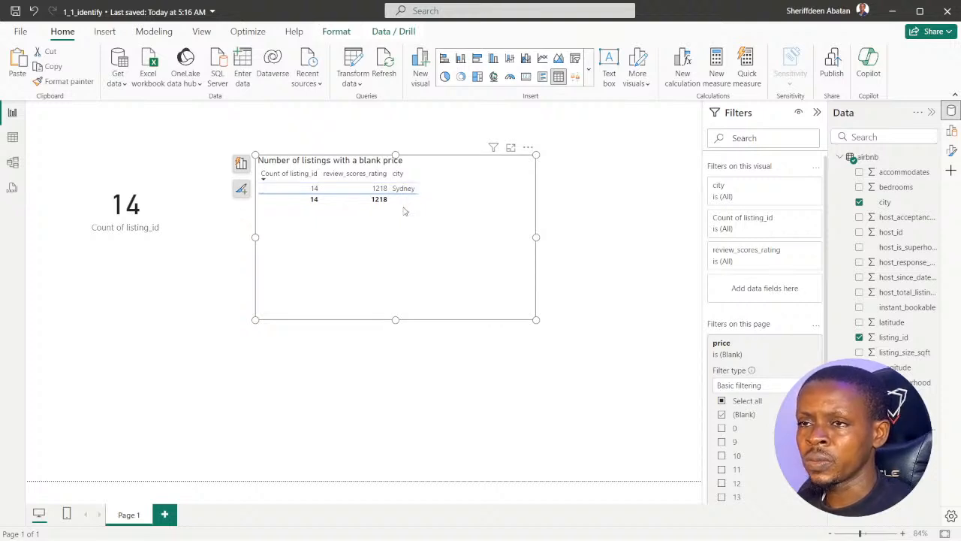
# Switch to Chrome, advance to DataCamp instruction 7, and submit "Sydney" as the city of the listings without a price.
pyautogui.moveTo(461, 532)
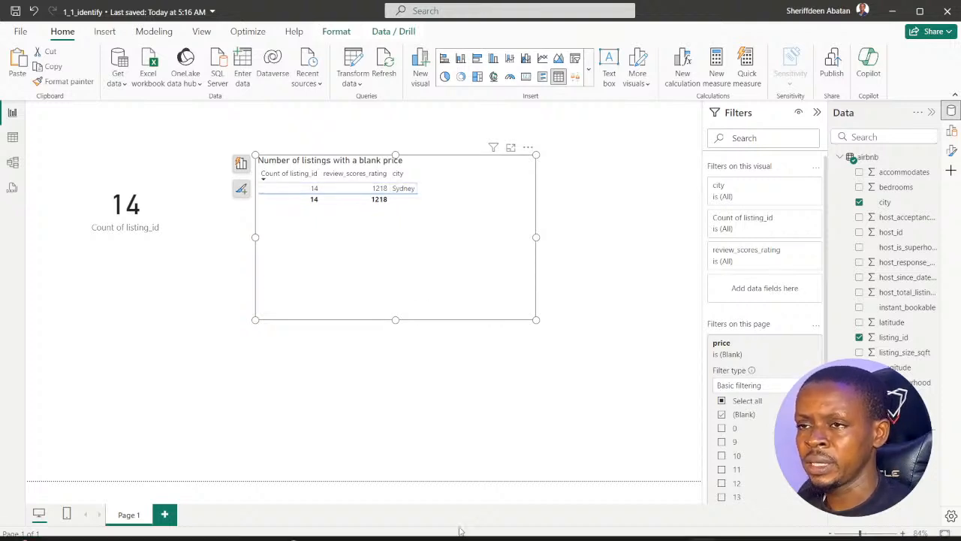
pyautogui.click(399, 527)
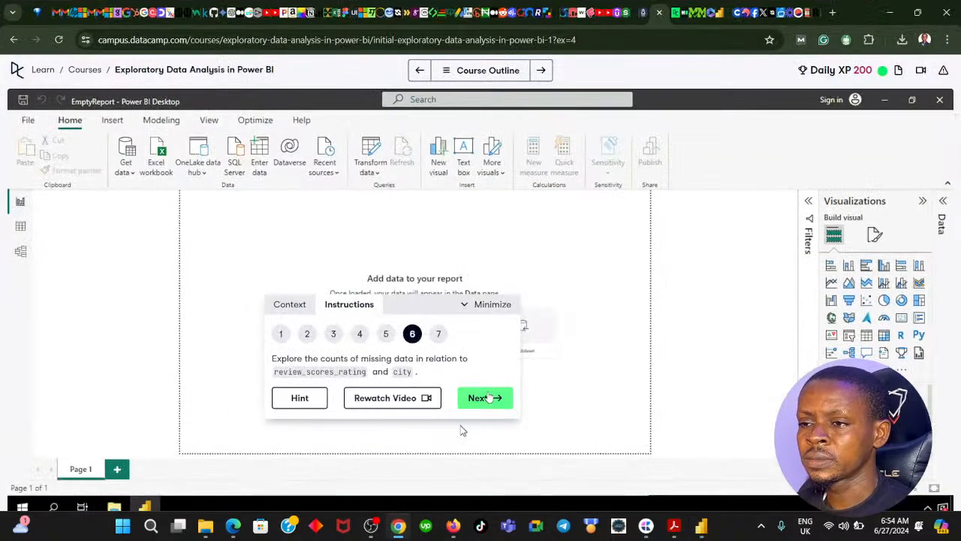
pyautogui.click(489, 398)
pyautogui.click(322, 360)
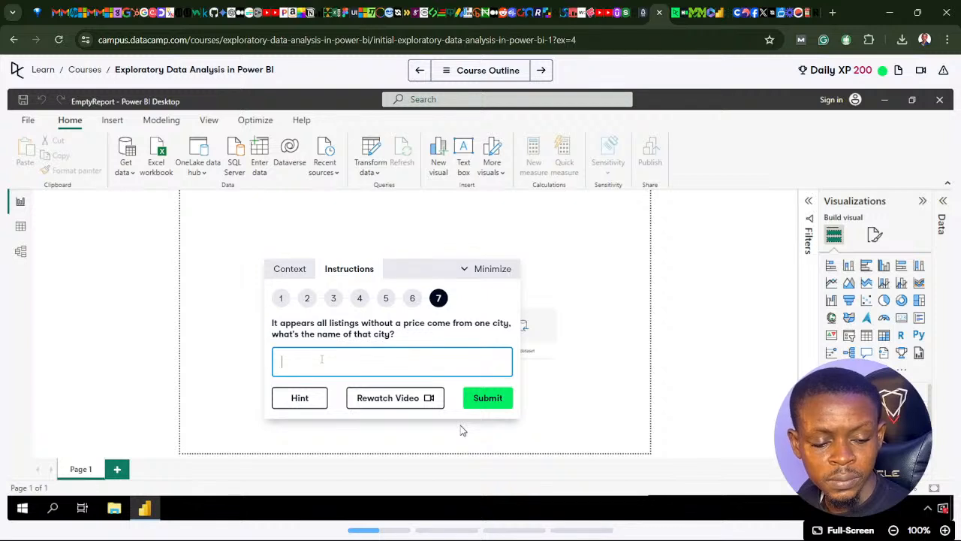
pyautogui.write('S')
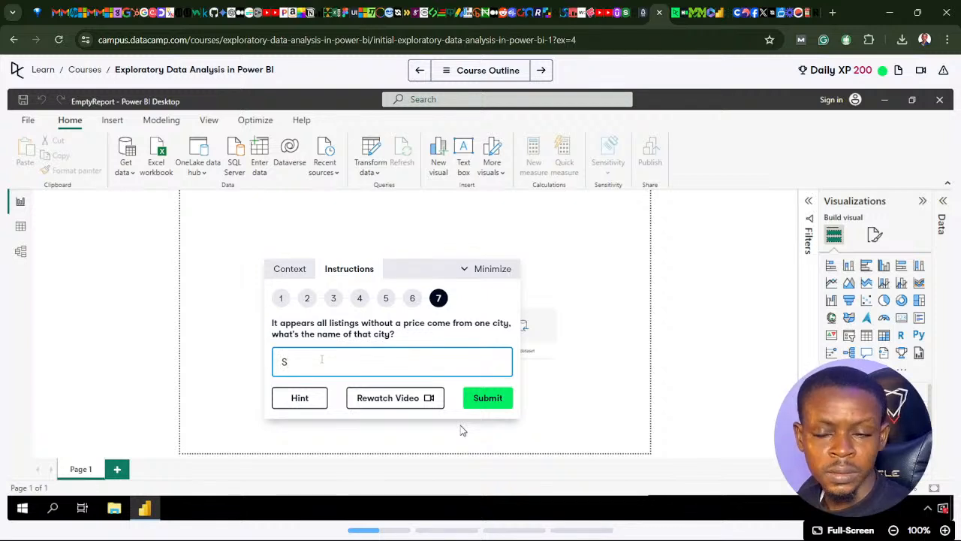
pyautogui.write('ydn')
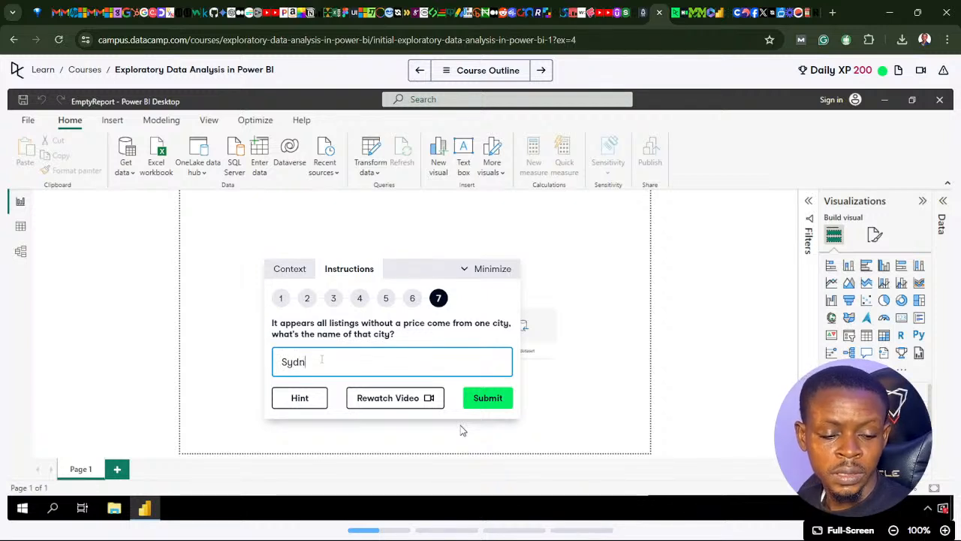
pyautogui.write('ey')
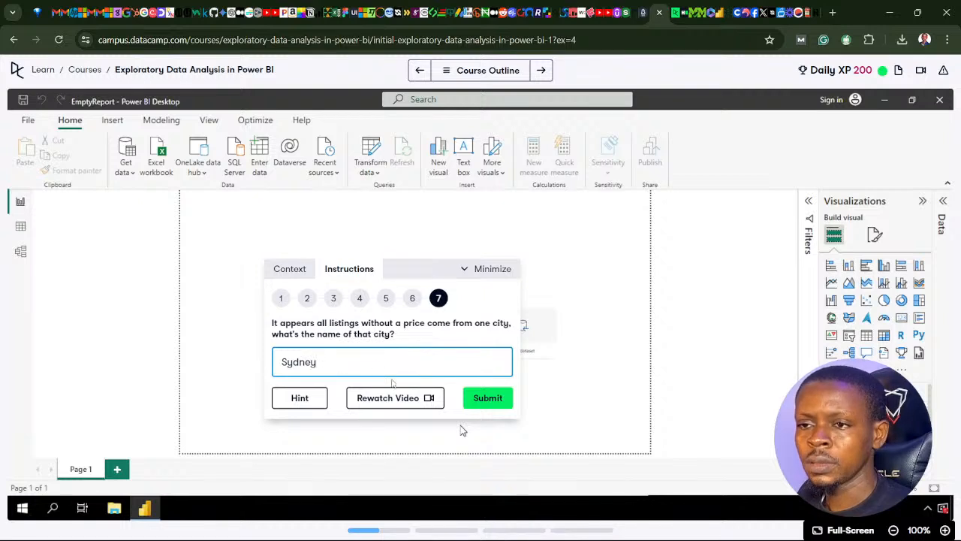
pyautogui.click(482, 389)
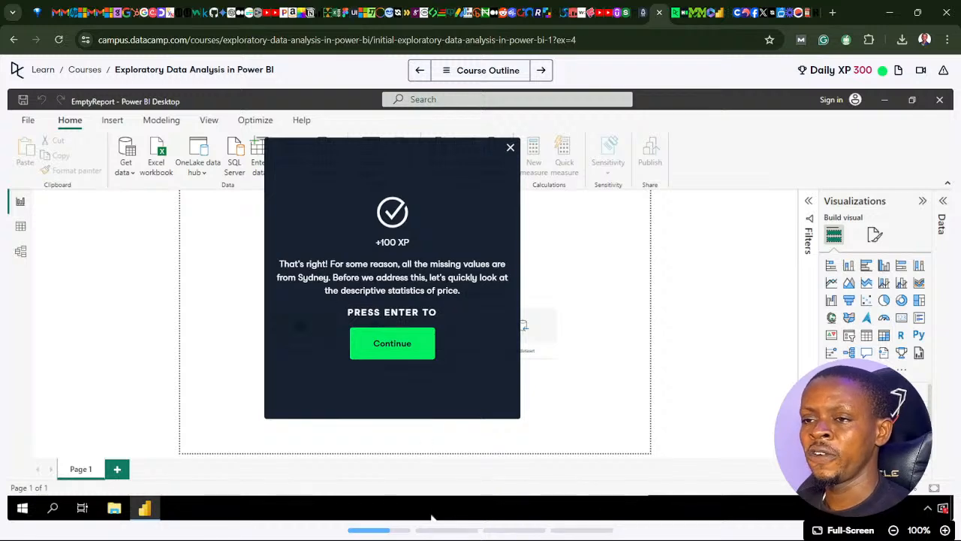
# Switch to Power BI, show the Build pane, and examine the review_scores_rating column's filter values in Table view before returning to the report.
pyautogui.click(398, 525)
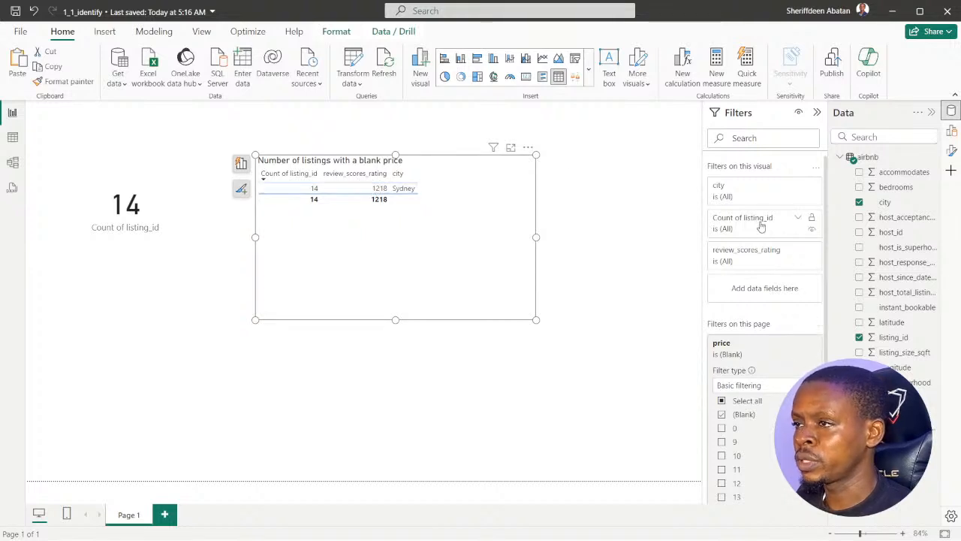
pyautogui.click(952, 131)
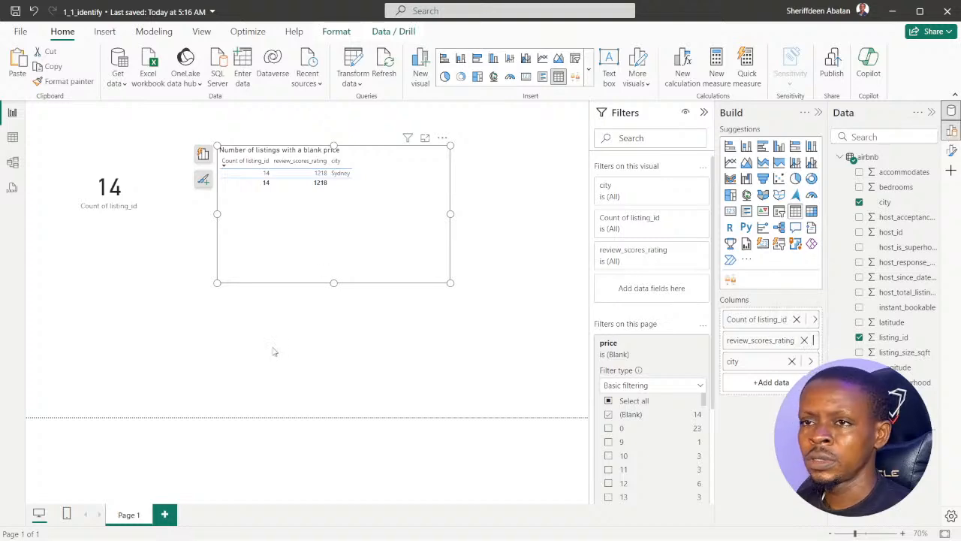
pyautogui.click(12, 137)
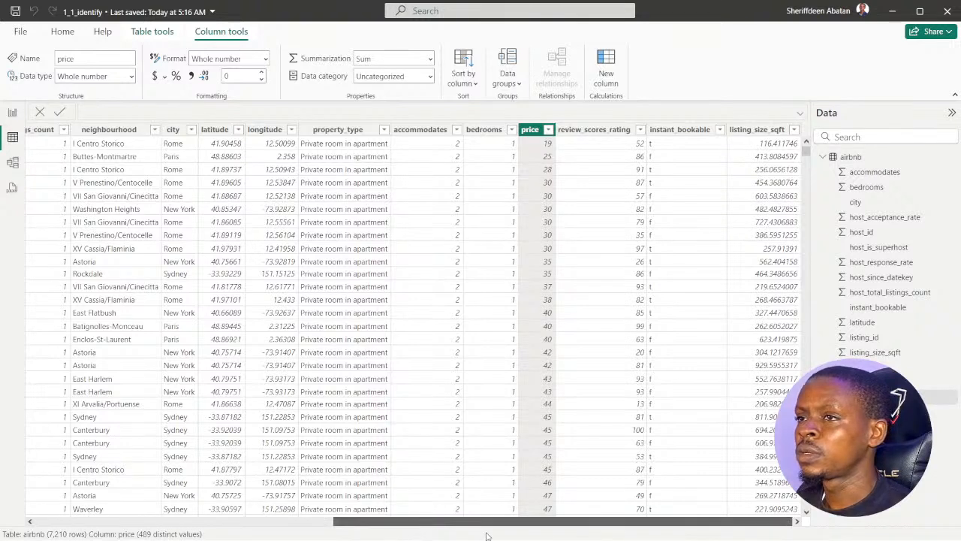
pyautogui.click(641, 130)
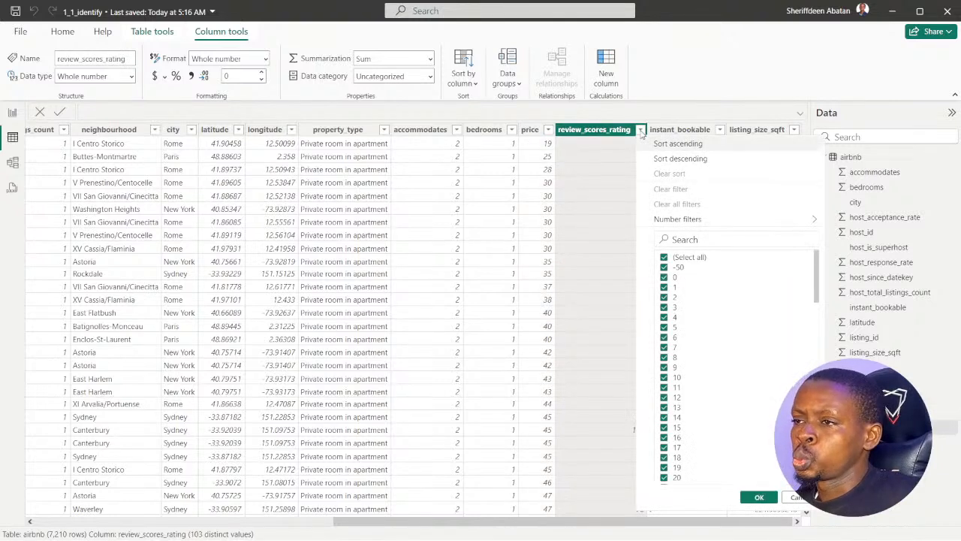
pyautogui.scroll(-10, 695, 300)
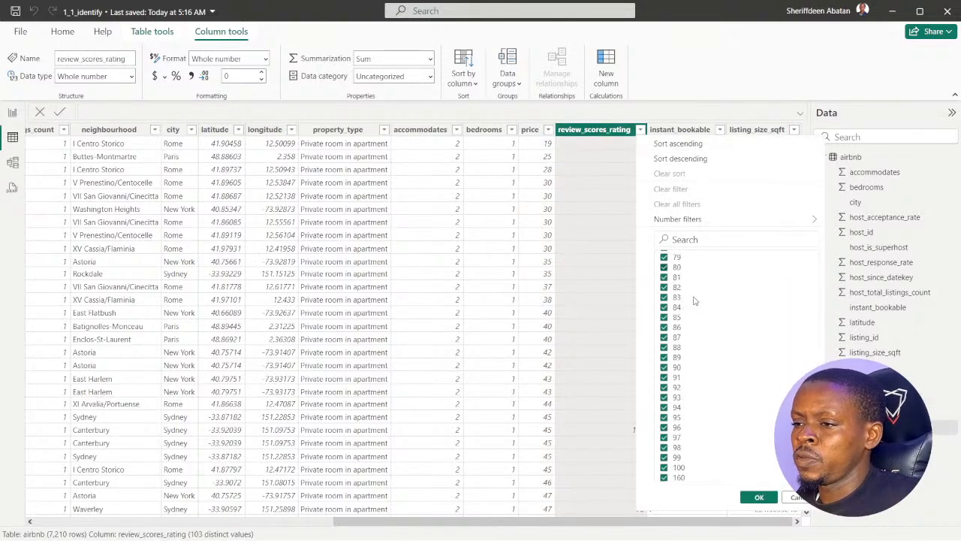
pyautogui.scroll(10, 723, 342)
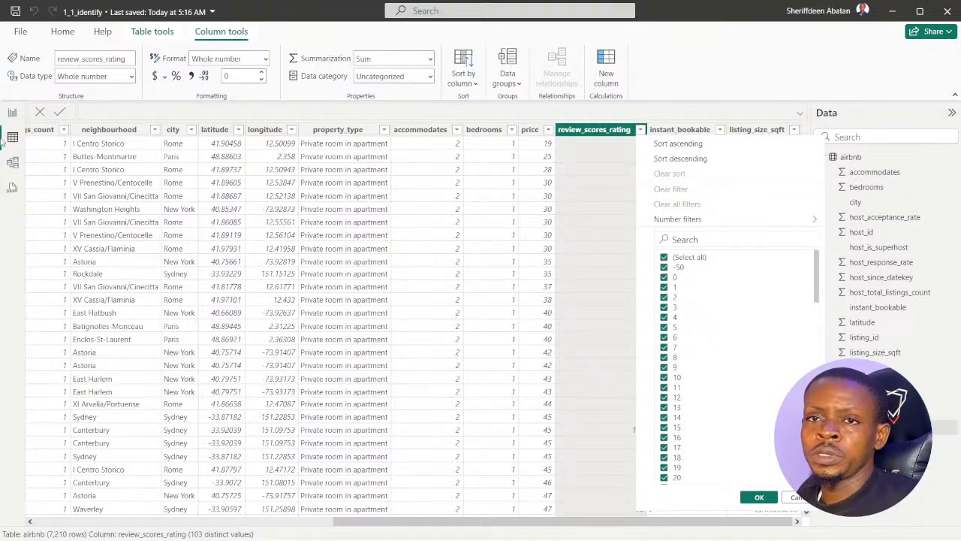
pyautogui.click(12, 113)
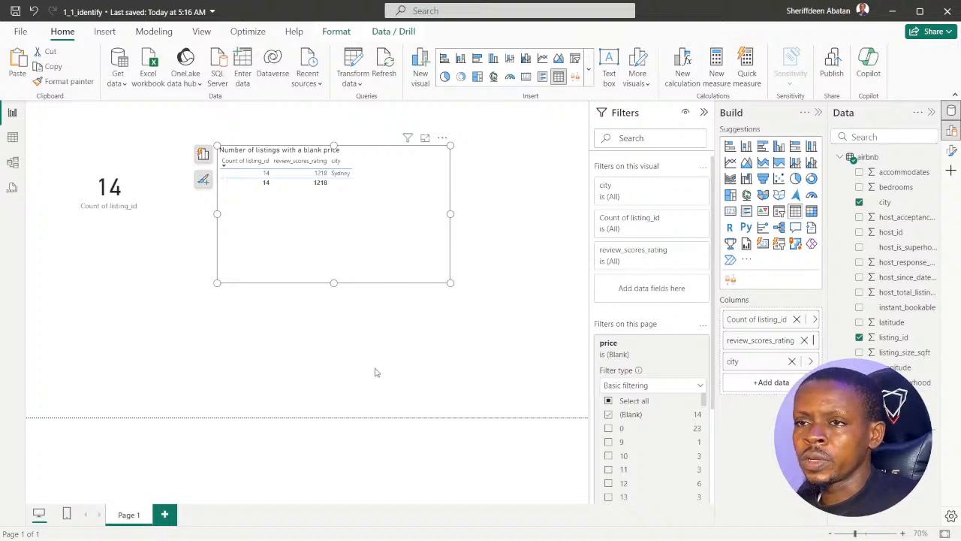
# Switch to Chrome, continue to the "Descriptive statistics for a variable" exercise, move its panel toward the page centre, and show instruction 1.
pyautogui.click(398, 528)
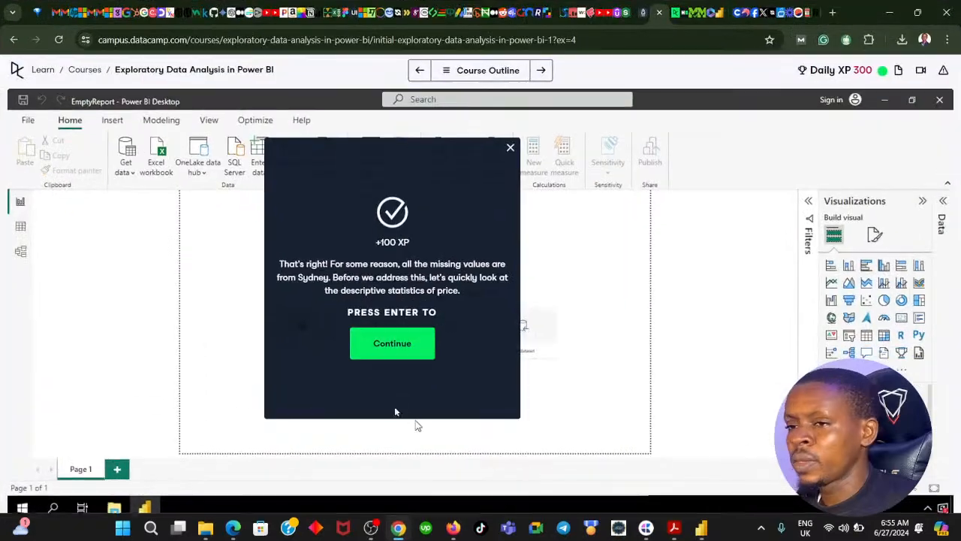
pyautogui.click(393, 346)
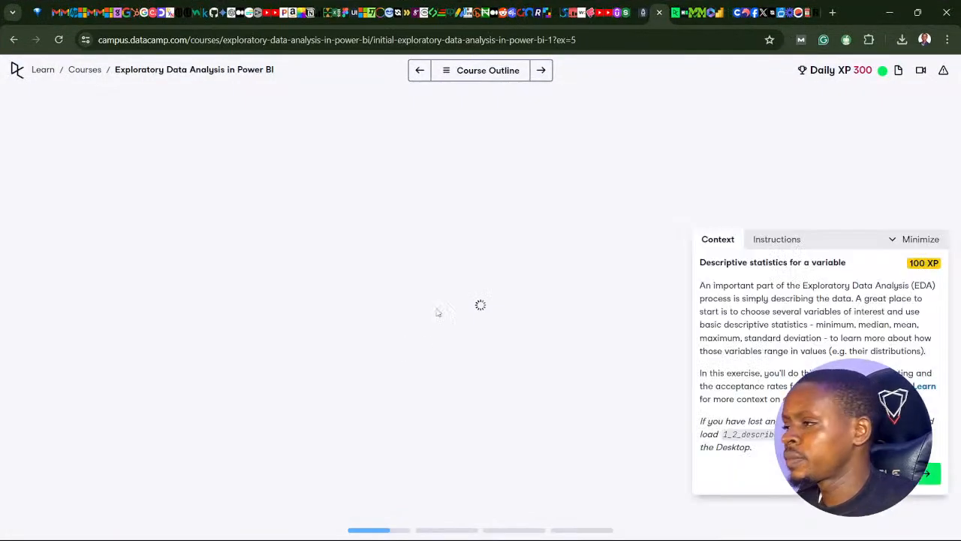
pyautogui.moveTo(841, 243); pyautogui.dragTo(437, 212)
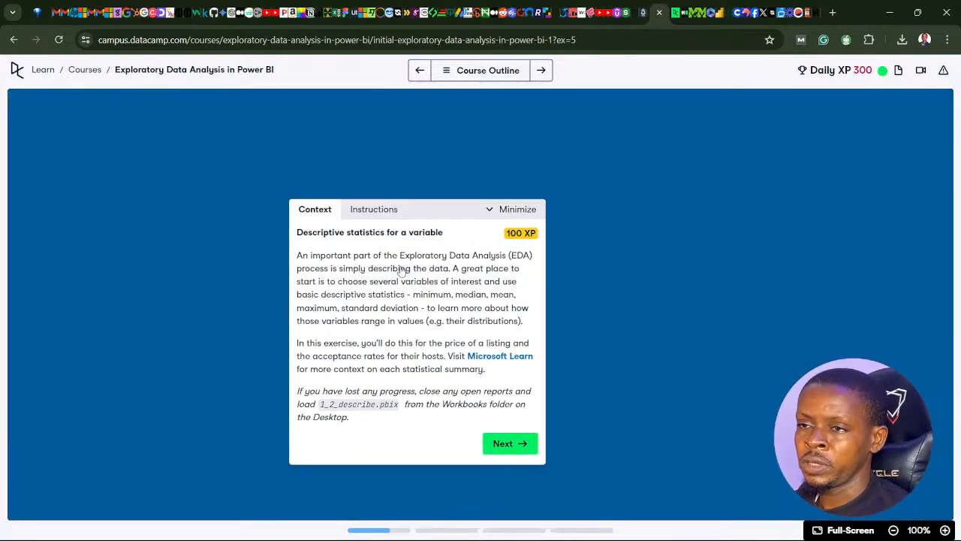
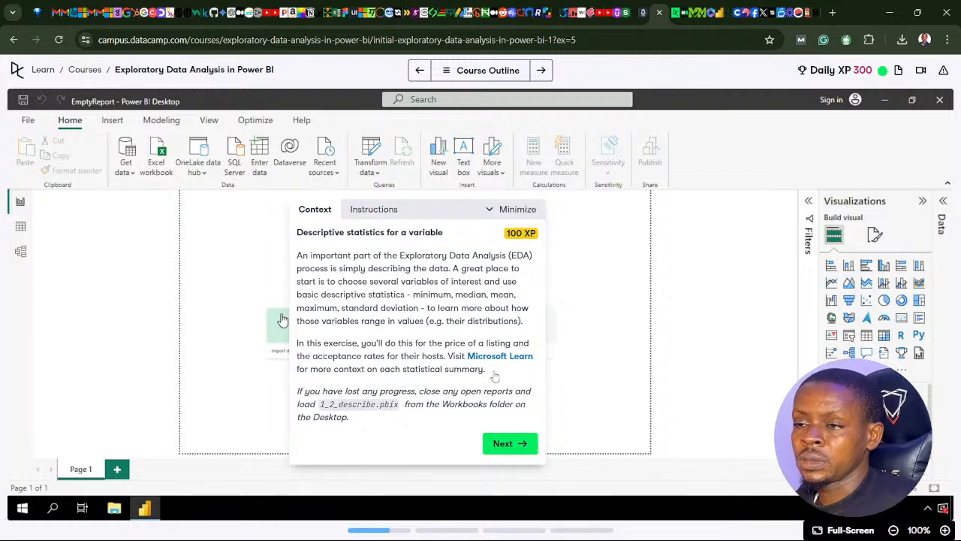
pyautogui.click(499, 444)
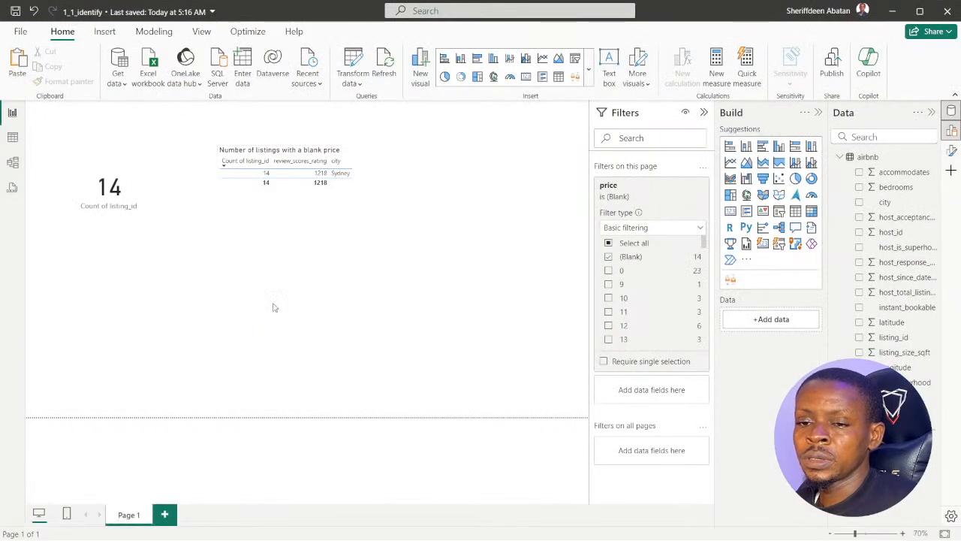
# In Power BI, add a new report page and name it "Describe".
pyautogui.click(164, 515)
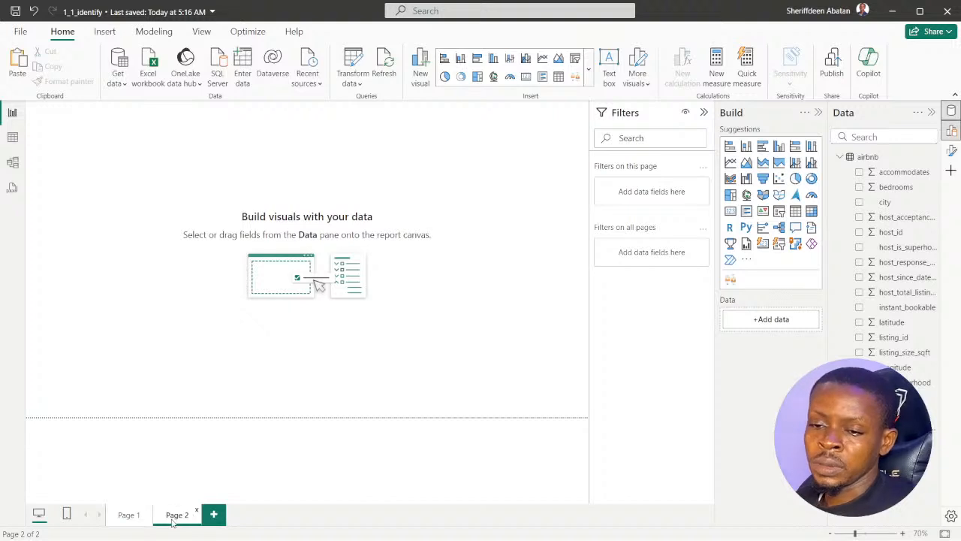
pyautogui.doubleClick(172, 520)
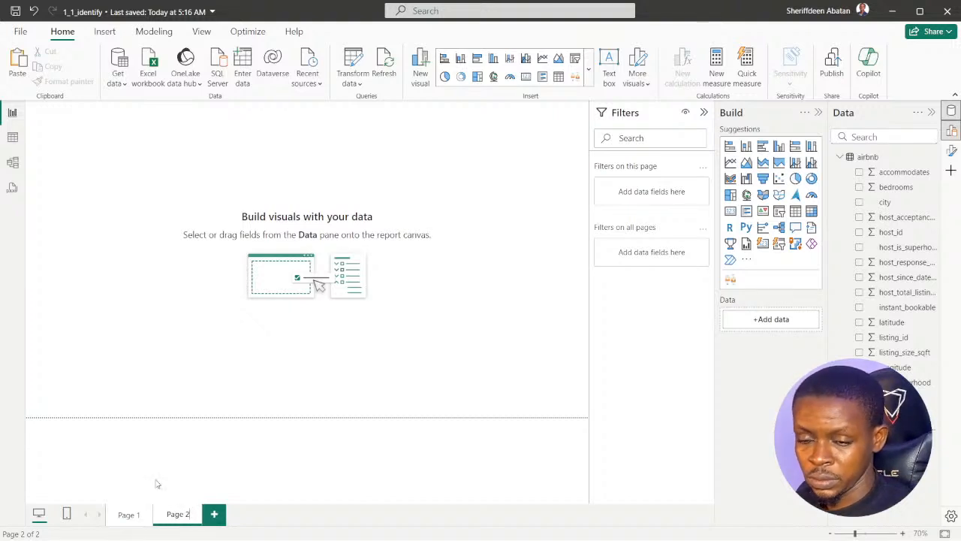
pyautogui.hotkey('ctrl', 'a')
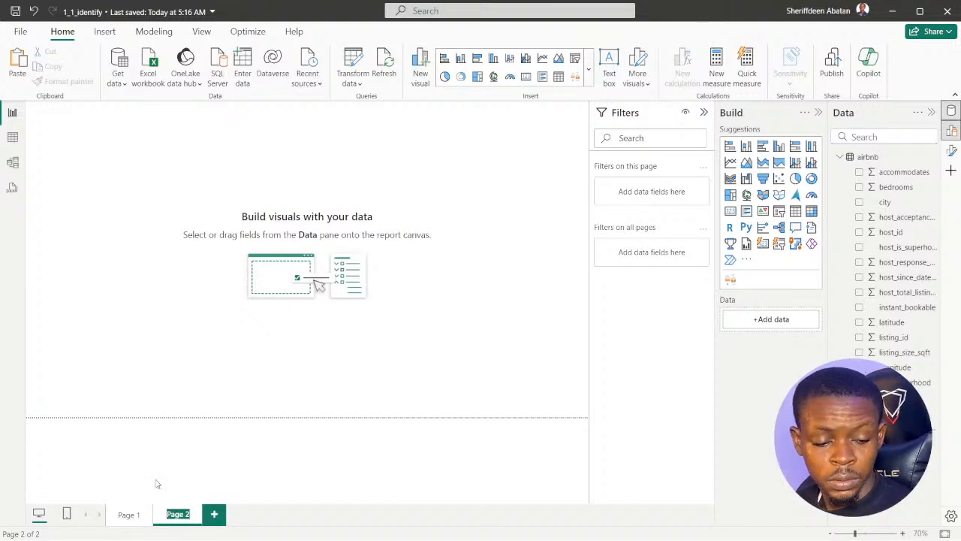
pyautogui.write('Descri')
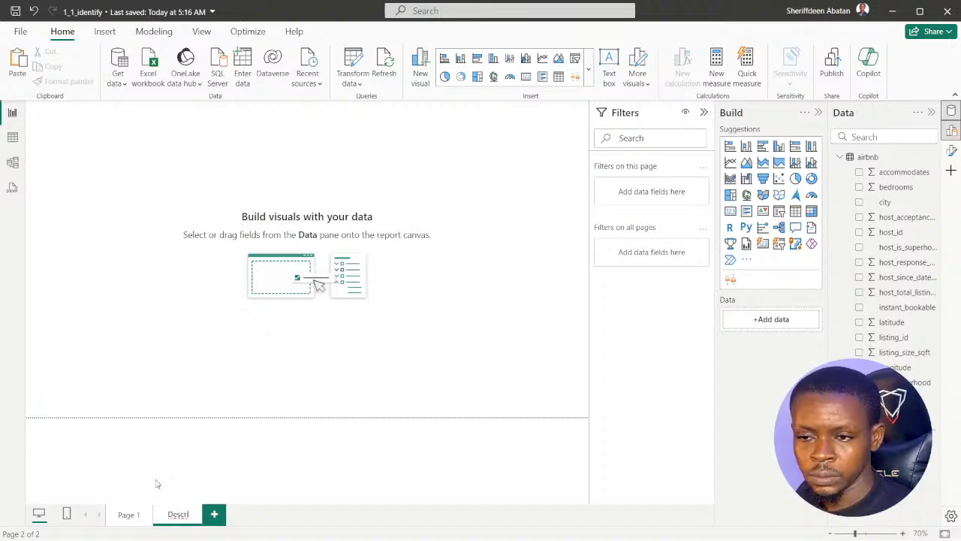
pyautogui.write('be')
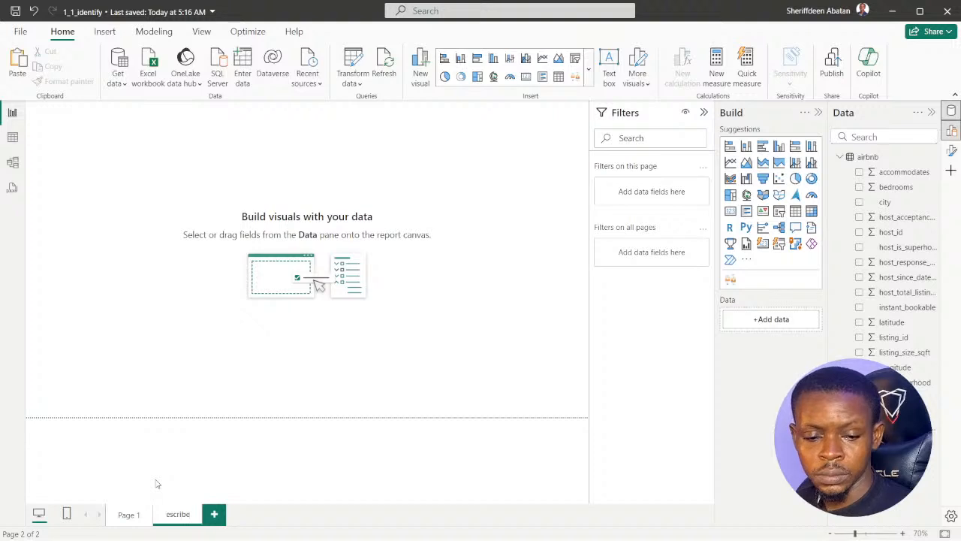
pyautogui.press('Return')
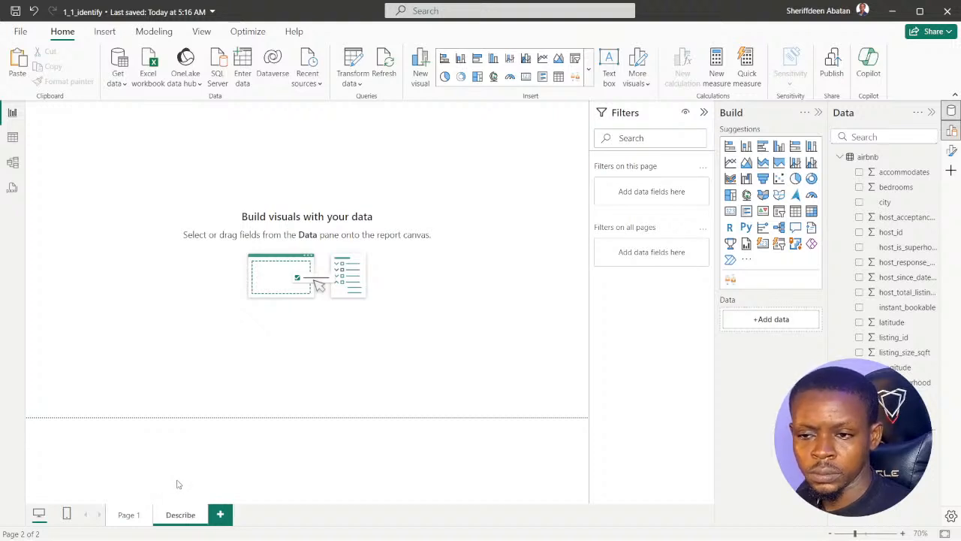
# Rename the report's first page as "Missing".
pyautogui.click(131, 515)
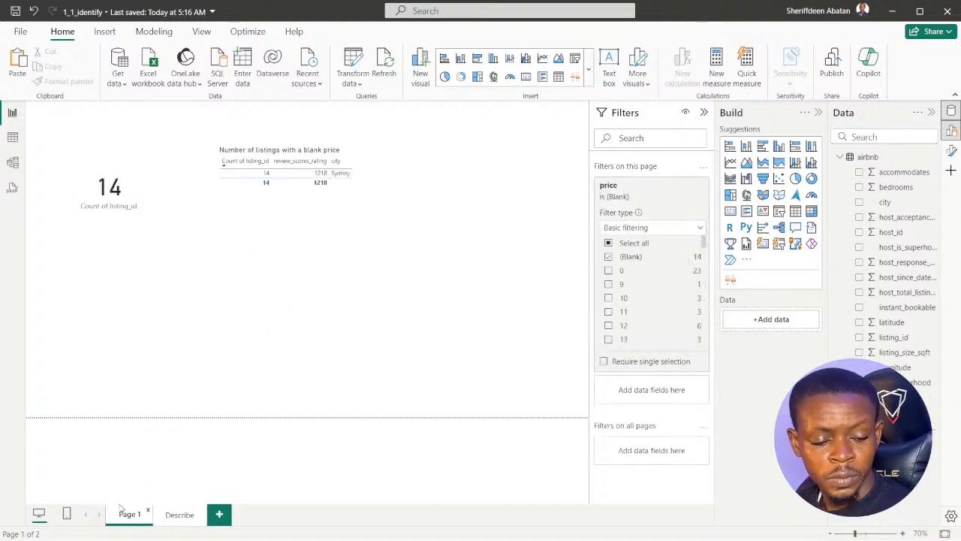
pyautogui.doubleClick(120, 508)
pyautogui.write('Miss')
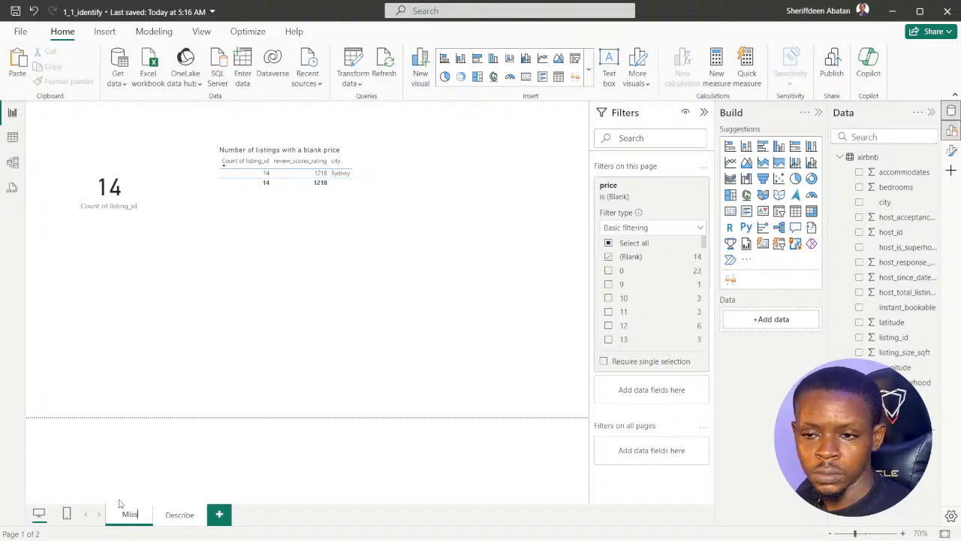
pyautogui.write('in')
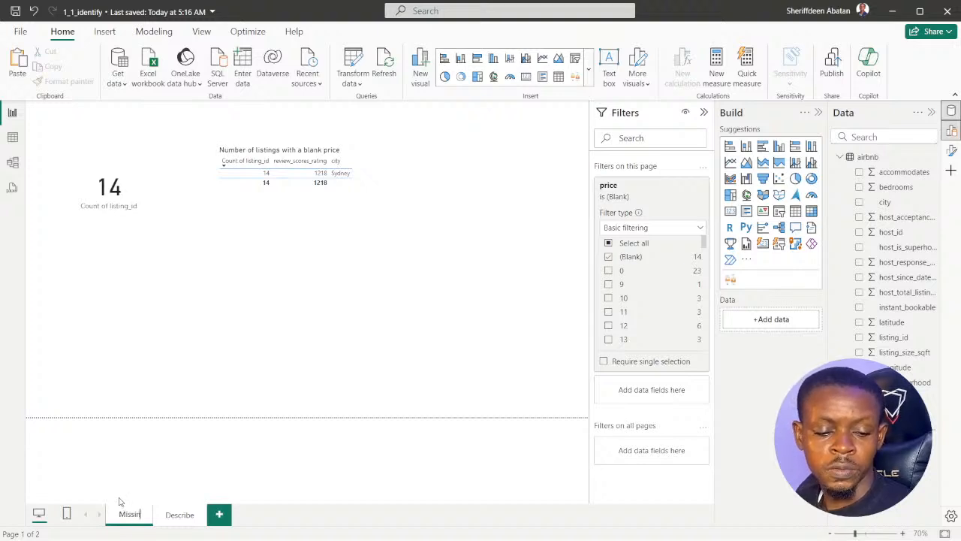
pyautogui.write('g')
pyautogui.press('Return')
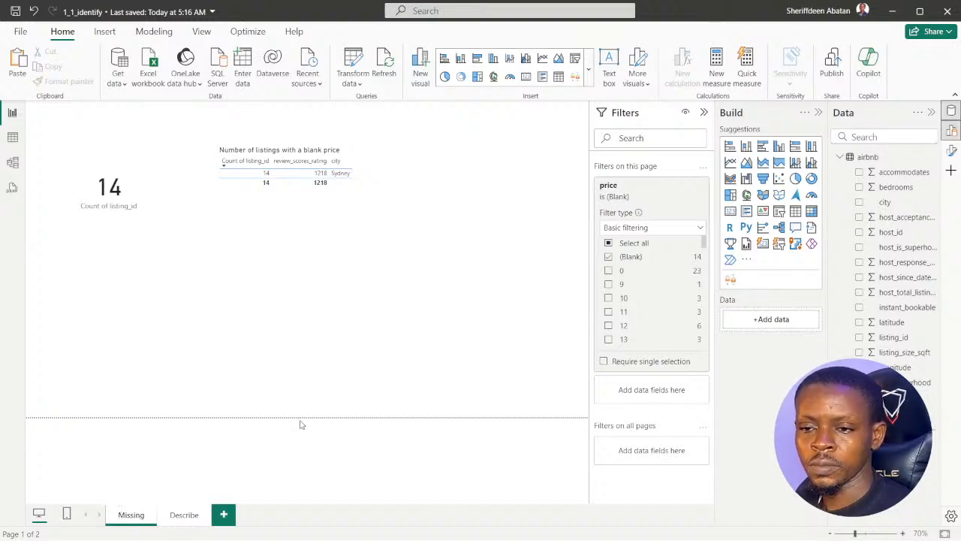
# Return to the Describe page, advance to DataCamp instruction 2 in Chrome, and switch back to Power BI.
pyautogui.click(184, 515)
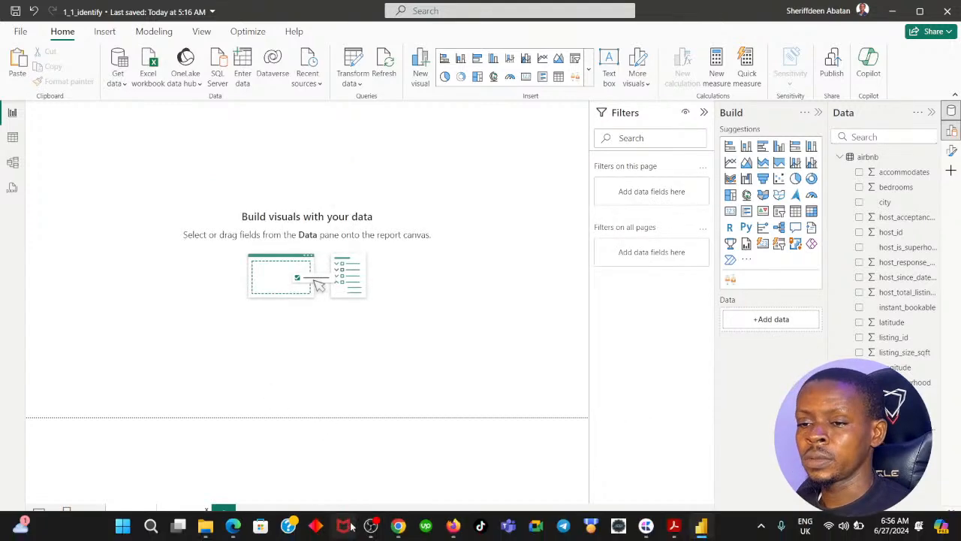
pyautogui.click(398, 526)
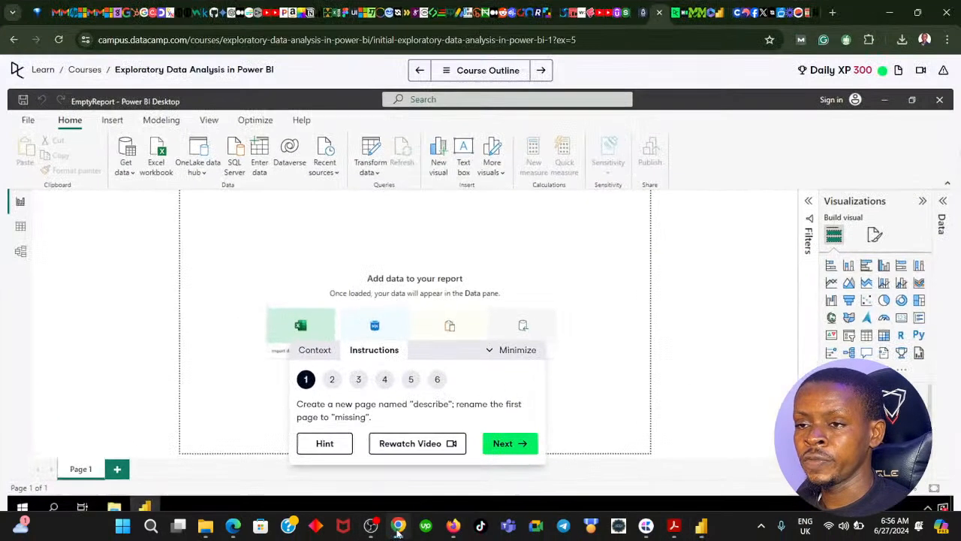
pyautogui.click(505, 444)
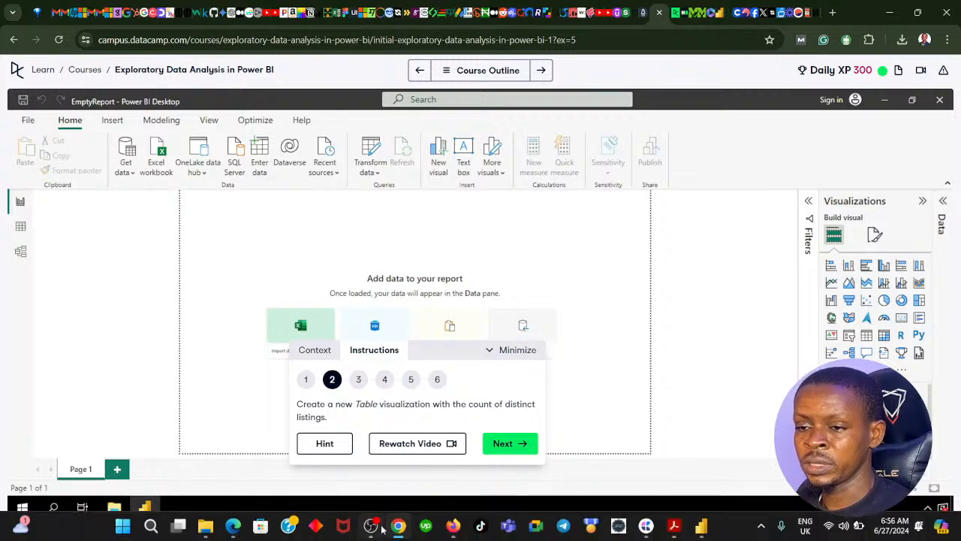
pyautogui.click(399, 526)
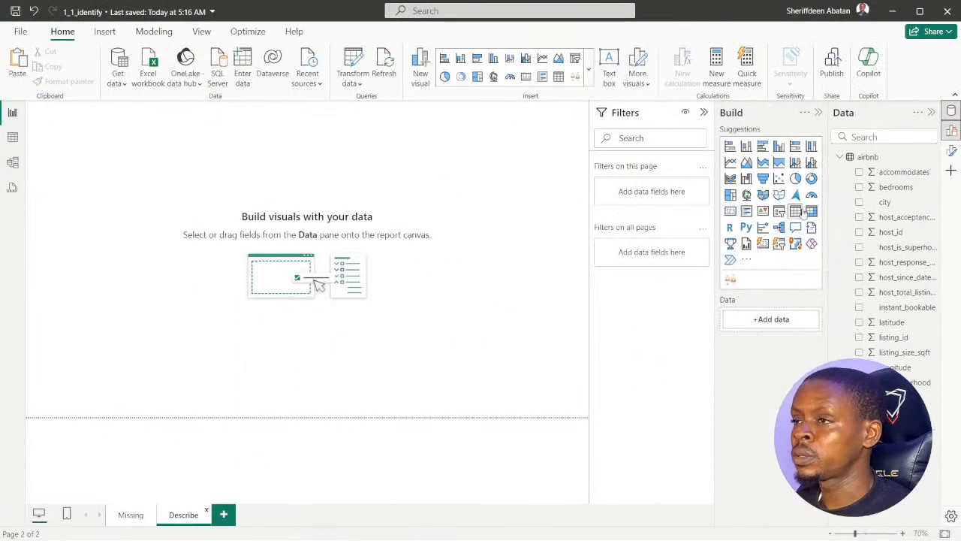
# Add a table visual to the Describe page, enlarge it to about 777 by 520, and place it near the page's upper middle.
pyautogui.click(797, 214)
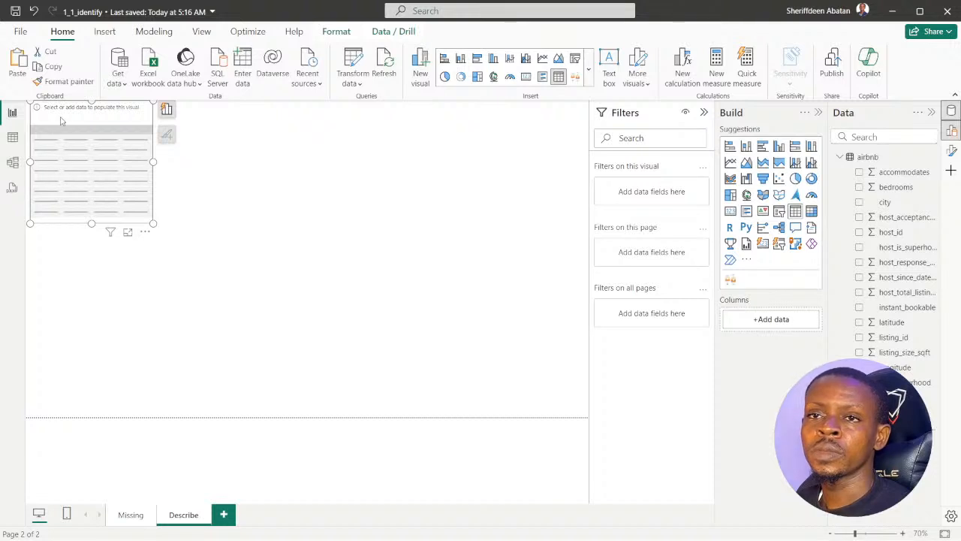
pyautogui.moveTo(63, 120); pyautogui.dragTo(172, 168)
pyautogui.moveTo(262, 270); pyautogui.dragTo(481, 375)
pyautogui.moveTo(329, 177); pyautogui.dragTo(313, 148)
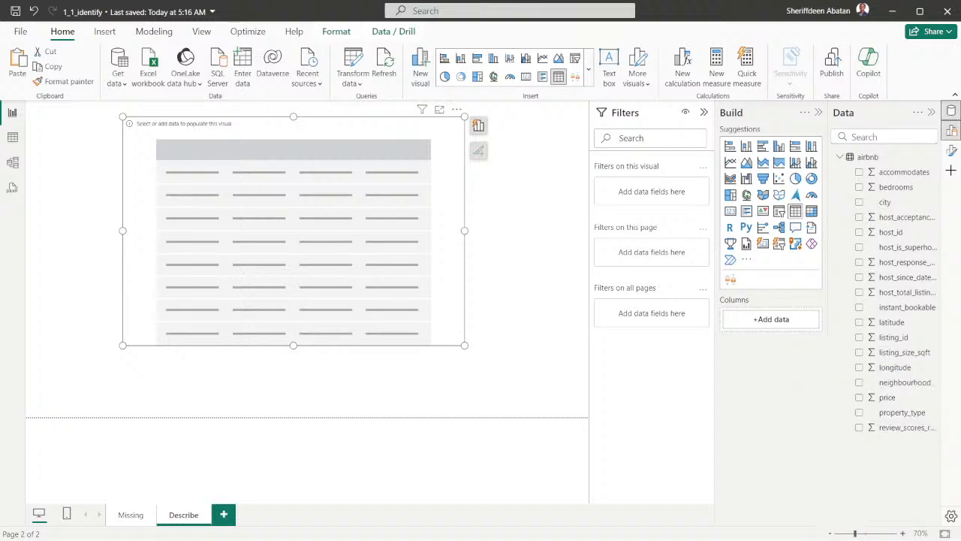
# Add listing_id to the table visual and summarize it by Count (Distinct).
pyautogui.click(859, 338)
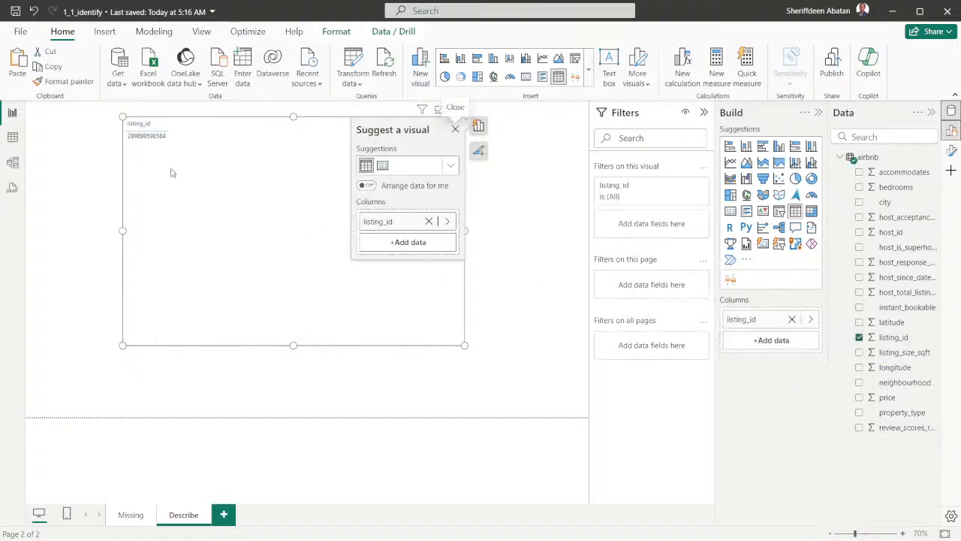
pyautogui.click(810, 319)
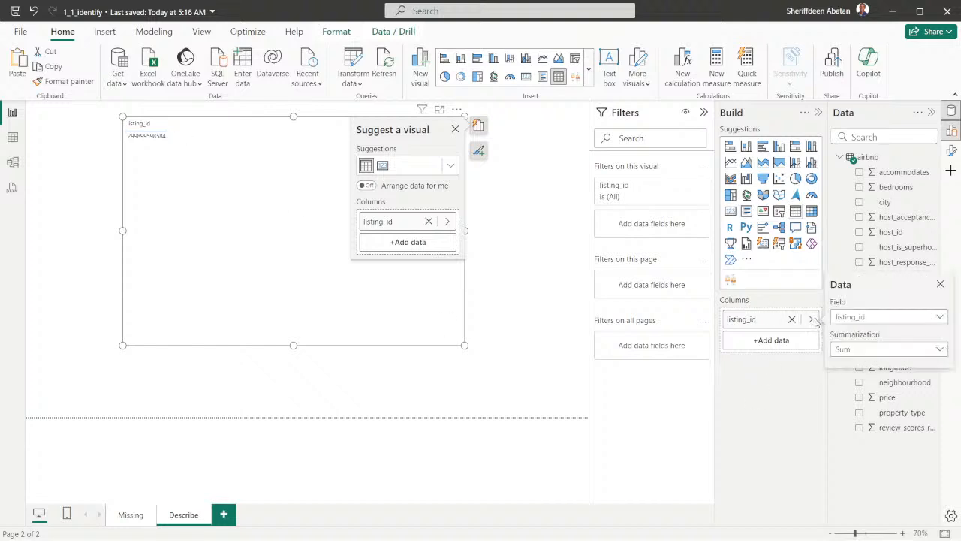
pyautogui.click(939, 351)
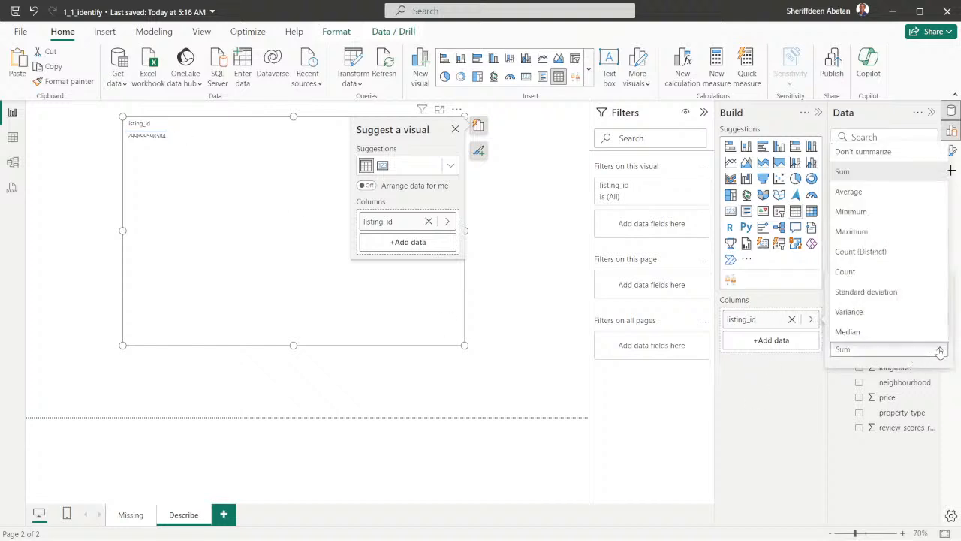
pyautogui.click(866, 254)
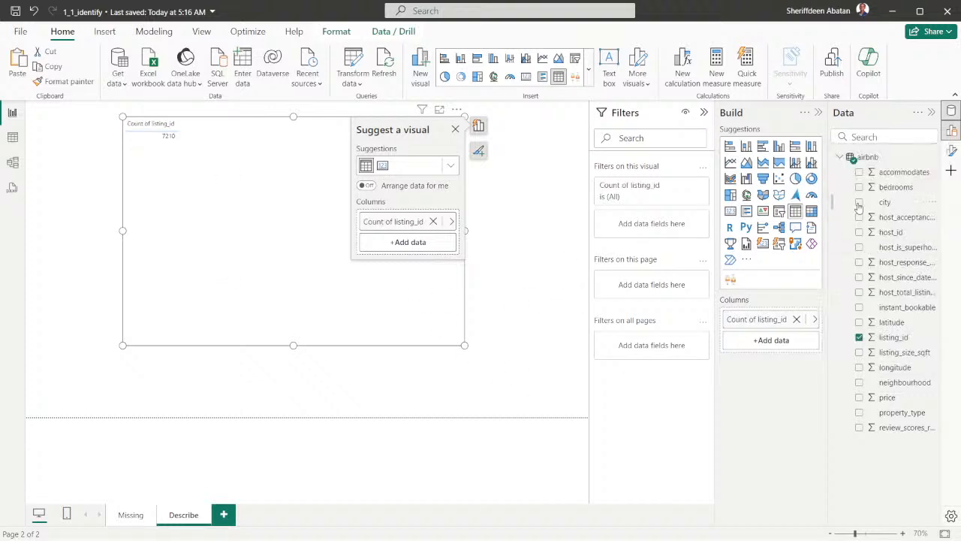
# Format the table visual's values as bold with font size 23.
pyautogui.click(951, 151)
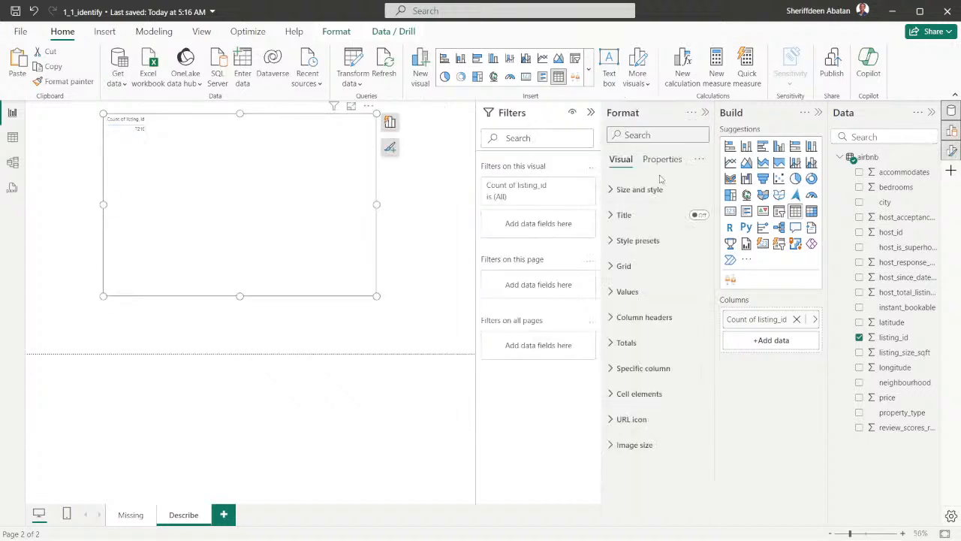
pyautogui.click(607, 190)
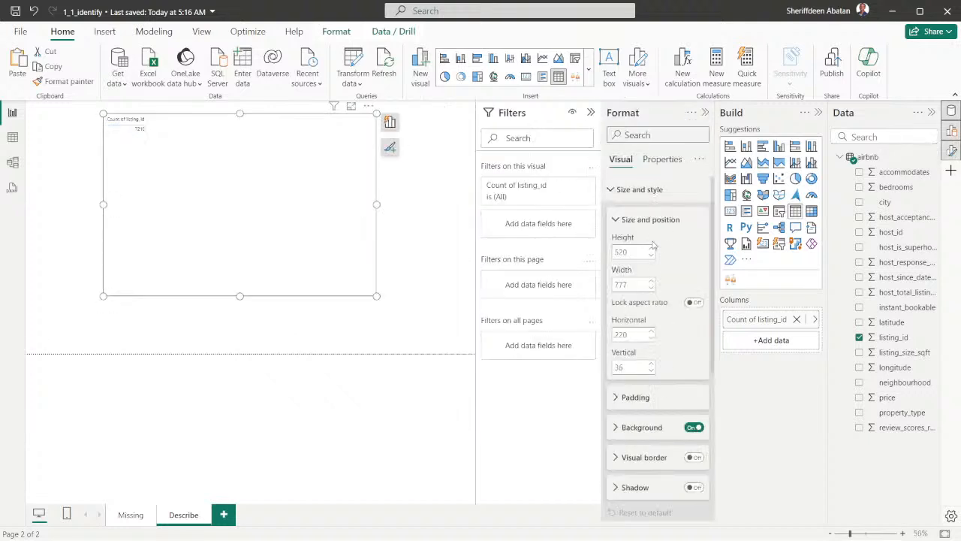
pyautogui.click(613, 195)
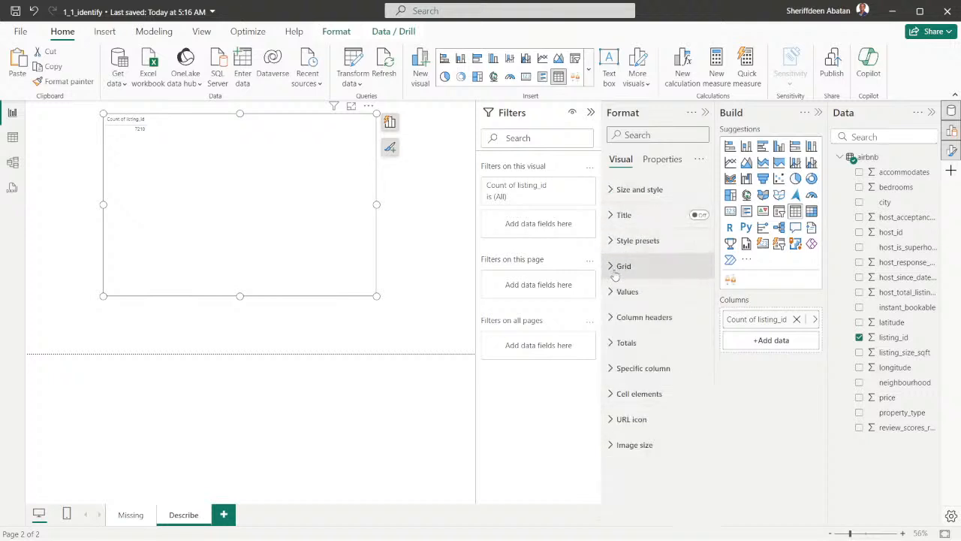
pyautogui.doubleClick(197, 127)
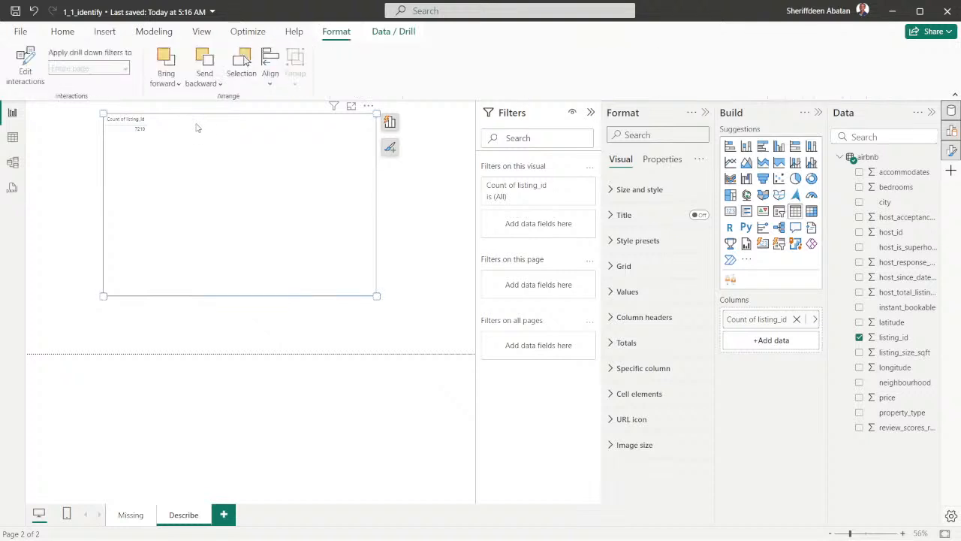
pyautogui.click(63, 31)
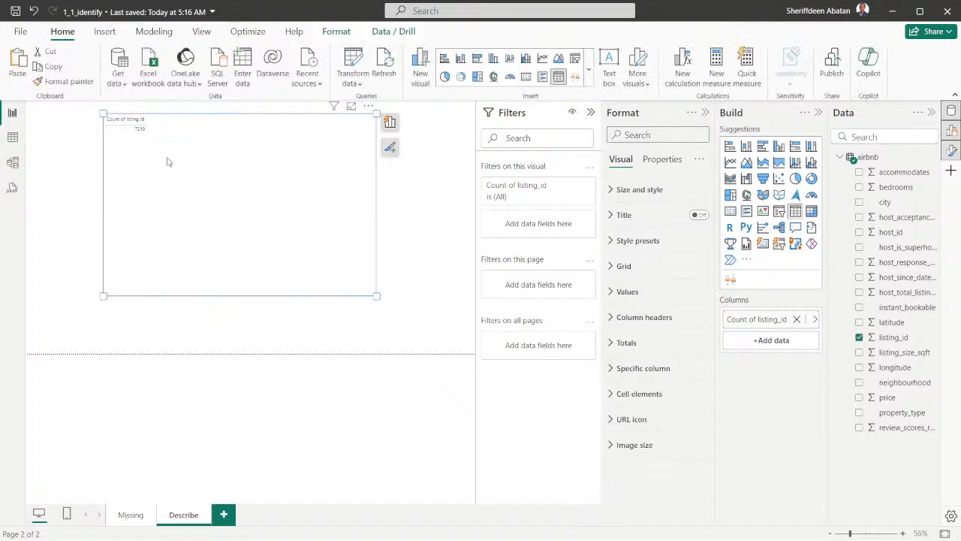
pyautogui.click(652, 291)
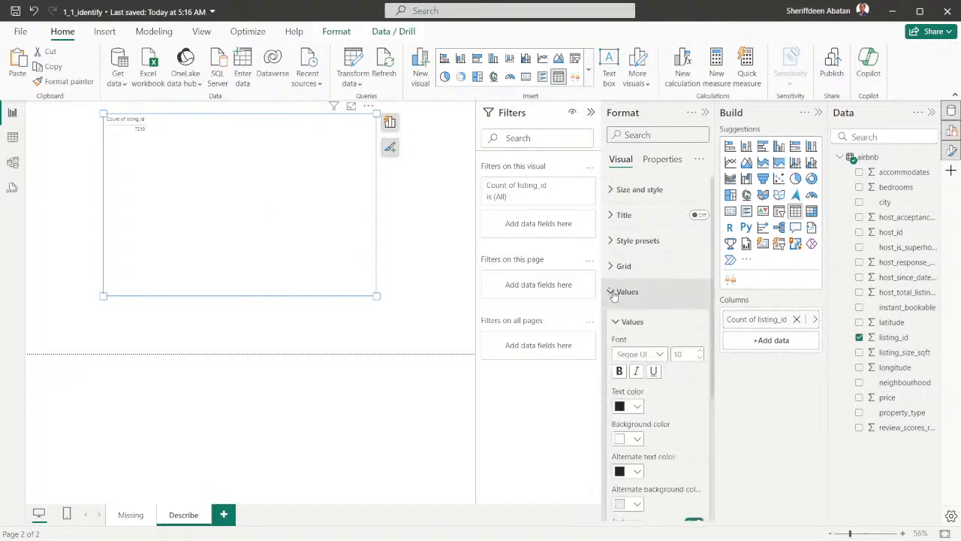
pyautogui.click(700, 353)
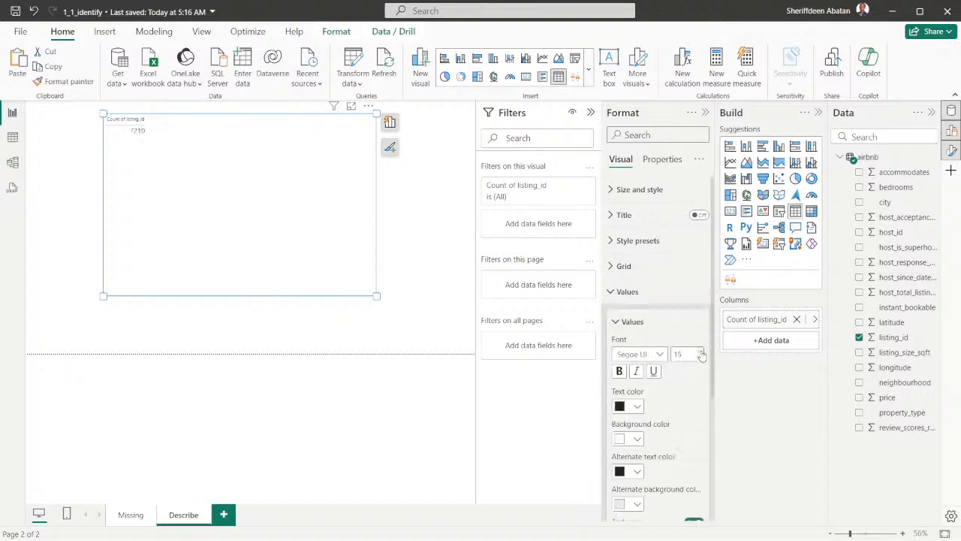
pyautogui.click(620, 371)
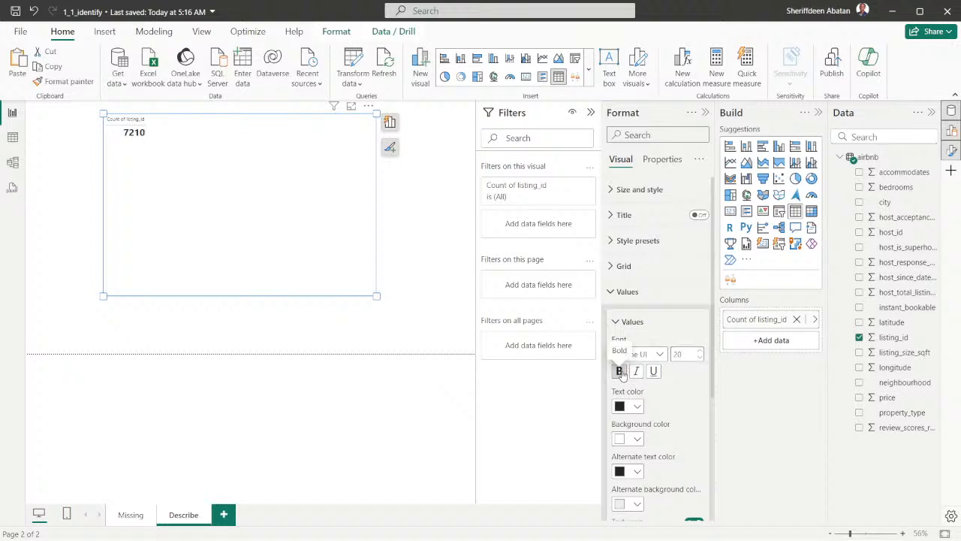
pyautogui.click(700, 355)
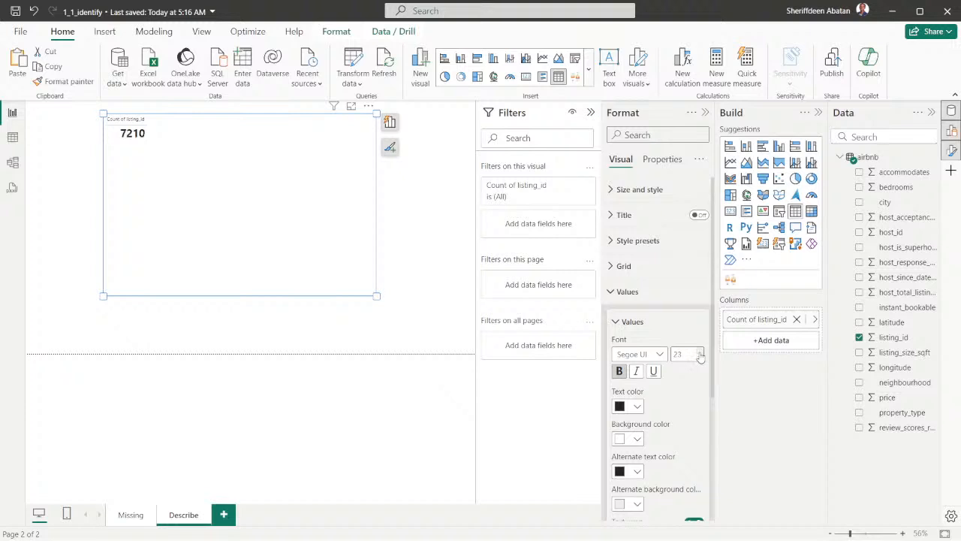
pyautogui.click(616, 322)
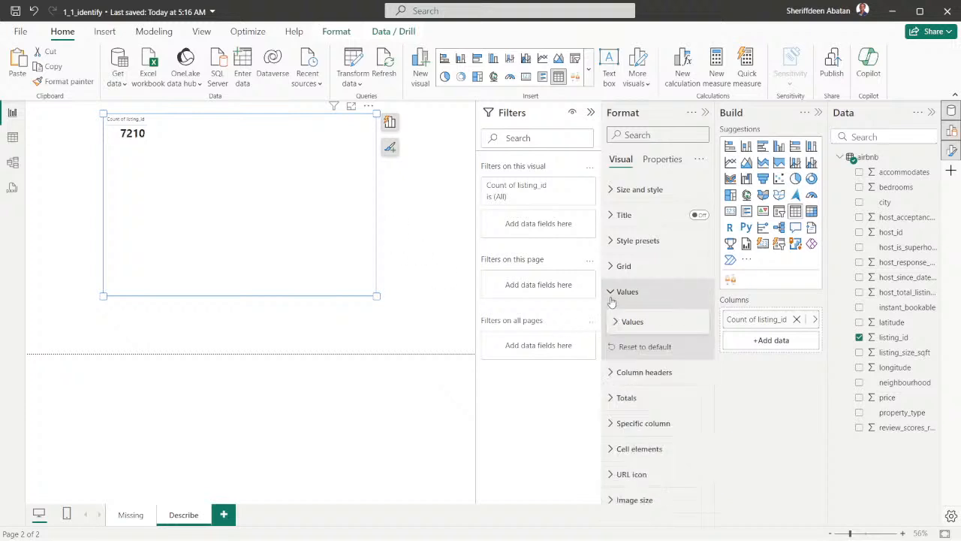
pyautogui.click(612, 296)
# Set the table's column header font size to 14 and close the visual formatting and building panes.
pyautogui.click(612, 317)
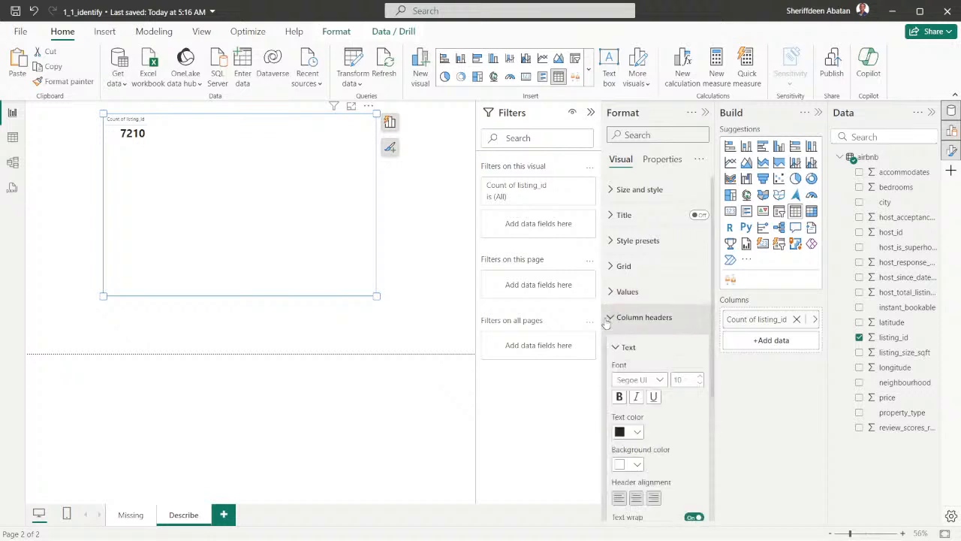
pyautogui.click(699, 376)
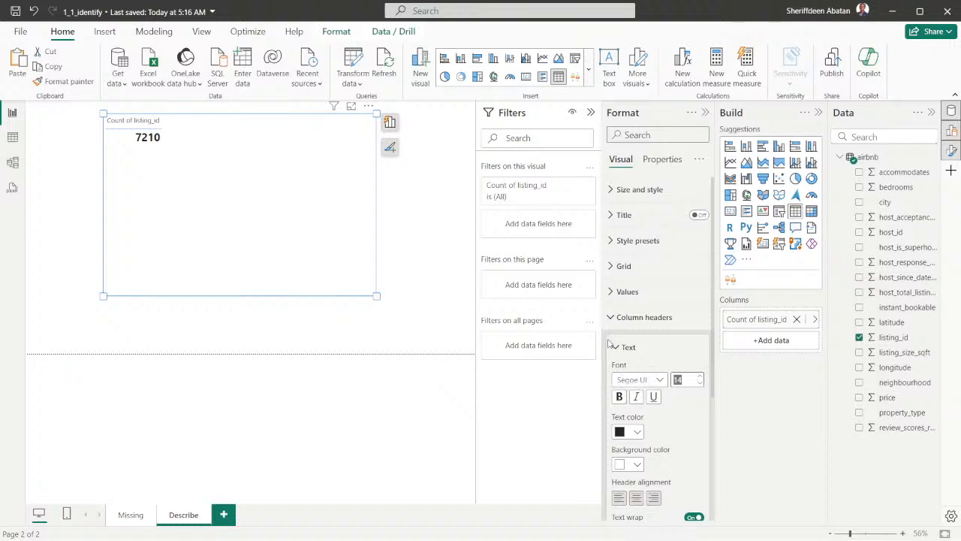
pyautogui.click(617, 349)
pyautogui.click(612, 317)
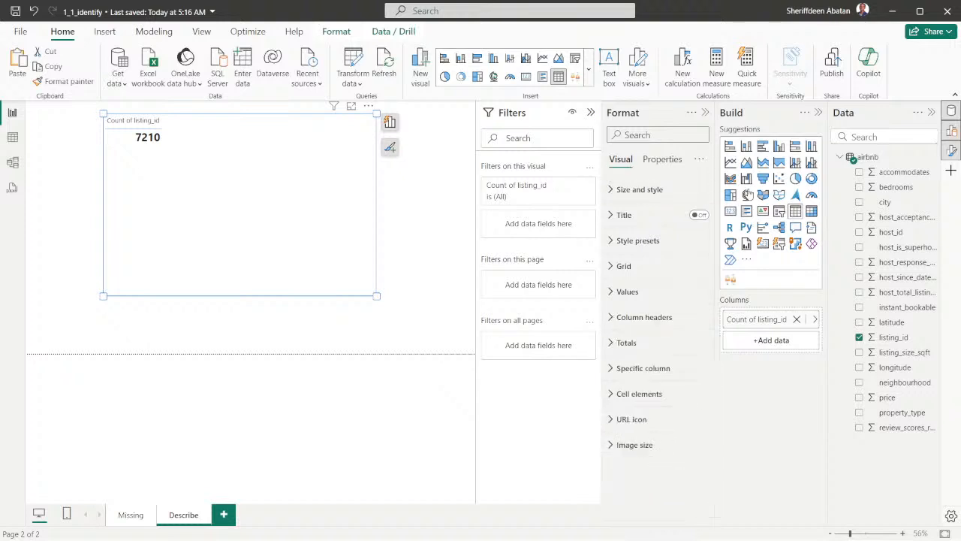
pyautogui.click(952, 150)
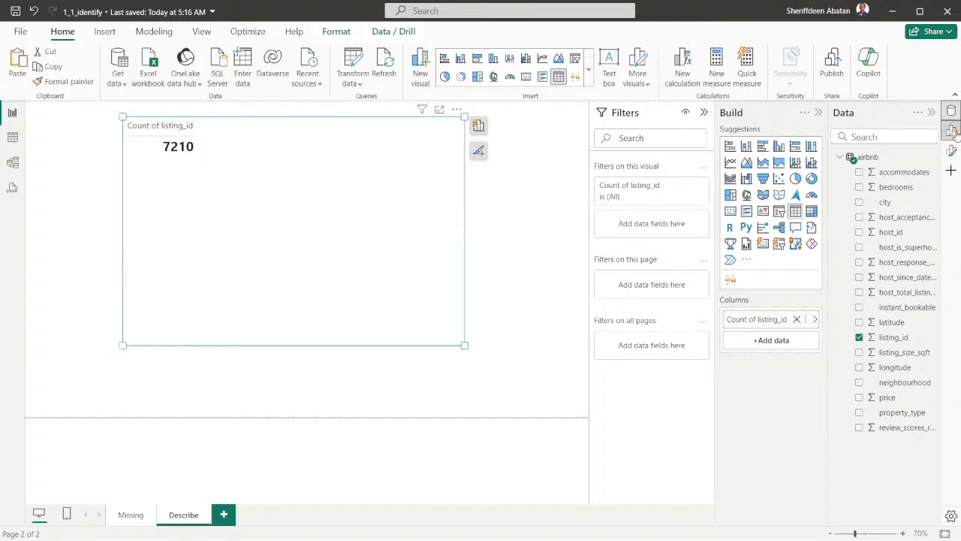
pyautogui.click(952, 132)
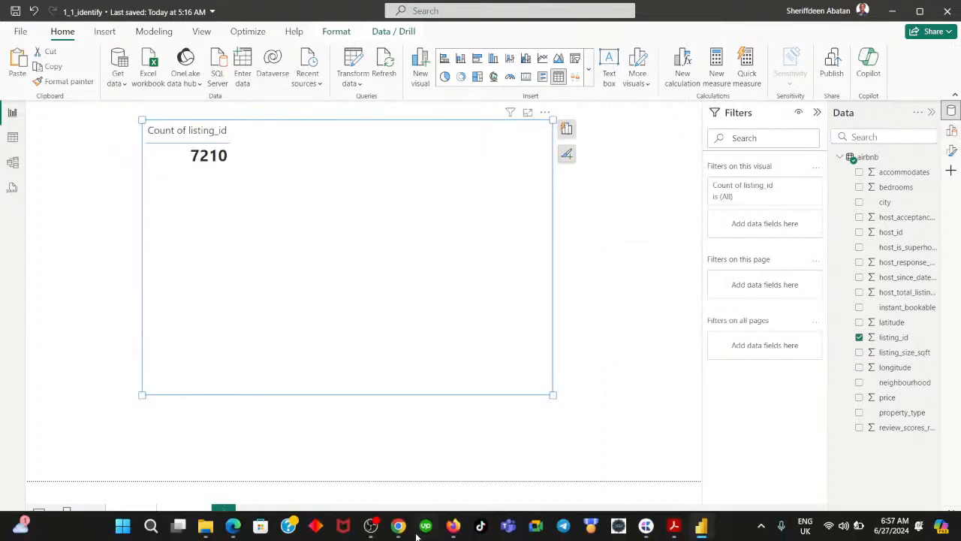
# Advance to DataCamp instruction 3 in Chrome and switch back to Power BI.
pyautogui.click(398, 531)
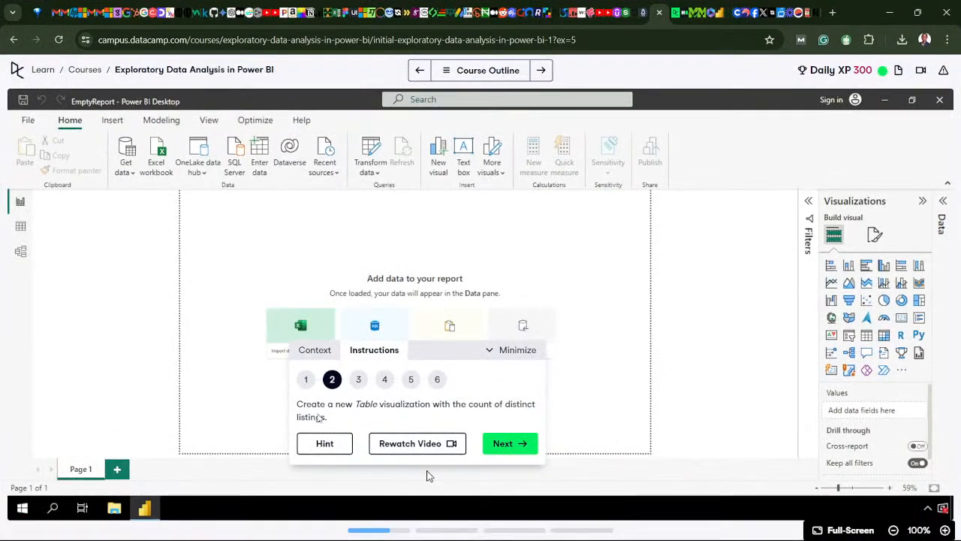
pyautogui.click(510, 449)
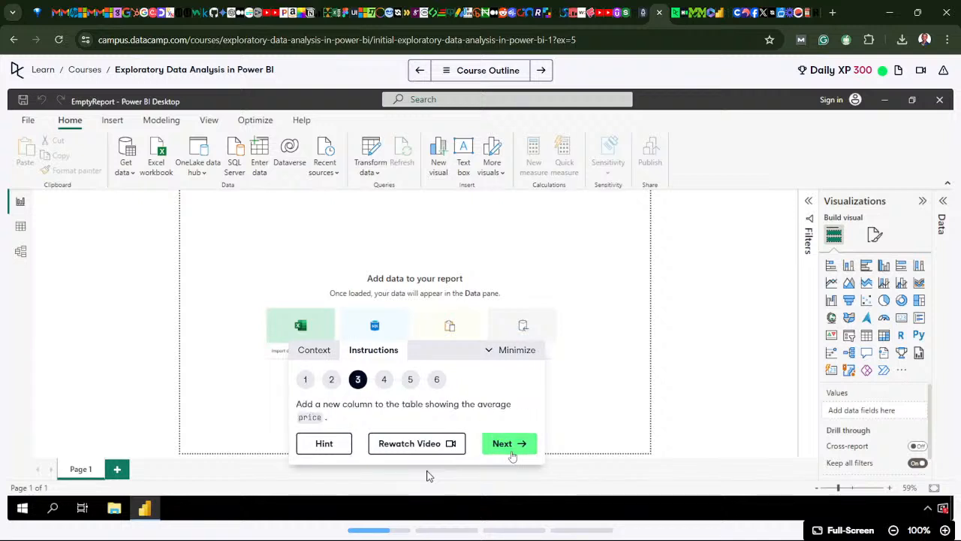
pyautogui.hotkey('alt', 'Tab')
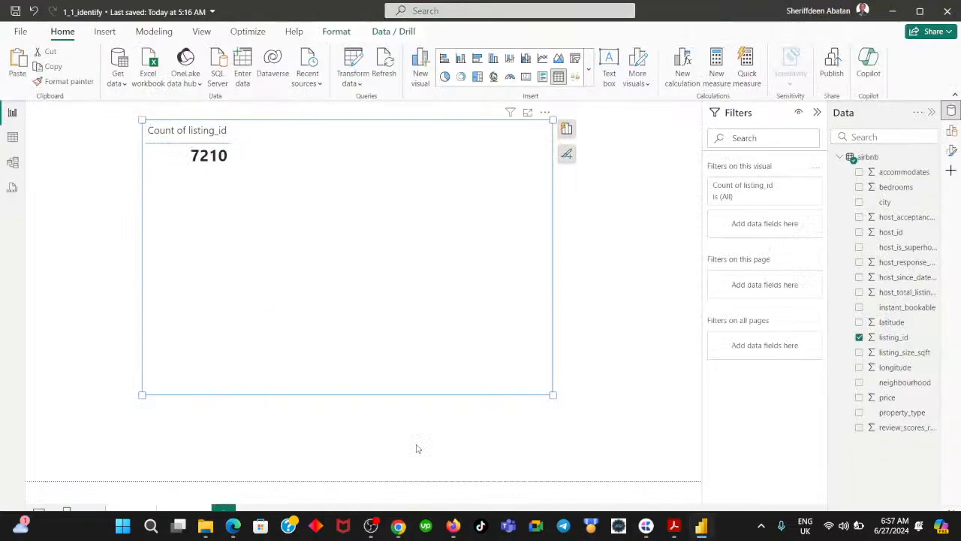
# Add price to the table visual and summarize it by Average.
pyautogui.click(859, 398)
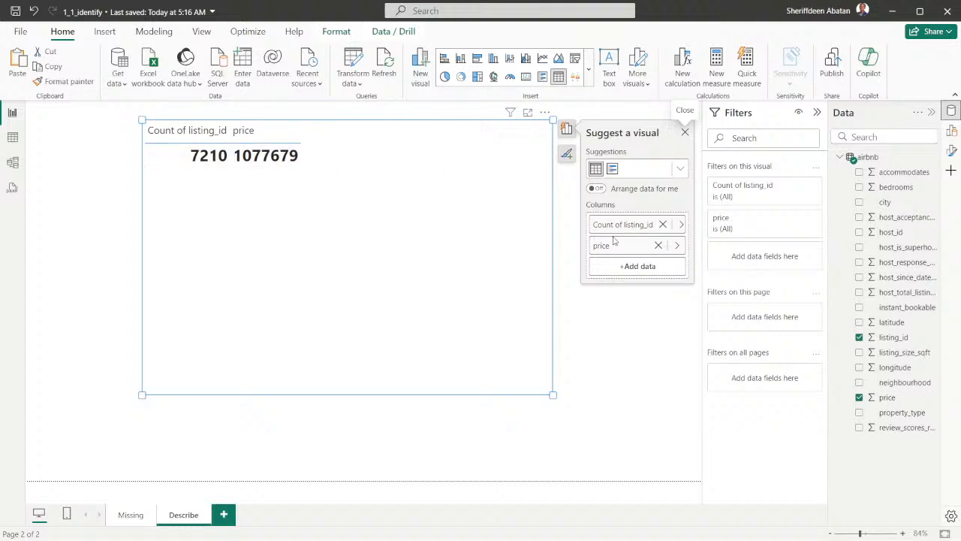
pyautogui.click(677, 245)
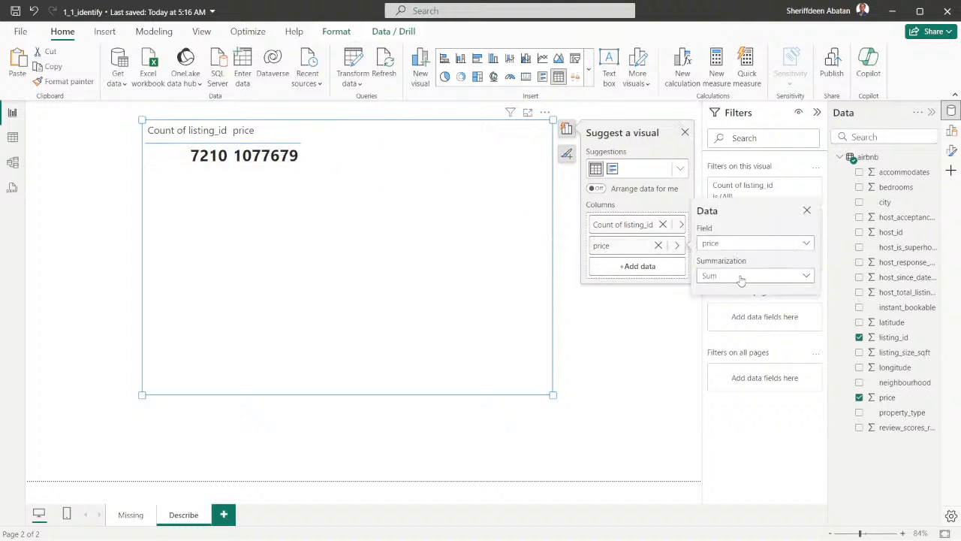
pyautogui.click(806, 278)
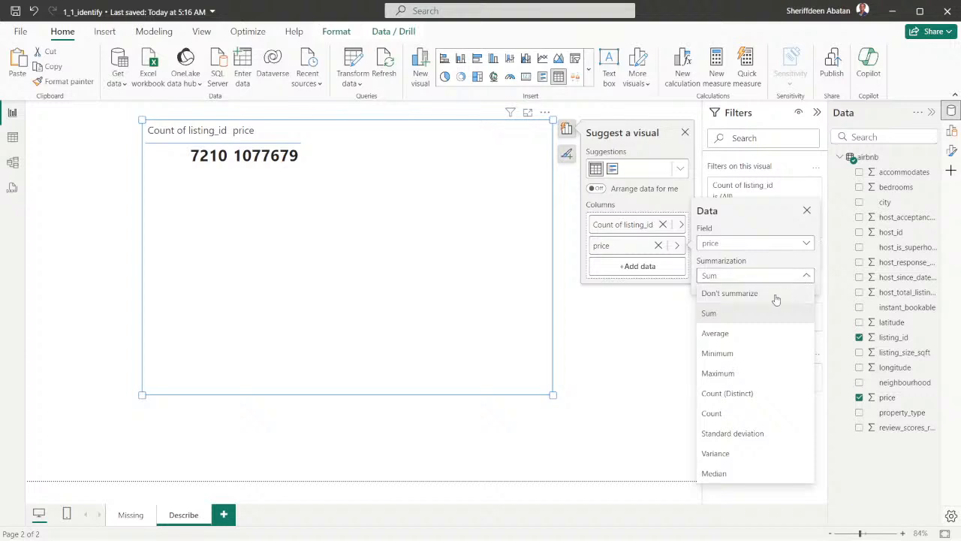
pyautogui.click(717, 335)
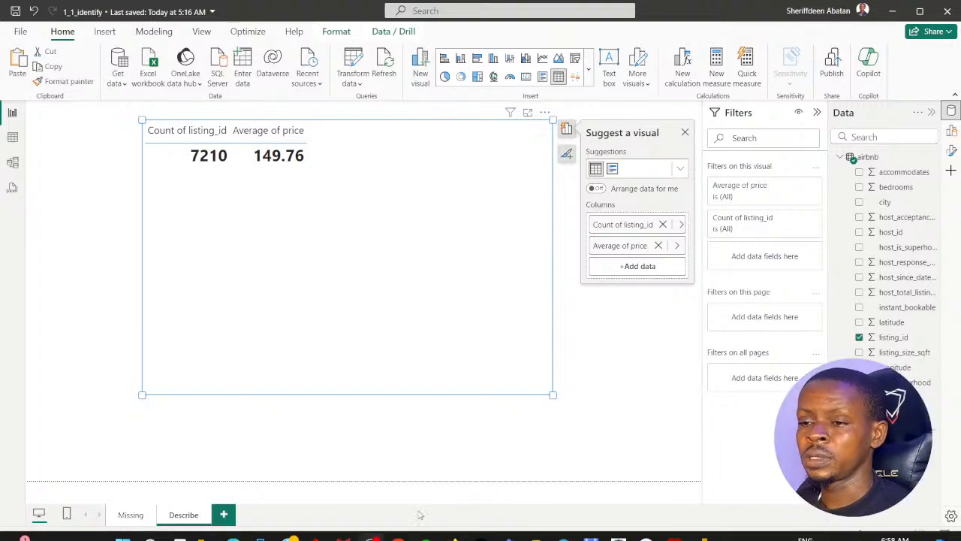
# Advance to DataCamp instruction 4 in Chrome and return to the Power BI report.
pyautogui.click(398, 526)
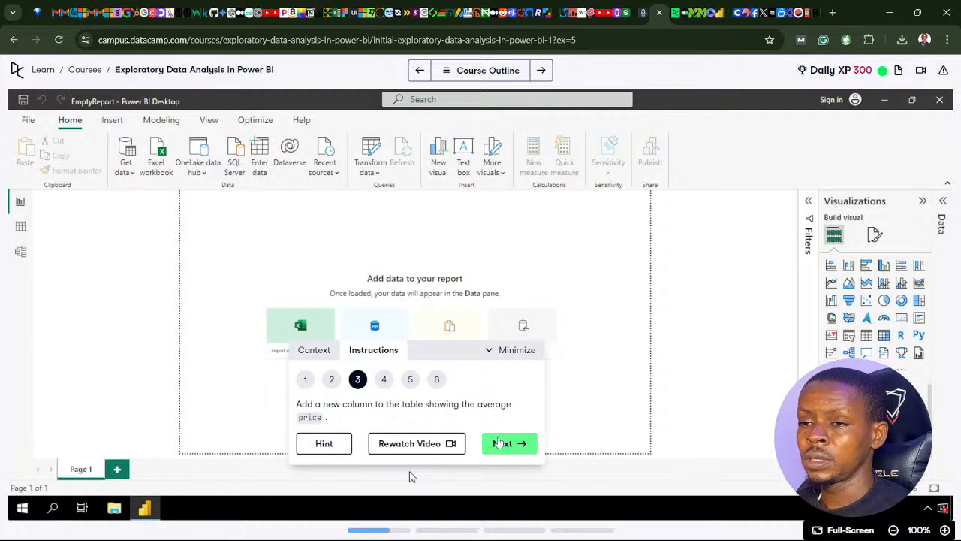
pyautogui.click(500, 443)
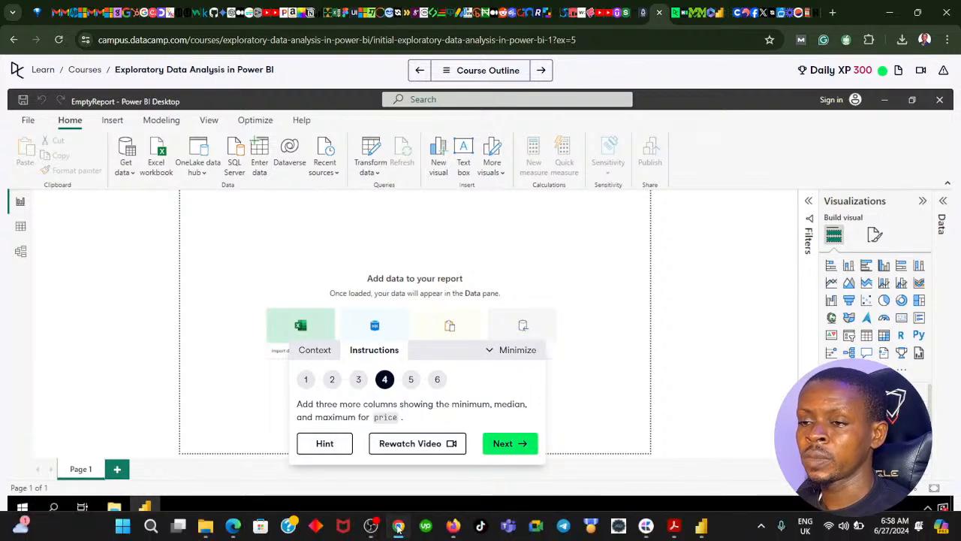
pyautogui.click(399, 526)
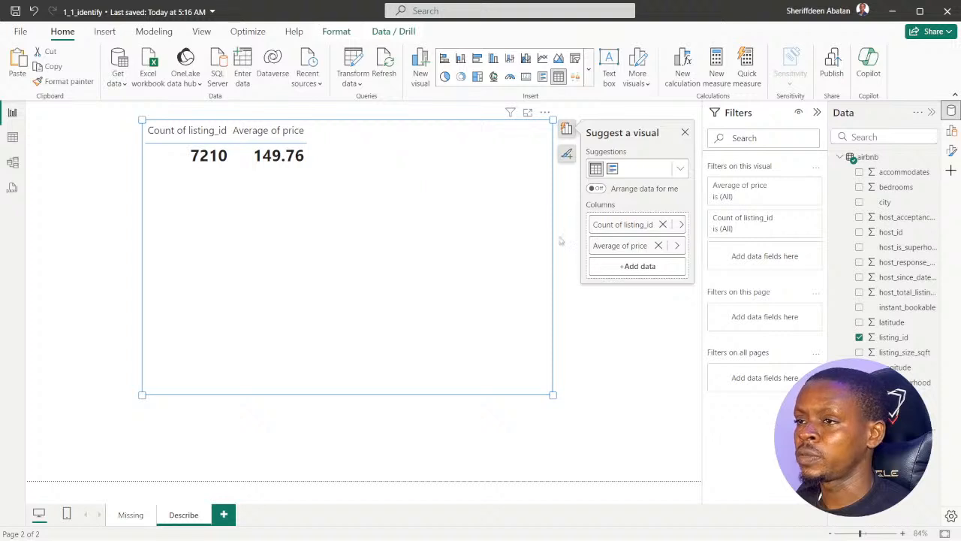
# Add the price field to the table visual three more times, after the Average of price column.
pyautogui.click(622, 268)
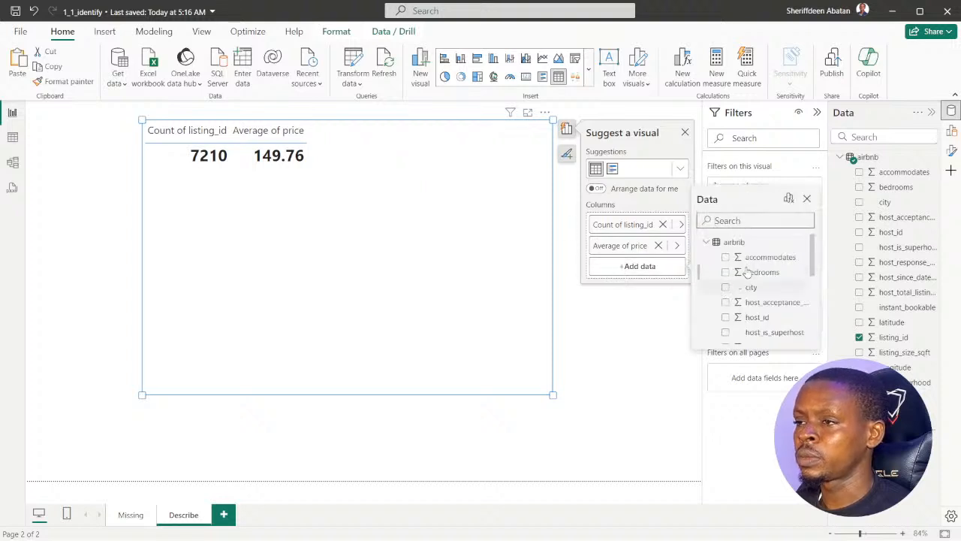
pyautogui.scroll(-5, 747, 274)
pyautogui.click(726, 305)
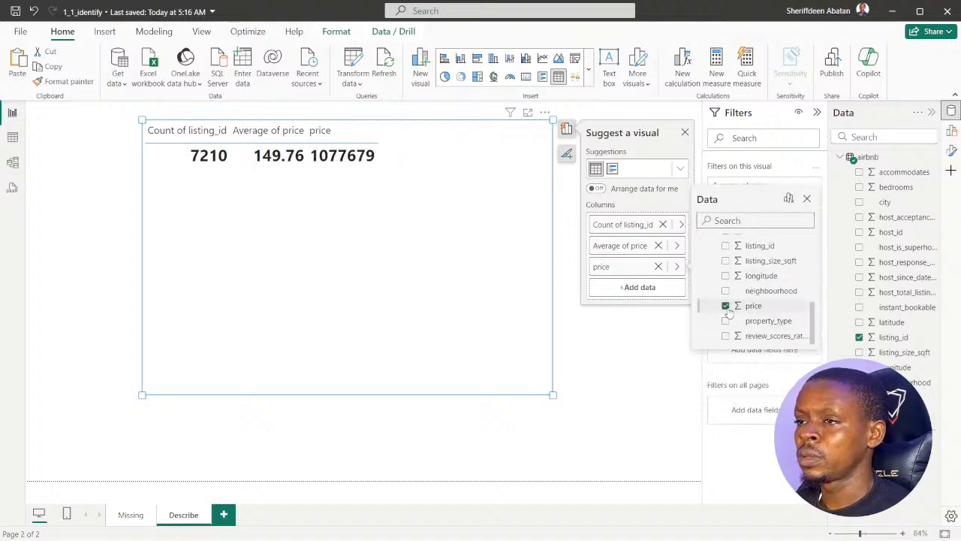
pyautogui.click(622, 292)
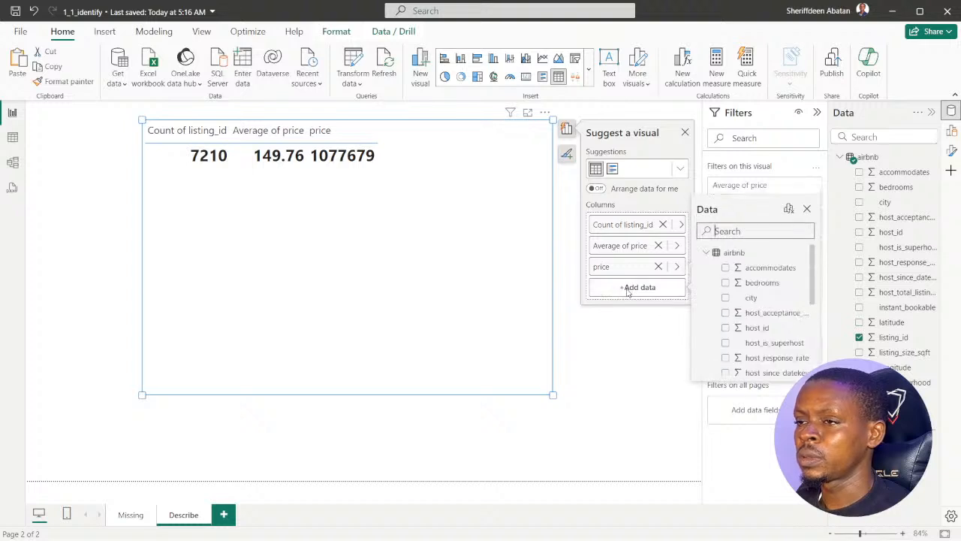
pyautogui.scroll(-5, 736, 301)
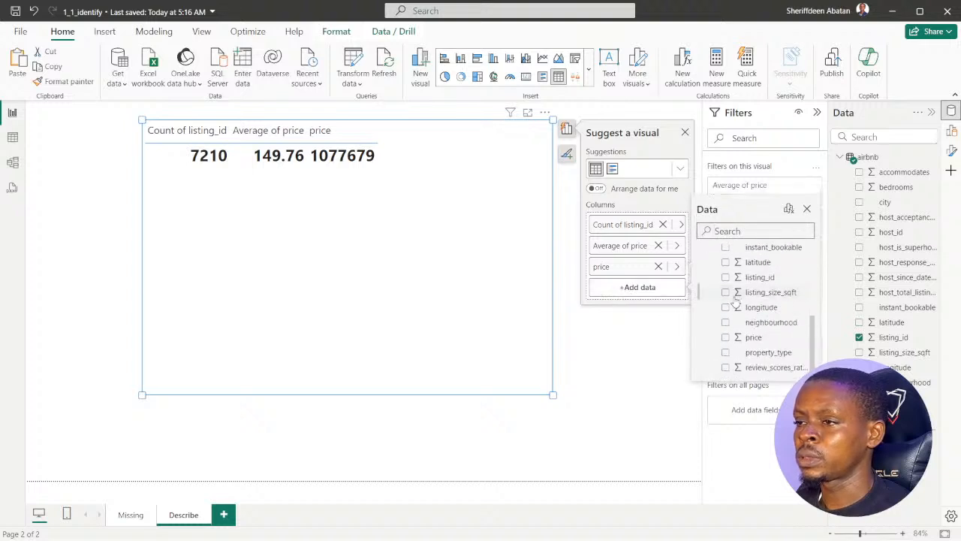
pyautogui.click(725, 338)
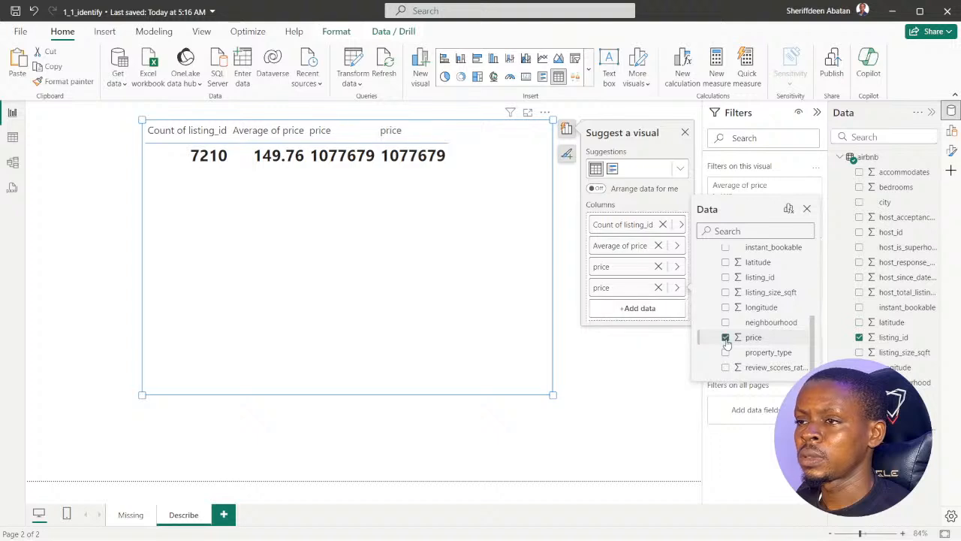
pyautogui.click(622, 309)
pyautogui.scroll(-5, 710, 330)
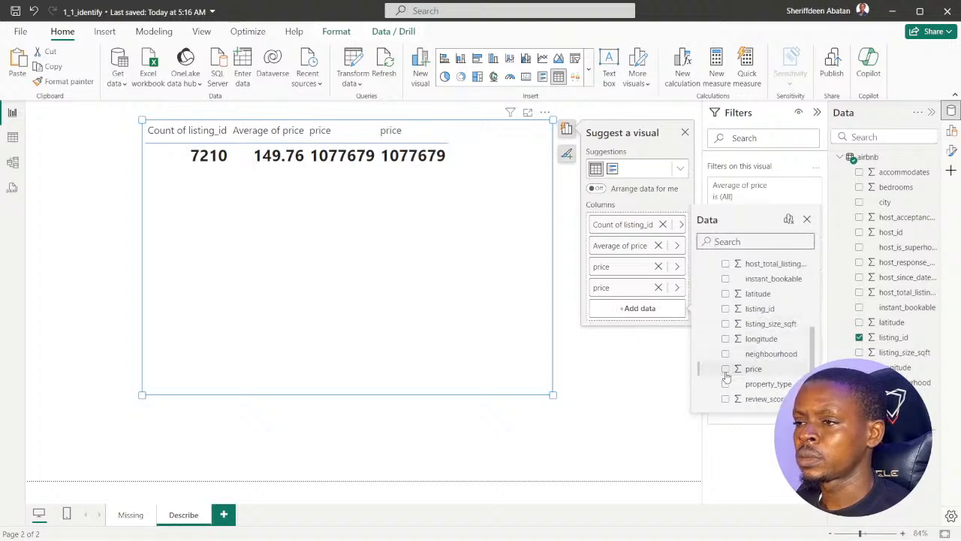
pyautogui.click(726, 370)
pyautogui.click(514, 259)
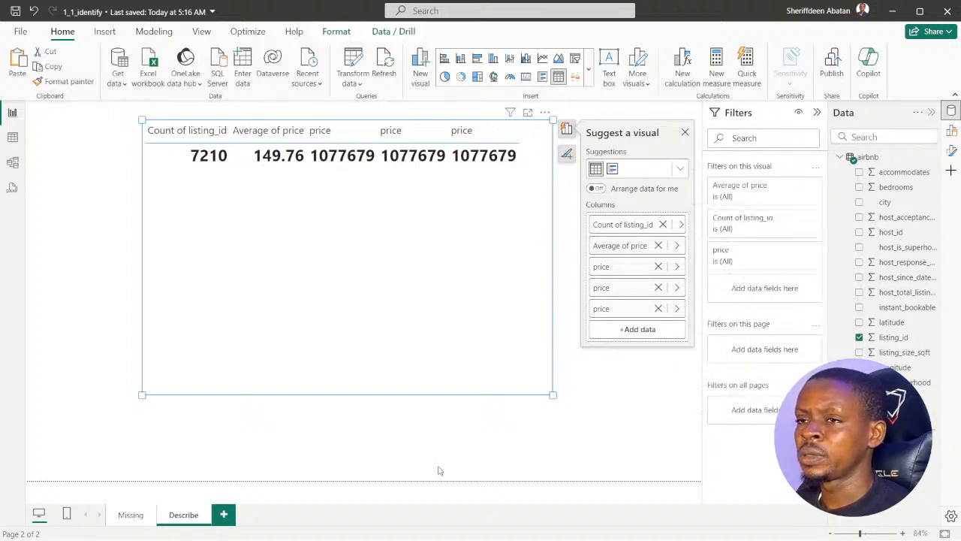
# Check the DataCamp instruction in Chrome, return to Power BI and summarize the first unsummarized price column by Minimum.
pyautogui.click(399, 526)
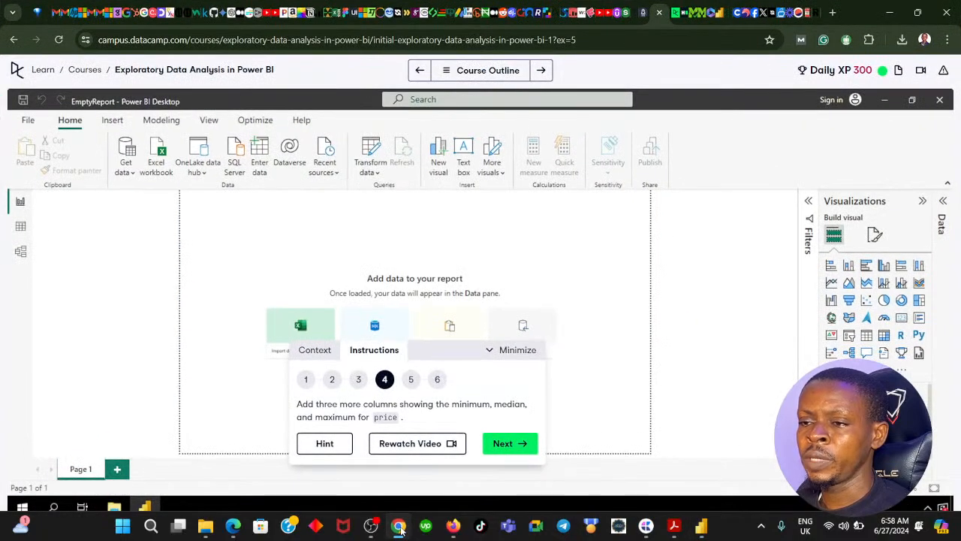
pyautogui.click(399, 526)
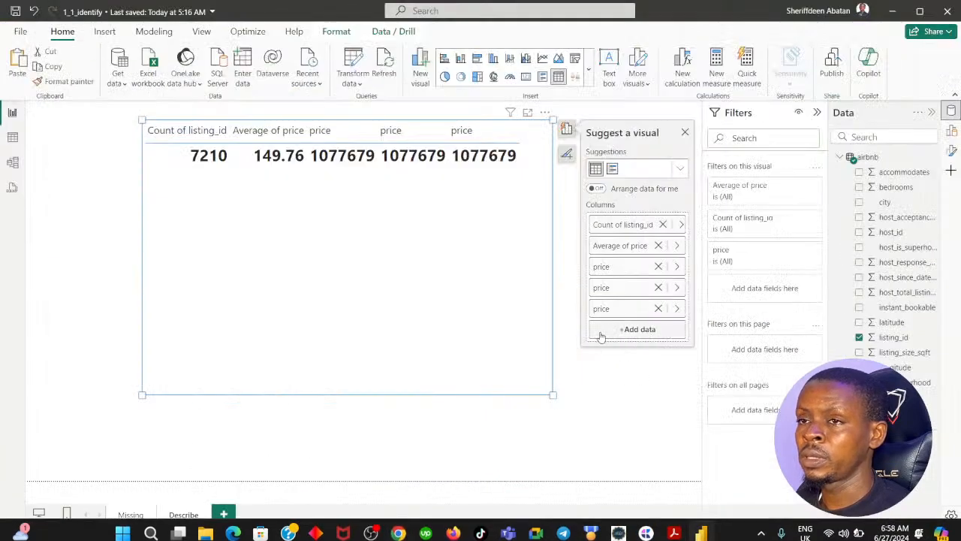
pyautogui.click(677, 268)
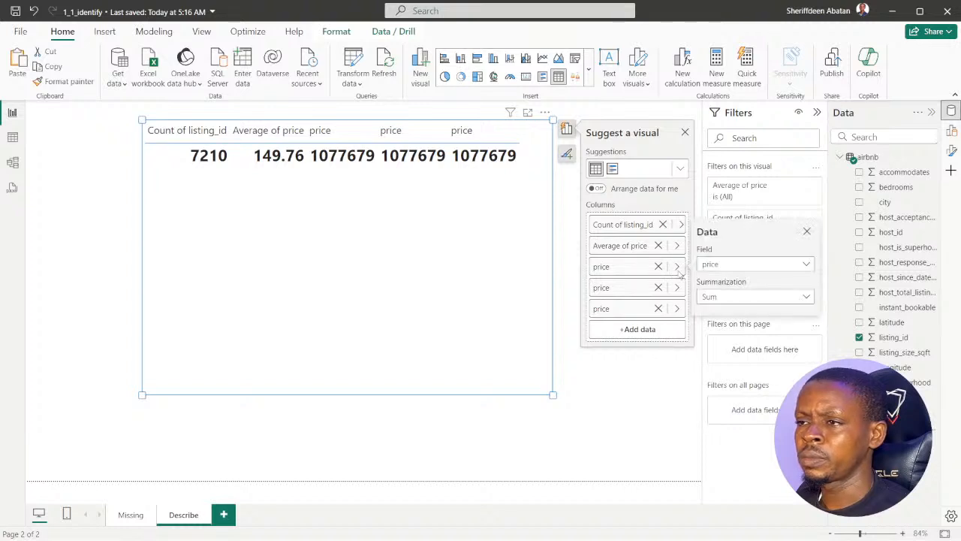
pyautogui.click(746, 298)
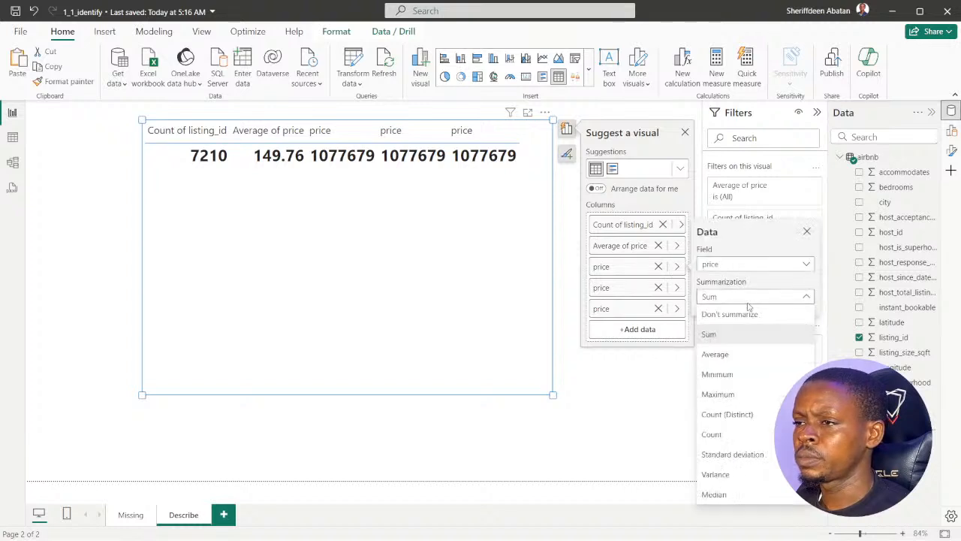
pyautogui.click(718, 374)
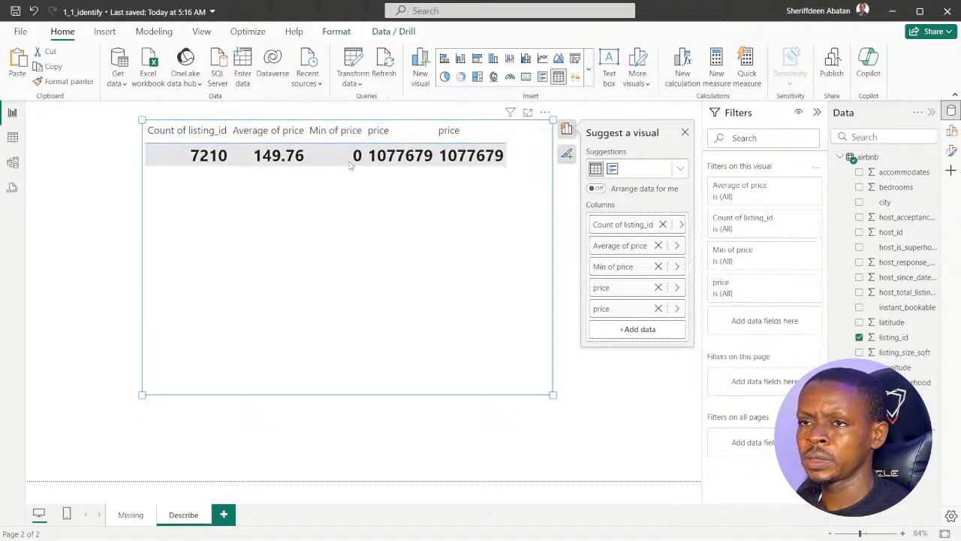
# Summarize the price column directly after Min of price by Median.
pyautogui.click(677, 291)
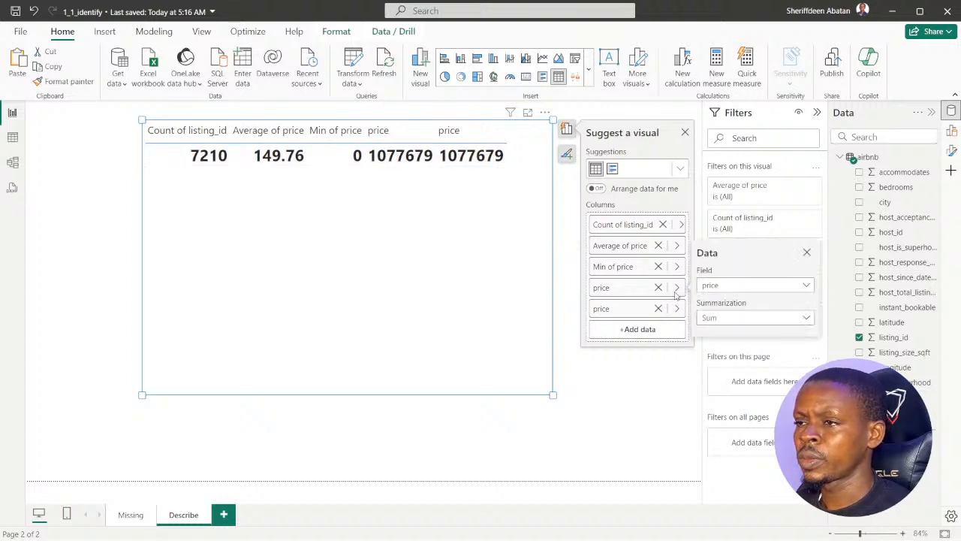
pyautogui.click(755, 318)
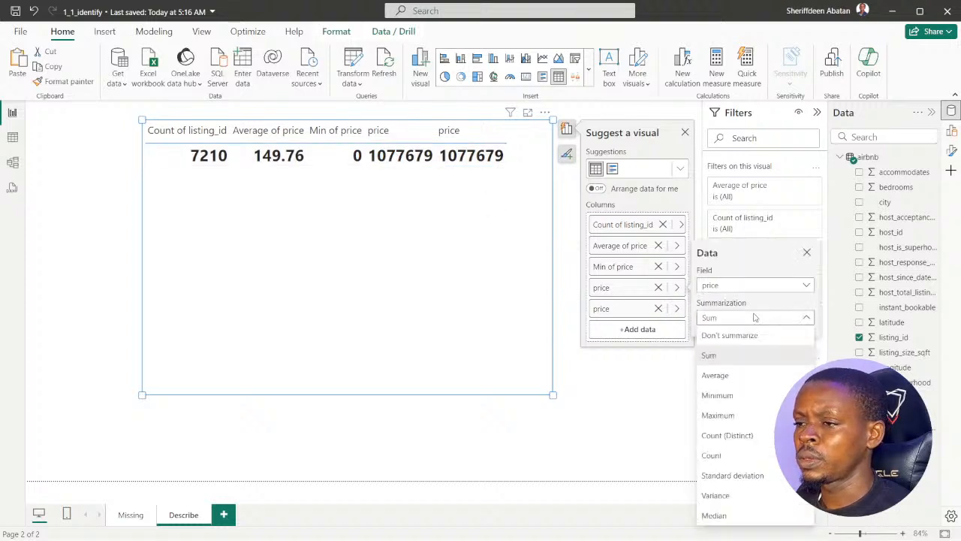
pyautogui.click(714, 516)
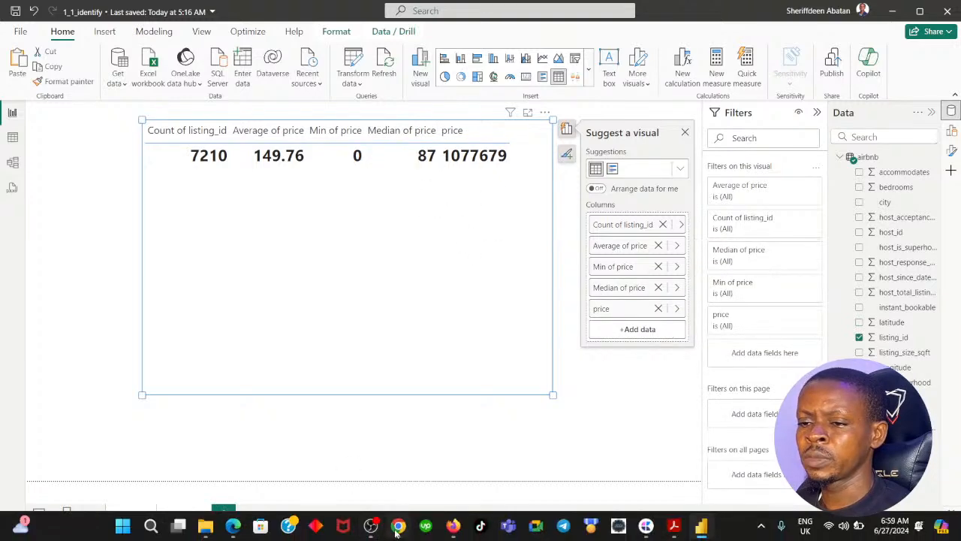
# Recheck the DataCamp instruction in Chrome, then summarize the last price column of the table visual by Maximum.
pyautogui.click(398, 526)
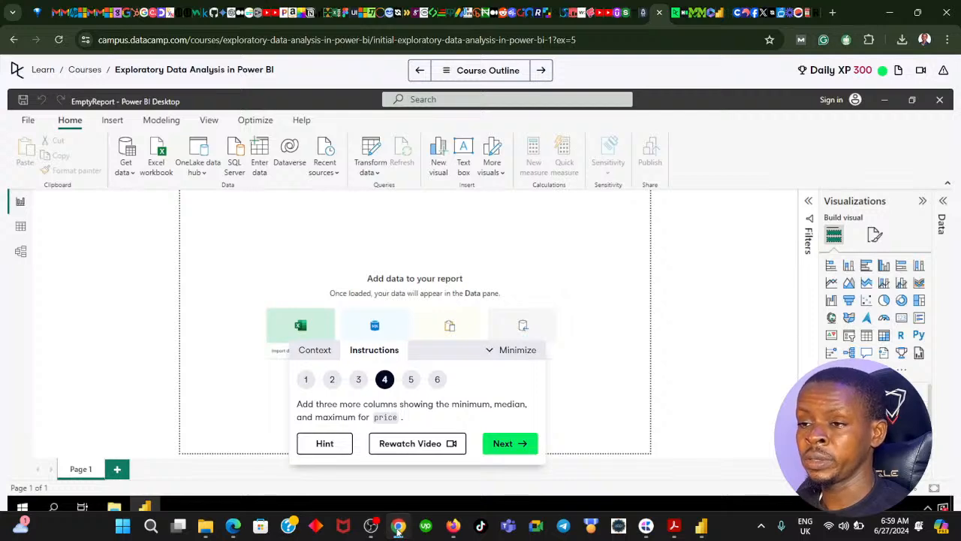
pyautogui.click(398, 526)
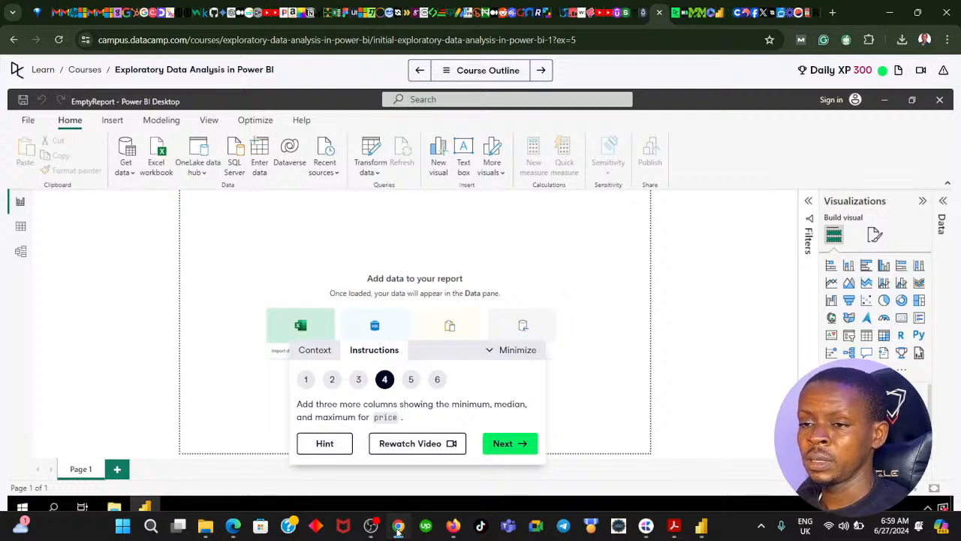
pyautogui.click(676, 308)
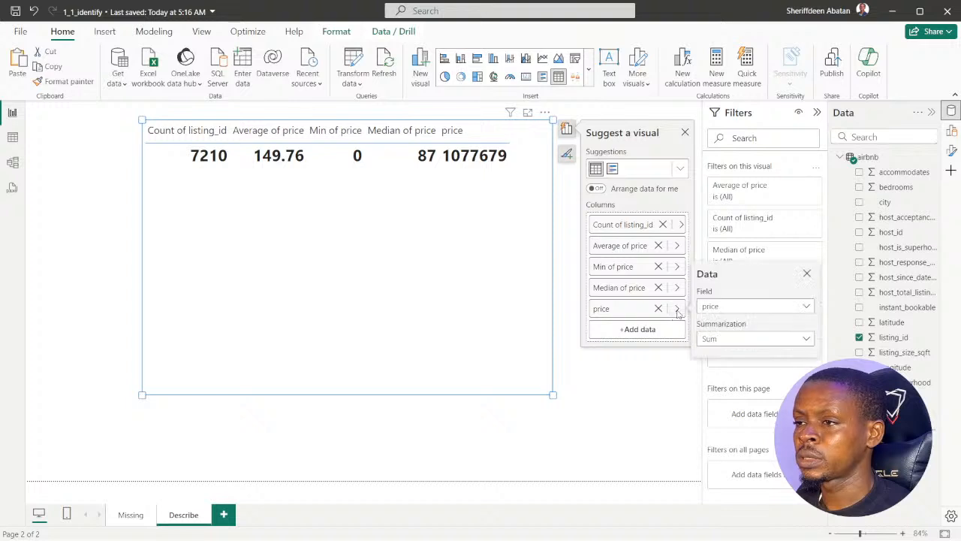
pyautogui.click(744, 341)
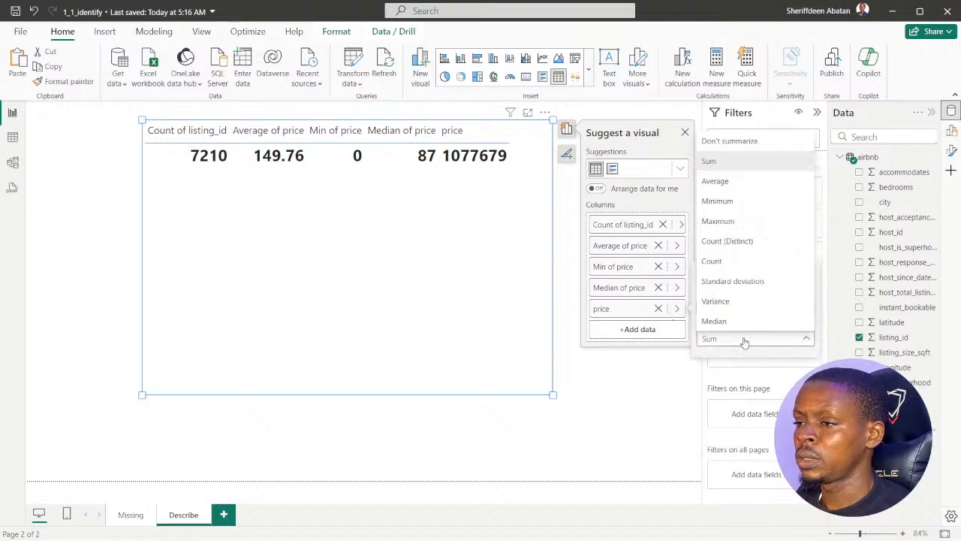
pyautogui.click(727, 221)
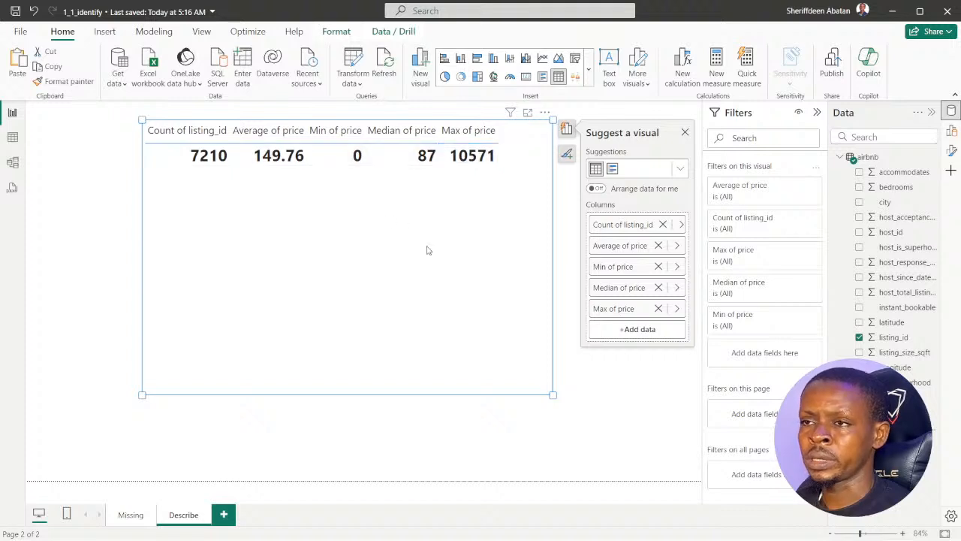
pyautogui.click(570, 363)
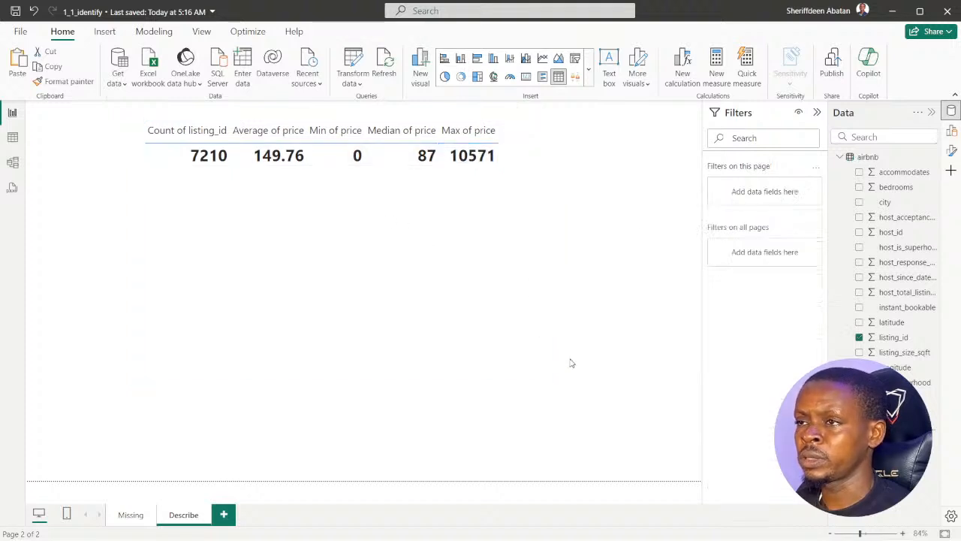
# Advance to DataCamp instruction 5 in Chrome and switch back to the Power BI report.
pyautogui.click(492, 252)
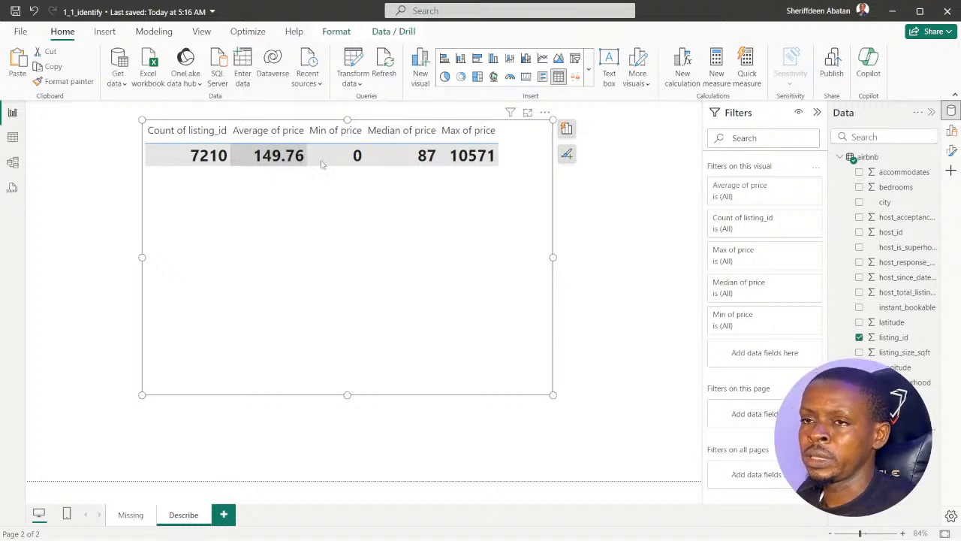
pyautogui.moveTo(454, 535)
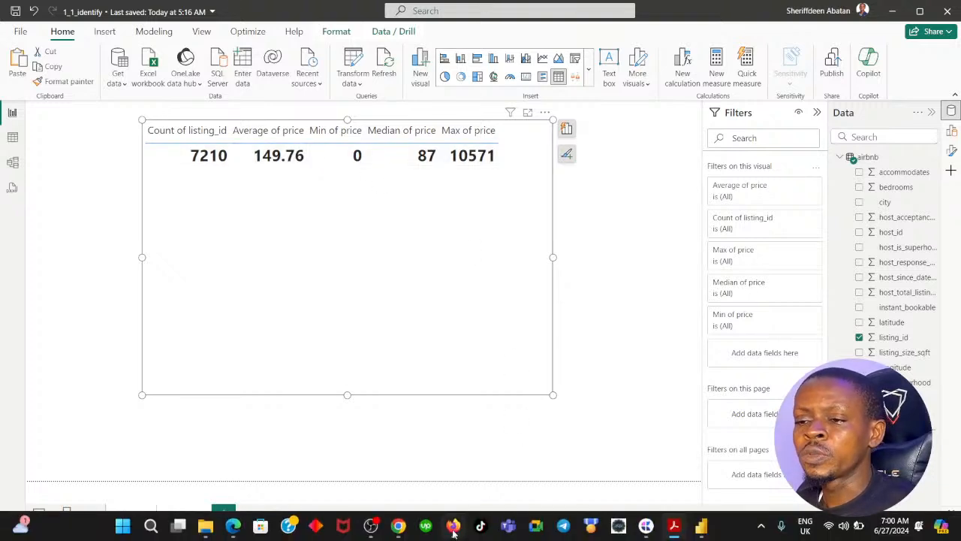
pyautogui.click(403, 530)
pyautogui.click(497, 446)
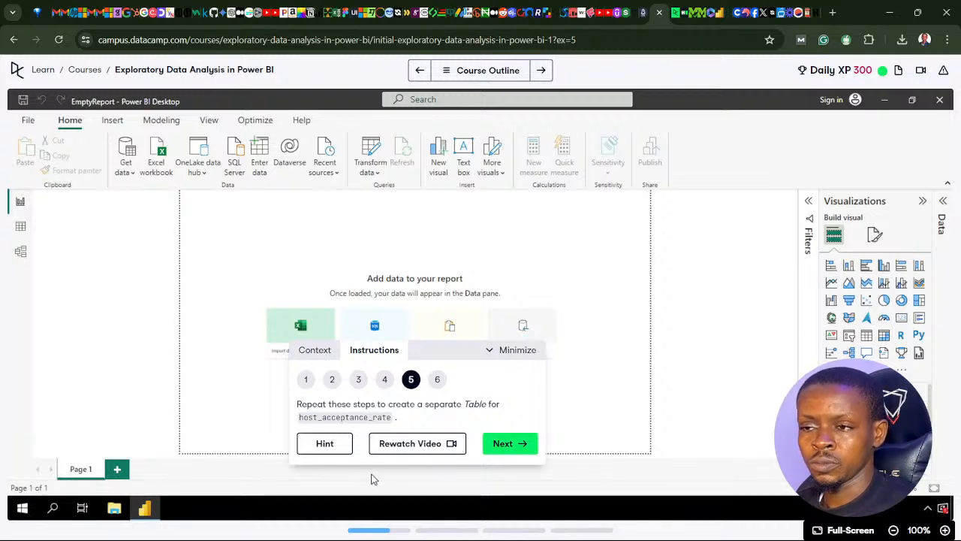
pyautogui.click(401, 528)
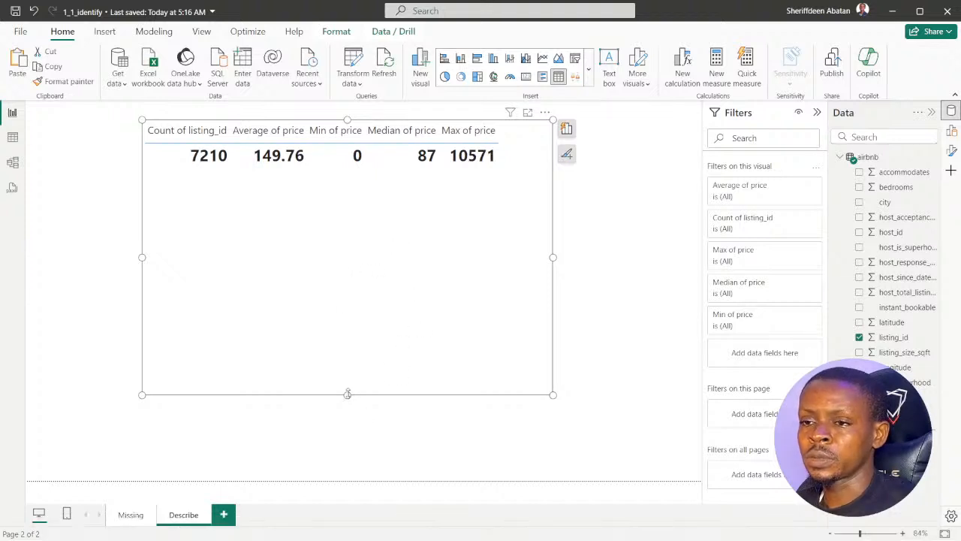
# Shorten the price table visual to fit its single row and place a copy of it directly below.
pyautogui.moveTo(347, 394); pyautogui.dragTo(368, 209)
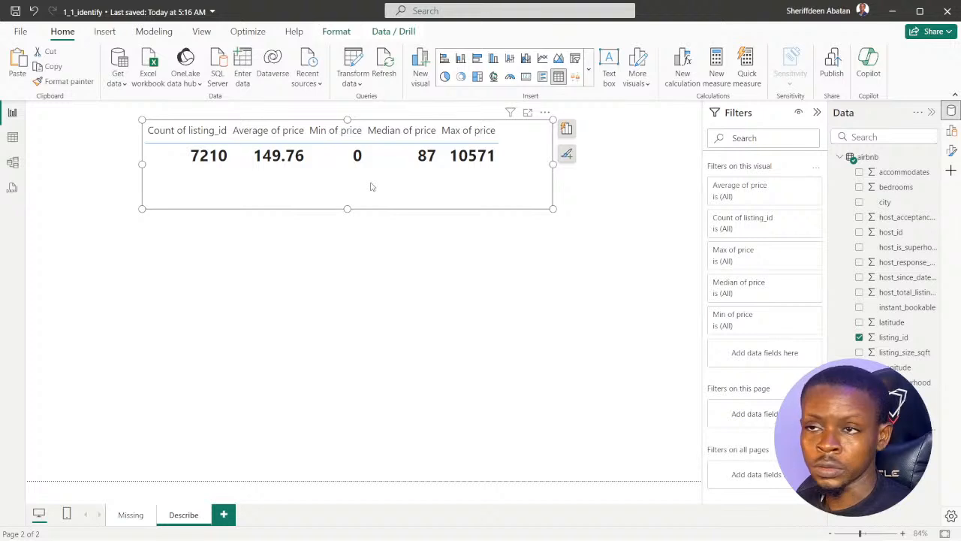
pyautogui.hotkey('ctrl', 'c')
pyautogui.hotkey('ctrl', 'v')
pyautogui.moveTo(382, 193); pyautogui.dragTo(379, 296)
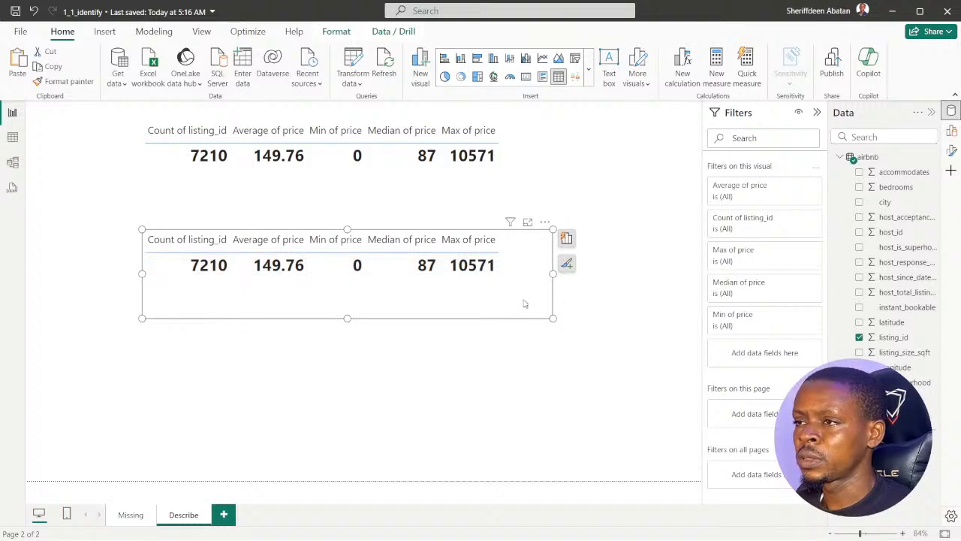
# Remove the average, minimum, median and maximum price columns from the copied table, keeping only Count of listing_id.
pyautogui.click(566, 238)
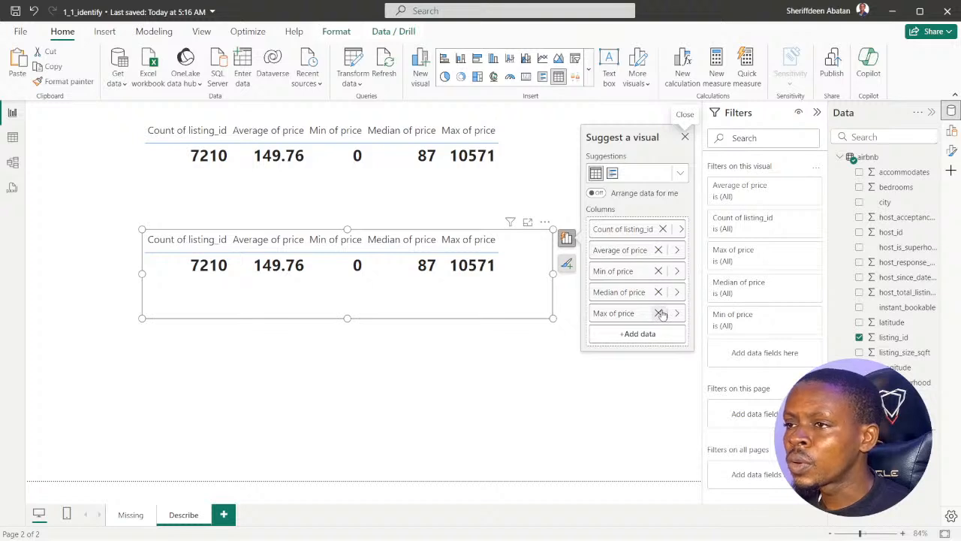
pyautogui.click(658, 250)
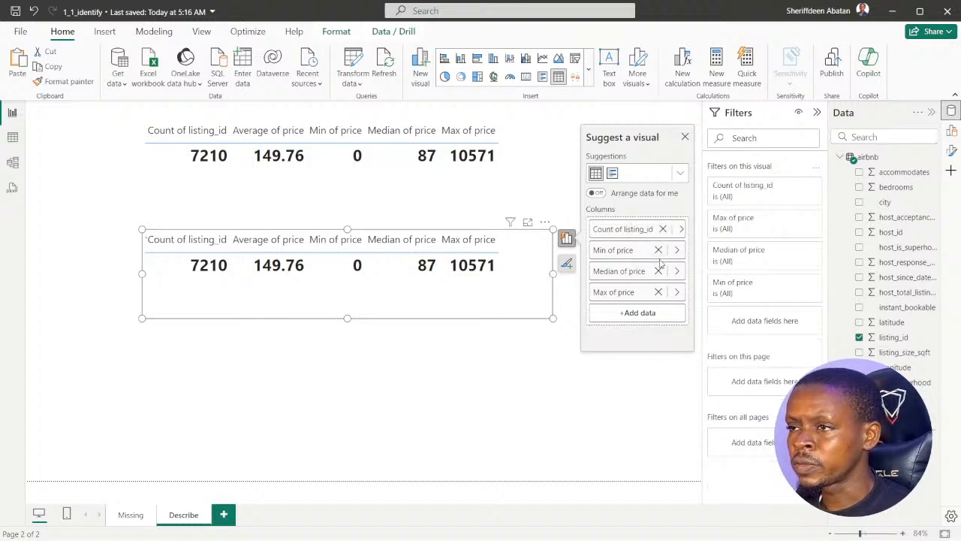
pyautogui.click(658, 250)
pyautogui.click(659, 250)
pyautogui.click(659, 250)
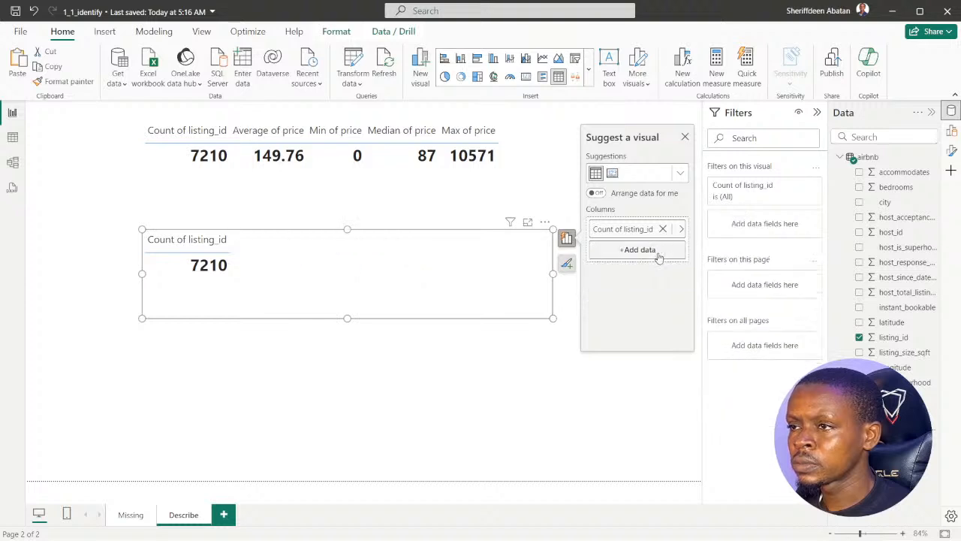
# Add host_acceptance_rate to the copied table and summarize it by Average.
pyautogui.click(635, 250)
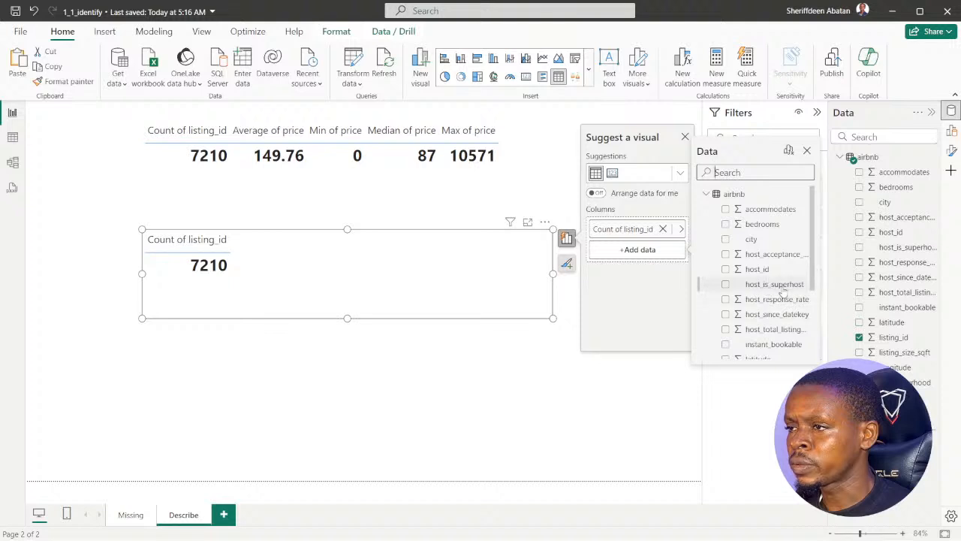
pyautogui.click(726, 255)
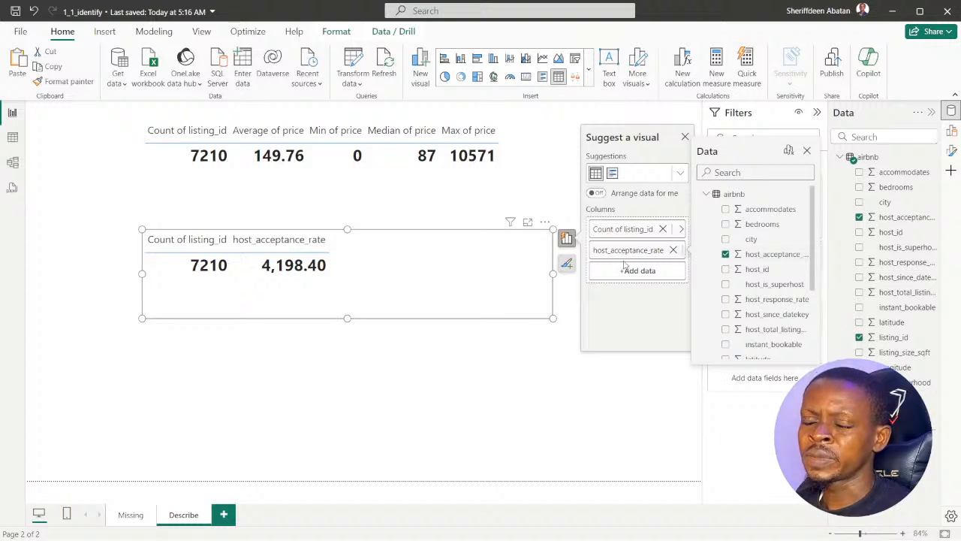
pyautogui.click(646, 252)
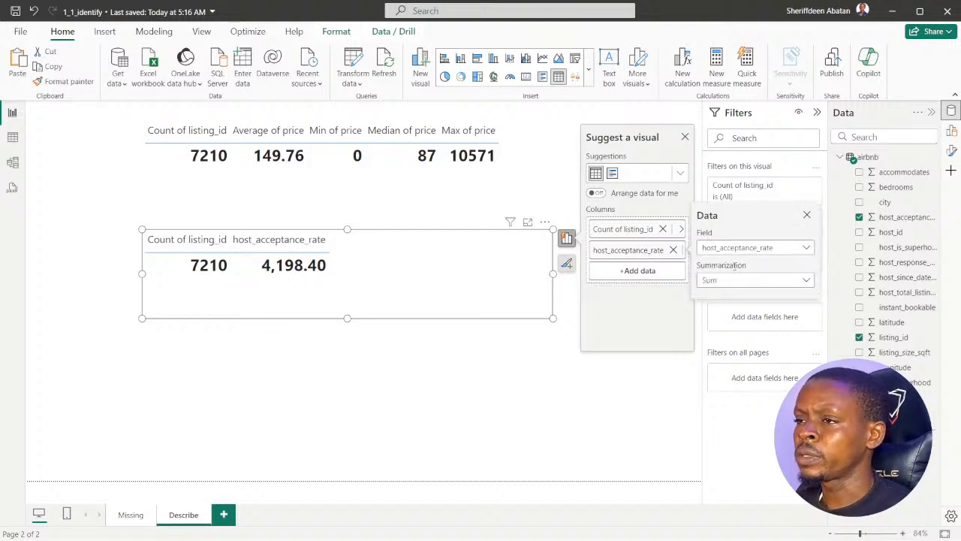
pyautogui.click(806, 281)
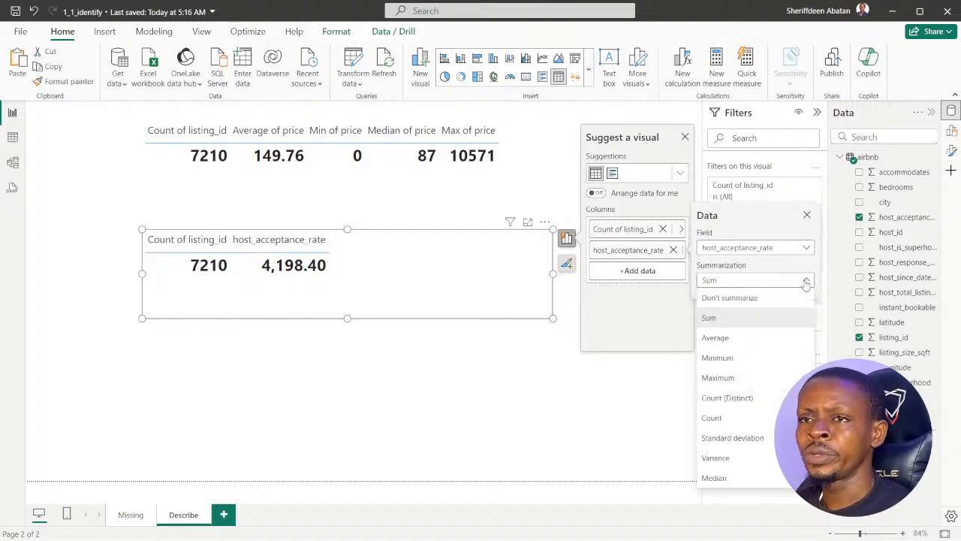
pyautogui.click(715, 338)
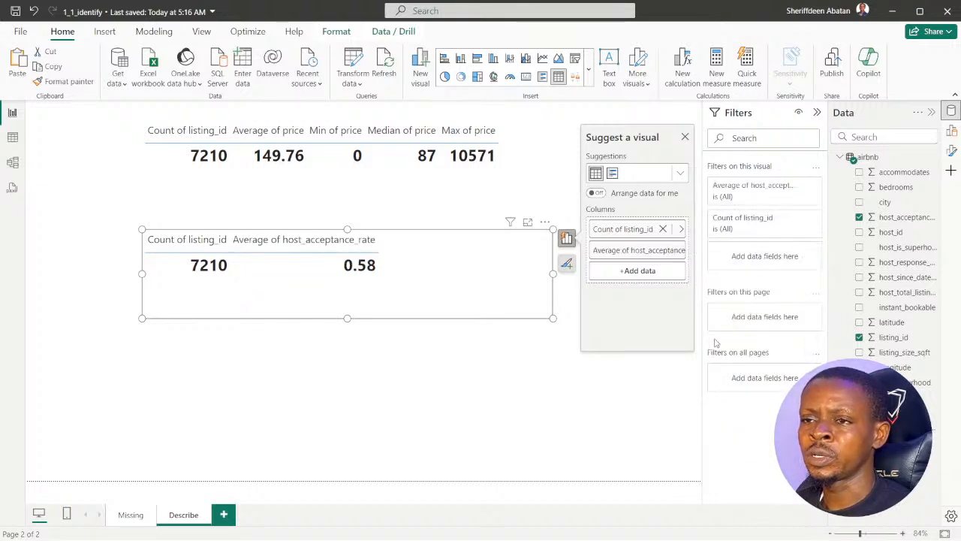
# Add the host_acceptance_rate field to the lower table three more times, after its average column.
pyautogui.click(629, 271)
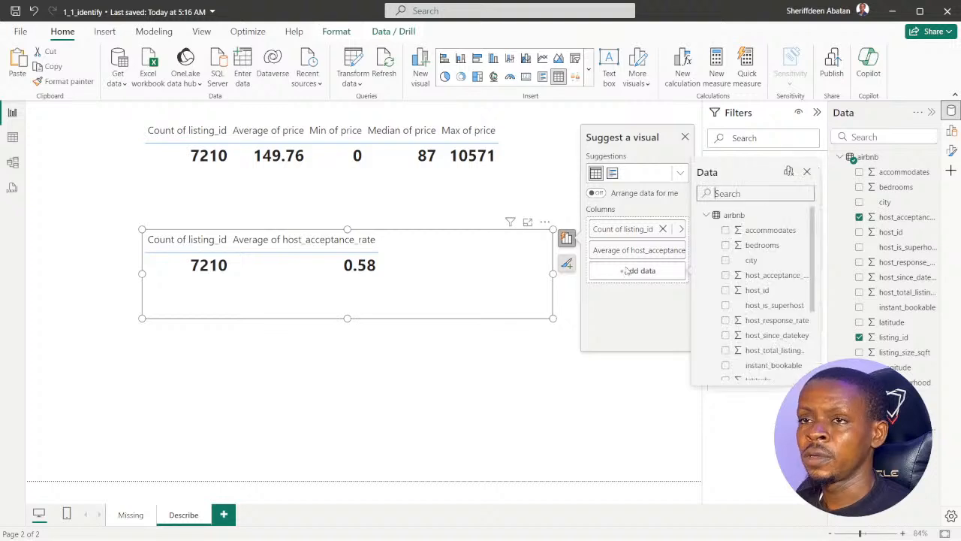
pyautogui.click(725, 276)
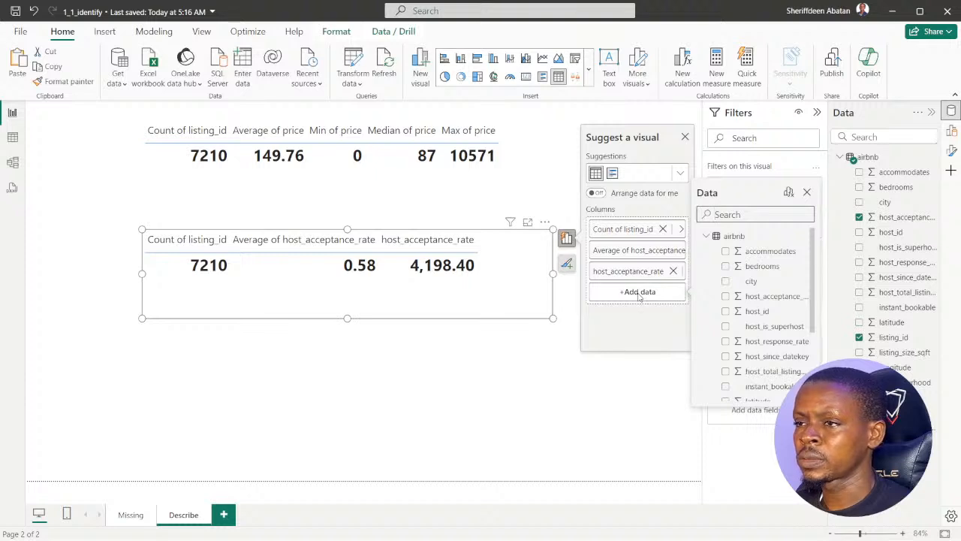
pyautogui.click(726, 297)
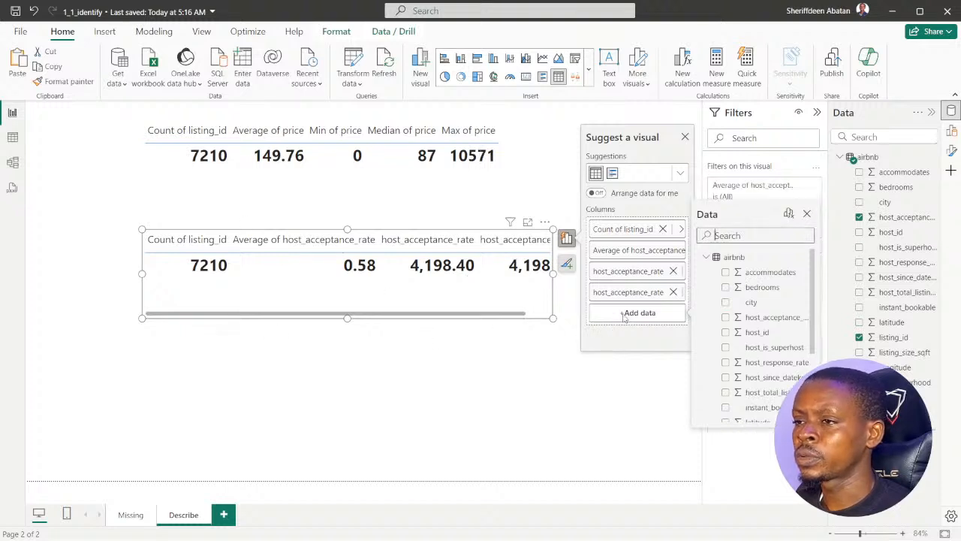
pyautogui.click(727, 321)
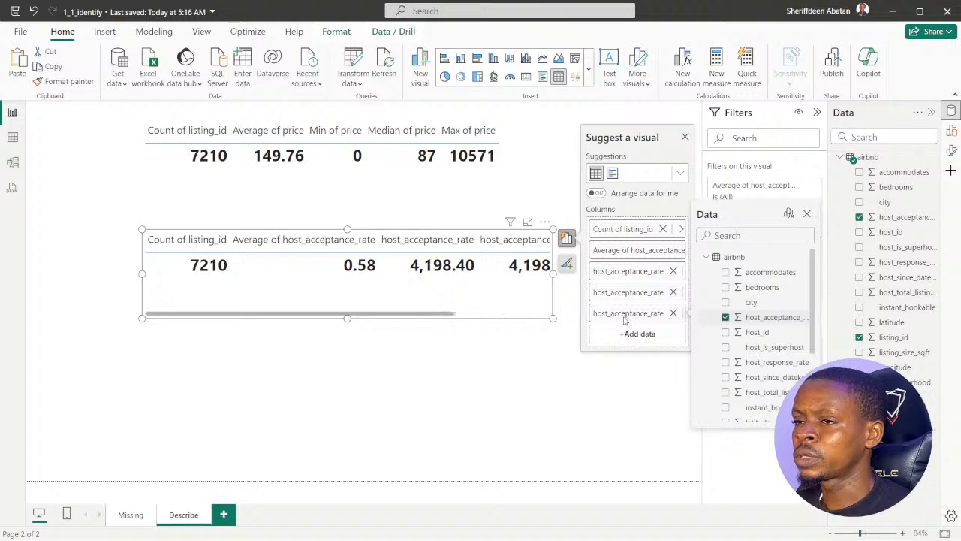
# Widen the lower table visual on both sides so all five columns fit without scrolling.
pyautogui.moveTo(145, 279); pyautogui.dragTo(63, 279)
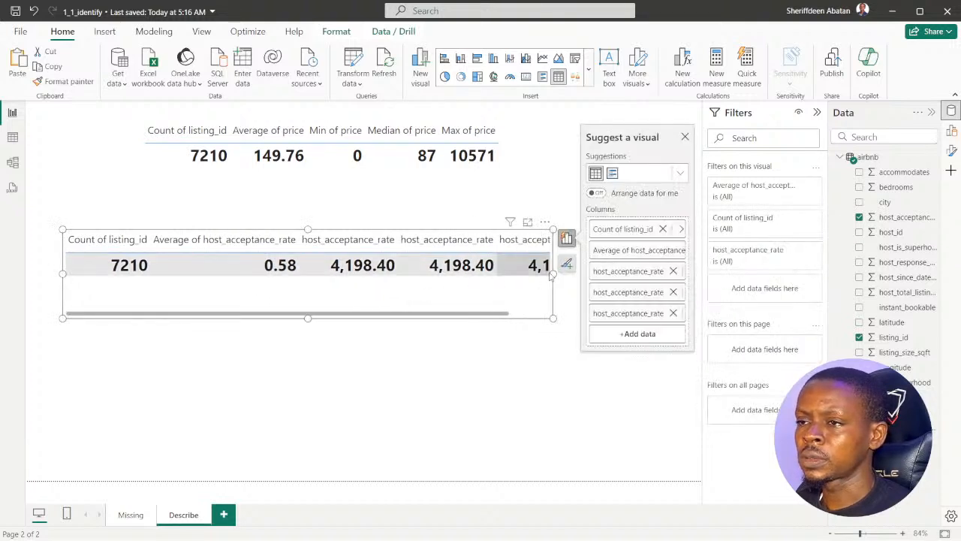
pyautogui.moveTo(553, 281); pyautogui.dragTo(616, 283)
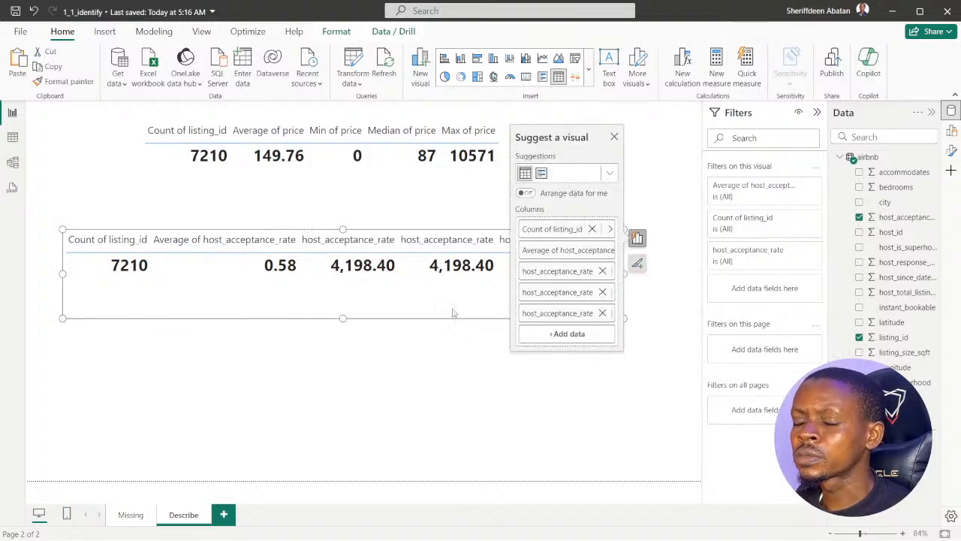
pyautogui.click(549, 386)
pyautogui.click(626, 275)
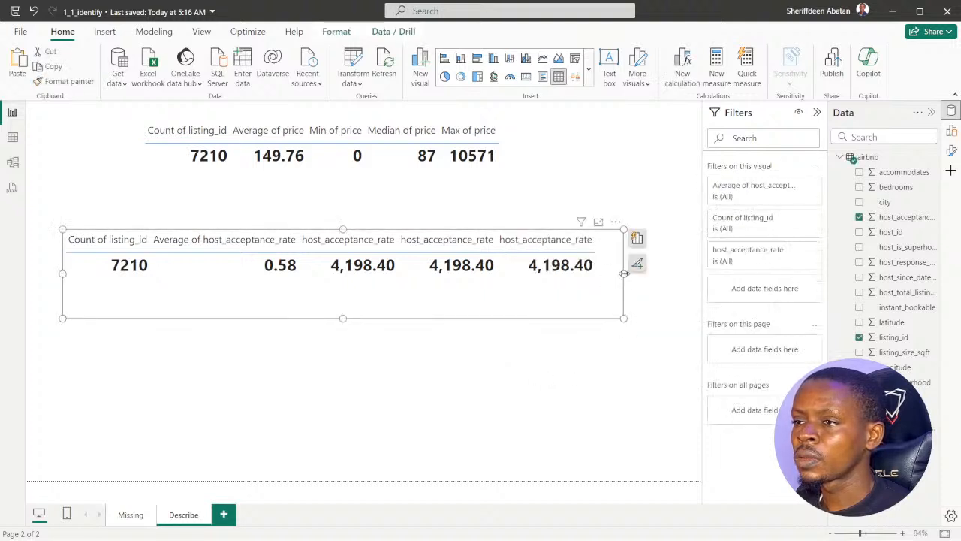
# Resize the lower table to start at the page's left edge and fit all five columns.
pyautogui.moveTo(626, 275); pyautogui.dragTo(445, 275)
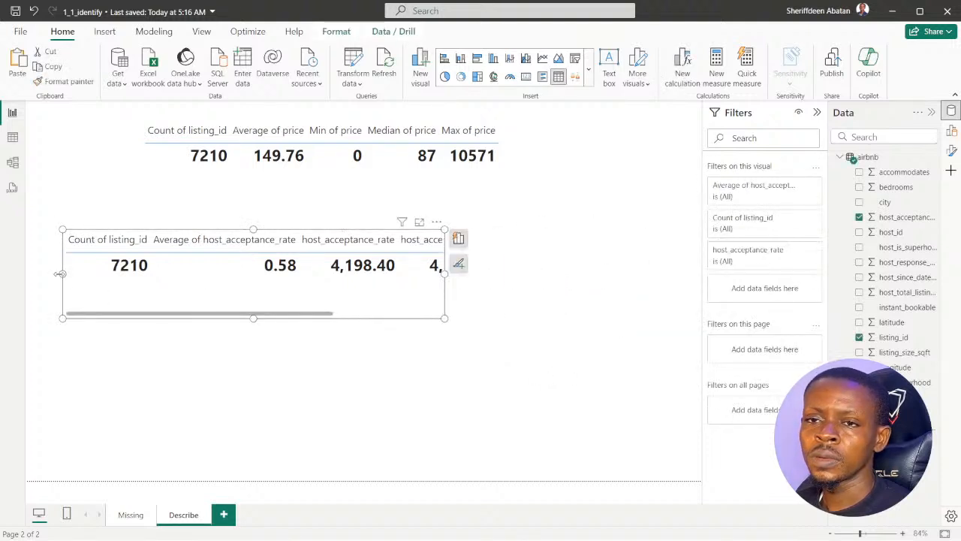
pyautogui.moveTo(60, 273); pyautogui.dragTo(27, 274)
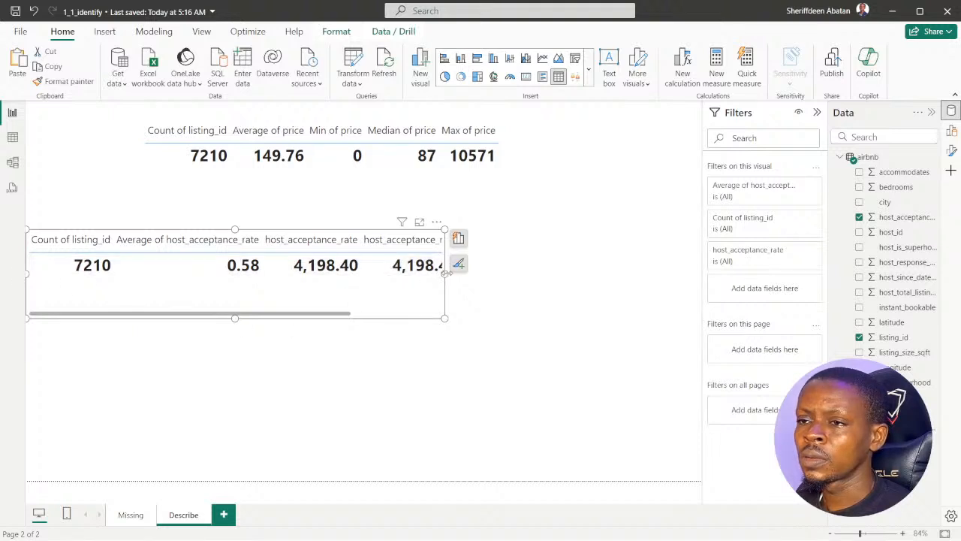
pyautogui.moveTo(446, 274); pyautogui.dragTo(569, 279)
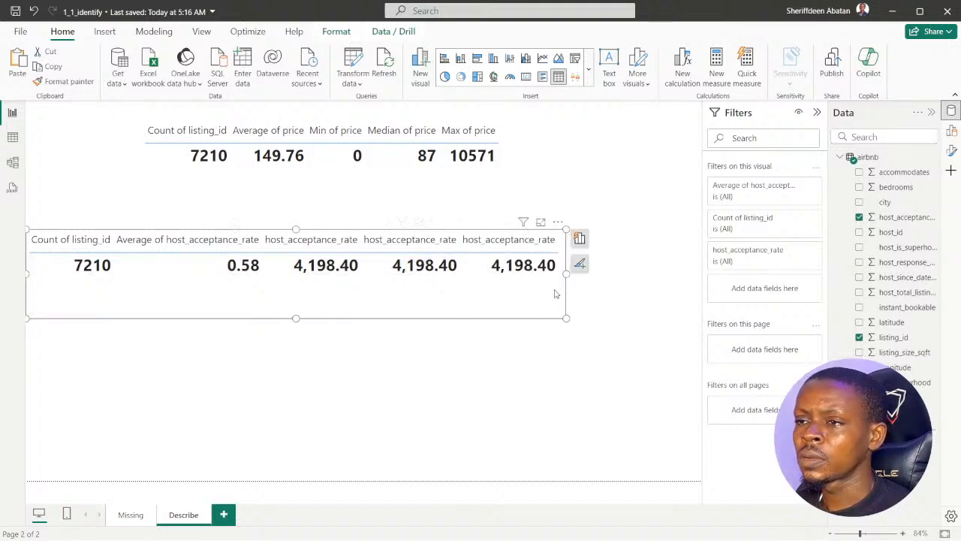
# Summarize the lower table's three remaining host_acceptance_rate columns by Minimum, Median and Maximum, in that order.
pyautogui.click(579, 238)
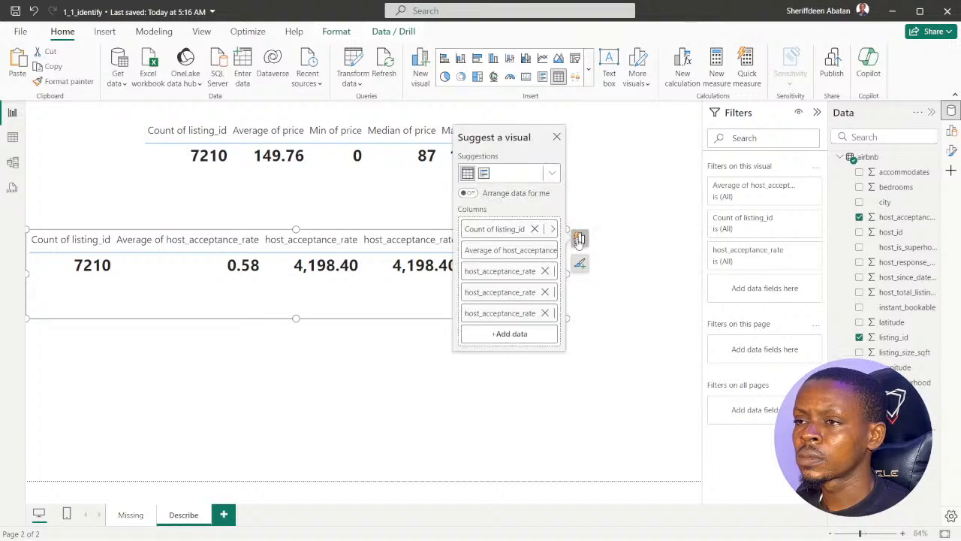
pyautogui.click(555, 271)
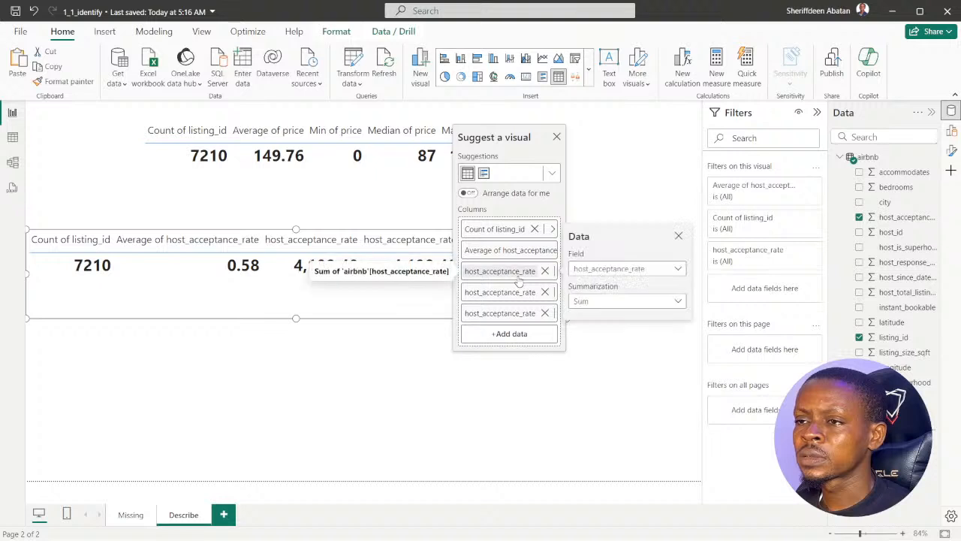
pyautogui.click(672, 303)
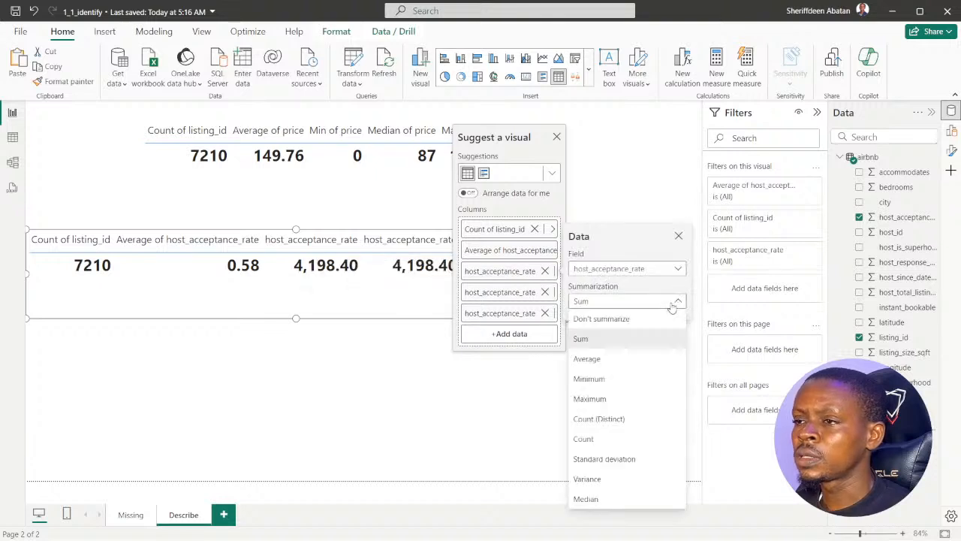
pyautogui.click(605, 378)
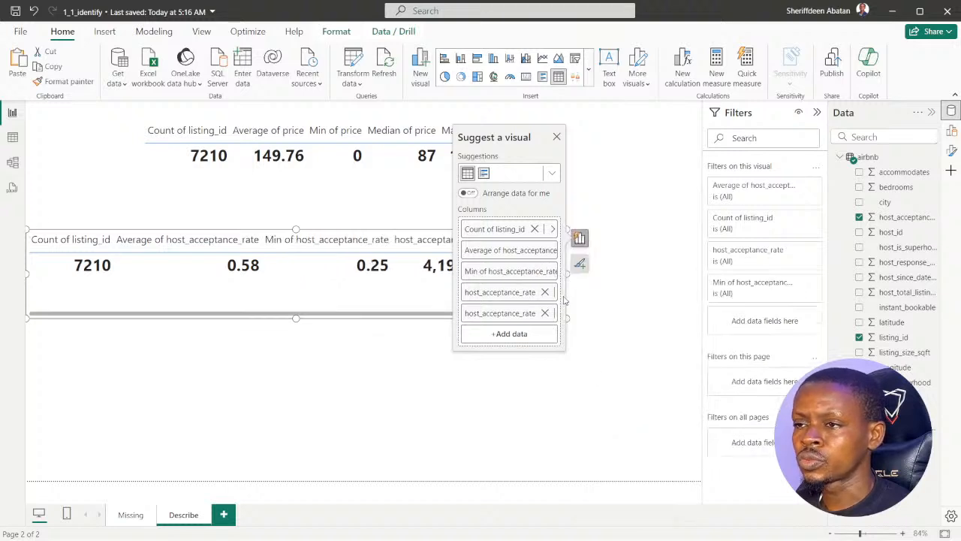
pyautogui.click(515, 293)
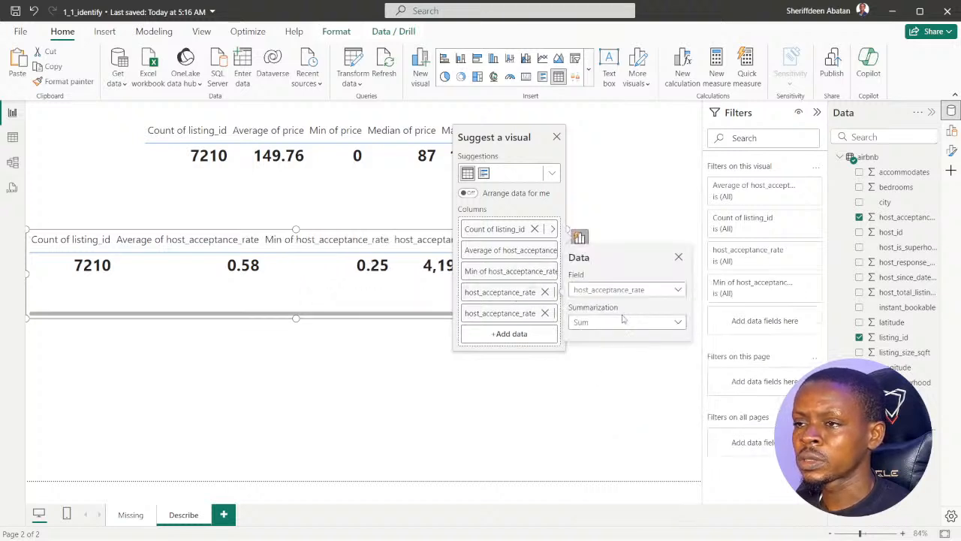
pyautogui.click(636, 322)
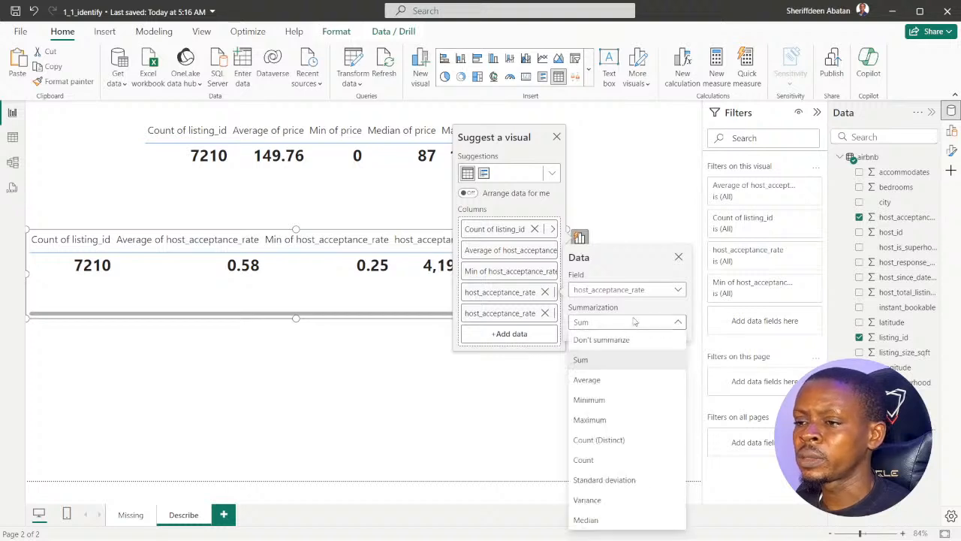
pyautogui.click(587, 520)
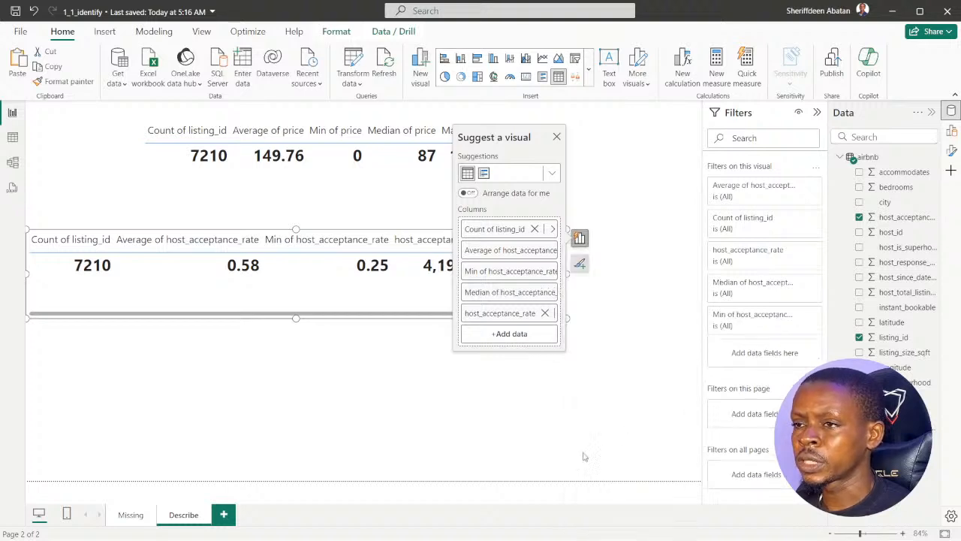
pyautogui.click(530, 319)
pyautogui.click(610, 344)
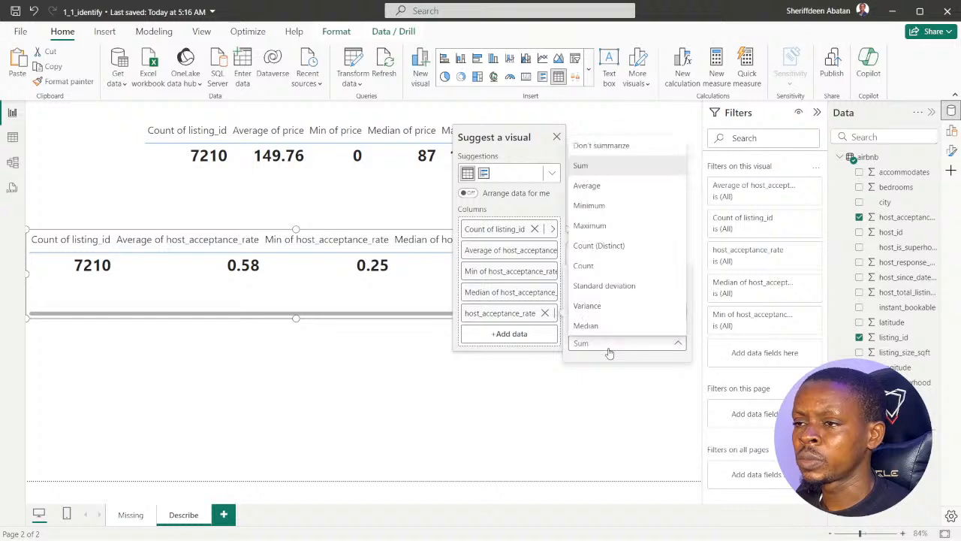
pyautogui.click(589, 225)
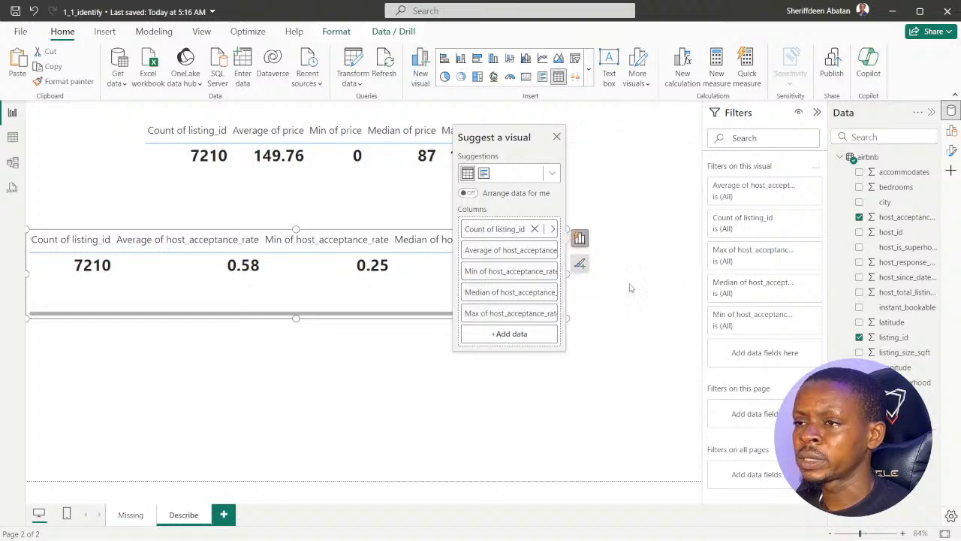
# Widen the lower table almost to the page's right edge so the maximum column fits without scrolling.
pyautogui.click(571, 276)
pyautogui.click(564, 291)
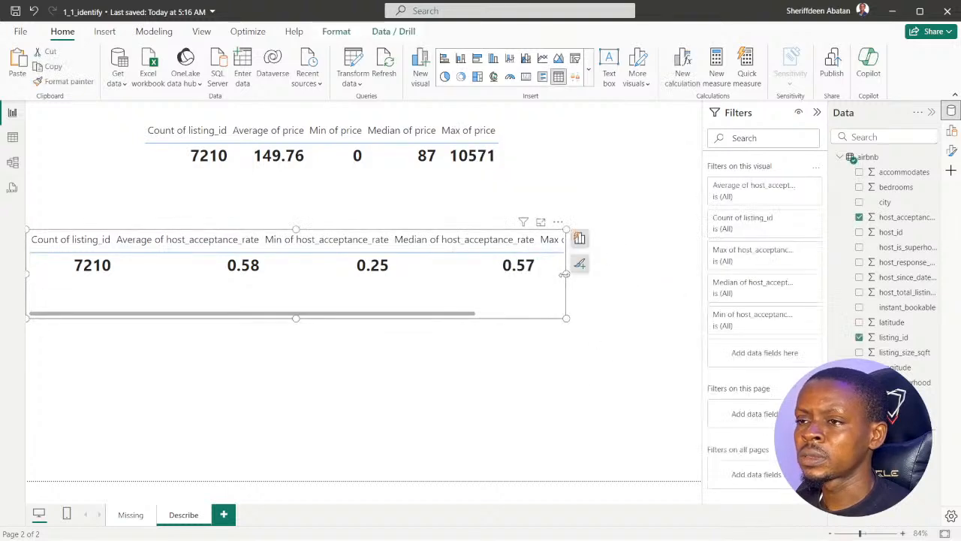
pyautogui.moveTo(566, 274); pyautogui.dragTo(692, 278)
# Switch to the DataCamp exercise in Chrome, advance to question 6 and submit right-skewed as the distribution of price.
pyautogui.moveTo(473, 537)
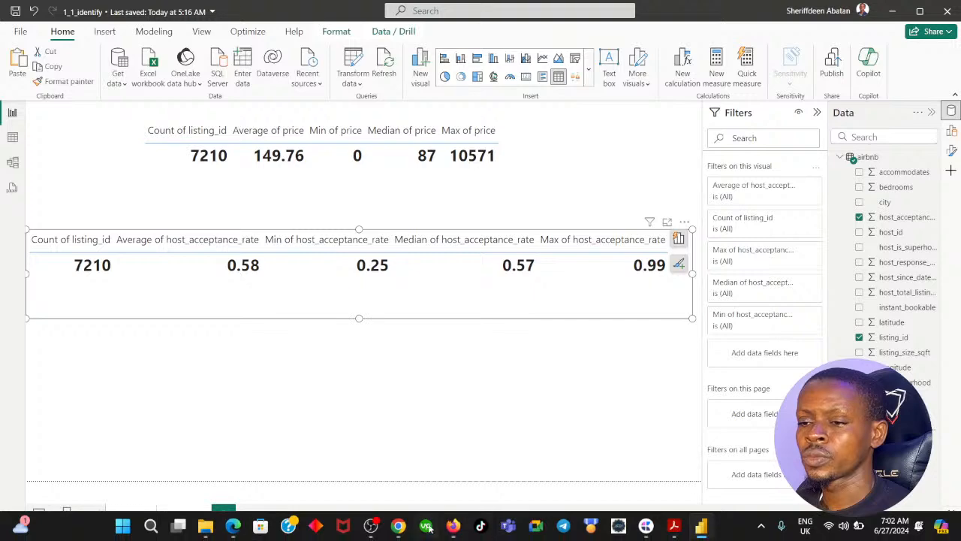
pyautogui.click(425, 525)
pyautogui.click(509, 444)
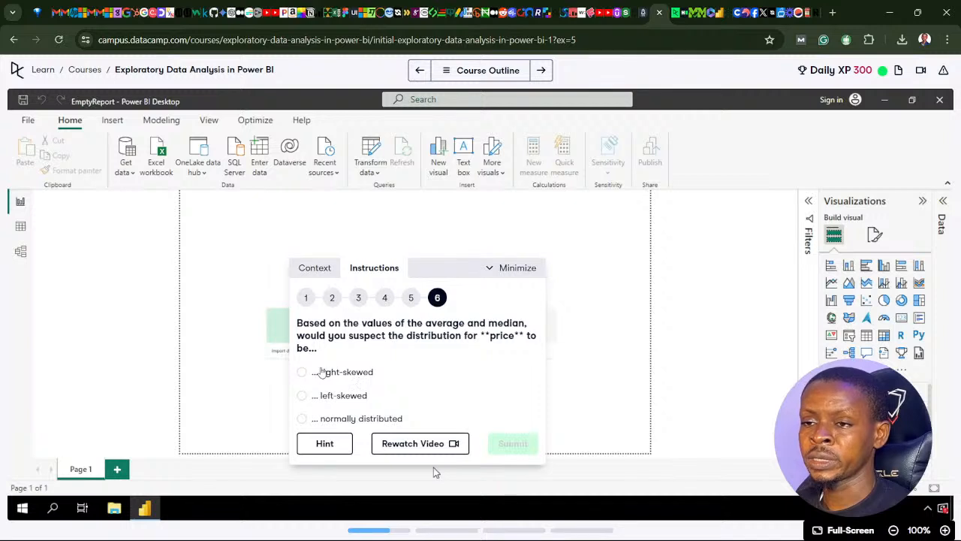
pyautogui.click(321, 372)
pyautogui.click(506, 445)
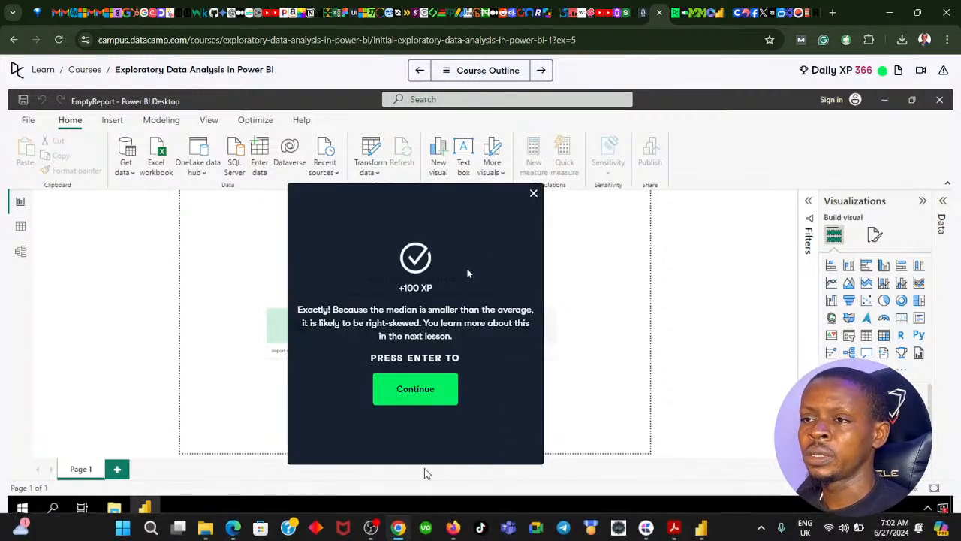
pyautogui.click(533, 193)
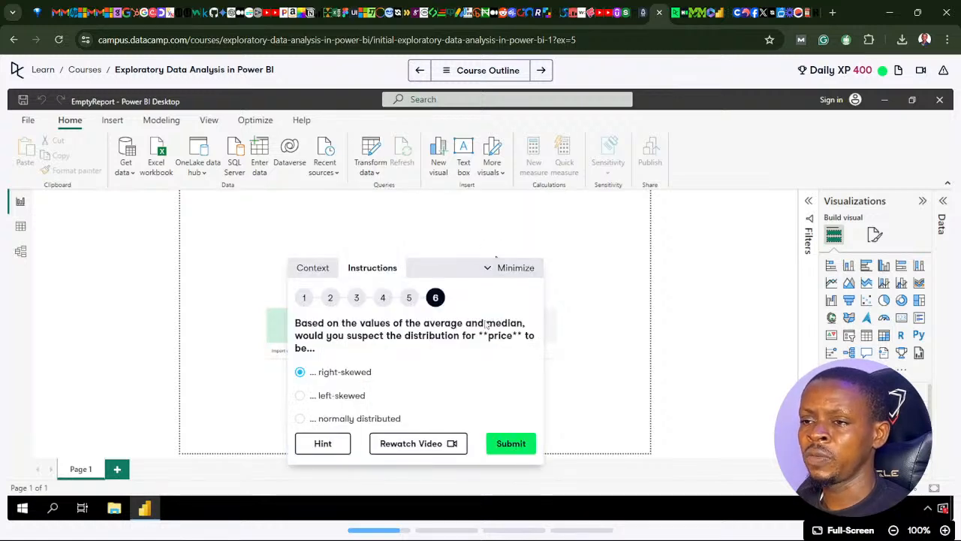
# Review the price statistics in the Power BI report, resubmit the right-skewed answer in DataCamp and continue to the next exercise.
pyautogui.click(398, 525)
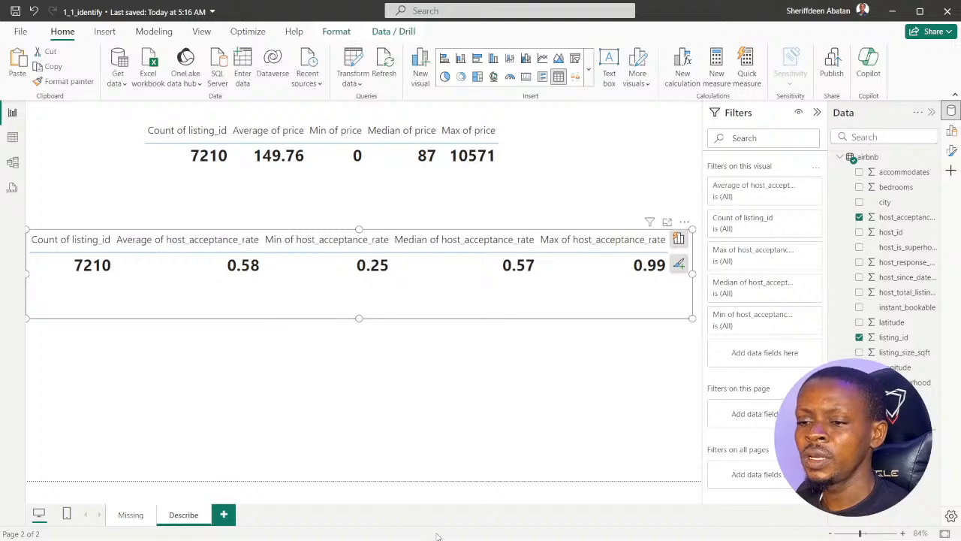
pyautogui.click(399, 527)
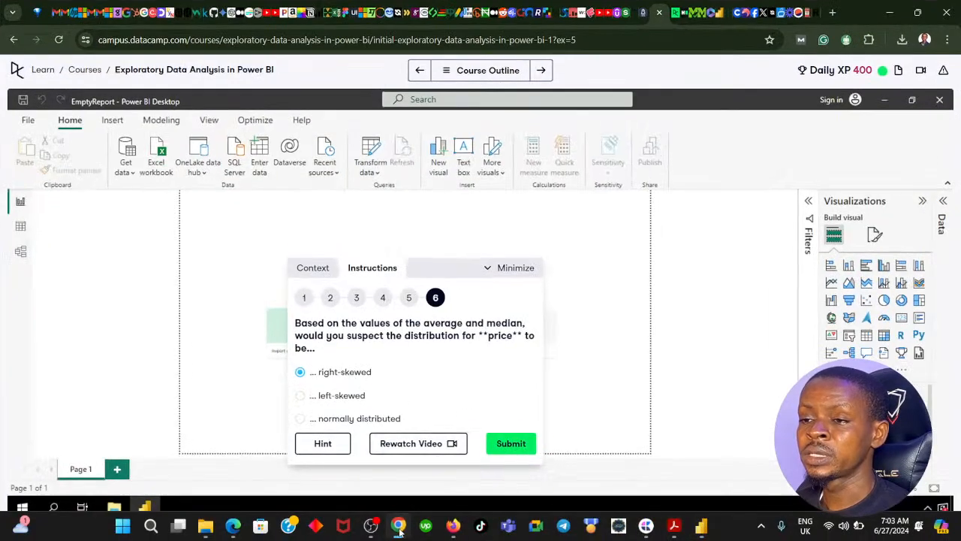
pyautogui.press('Return')
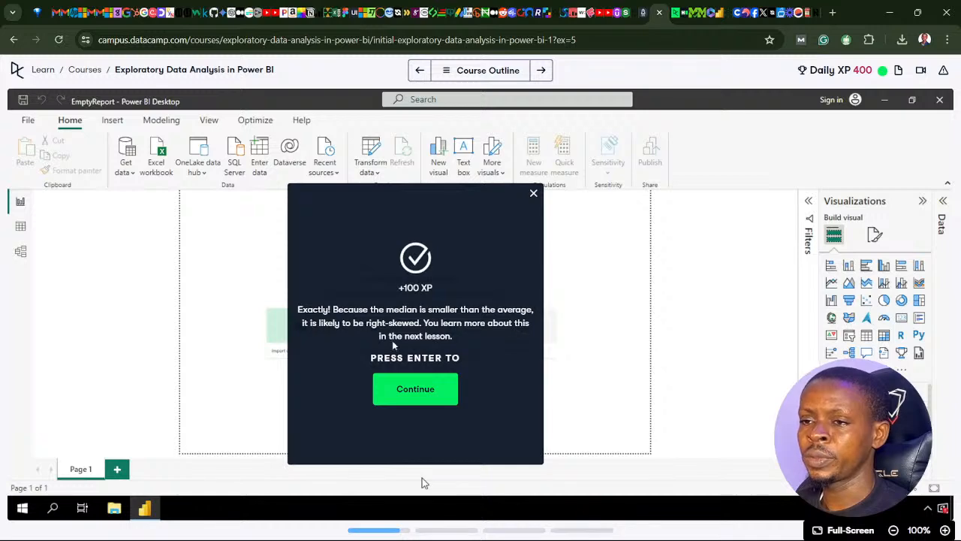
pyautogui.click(427, 398)
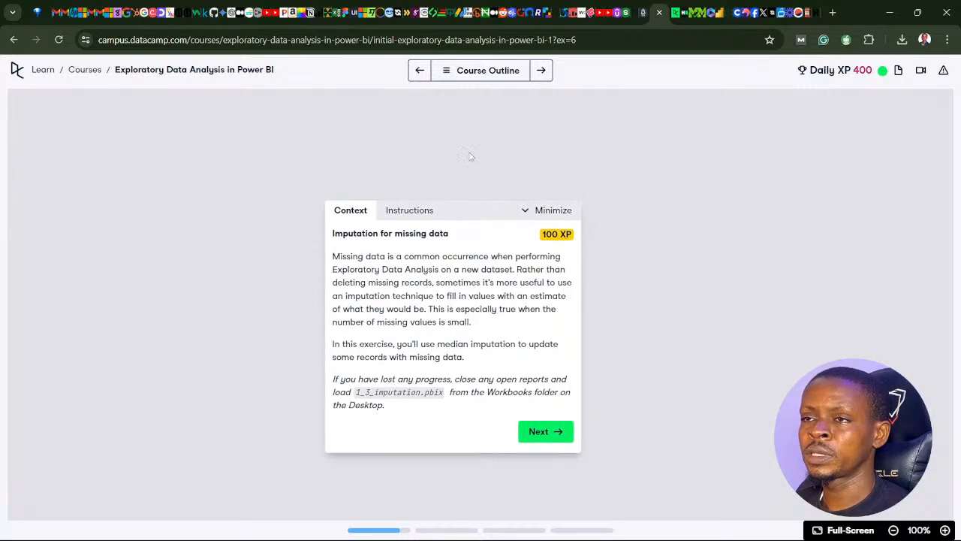
# Read the context of the "Imputation for missing data" exercise and advance to its first instruction.
pyautogui.click(447, 78)
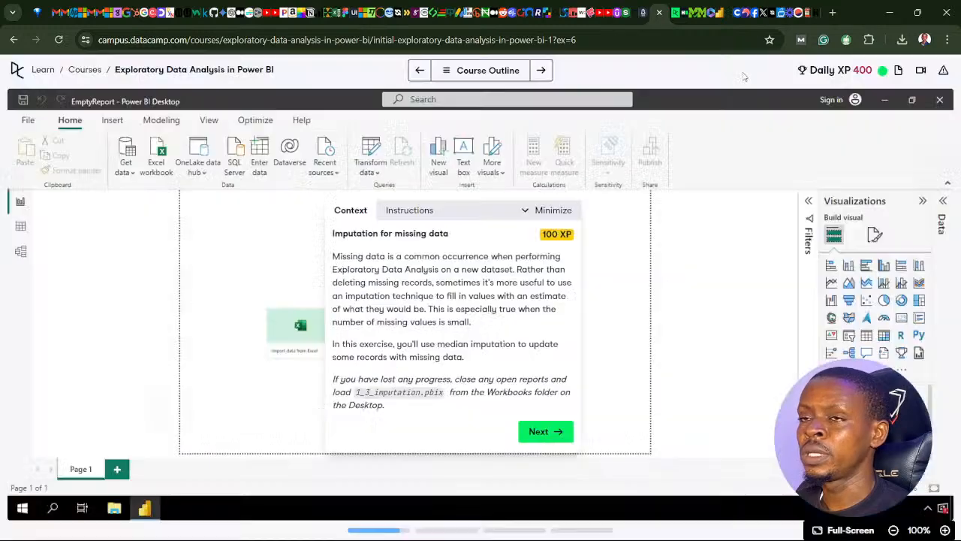
pyautogui.click(746, 70)
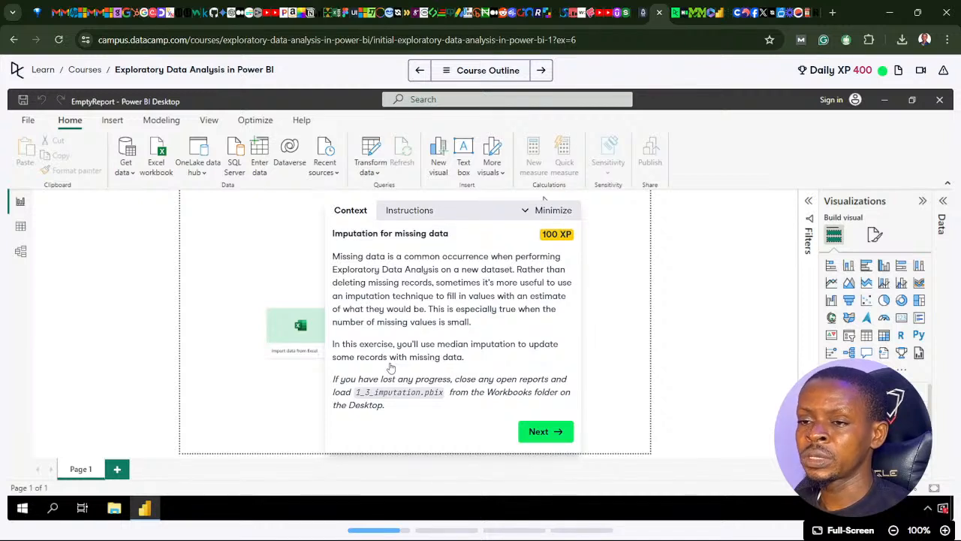
pyautogui.click(540, 432)
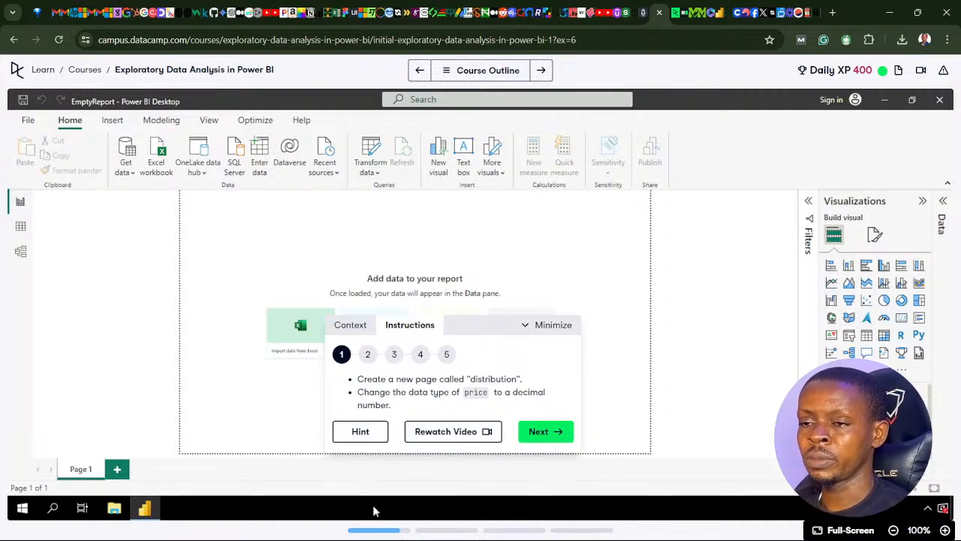
# Switch to Power BI and add a new report page named "Ditribution" after the Describe page.
pyautogui.click(398, 530)
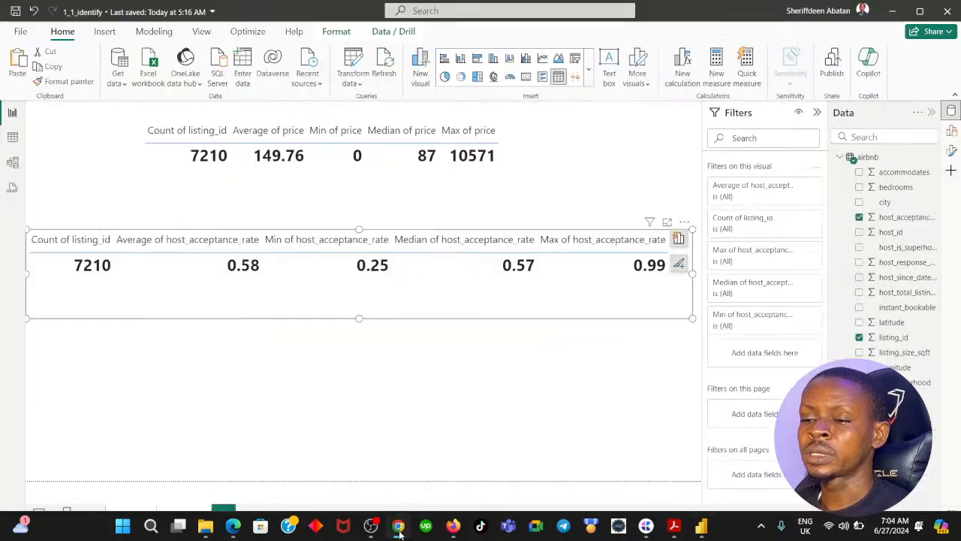
pyautogui.click(454, 376)
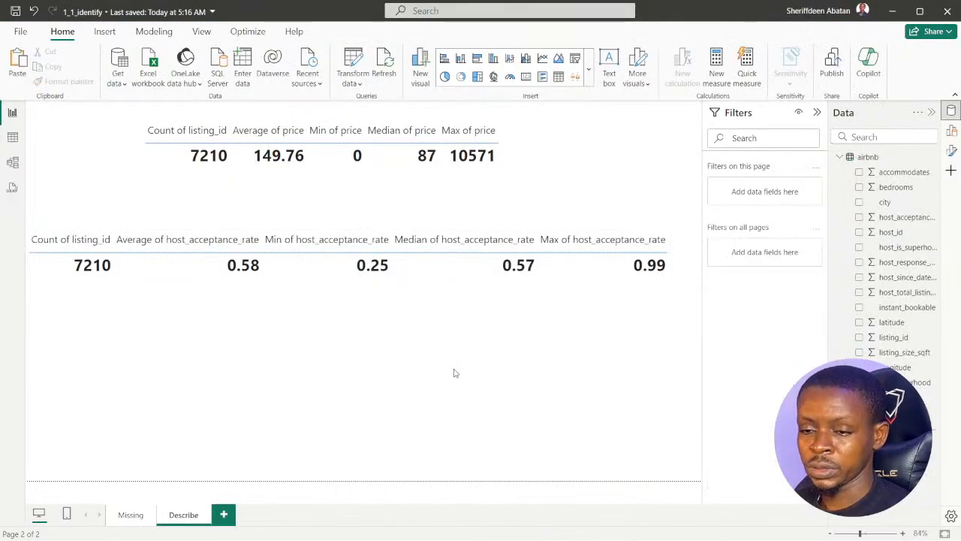
pyautogui.click(224, 515)
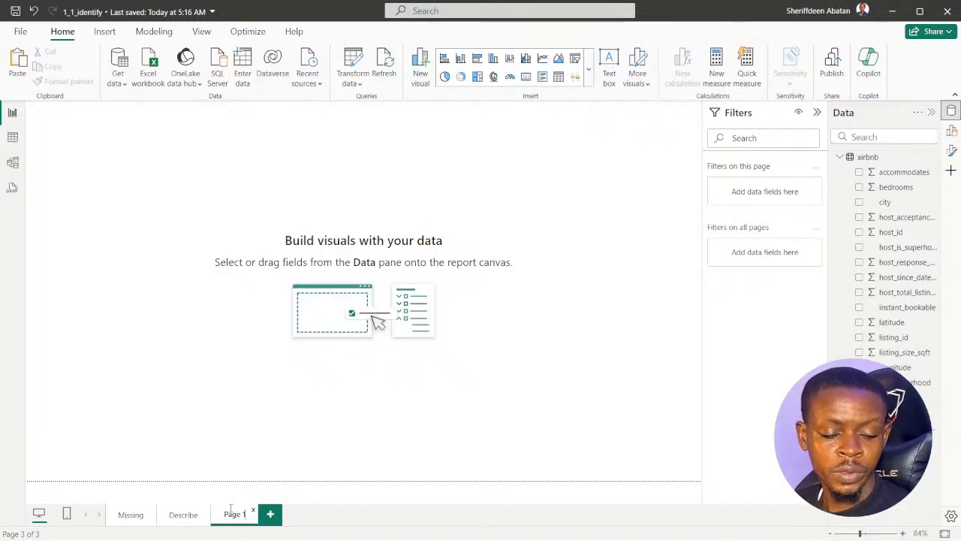
pyautogui.doubleClick(231, 510)
pyautogui.write('D')
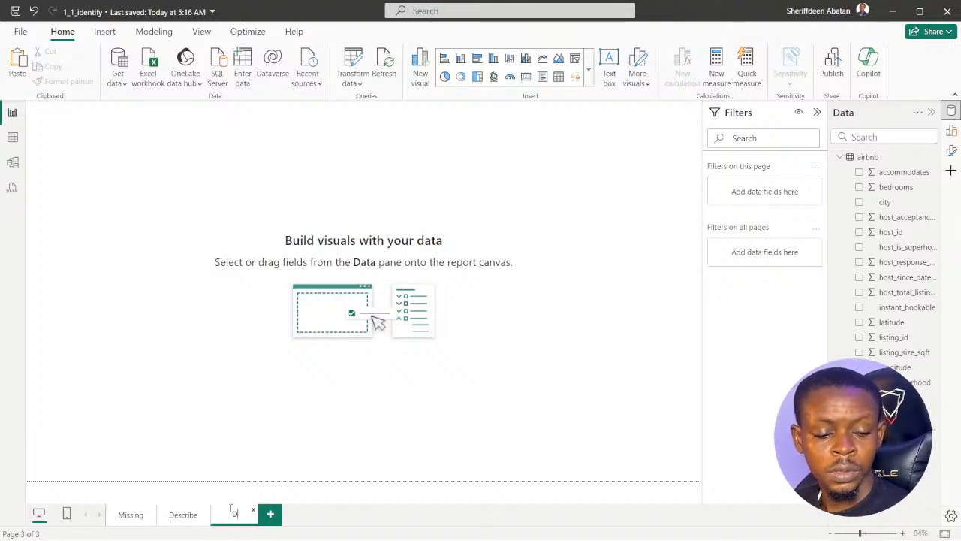
pyautogui.write('i')
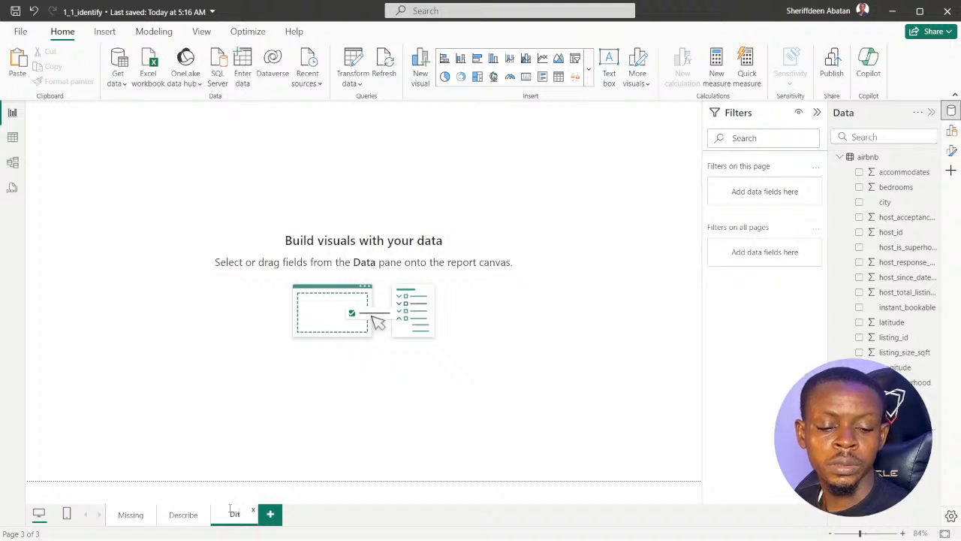
pyautogui.write('stribu')
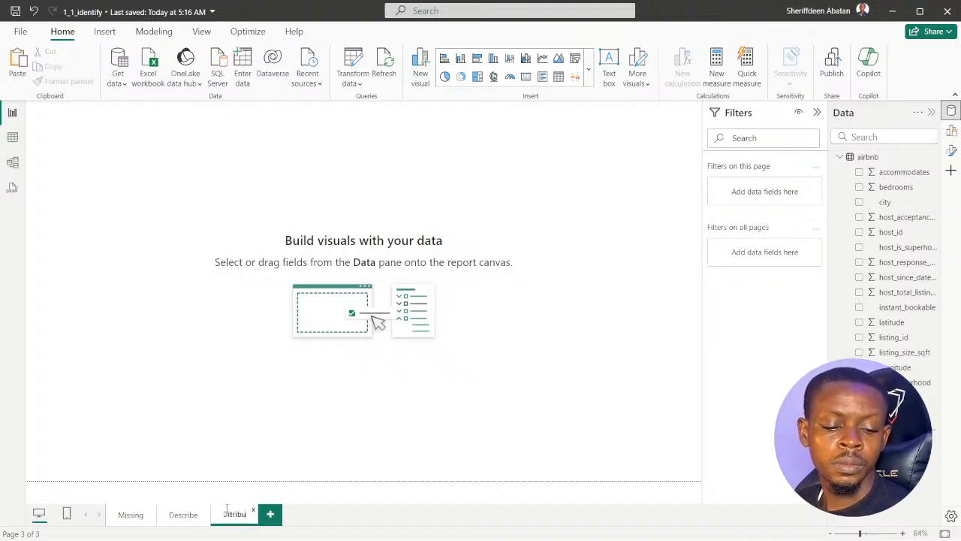
pyautogui.write('tio')
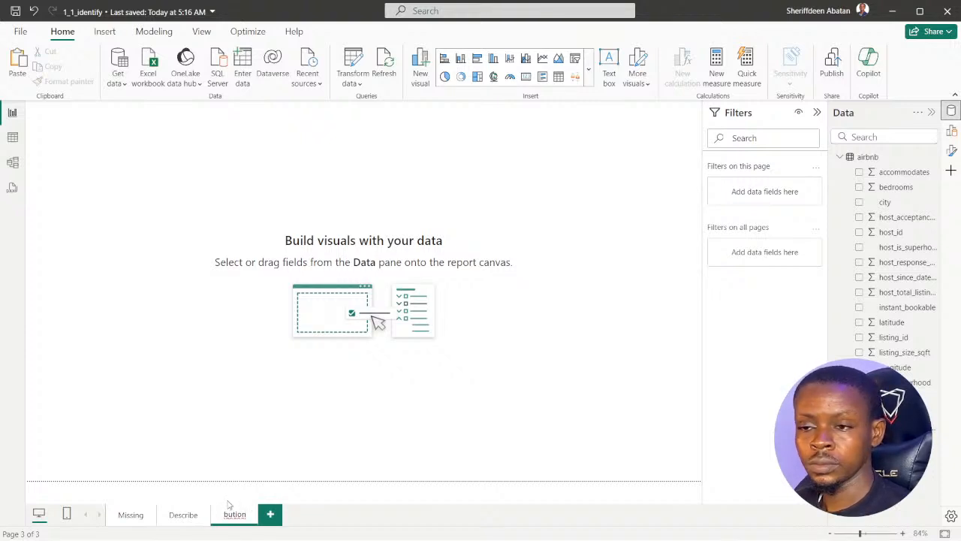
pyautogui.write('n')
pyautogui.press('Return')
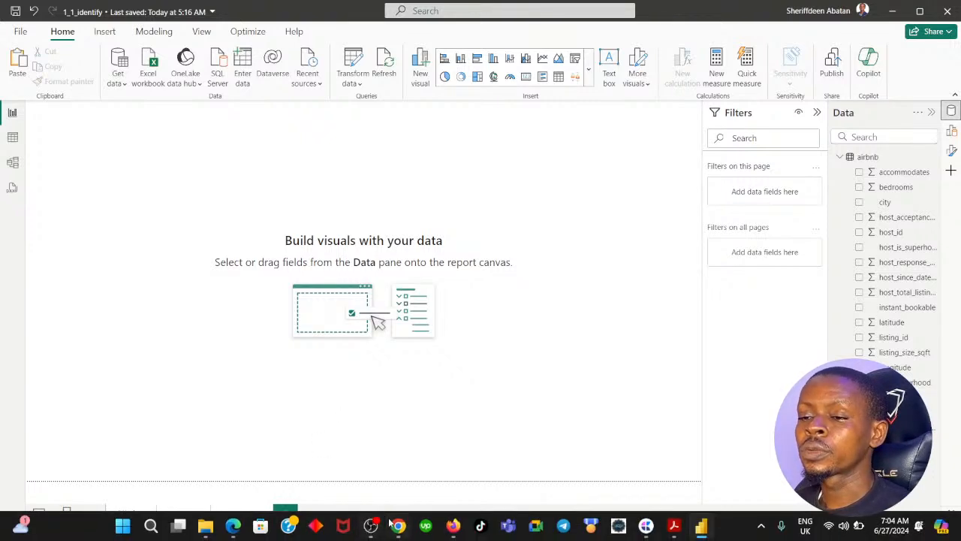
# Check the first DataCamp instruction in Chrome, return to Power BI and set the airbnb price column's data type to Decimal number.
pyautogui.click(398, 526)
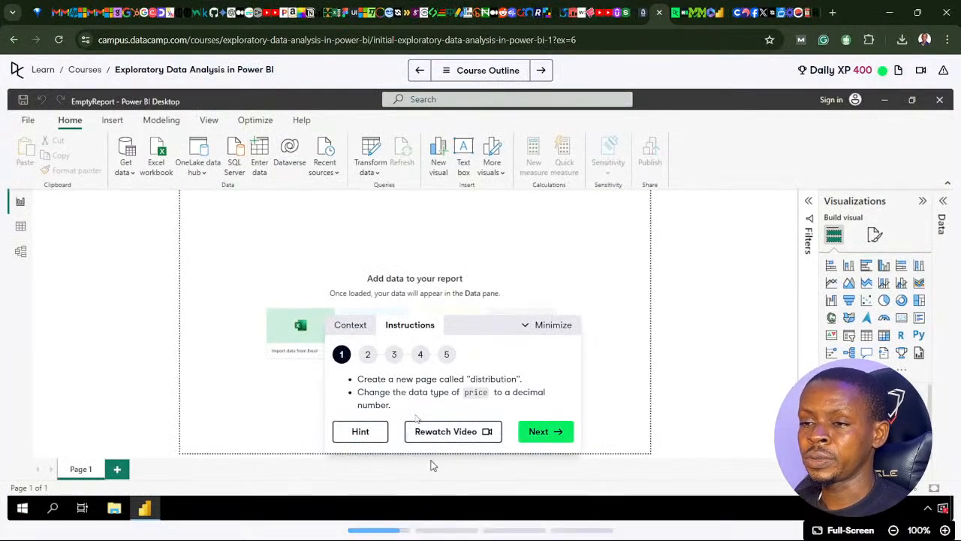
pyautogui.click(398, 529)
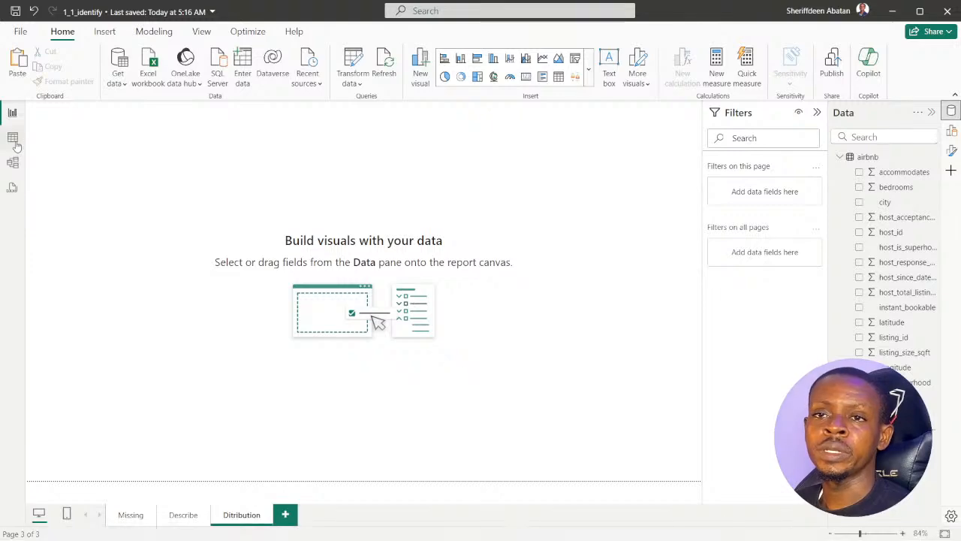
pyautogui.click(12, 136)
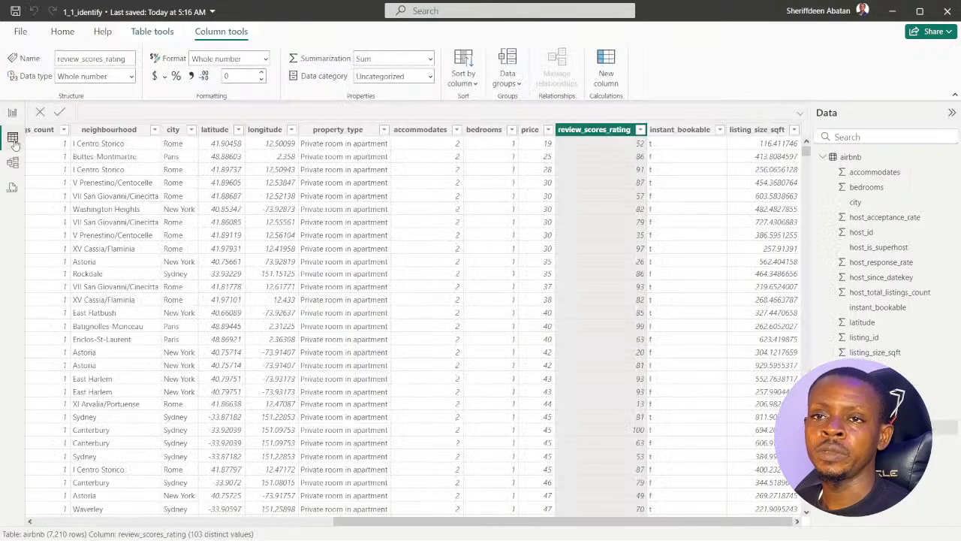
pyautogui.click(529, 130)
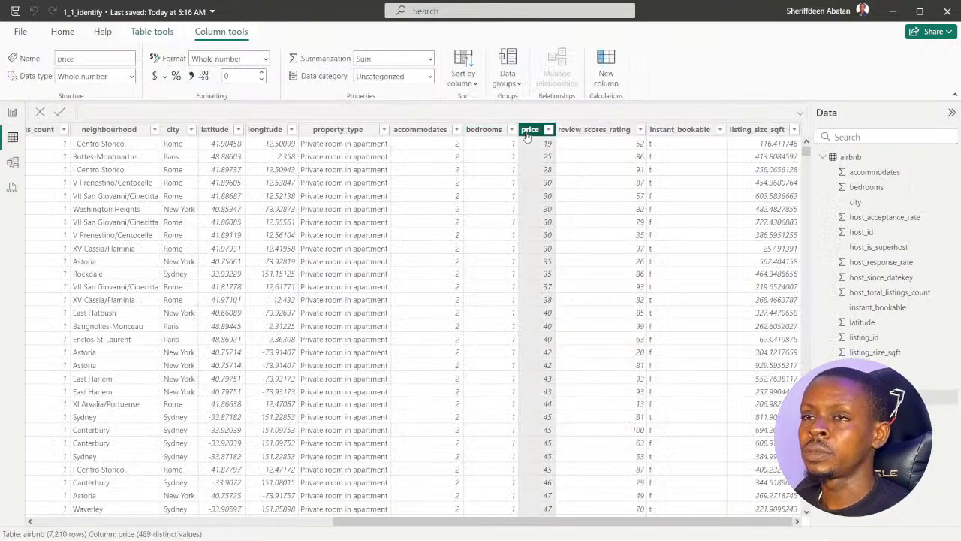
pyautogui.click(131, 76)
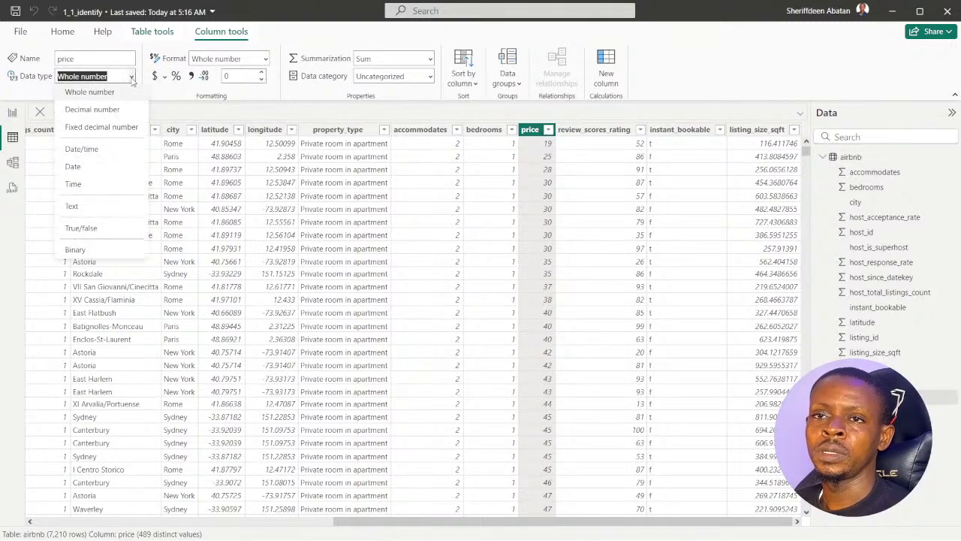
pyautogui.click(112, 109)
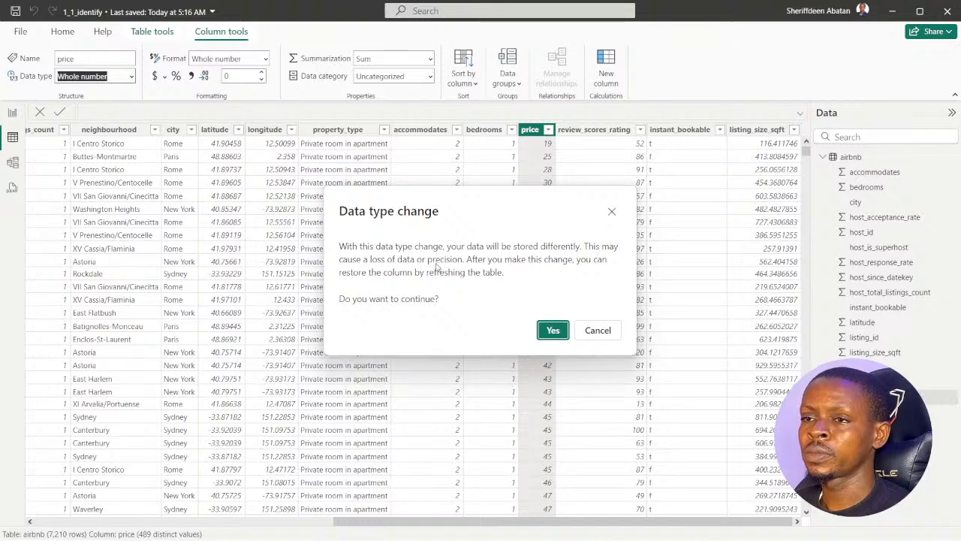
pyautogui.click(553, 330)
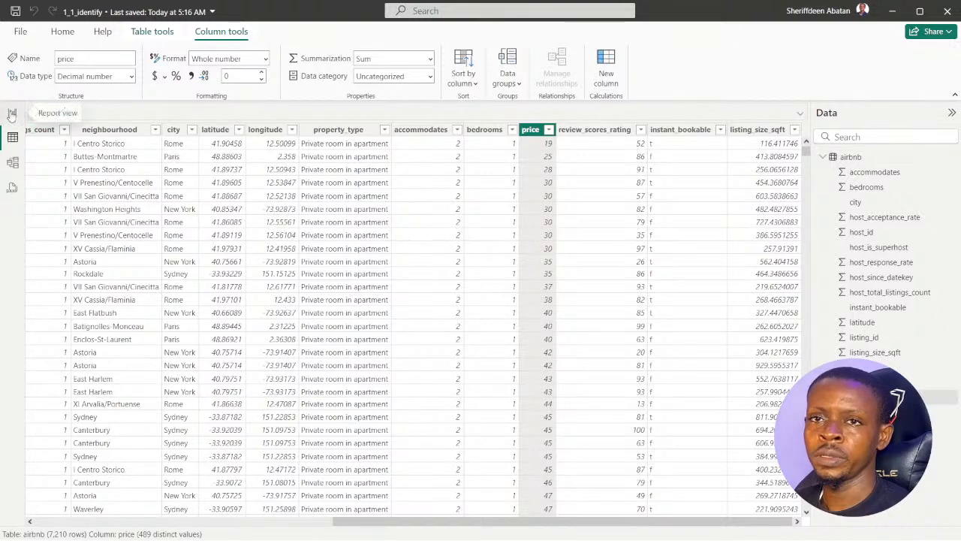
pyautogui.click(12, 113)
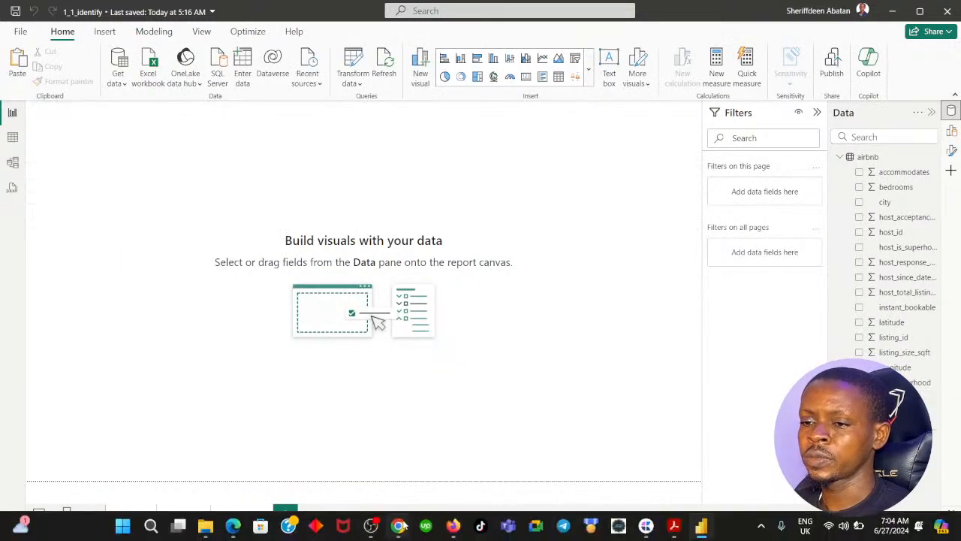
# Switch to DataCamp in Chrome, advance to instruction 2, and return to the Power BI report with the visual-building options shown.
pyautogui.click(442, 461)
pyautogui.click(552, 431)
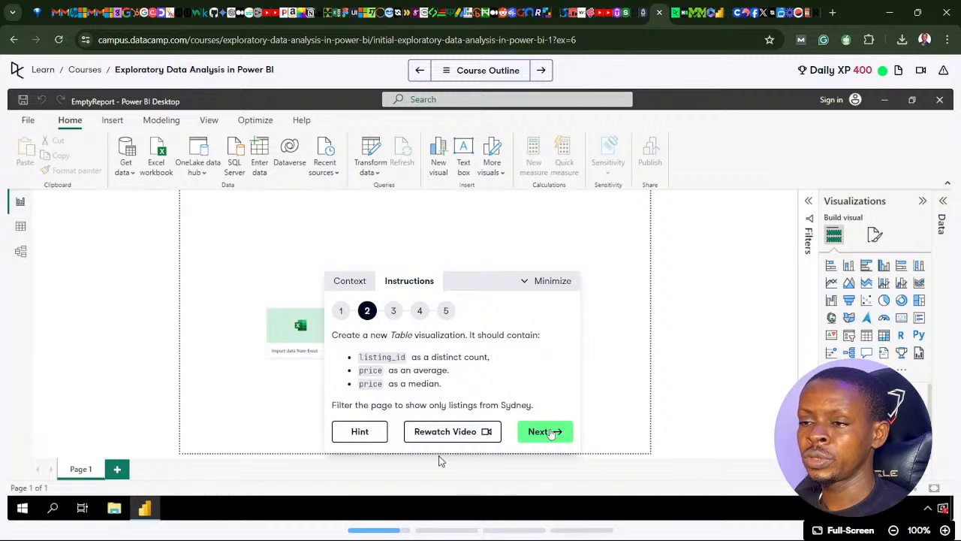
pyautogui.moveTo(425, 533)
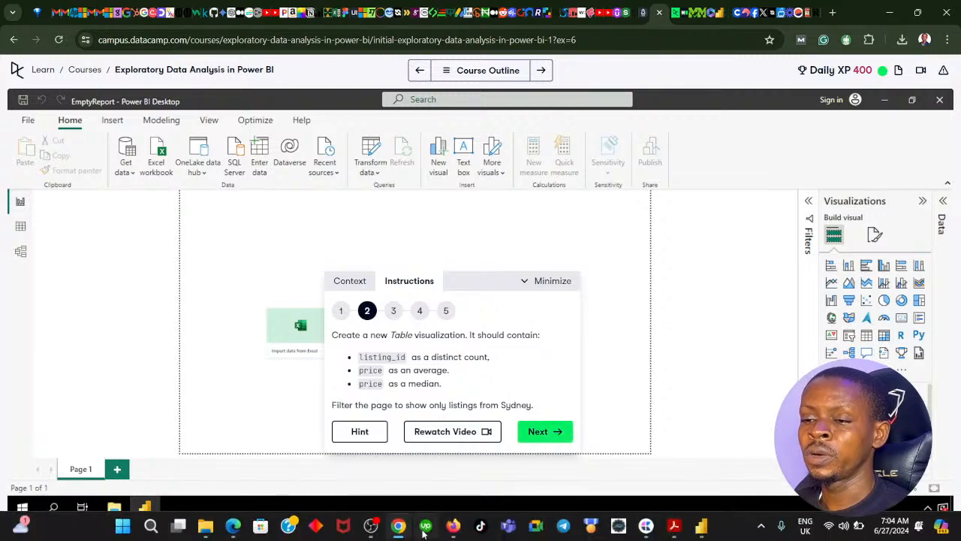
pyautogui.click(700, 523)
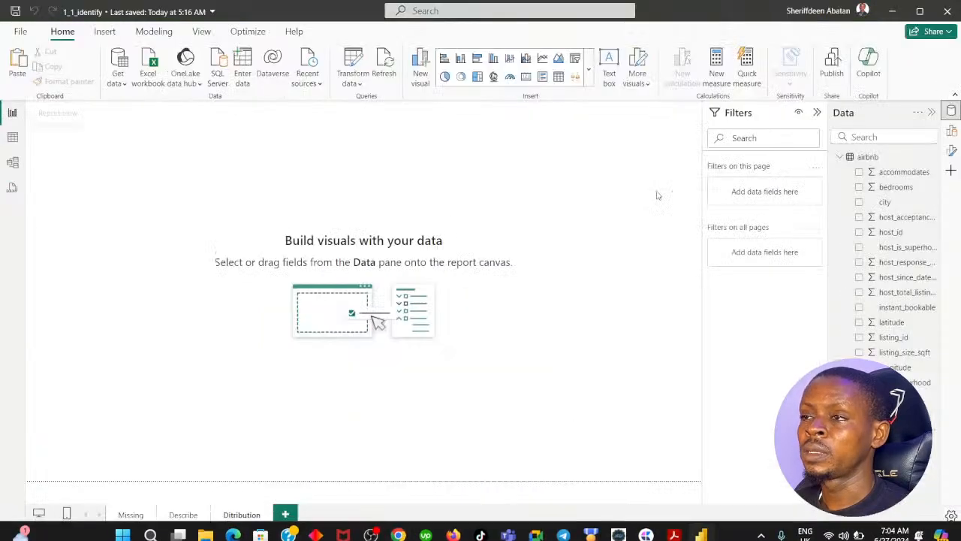
pyautogui.click(951, 131)
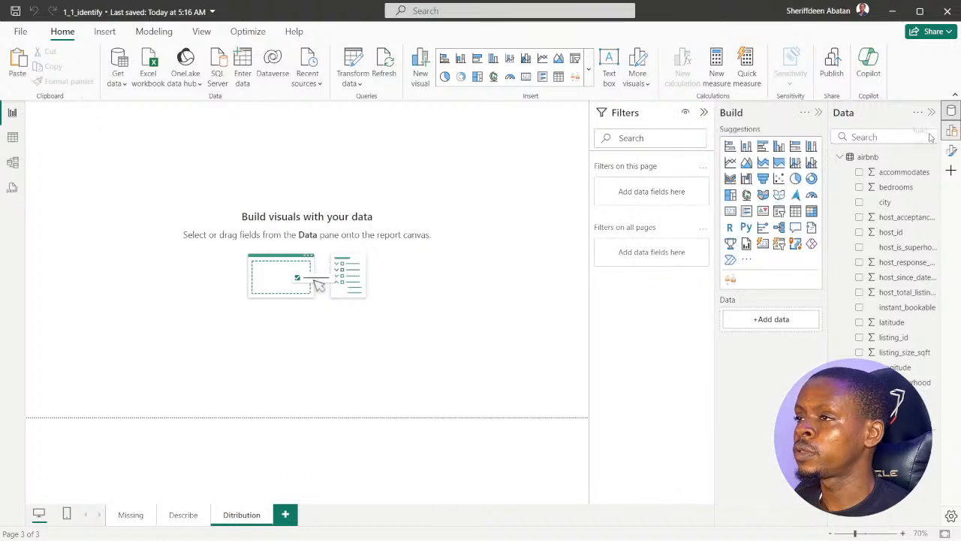
pyautogui.click(795, 211)
pyautogui.moveTo(132, 136); pyautogui.dragTo(236, 155)
pyautogui.moveTo(258, 246); pyautogui.dragTo(452, 380)
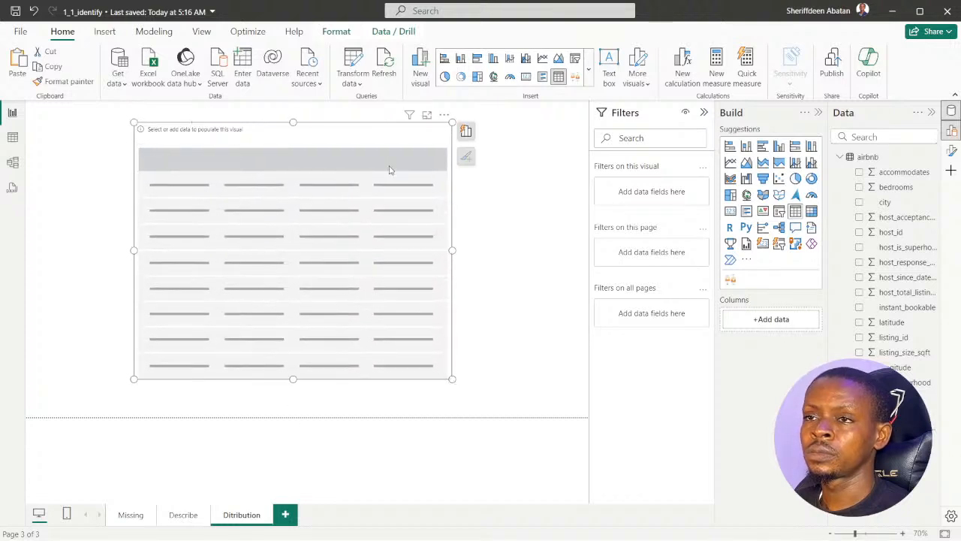
pyautogui.click(444, 115)
pyautogui.click(482, 144)
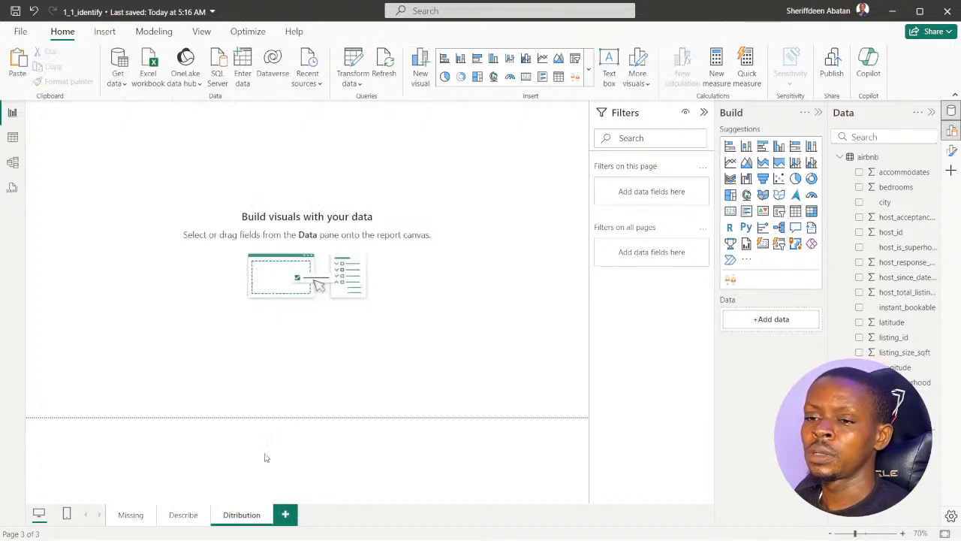
# Copy the price statistics table from the Describe page and paste it onto the empty third report page.
pyautogui.click(194, 516)
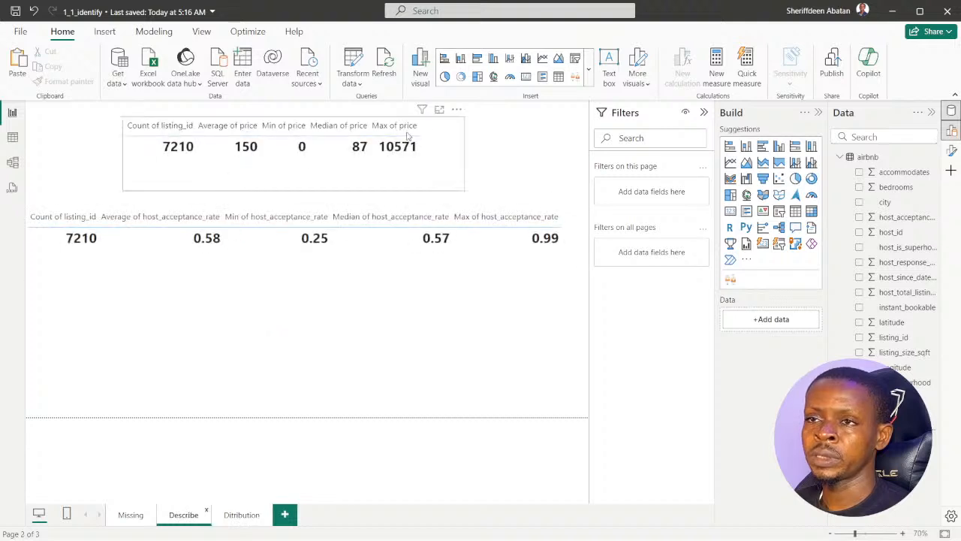
pyautogui.click(443, 132)
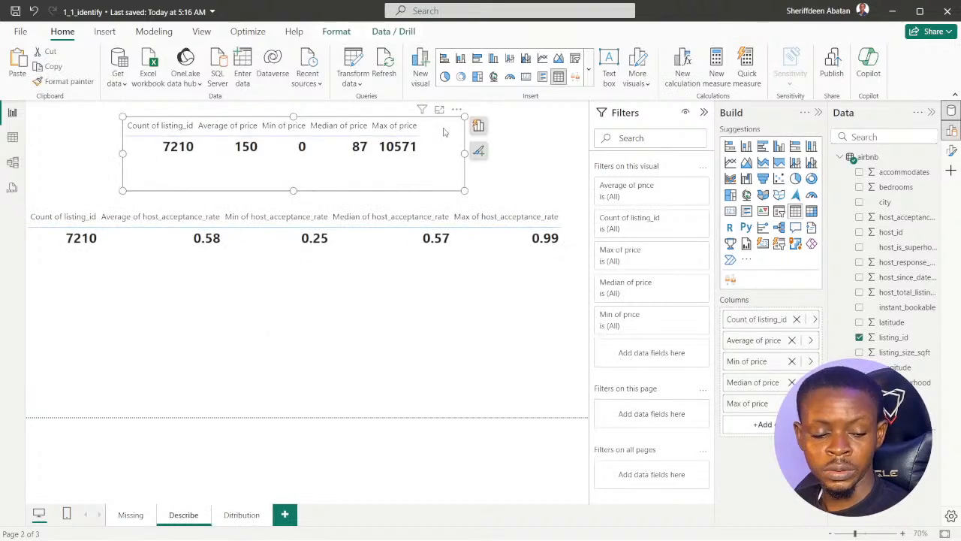
pyautogui.click(242, 516)
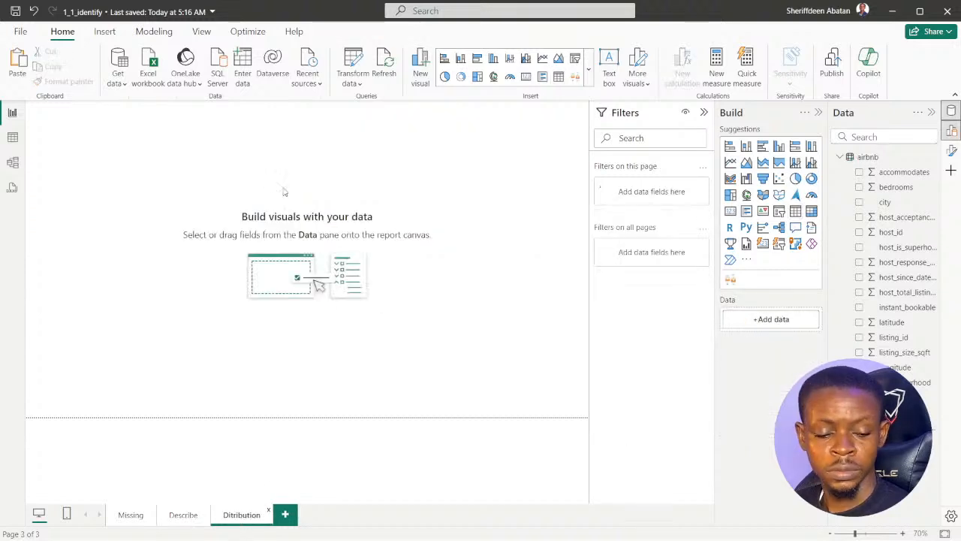
pyautogui.hotkey('ctrl', 'v')
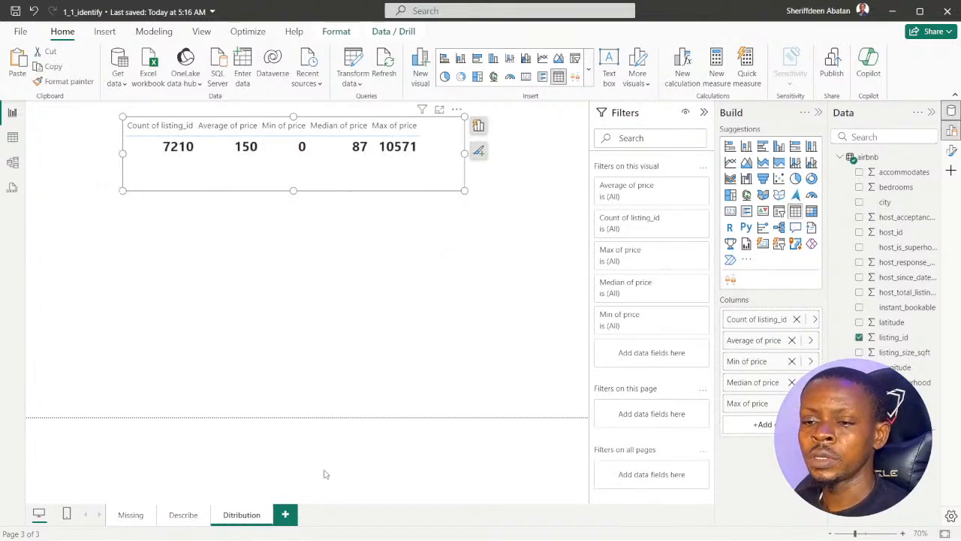
# Correct the third report page's name to "Distribution" and select the pasted price statistics table.
pyautogui.doubleClick(239, 517)
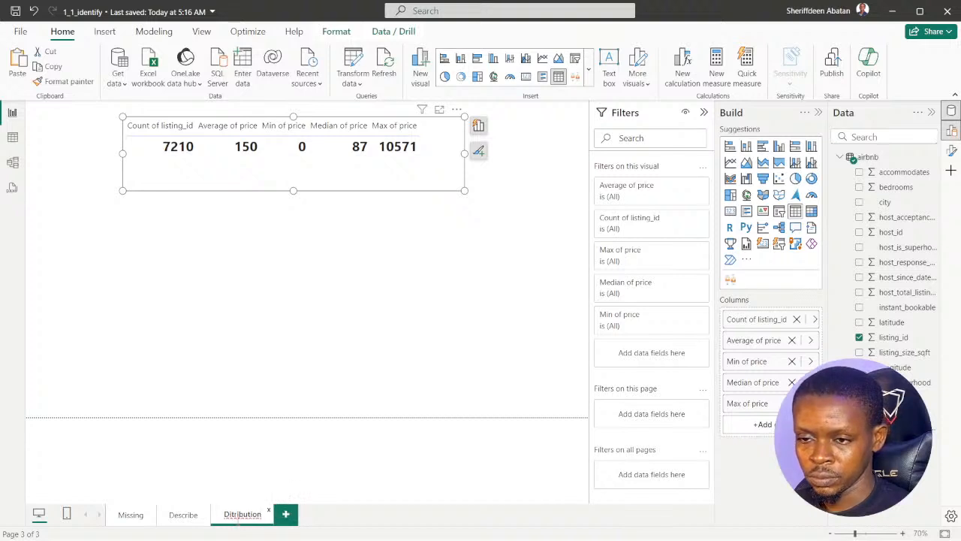
pyautogui.write('s')
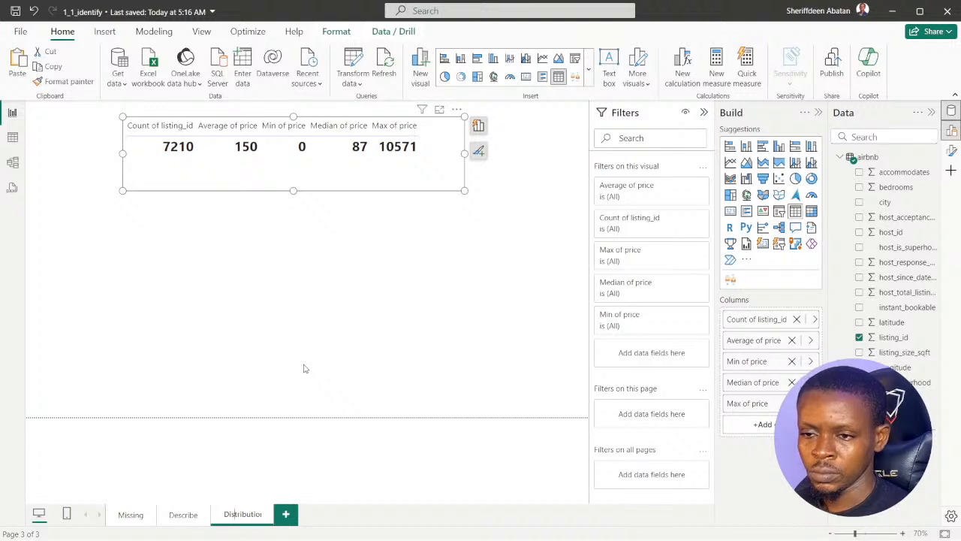
pyautogui.click(305, 368)
pyautogui.click(426, 178)
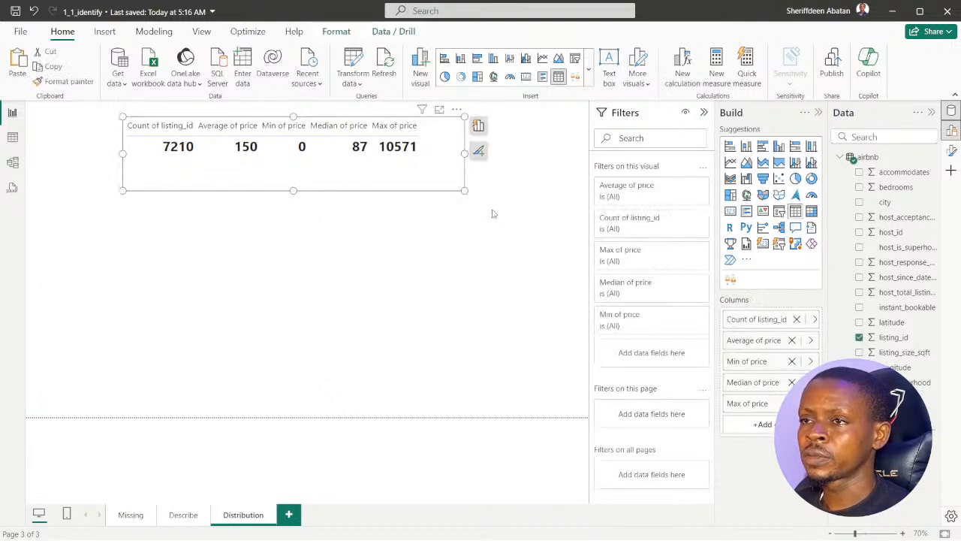
# Remove all five fields from the table visual on the Distribution page and make the emptied table taller.
pyautogui.click(791, 404)
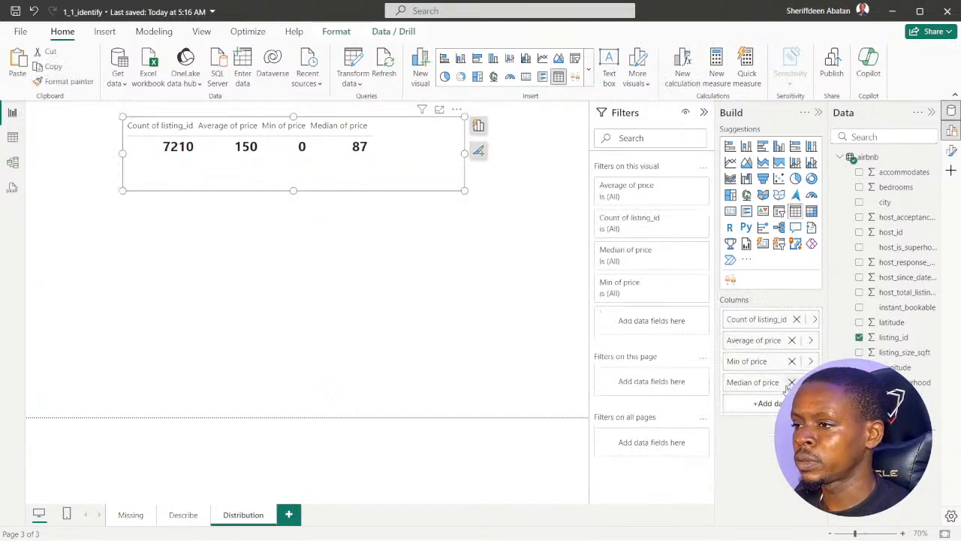
pyautogui.click(791, 382)
pyautogui.click(791, 361)
pyautogui.click(791, 340)
pyautogui.click(797, 320)
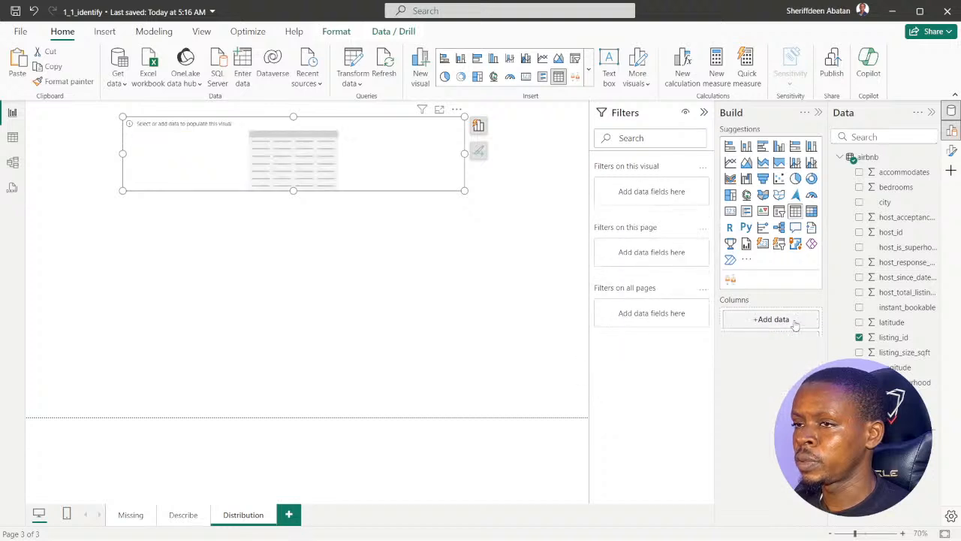
pyautogui.moveTo(293, 190); pyautogui.dragTo(295, 248)
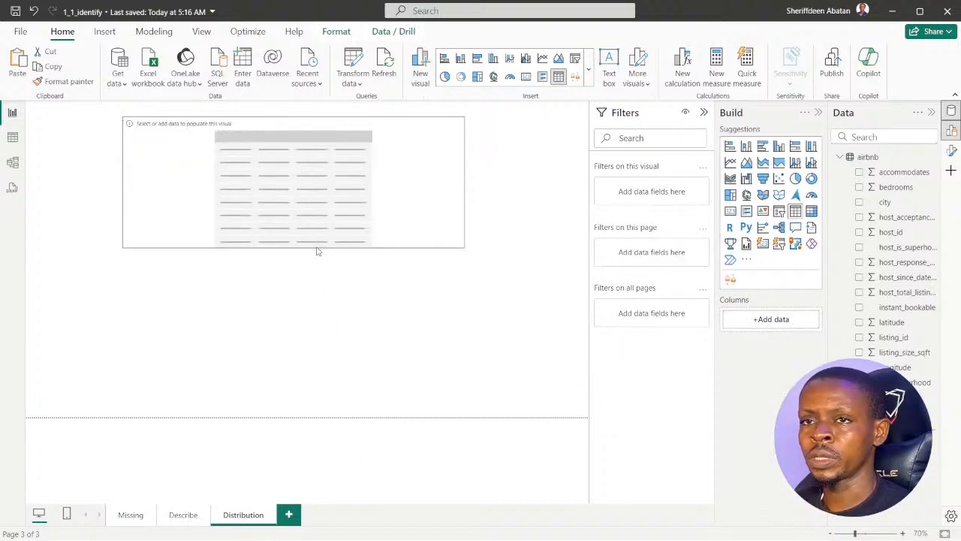
# Check the DataCamp exercise's table requirements in the browser, then add listing_id to the empty table visual in Power BI.
pyautogui.click(398, 528)
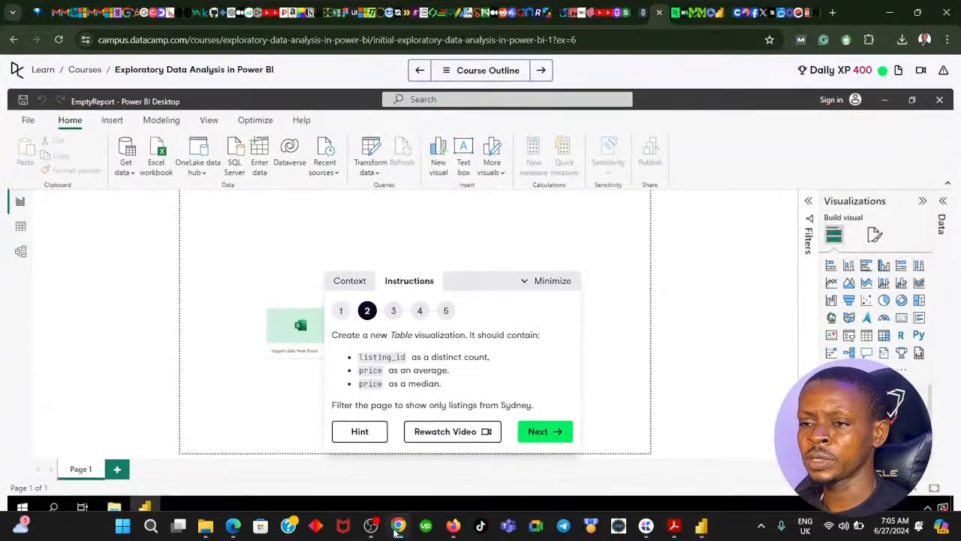
pyautogui.click(395, 529)
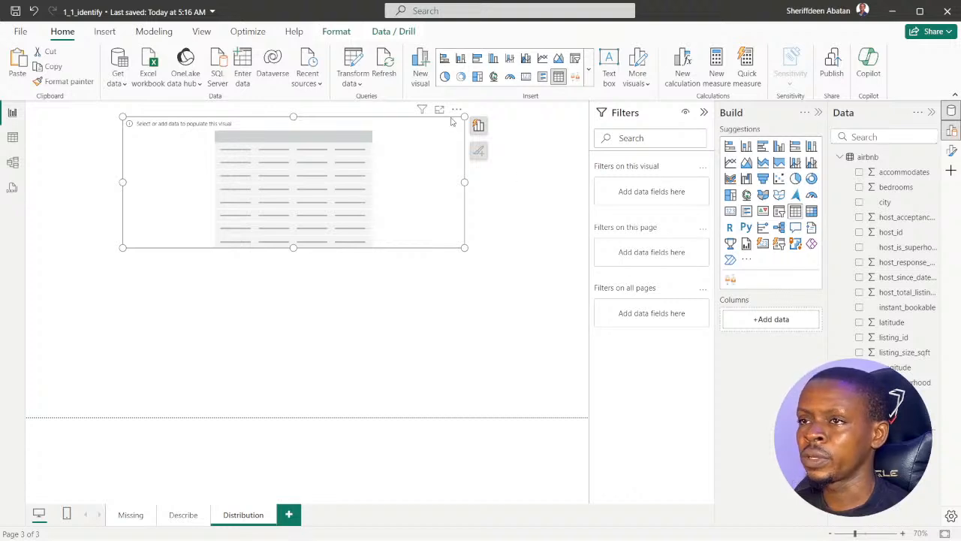
pyautogui.click(478, 125)
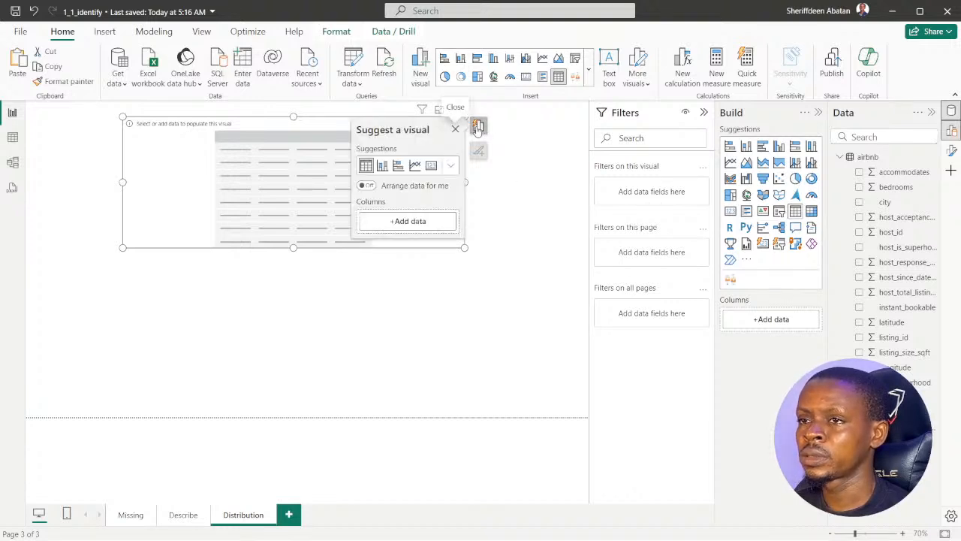
pyautogui.click(391, 223)
pyautogui.scroll(-5, 519, 252)
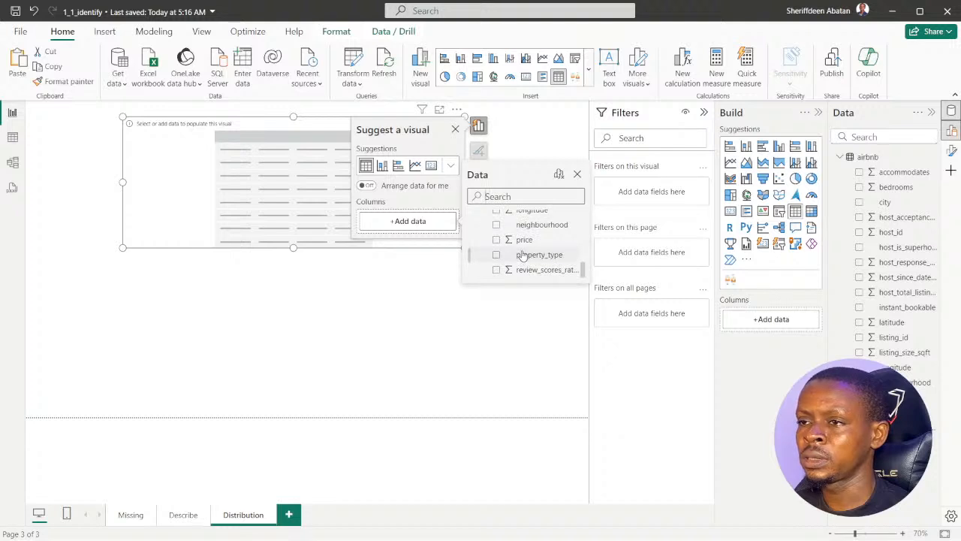
pyautogui.scroll(2, 524, 256)
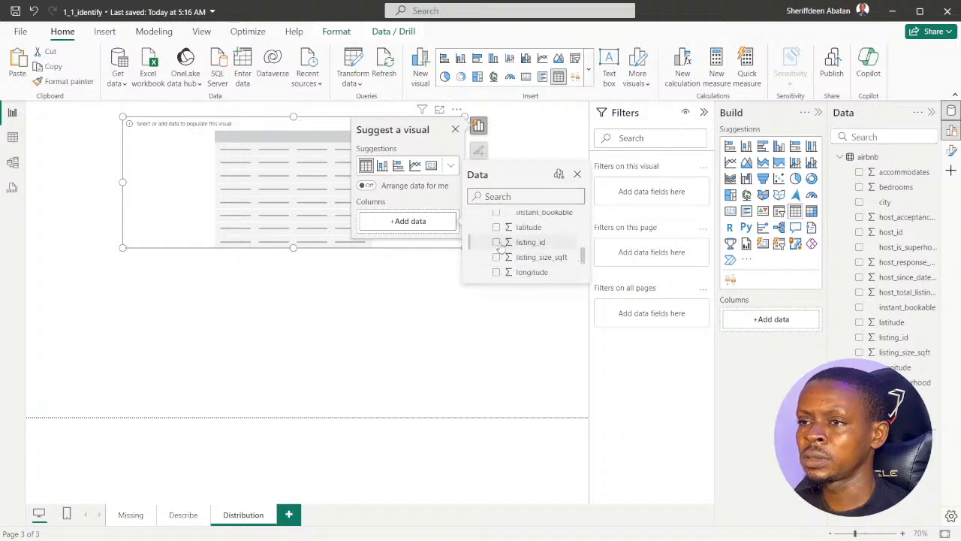
pyautogui.click(497, 243)
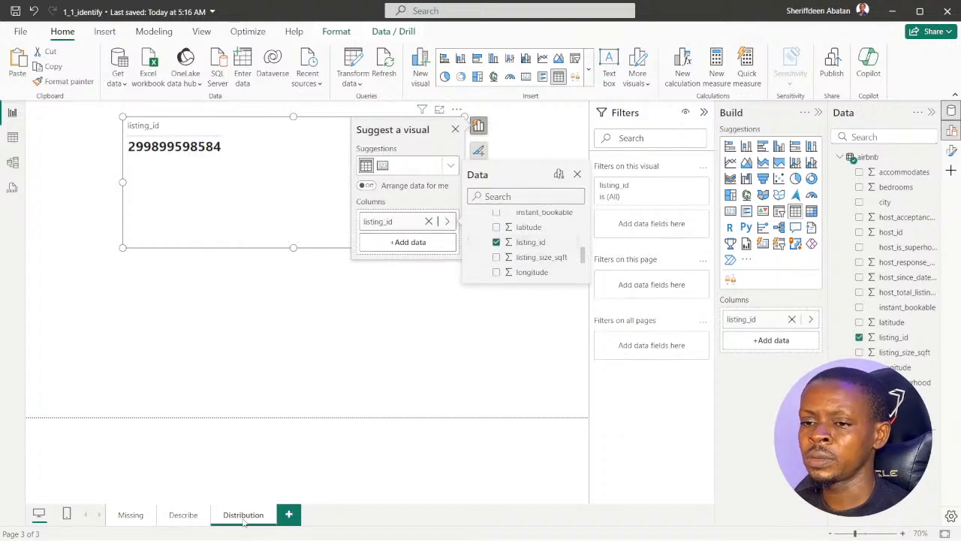
# Recheck the exercise instructions in the browser and add the price field twice to the table after listing_id.
pyautogui.click(398, 526)
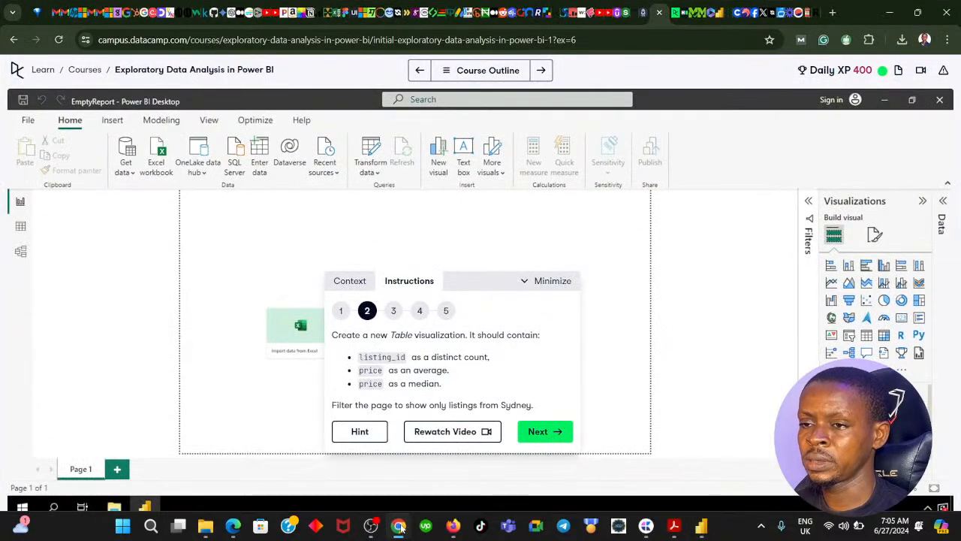
pyautogui.click(399, 526)
pyautogui.scroll(-2, 501, 241)
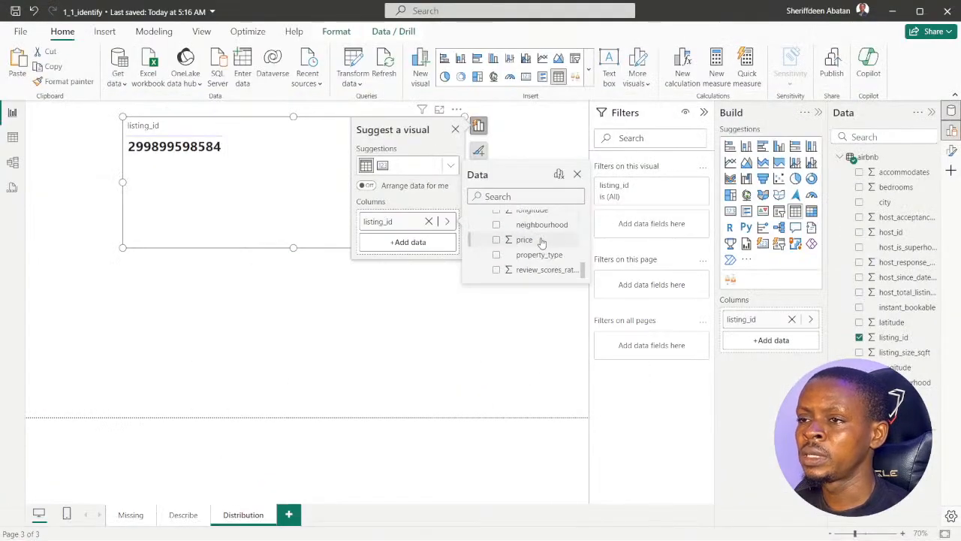
pyautogui.click(496, 240)
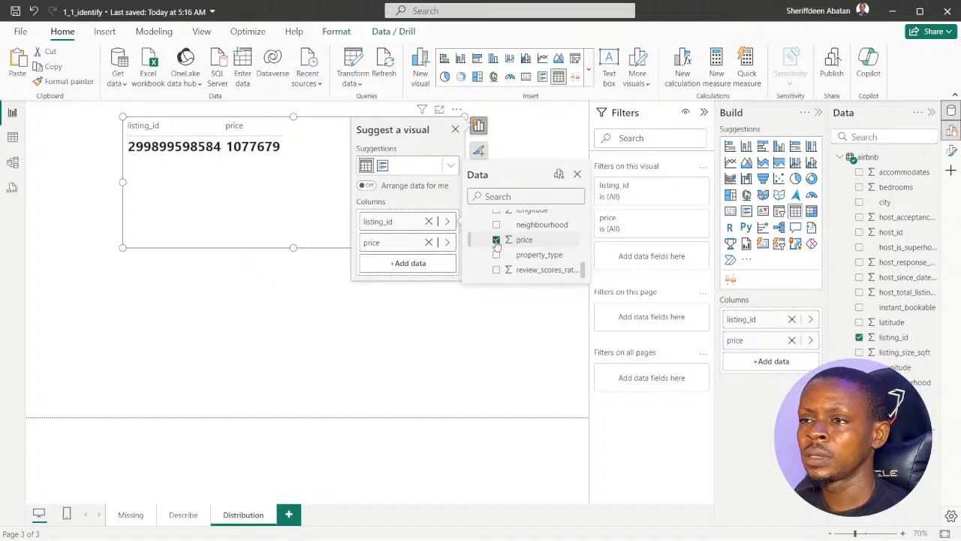
pyautogui.click(406, 264)
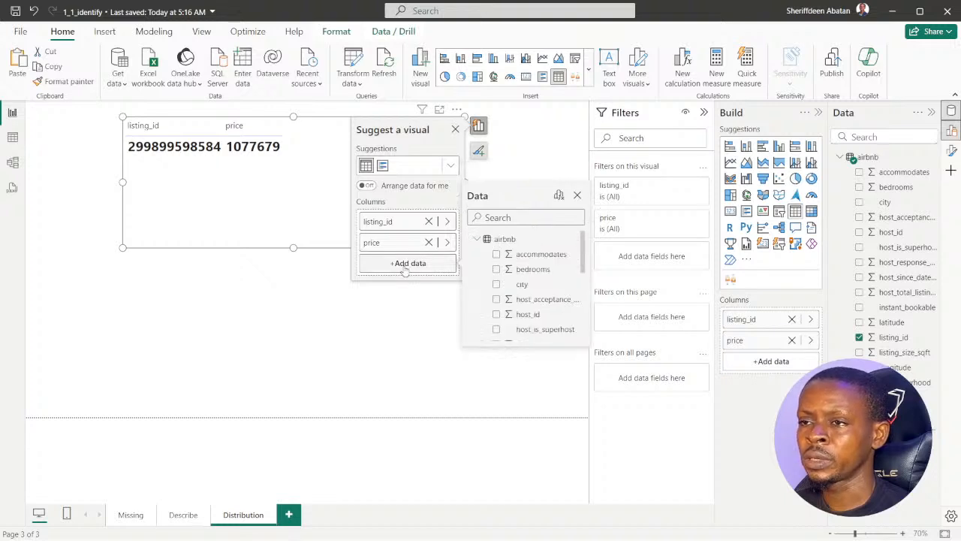
pyautogui.scroll(-4, 535, 273)
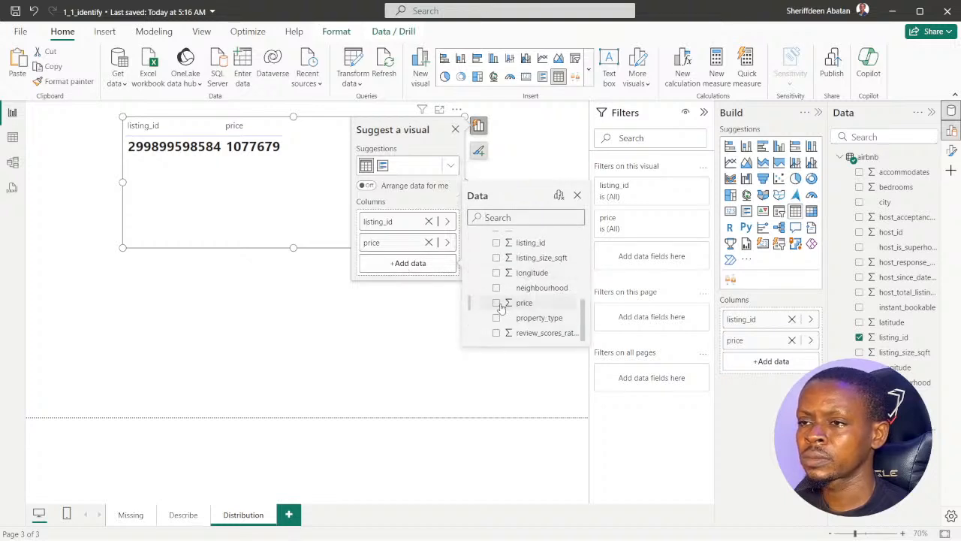
pyautogui.click(497, 303)
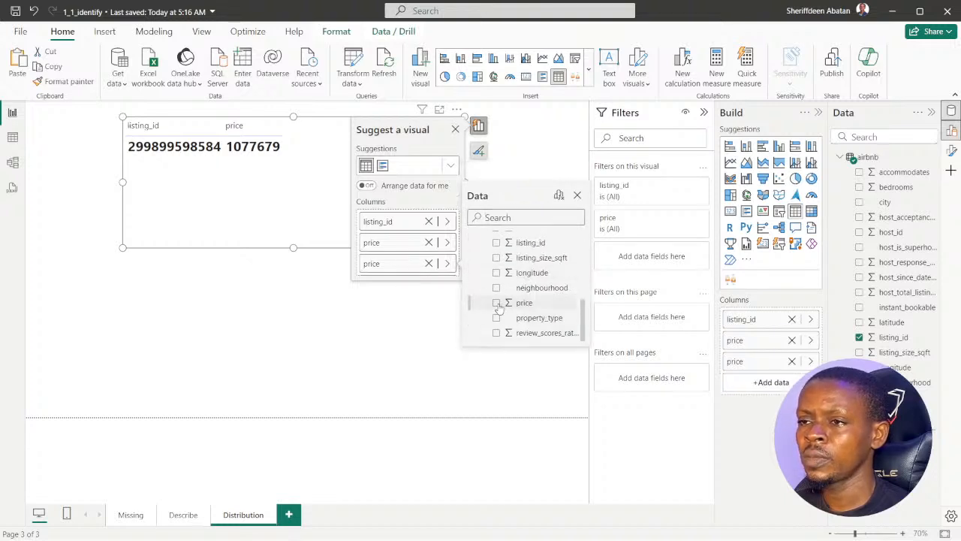
pyautogui.click(577, 195)
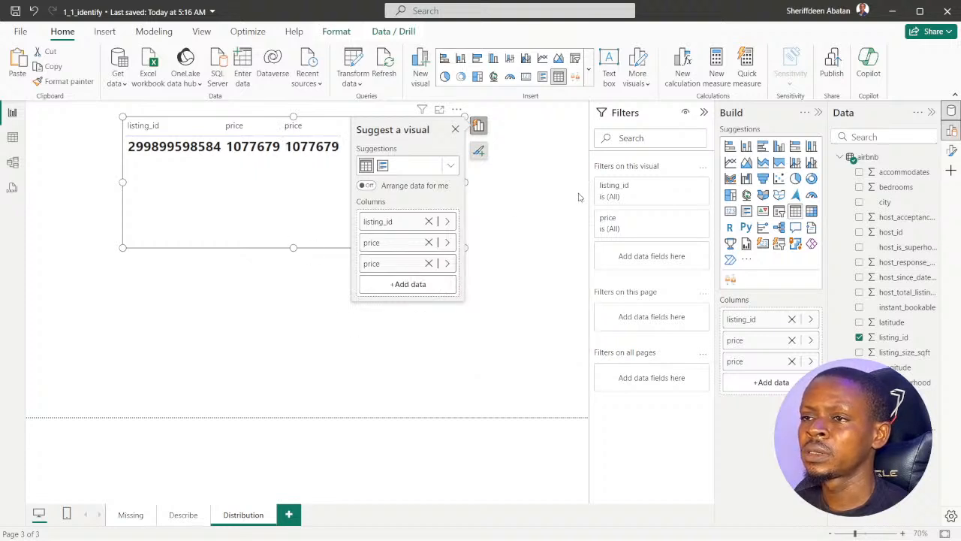
# Summarize the table's listing_id column as Count (Distinct) and its first price column as Average.
pyautogui.click(448, 222)
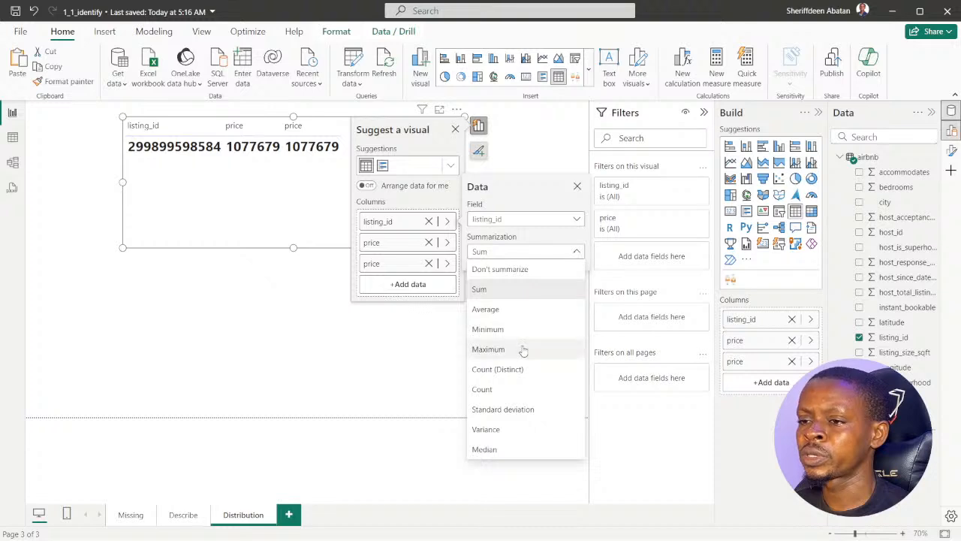
pyautogui.click(513, 369)
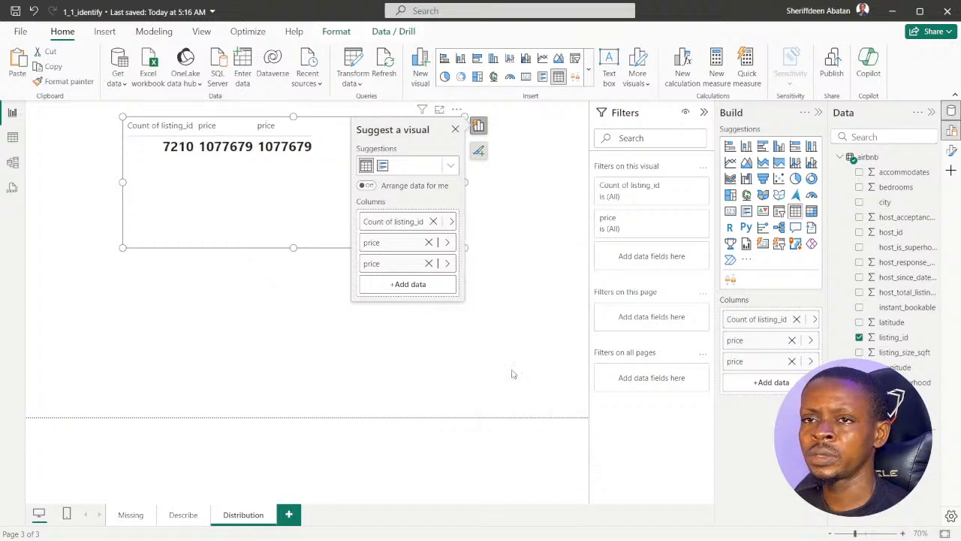
pyautogui.click(446, 242)
pyautogui.click(570, 273)
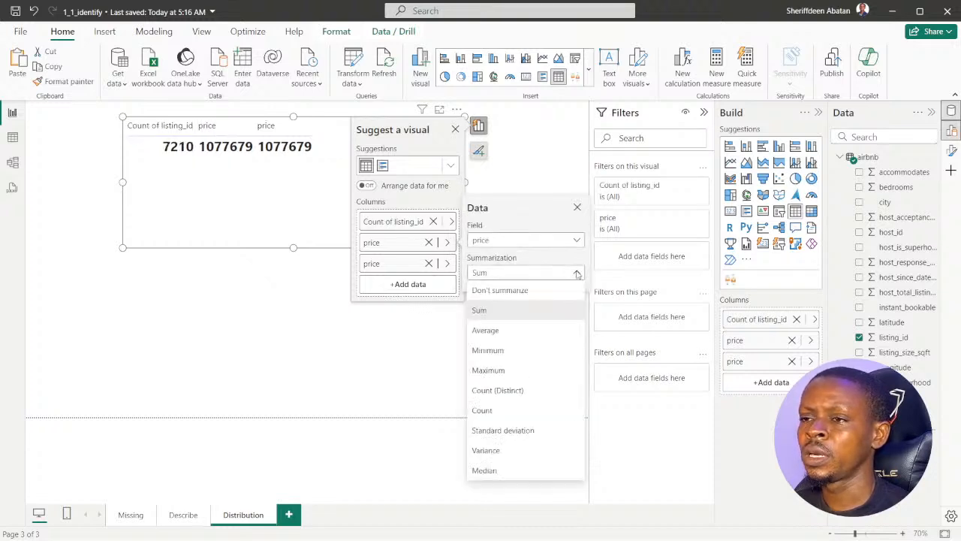
pyautogui.click(485, 331)
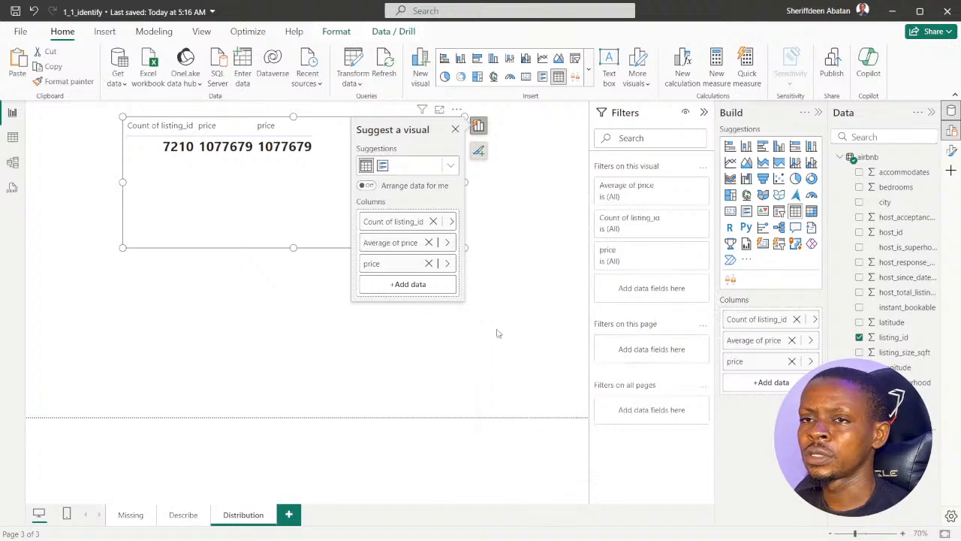
# Summarize the table's second price column as Median.
pyautogui.click(448, 263)
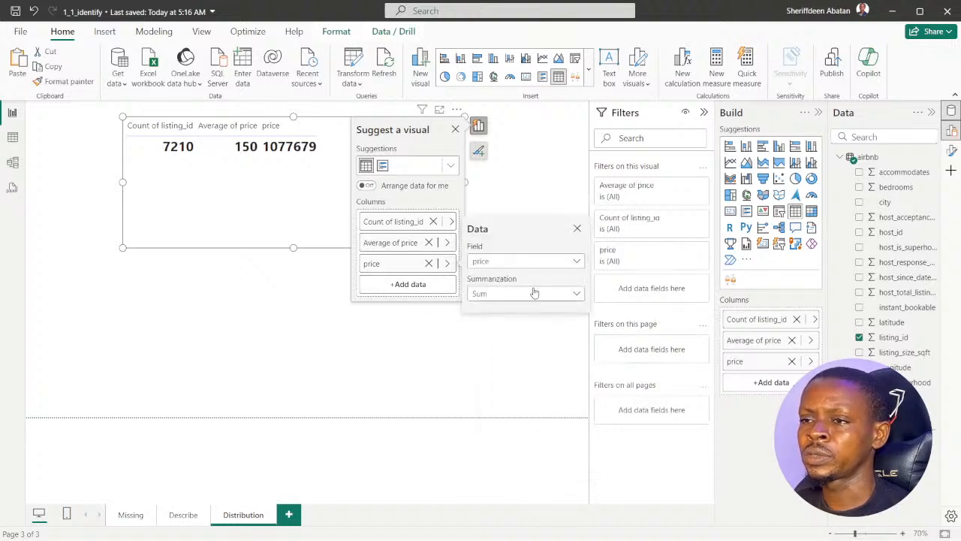
pyautogui.click(576, 294)
pyautogui.click(484, 491)
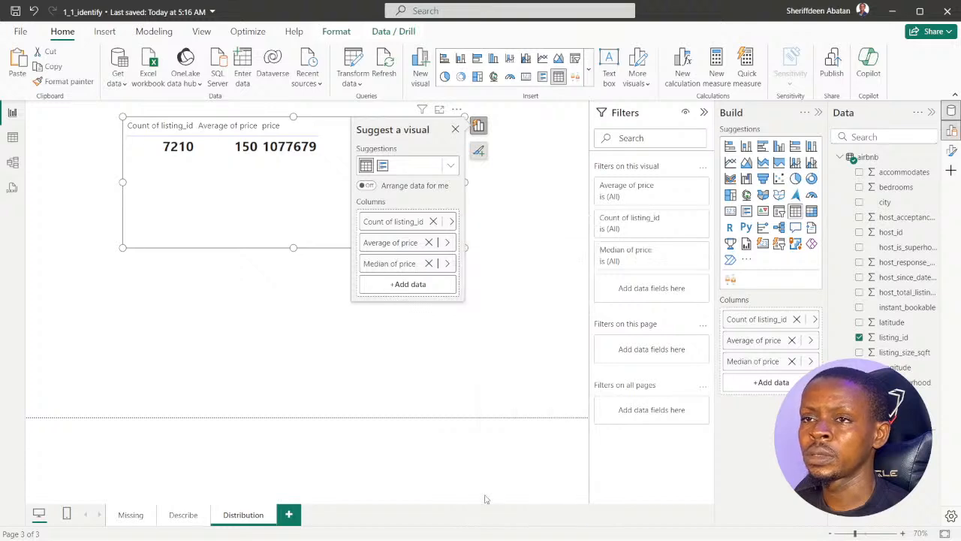
# Close the visual suggestions and shrink the table visual to fit around its three columns.
pyautogui.click(455, 129)
pyautogui.moveTo(467, 183); pyautogui.dragTo(351, 182)
pyautogui.moveTo(351, 248); pyautogui.dragTo(367, 212)
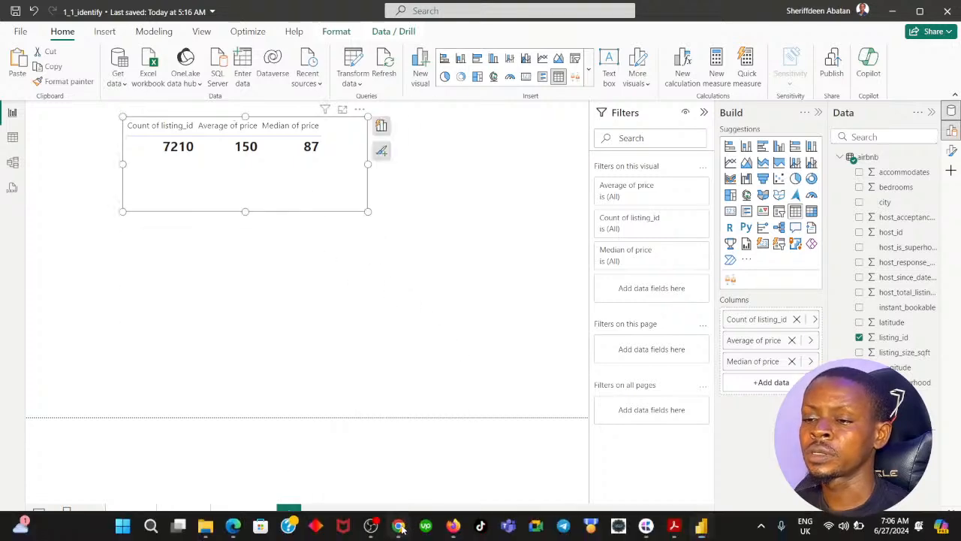
# Check the exercise's filter requirement and add city as a filter on all pages, using basic filtering with only Sydney selected.
pyautogui.click(398, 525)
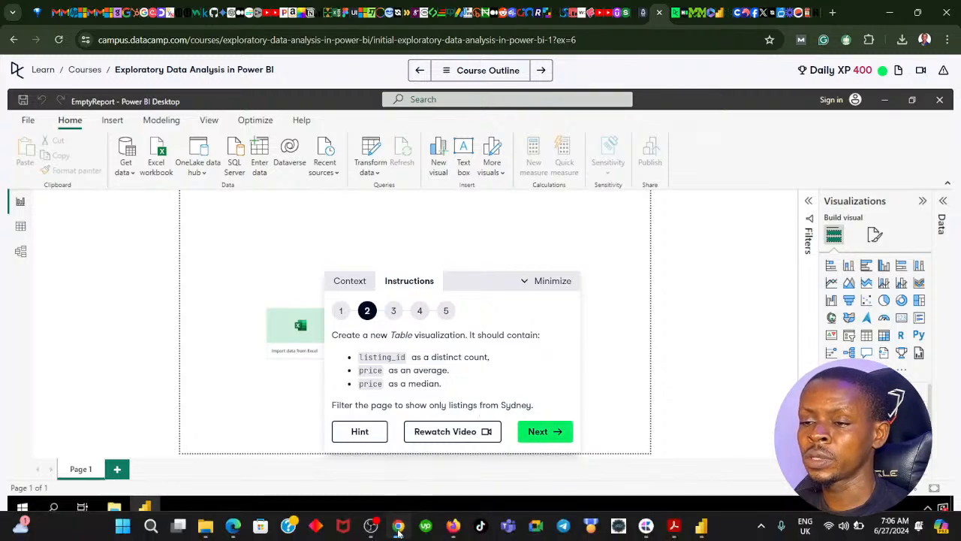
pyautogui.click(399, 528)
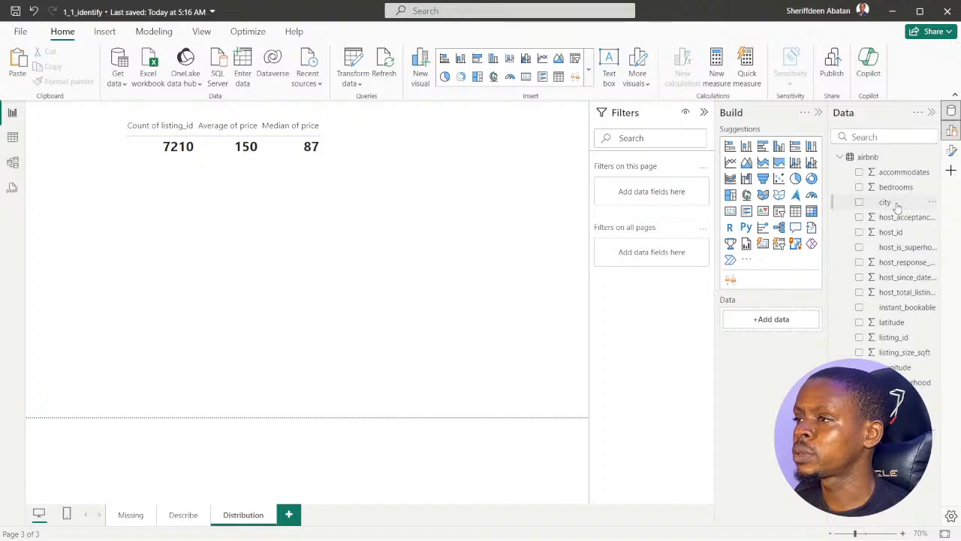
pyautogui.moveTo(886, 204); pyautogui.dragTo(663, 259)
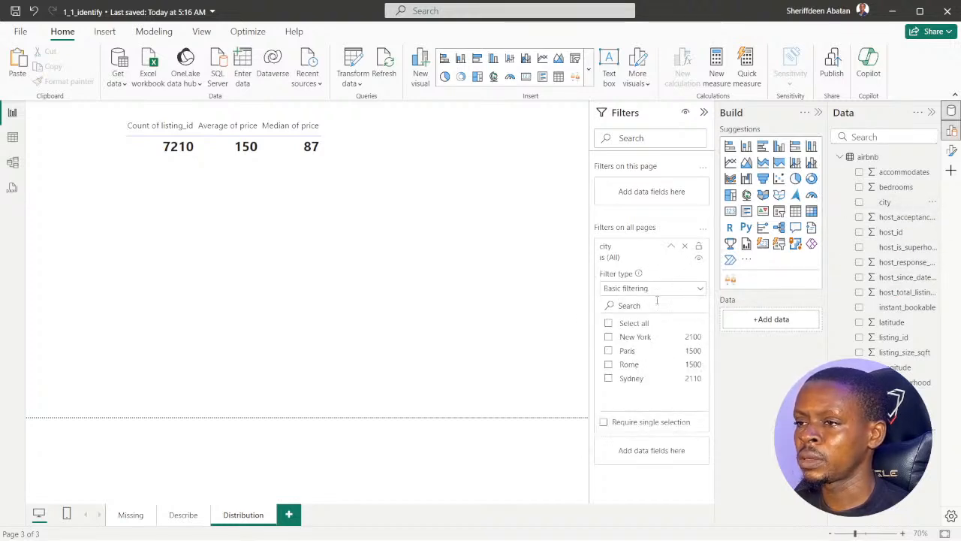
pyautogui.click(698, 293)
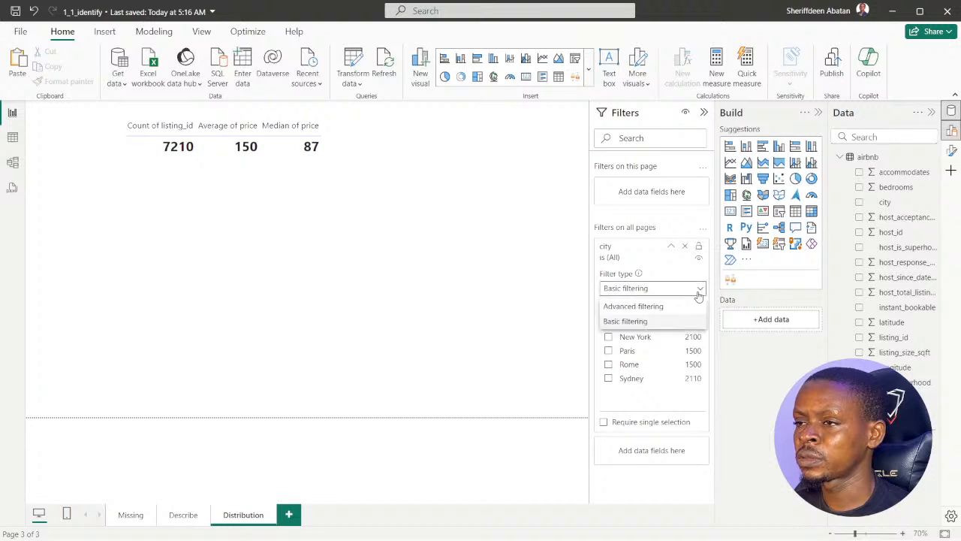
pyautogui.click(631, 322)
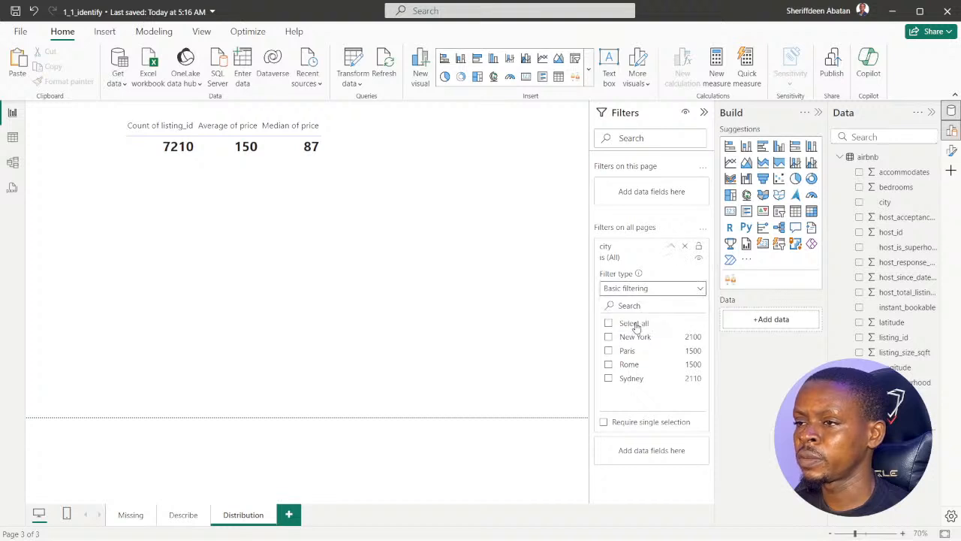
pyautogui.click(609, 379)
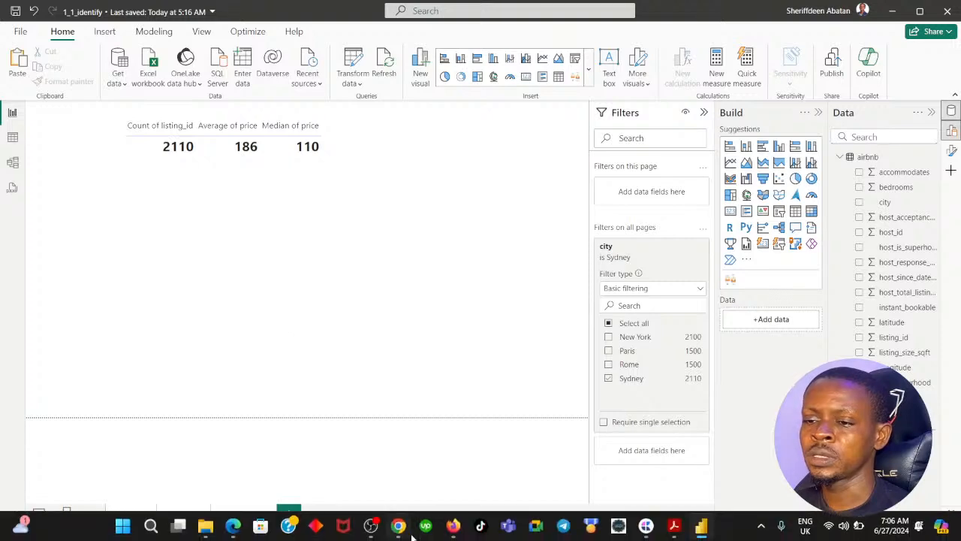
# Switch to the DataCamp exercise in the browser and advance from instruction 2 to instruction 3.
pyautogui.click(400, 528)
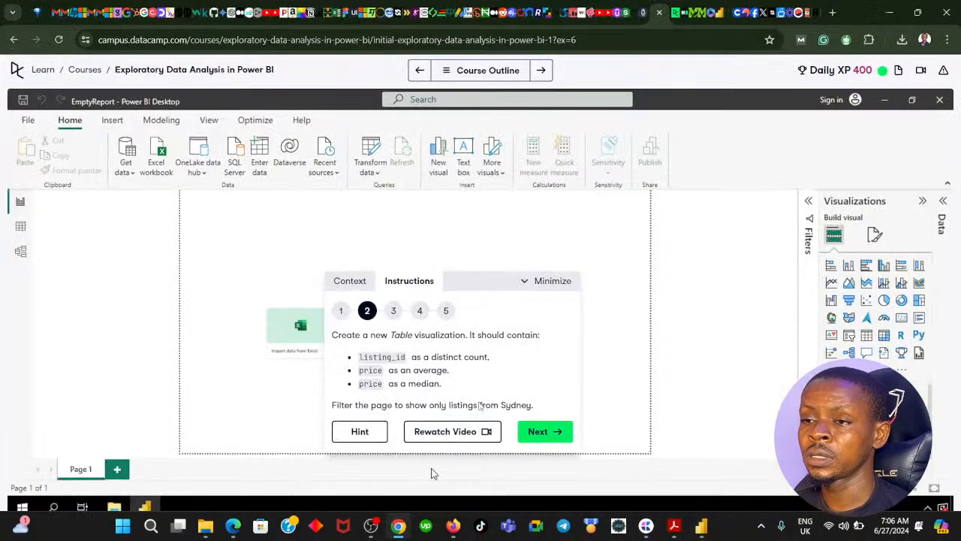
pyautogui.click(367, 310)
pyautogui.click(553, 430)
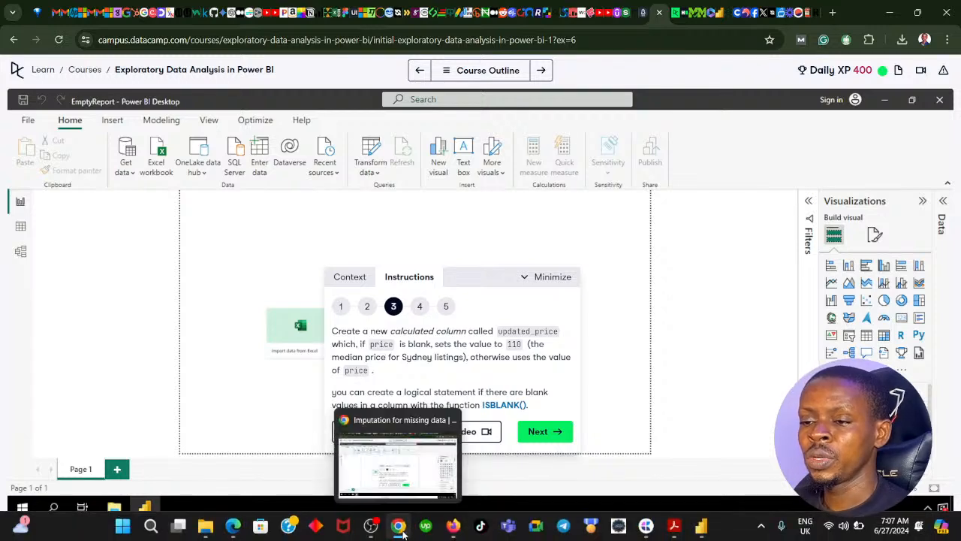
# Compare the median price in the Power BI table with the browser instructions for the updated_price calculated column.
pyautogui.click(398, 524)
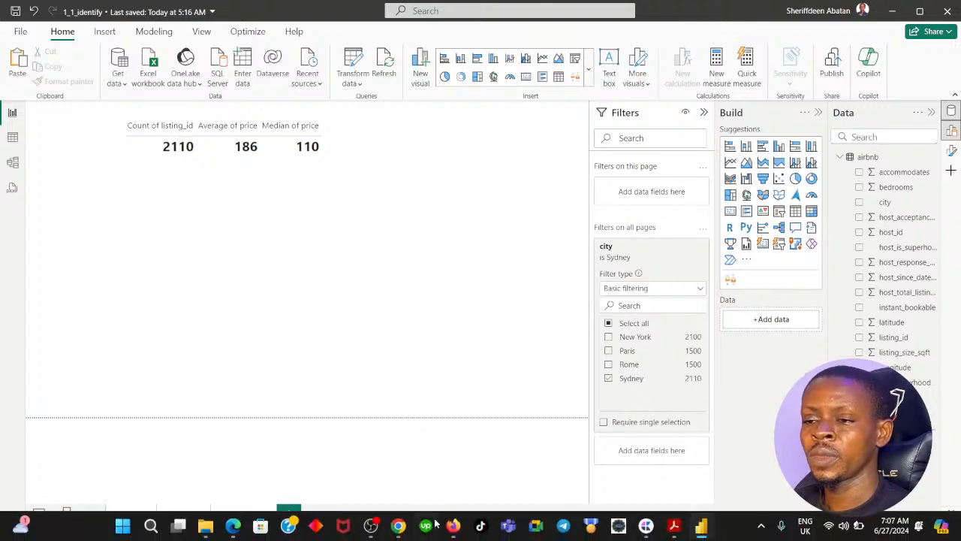
pyautogui.click(399, 526)
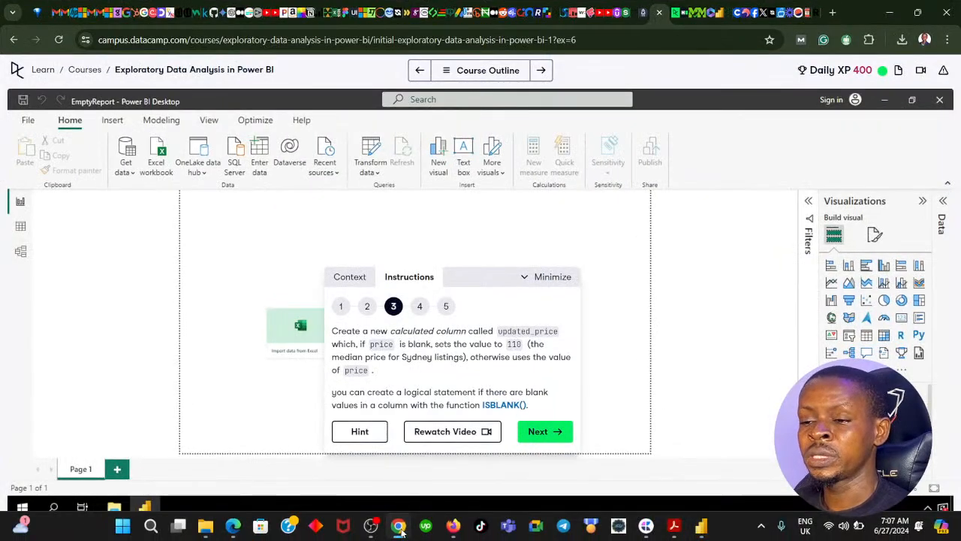
pyautogui.click(399, 525)
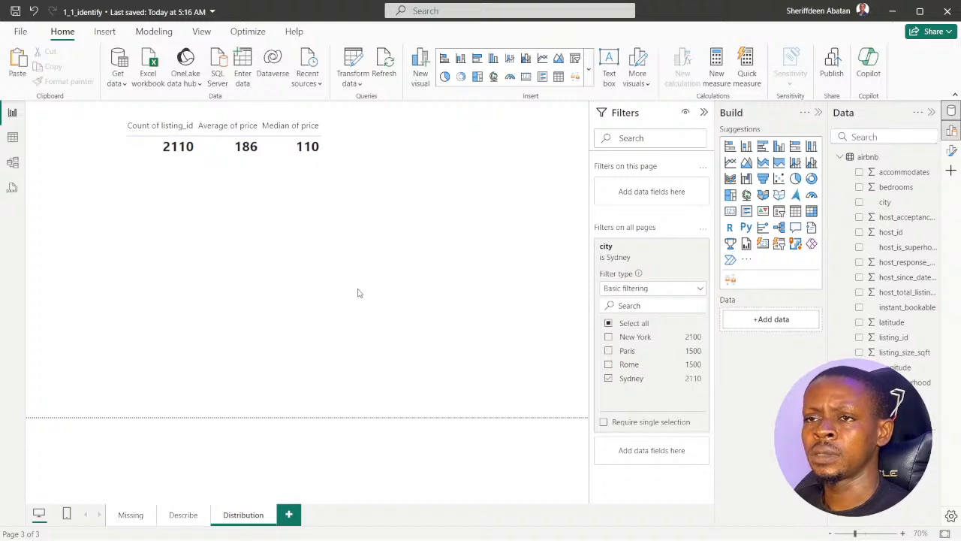
pyautogui.click(399, 525)
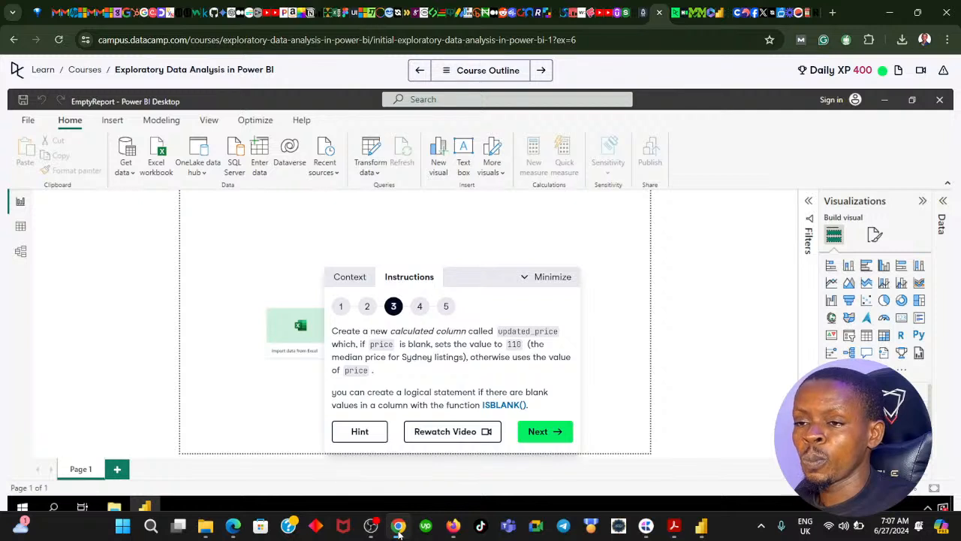
# Look ahead at instruction 4 of the DataCamp exercise and return to instruction 3.
pyautogui.click(546, 434)
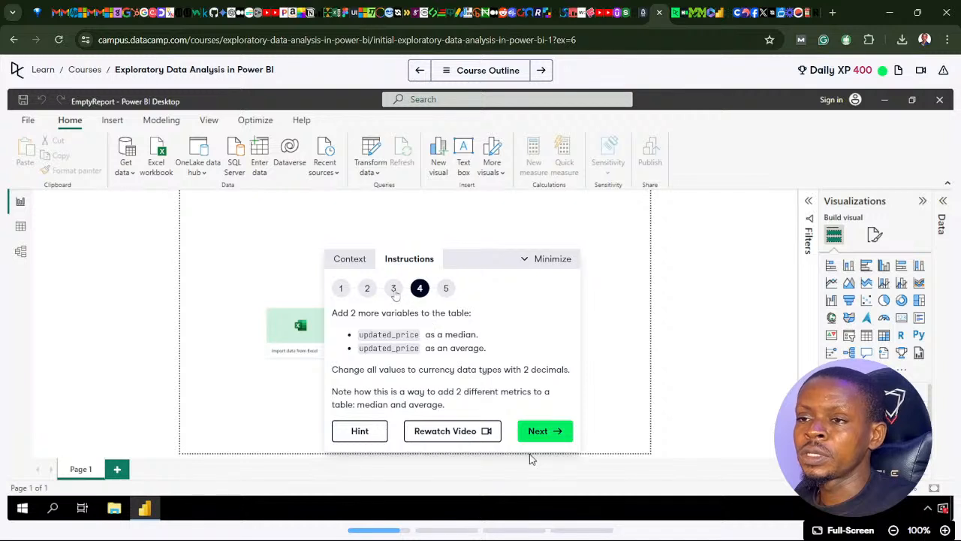
pyautogui.click(393, 289)
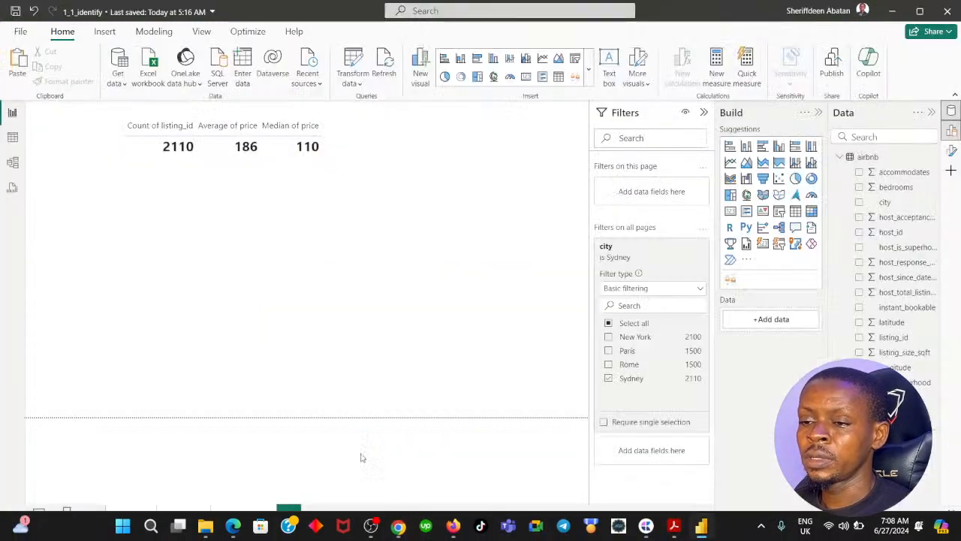
# In Power BI's table view, add a calculated column to the airbnb table and begin its formula with "updatedprice =" followed by a new line.
pyautogui.click(12, 138)
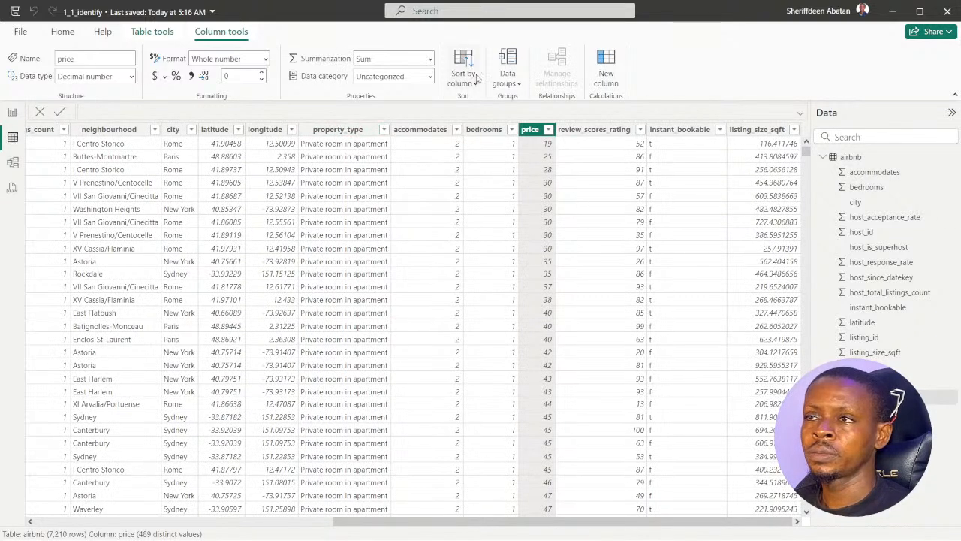
pyautogui.click(606, 63)
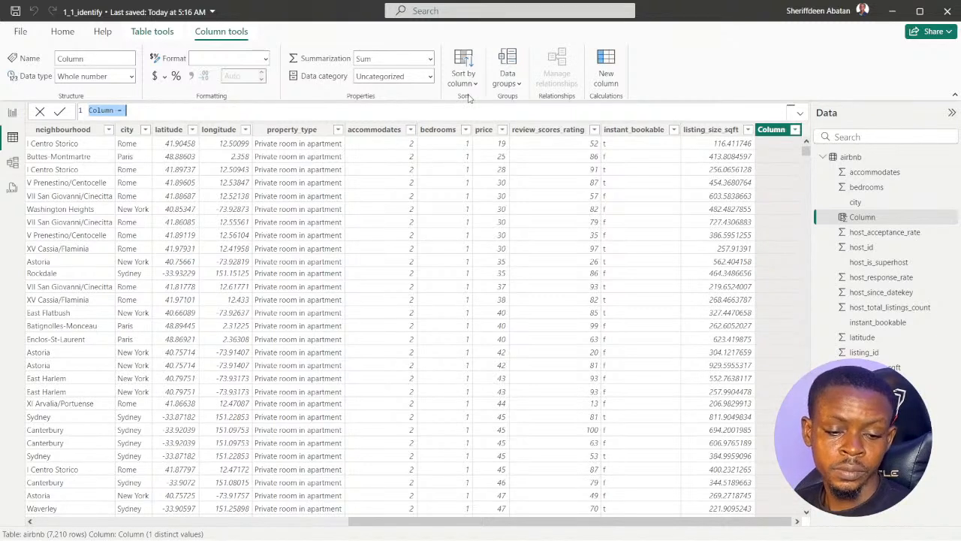
pyautogui.write('u')
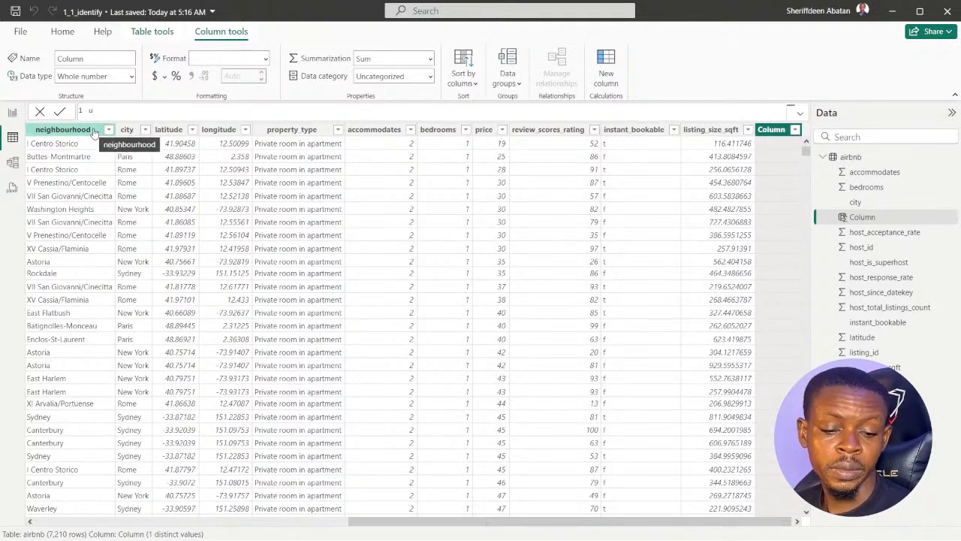
pyautogui.write('pdated')
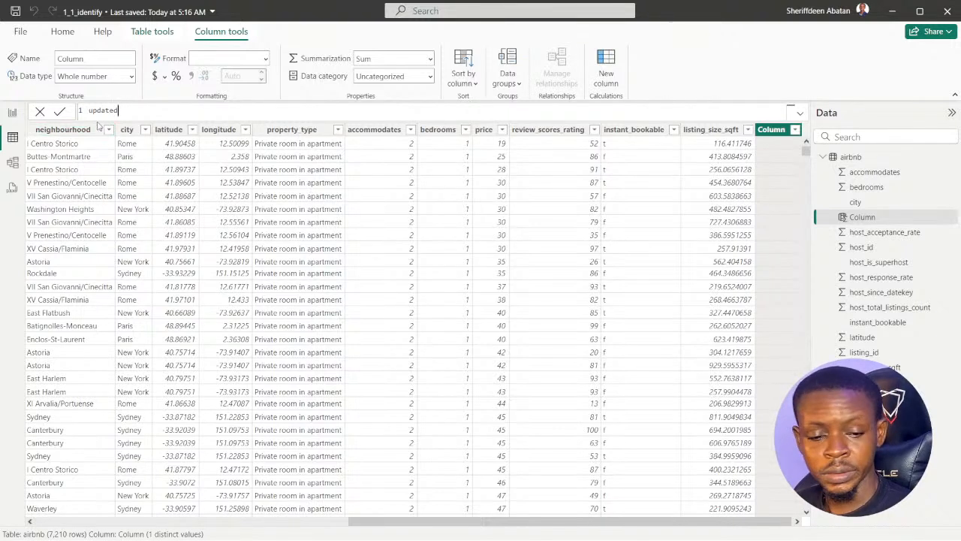
pyautogui.write('p')
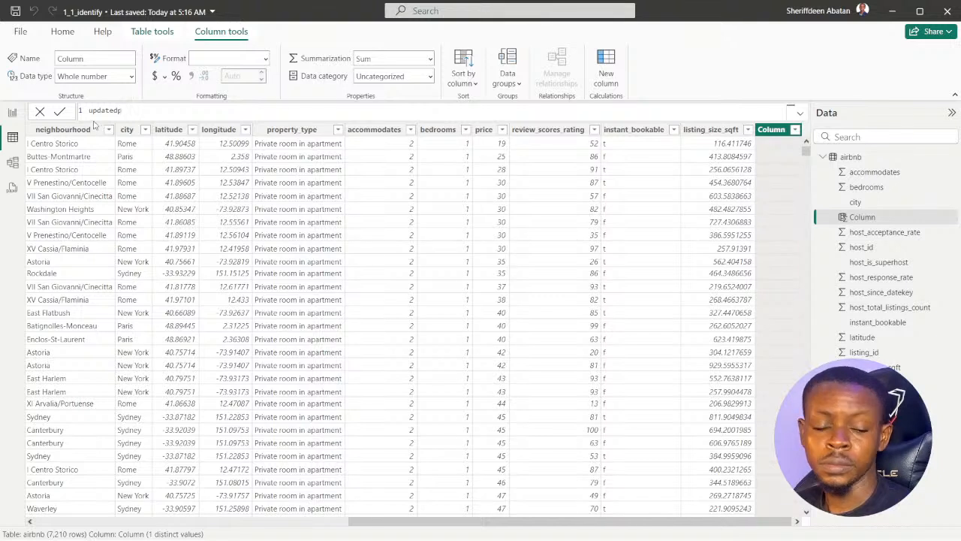
pyautogui.write('rice ')
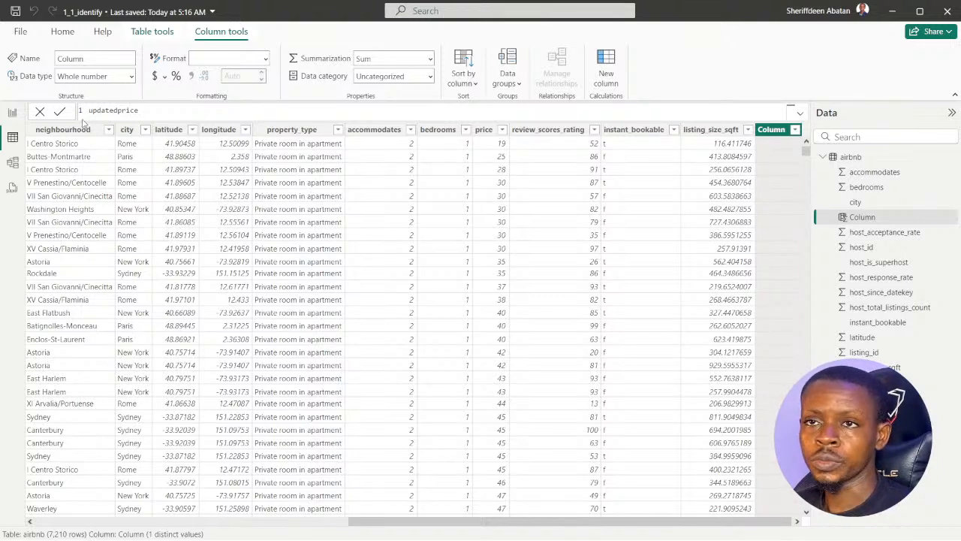
pyautogui.write('=')
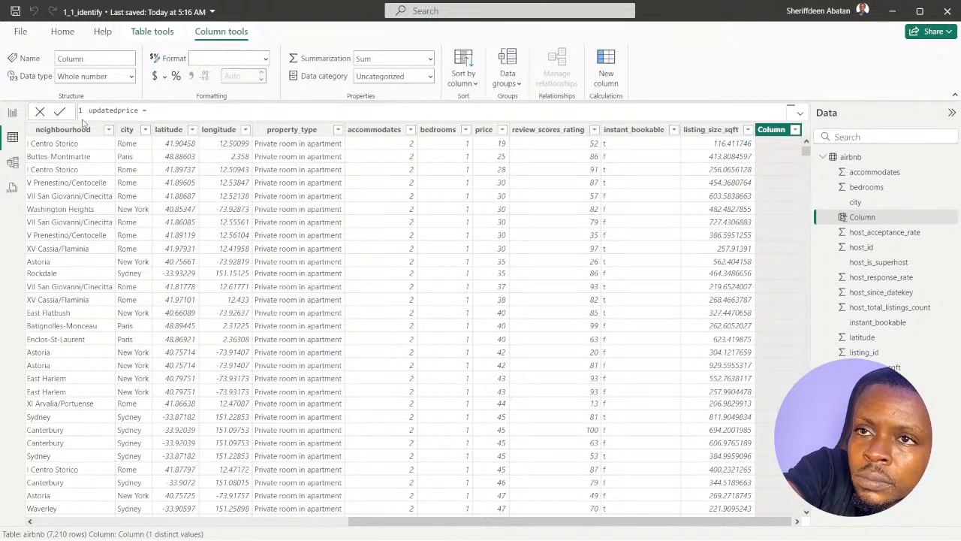
pyautogui.hotkey('shift', 'Return')
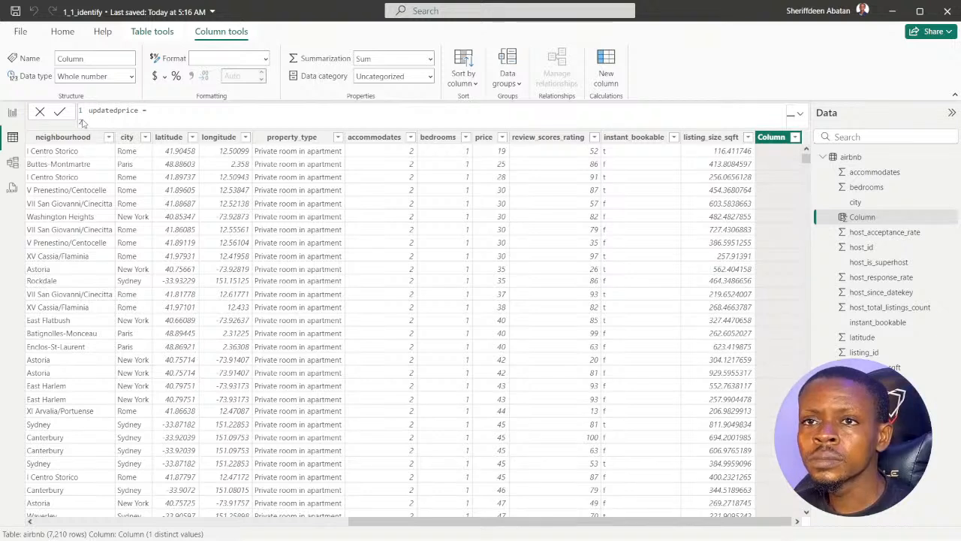
# Try to test for missing prices by entering IF(BLANK(airbnb[price])) as the updatedprice formula and commit it.
pyautogui.moveTo(398, 525)
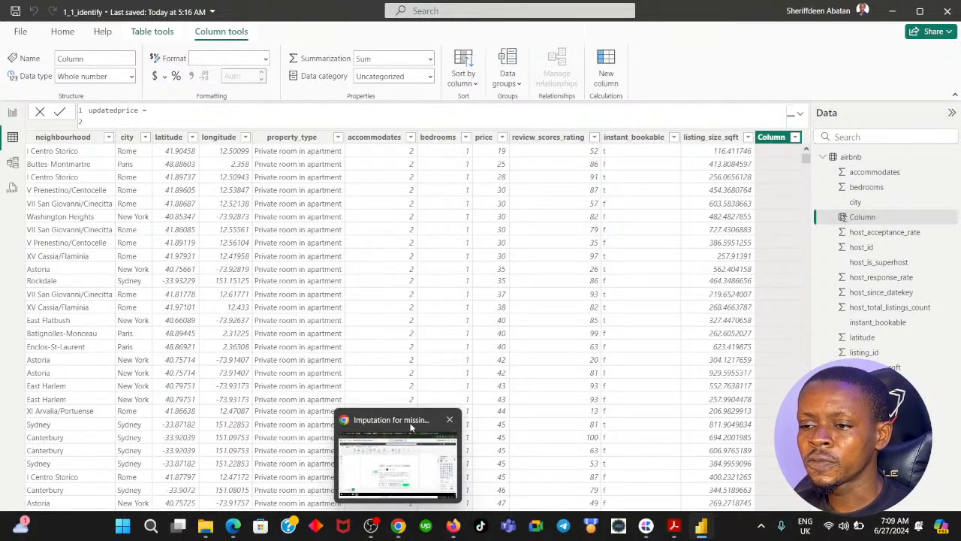
pyautogui.write('if')
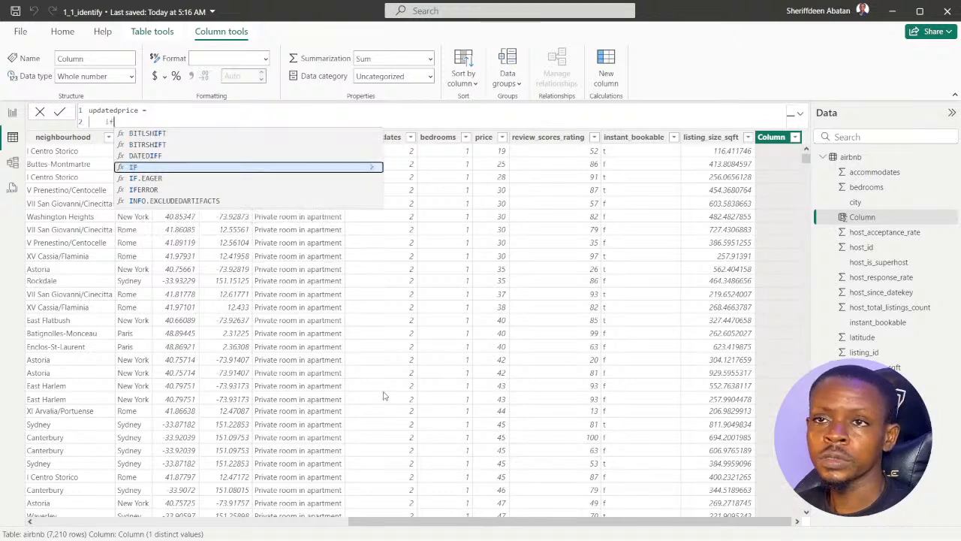
pyautogui.press('Tab')
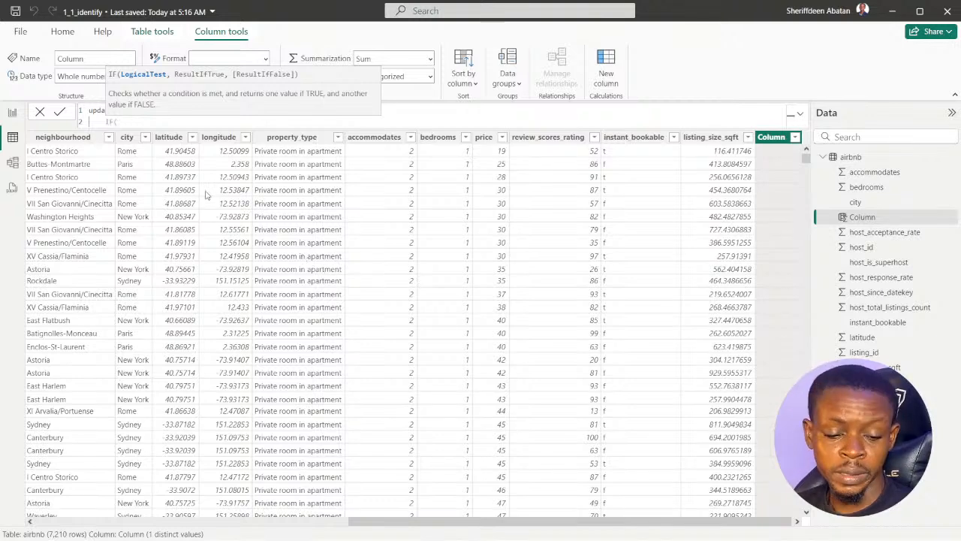
pyautogui.write('bl')
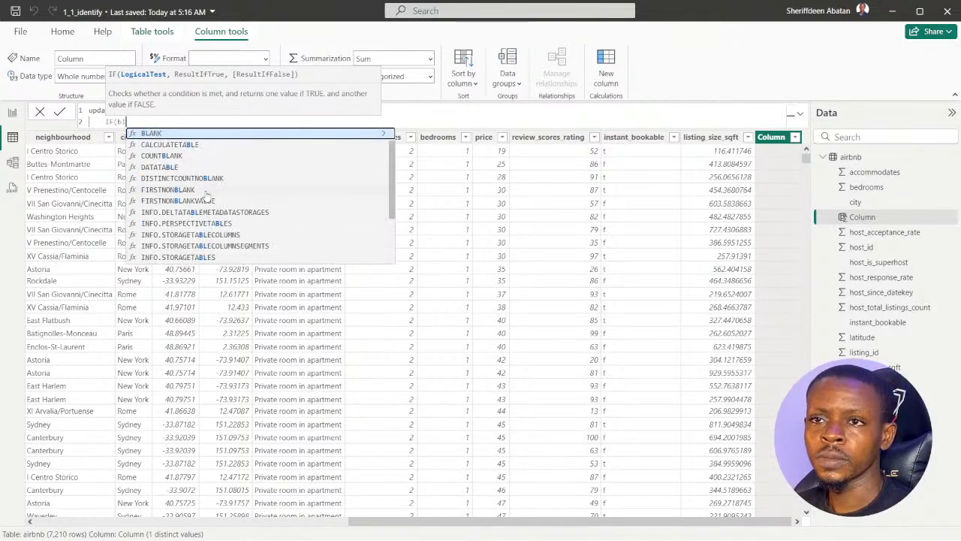
pyautogui.press('Tab')
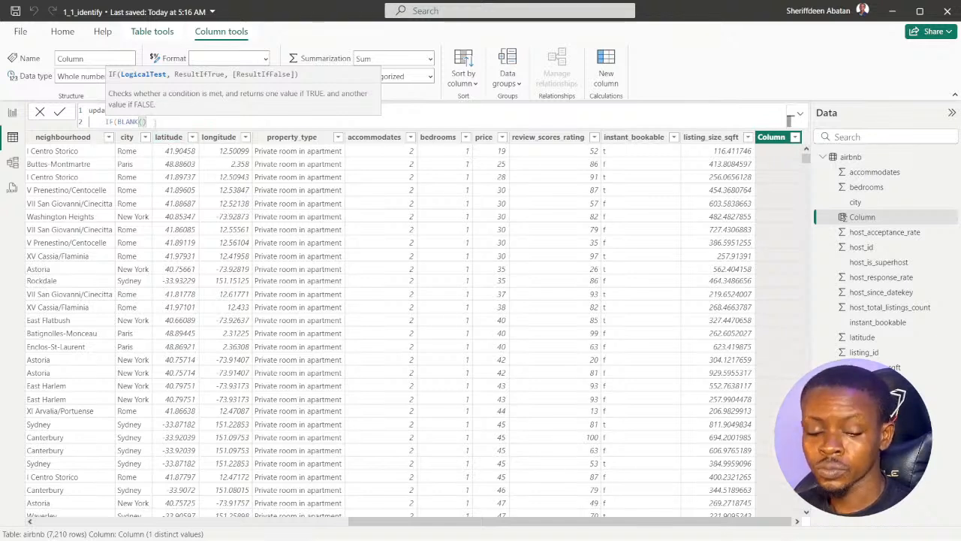
pyautogui.press('BackSpace')
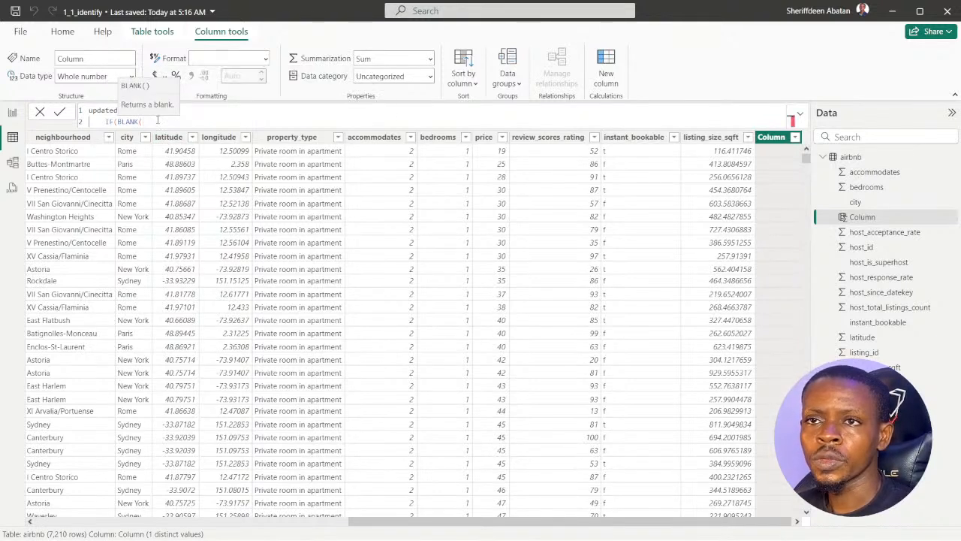
pyautogui.write('p')
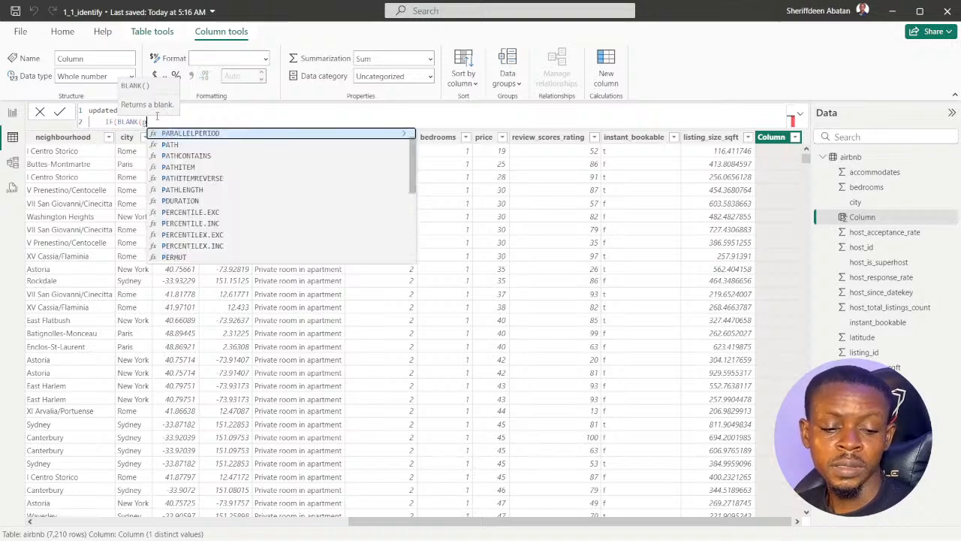
pyautogui.write('ri')
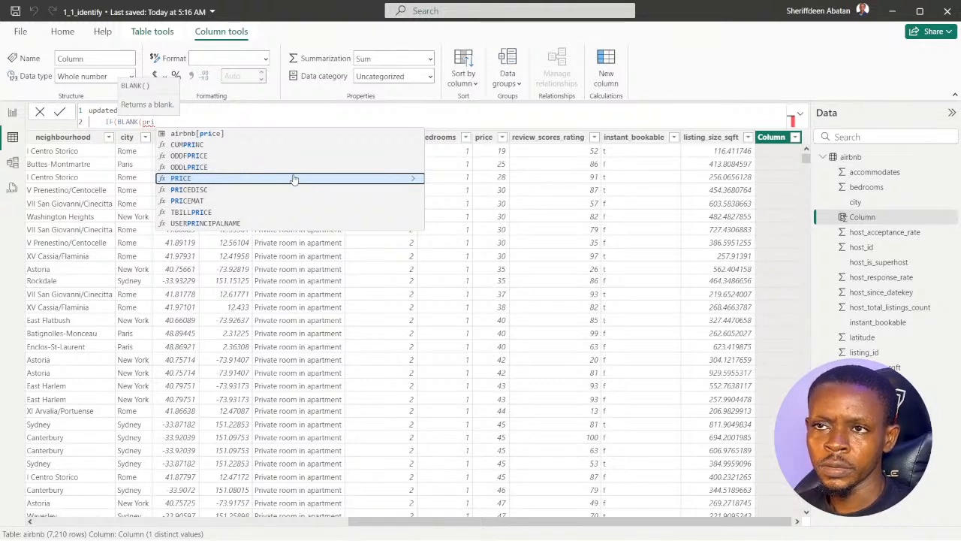
pyautogui.click(208, 135)
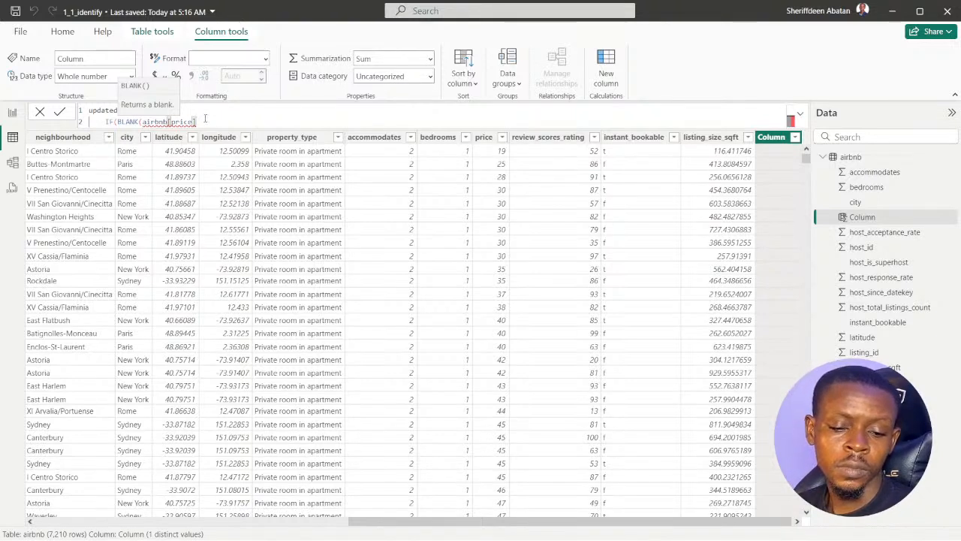
pyautogui.write('))')
pyautogui.press('Return')
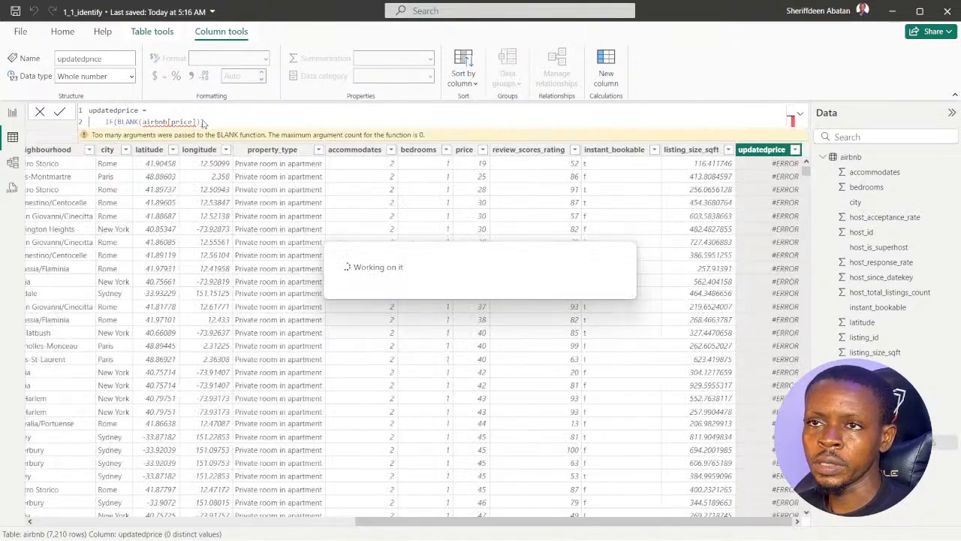
# Remove the airbnb[price] argument from the updatedprice formula, reducing its second line to IF(BLANK().
pyautogui.click(218, 122)
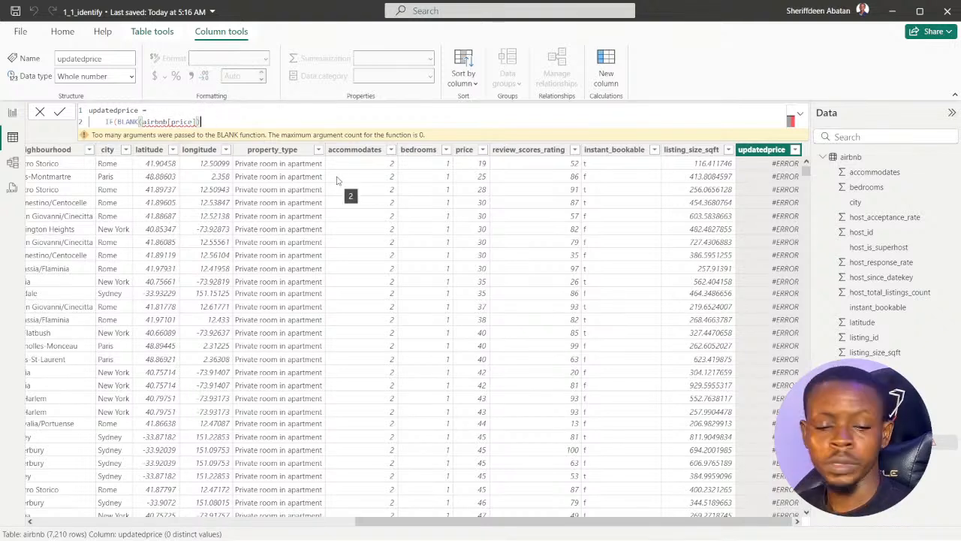
pyautogui.press('BackSpace')
pyautogui.press('BackSpace')
pyautogui.press('BackSpace')
pyautogui.press('BackSpace')
pyautogui.press('BackSpace')
pyautogui.press('BackSpace')
pyautogui.press('BackSpace')
pyautogui.press('BackSpace')
pyautogui.press('BackSpace')
pyautogui.press('BackSpace')
pyautogui.press('BackSpace')
pyautogui.press('BackSpace')
pyautogui.press('BackSpace')
pyautogui.press('BackSpace')
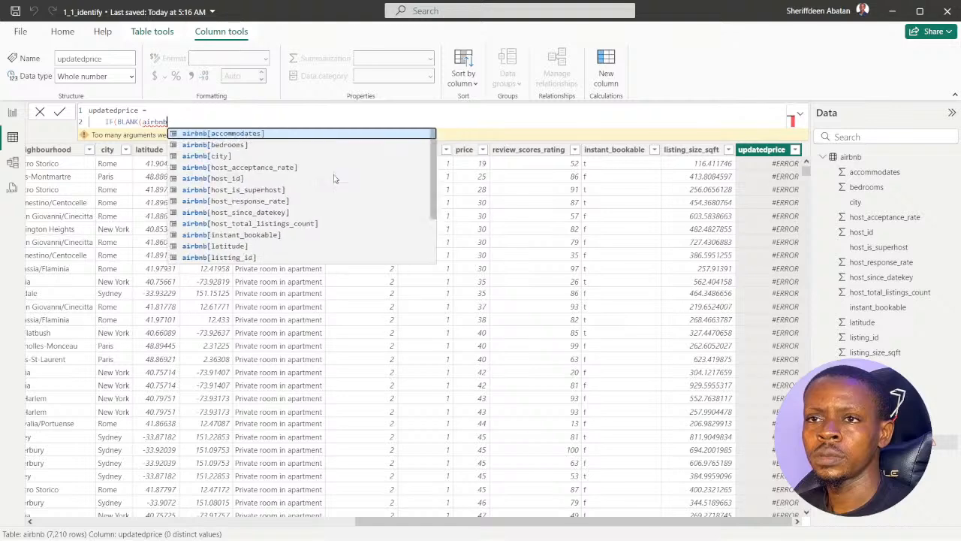
pyautogui.write('()')
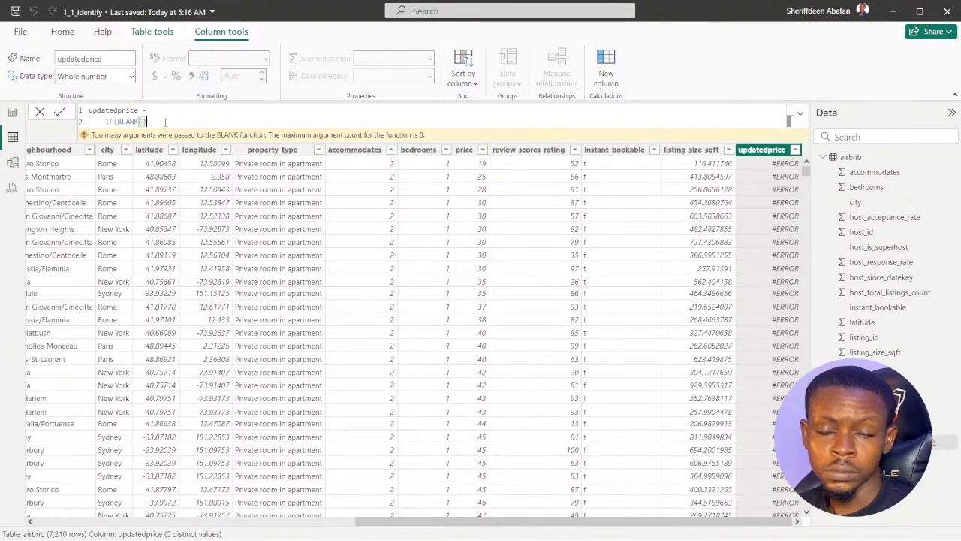
pyautogui.write(',')
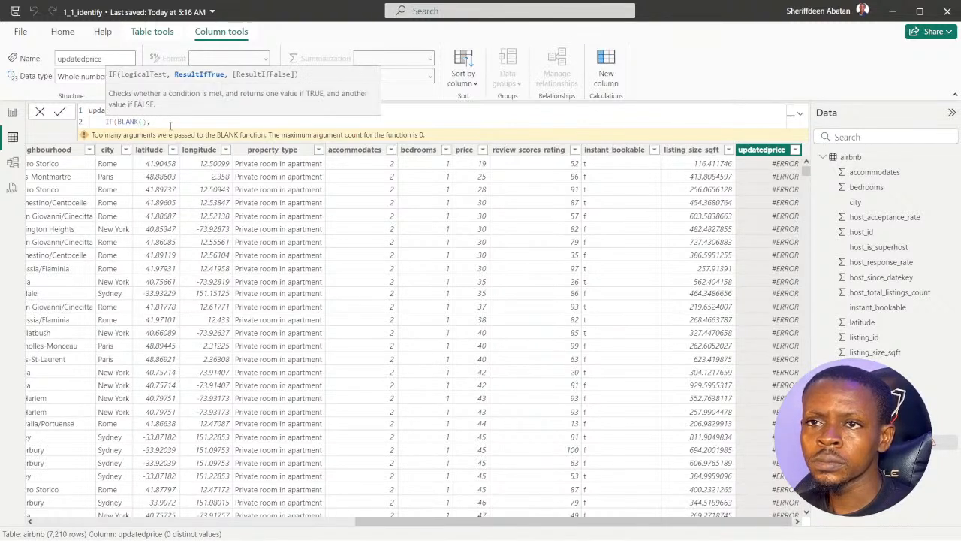
pyautogui.press('BackSpace')
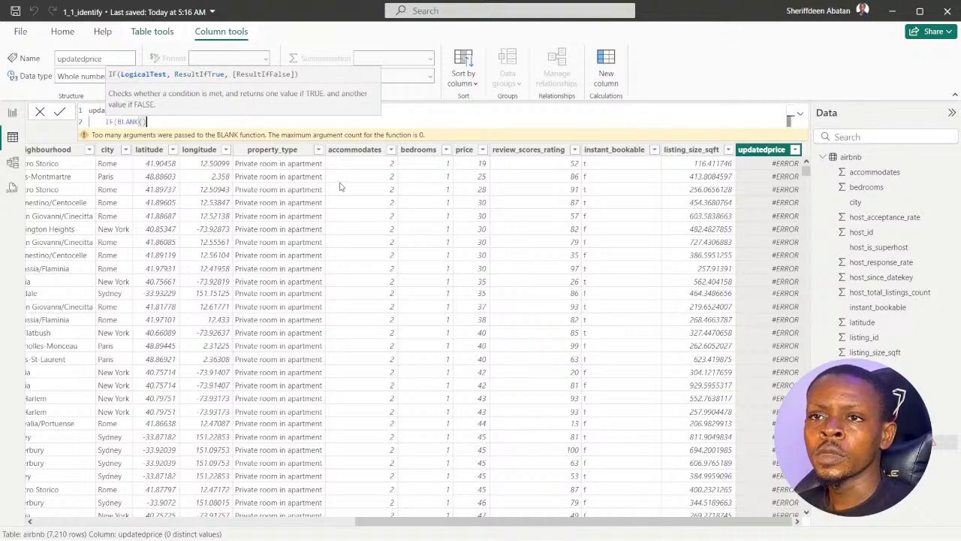
# Switch to the DataCamp exercise in the browser and rewatch the lesson video around 3:14 to examine how its IF formula handles blank values.
pyautogui.click(421, 535)
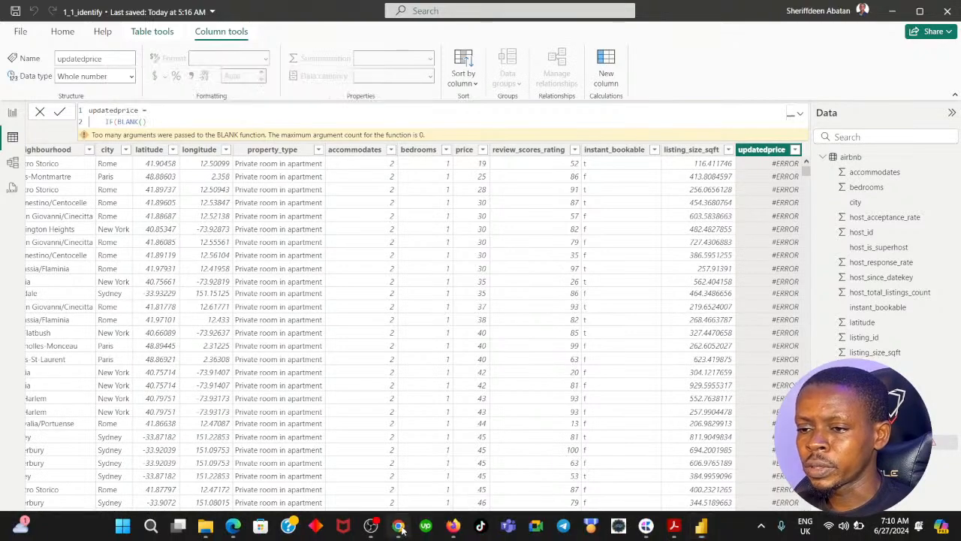
pyautogui.click(440, 439)
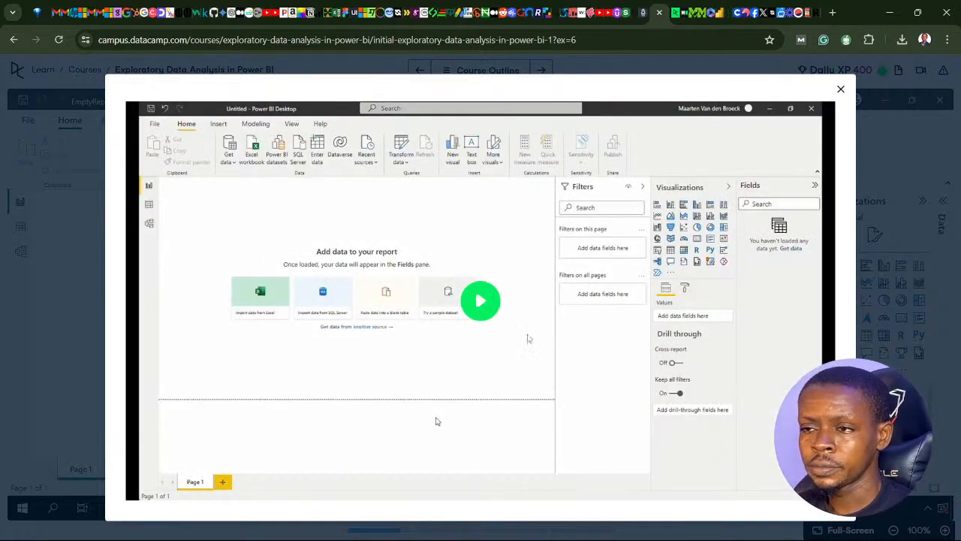
pyautogui.click(480, 302)
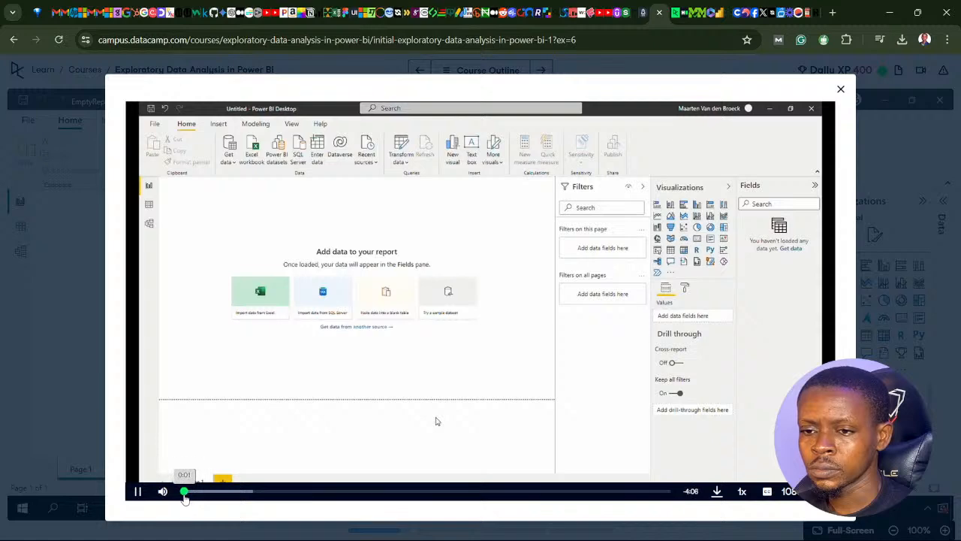
pyautogui.click(338, 490)
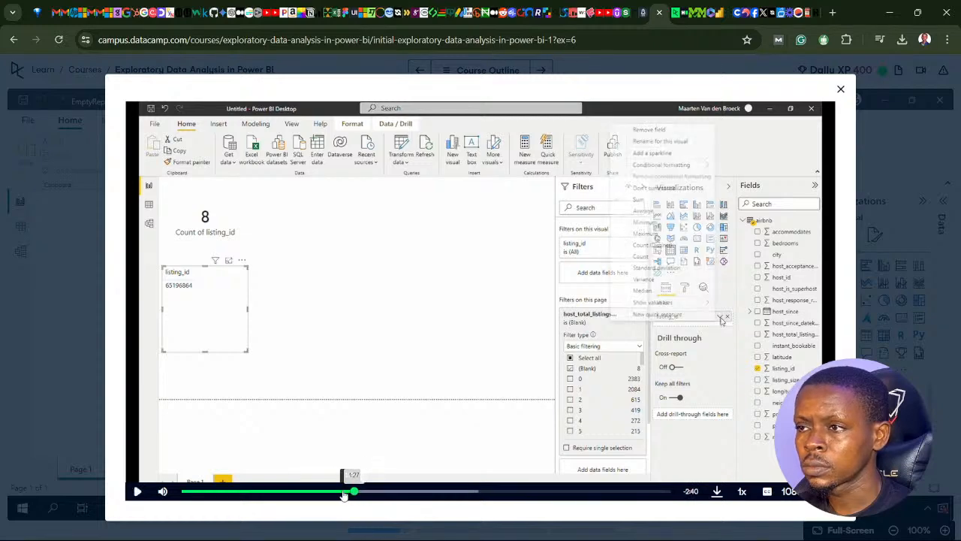
pyautogui.click(280, 490)
pyautogui.click(224, 490)
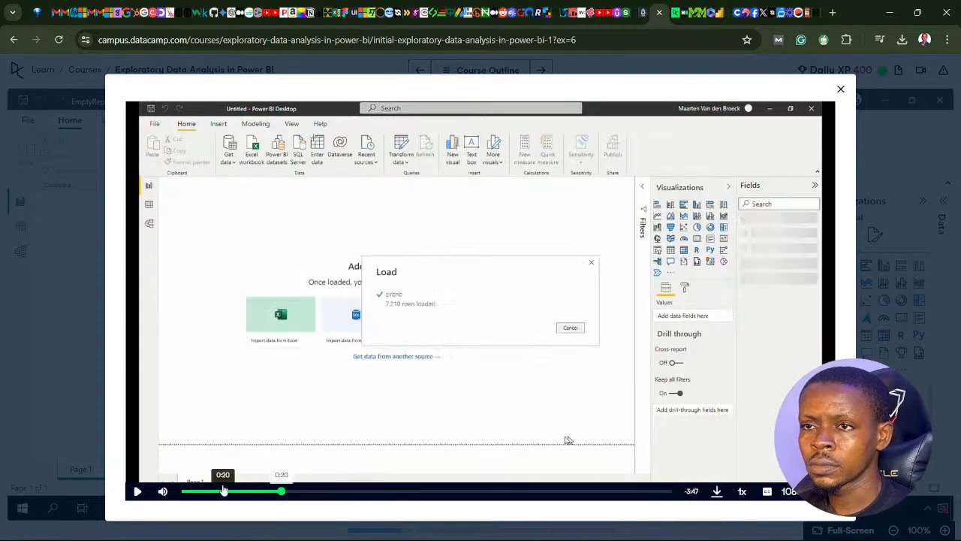
pyautogui.moveTo(229, 492); pyautogui.dragTo(569, 490)
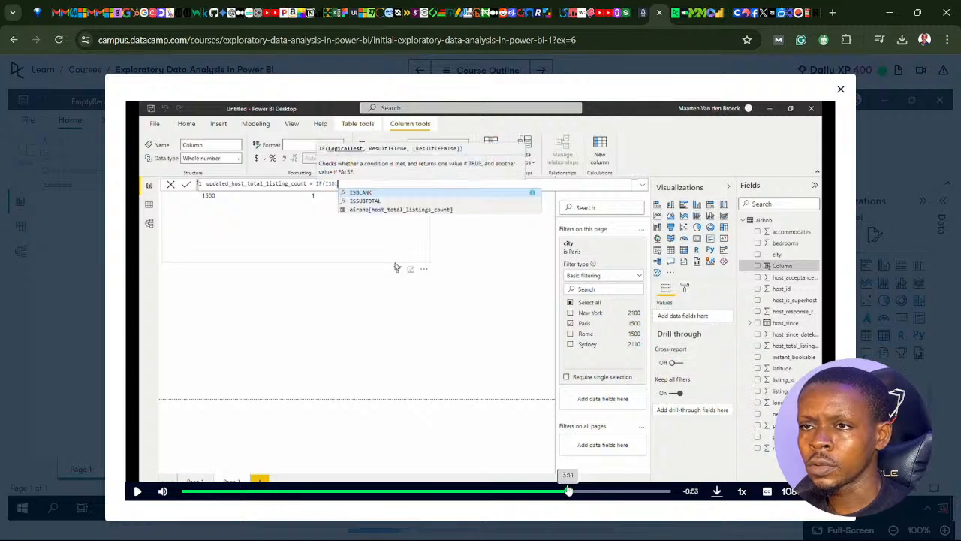
pyautogui.click(432, 338)
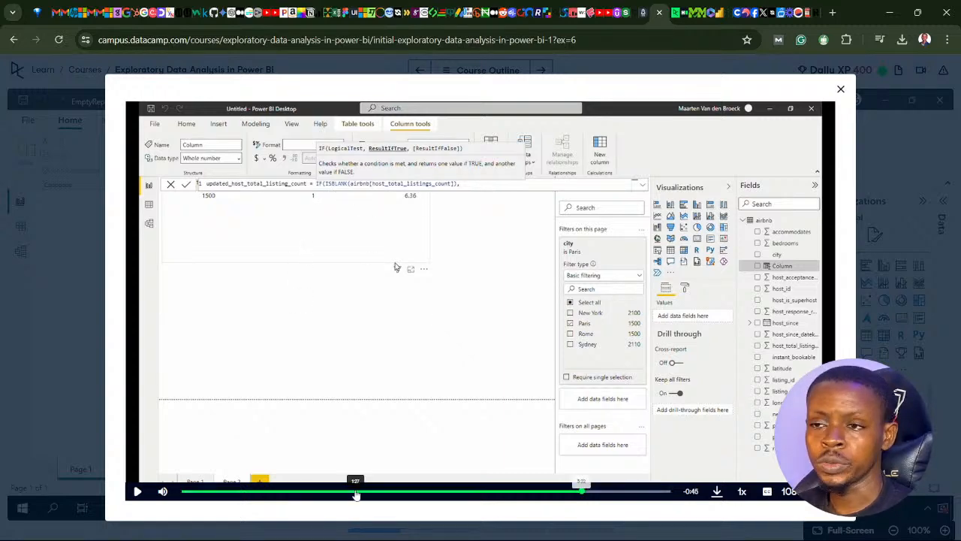
# Switch back to Power BI and re-enter airbnb[price] as the argument of BLANK in the updatedprice formula.
pyautogui.click(400, 530)
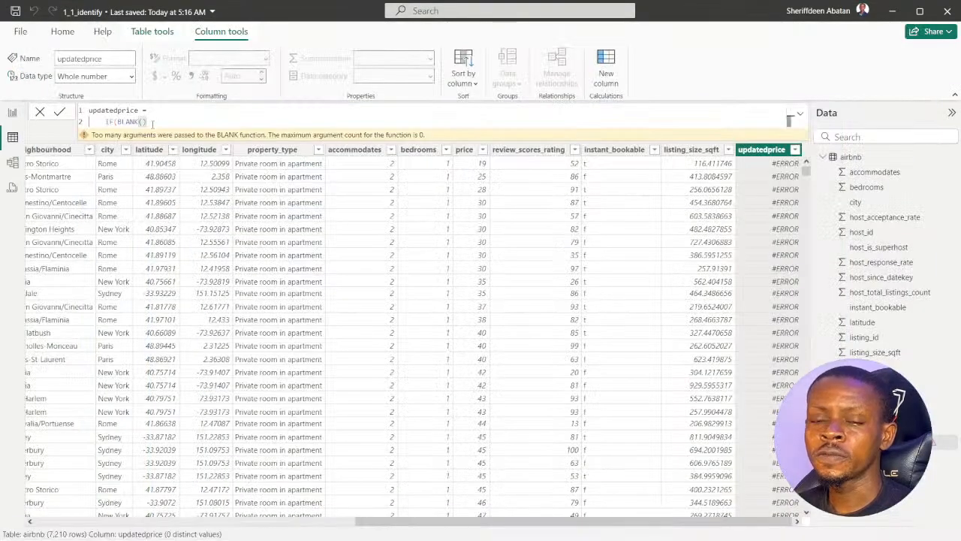
pyautogui.click(147, 121)
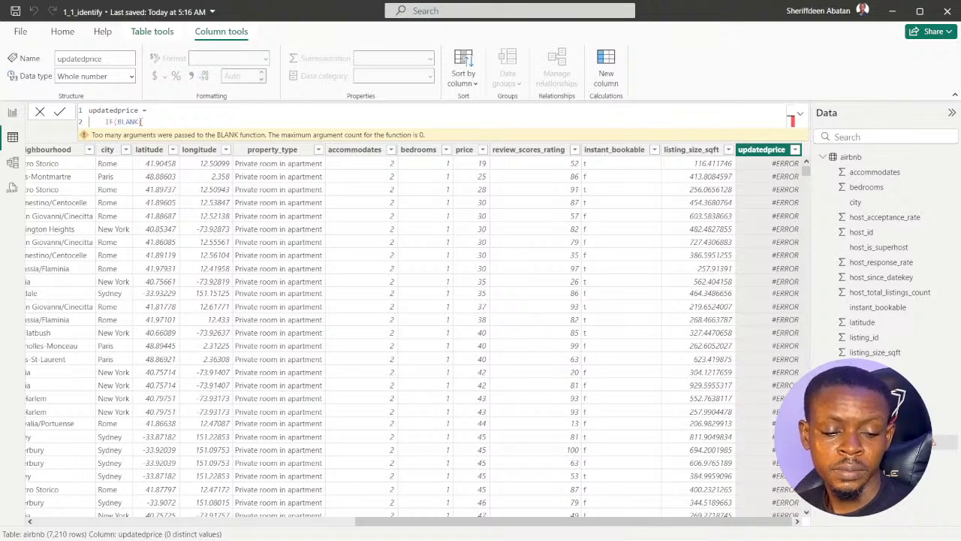
pyautogui.write('pr')
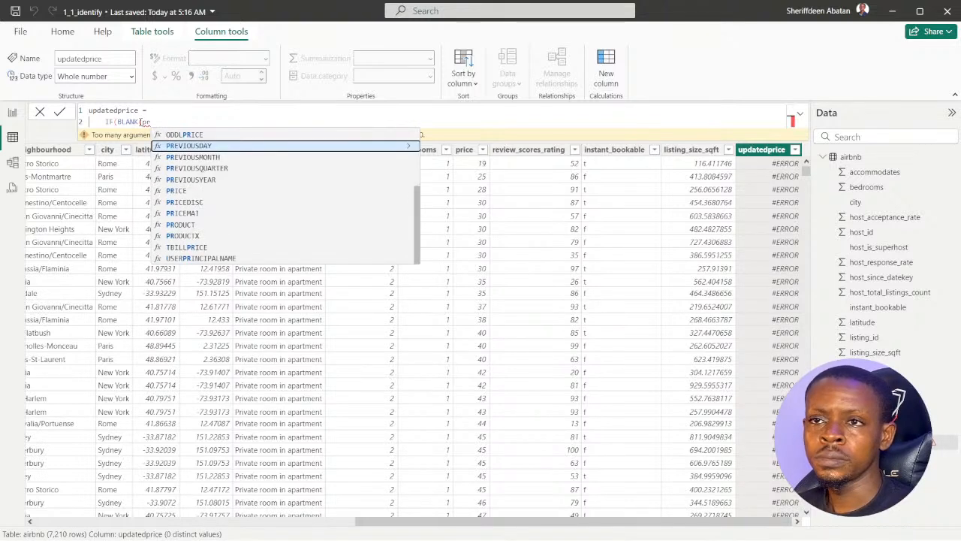
pyautogui.write('i')
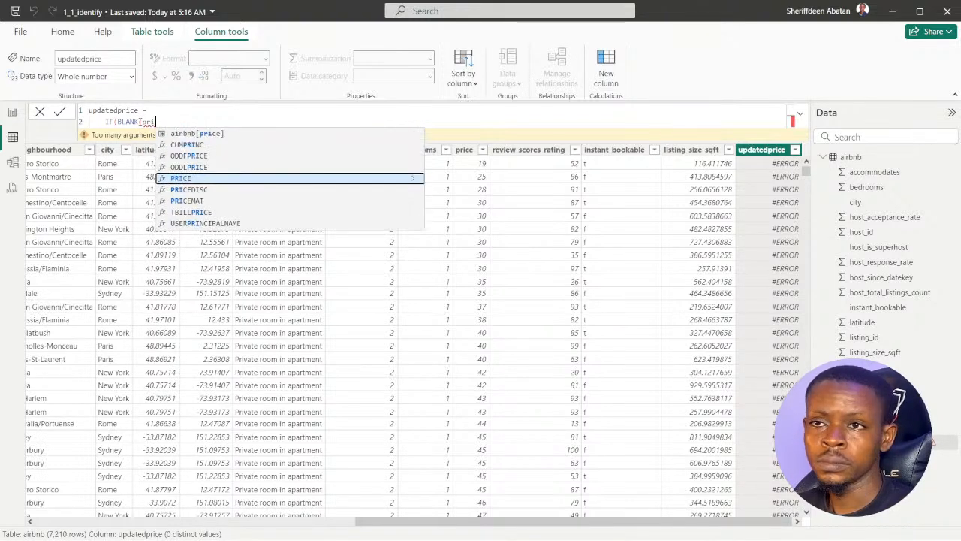
pyautogui.click(205, 135)
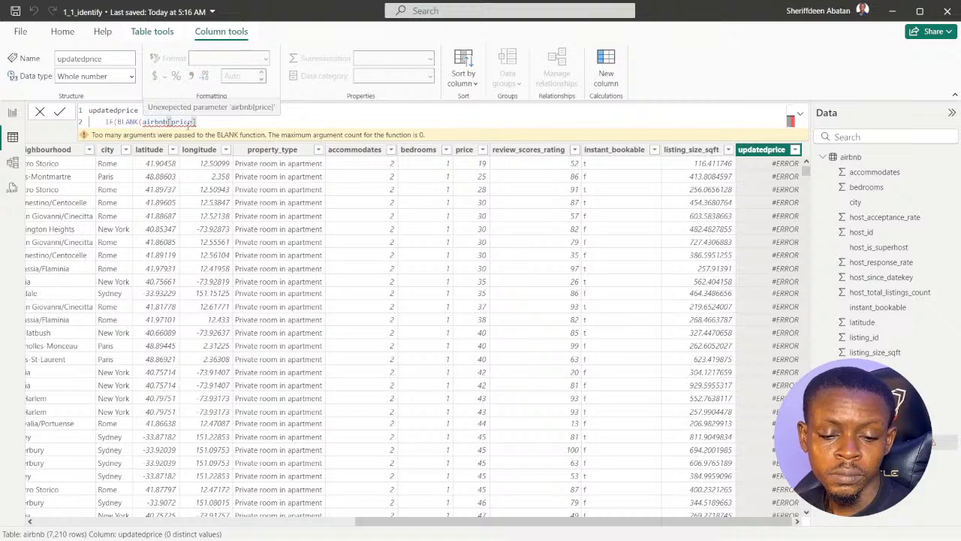
# Change the keyboard input language to US English, then close the BLANK function's parenthesis and add a comma after it.
pyautogui.write(')')
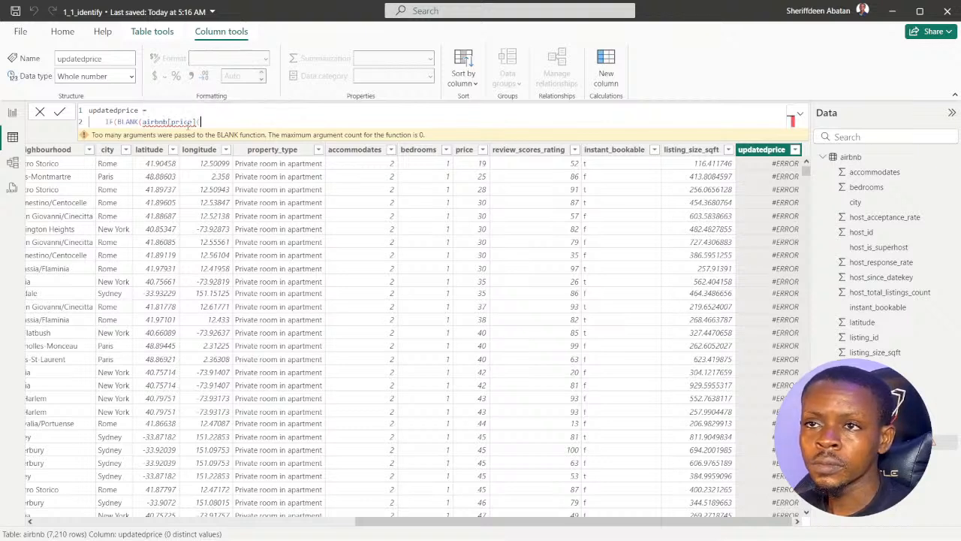
pyautogui.press('BackSpace')
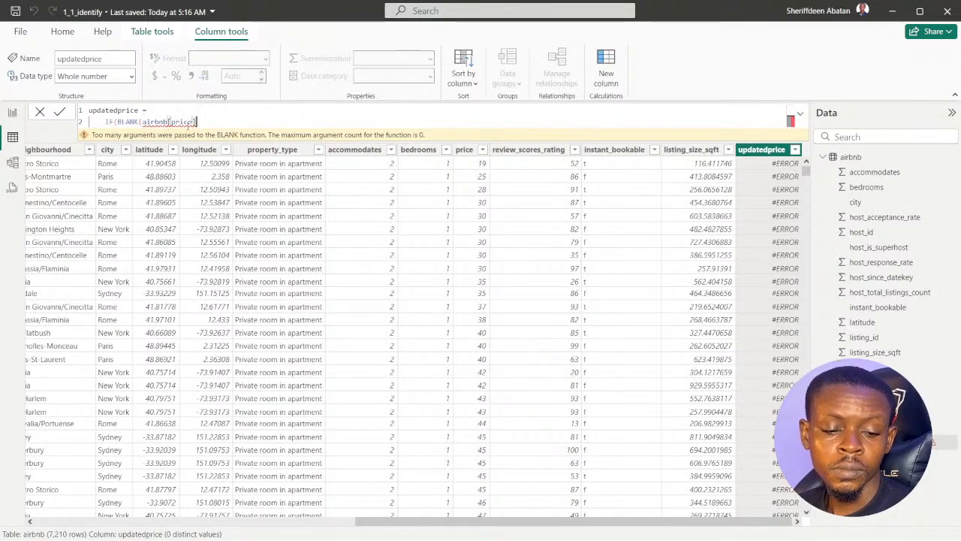
pyautogui.write(',')
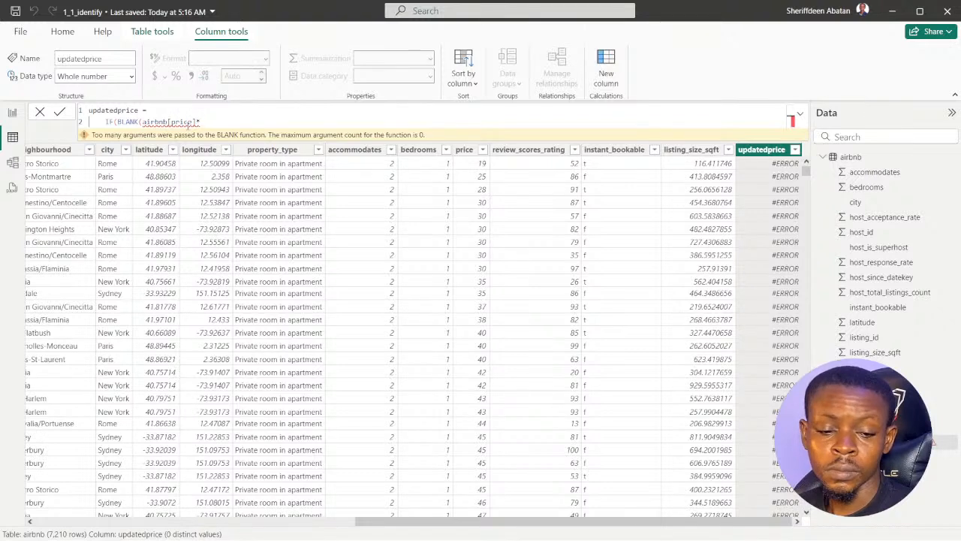
pyautogui.press('BackSpace')
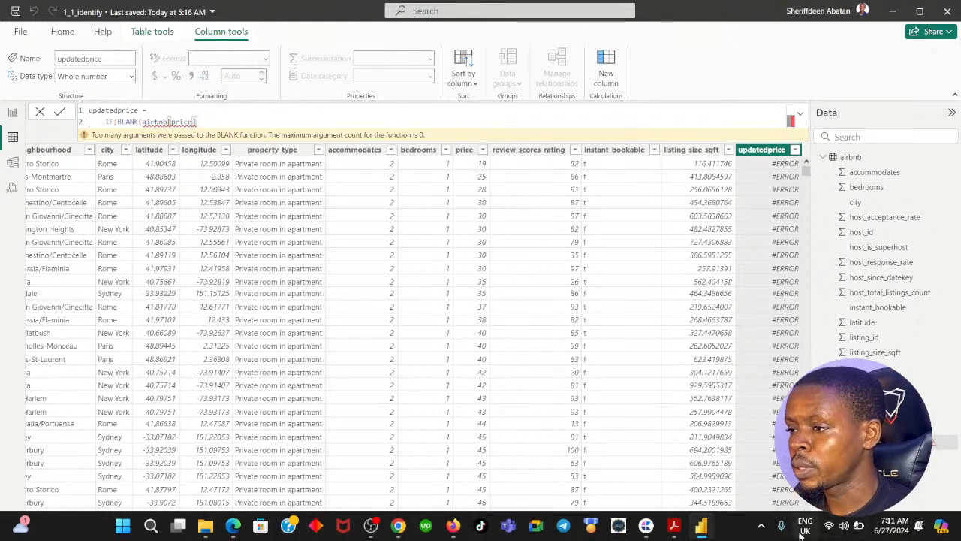
pyautogui.click(803, 532)
pyautogui.click(776, 386)
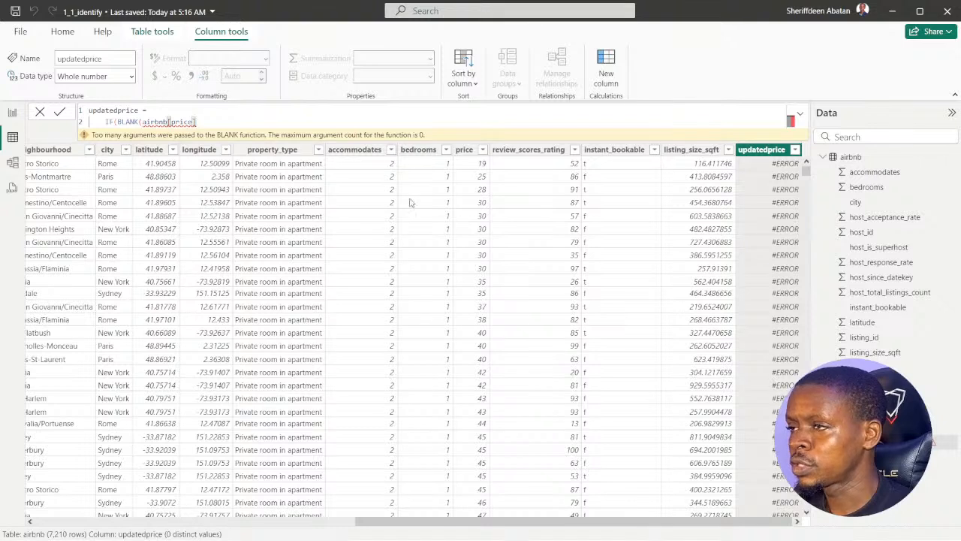
pyautogui.write(')')
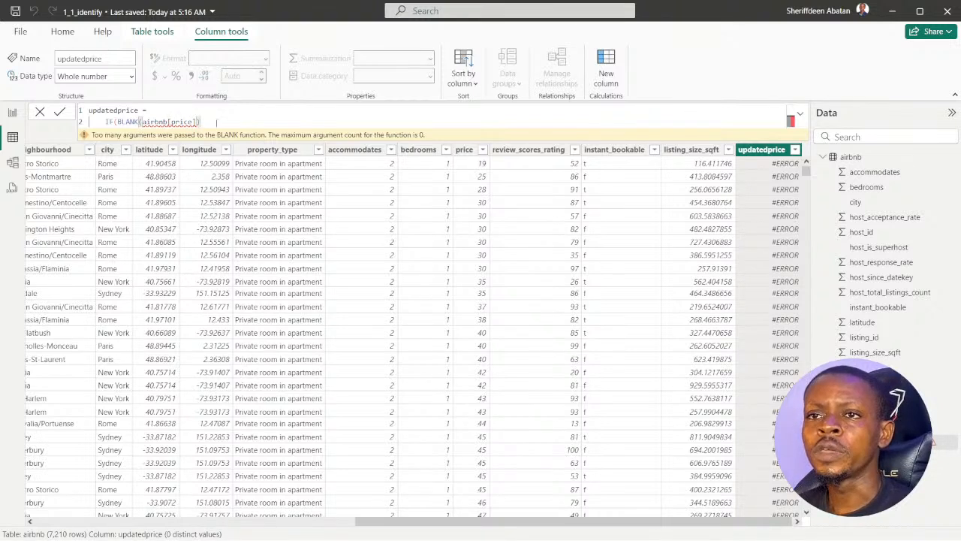
pyautogui.write(',')
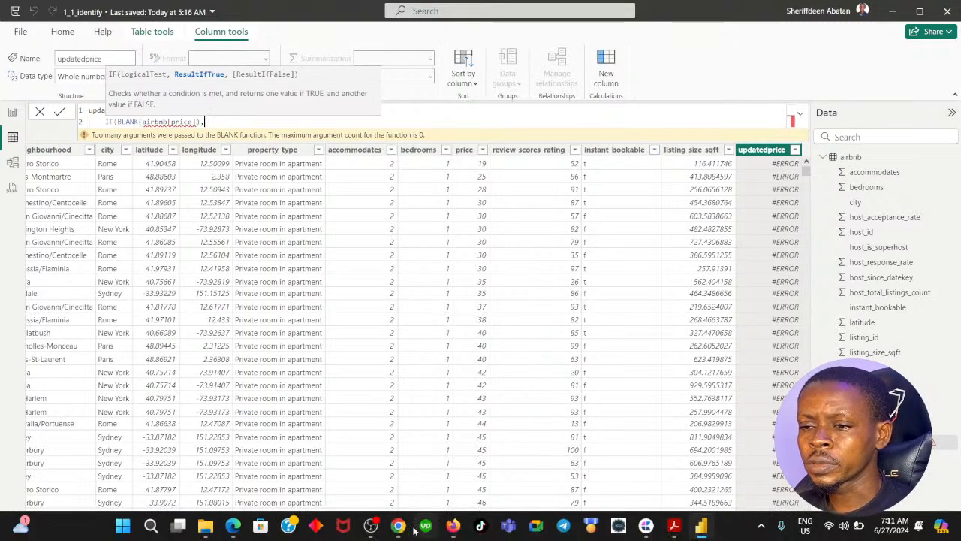
# Check the paused lesson video's IF formula in the browser, close the video to read instruction 3, and return to Power BI.
pyautogui.click(398, 525)
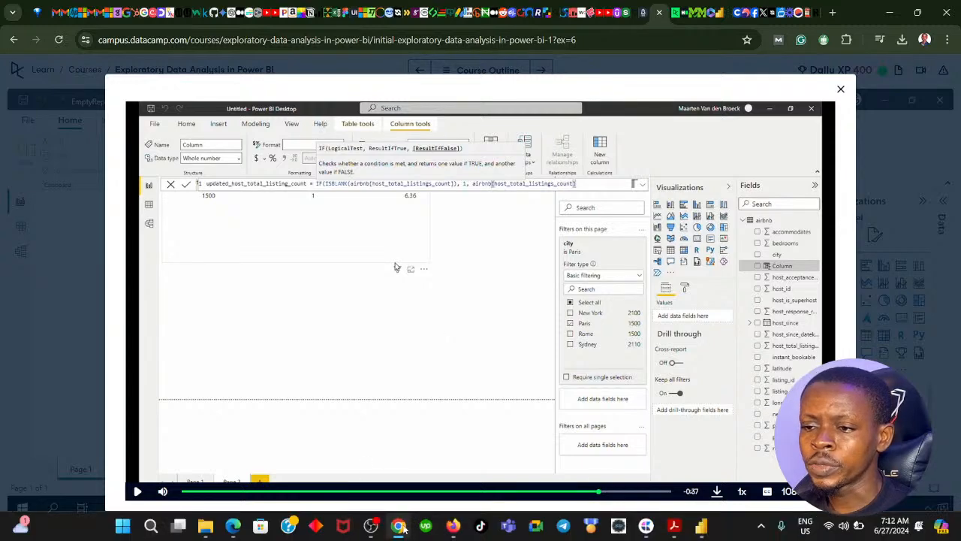
pyautogui.click(402, 530)
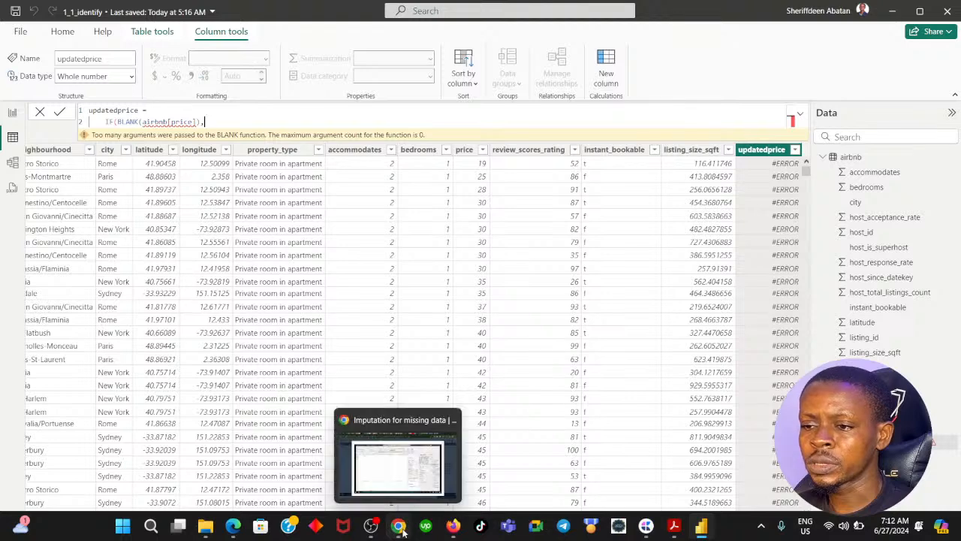
pyautogui.click(401, 530)
pyautogui.click(840, 89)
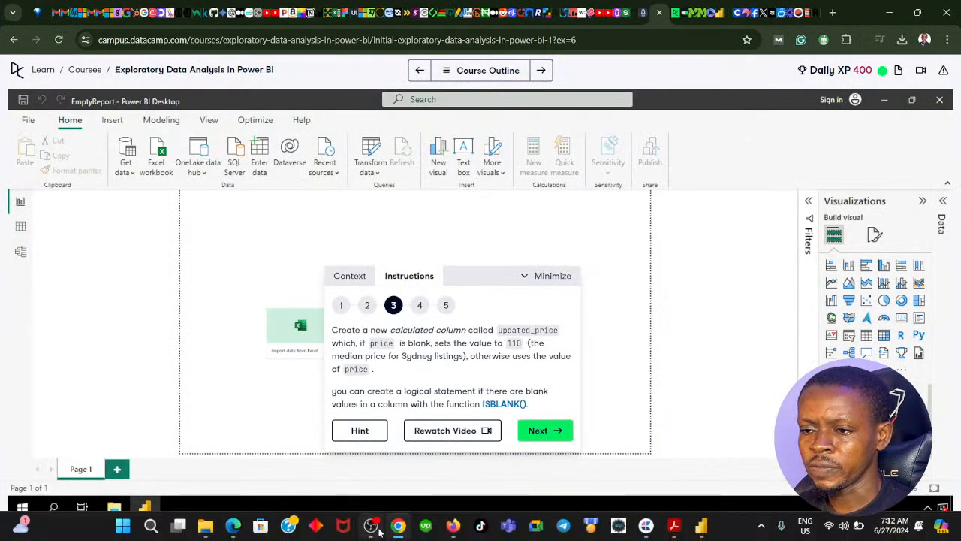
pyautogui.click(399, 530)
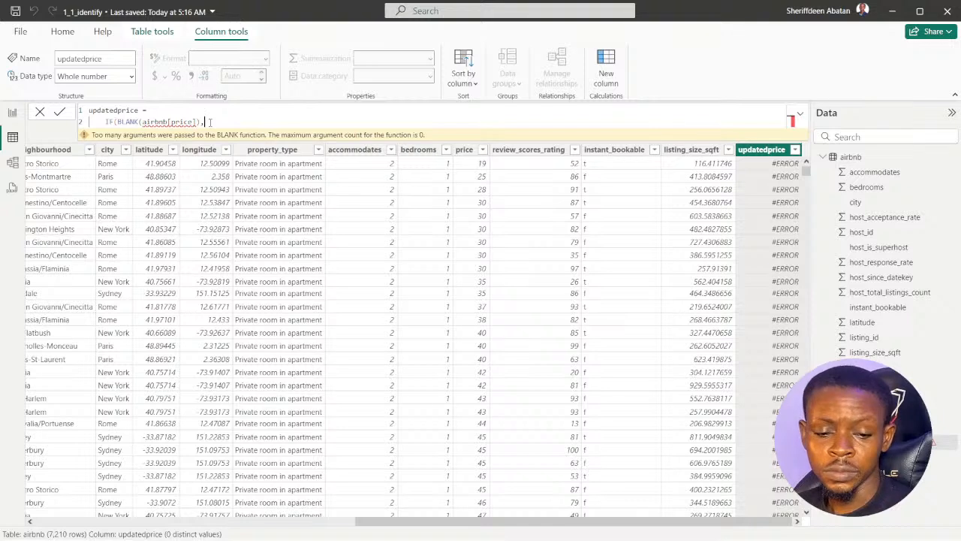
# Extend the updatedprice IF formula with 110 as the result if true and airbnb[price] as the result if false.
pyautogui.press('BackSpace')
pyautogui.press('BackSpace')
pyautogui.write(',')
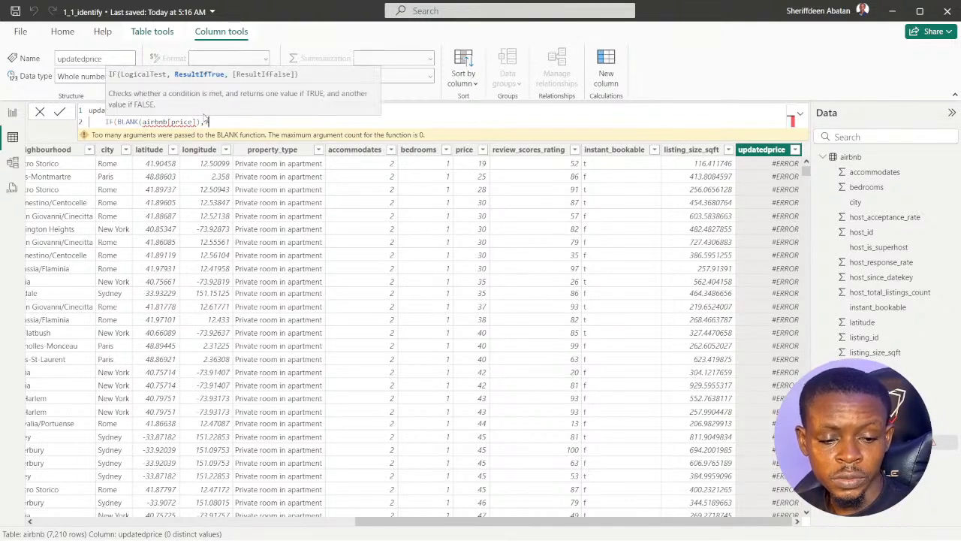
pyautogui.write(' 10')
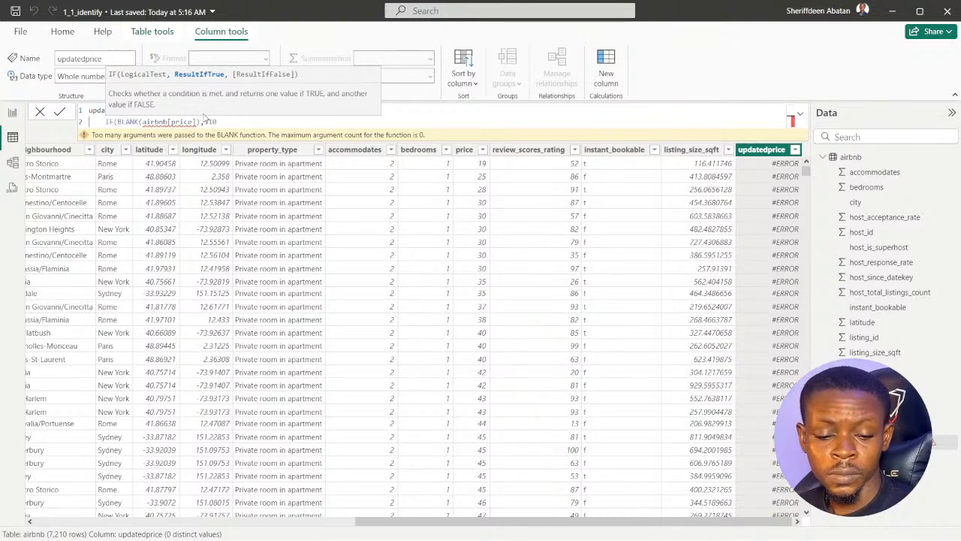
pyautogui.write(',')
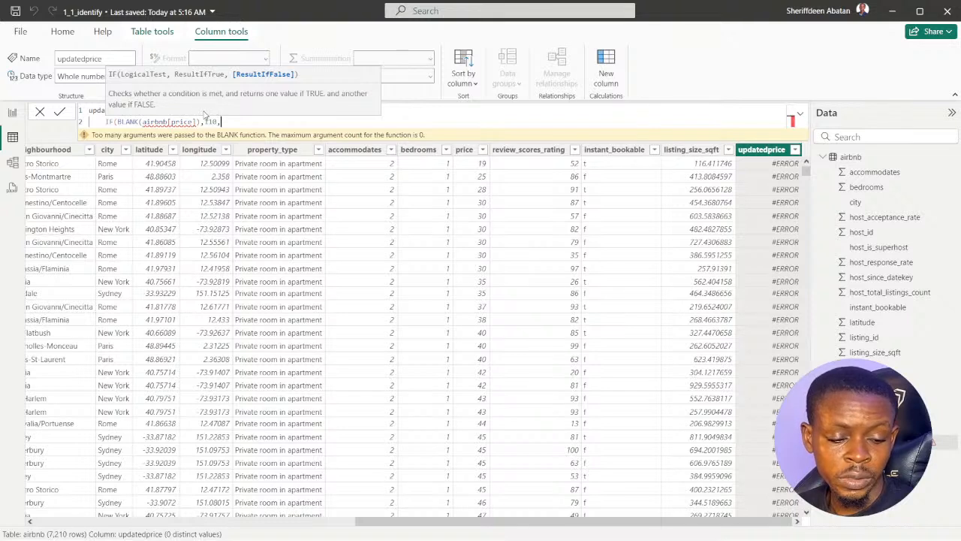
pyautogui.write('price]')
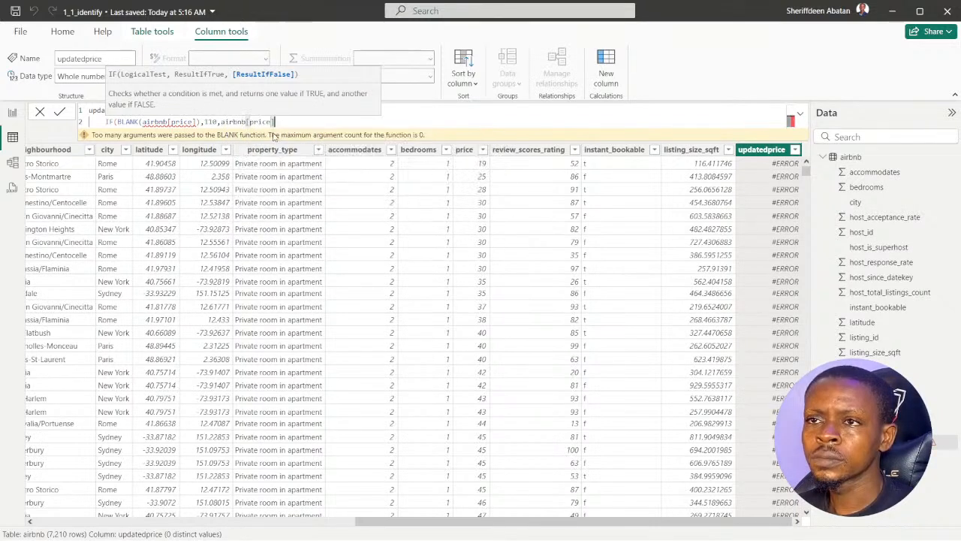
# Close the IF function's parenthesis so the formula reads IF(BLANK(airbnb[price]),110,airbnb[price]) and try to commit it.
pyautogui.click(276, 134)
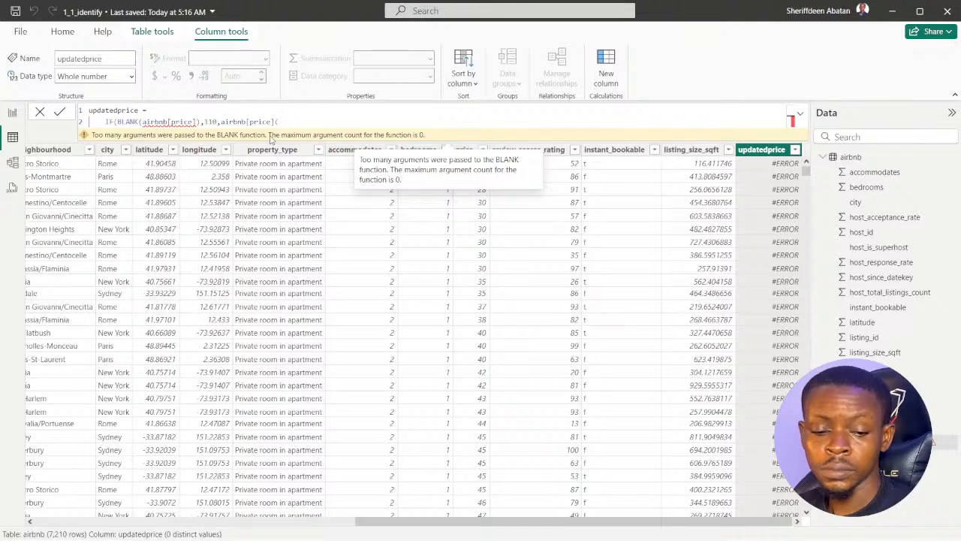
pyautogui.write(')')
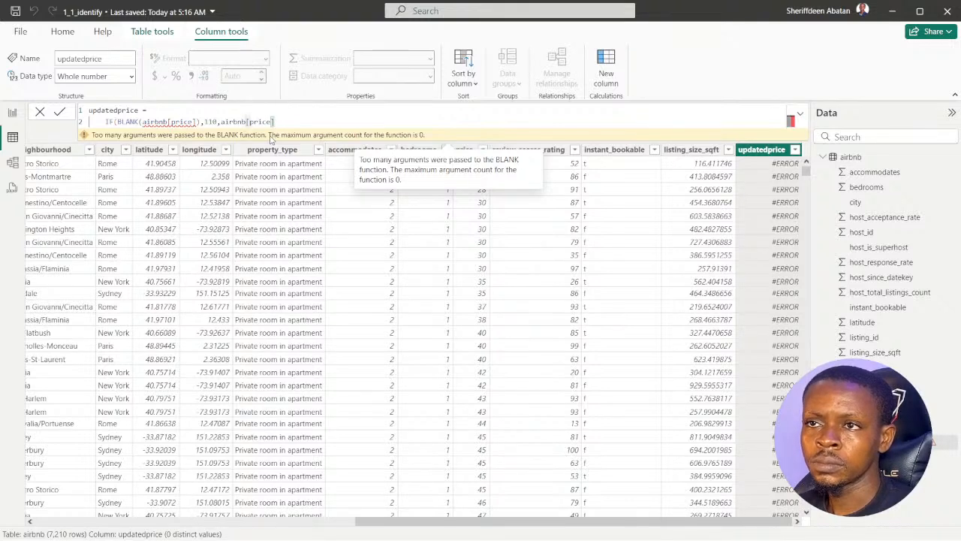
pyautogui.click(199, 121)
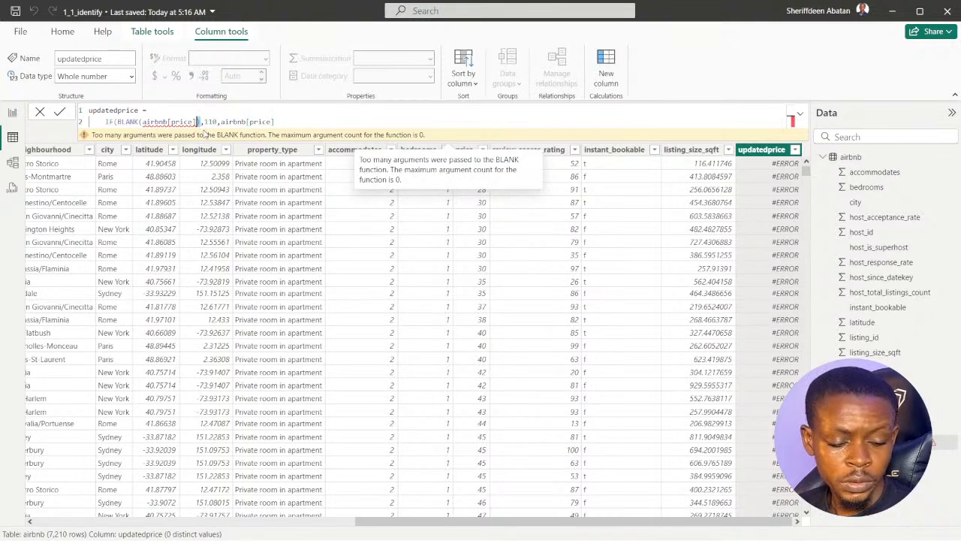
pyautogui.write(')')
pyautogui.click(291, 122)
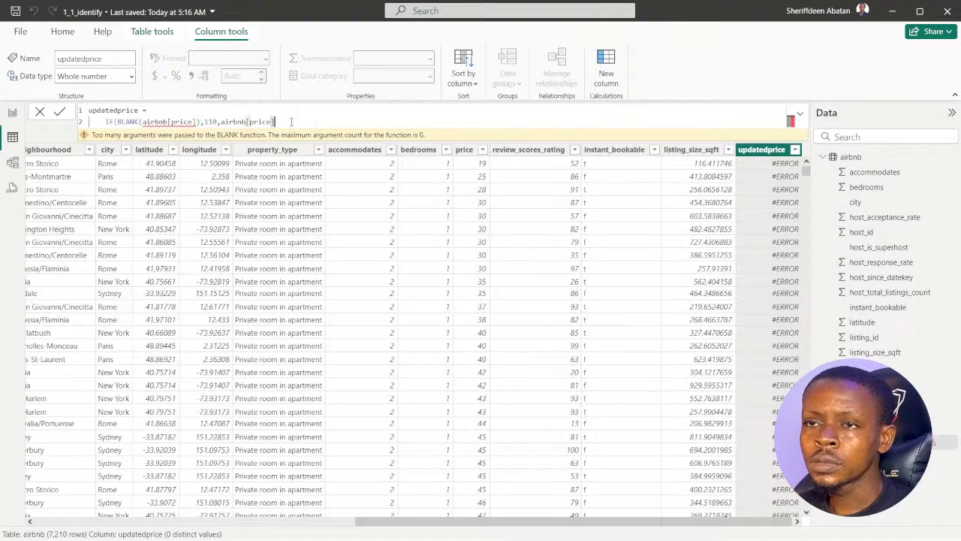
pyautogui.write(')')
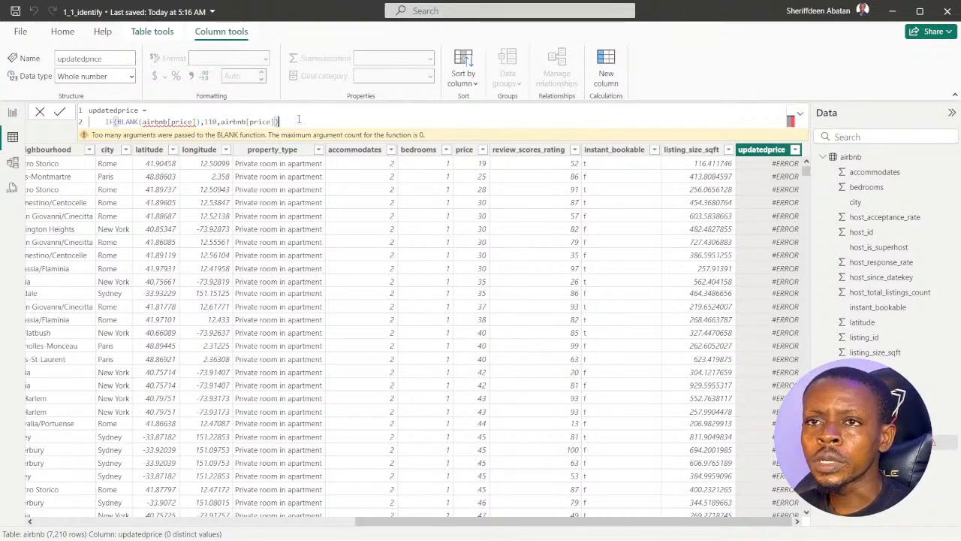
pyautogui.click(180, 121)
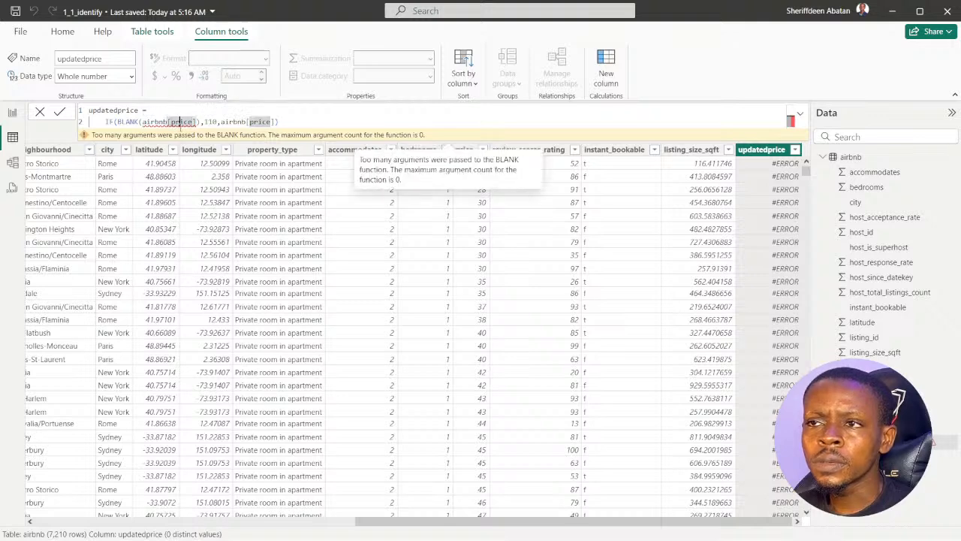
pyautogui.click(285, 121)
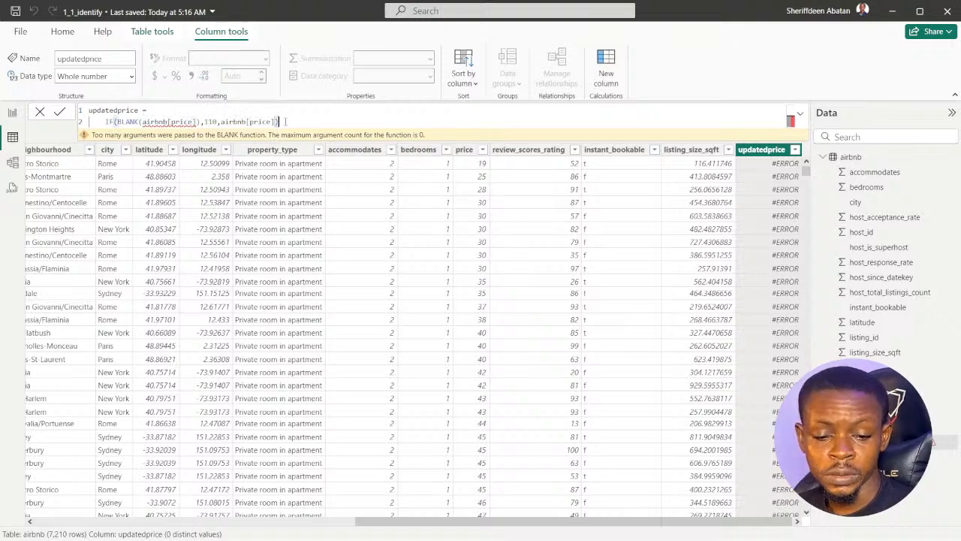
pyautogui.press('Return')
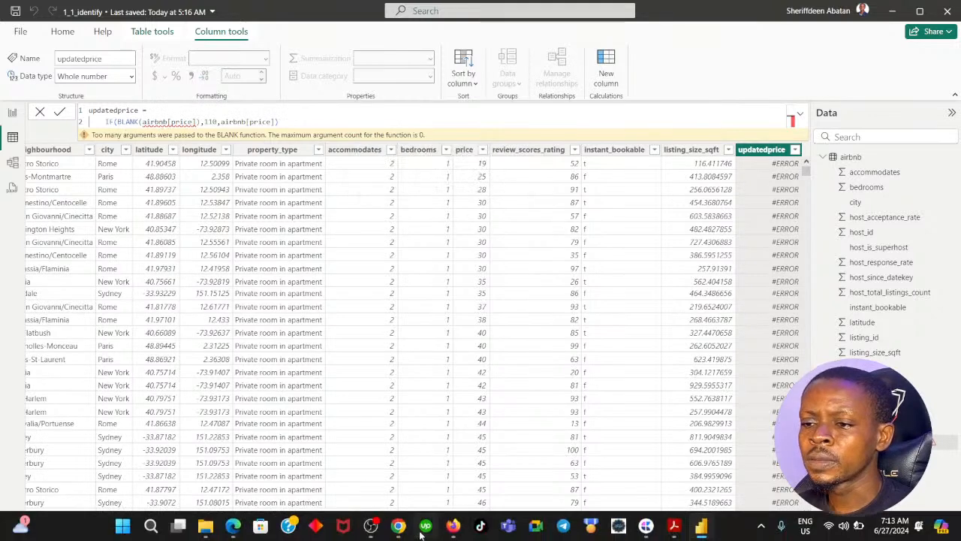
# Rewatch the part of the DataCamp lesson video where the IF formula is written to compare its blank test, then return to Power BI.
pyautogui.click(399, 526)
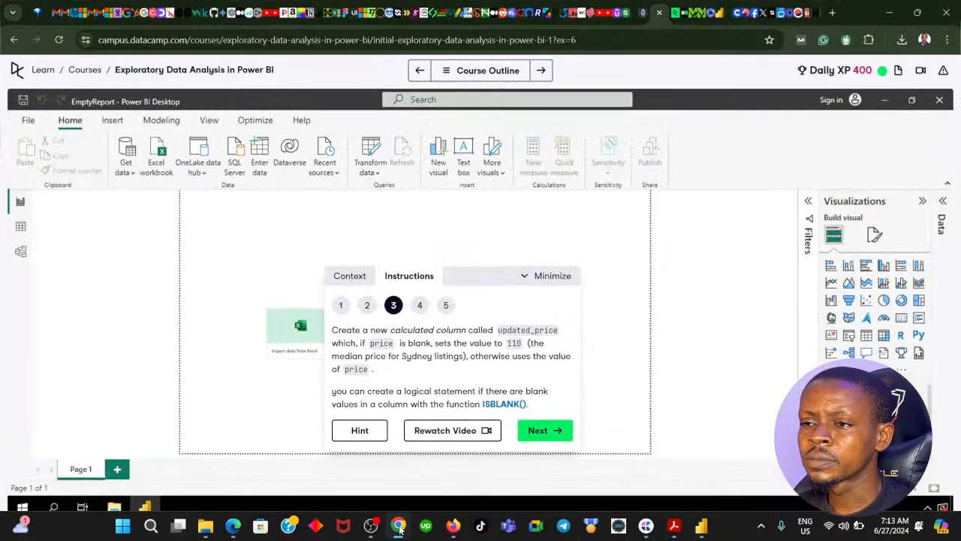
pyautogui.click(422, 433)
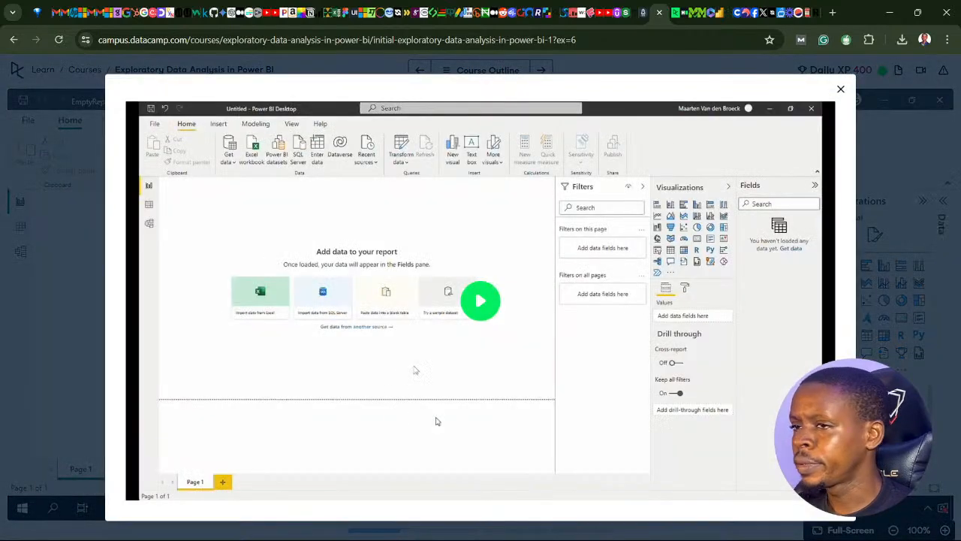
pyautogui.click(480, 311)
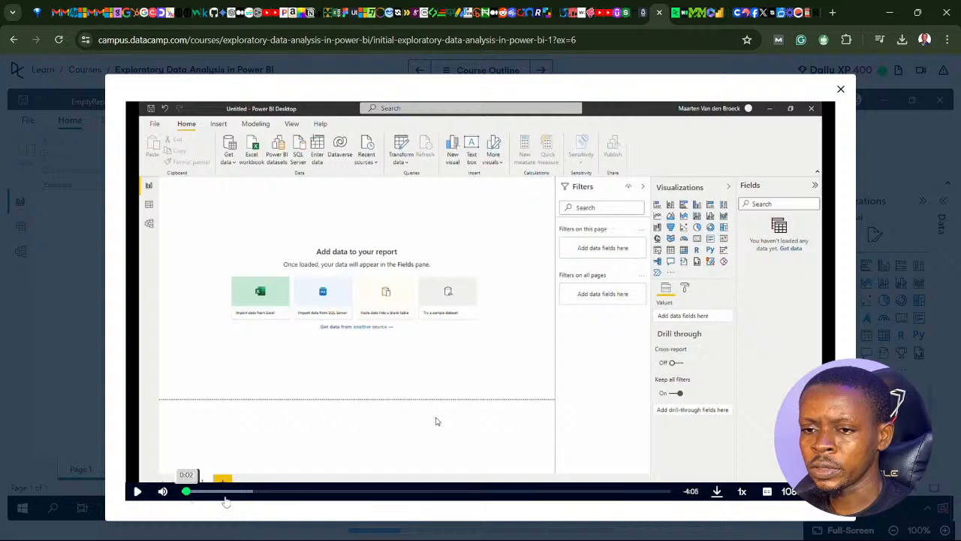
pyautogui.moveTo(190, 500); pyautogui.dragTo(580, 505)
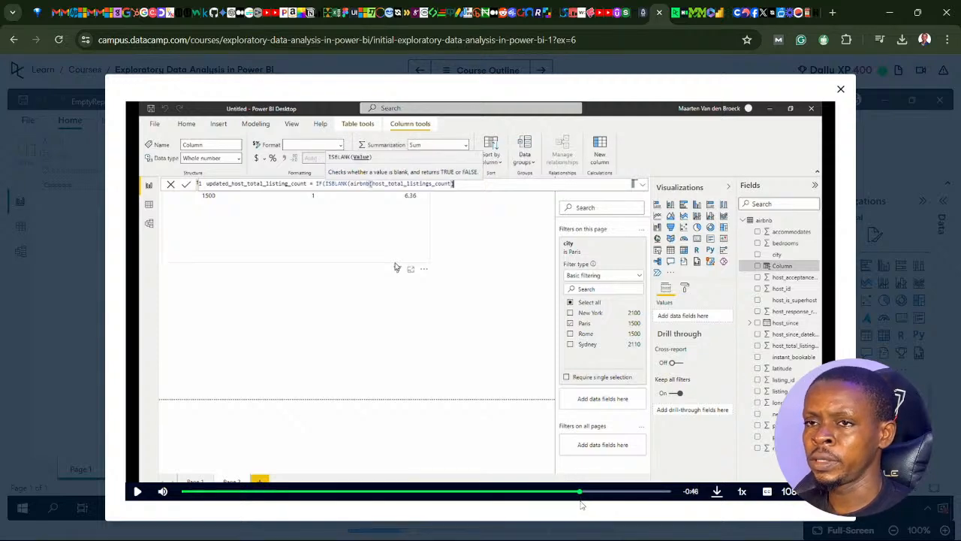
pyautogui.click(407, 339)
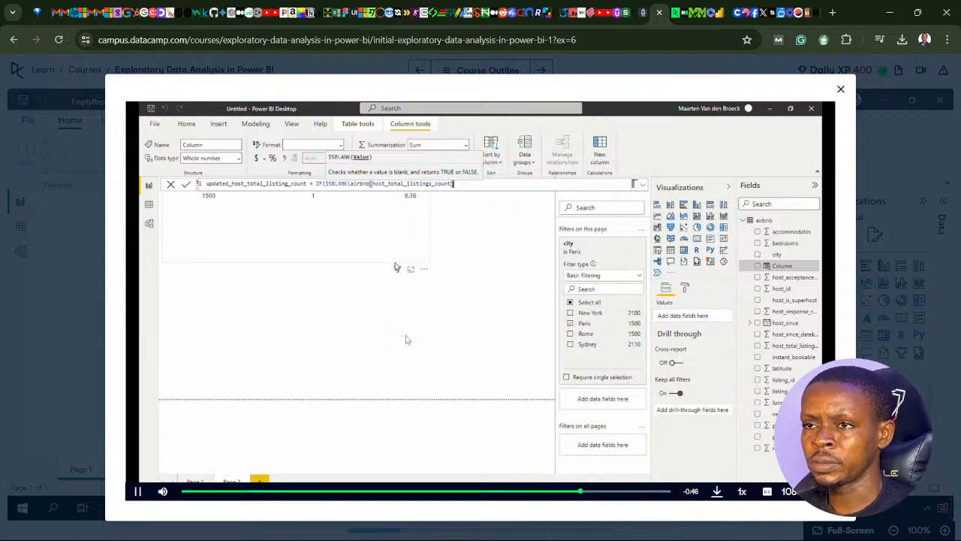
pyautogui.click(406, 318)
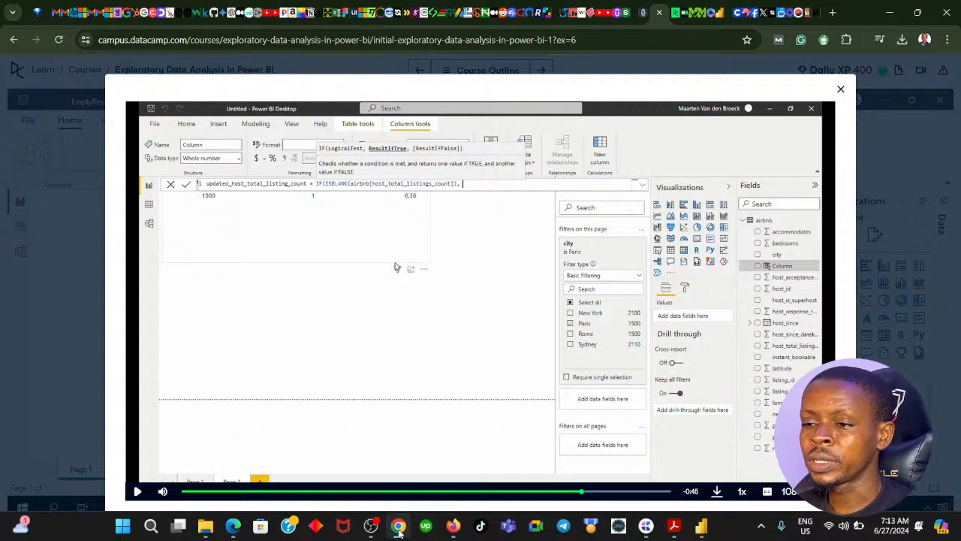
pyautogui.click(398, 527)
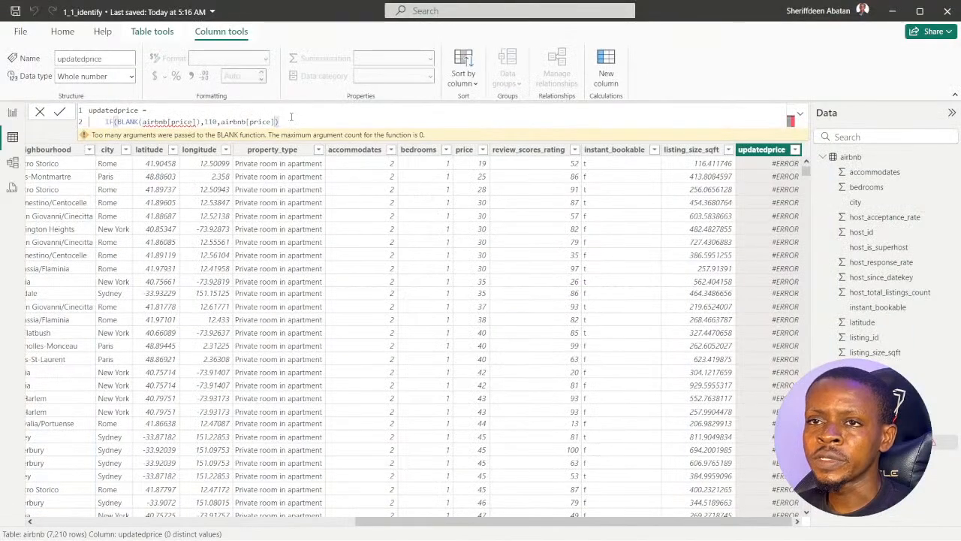
# Copy the whole updatedprice formula and delete the updatedprice column from the airbnb table.
pyautogui.moveTo(291, 116); pyautogui.dragTo(88, 110)
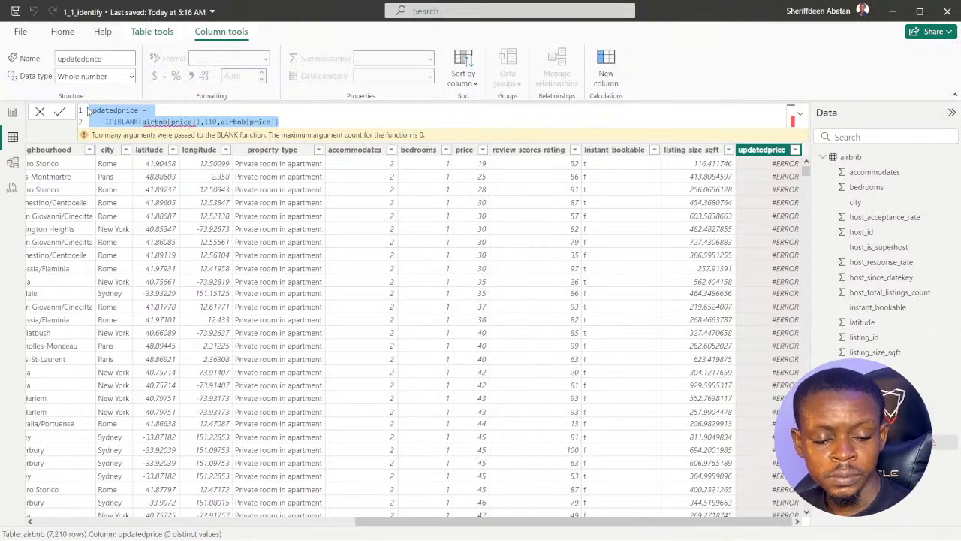
pyautogui.rightClick(759, 154)
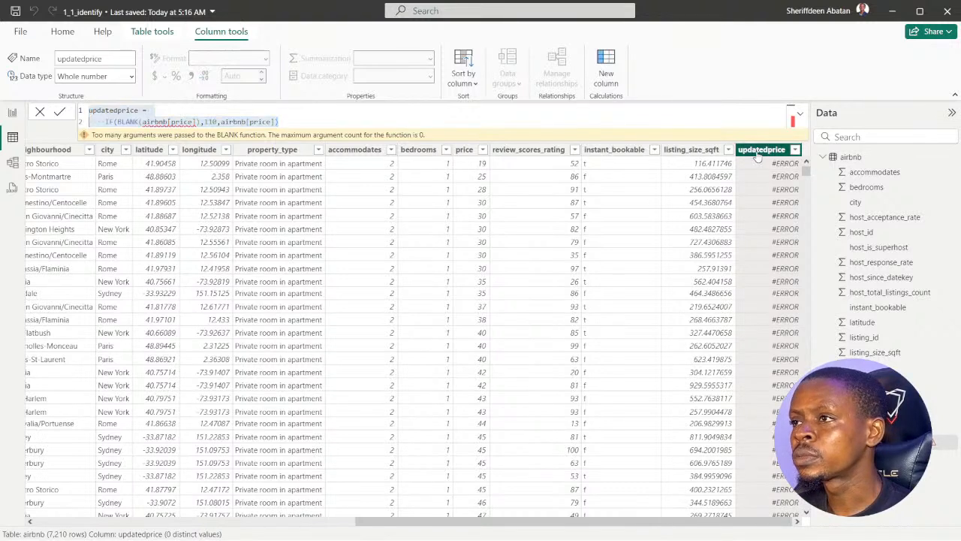
pyautogui.click(762, 343)
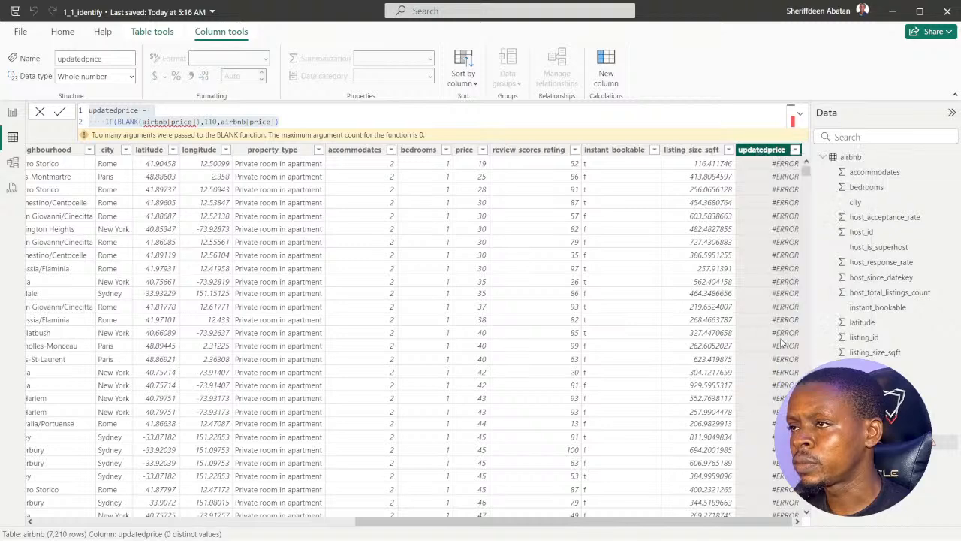
pyautogui.click(551, 306)
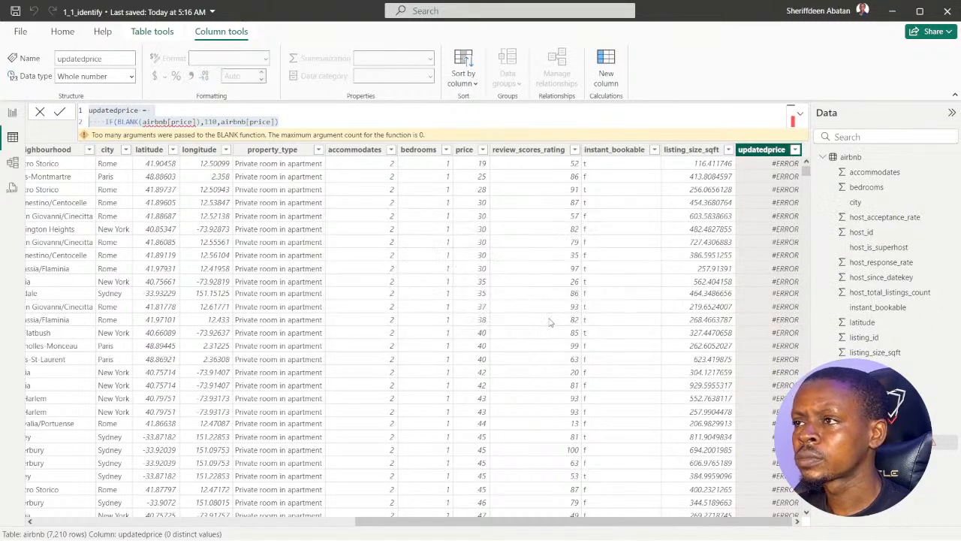
# In the report view, create a new measure in the airbnb table and replace its default text with the copied updatedprice formula.
pyautogui.click(13, 113)
pyautogui.click(839, 157)
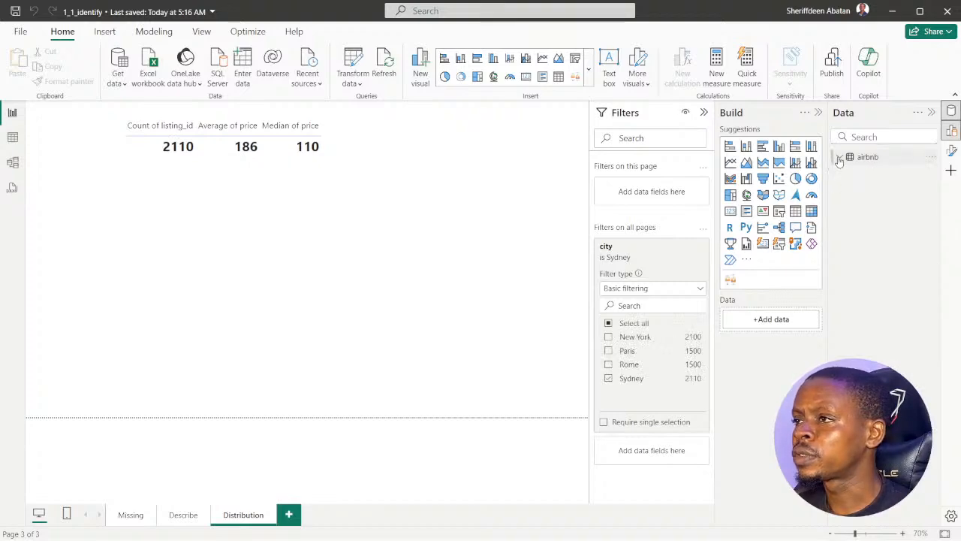
pyautogui.click(397, 526)
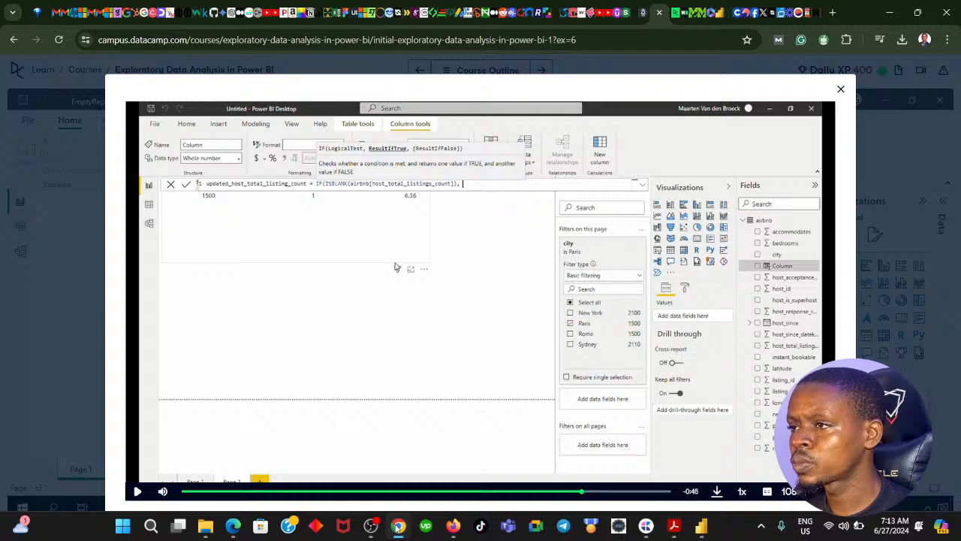
pyautogui.click(398, 525)
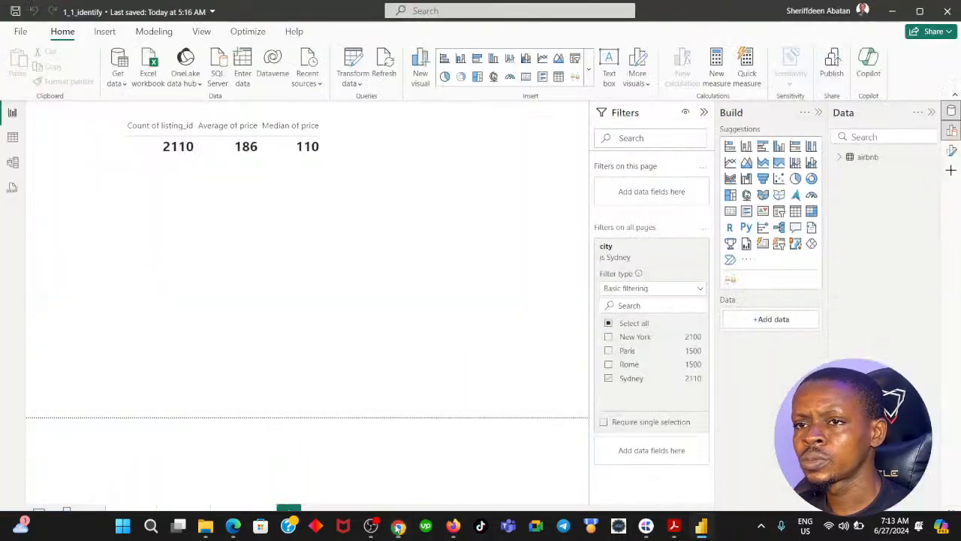
pyautogui.rightClick(852, 158)
pyautogui.click(767, 181)
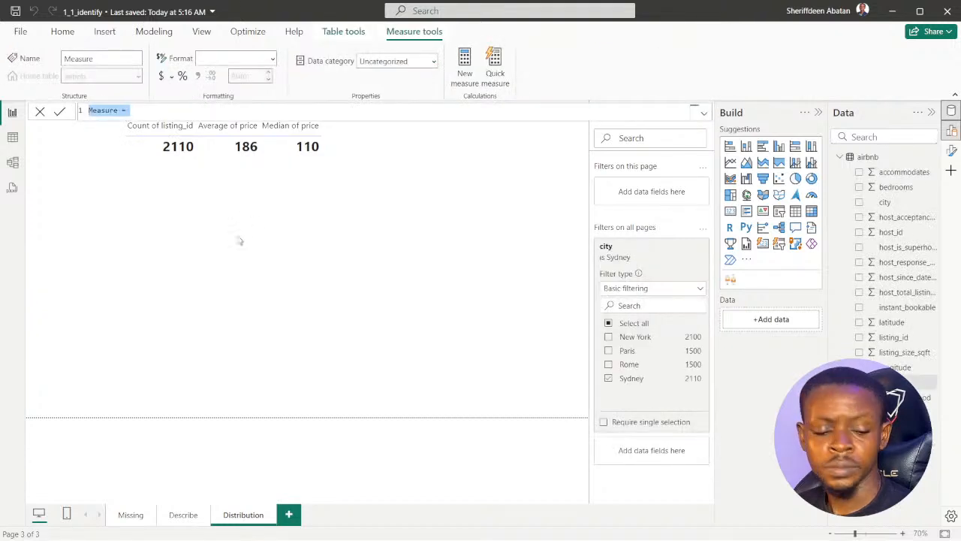
pyautogui.hotkey('ctrl', 'v')
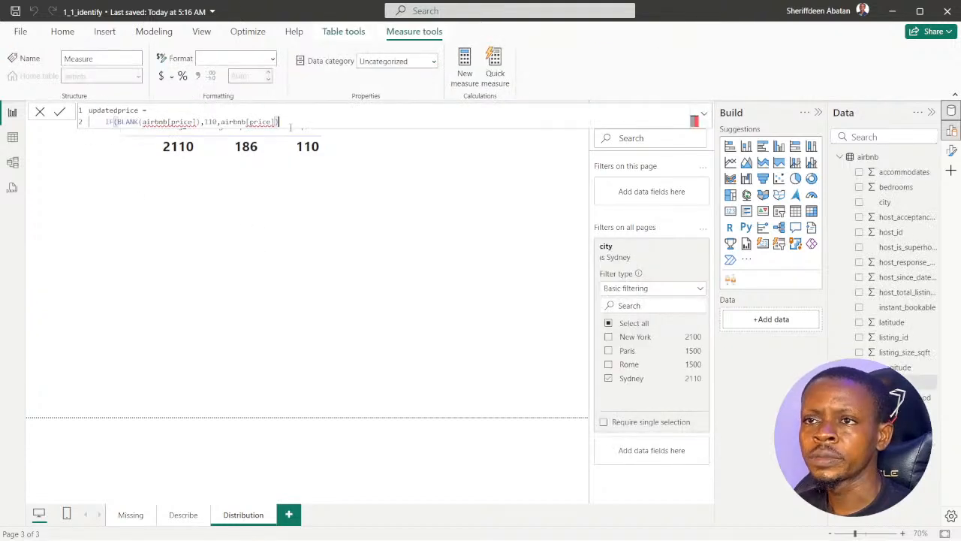
# Try to commit the pasted updatedprice measure, check the blank test in the browser's lesson video, and return to Power BI.
pyautogui.doubleClick(261, 122)
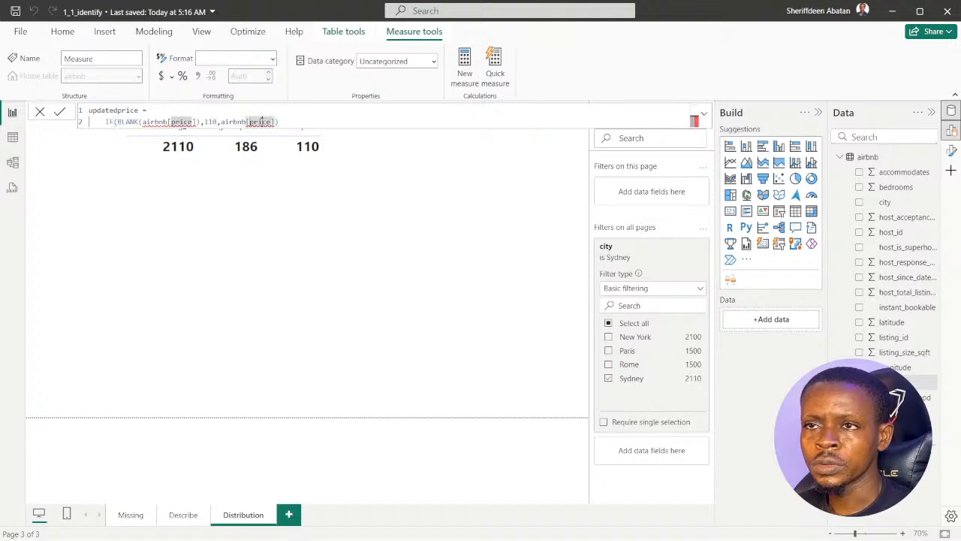
pyautogui.click(297, 119)
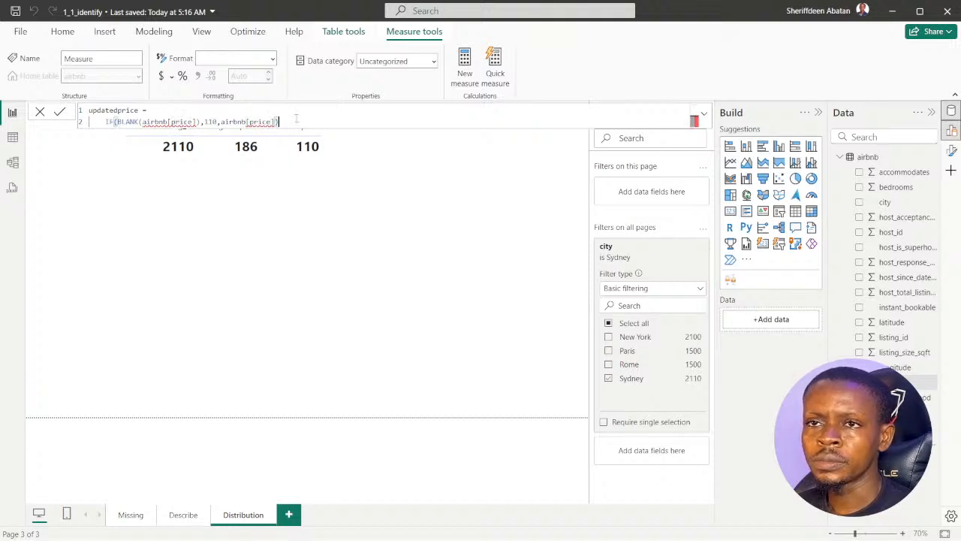
pyautogui.click(60, 114)
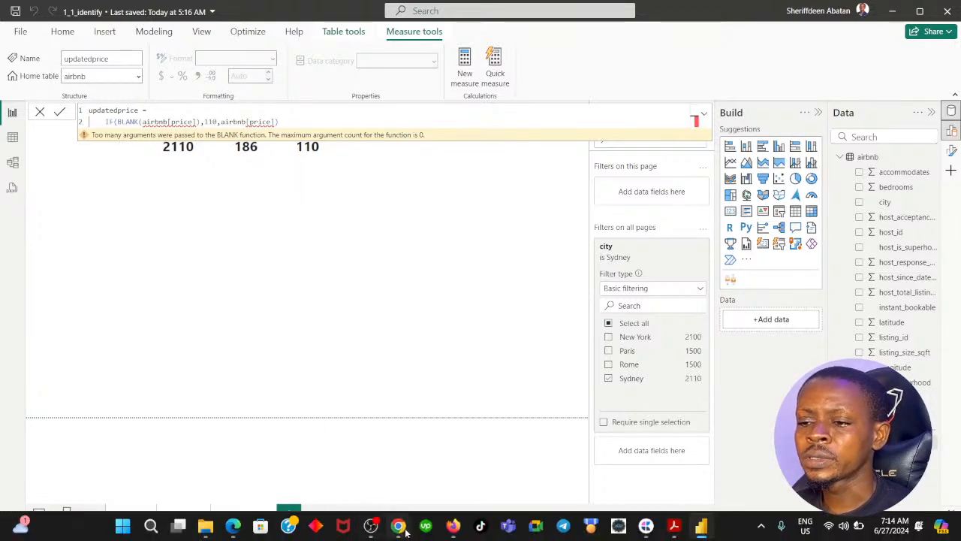
pyautogui.click(402, 530)
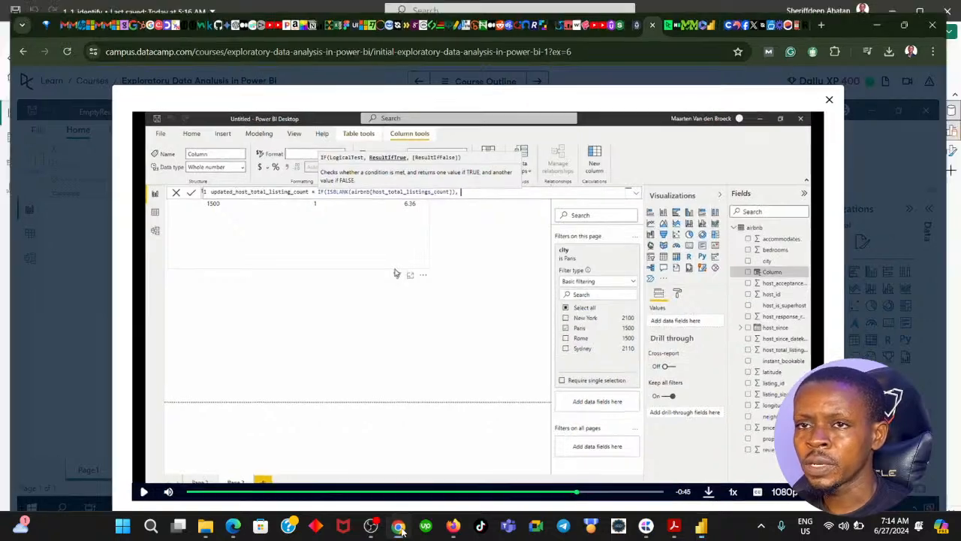
pyautogui.click(402, 530)
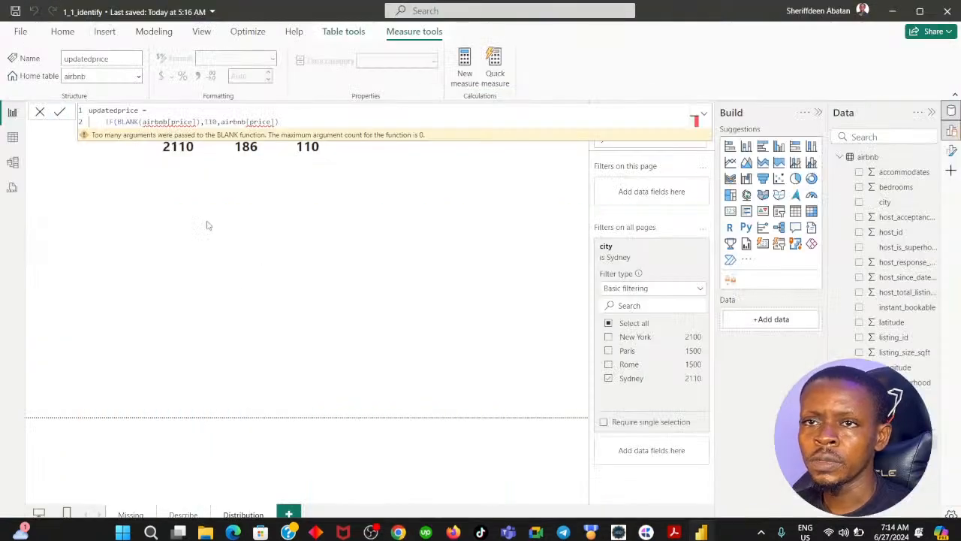
# Insert the ISBLANK function in front of BLANK in the updatedprice measure and try to commit the formula.
pyautogui.click(117, 121)
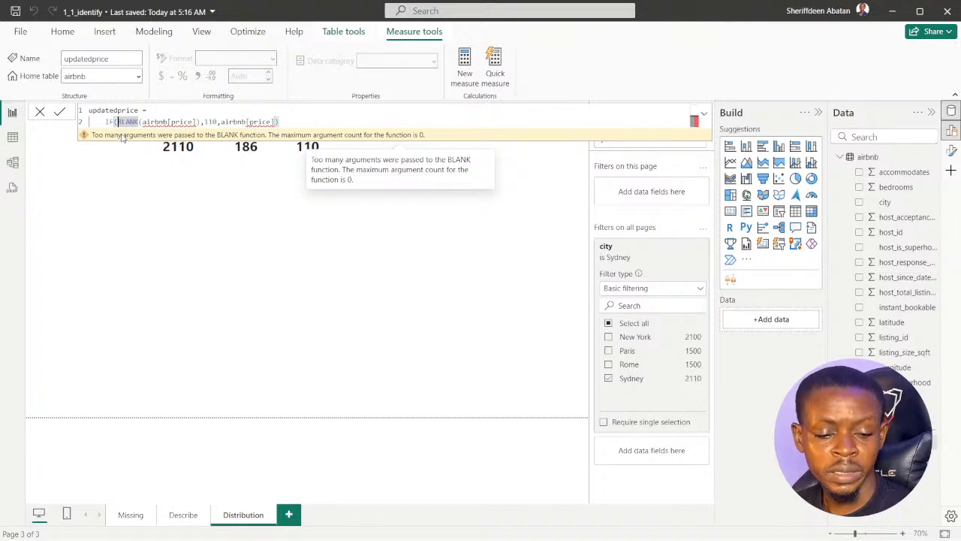
pyautogui.write('is')
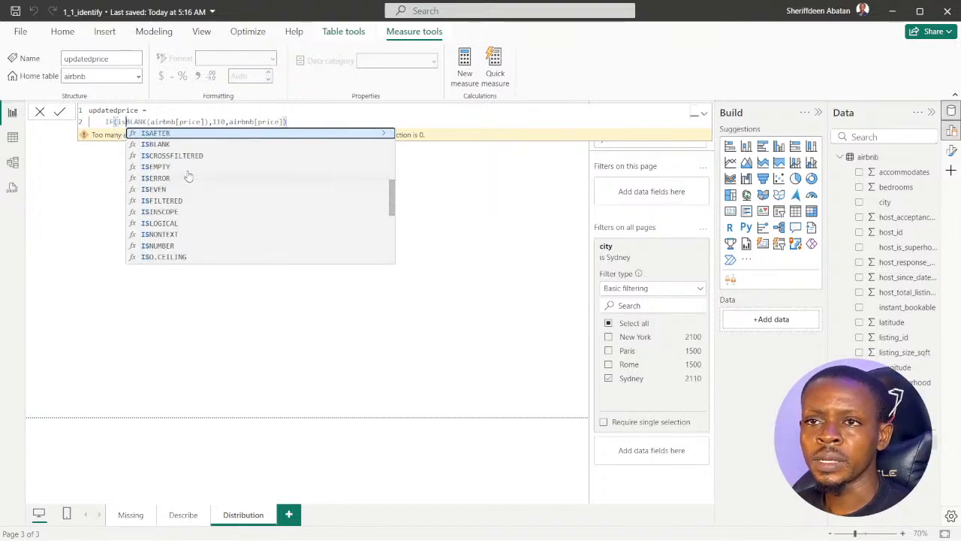
pyautogui.click(165, 144)
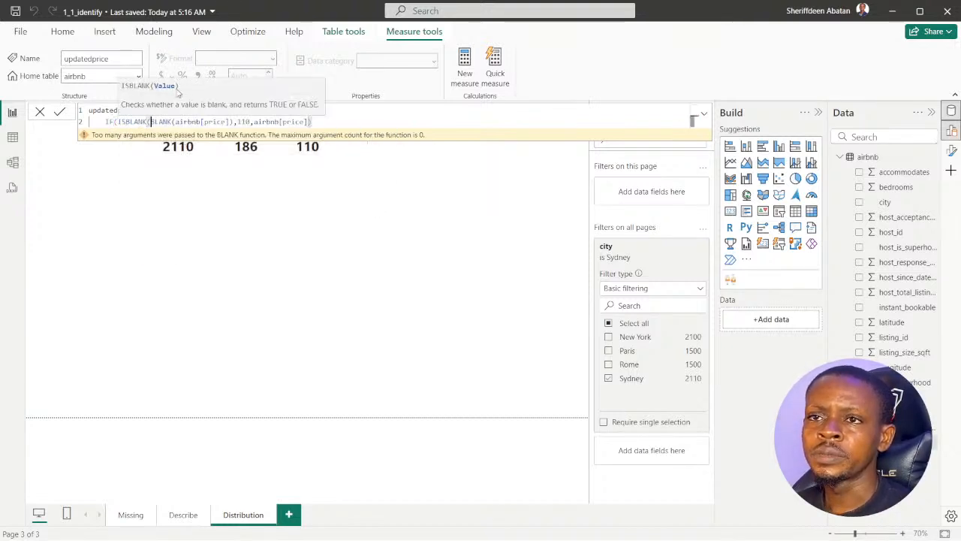
pyautogui.click(322, 123)
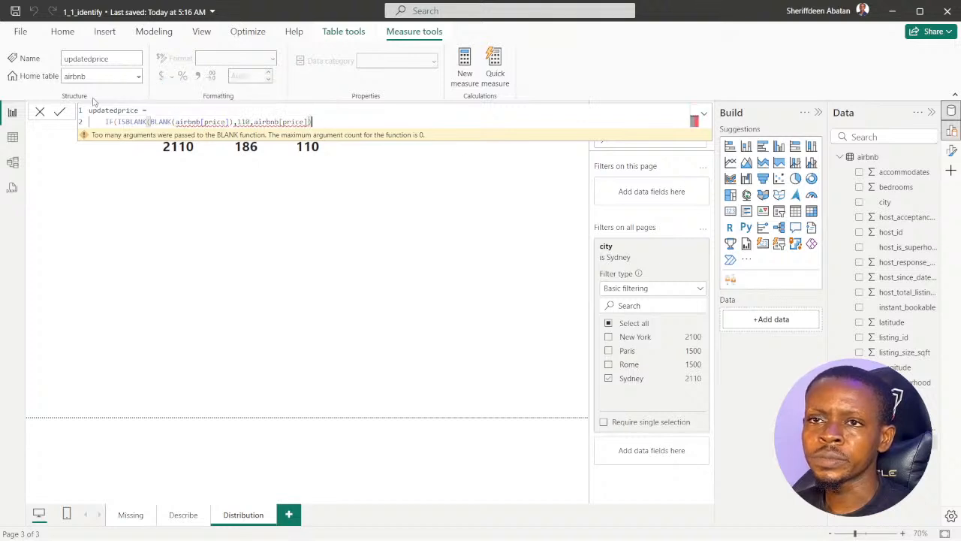
pyautogui.click(59, 111)
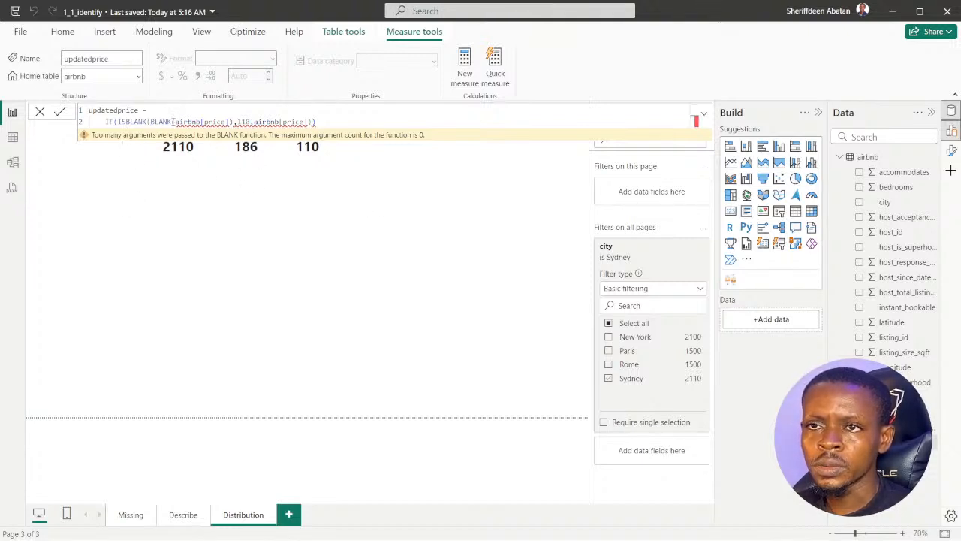
# Remove the inner BLANK and the surplus parentheses so the measure reads IF(ISBLANK(airbnb[price]),110,airbnb[price]).
pyautogui.doubleClick(173, 122)
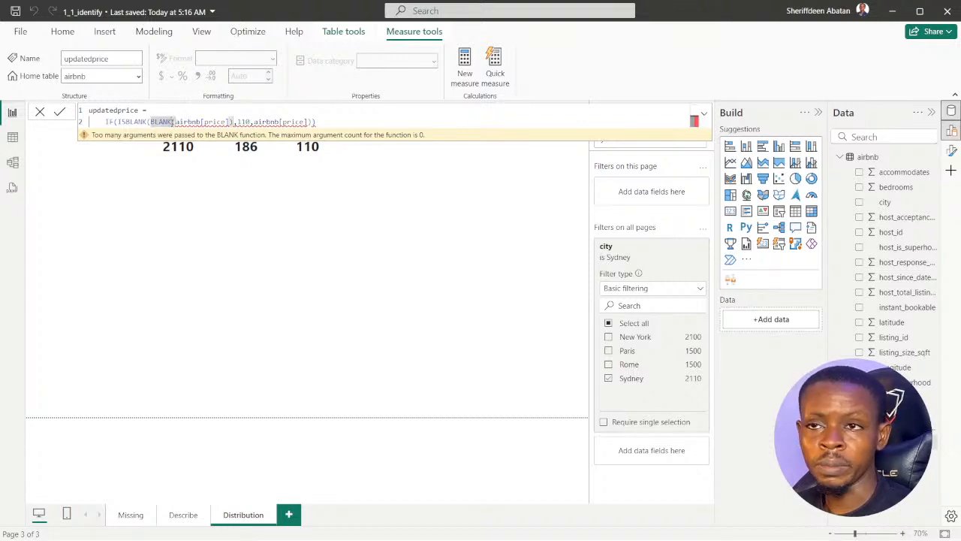
pyautogui.press('BackSpace')
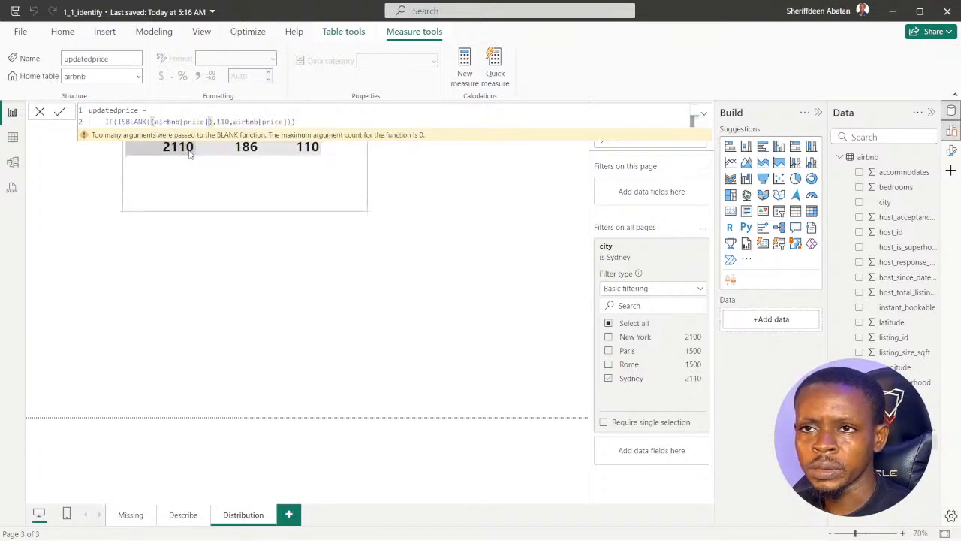
pyautogui.press('BackSpace')
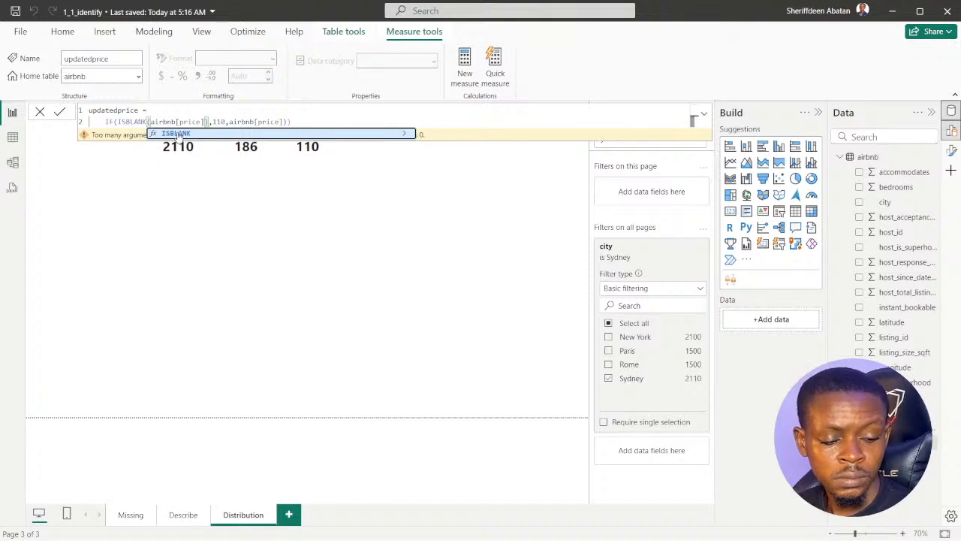
pyautogui.click(177, 135)
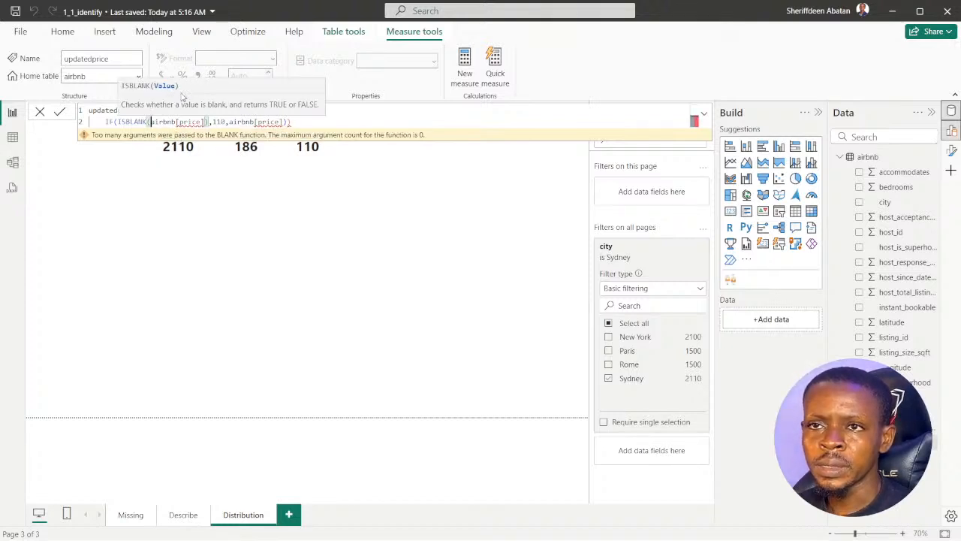
pyautogui.click(310, 122)
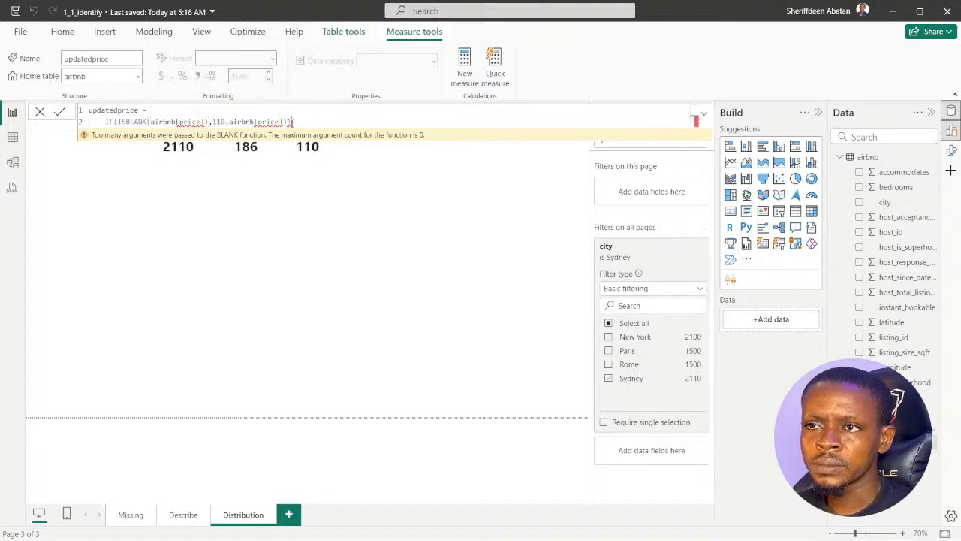
pyautogui.press('BackSpace')
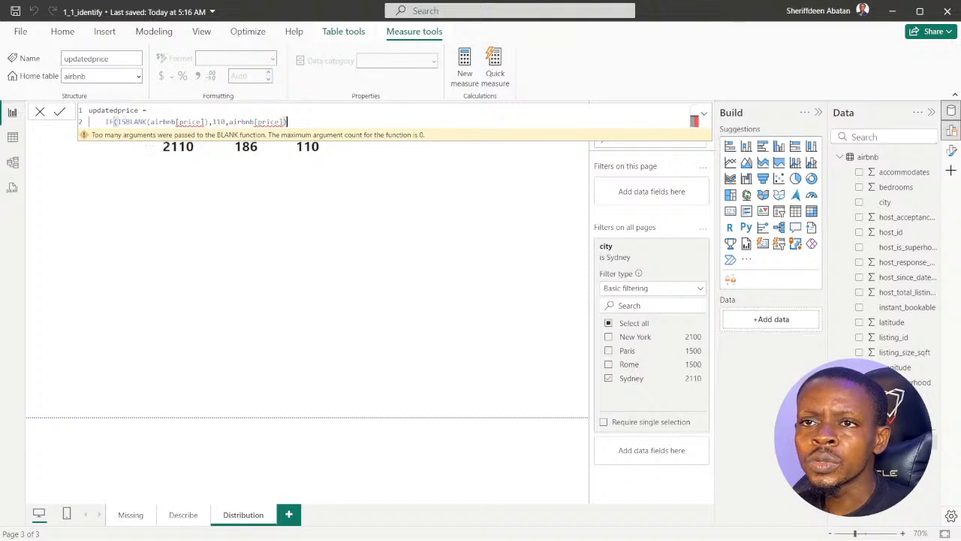
# Try to commit the ISBLANK version of the measure, compare it with the browser's lesson video formula, and return to Power BI.
pyautogui.moveTo(181, 122)
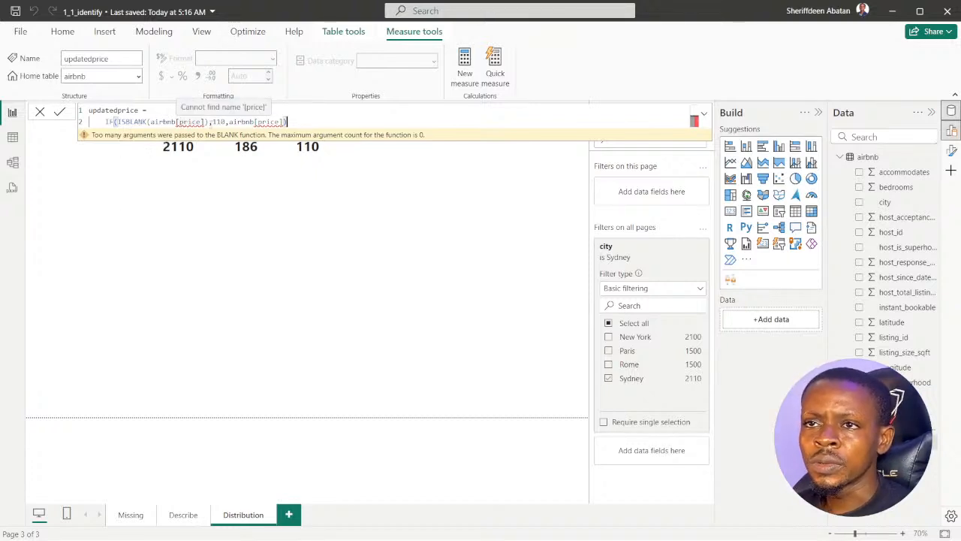
pyautogui.moveTo(210, 122); pyautogui.dragTo(214, 122)
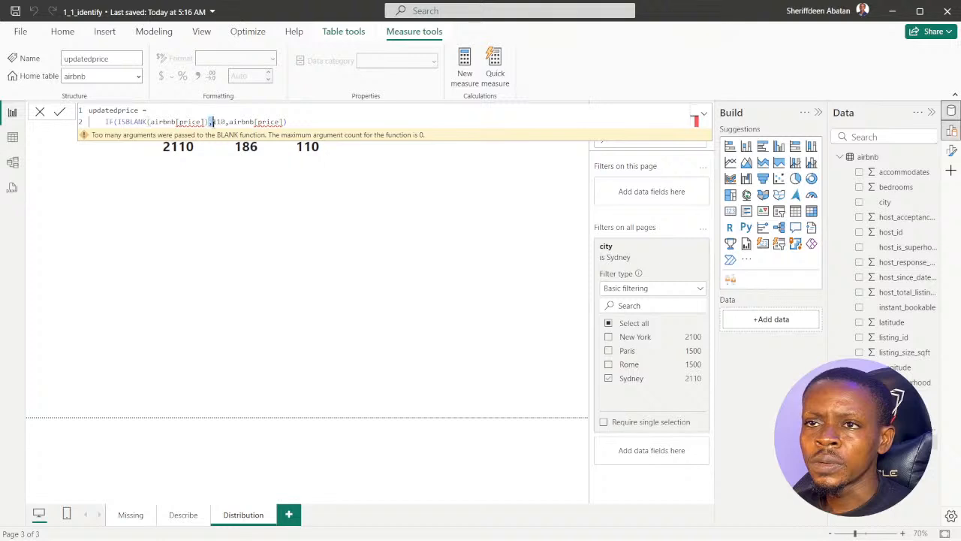
pyautogui.click(62, 112)
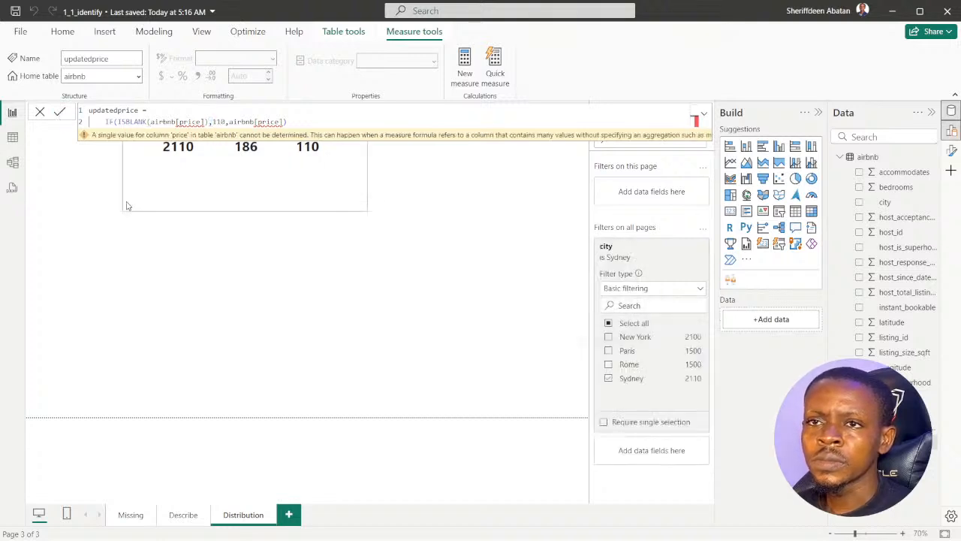
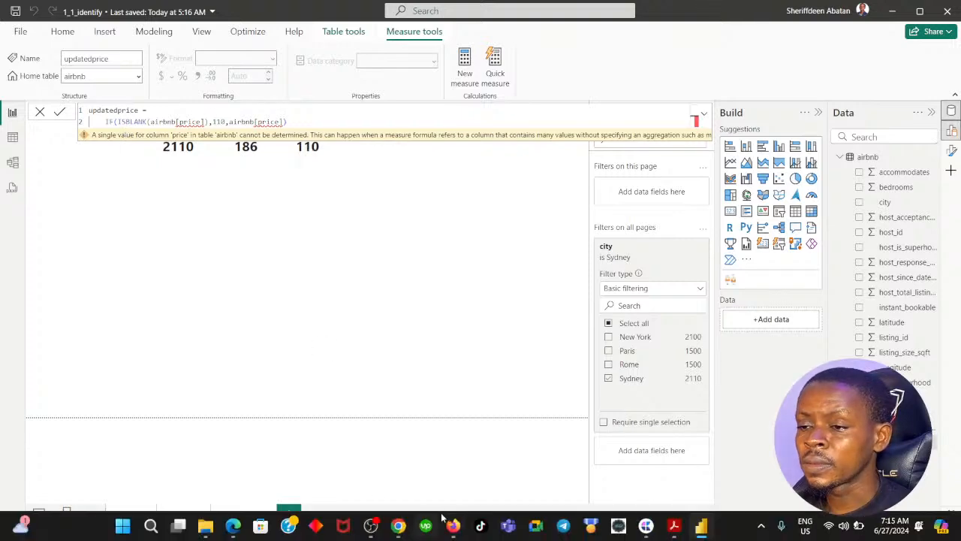
pyautogui.click(398, 528)
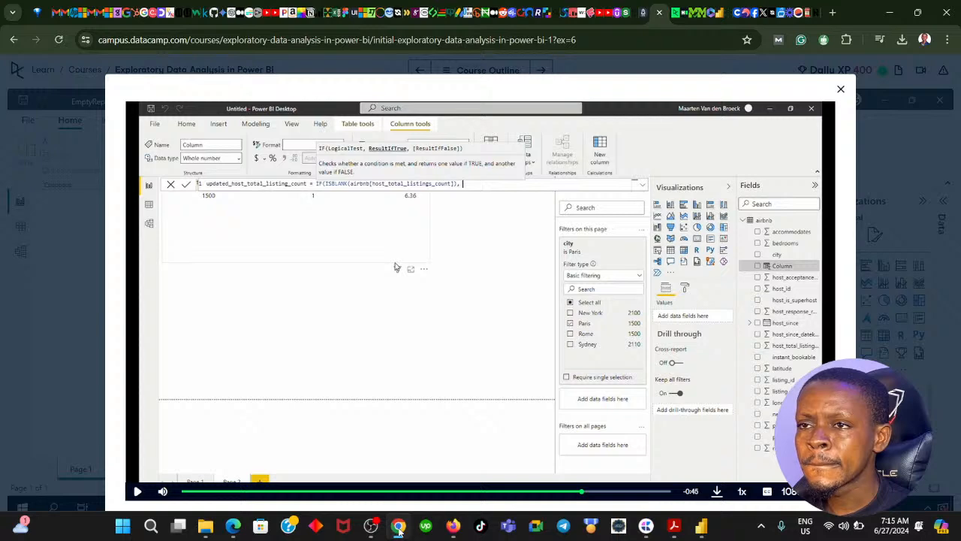
pyautogui.click(398, 527)
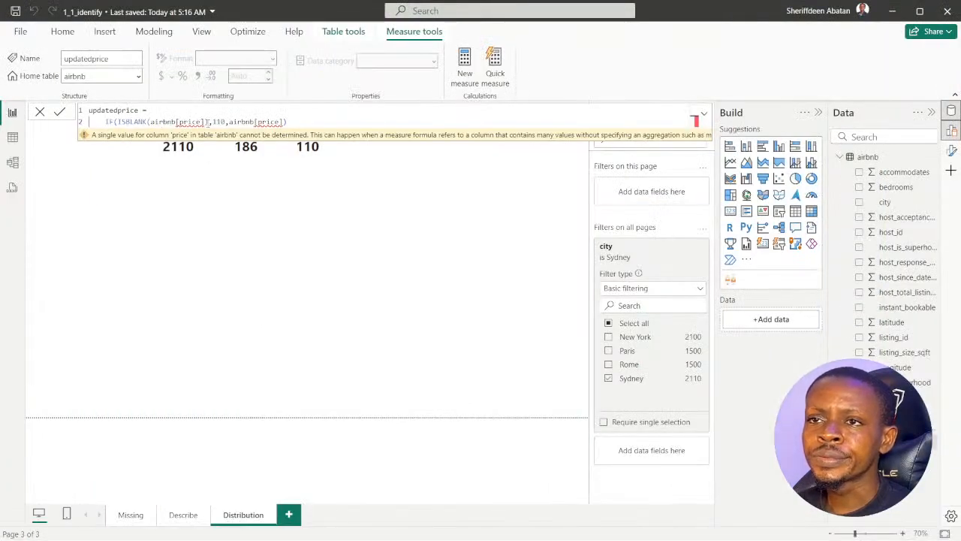
# Strip the updatedprice formula back to the start of its blank test and reinsert the ISBLANK function inside IF.
pyautogui.click(313, 121)
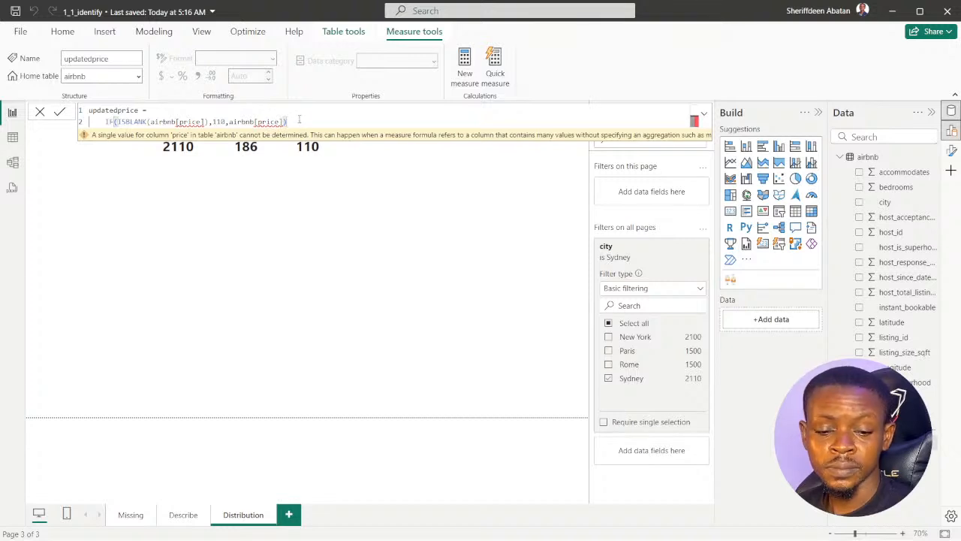
pyautogui.press('BackSpace')
pyautogui.press('BackSpace')
pyautogui.press('BackSpace')
pyautogui.press('BackSpace')
pyautogui.press('BackSpace')
pyautogui.press('BackSpace')
pyautogui.press('BackSpace')
pyautogui.press('BackSpace')
pyautogui.press('BackSpace')
pyautogui.press('BackSpace')
pyautogui.press('BackSpace')
pyautogui.press('BackSpace')
pyautogui.press('BackSpace')
pyautogui.press('BackSpace')
pyautogui.press('BackSpace')
pyautogui.press('BackSpace')
pyautogui.press('BackSpace')
pyautogui.press('BackSpace')
pyautogui.press('BackSpace')
pyautogui.press('BackSpace')
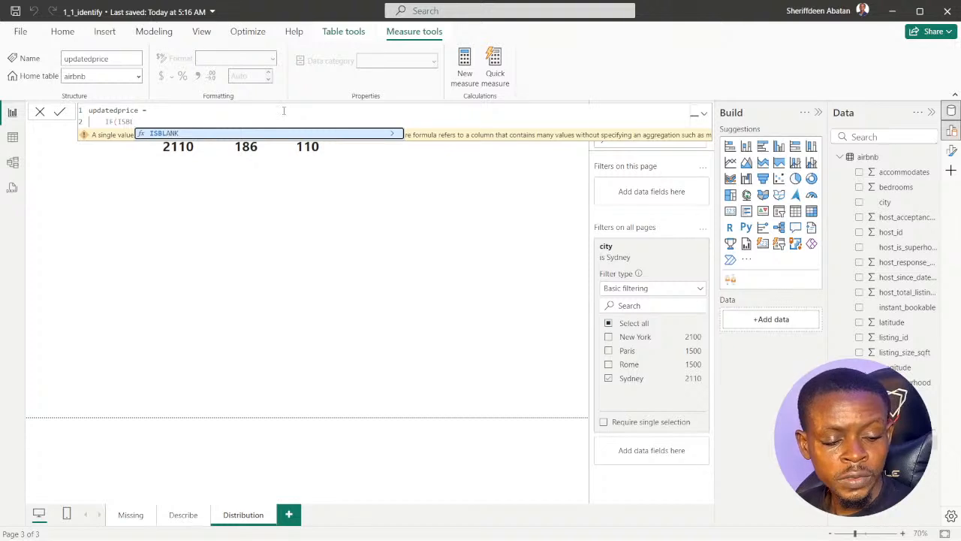
pyautogui.press('Tab')
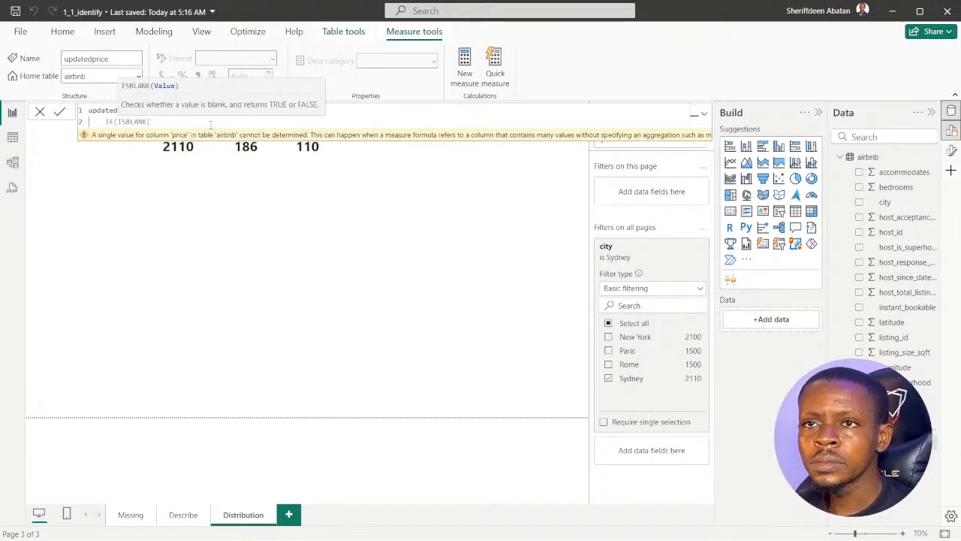
# Try to enter price as the argument of ISBLANK.
pyautogui.write('pri')
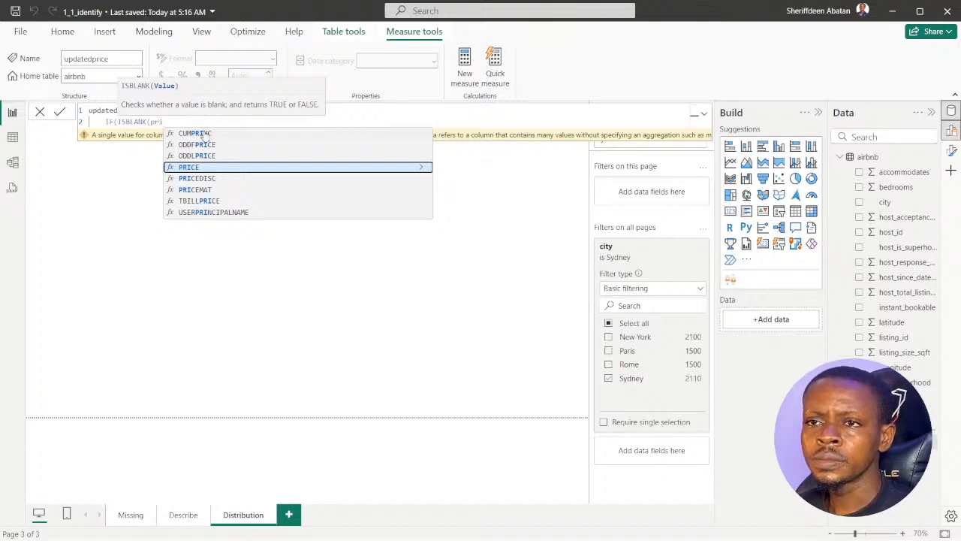
pyautogui.write('ce')
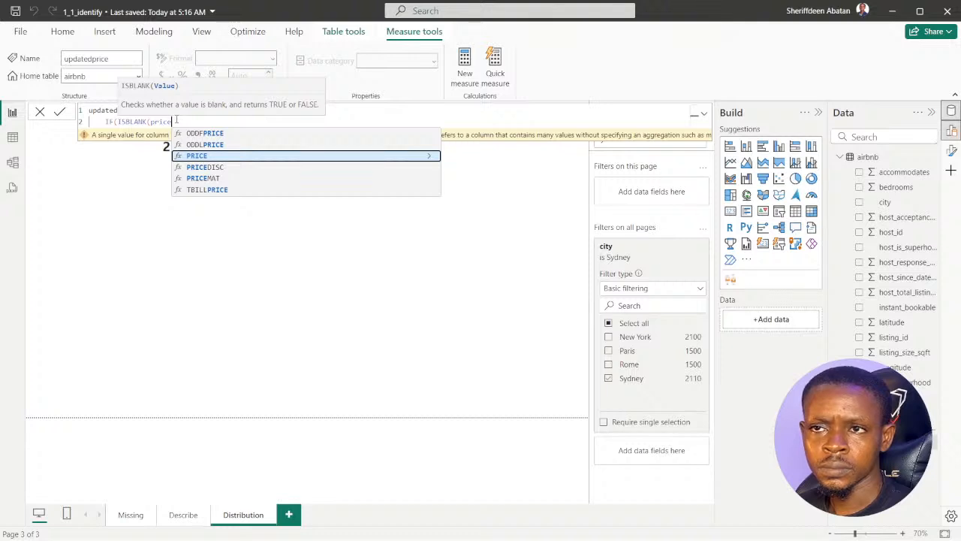
pyautogui.press('BackSpace')
pyautogui.press('BackSpace')
pyautogui.press('BackSpace')
pyautogui.press('BackSpace')
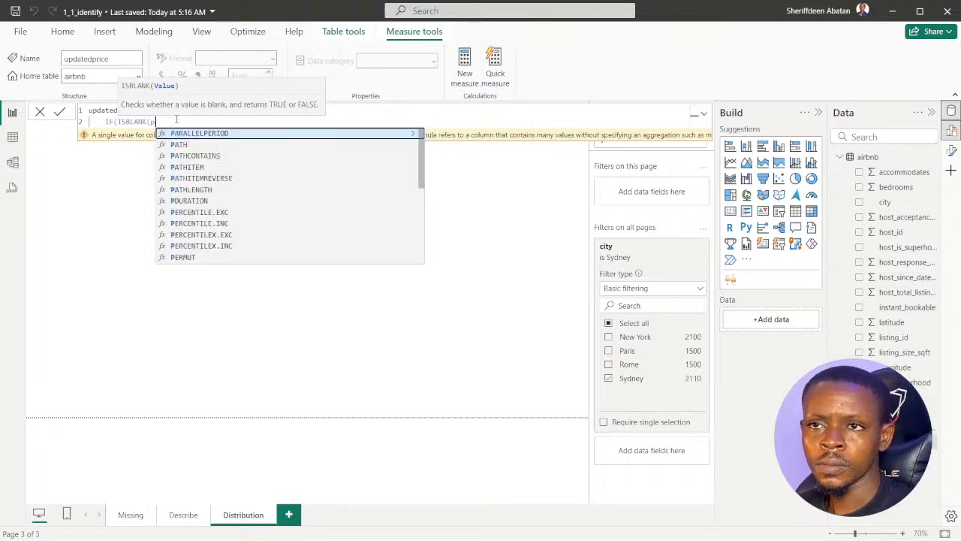
pyautogui.press('BackSpace')
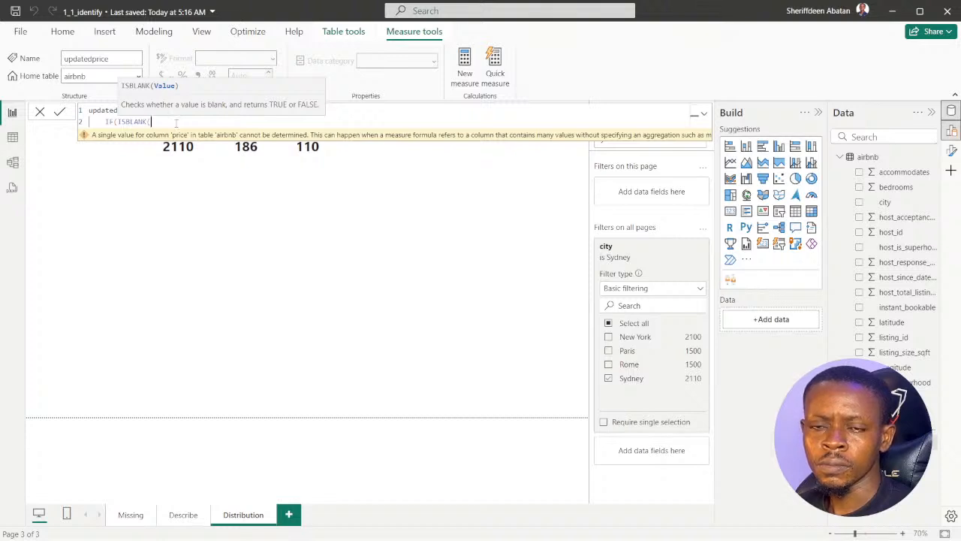
# Try to reference the airbnb table inside ISBLANK, and strip the formula back to IF(.
pyautogui.write('ai')
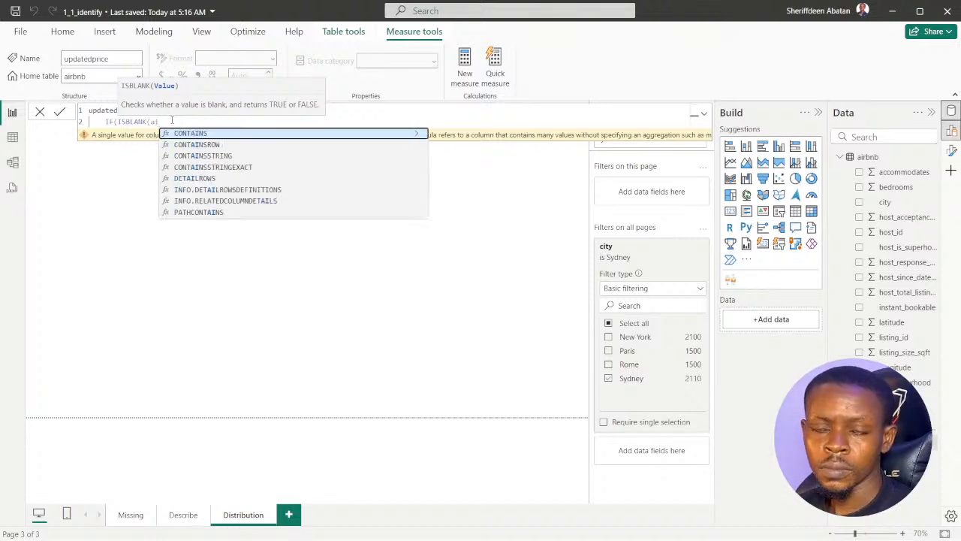
pyautogui.write('rbnb')
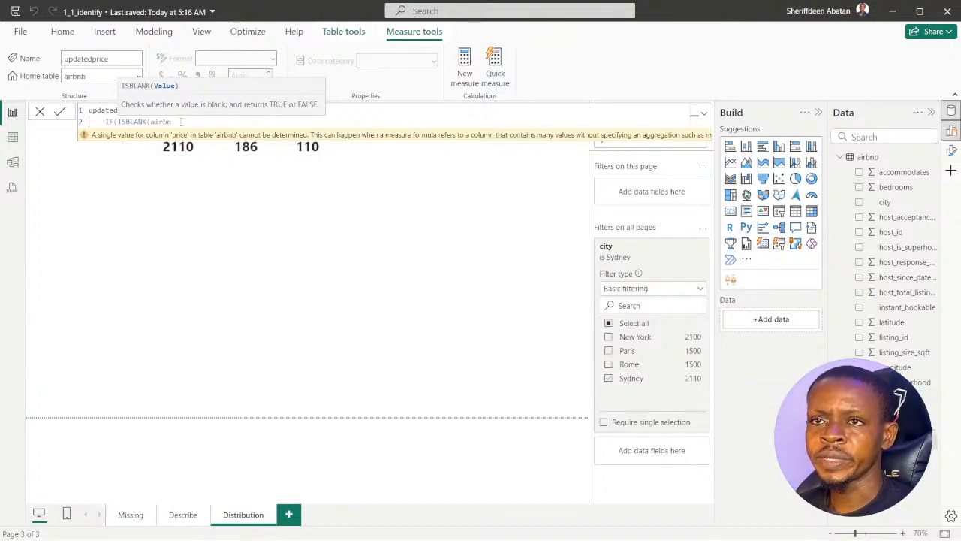
pyautogui.press('BackSpace')
pyautogui.press('BackSpace')
pyautogui.press('BackSpace')
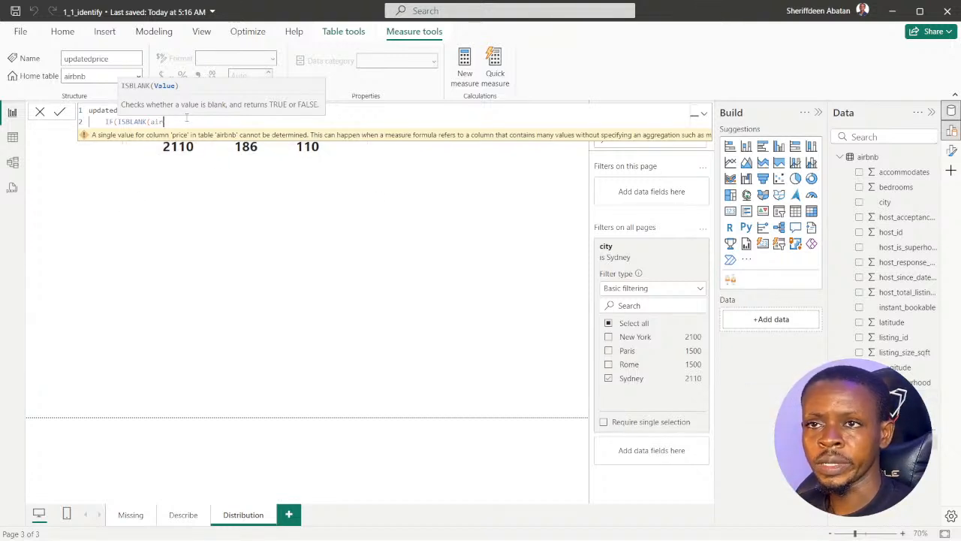
pyautogui.press('BackSpace')
pyautogui.press('BackSpace')
pyautogui.press('BackSpace')
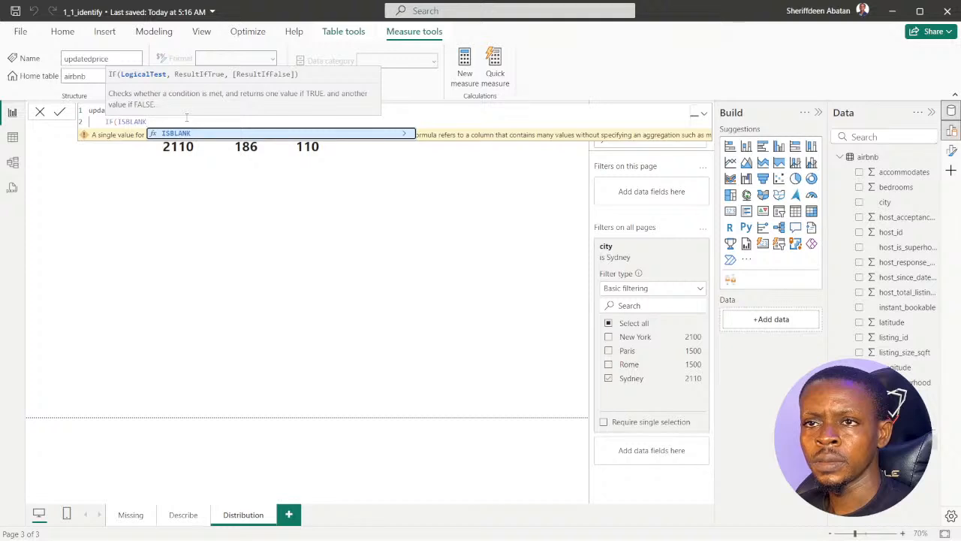
pyautogui.press('BackSpace')
pyautogui.press('BackSpace')
pyautogui.press('BackSpace')
pyautogui.press('BackSpace')
pyautogui.press('BackSpace')
pyautogui.press('BackSpace')
pyautogui.press('BackSpace')
pyautogui.press('BackSpace')
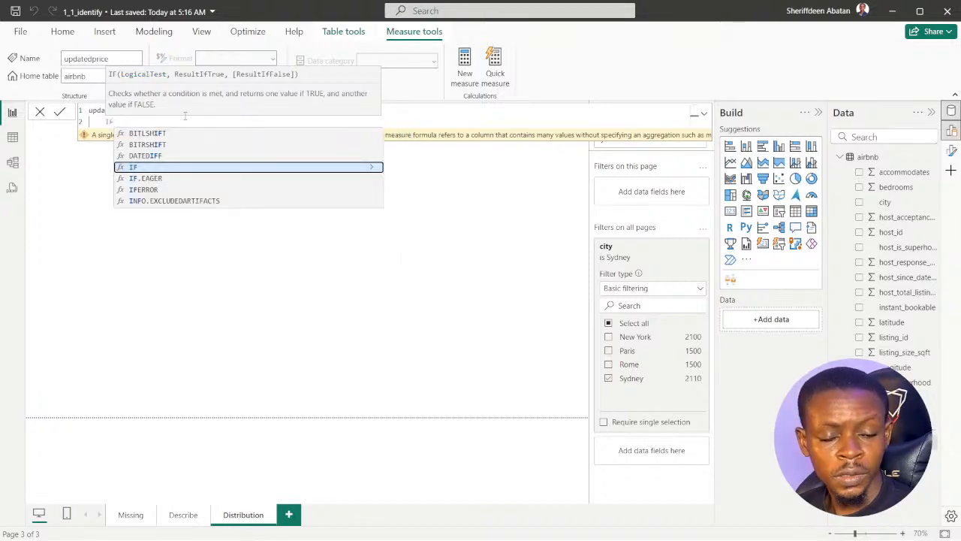
pyautogui.write('(')
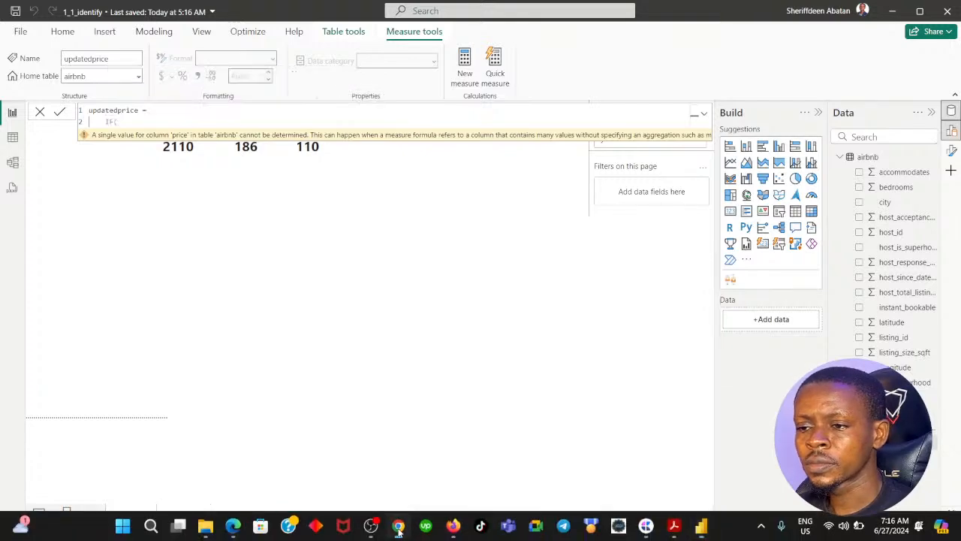
# Check the IF(ISBLANK(...)) formula in the browser's lesson video and return to Power BI.
pyautogui.click(398, 527)
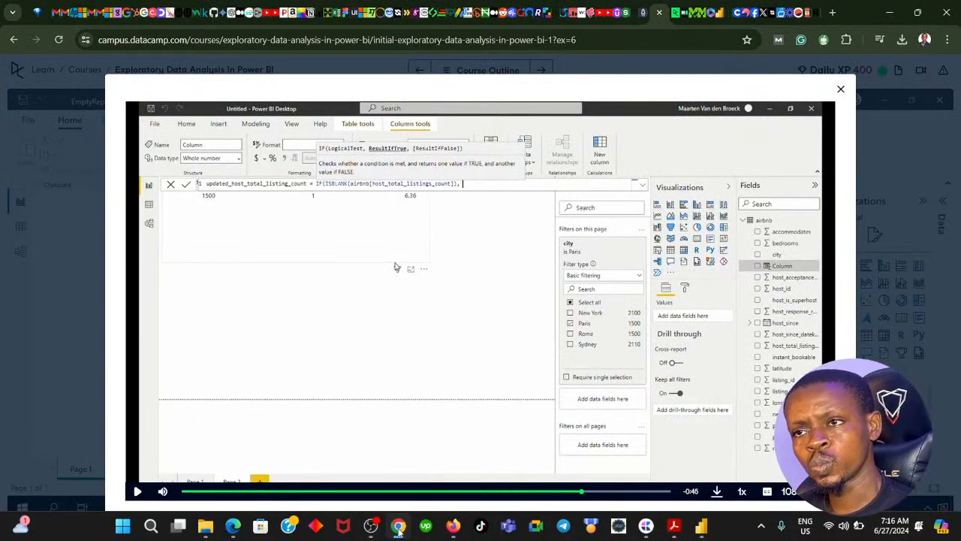
pyautogui.click(397, 527)
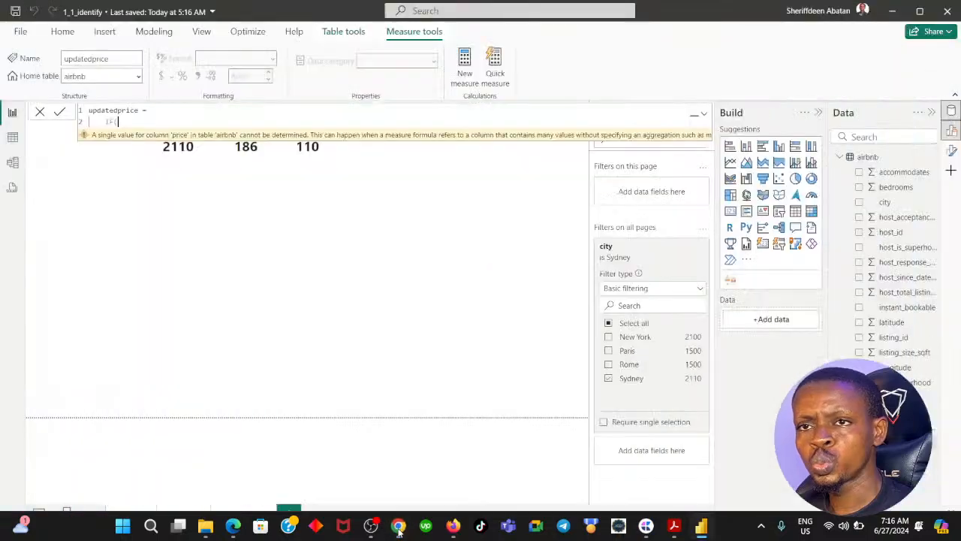
pyautogui.click(398, 528)
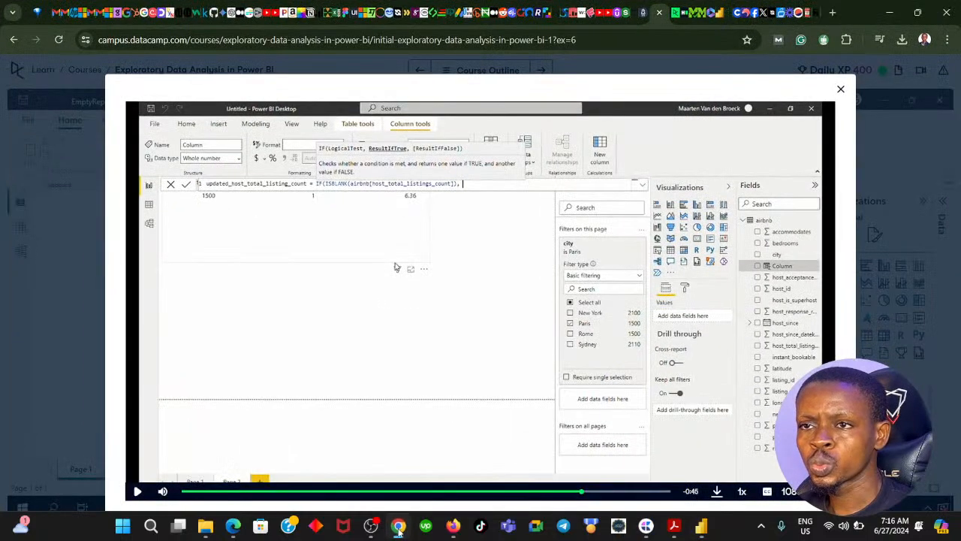
pyautogui.click(398, 527)
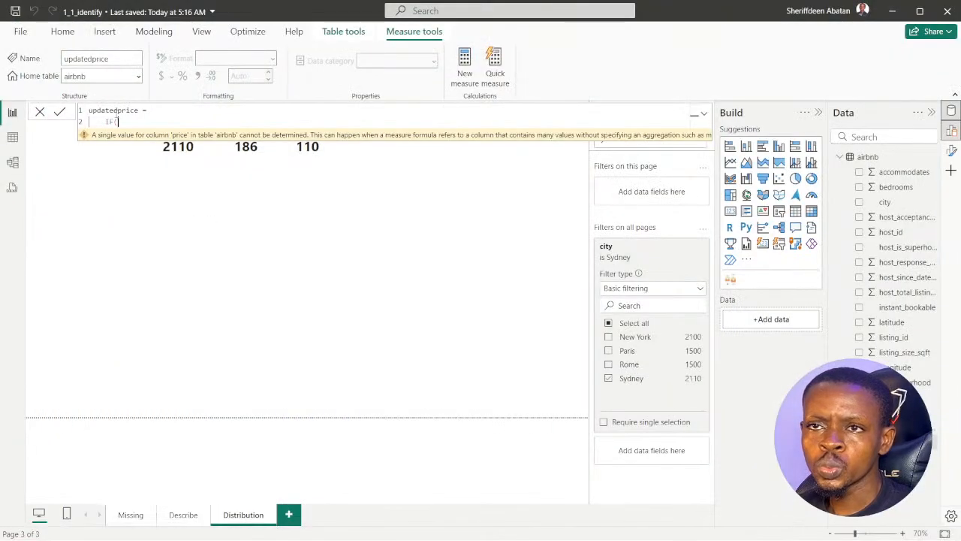
# Try to insert an underscore between updated and price in the measure's name.
pyautogui.doubleClick(119, 110)
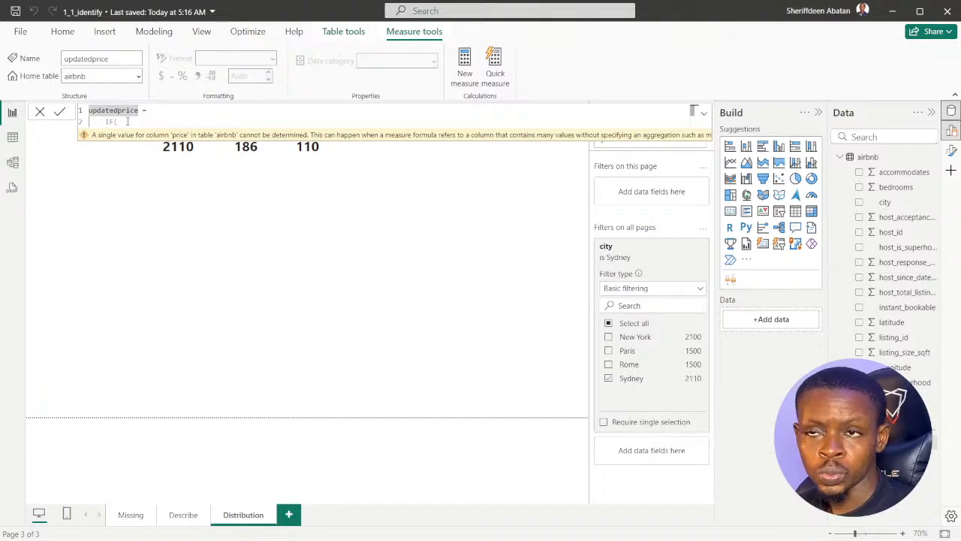
pyautogui.write('_')
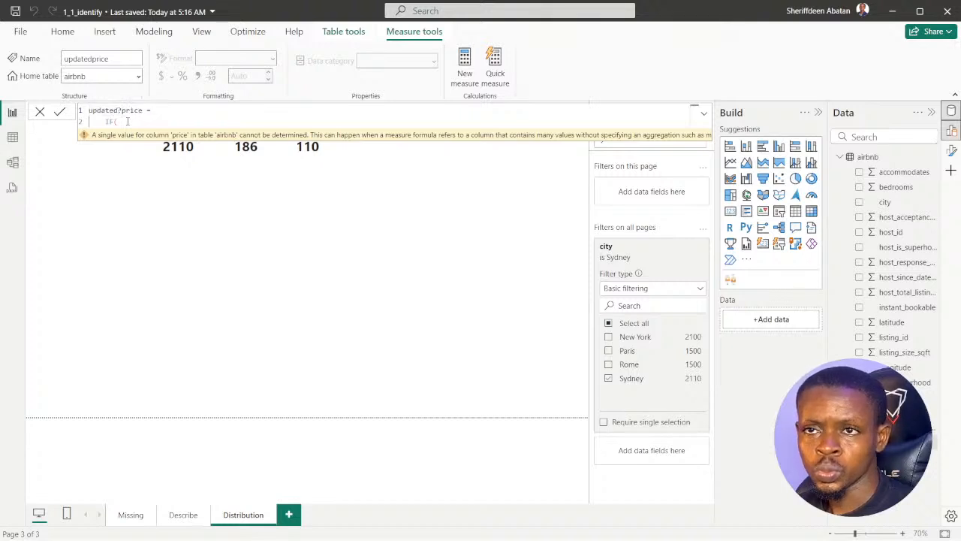
pyautogui.press('BackSpace')
# Clear the whole updatedprice formula and commit the empty measure.
pyautogui.click(135, 123)
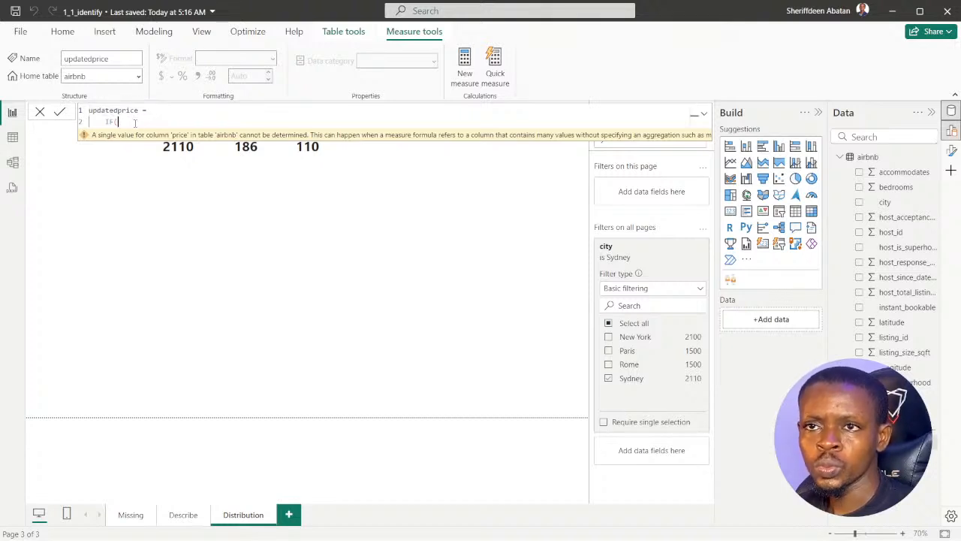
pyautogui.press('BackSpace')
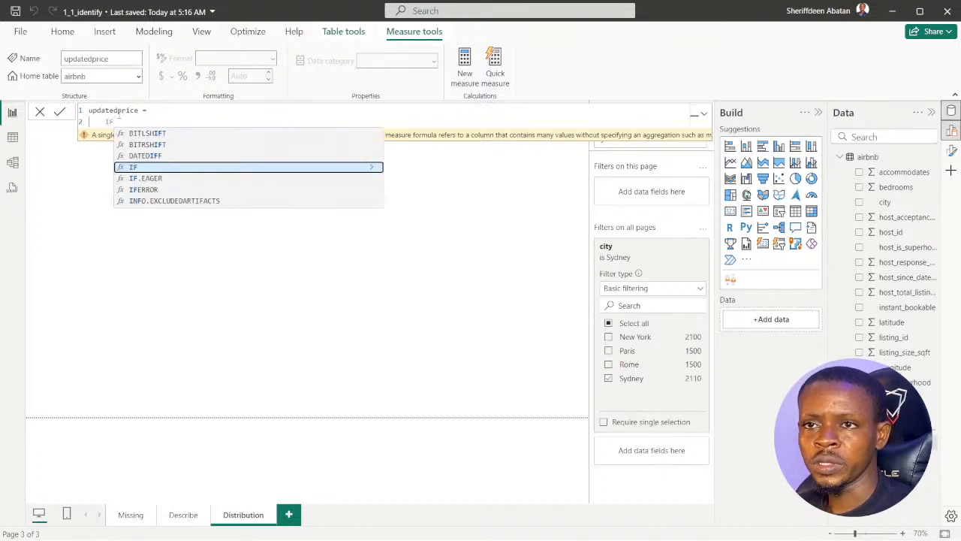
pyautogui.hotkey('ctrl', 'a')
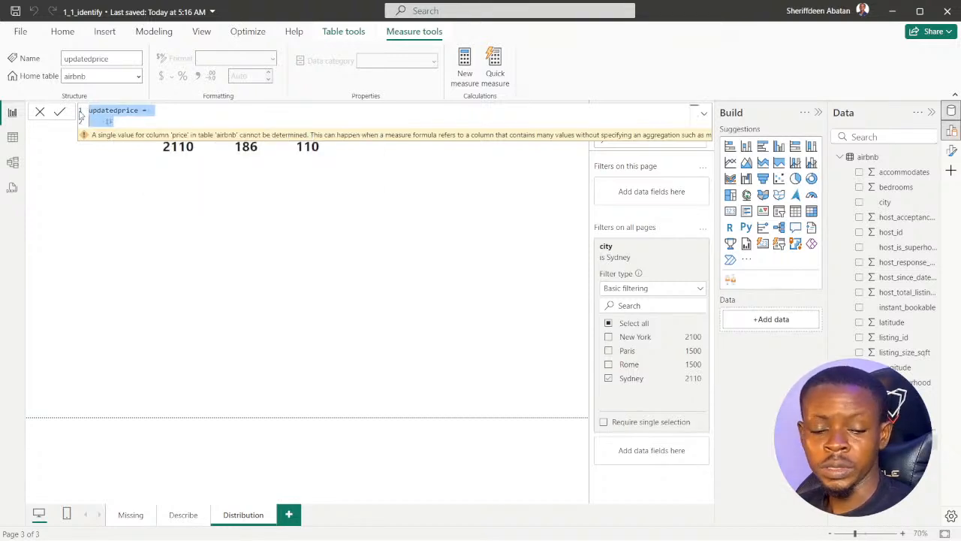
pyautogui.press('BackSpace')
pyautogui.click(58, 112)
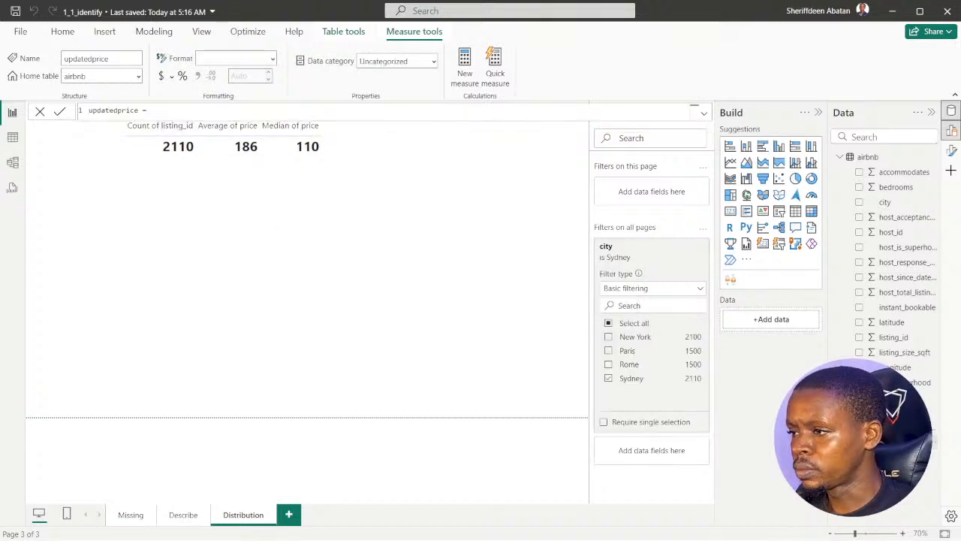
# Delete the updatedprice measure from the model and confirm the deletion.
pyautogui.rightClick(895, 232)
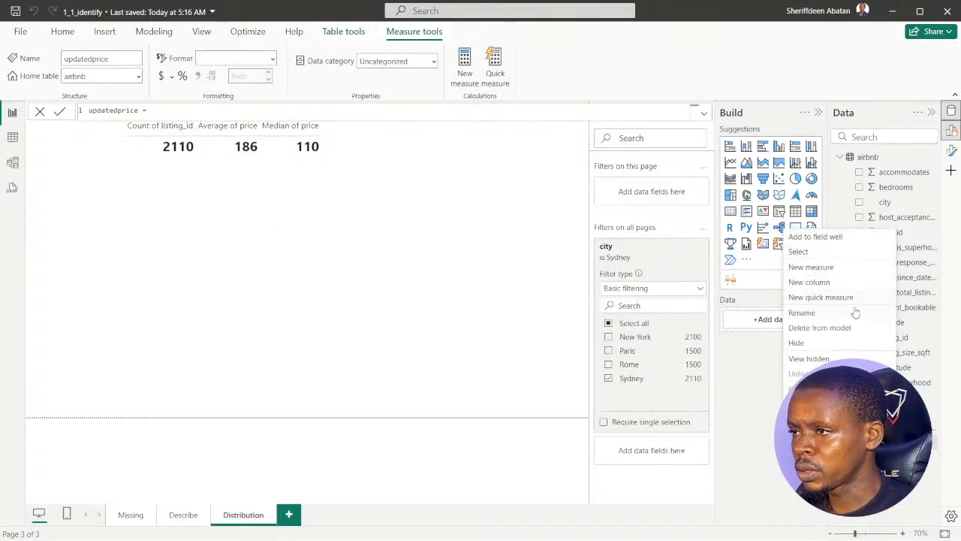
pyautogui.click(820, 328)
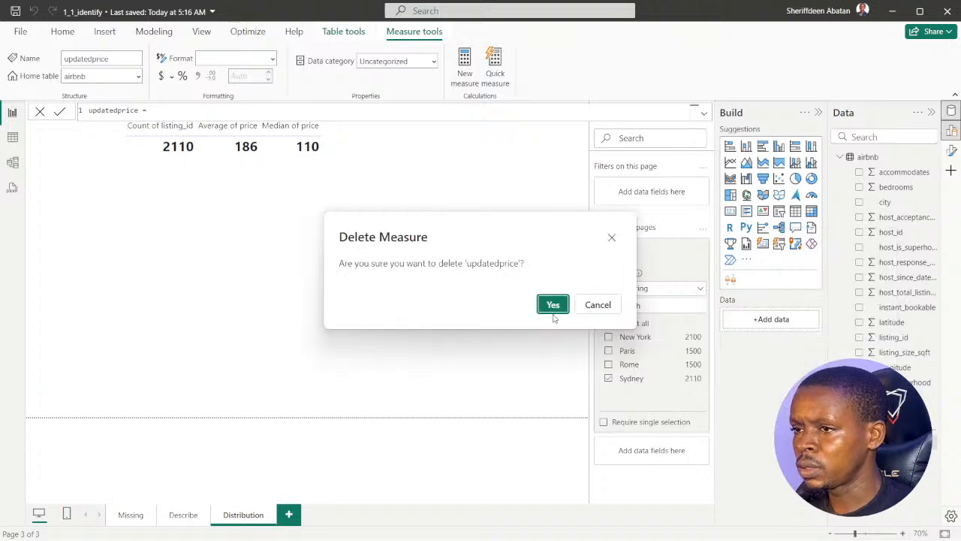
pyautogui.click(554, 304)
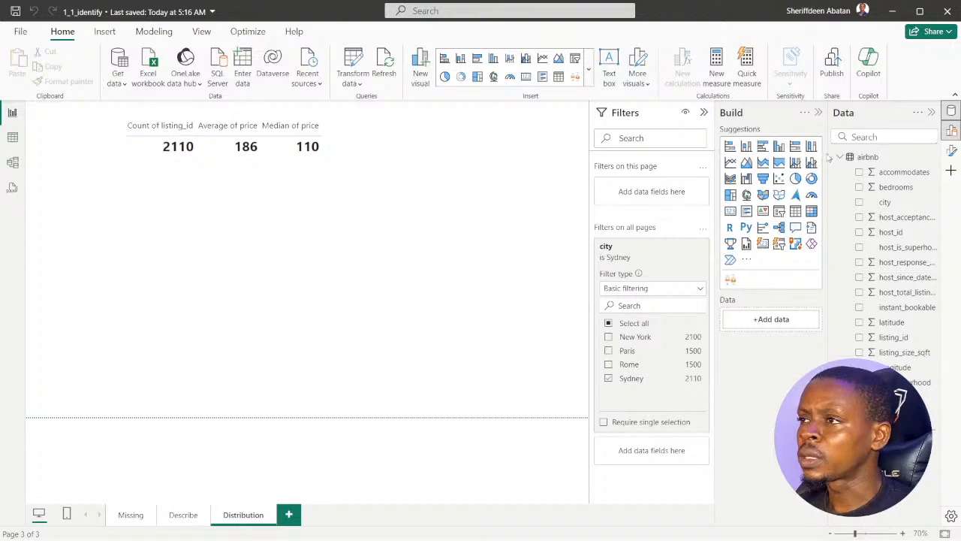
# Create a new measure in the airbnb table and name it updatedprice.
pyautogui.rightClick(848, 158)
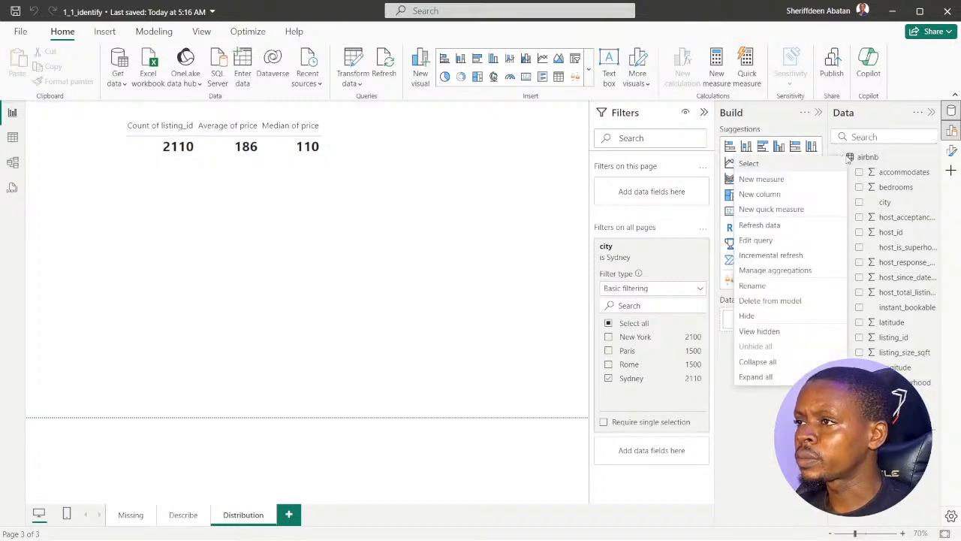
pyautogui.click(761, 181)
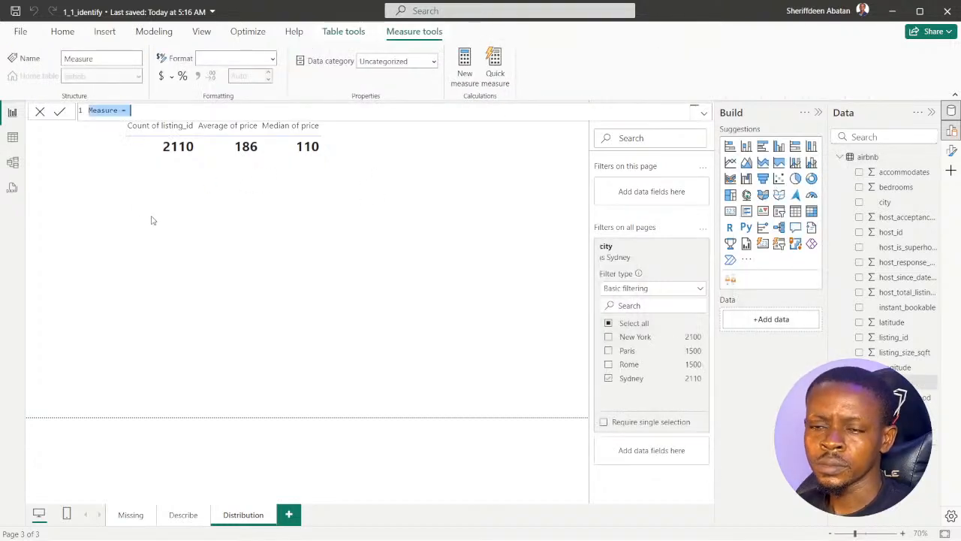
pyautogui.write('up')
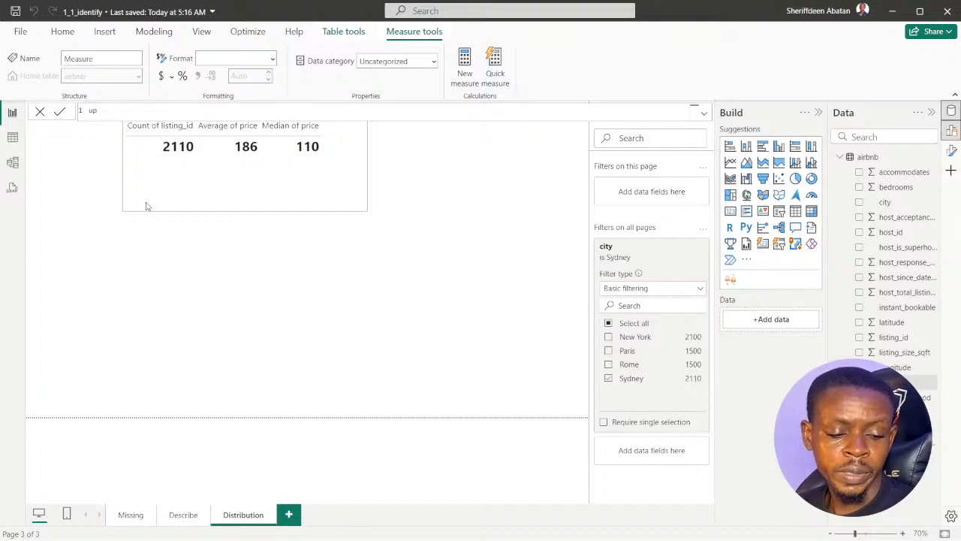
pyautogui.write('dated')
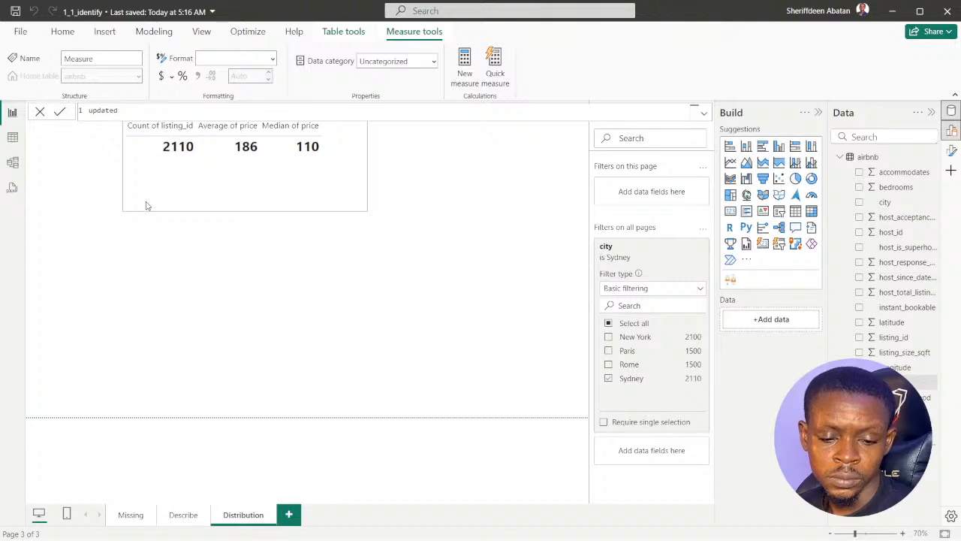
pyautogui.write('?')
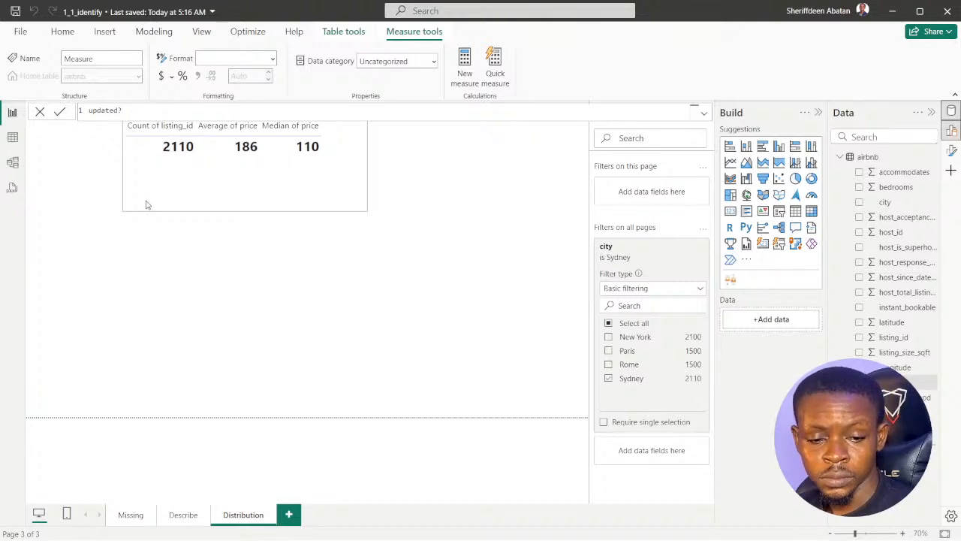
pyautogui.press('BackSpace')
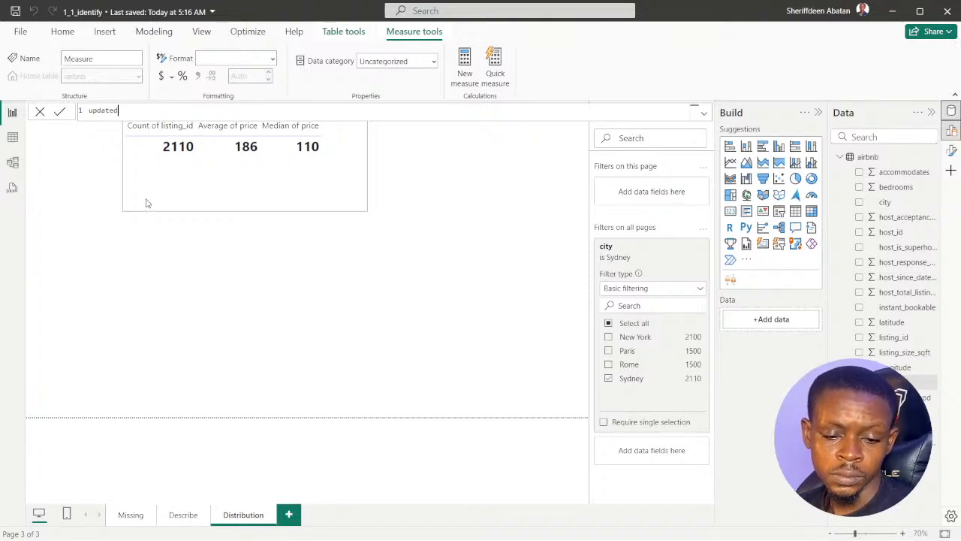
pyautogui.write('/')
pyautogui.press('BackSpace')
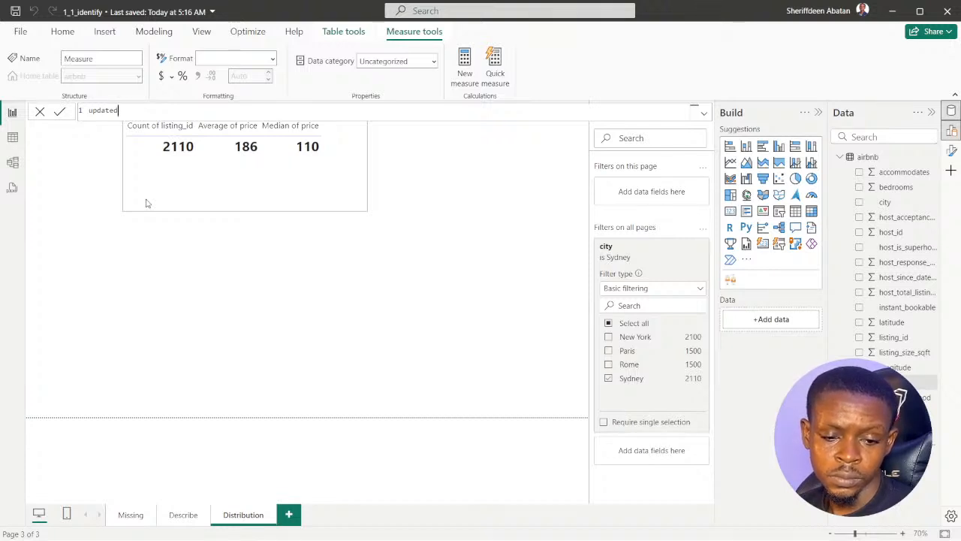
pyautogui.write('p')
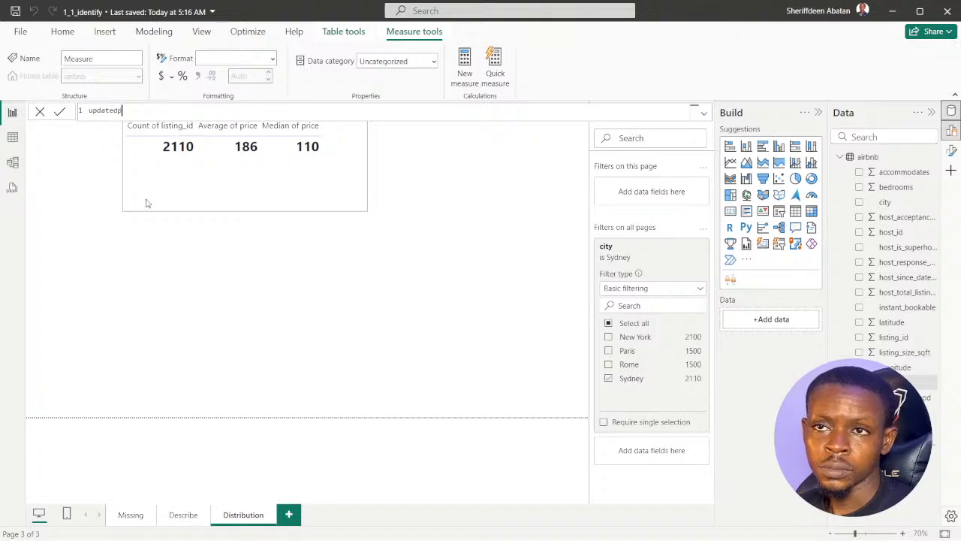
pyautogui.write('rice')
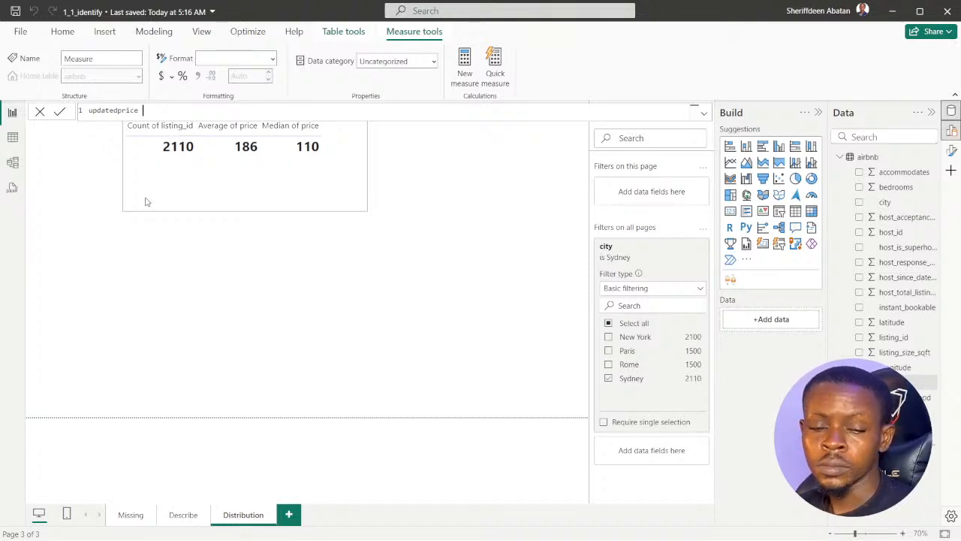
# Toggle the keyboard layout between ENG US and ENG UK and add the equals sign after updatedprice.
pyautogui.write(' =')
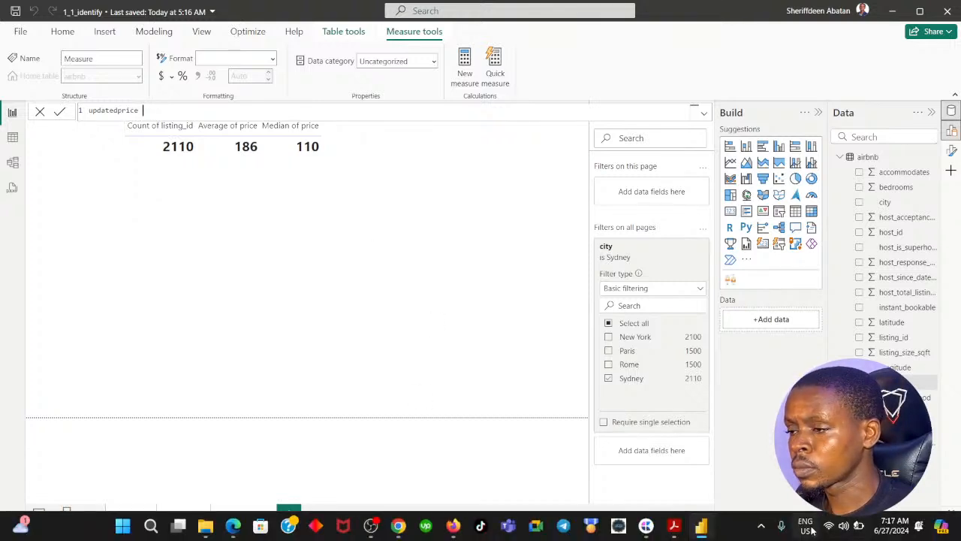
pyautogui.click(811, 531)
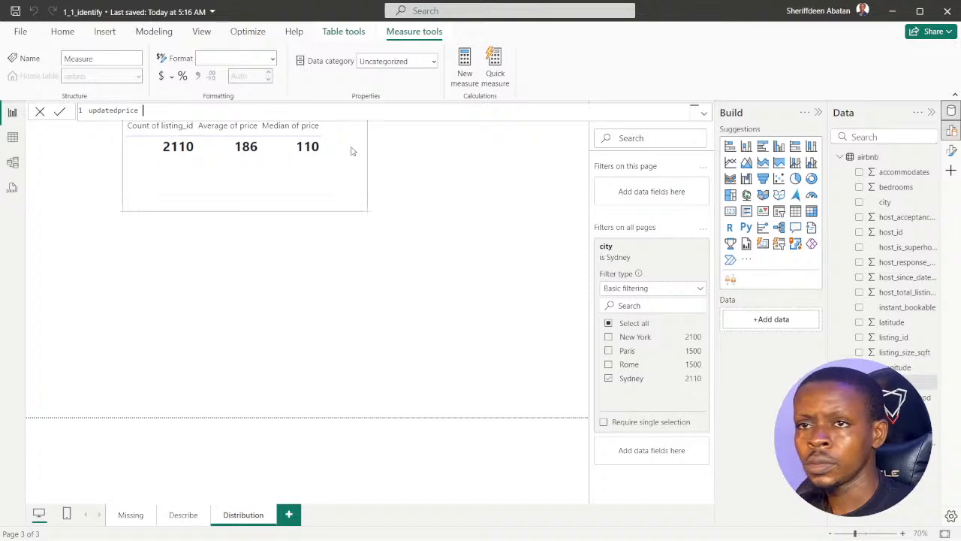
pyautogui.write('=')
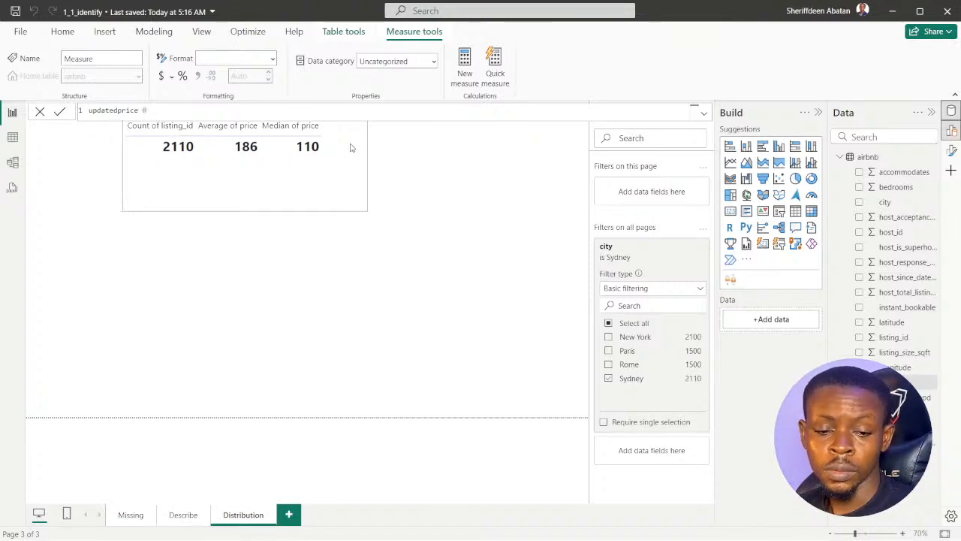
pyautogui.press('BackSpace')
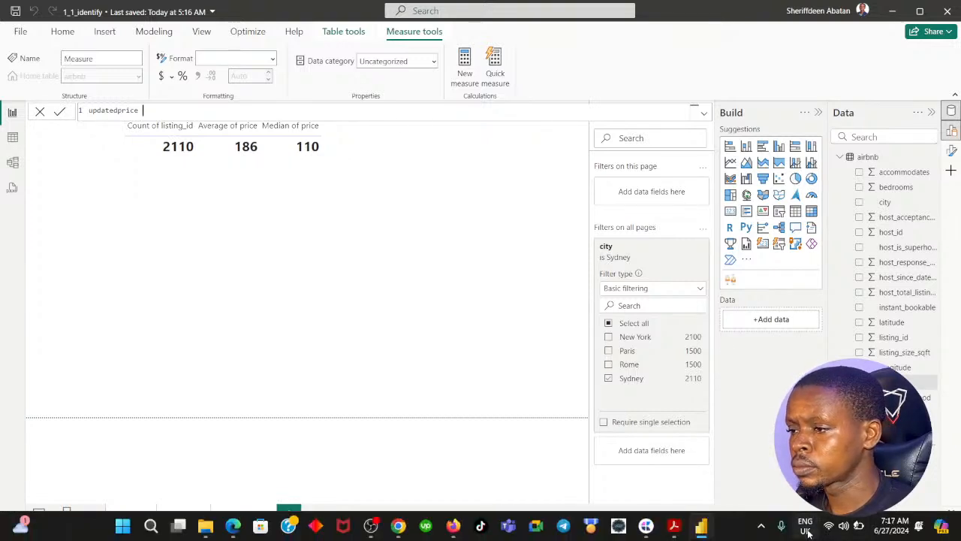
pyautogui.click(807, 529)
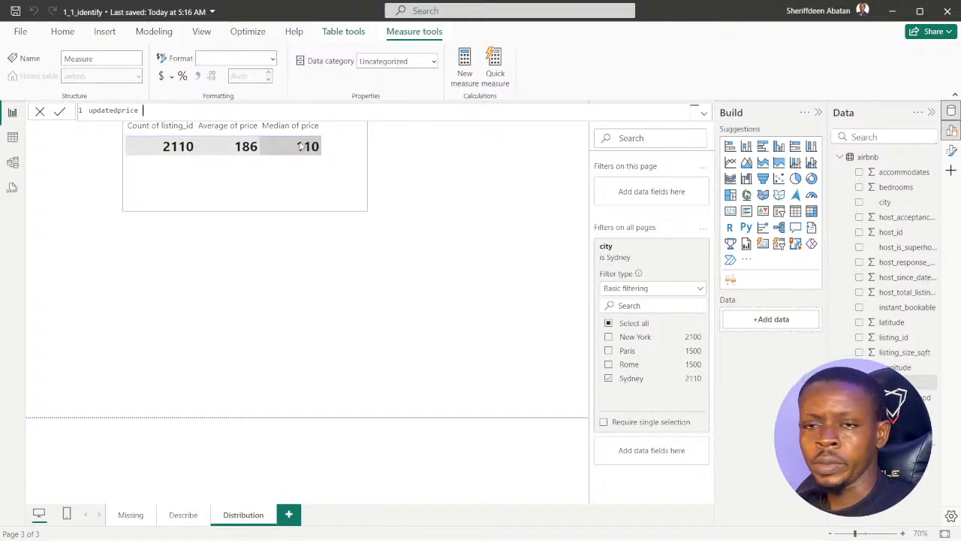
pyautogui.write('=')
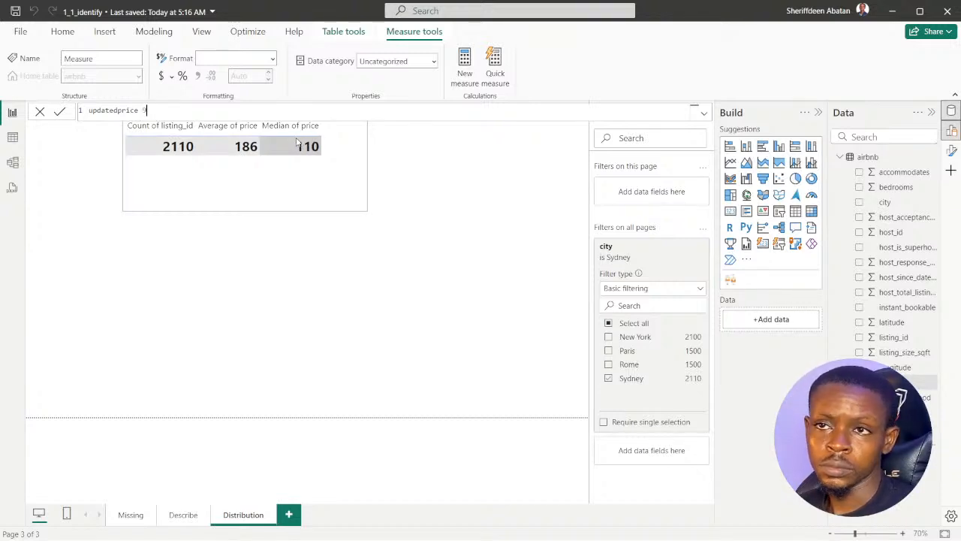
pyautogui.press('BackSpace')
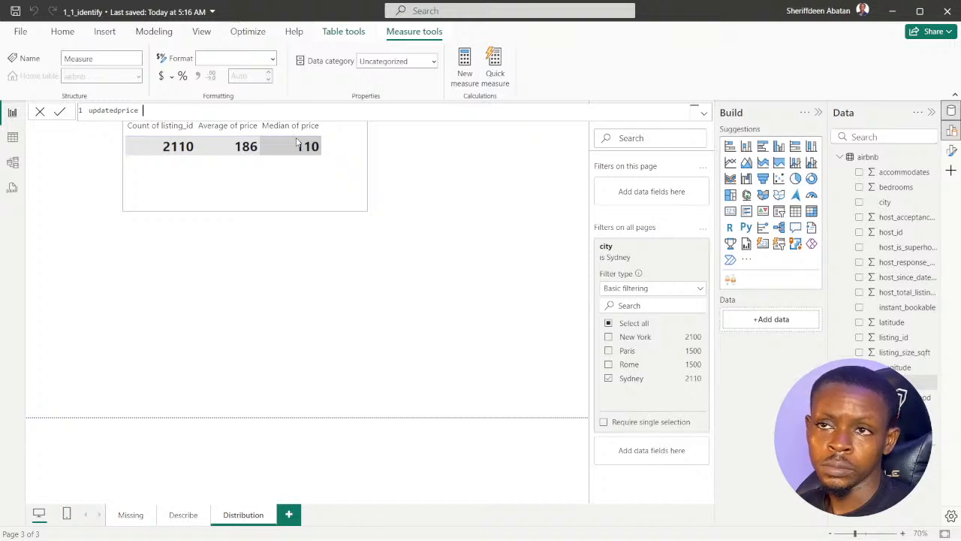
pyautogui.write('=')
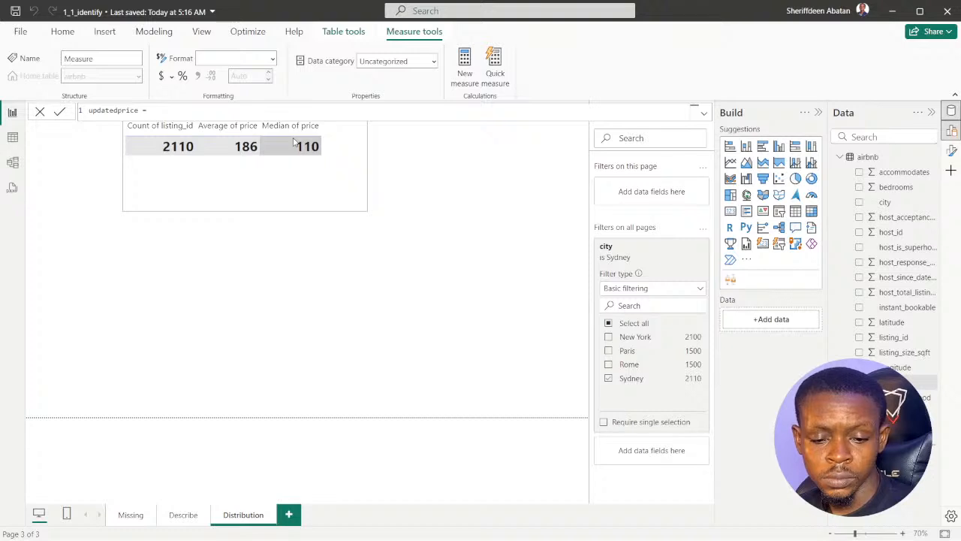
# Enter IF(ISBLANK(price)) on the second line of the updatedprice formula, commit it and leave the formula editor.
pyautogui.hotkey('shift', 'Return')
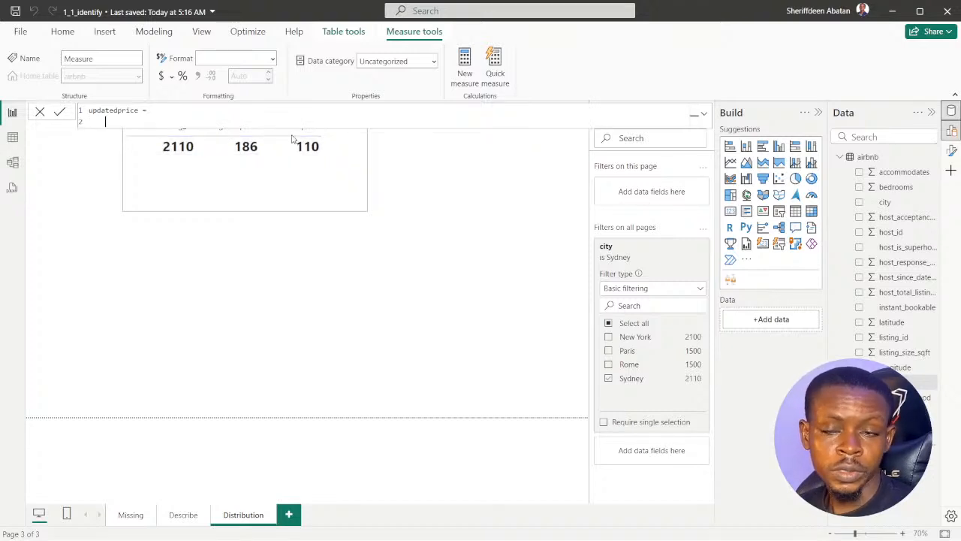
pyautogui.write('if(')
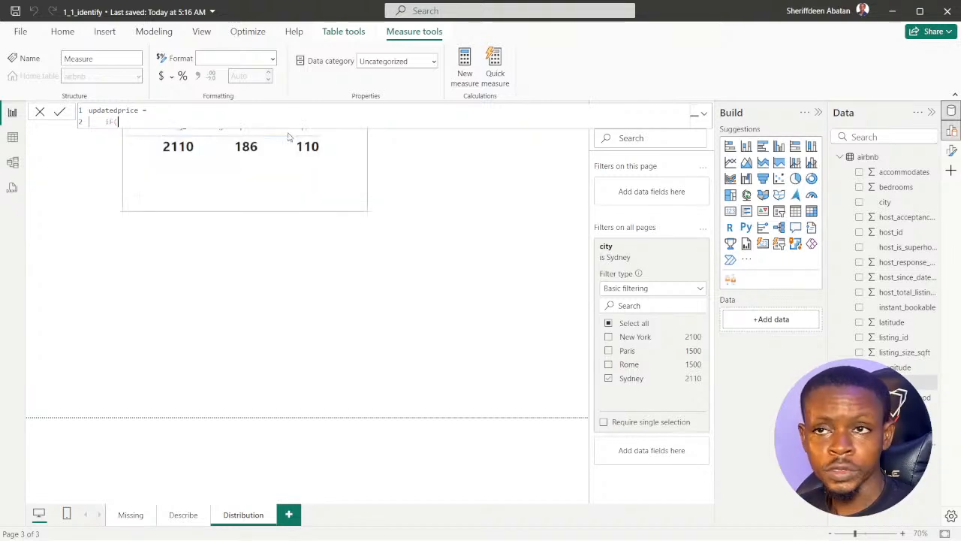
pyautogui.write('i')
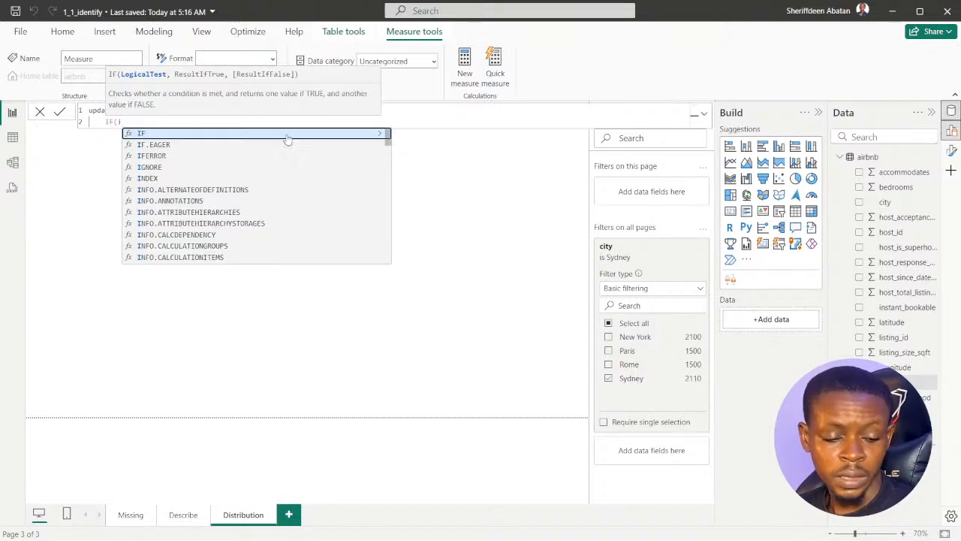
pyautogui.write('sb')
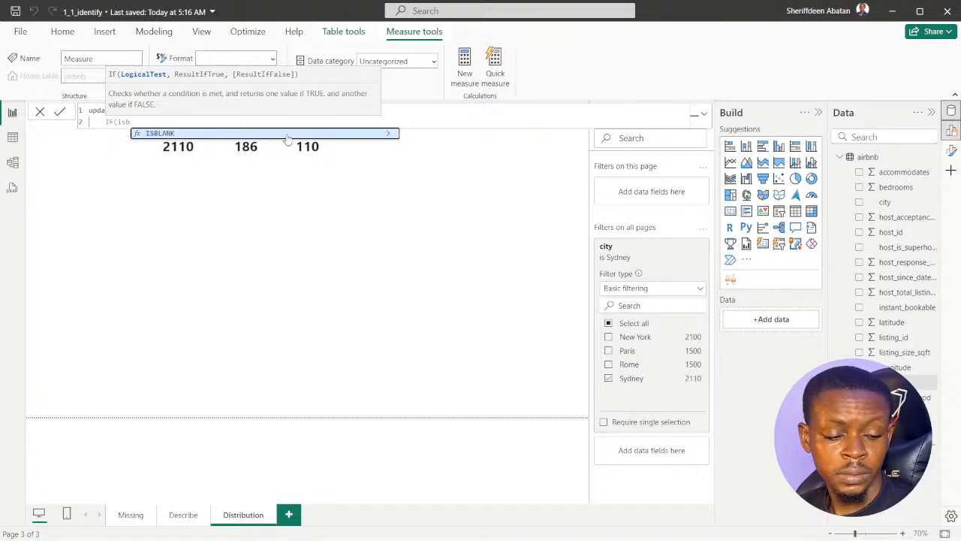
pyautogui.click(287, 136)
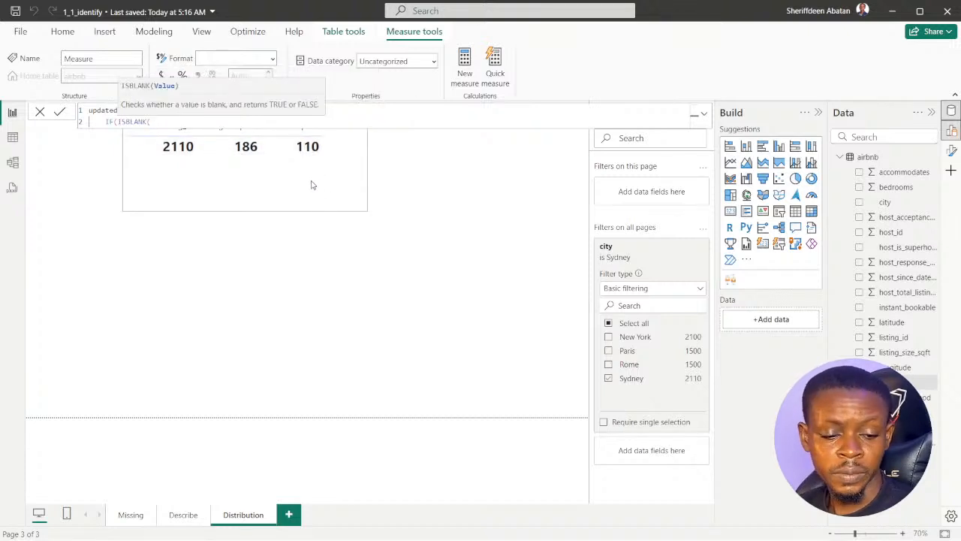
pyautogui.write('p')
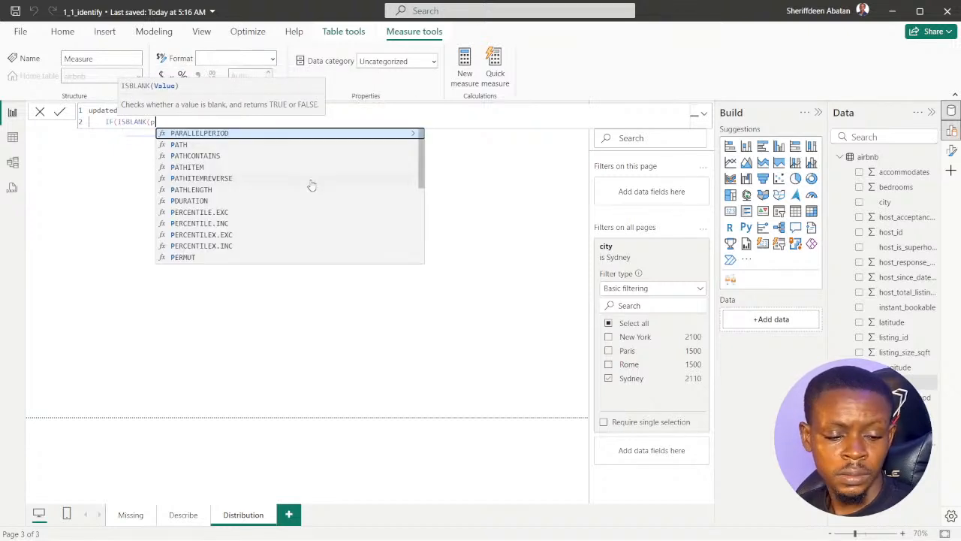
pyautogui.write('ri')
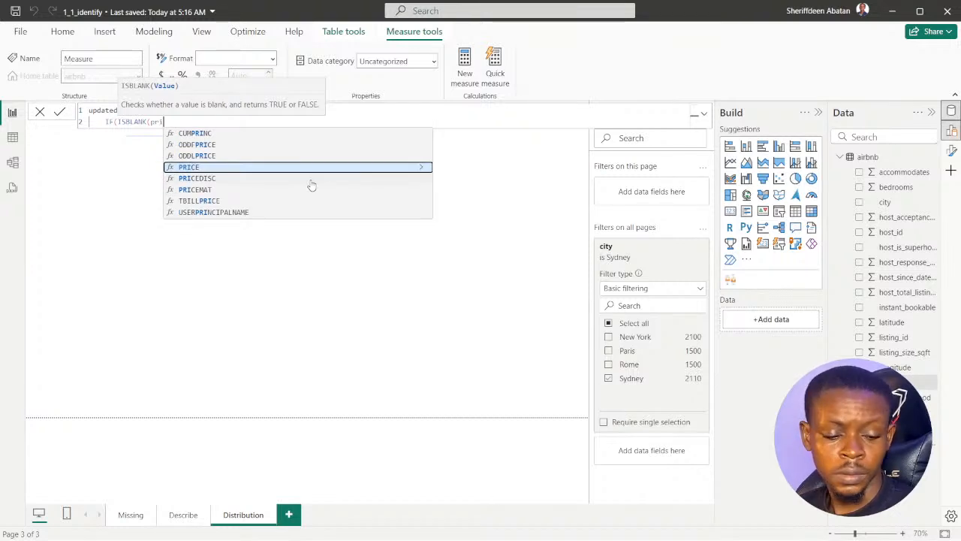
pyautogui.write('ce')
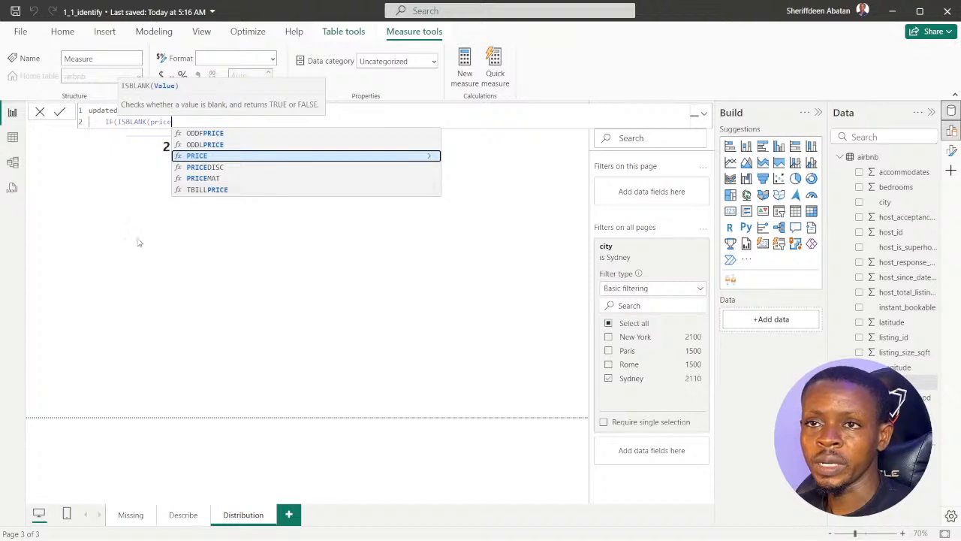
pyautogui.write('))')
pyautogui.press('Return')
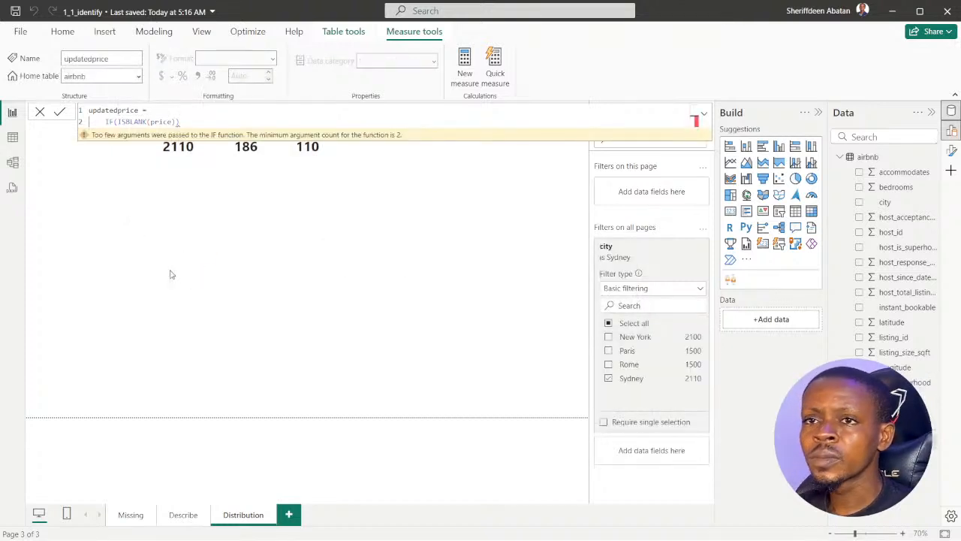
pyautogui.click(274, 193)
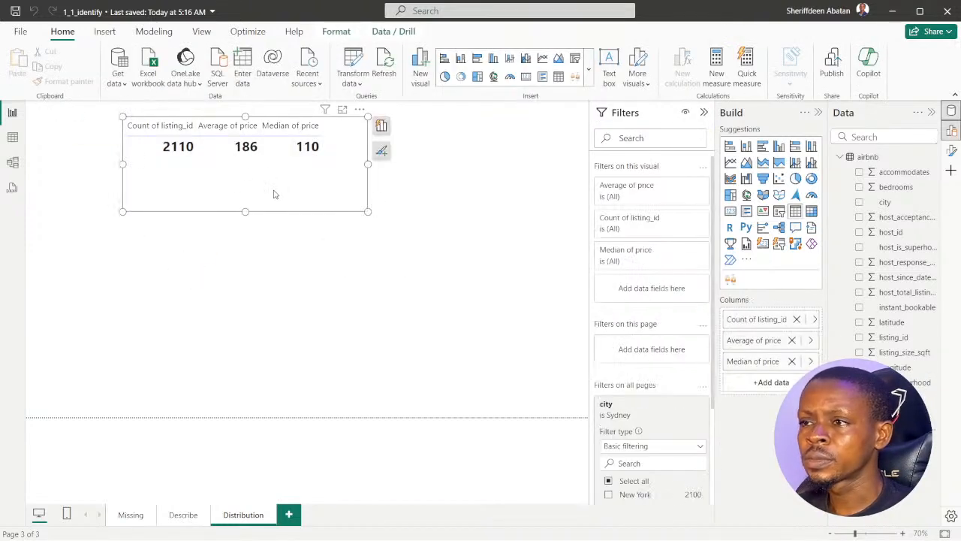
pyautogui.click(450, 343)
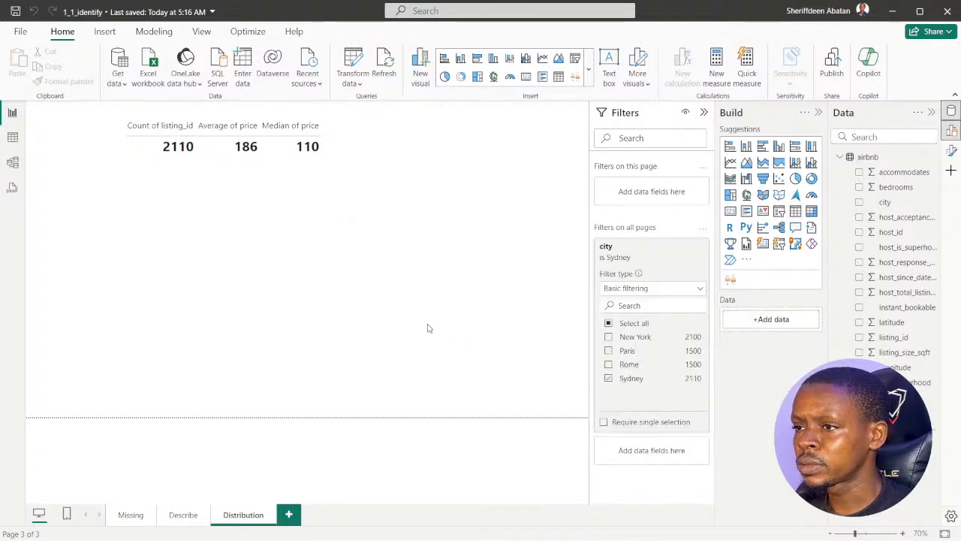
# Hide the Build pane, look over the airbnb rows in table view and return to the Distribution report page.
pyautogui.click(818, 113)
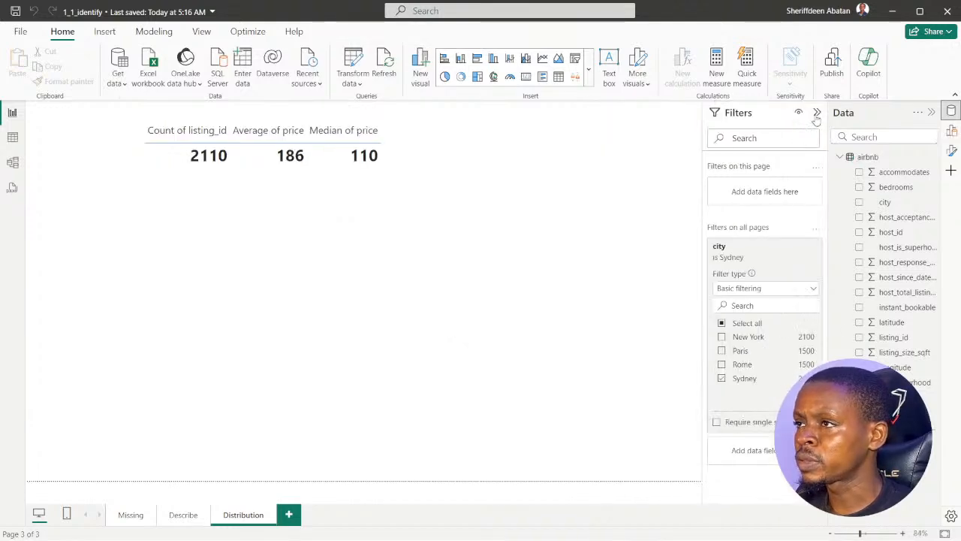
pyautogui.click(12, 137)
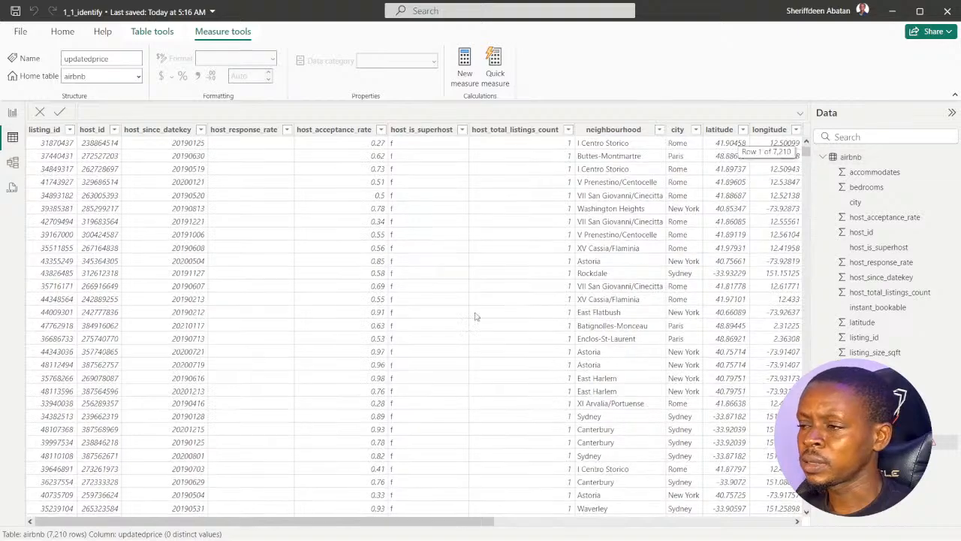
pyautogui.scroll(-12, 476, 316)
pyautogui.scroll(12, 526, 353)
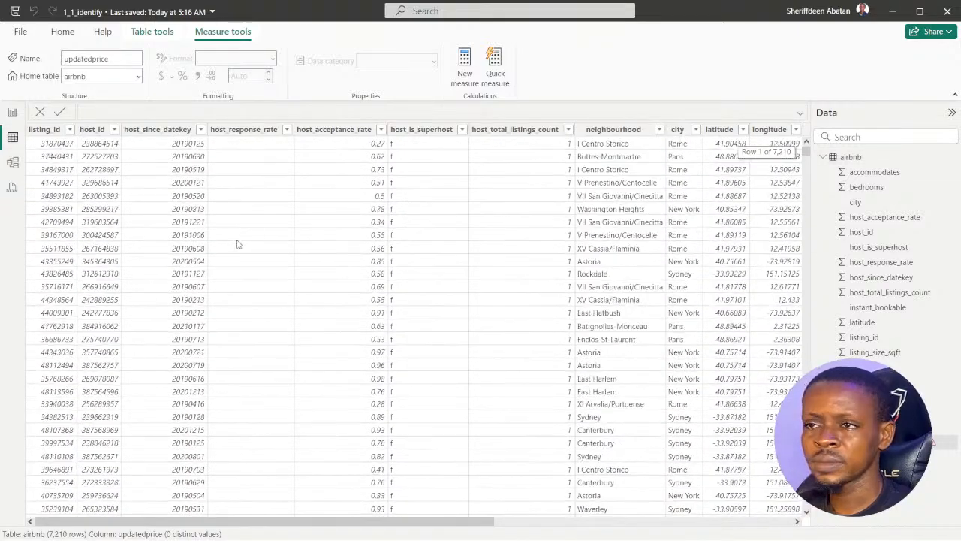
pyautogui.click(12, 113)
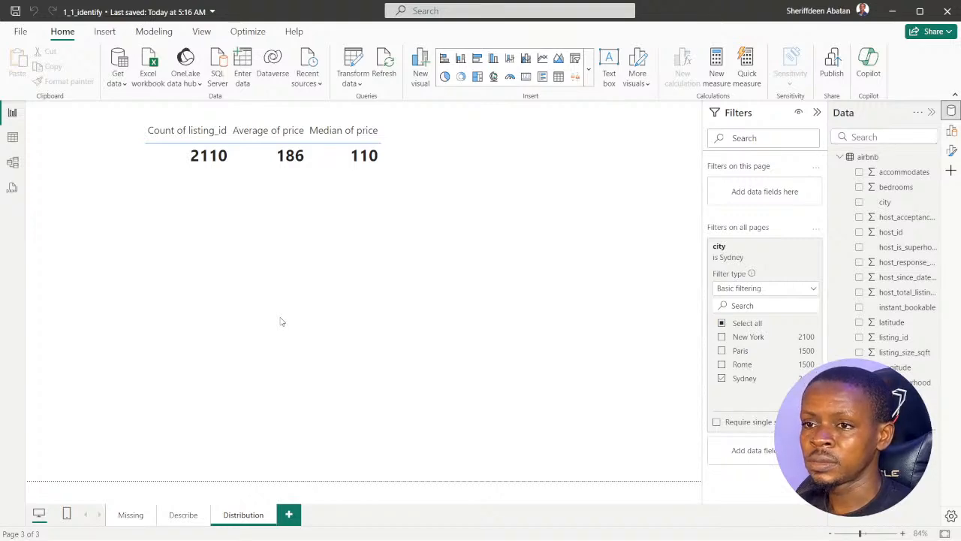
# Close the 1_1_identify report and save its changes.
pyautogui.moveTo(421, 536)
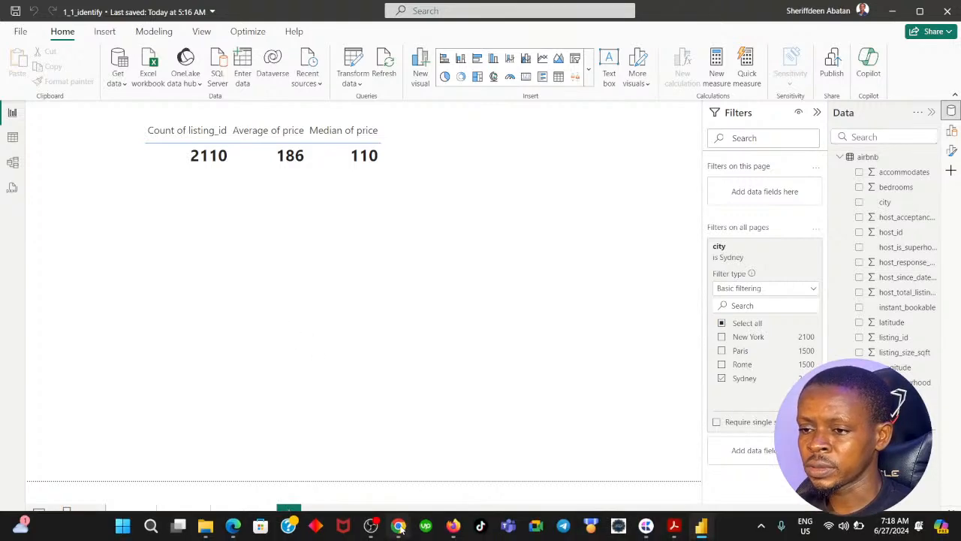
pyautogui.click(399, 526)
pyautogui.click(701, 526)
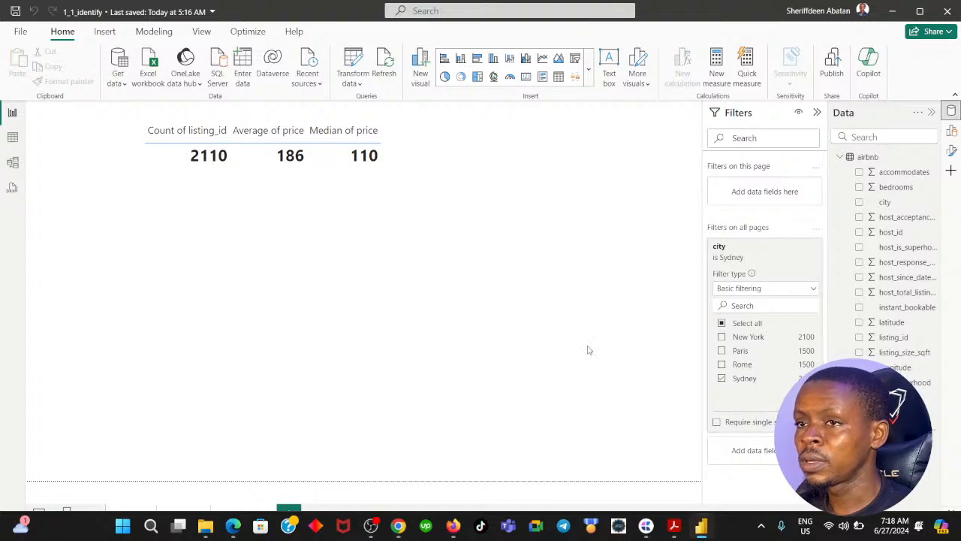
pyautogui.click(945, 12)
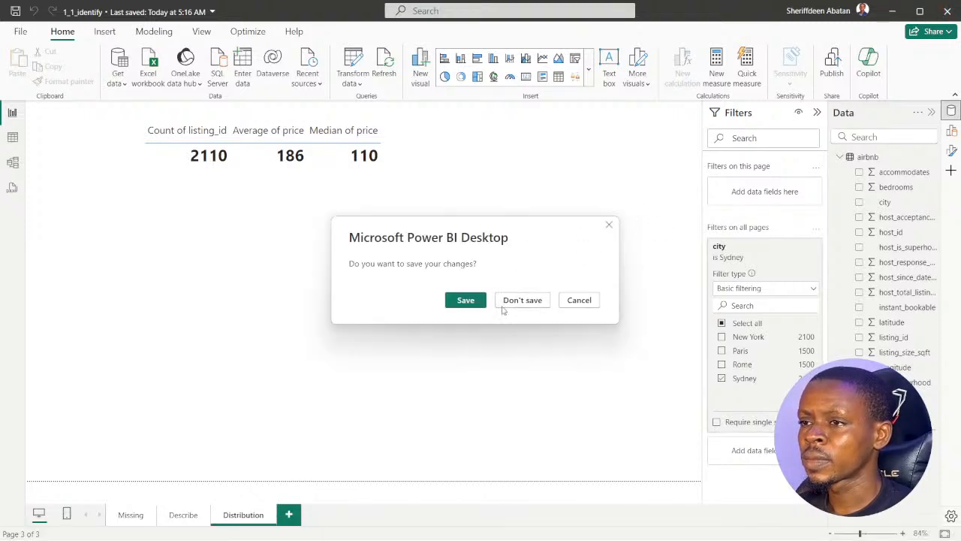
pyautogui.click(471, 305)
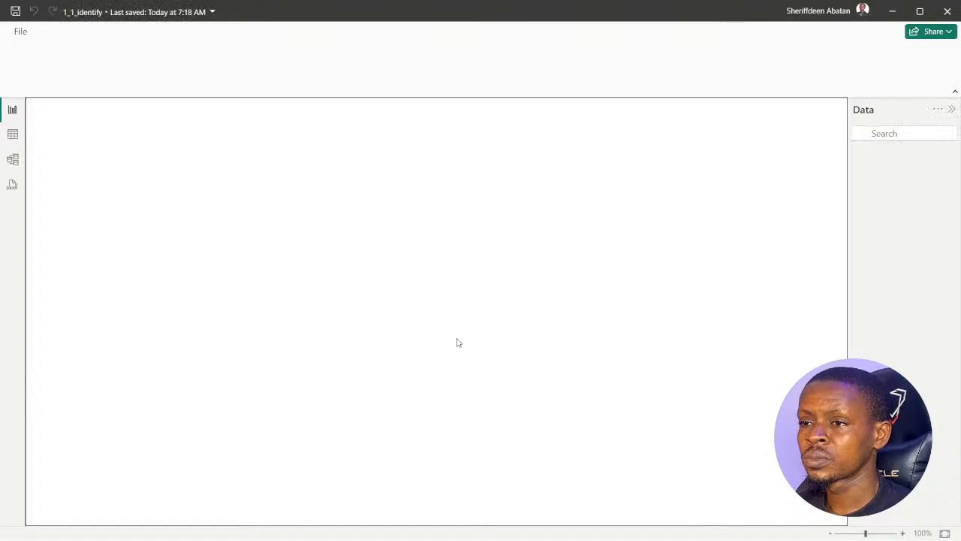
# Glance at the DataCamp video in the browser, and look through the reopened report's Missing, Describe and Distribution pages.
pyautogui.click(399, 526)
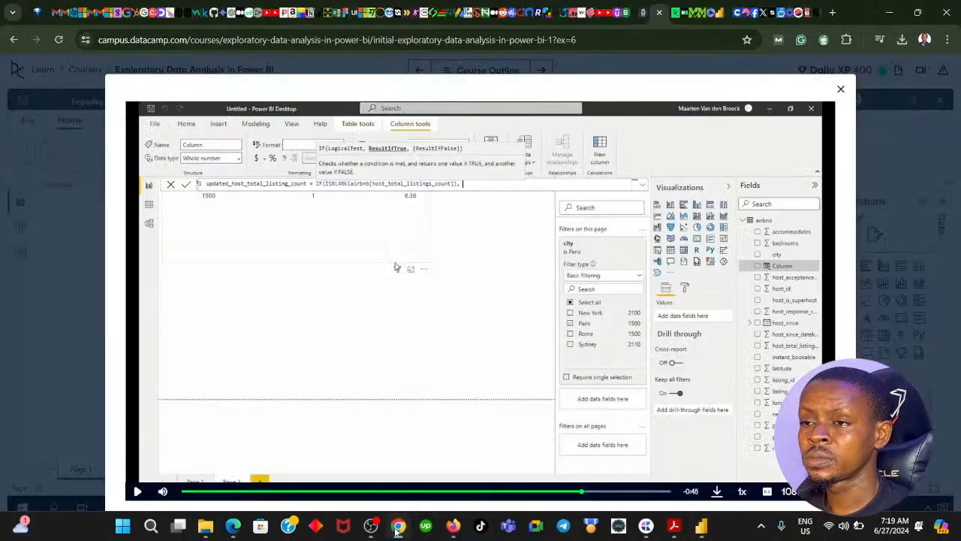
pyautogui.click(399, 526)
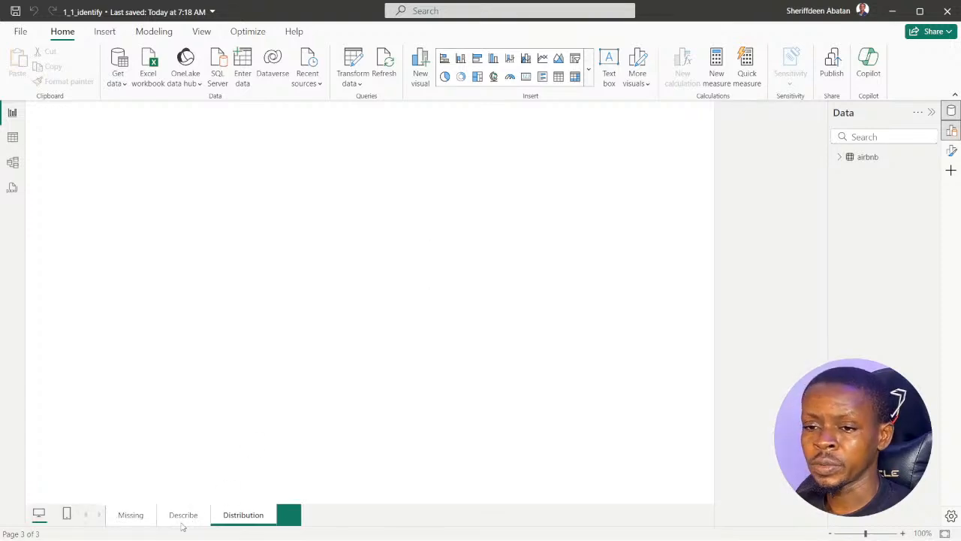
pyautogui.click(181, 521)
pyautogui.click(135, 519)
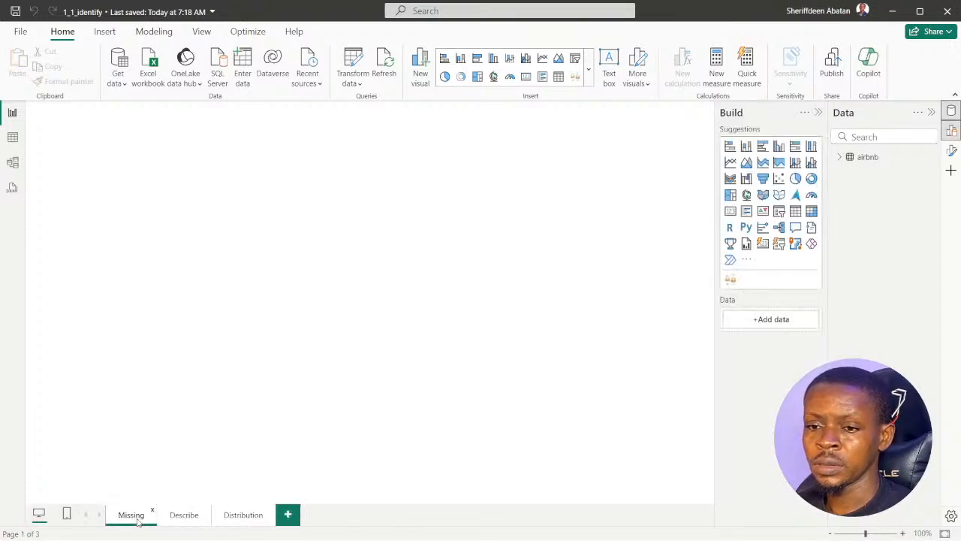
pyautogui.click(180, 522)
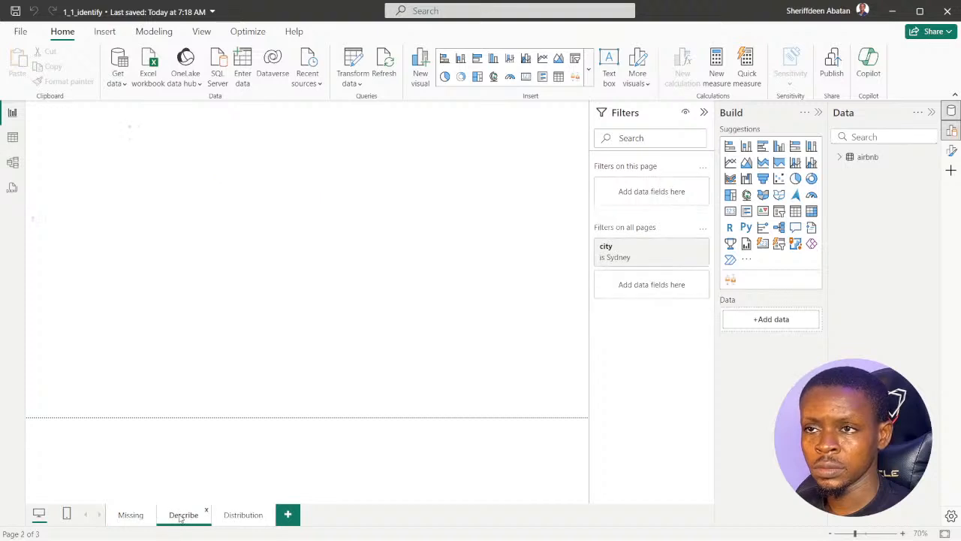
pyautogui.click(244, 517)
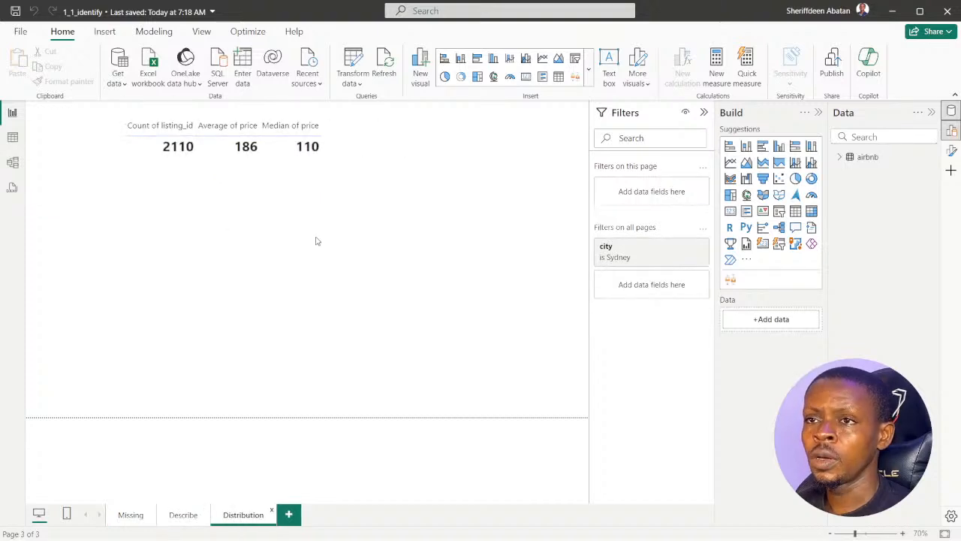
# Expand the airbnb table and delete the updatedprice measure from the model.
pyautogui.click(841, 159)
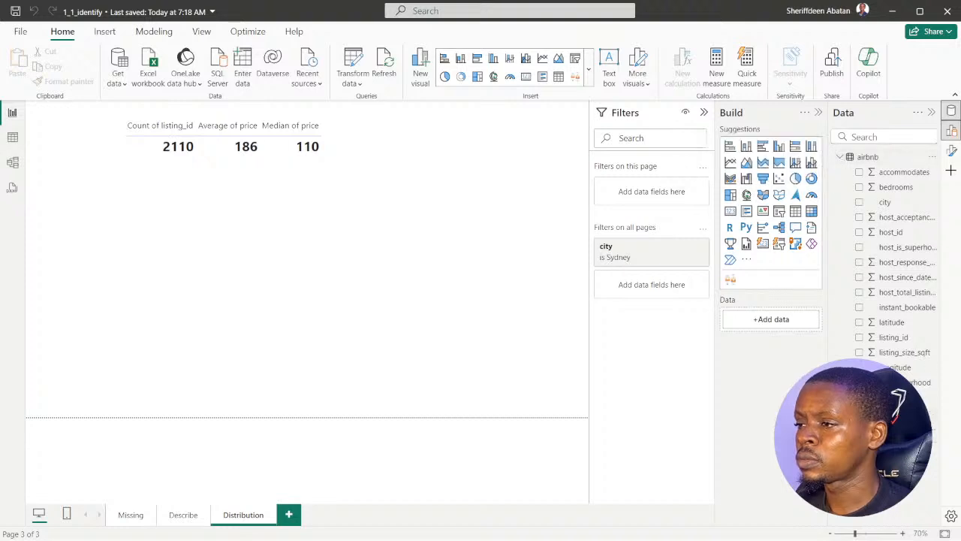
pyautogui.click(931, 440)
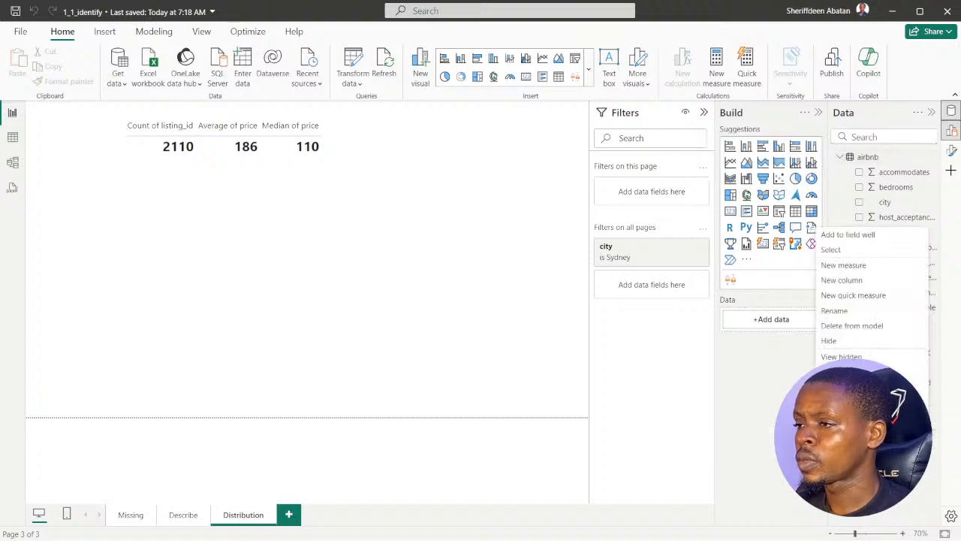
pyautogui.click(852, 326)
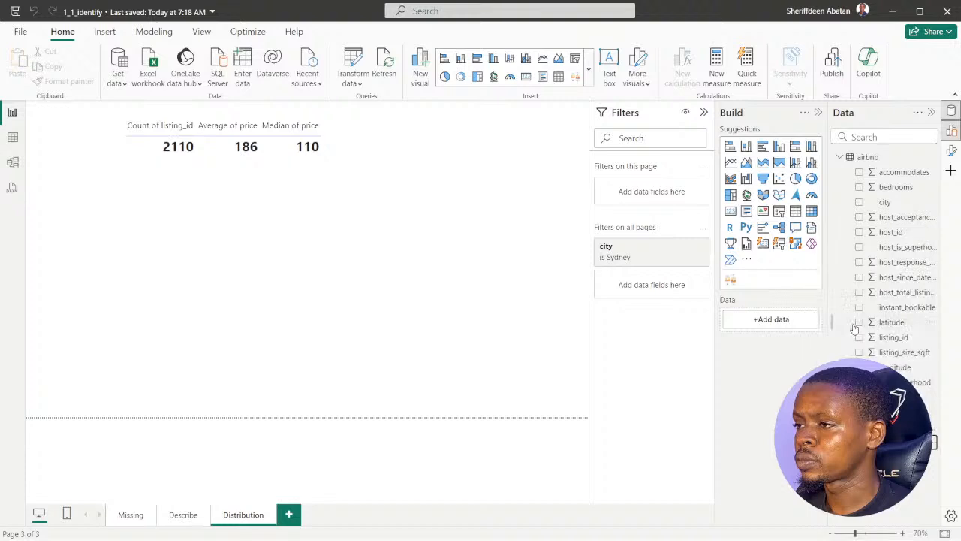
pyautogui.click(547, 308)
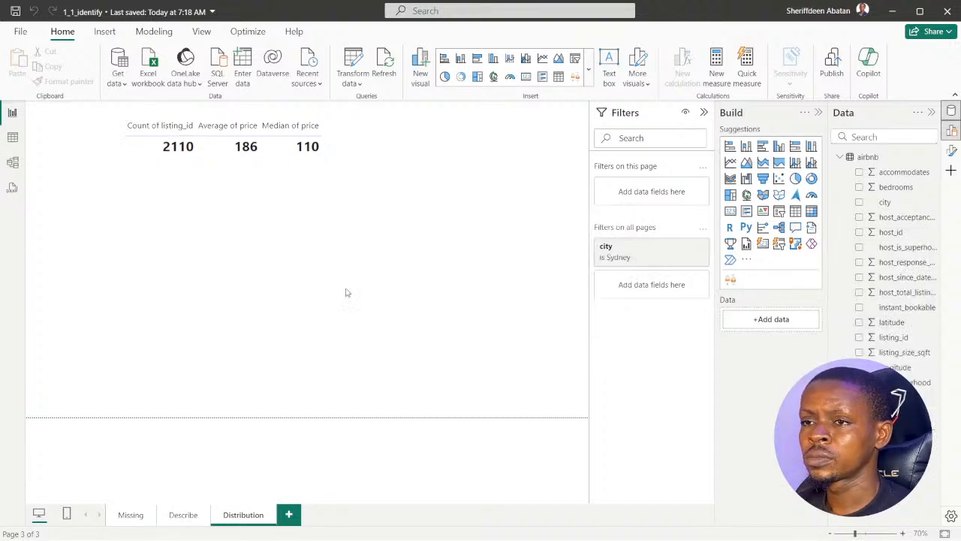
# Try creating a new measure in the airbnb table, starting its formula with updated_price =.
pyautogui.rightClick(868, 159)
pyautogui.click(776, 182)
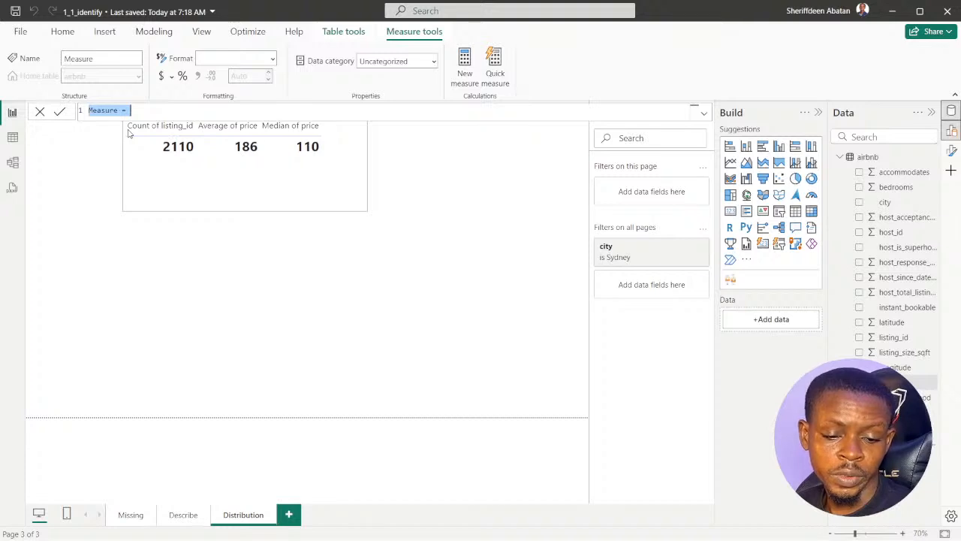
pyautogui.write('upda')
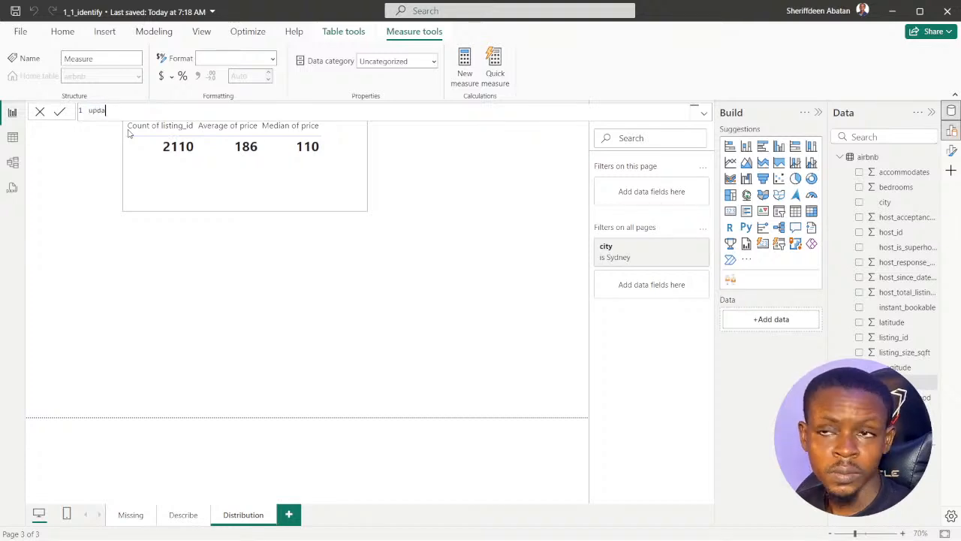
pyautogui.write('ted')
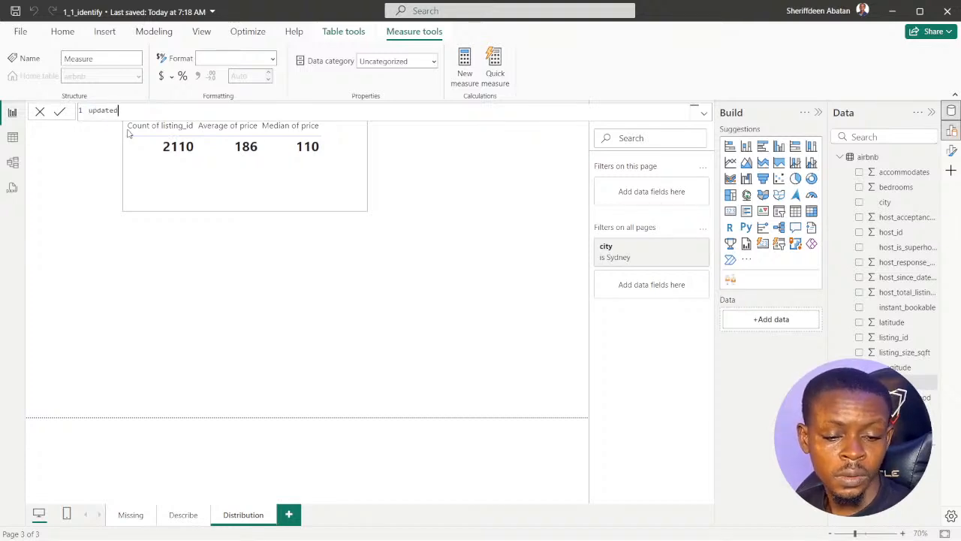
pyautogui.write('price _')
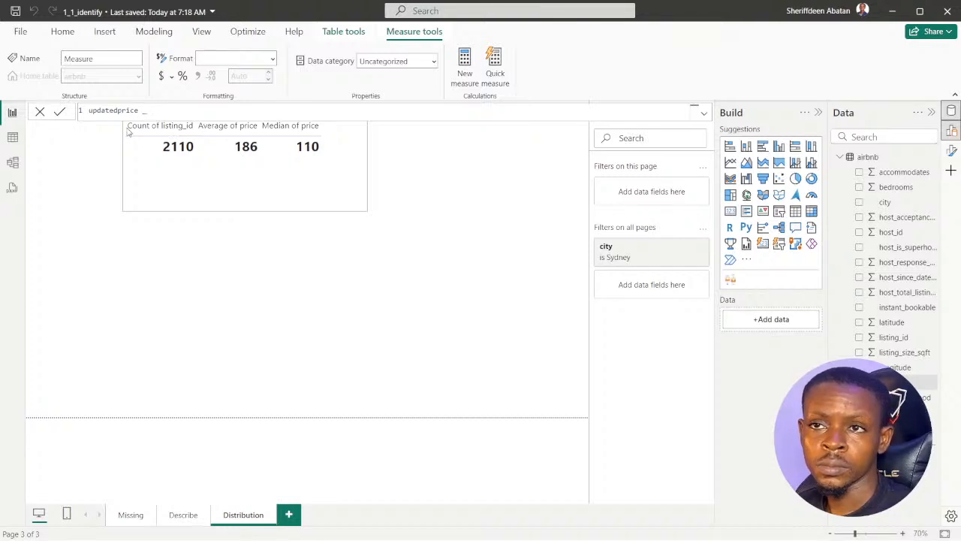
pyautogui.press('BackSpace')
pyautogui.press('BackSpace')
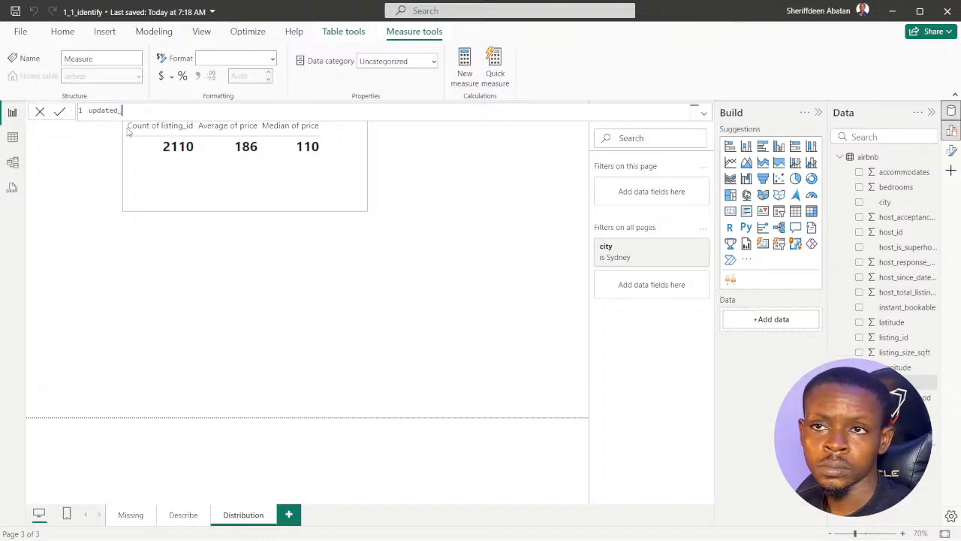
pyautogui.write('rice =')
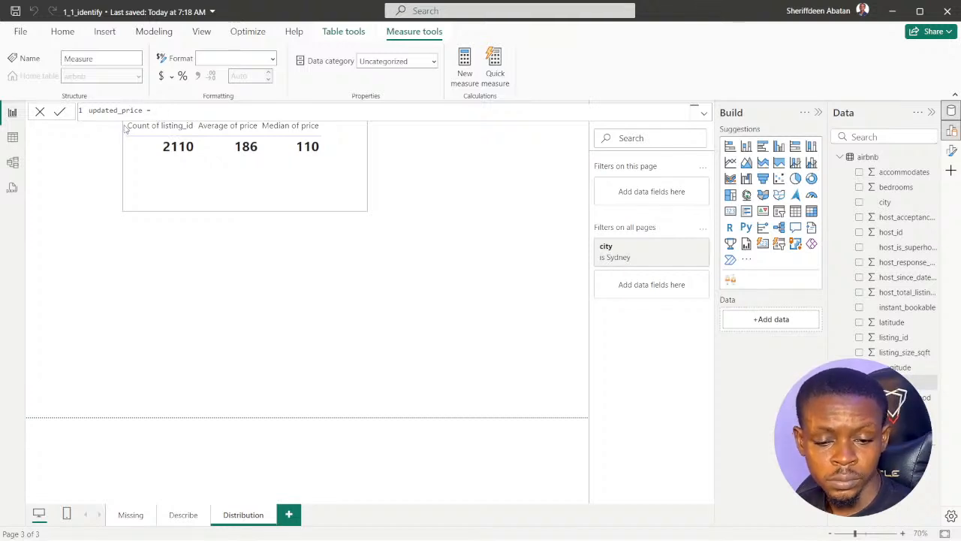
# Try to reference the price column, and a field starting with acc, inside an IF function on the updated_price formula's second line.
pyautogui.hotkey('shift', 'Return')
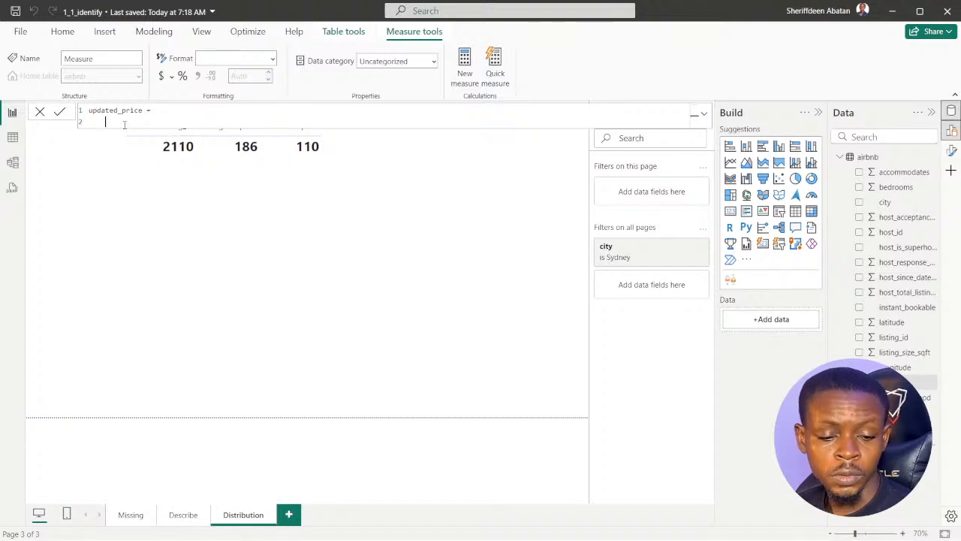
pyautogui.write('if')
pyautogui.press('Tab')
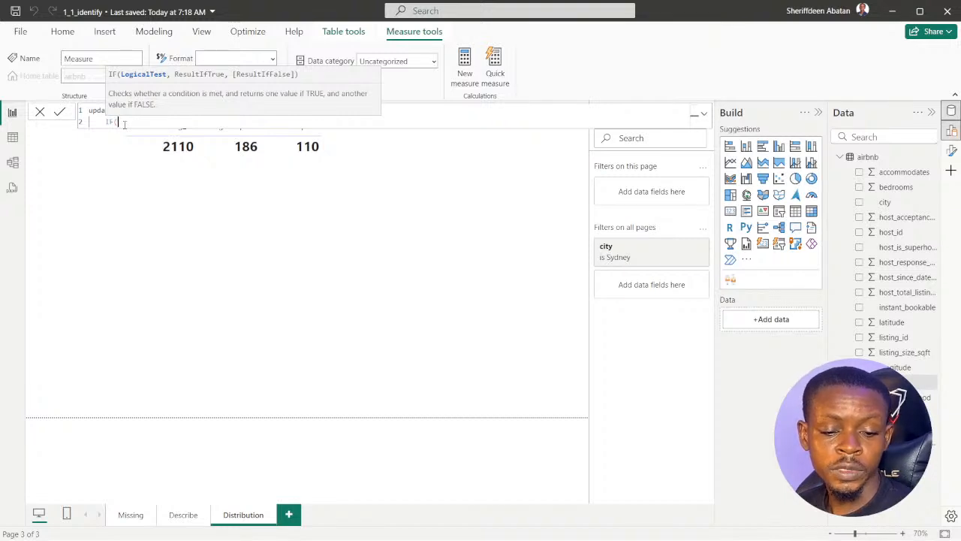
pyautogui.write('pr')
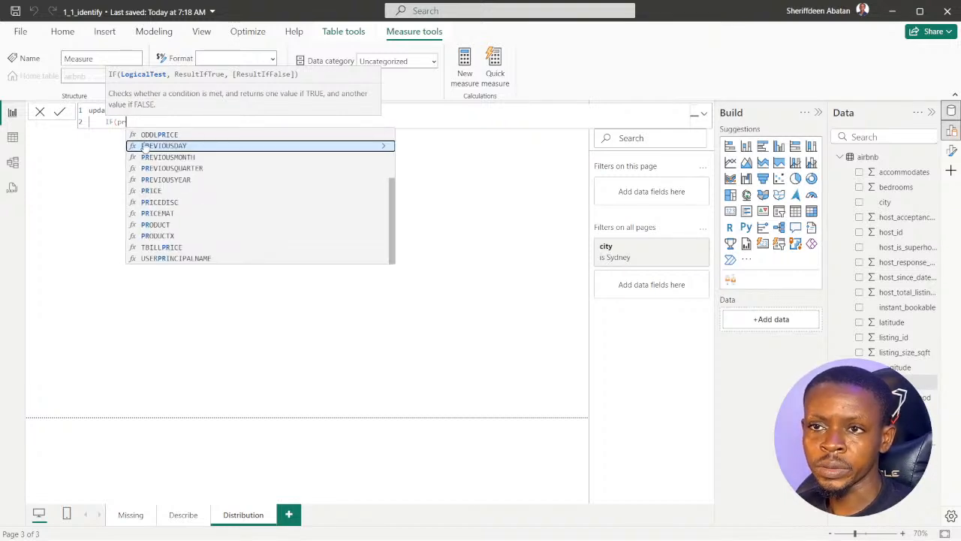
pyautogui.write('i')
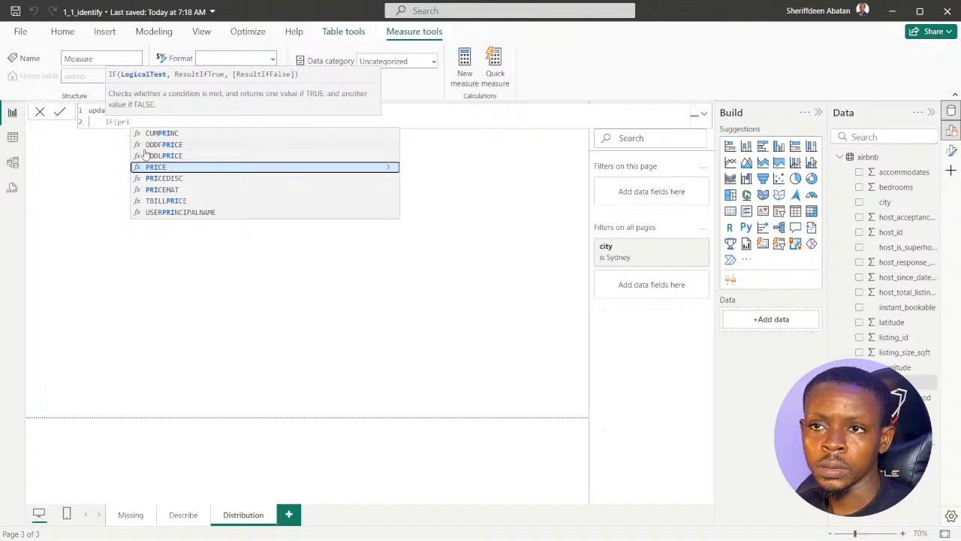
pyautogui.write('ce')
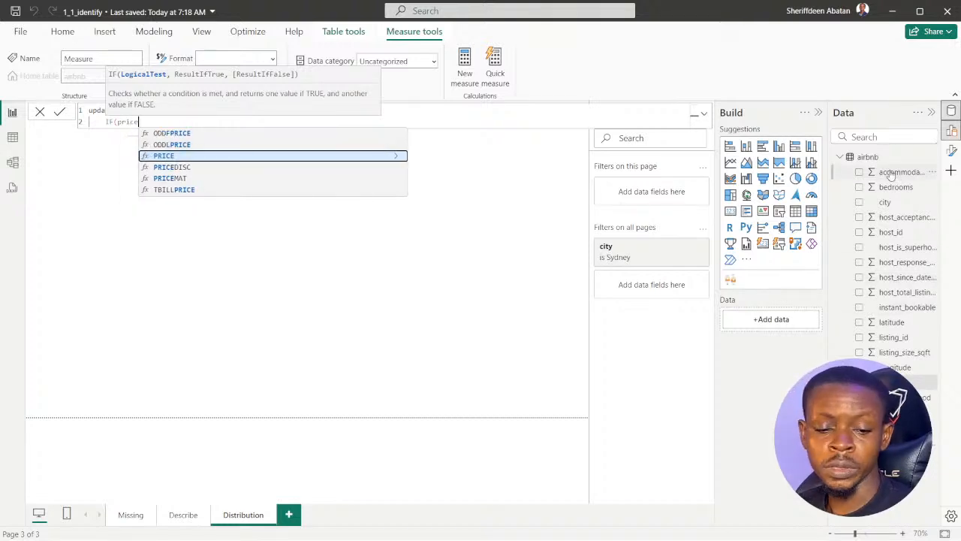
pyautogui.press('BackSpace')
pyautogui.press('BackSpace')
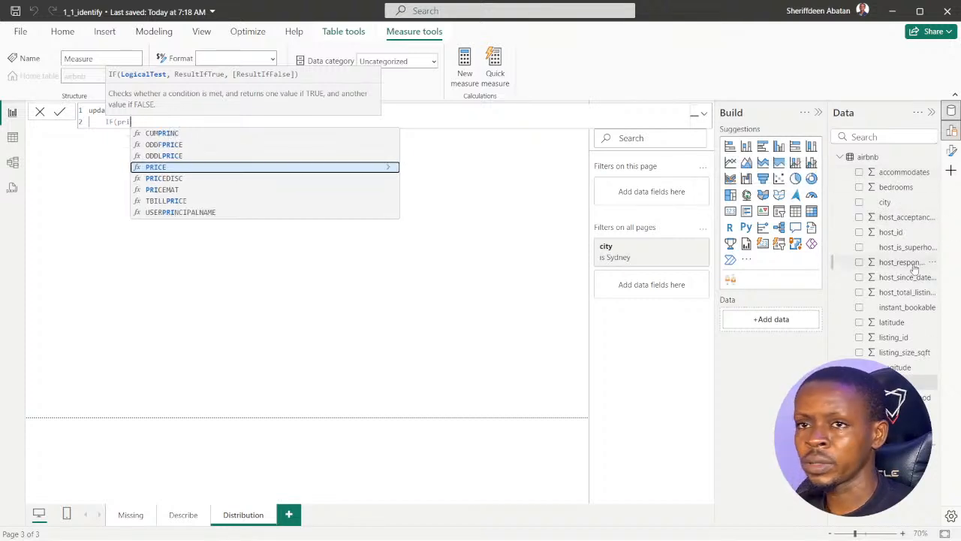
pyautogui.press('BackSpace')
pyautogui.press('BackSpace')
pyautogui.press('BackSpace')
pyautogui.write('ac')
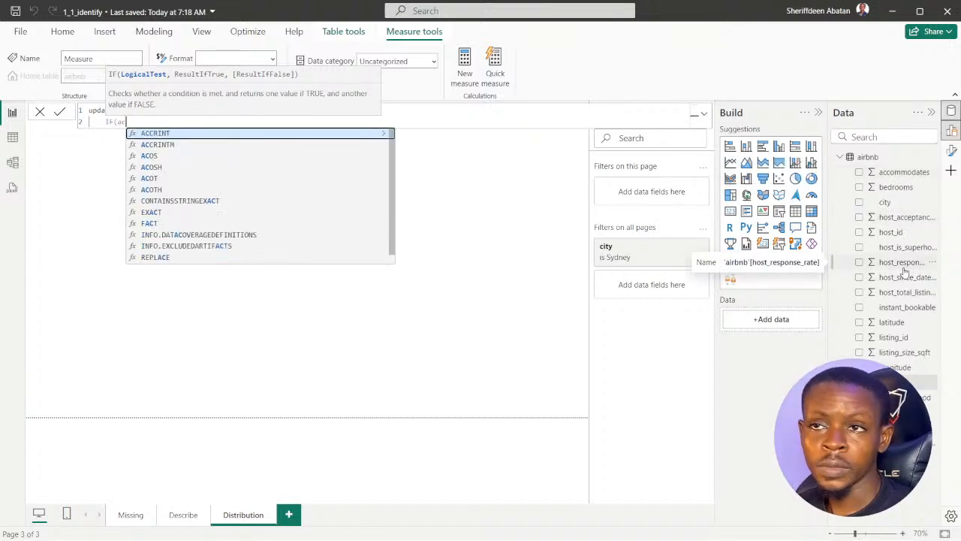
pyautogui.write('c')
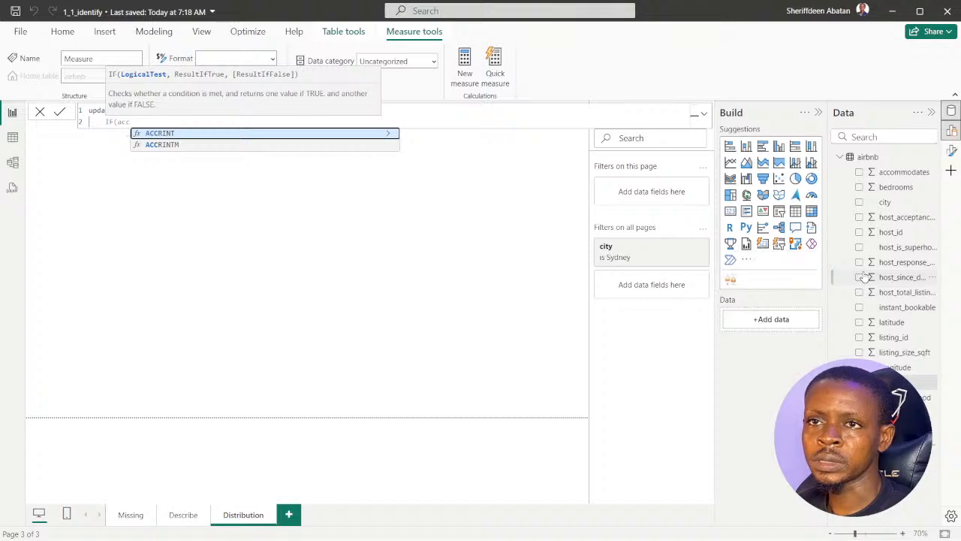
pyautogui.press('BackSpace')
pyautogui.press('BackSpace')
pyautogui.press('BackSpace')
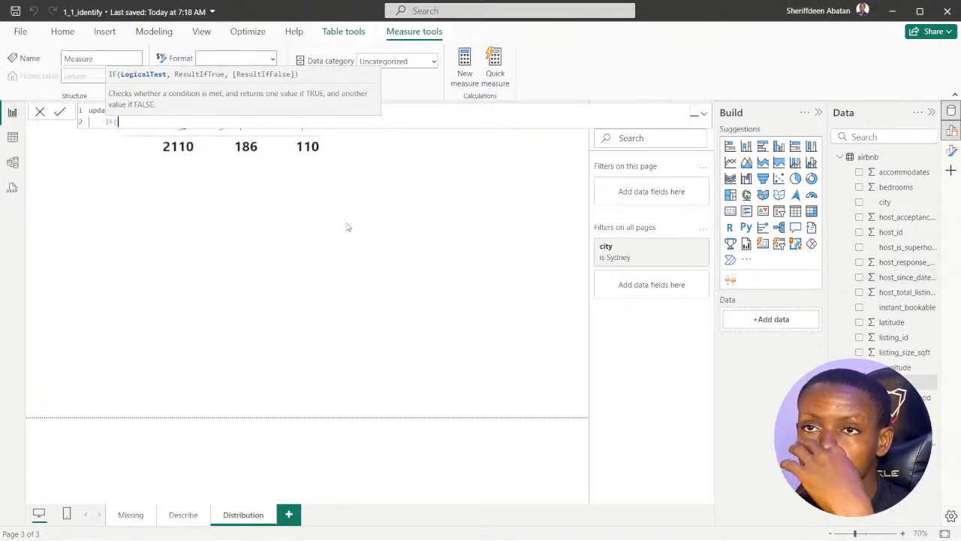
# Erase the IF line of the updated_price formula and discard the new measure.
pyautogui.press('BackSpace')
pyautogui.press('BackSpace')
pyautogui.press('BackSpace')
pyautogui.press('BackSpace')
pyautogui.press('BackSpace')
pyautogui.press('BackSpace')
pyautogui.press('BackSpace')
pyautogui.press('BackSpace')
pyautogui.press('BackSpace')
pyautogui.press('BackSpace')
pyautogui.press('BackSpace')
pyautogui.press('BackSpace')
pyautogui.press('BackSpace')
pyautogui.press('BackSpace')
pyautogui.press('BackSpace')
pyautogui.press('BackSpace')
pyautogui.press('BackSpace')
pyautogui.press('BackSpace')
pyautogui.press('BackSpace')
pyautogui.press('BackSpace')
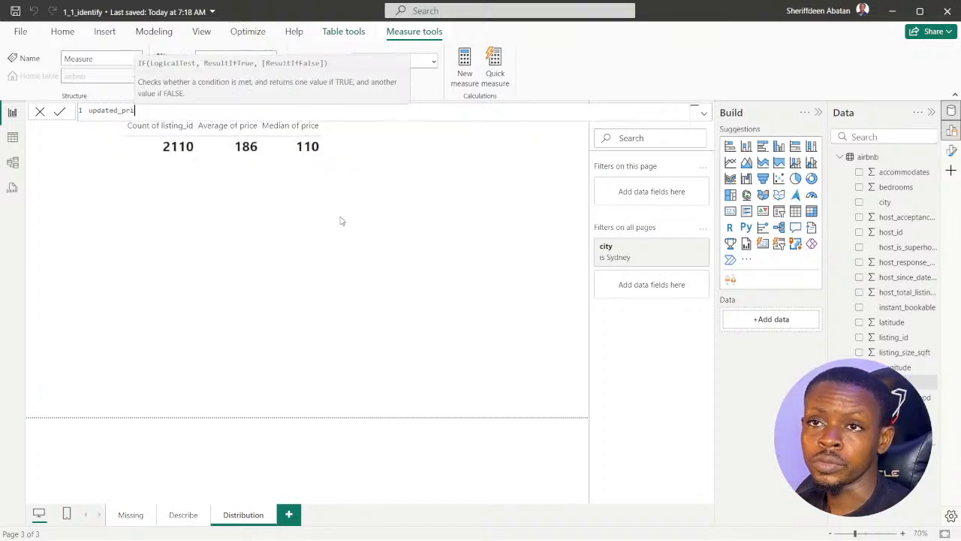
pyautogui.click(41, 112)
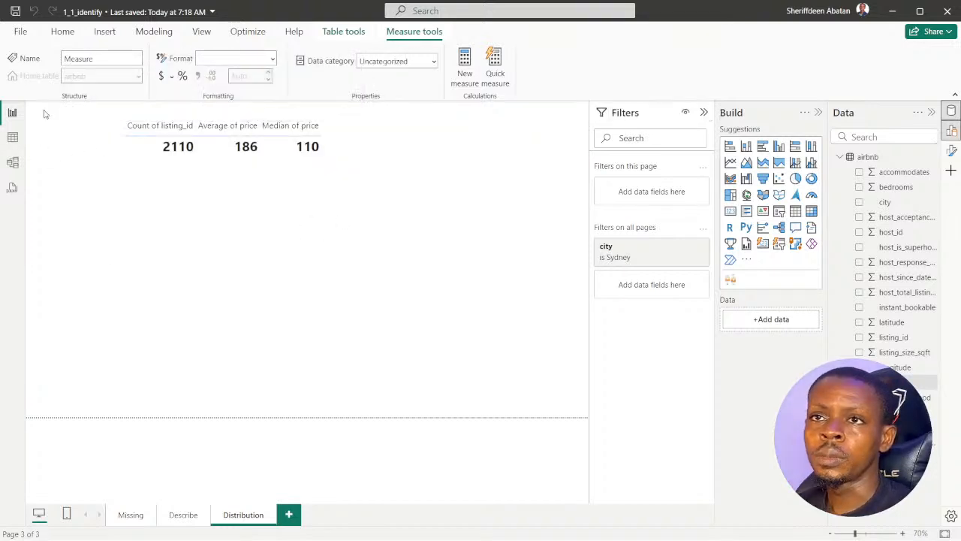
pyautogui.click(253, 305)
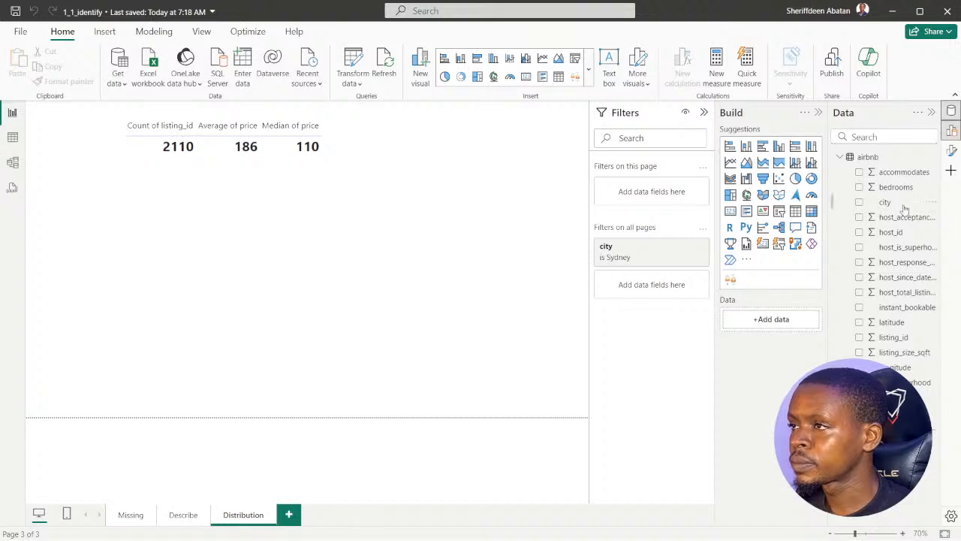
# Try creating a new measure in the airbnb table with the formula total = SUM( and browse the suggested columns.
pyautogui.rightClick(854, 160)
pyautogui.press('Escape')
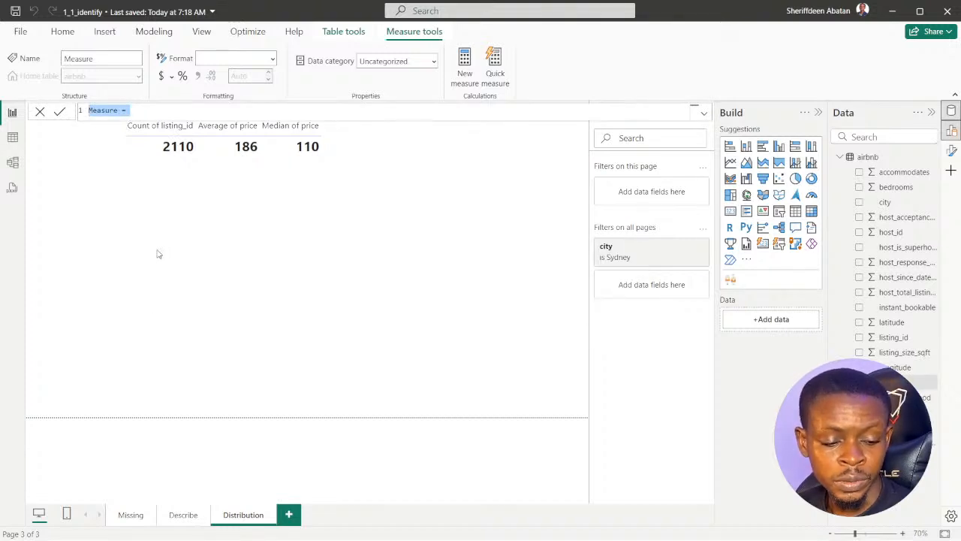
pyautogui.write('tot')
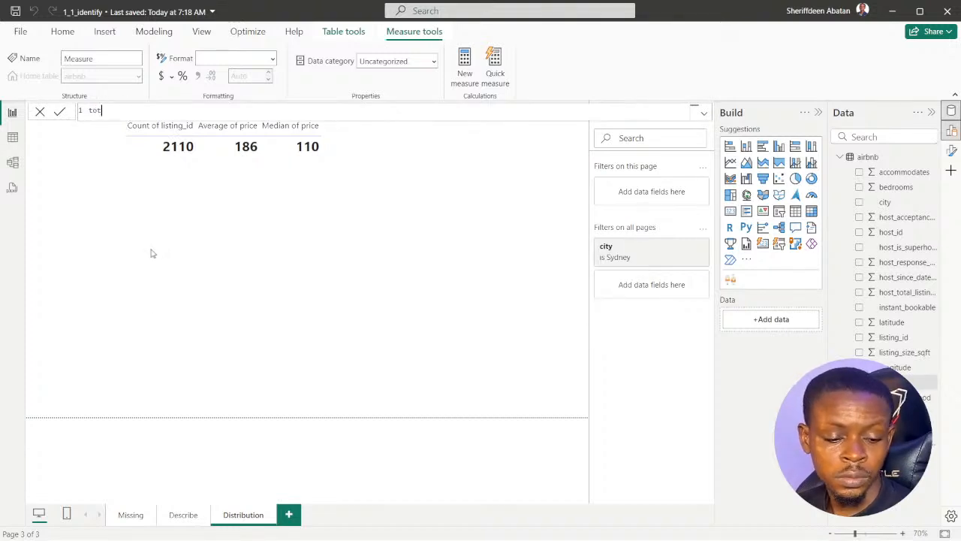
pyautogui.write('al =')
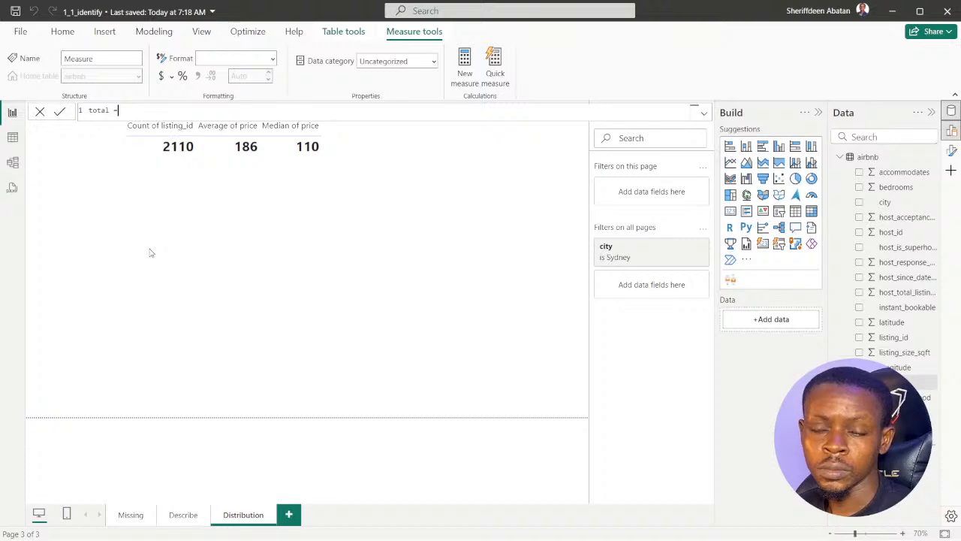
pyautogui.write('sum')
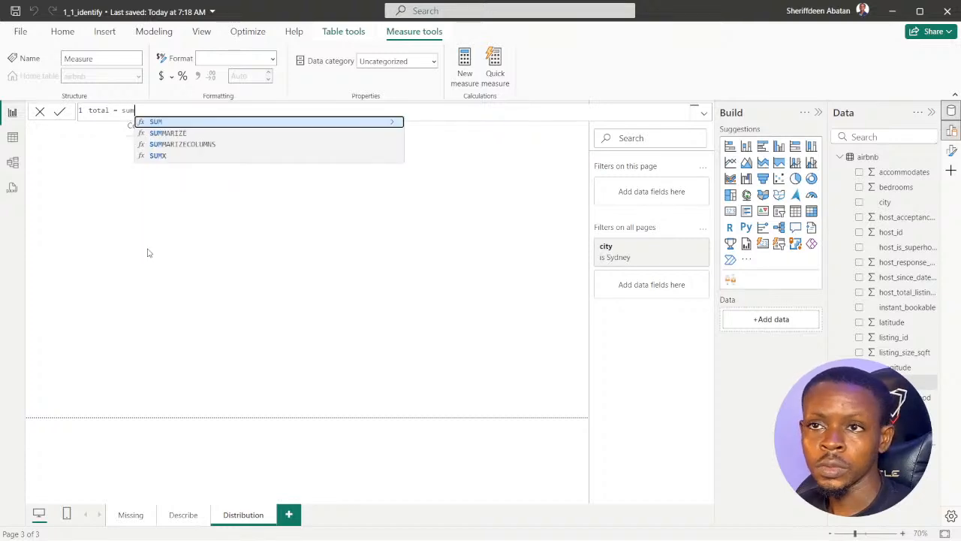
pyautogui.press('Tab')
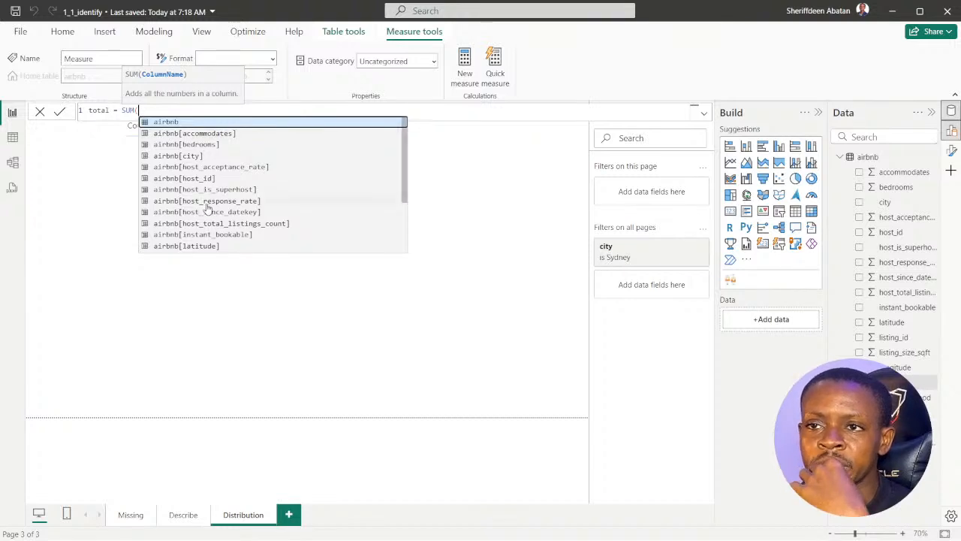
pyautogui.scroll(-3, 213, 193)
pyautogui.scroll(3, 214, 197)
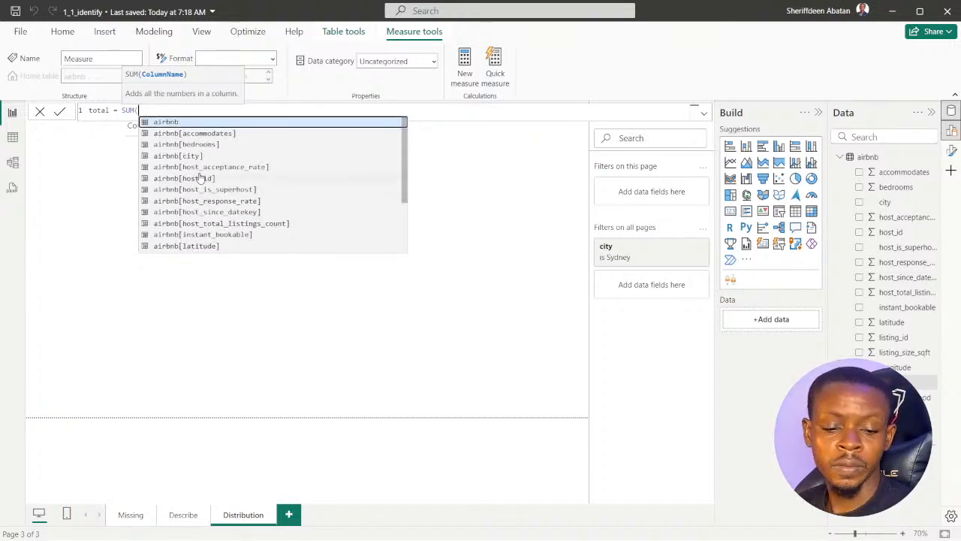
# Try replacing SUM with an IF function that references a field starting with bed, and erase it from the total formula.
pyautogui.press('BackSpace')
pyautogui.press('BackSpace')
pyautogui.press('BackSpace')
pyautogui.press('BackSpace')
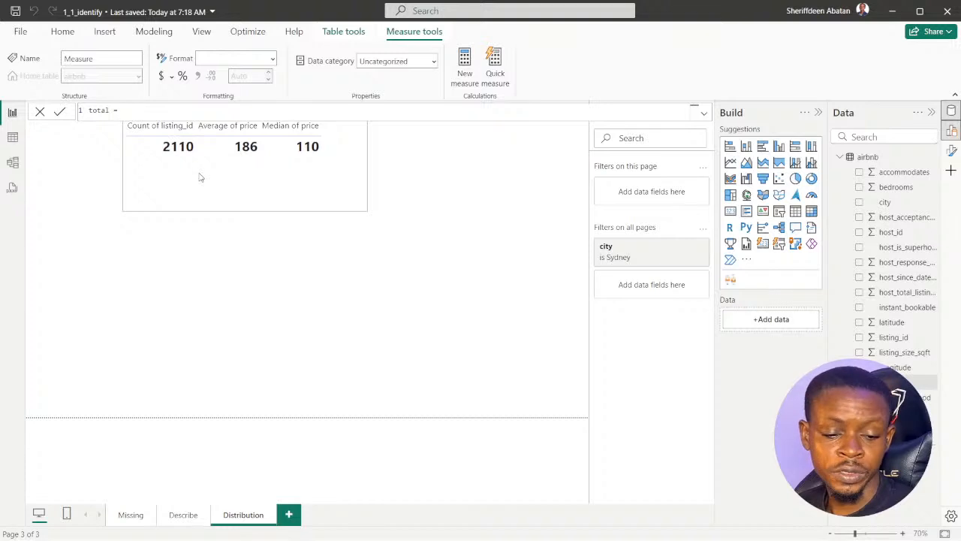
pyautogui.write('IF(')
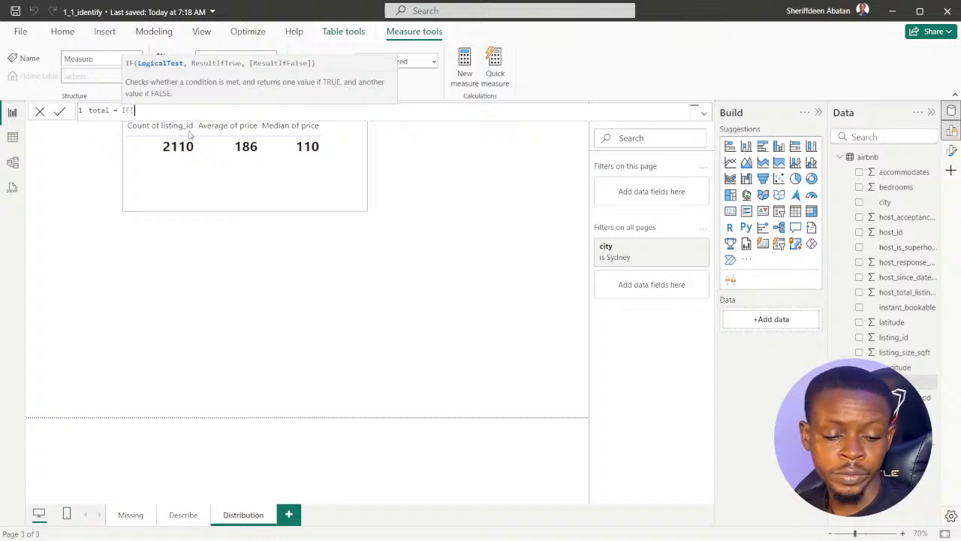
pyautogui.write('br')
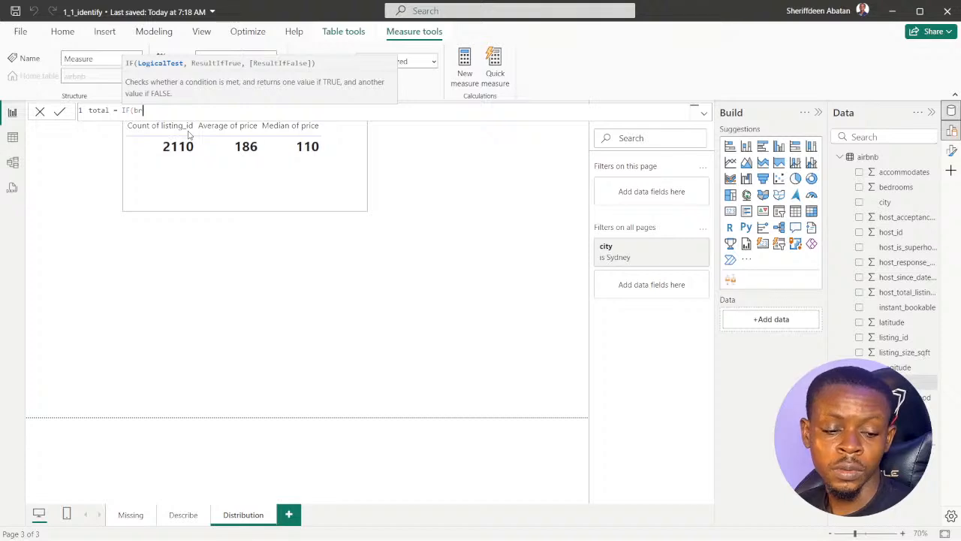
pyautogui.press('BackSpace')
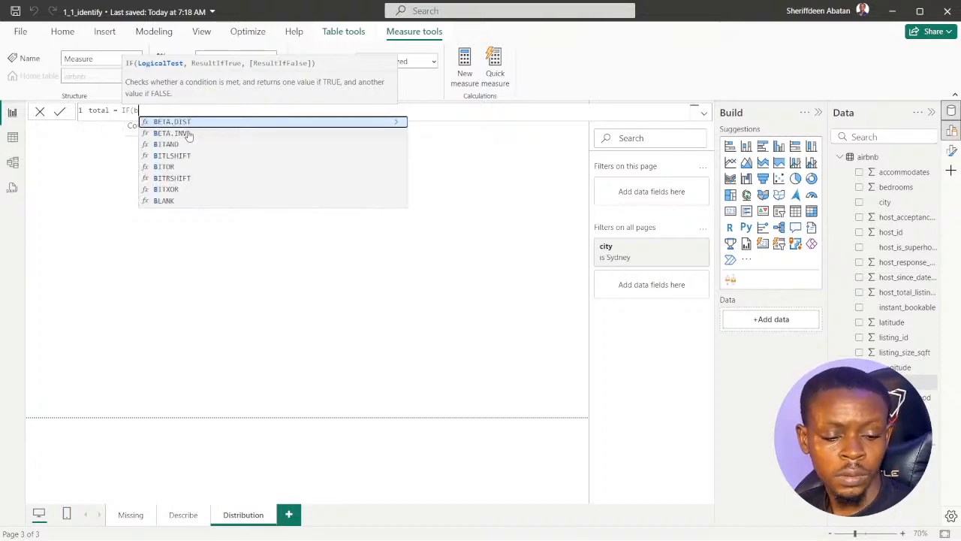
pyautogui.write('ed')
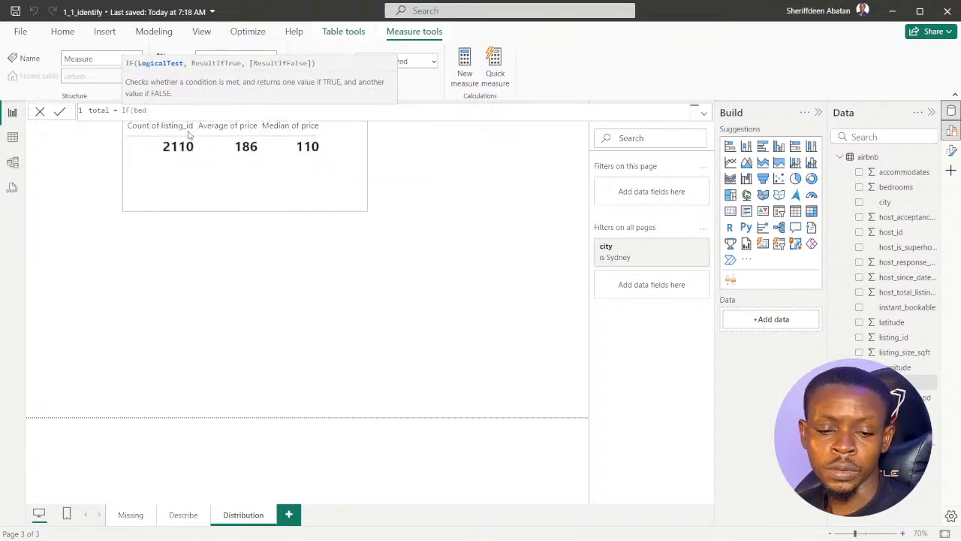
pyautogui.press('BackSpace')
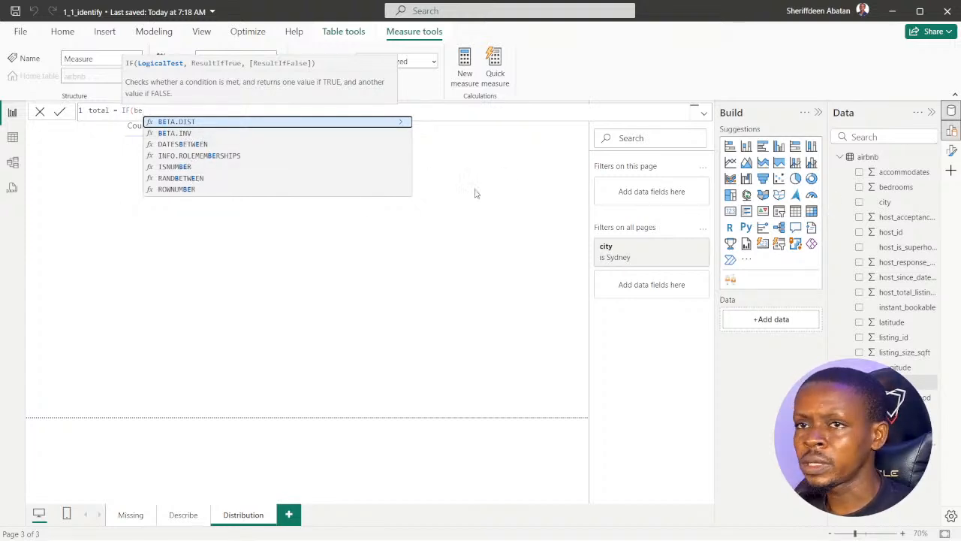
pyautogui.press('BackSpace')
pyautogui.press('BackSpace')
pyautogui.press('BackSpace')
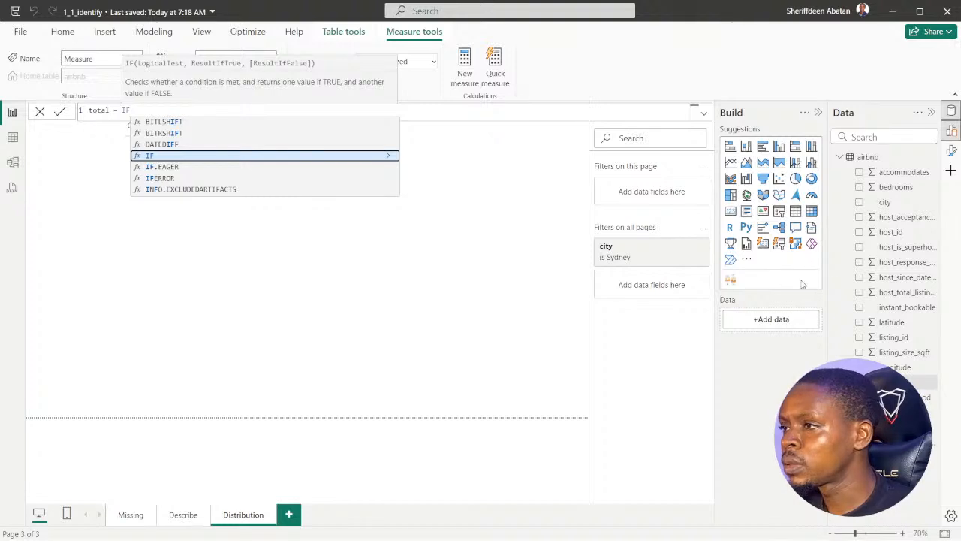
pyautogui.press('BackSpace')
pyautogui.press('BackSpace')
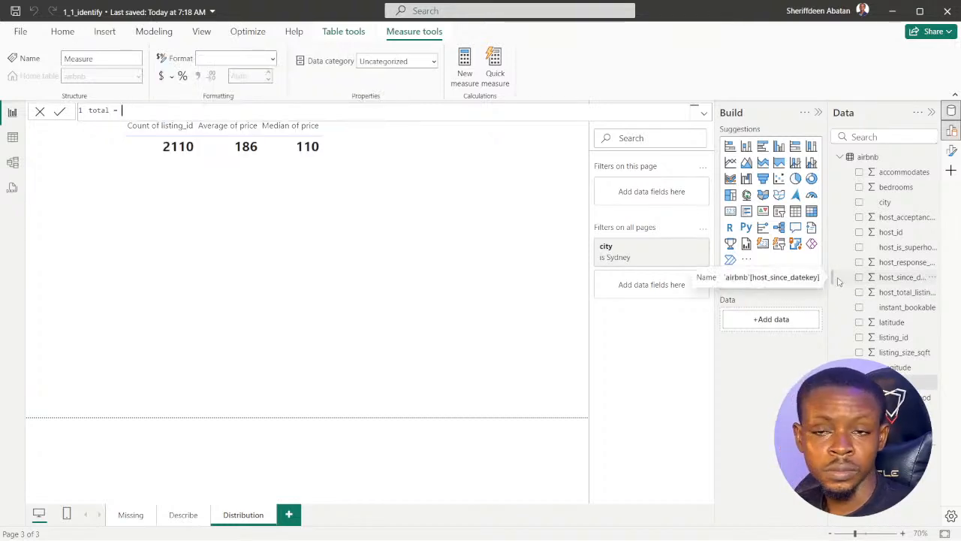
# Try SUM again in the total formula to review the suggested airbnb columns, and remove it.
pyautogui.write('sum')
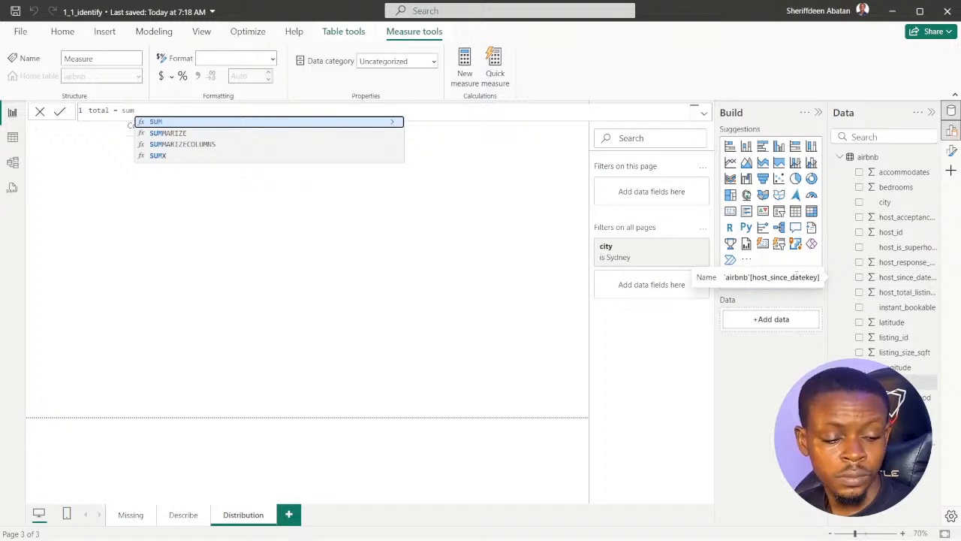
pyautogui.press('Tab')
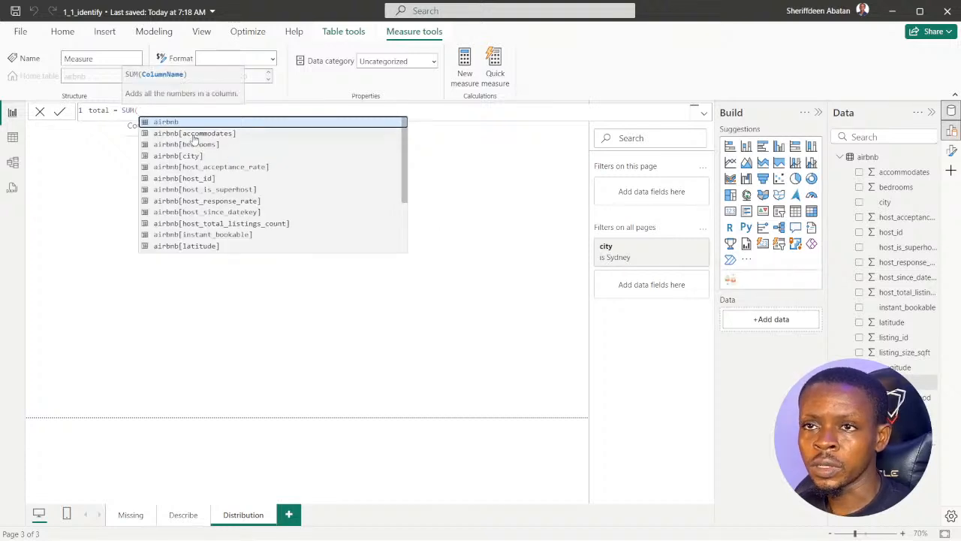
pyautogui.scroll(-2, 192, 207)
pyautogui.scroll(2, 193, 216)
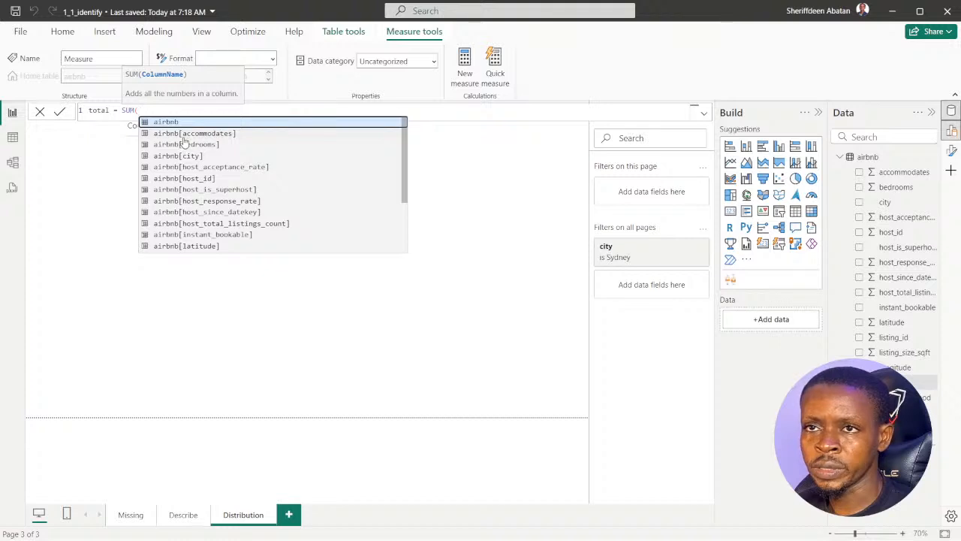
pyautogui.press('BackSpace')
pyautogui.press('BackSpace')
pyautogui.press('BackSpace')
pyautogui.press('BackSpace')
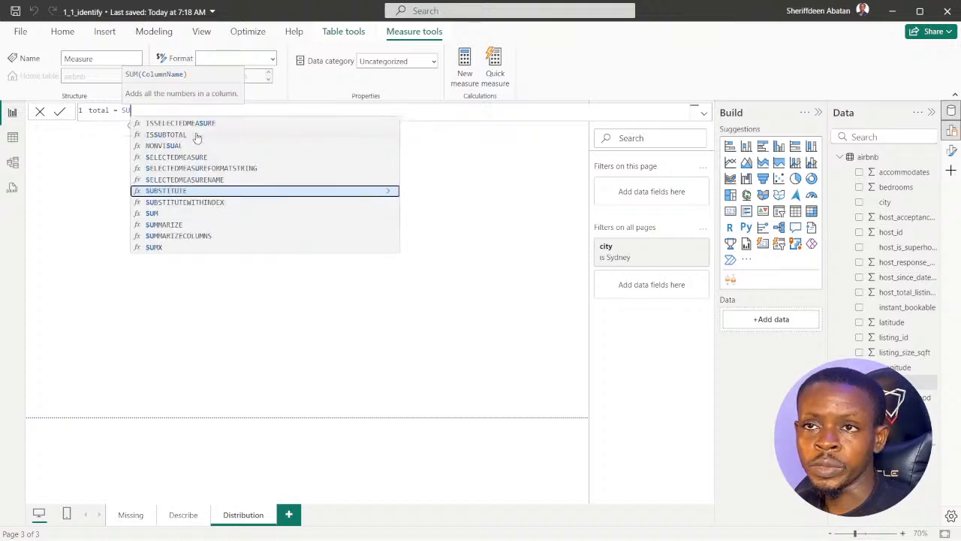
# Try to reference a field starting with pro inside an IF function in the total formula.
pyautogui.write('if')
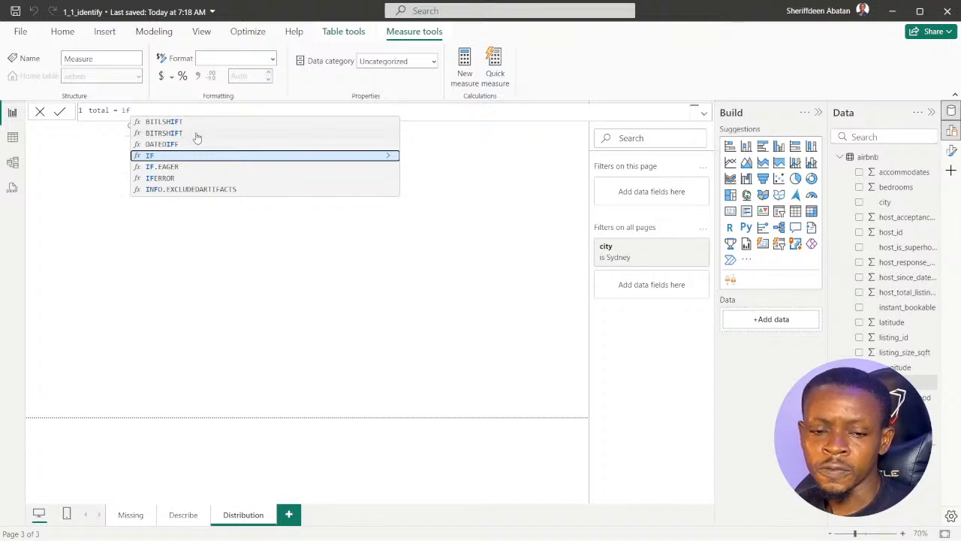
pyautogui.press('Tab')
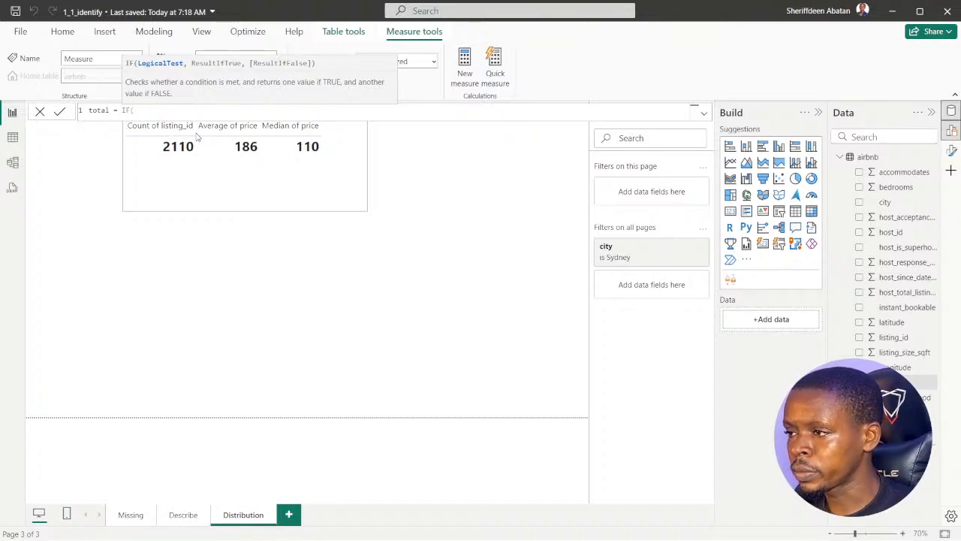
pyautogui.write('p')
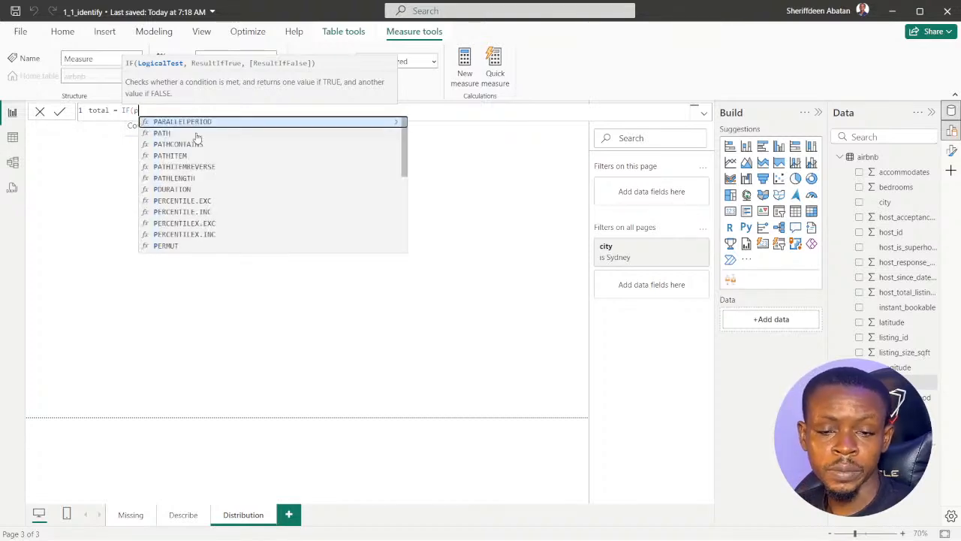
pyautogui.write('ro')
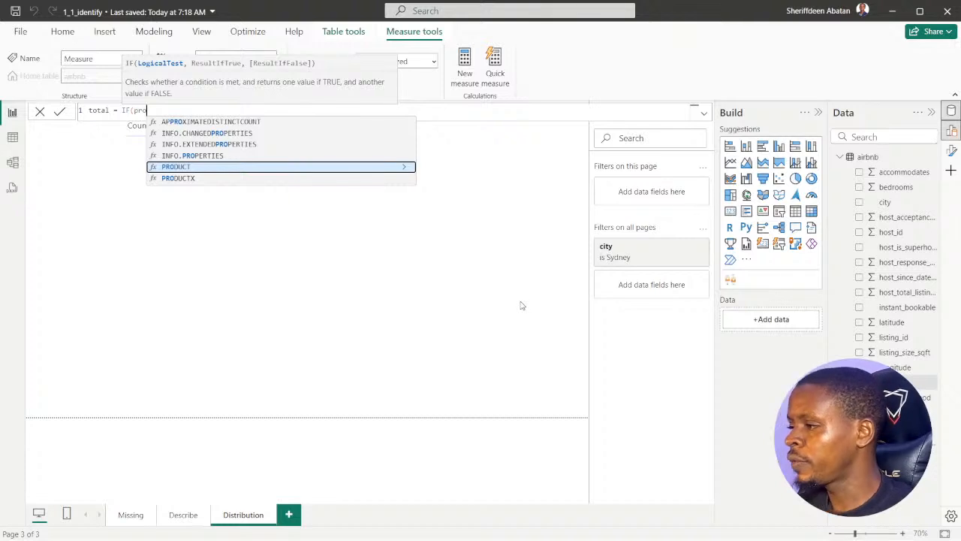
# Erase the field text from the IF function and discard the unfinished total measure.
pyautogui.press('BackSpace')
pyautogui.press('BackSpace')
pyautogui.press('BackSpace')
pyautogui.press('BackSpace')
pyautogui.press('BackSpace')
pyautogui.press('BackSpace')
pyautogui.press('BackSpace')
pyautogui.press('BackSpace')
pyautogui.press('BackSpace')
pyautogui.press('BackSpace')
pyautogui.press('BackSpace')
pyautogui.press('BackSpace')
pyautogui.press('BackSpace')
pyautogui.press('BackSpace')
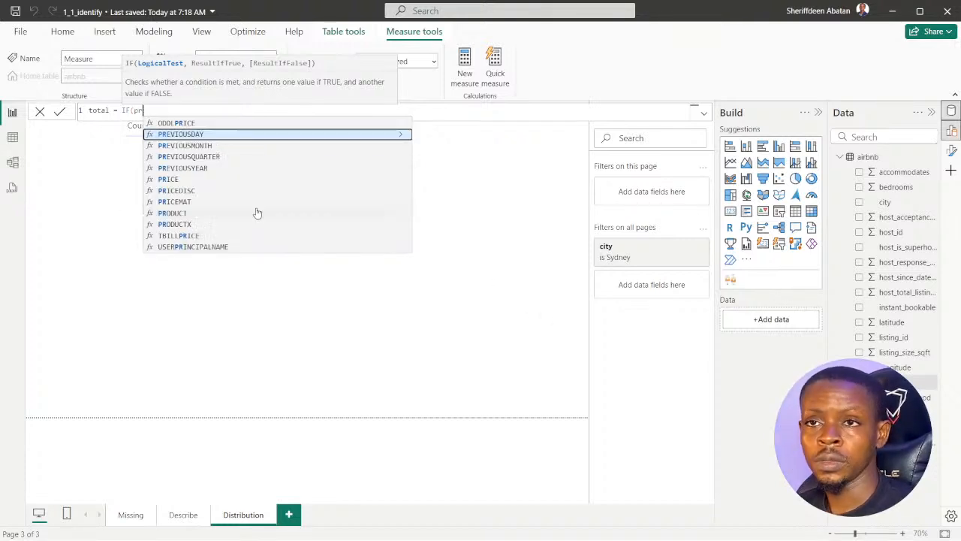
pyautogui.click(40, 111)
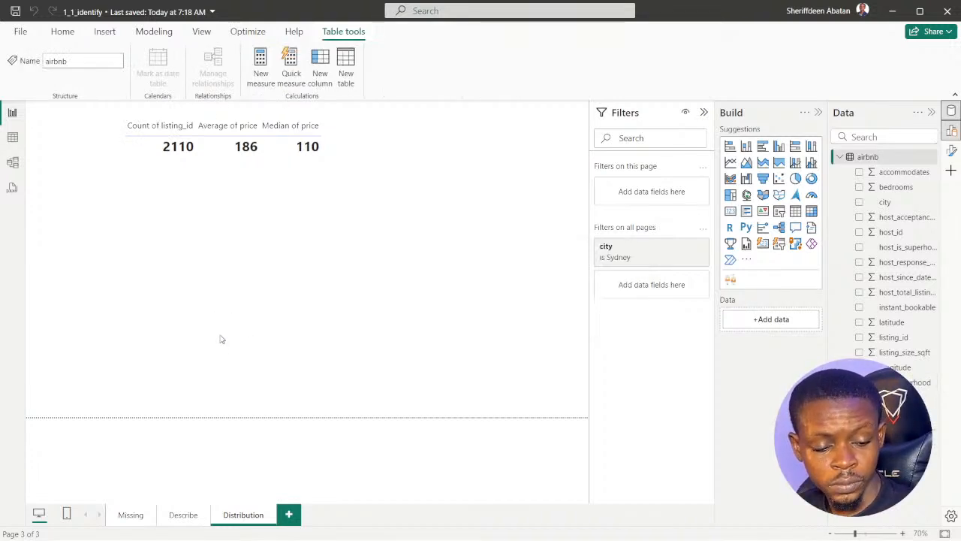
# Save the 1_1_identify report and inspect the airbnb table's rows before returning to the report canvas.
pyautogui.hotkey('ctrl', 's')
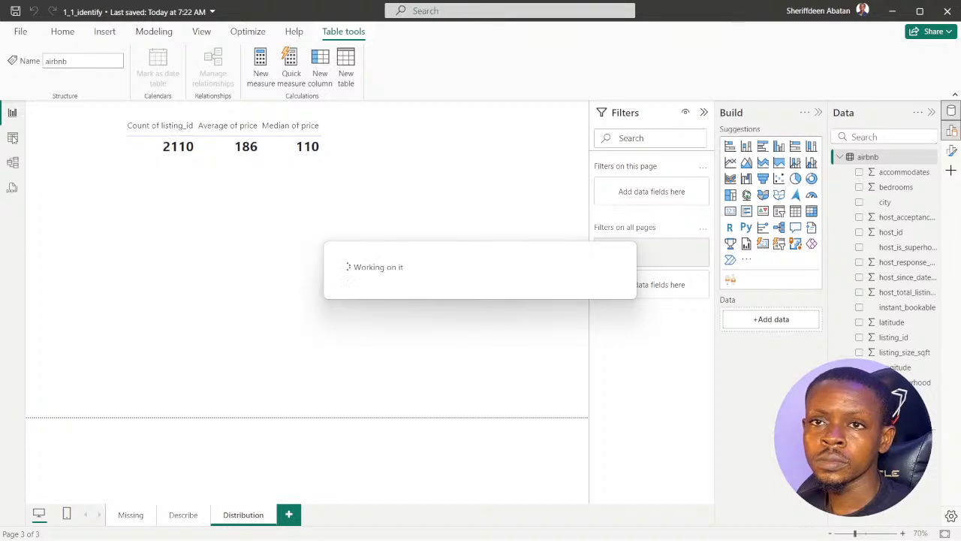
pyautogui.click(12, 138)
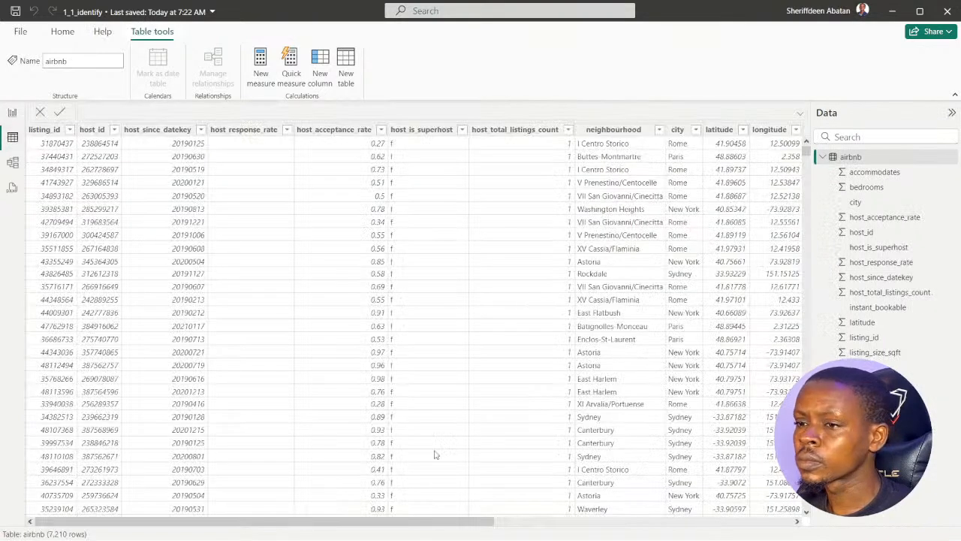
pyautogui.moveTo(368, 526); pyautogui.dragTo(241, 516)
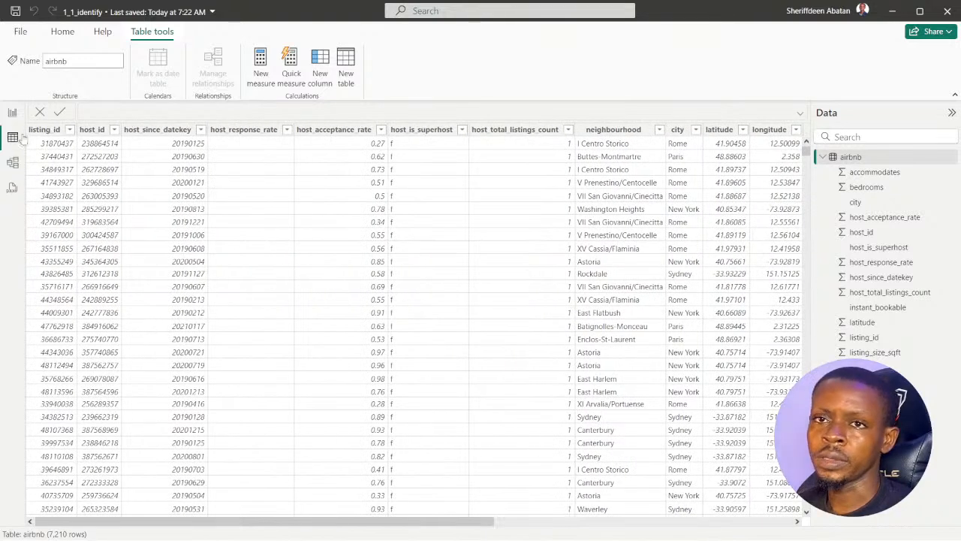
pyautogui.click(12, 113)
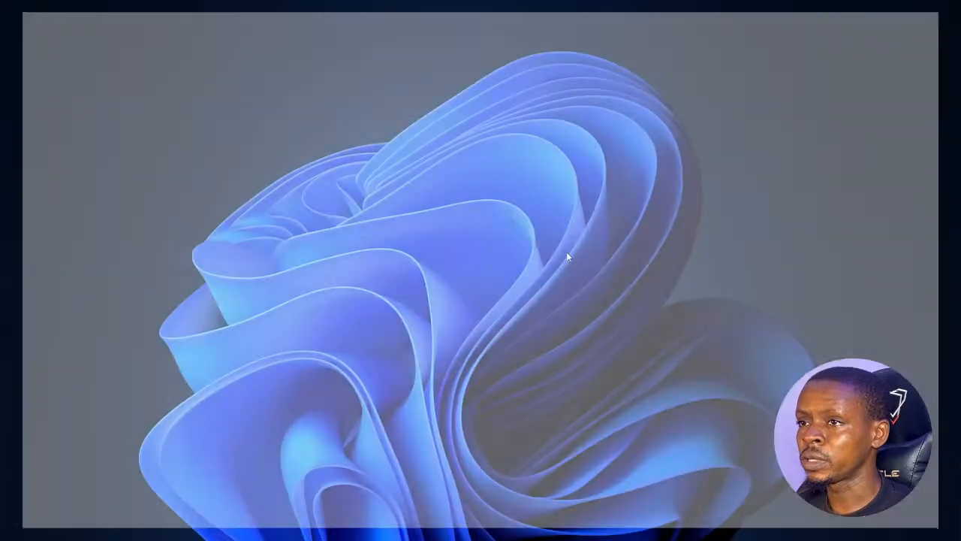
# Switch to the DataCamp course in Chrome, close the lesson video and show the exercise's context.
pyautogui.click(426, 525)
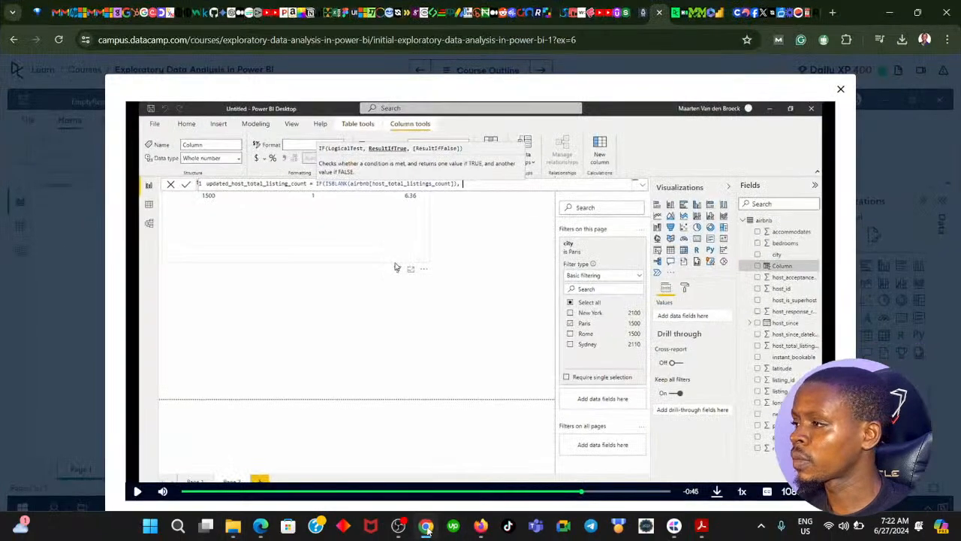
pyautogui.click(842, 90)
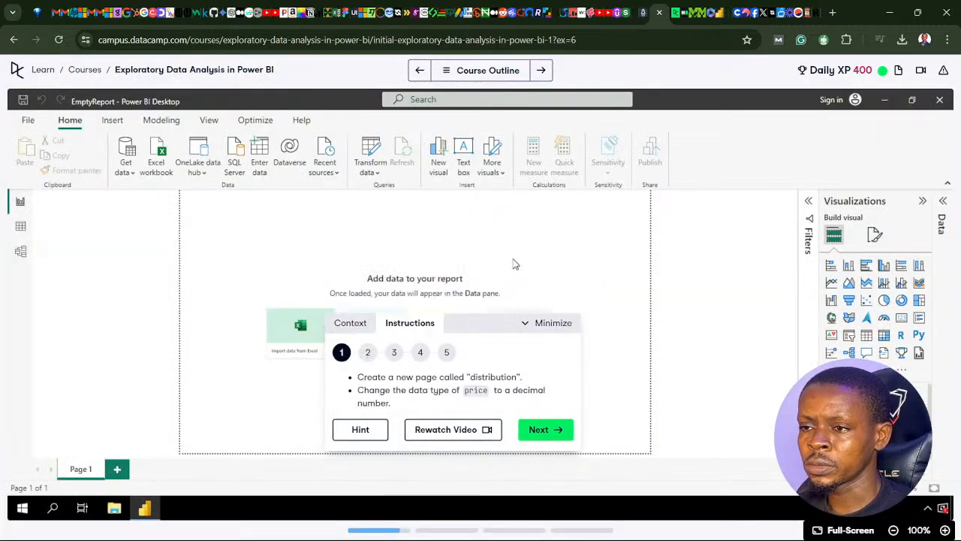
pyautogui.click(350, 323)
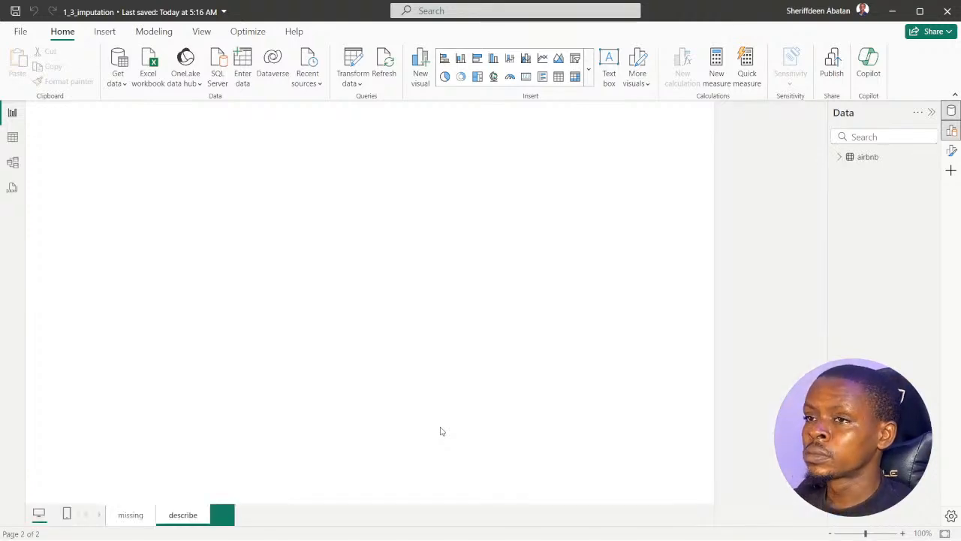
# Review the missing and describe pages of the 1_3_imputation report with filters collapsed, and add a new page.
pyautogui.click(129, 516)
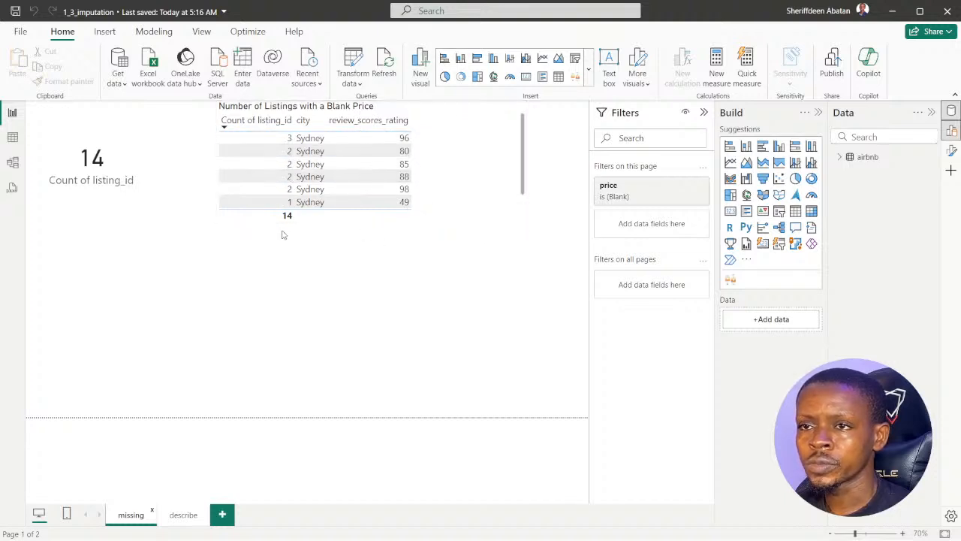
pyautogui.click(183, 515)
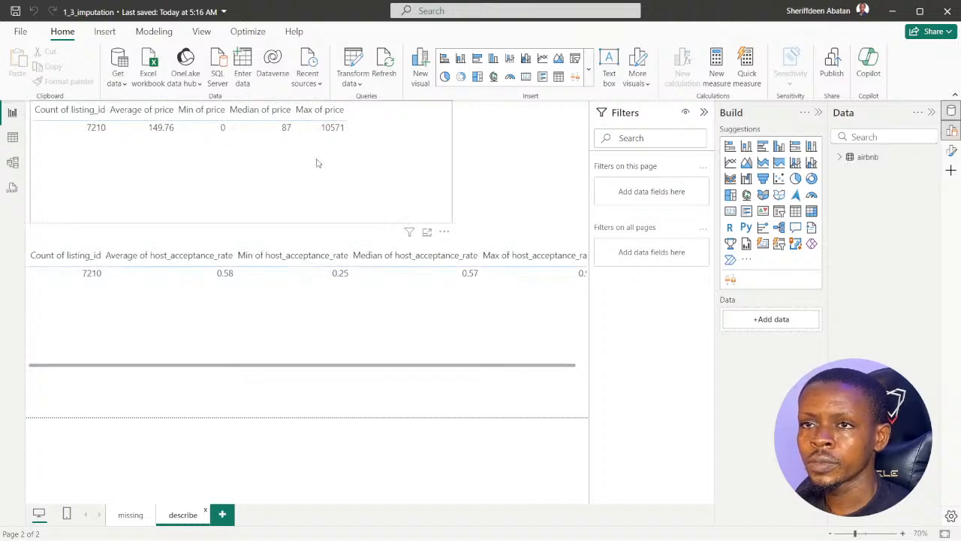
pyautogui.click(706, 112)
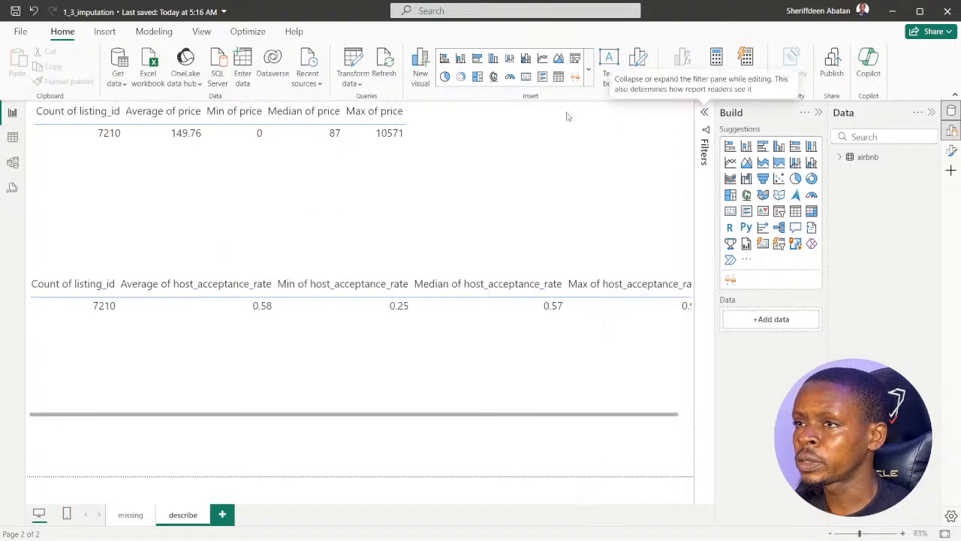
pyautogui.click(222, 515)
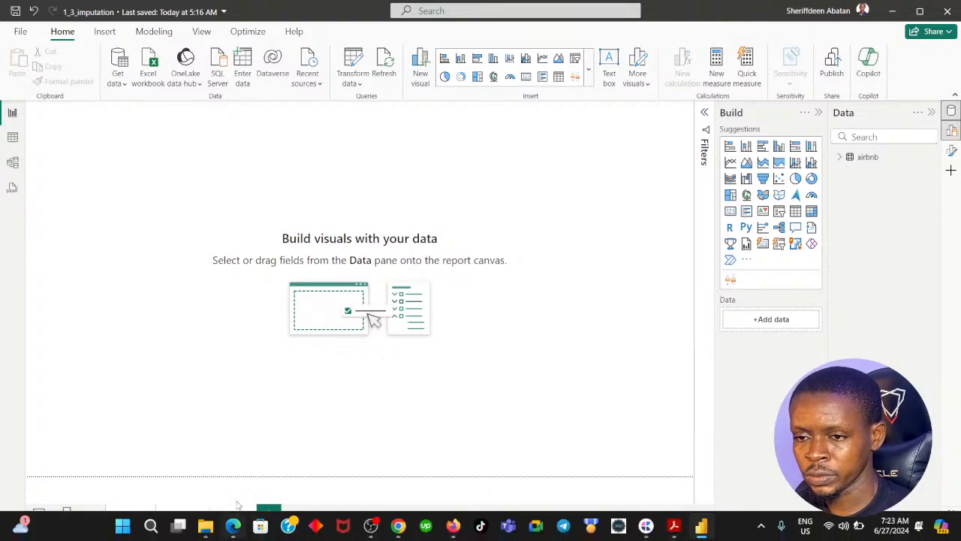
# Check the first exercise instruction in the DataCamp course in Chrome, and rename the new Power BI page as distribution.
pyautogui.doubleClick(233, 514)
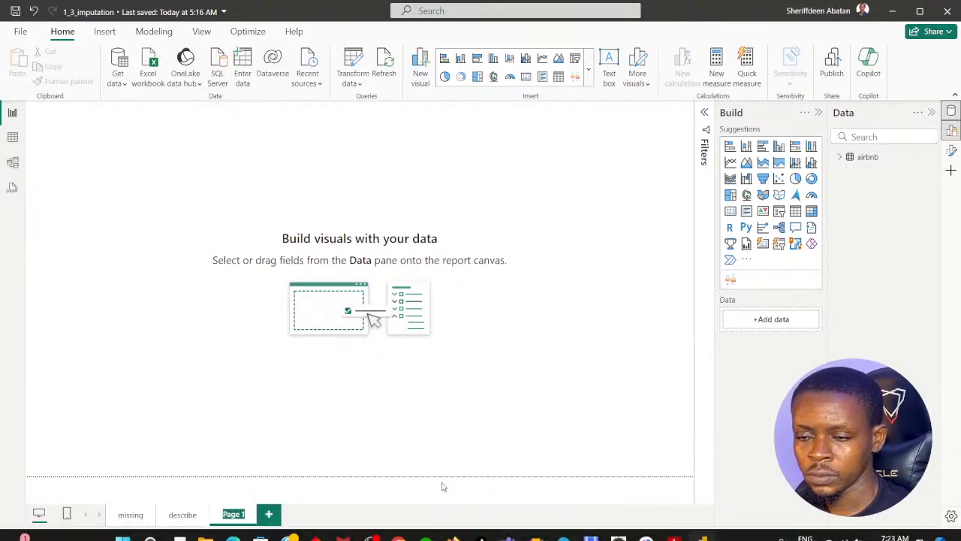
pyautogui.click(398, 528)
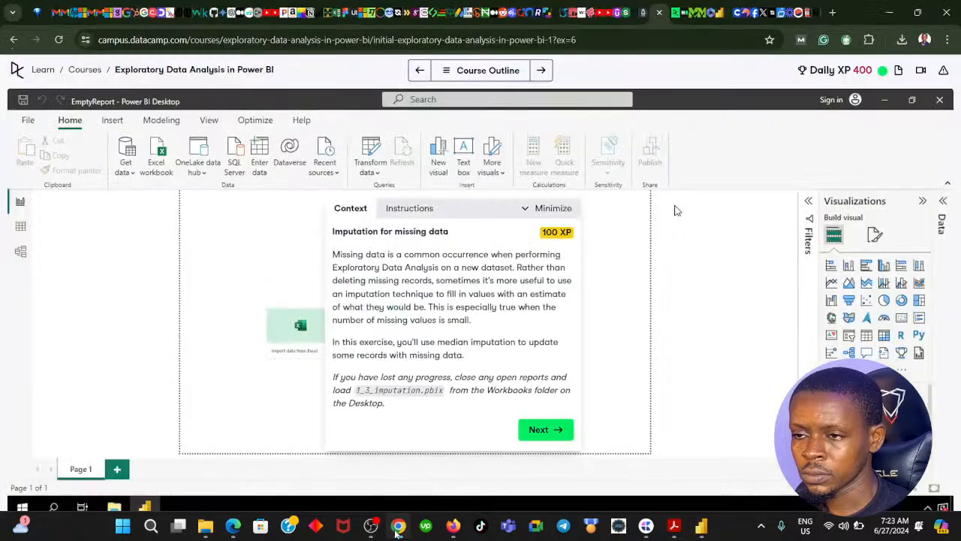
pyautogui.click(555, 430)
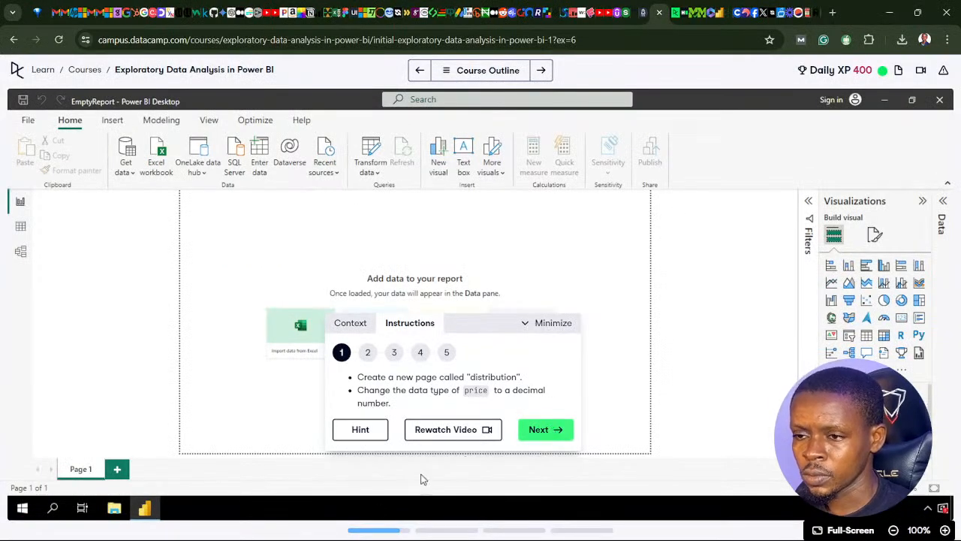
pyautogui.click(398, 530)
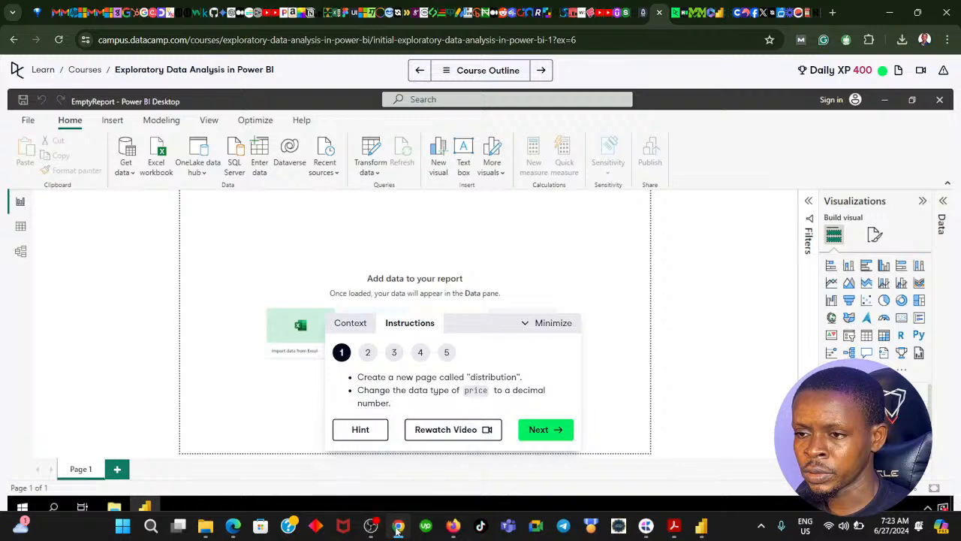
pyautogui.doubleClick(240, 517)
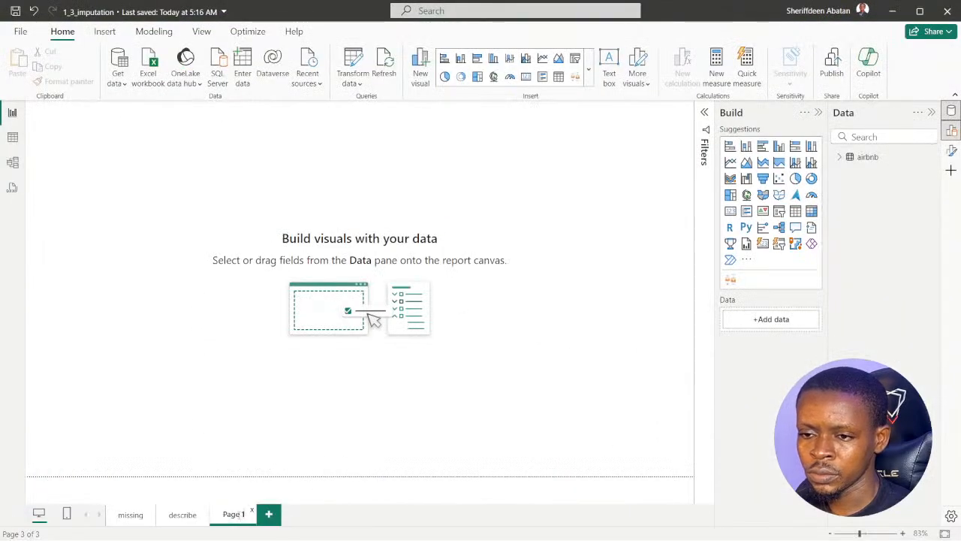
pyautogui.hotkey('ctrl', 'a')
pyautogui.write('D')
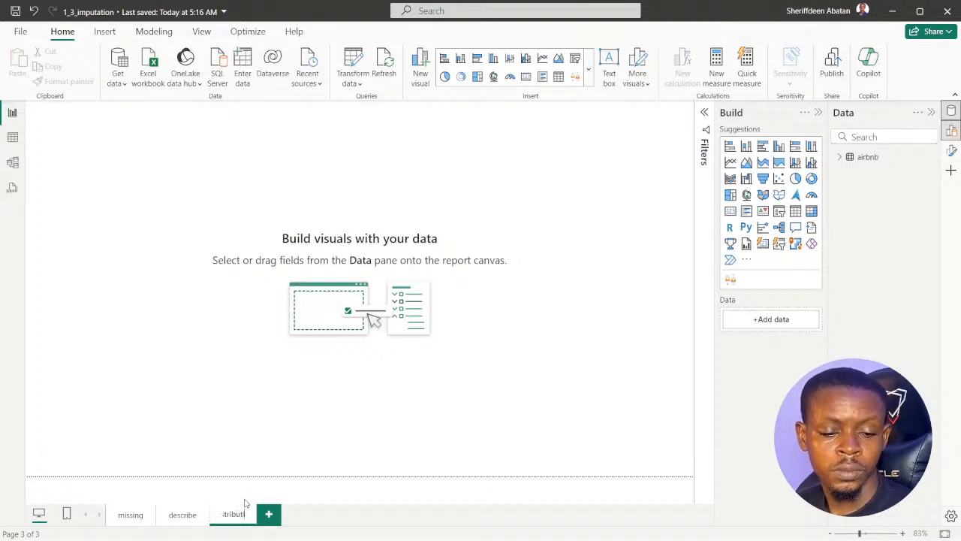
pyautogui.press('Return')
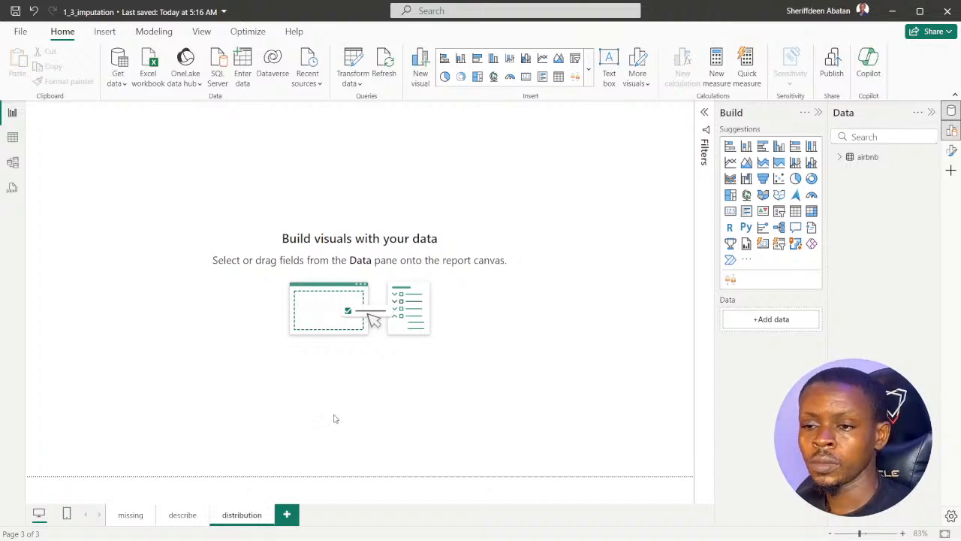
# Change the data type of the airbnb table's price column to Decimal number and return to the report canvas.
pyautogui.moveTo(398, 531)
pyautogui.click(438, 456)
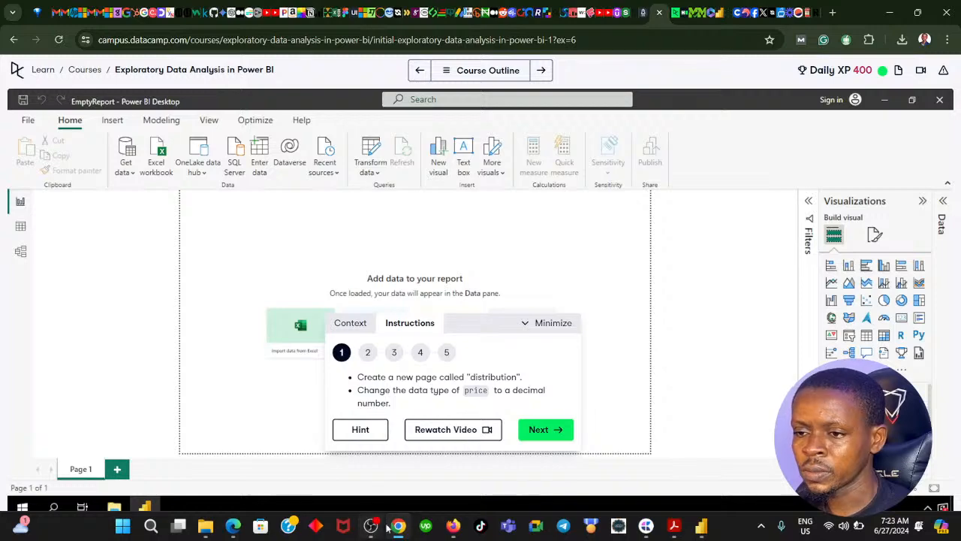
pyautogui.click(398, 528)
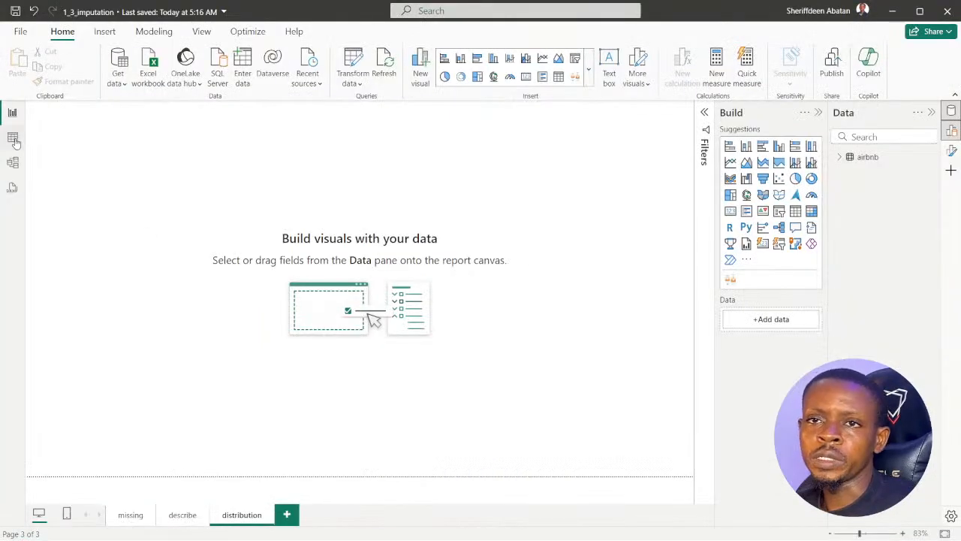
pyautogui.click(13, 139)
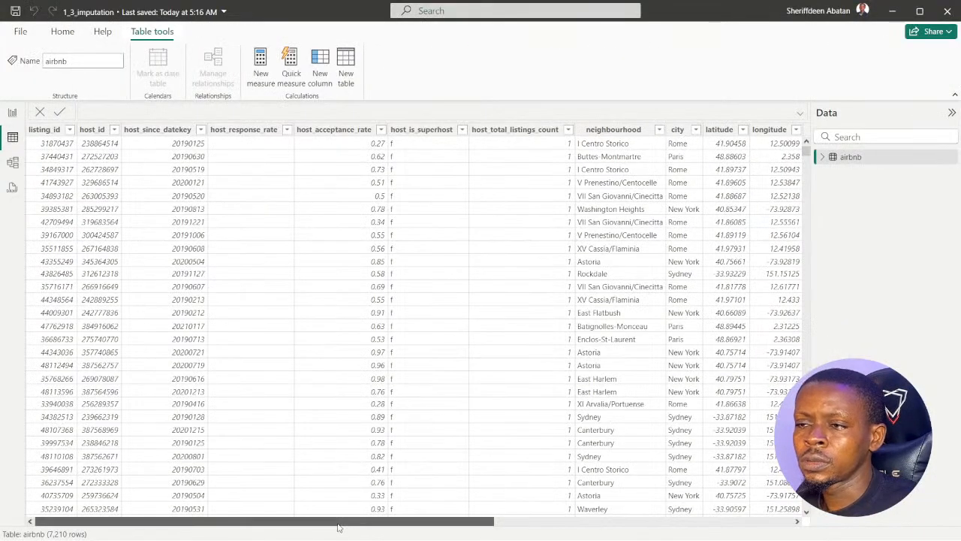
pyautogui.moveTo(343, 528); pyautogui.dragTo(657, 524)
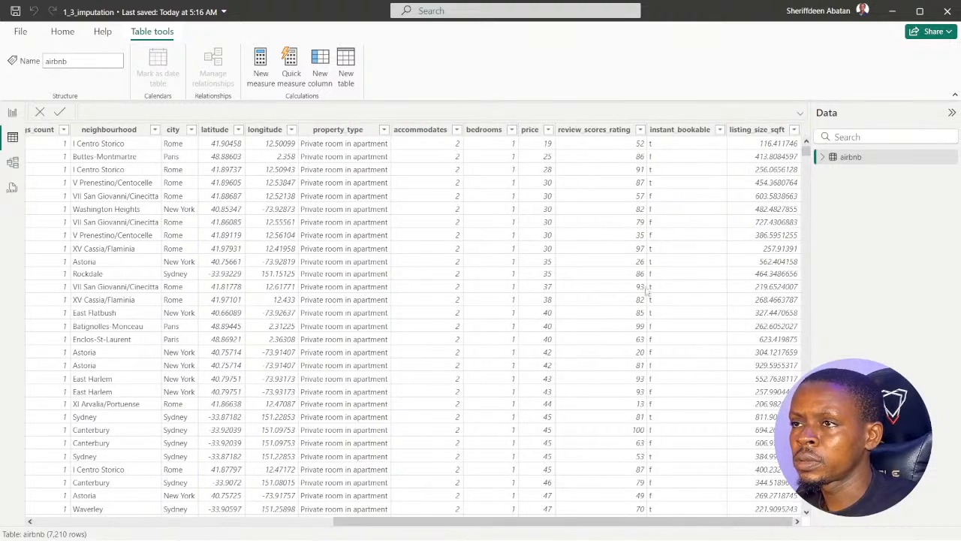
pyautogui.click(530, 131)
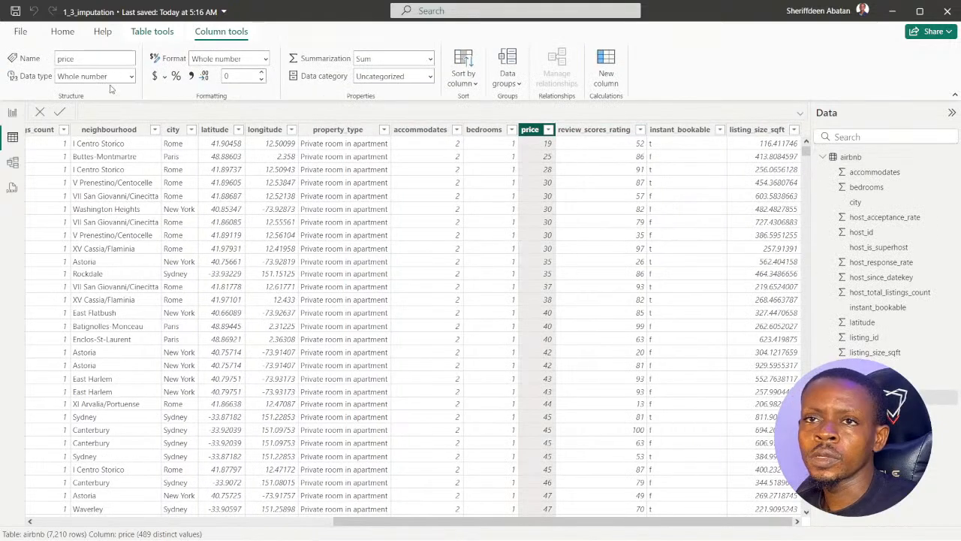
pyautogui.click(131, 76)
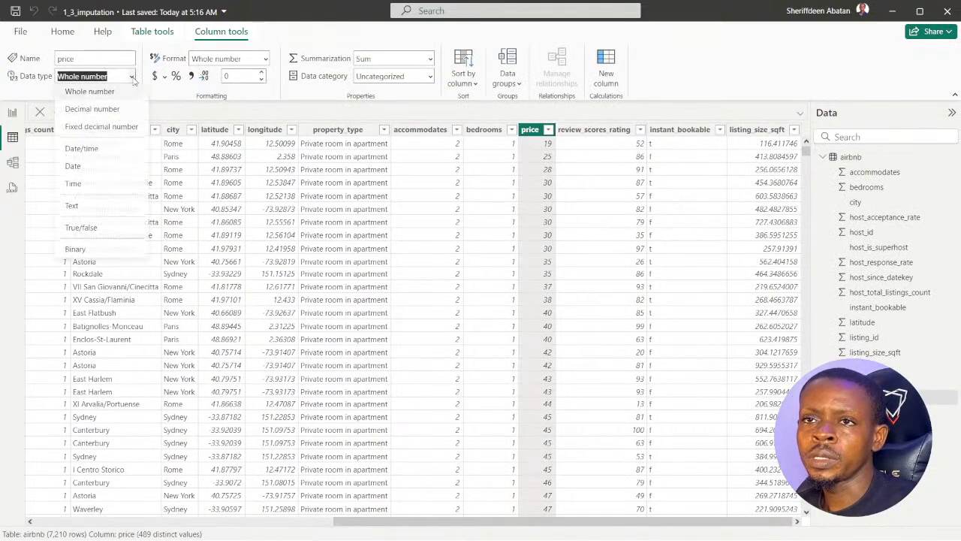
pyautogui.click(93, 110)
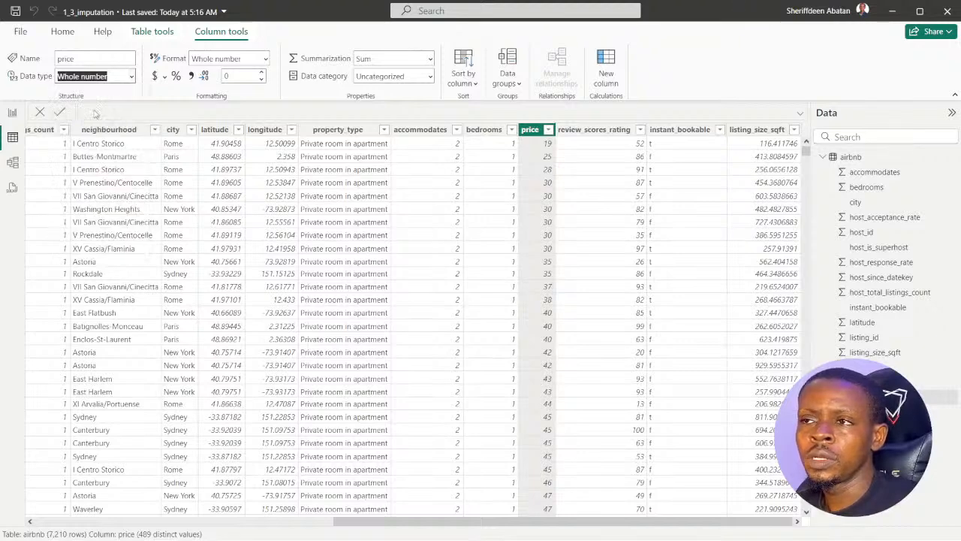
pyautogui.click(554, 332)
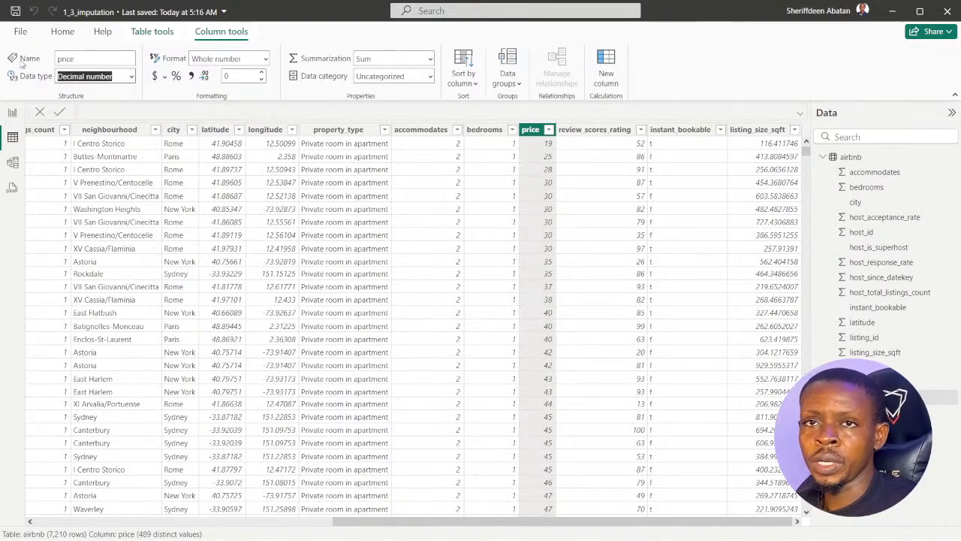
pyautogui.click(13, 114)
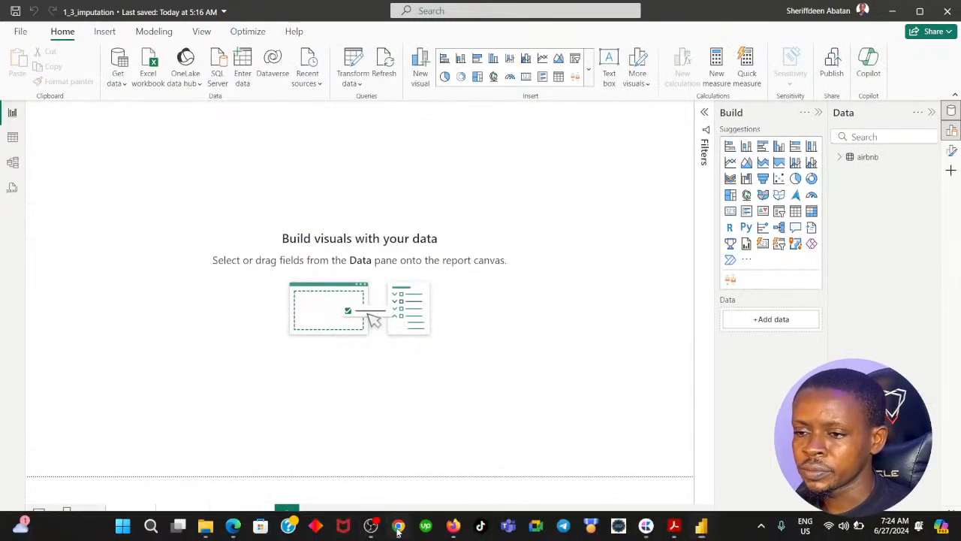
# Show the exercise's second instruction in Chrome, and insert an enlarged, roughly centred table visual on the distribution page in Power BI.
pyautogui.click(398, 526)
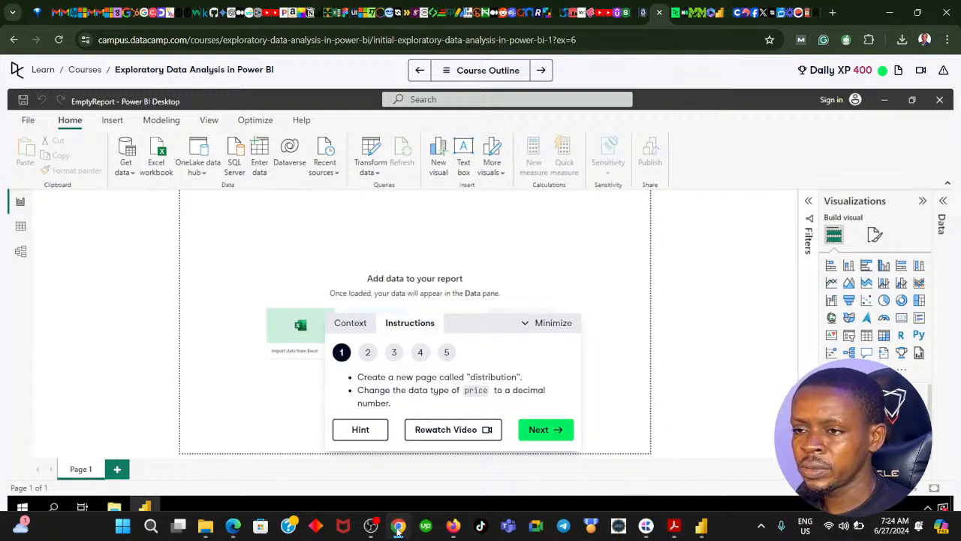
pyautogui.click(552, 434)
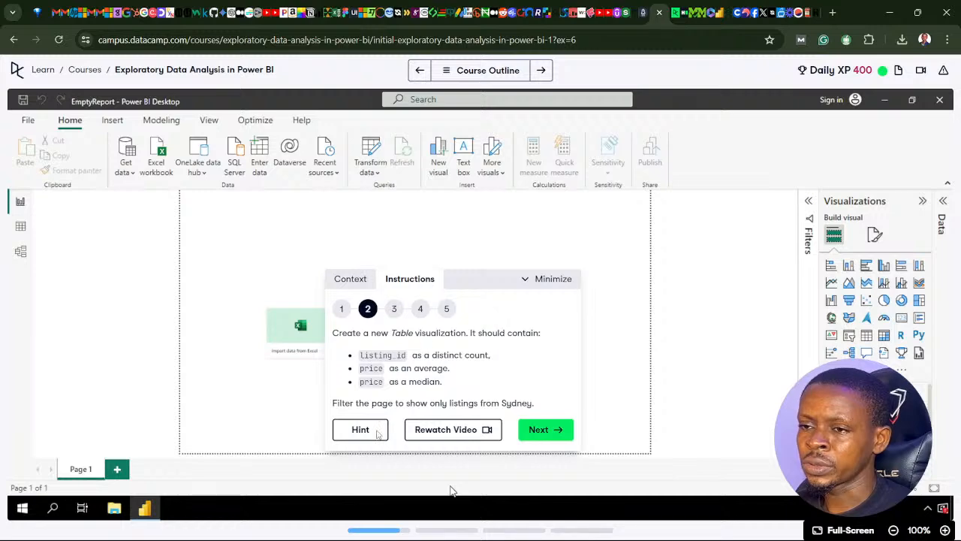
pyautogui.click(399, 525)
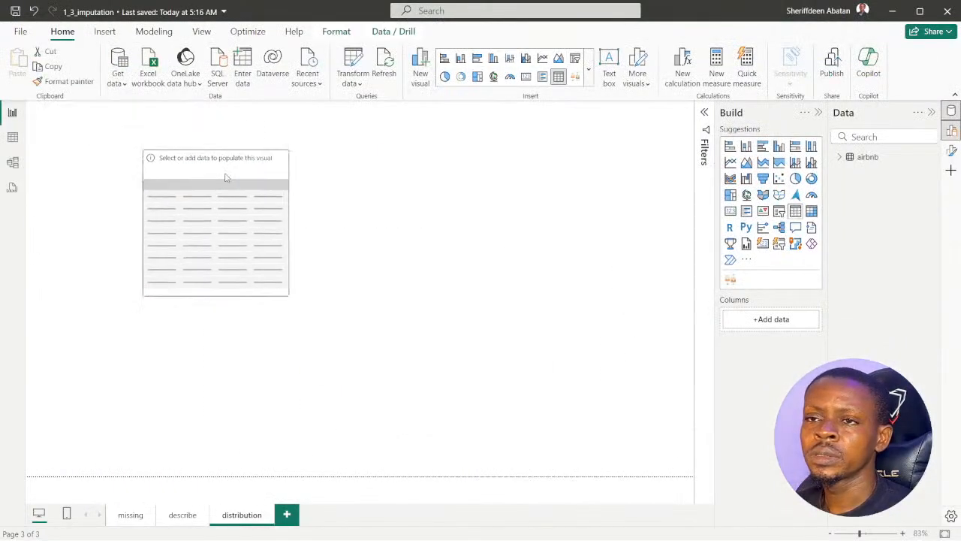
pyautogui.moveTo(284, 287); pyautogui.dragTo(639, 392)
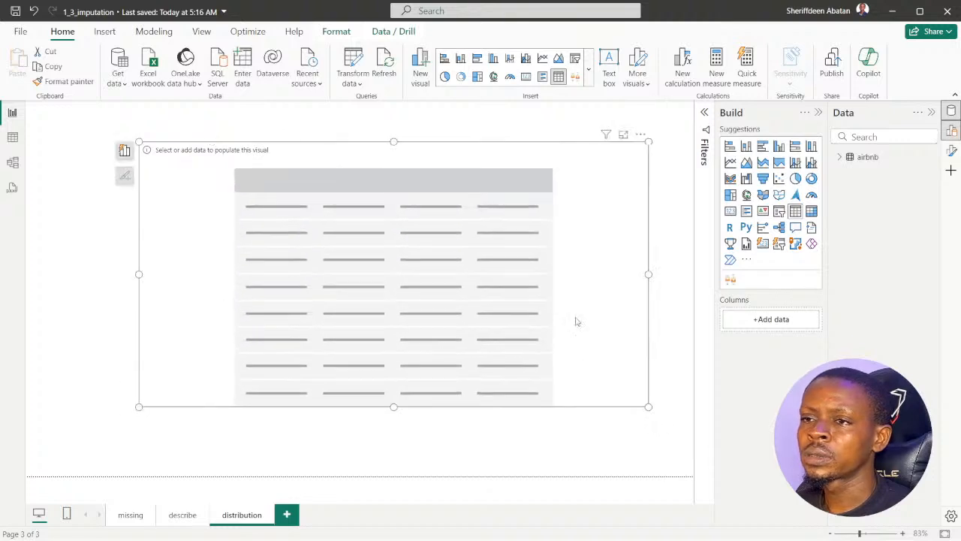
pyautogui.moveTo(575, 322); pyautogui.dragTo(581, 303)
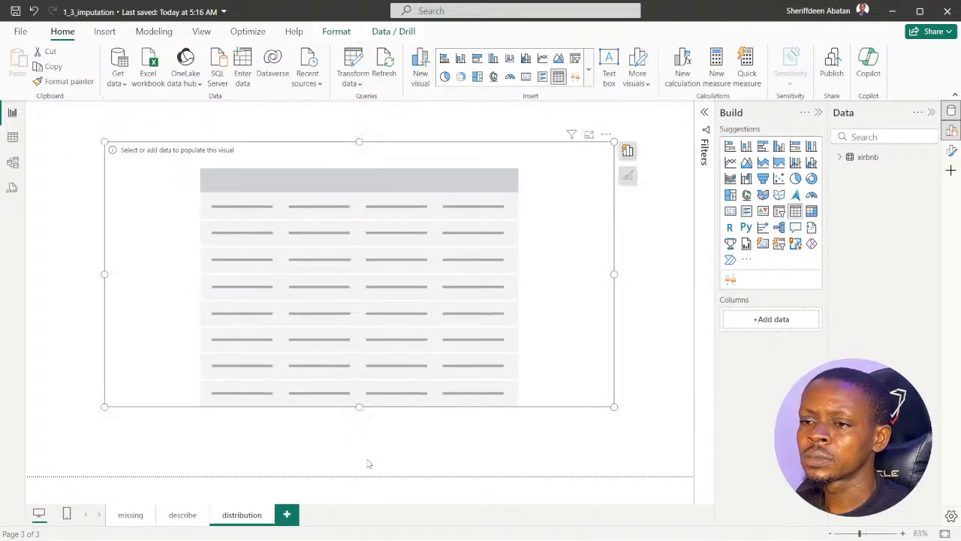
# Recheck the required table fields in the Chrome course, and add listing_id to the empty table visual in Power BI.
pyautogui.click(398, 527)
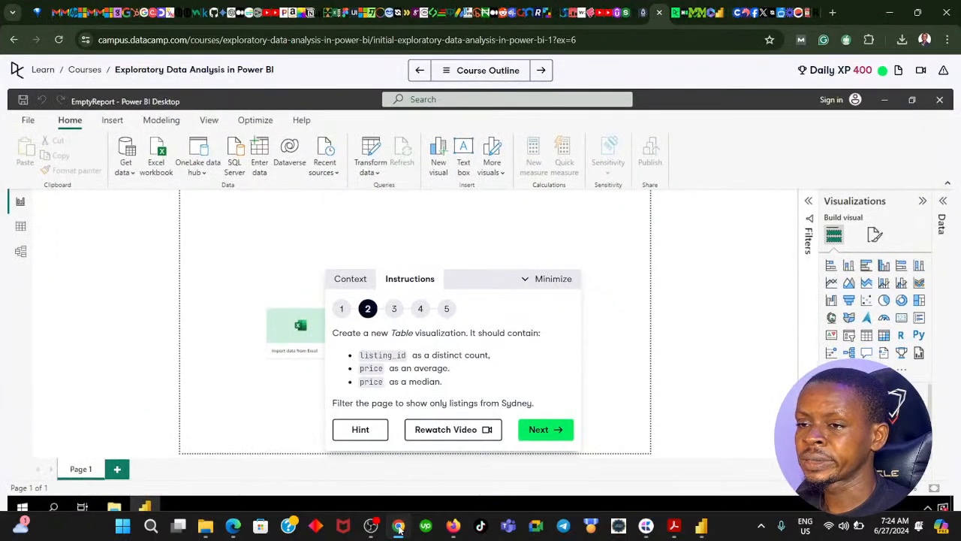
pyautogui.click(399, 529)
pyautogui.click(399, 529)
pyautogui.click(399, 528)
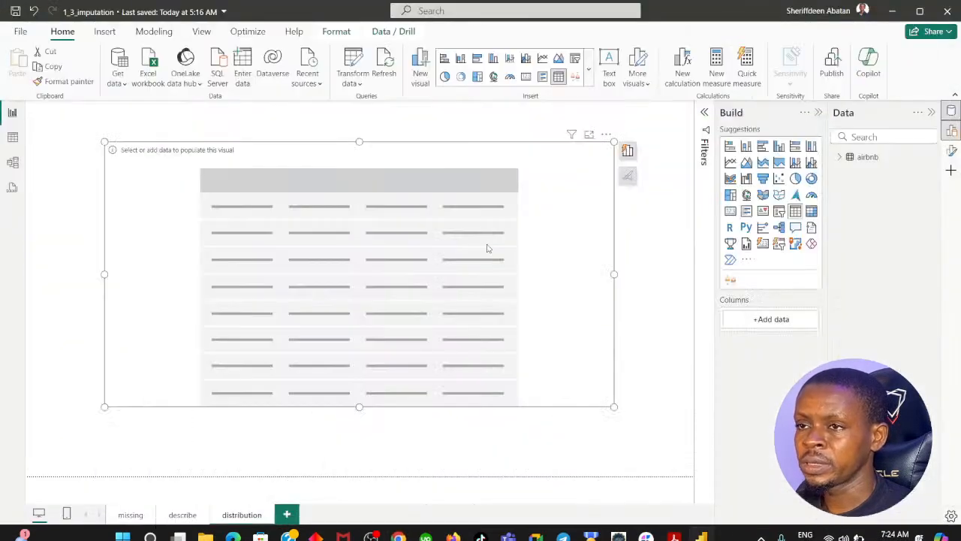
pyautogui.click(627, 151)
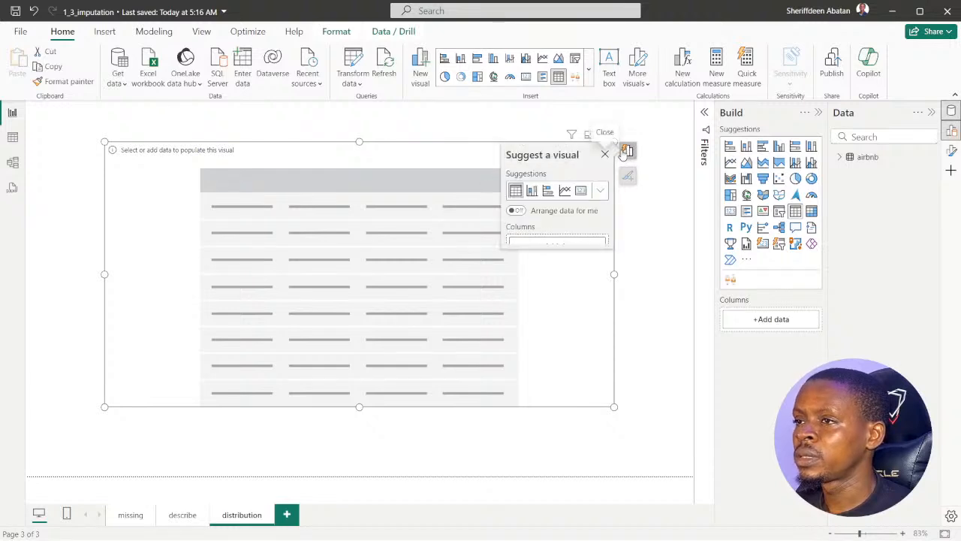
pyautogui.click(536, 245)
pyautogui.scroll(-5, 660, 256)
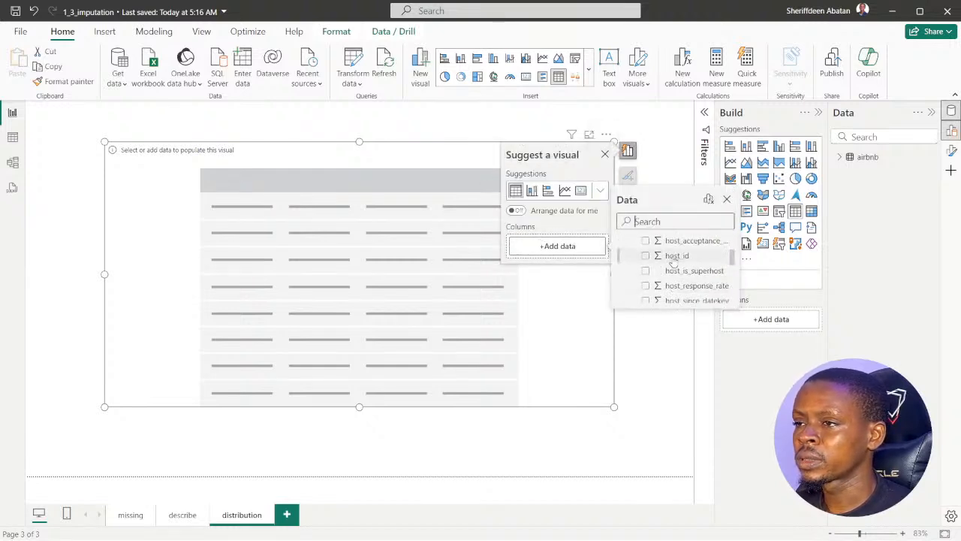
pyautogui.scroll(-5, 674, 261)
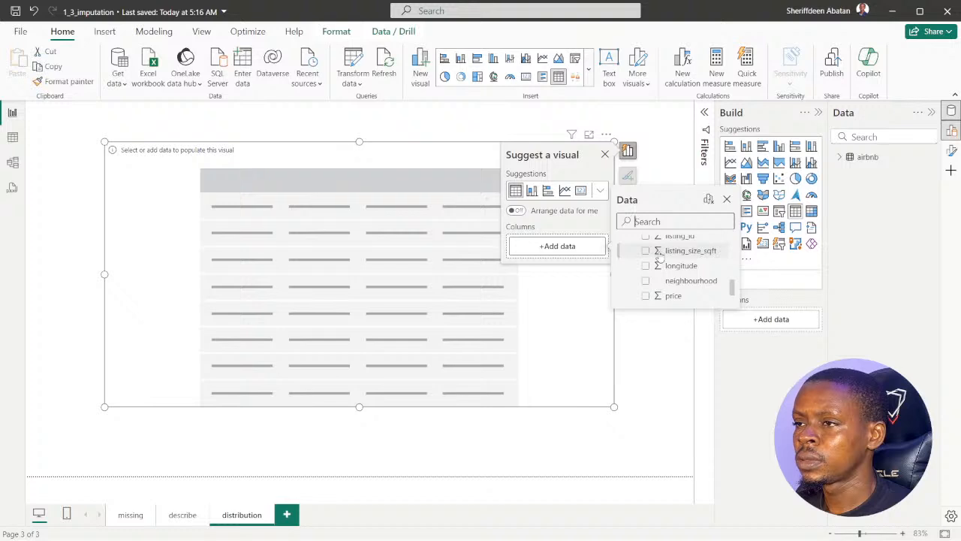
pyautogui.scroll(2, 660, 258)
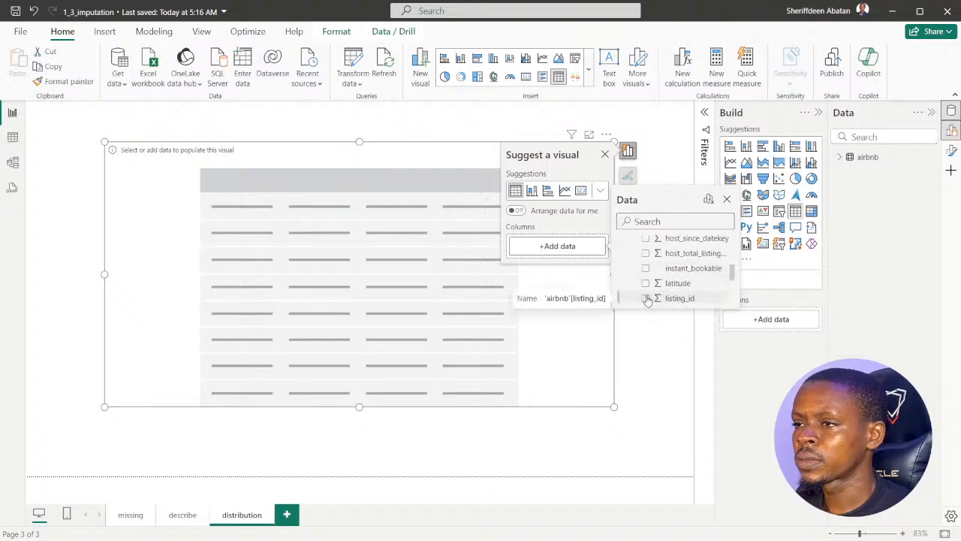
pyautogui.click(646, 298)
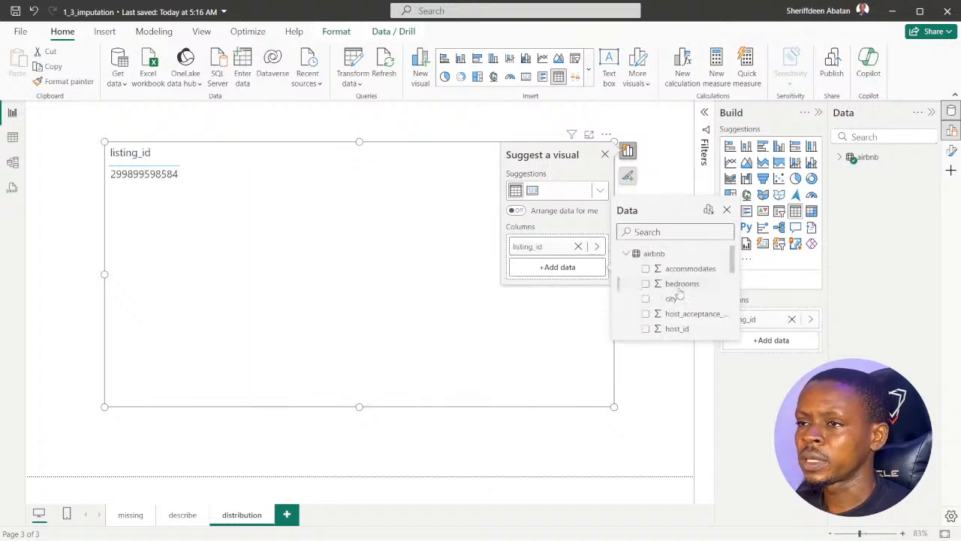
# Add the price field twice to the table visual after listing_id.
pyautogui.scroll(-5, 678, 295)
pyautogui.click(646, 296)
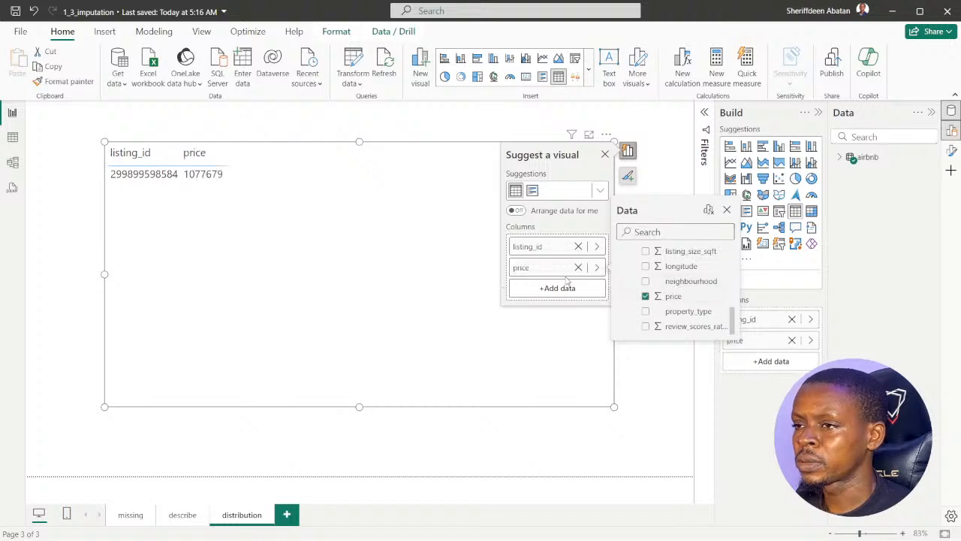
pyautogui.click(555, 290)
pyautogui.scroll(-5, 665, 301)
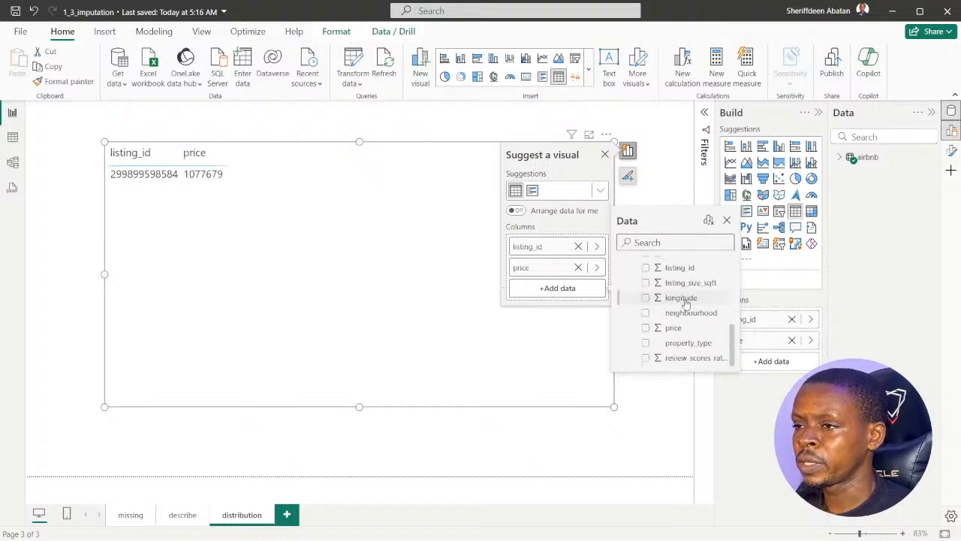
pyautogui.click(645, 328)
pyautogui.click(394, 309)
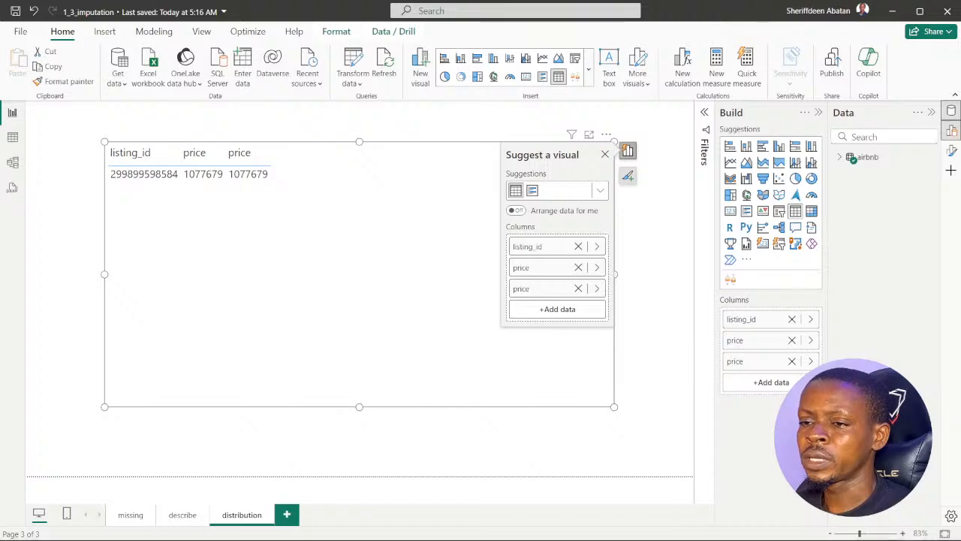
# Recheck the required aggregations in the Chrome course, and summarize the table's listing_id as Count (Distinct) in Power BI.
pyautogui.click(398, 526)
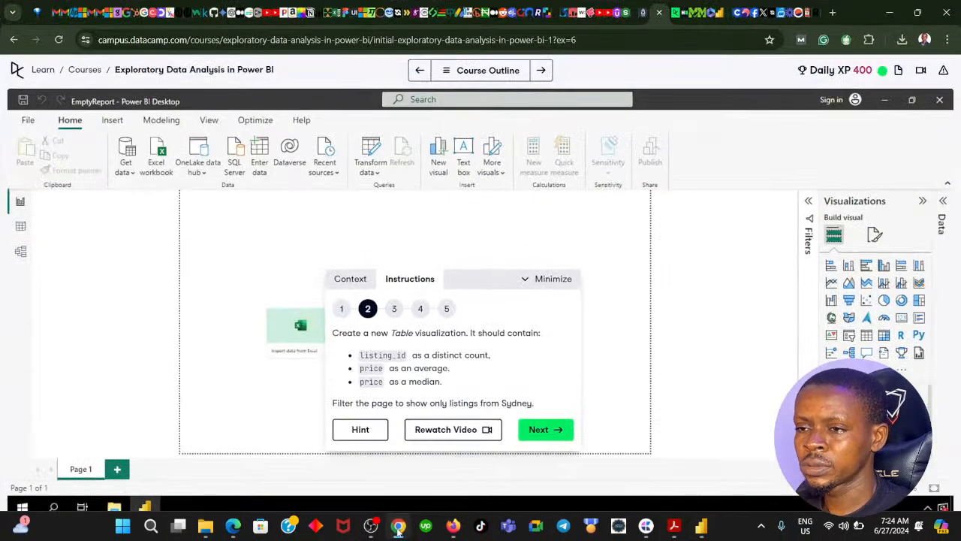
pyautogui.click(398, 525)
pyautogui.click(597, 246)
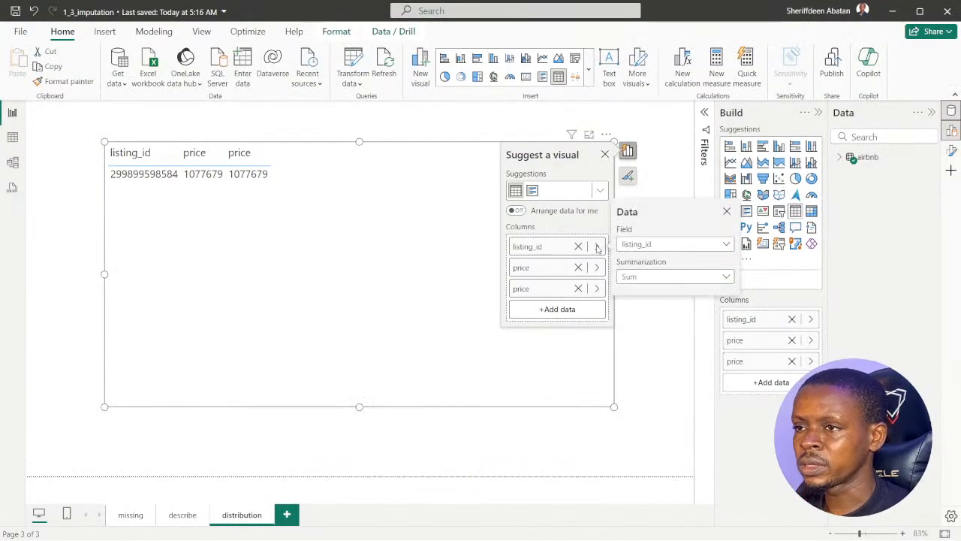
pyautogui.click(725, 277)
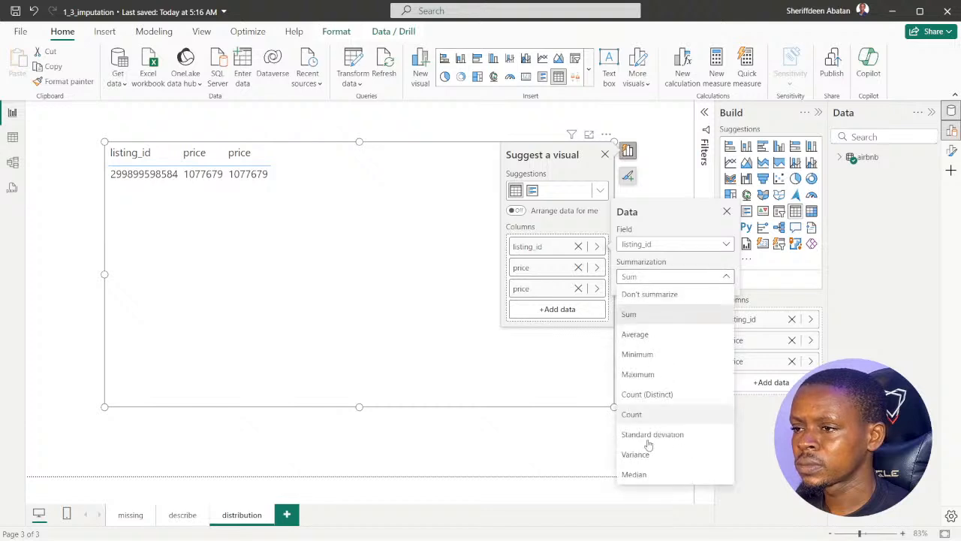
pyautogui.click(650, 394)
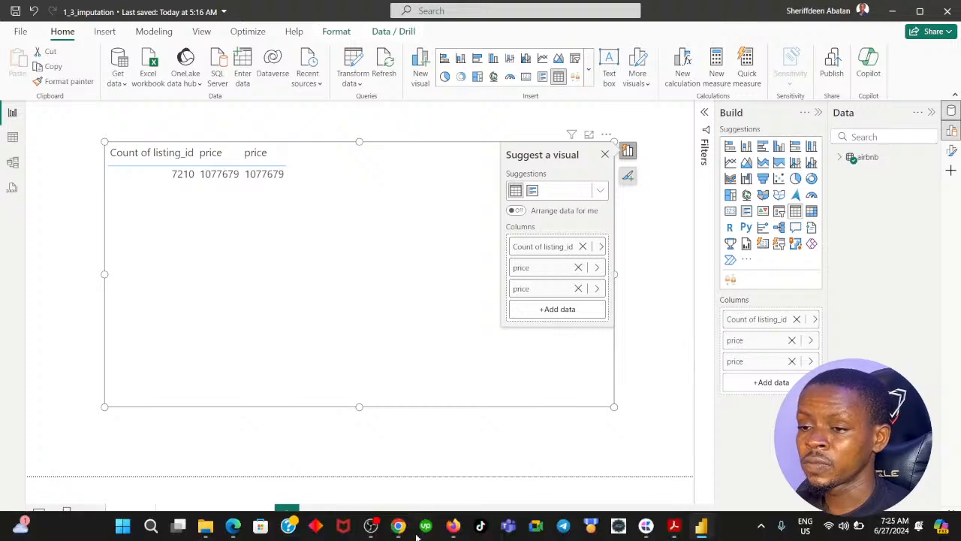
# Recheck the required price aggregations in the Chrome course, and summarize the table's first price column as Average and the second as Median in Power BI.
pyautogui.click(398, 526)
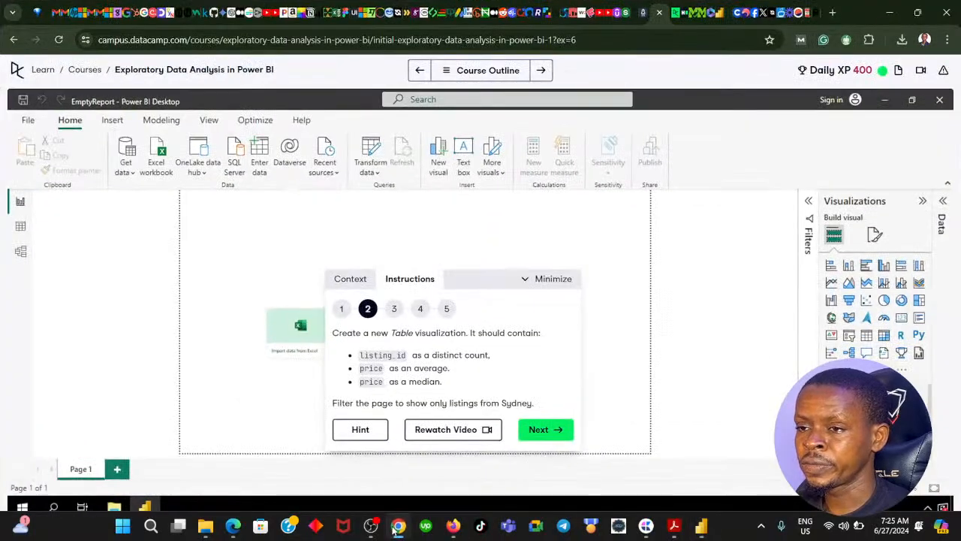
pyautogui.click(398, 526)
pyautogui.click(598, 267)
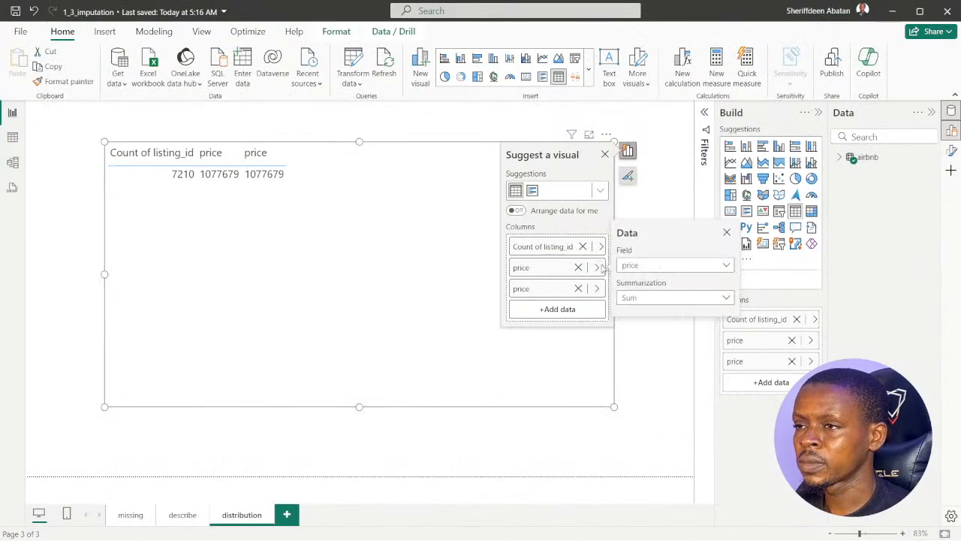
pyautogui.click(691, 299)
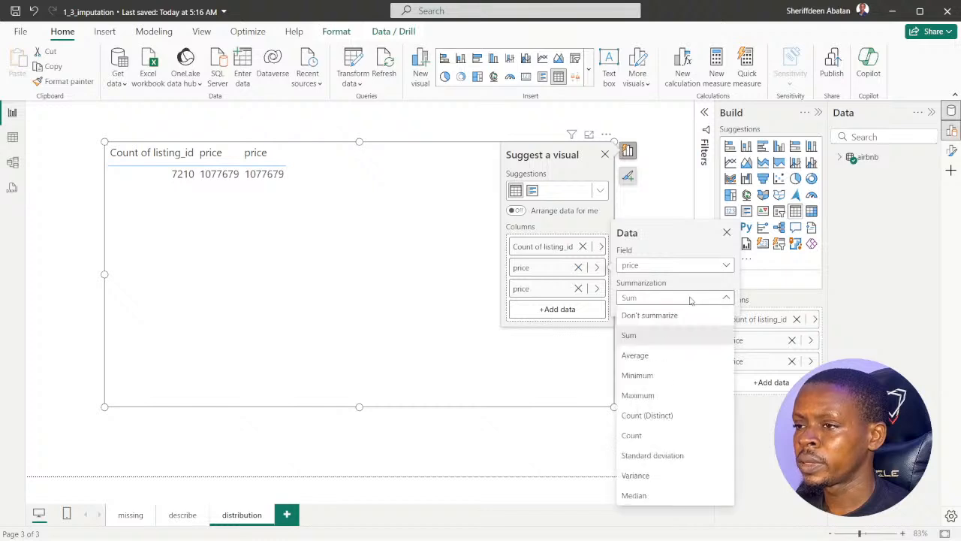
pyautogui.click(652, 354)
pyautogui.click(597, 289)
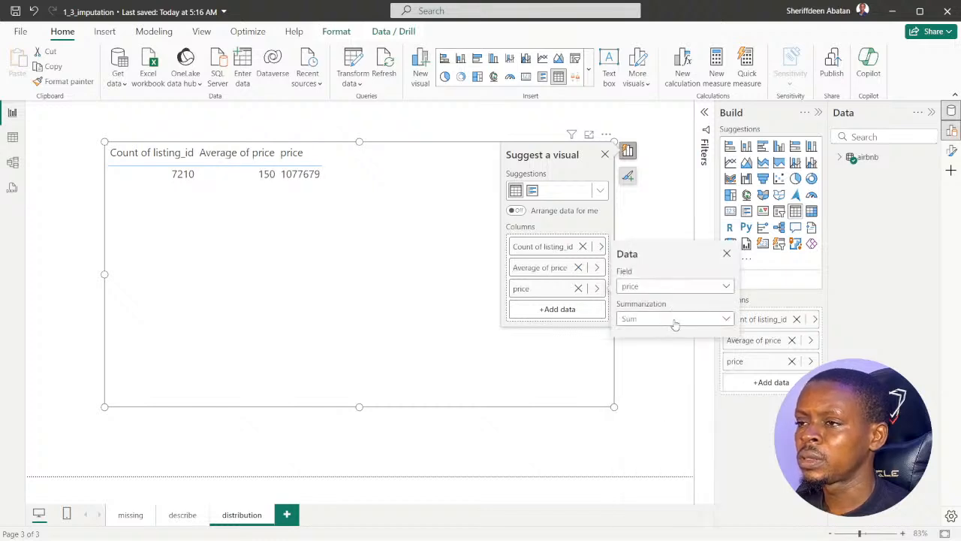
pyautogui.click(673, 321)
pyautogui.click(634, 516)
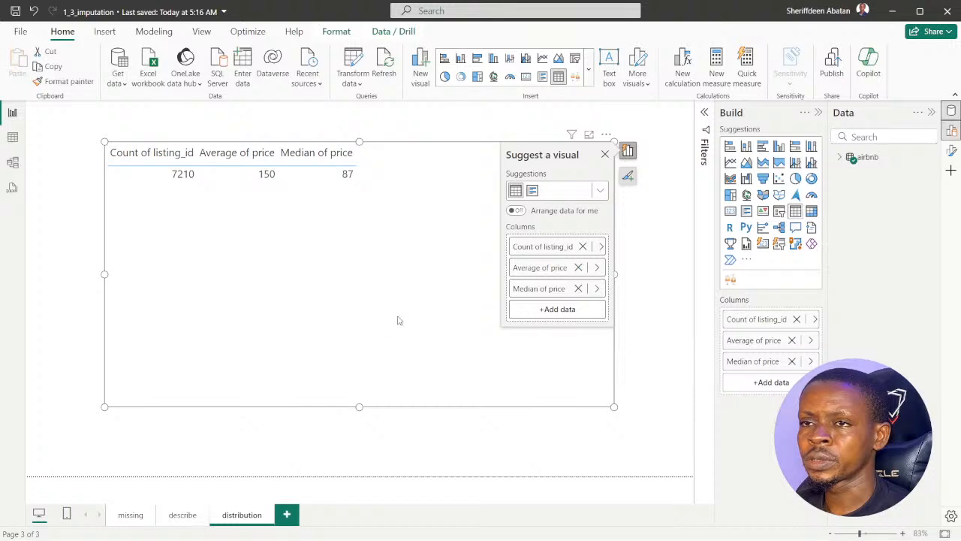
# Dismiss the visual suggestions and shrink the table visual's height to a short strip near the top of the distribution page.
pyautogui.click(605, 155)
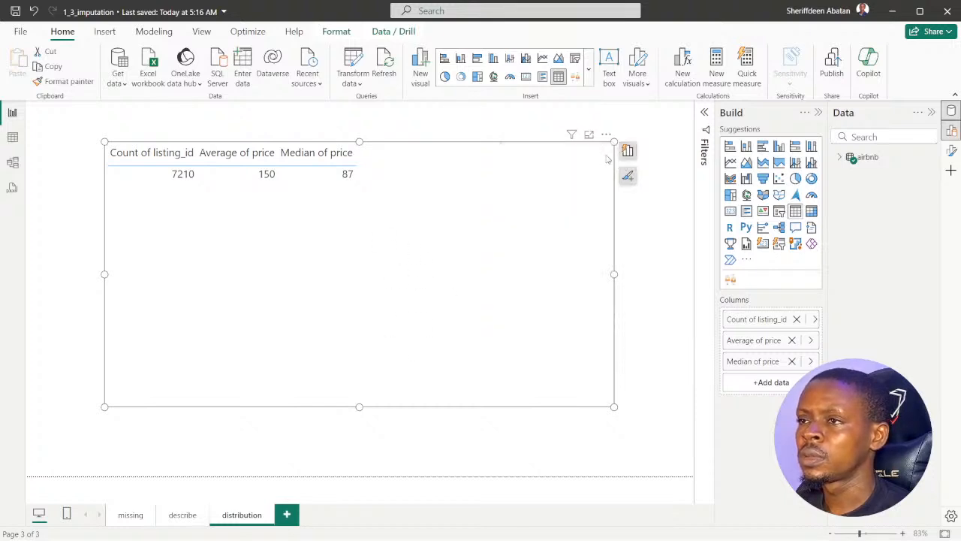
pyautogui.moveTo(365, 399); pyautogui.dragTo(409, 211)
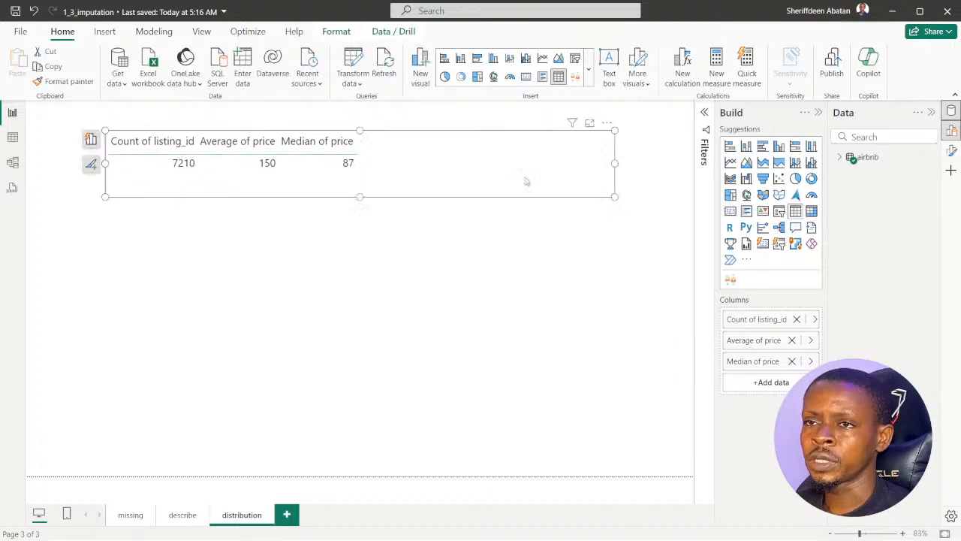
pyautogui.click(387, 248)
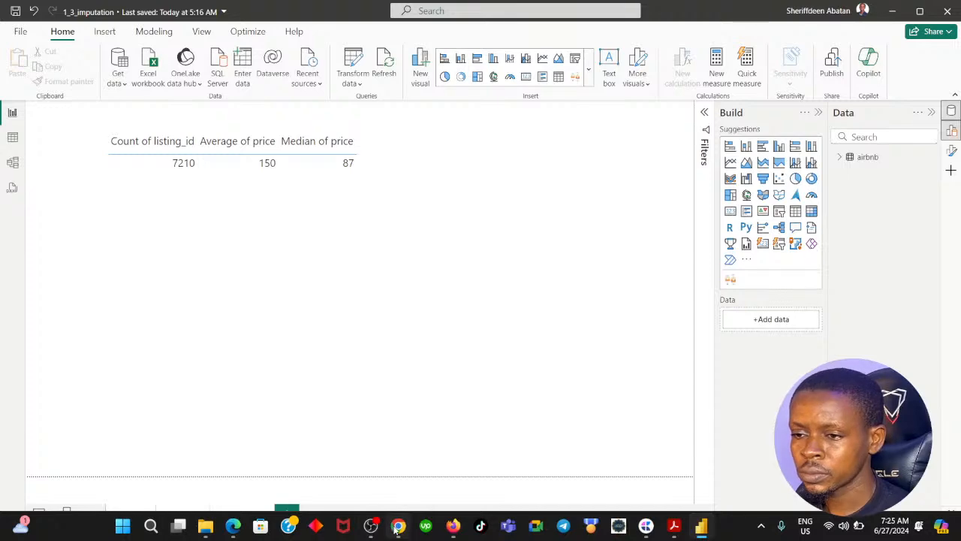
# Recheck the Sydney filter instruction in the Chrome course, and display the report filters beside the data fields in Power BI, hiding the build and format options.
pyautogui.click(398, 525)
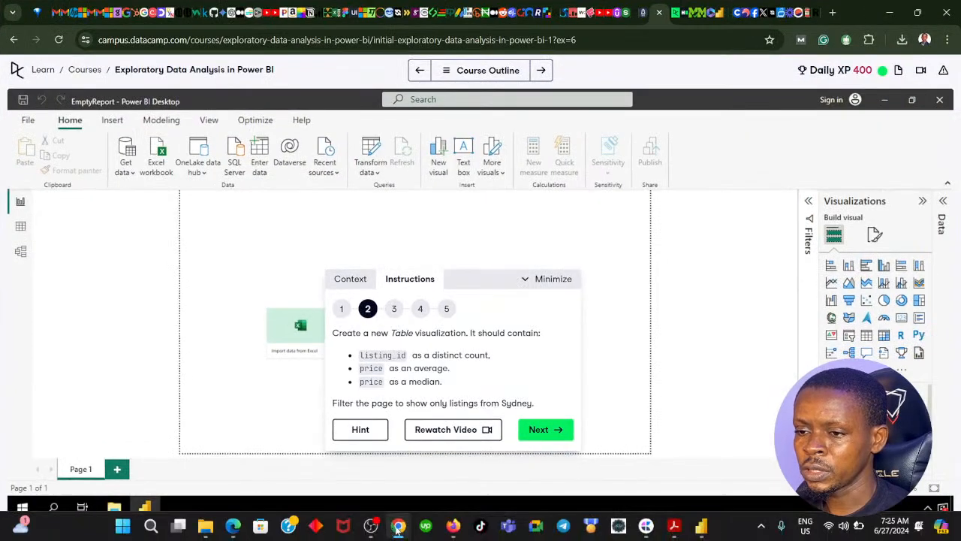
pyautogui.click(398, 526)
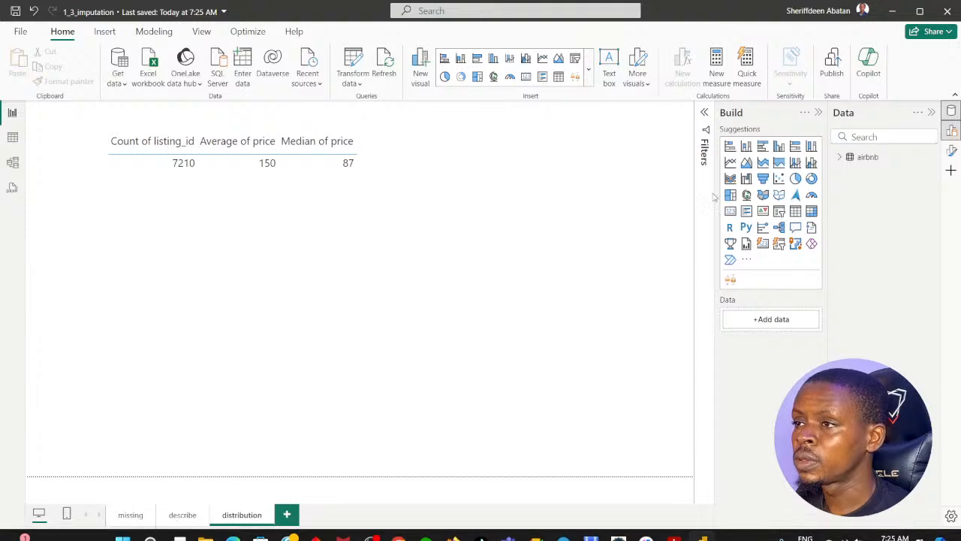
pyautogui.click(952, 151)
pyautogui.click(953, 131)
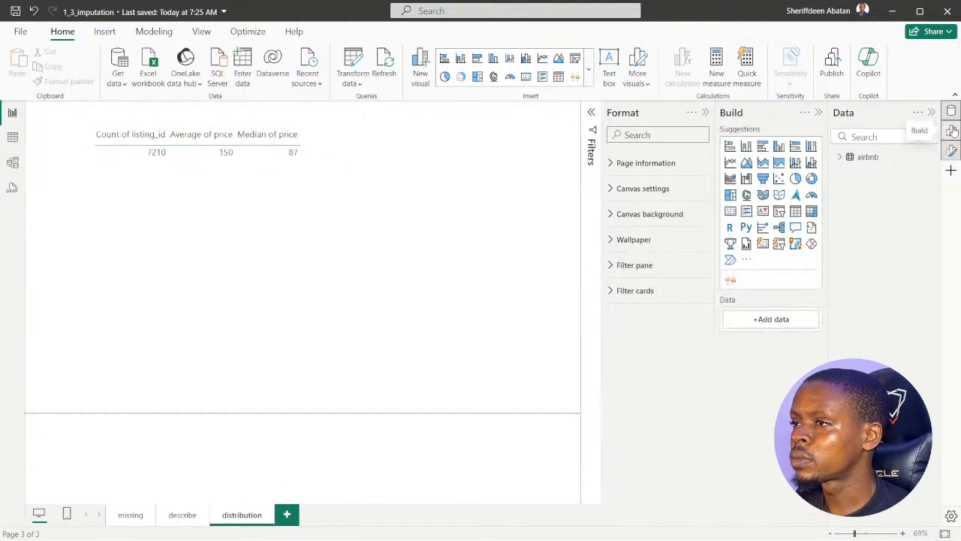
pyautogui.click(952, 130)
pyautogui.click(952, 111)
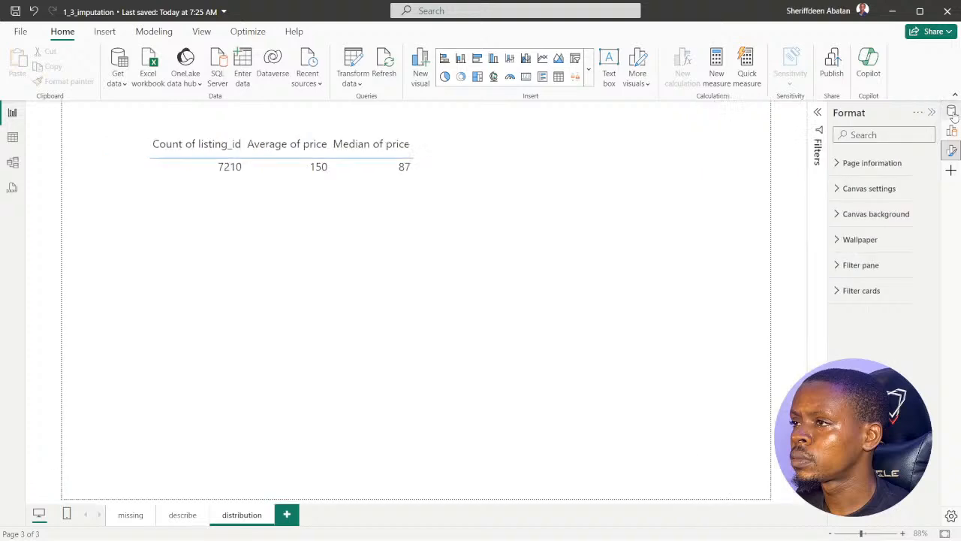
pyautogui.click(951, 111)
pyautogui.click(952, 150)
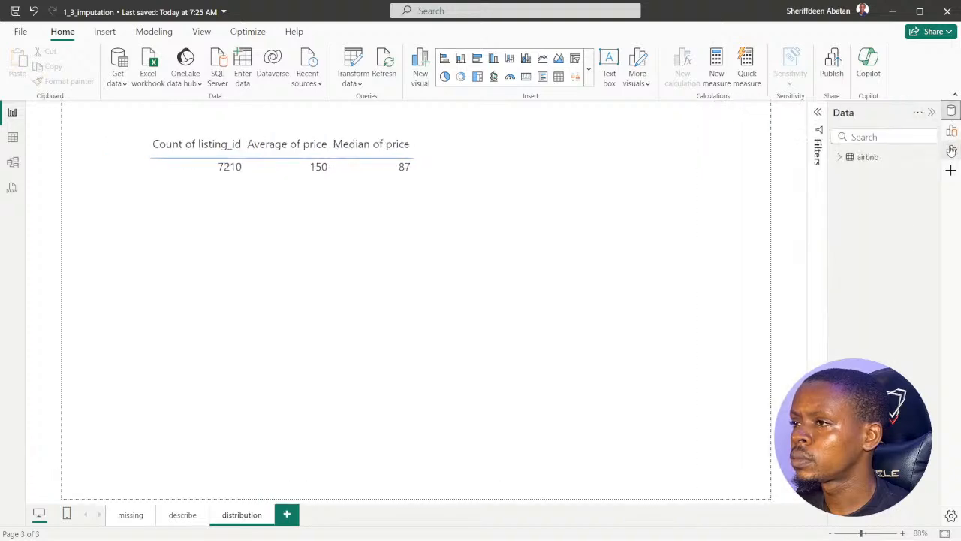
pyautogui.click(952, 150)
pyautogui.click(703, 113)
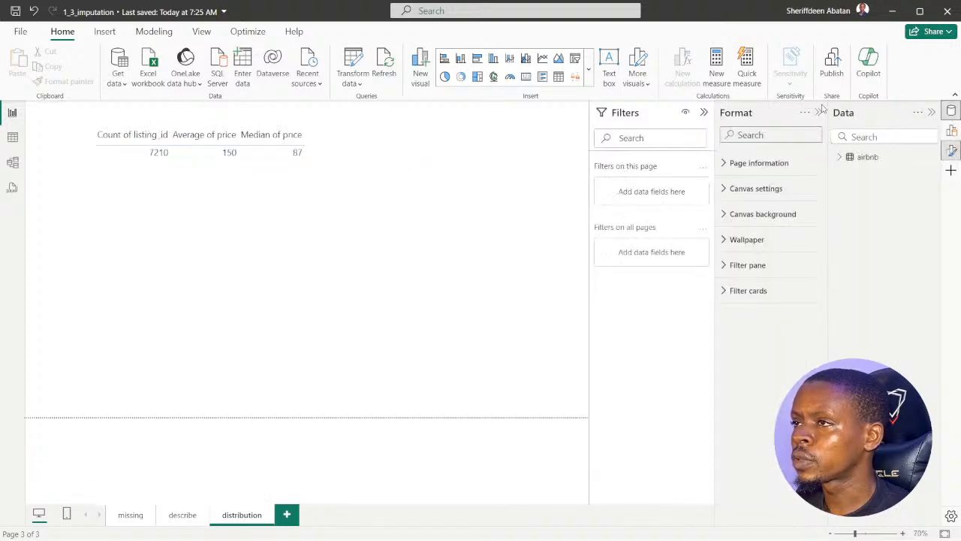
pyautogui.click(819, 113)
# Filter all report pages by the airbnb city field to Sydney, toggling the selection to compare the table, and collapse the filters.
pyautogui.click(837, 157)
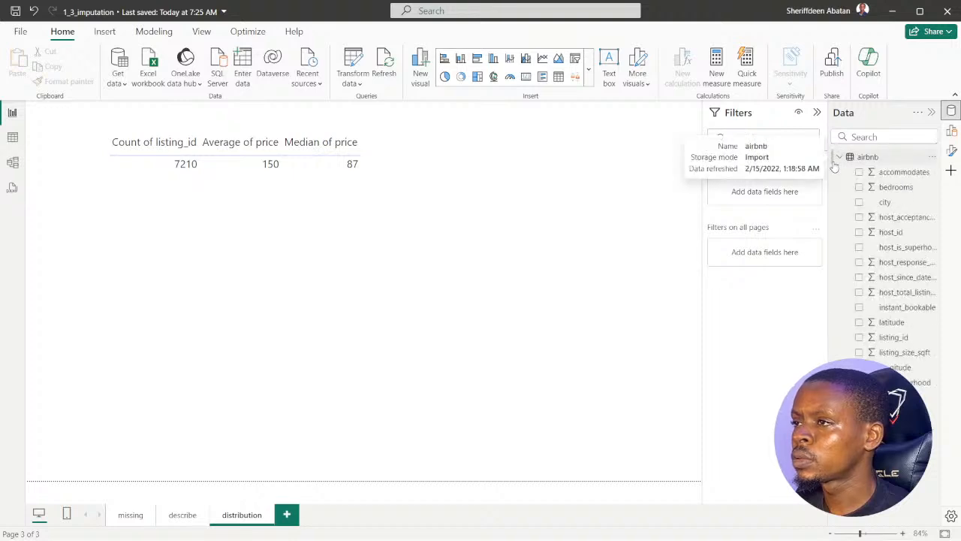
pyautogui.moveTo(888, 205); pyautogui.dragTo(773, 259)
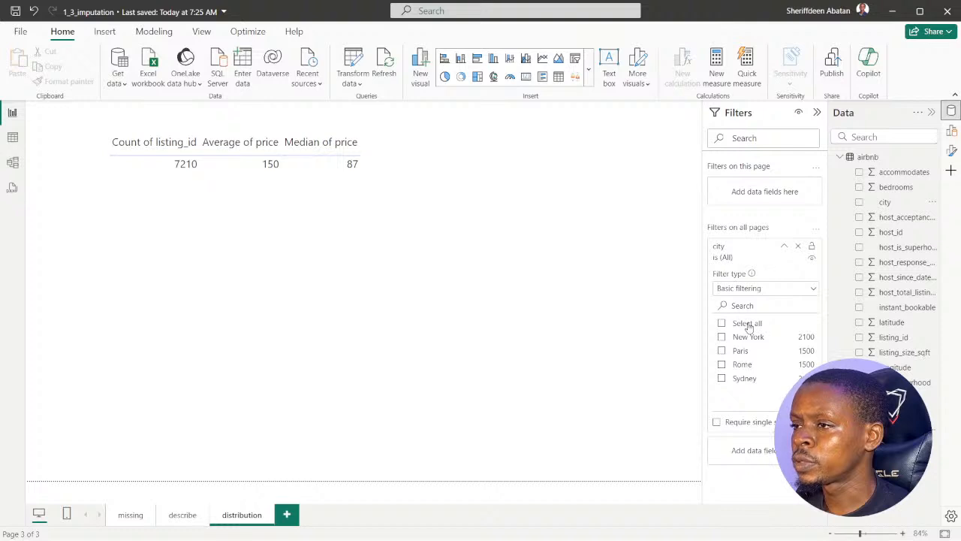
pyautogui.click(722, 378)
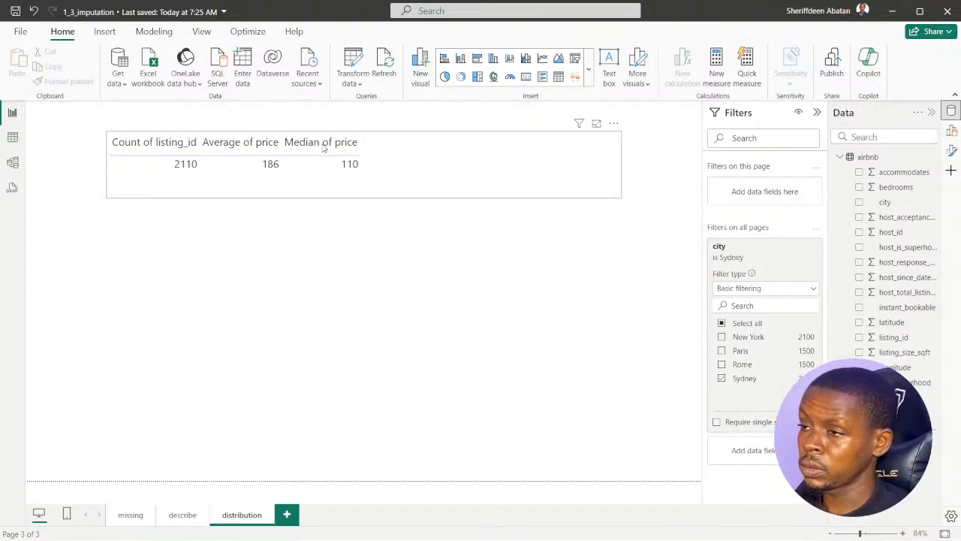
pyautogui.click(721, 379)
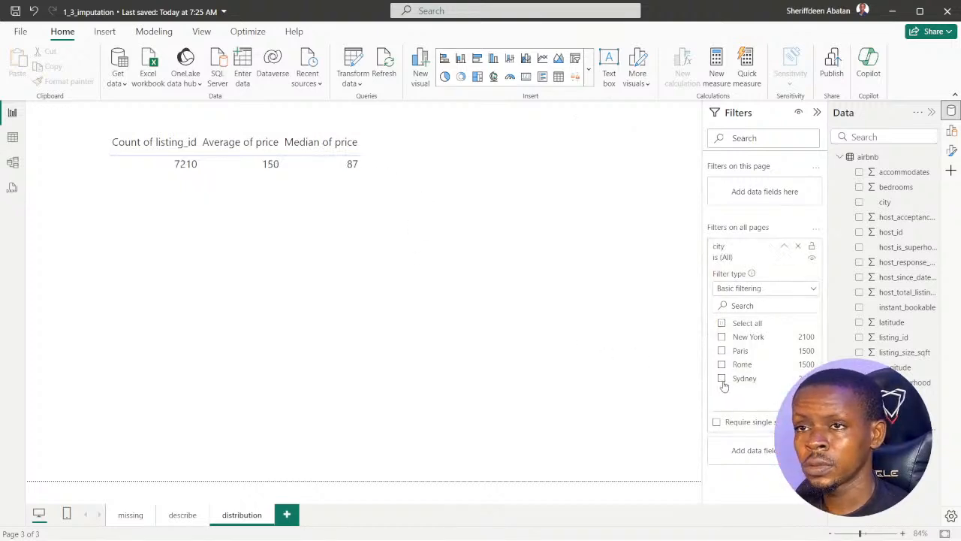
pyautogui.click(722, 379)
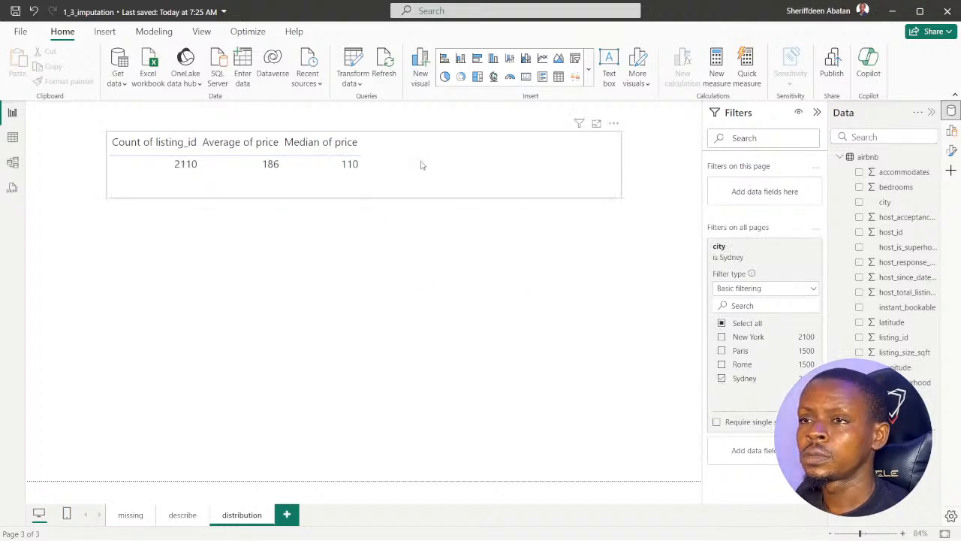
pyautogui.click(586, 180)
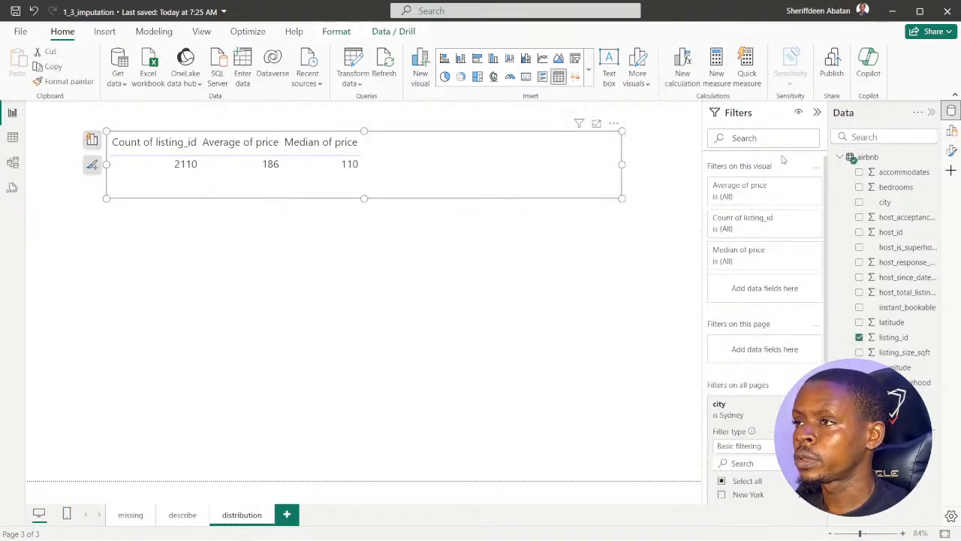
pyautogui.click(817, 114)
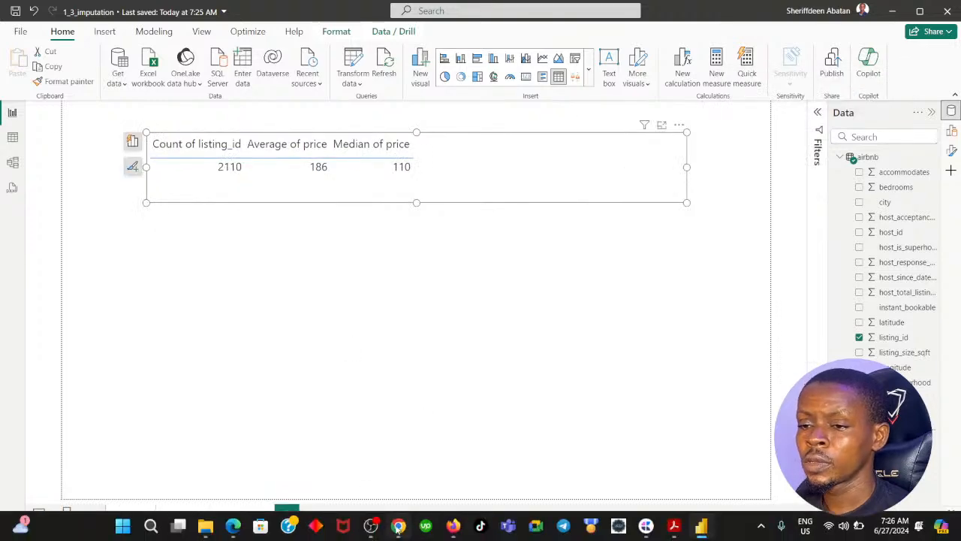
# Show the exercise's third instruction in Chrome to read the updated_price column requirements, and return to the distribution page in Power BI.
pyautogui.click(398, 526)
pyautogui.click(537, 430)
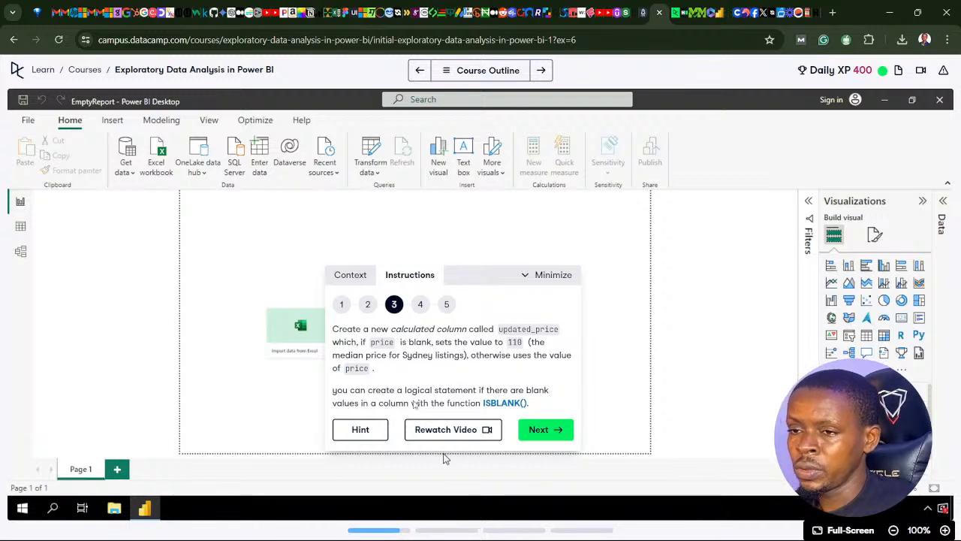
pyautogui.click(398, 528)
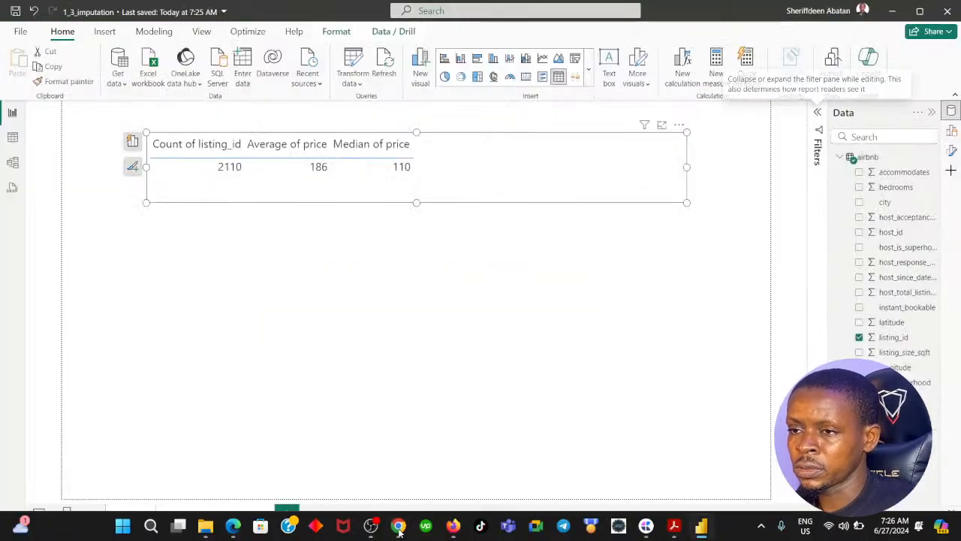
pyautogui.rightClick(860, 158)
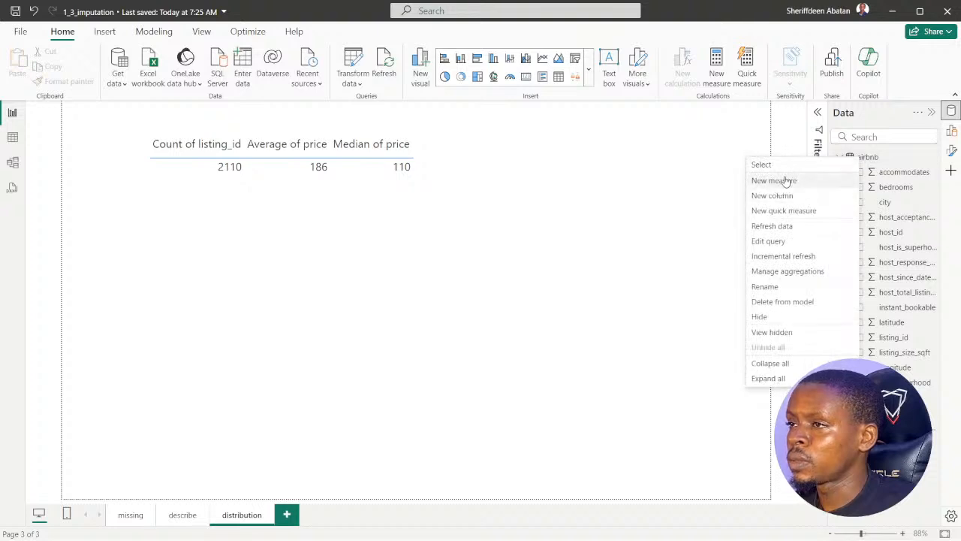
pyautogui.click(548, 234)
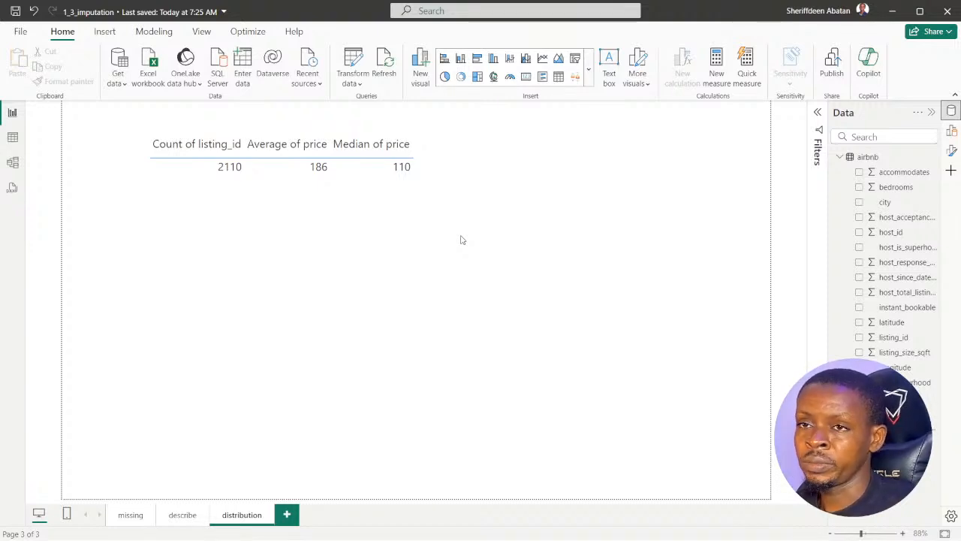
# Show the airbnb table's data and add a calculated column, beginning its definition with the name updated_price.
pyautogui.click(13, 138)
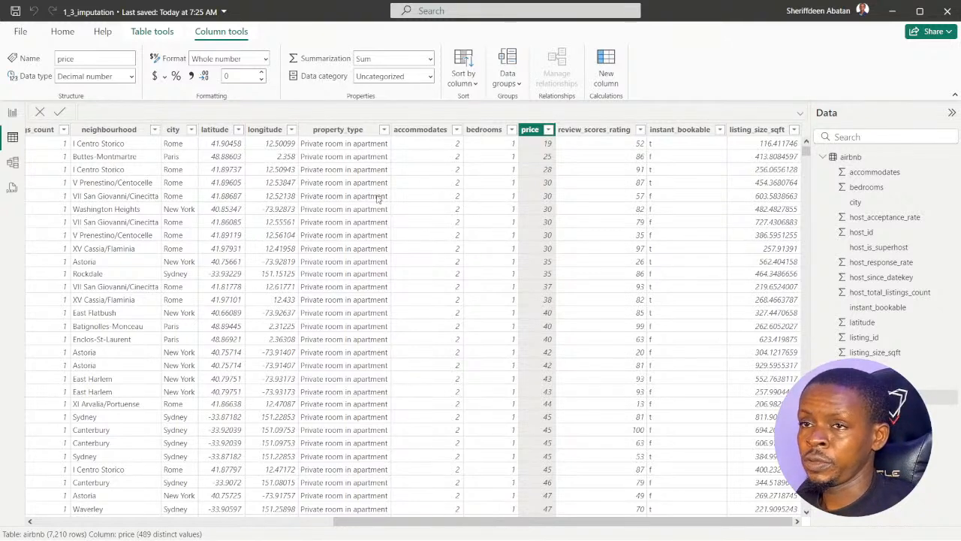
pyautogui.click(607, 66)
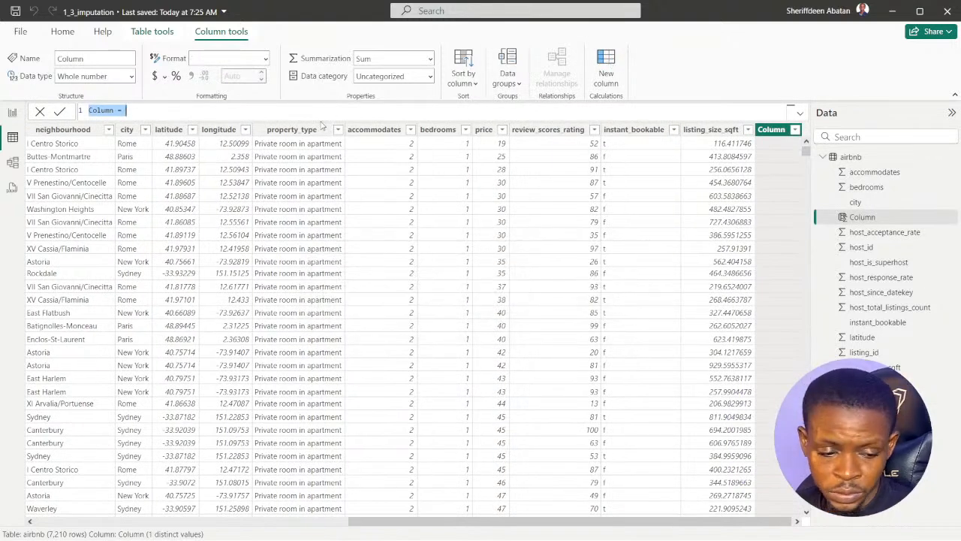
pyautogui.write('updated')
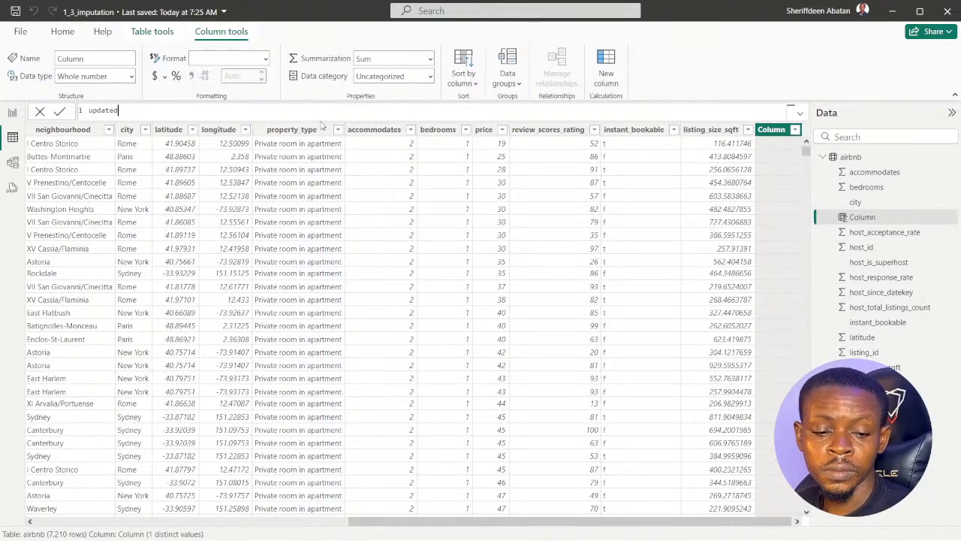
pyautogui.write('_')
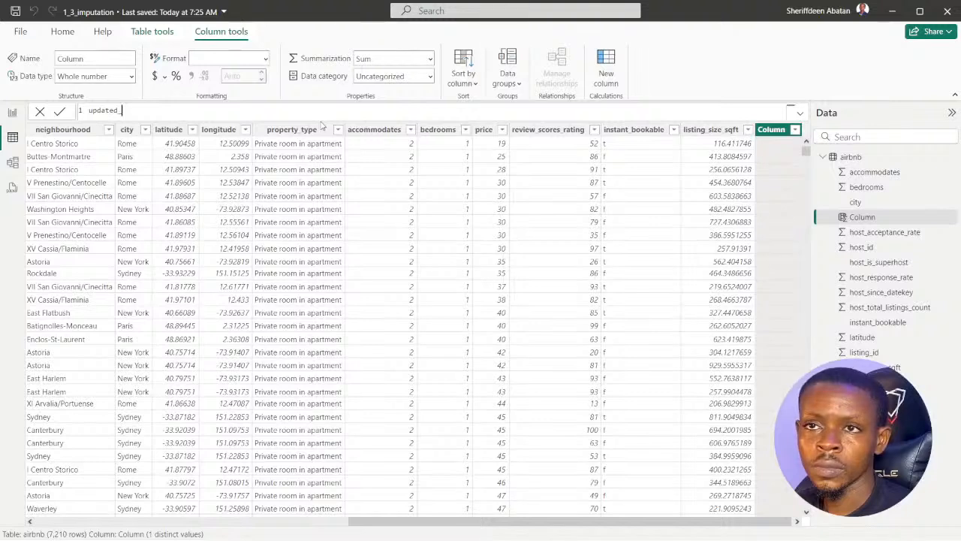
pyautogui.write('pr')
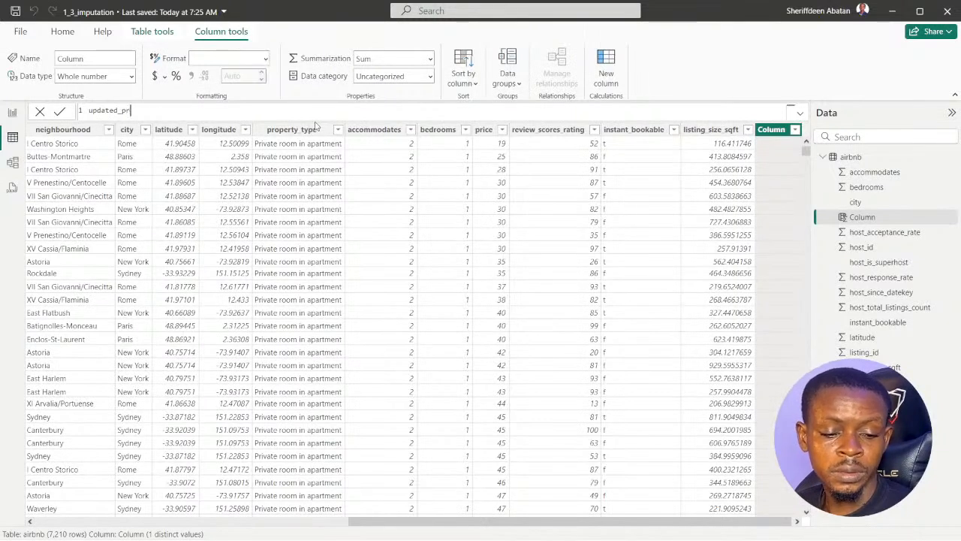
pyautogui.write('ice')
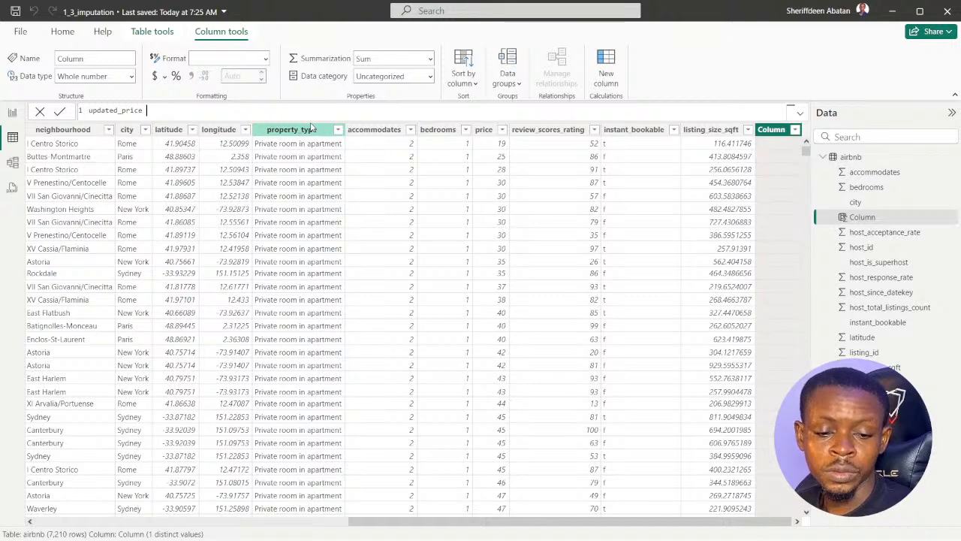
pyautogui.write(' =')
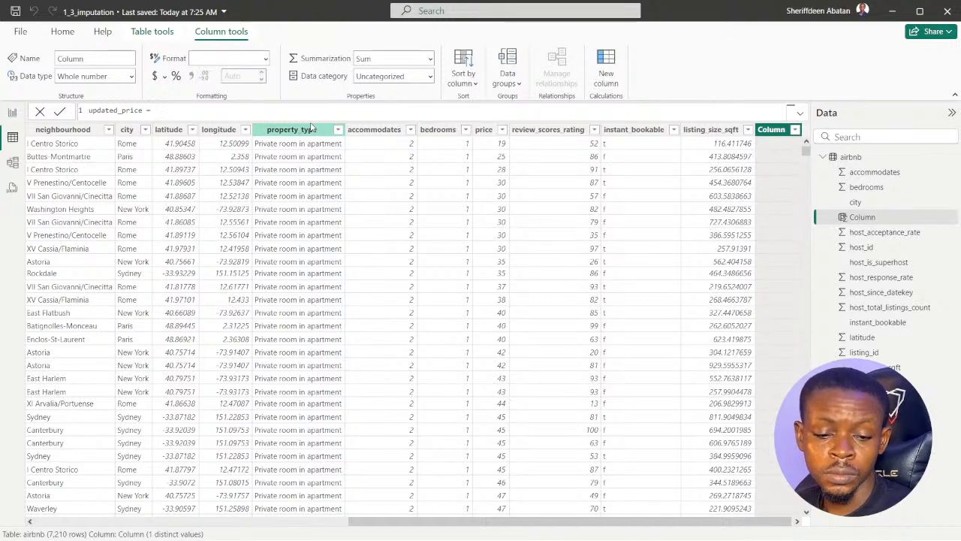
# Begin the updated_price formula on a new line with an IF function that uses ISBLANK as its logical test.
pyautogui.hotkey('shift', 'Return')
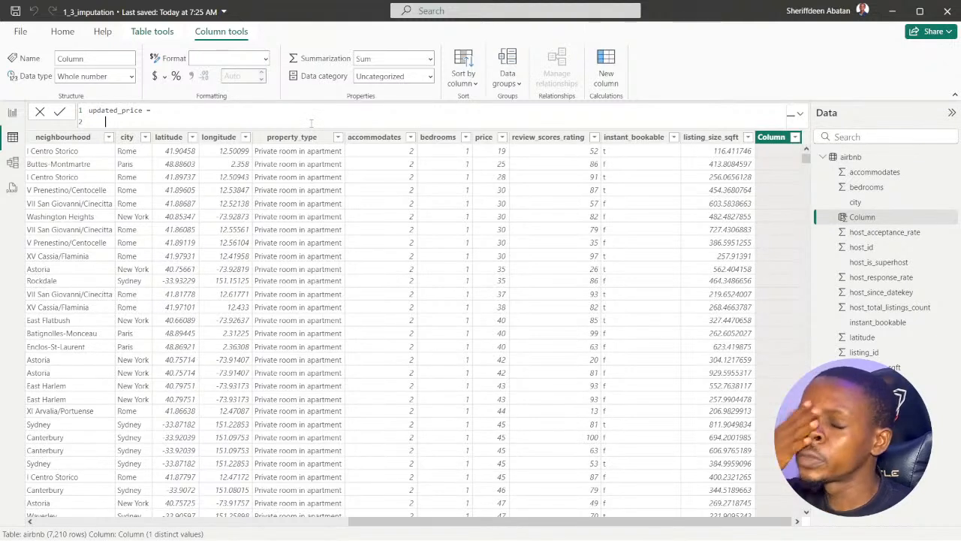
pyautogui.write('if')
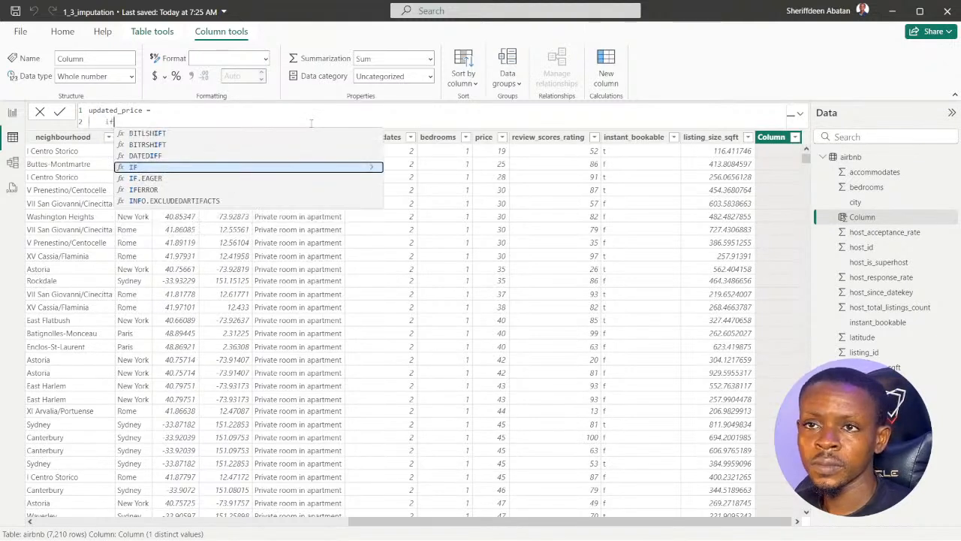
pyautogui.press('Tab')
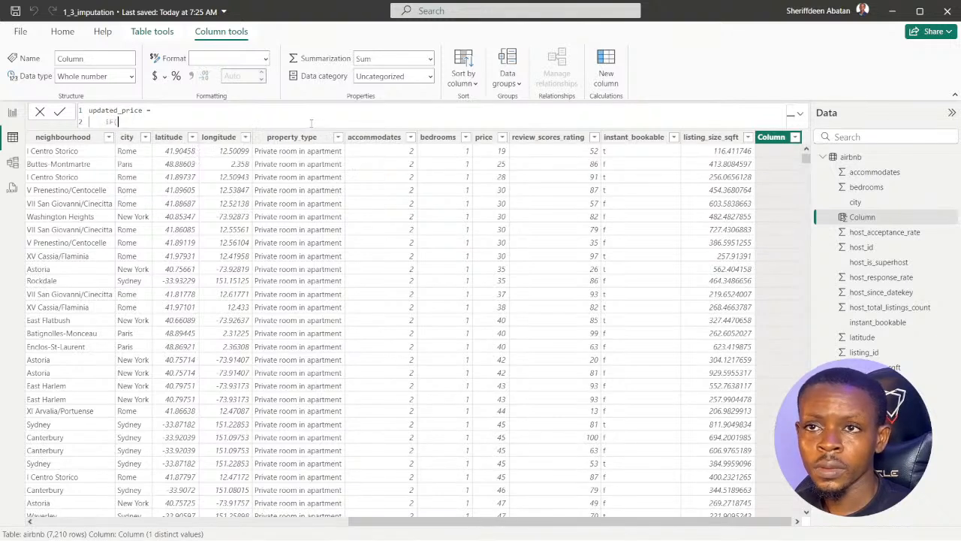
pyautogui.write('is')
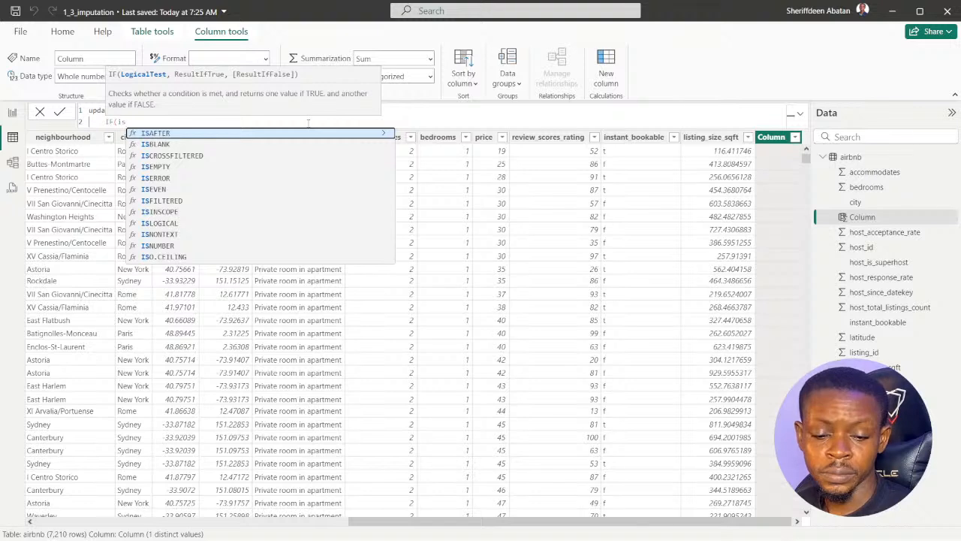
pyautogui.press('Down')
pyautogui.press('Tab')
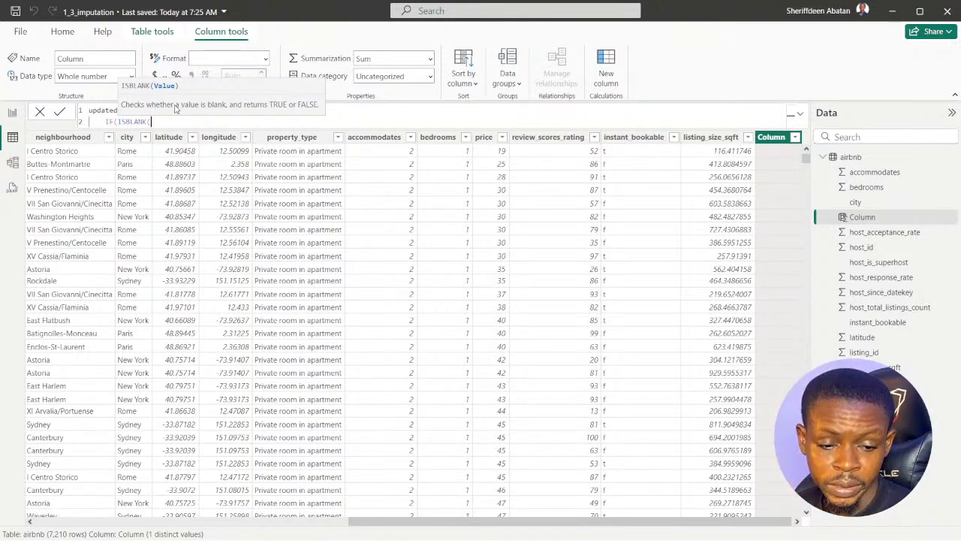
# Set airbnb[price] as the value tested by ISBLANK and close that function.
pyautogui.write('p')
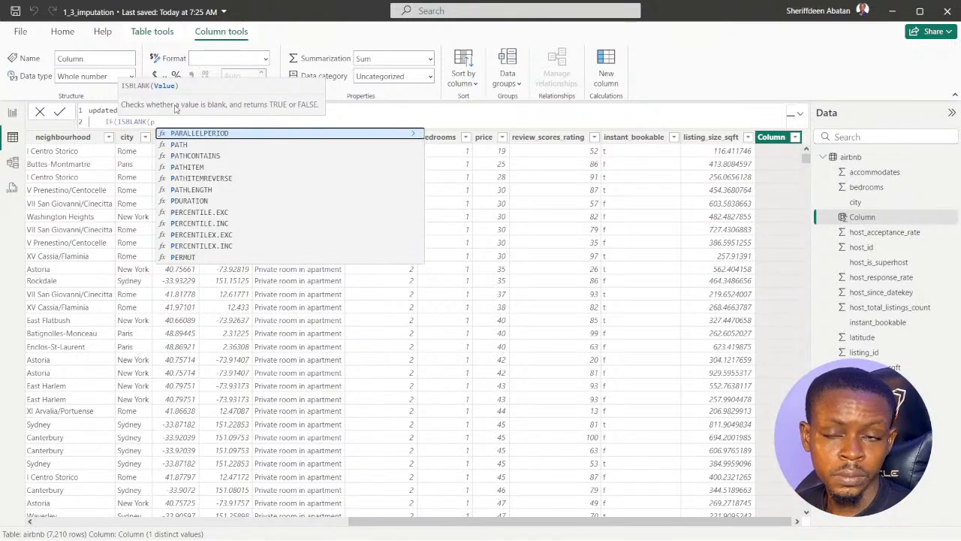
pyautogui.write('ri')
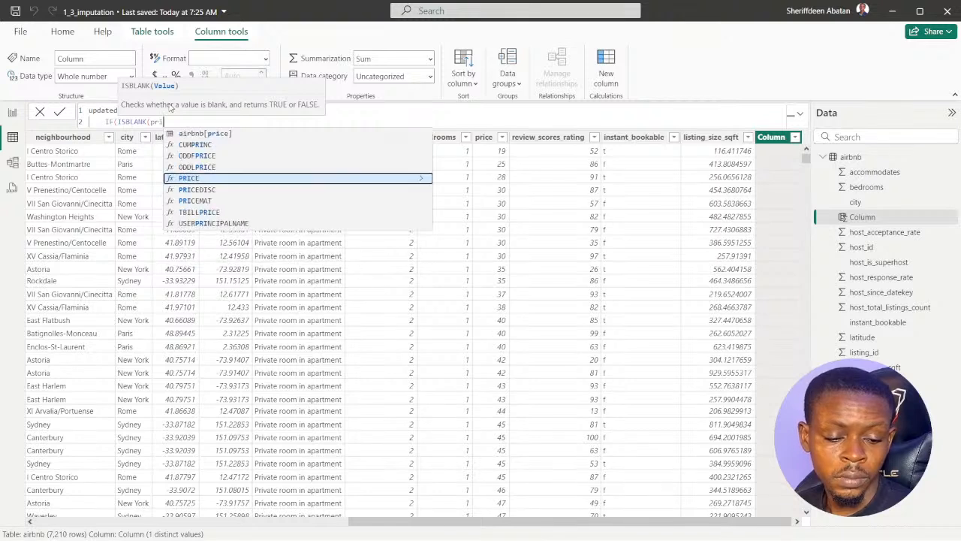
pyautogui.write('ce')
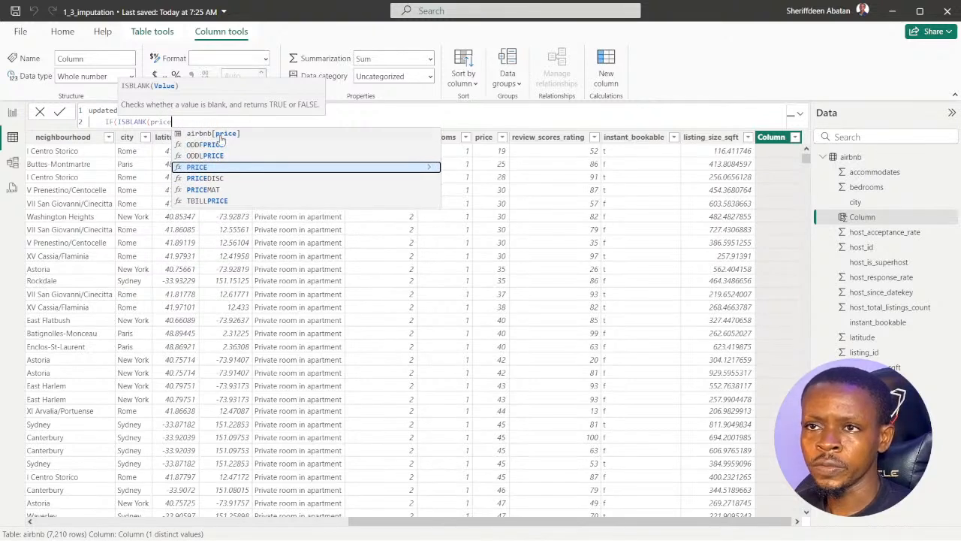
pyautogui.click(218, 134)
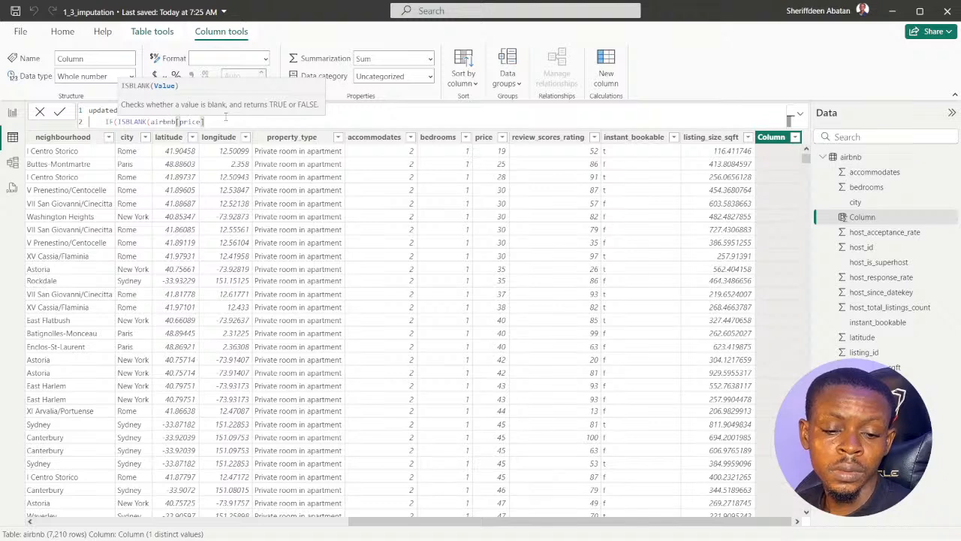
pyautogui.write(')')
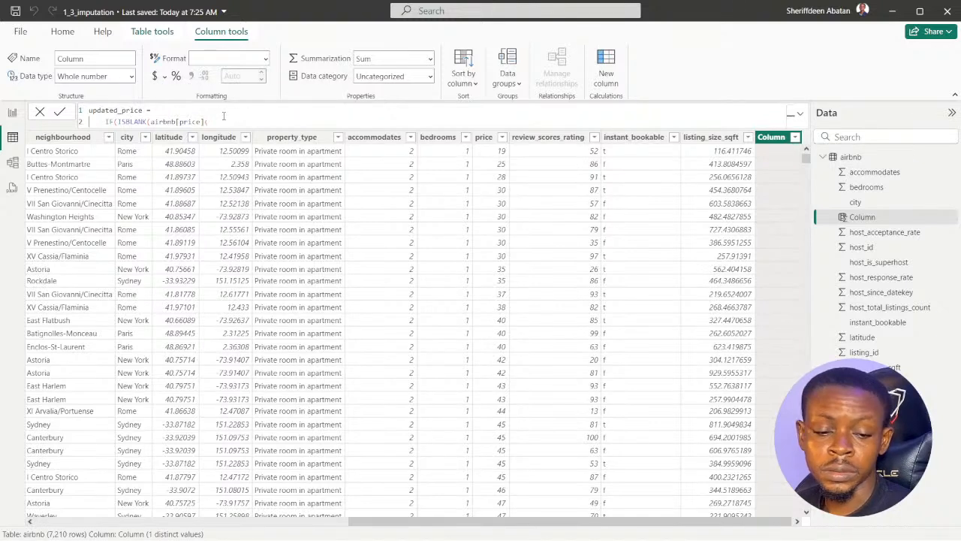
pyautogui.press('BackSpace')
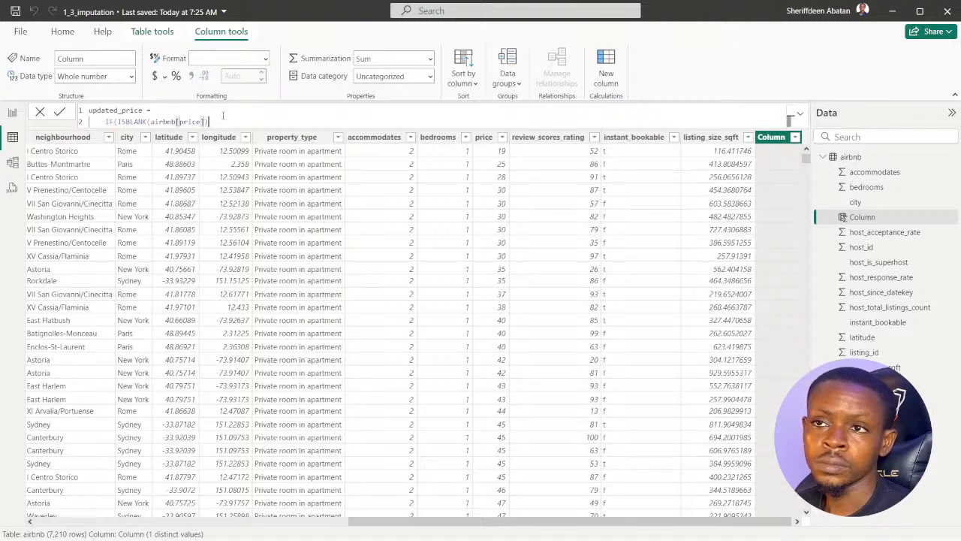
pyautogui.write(')')
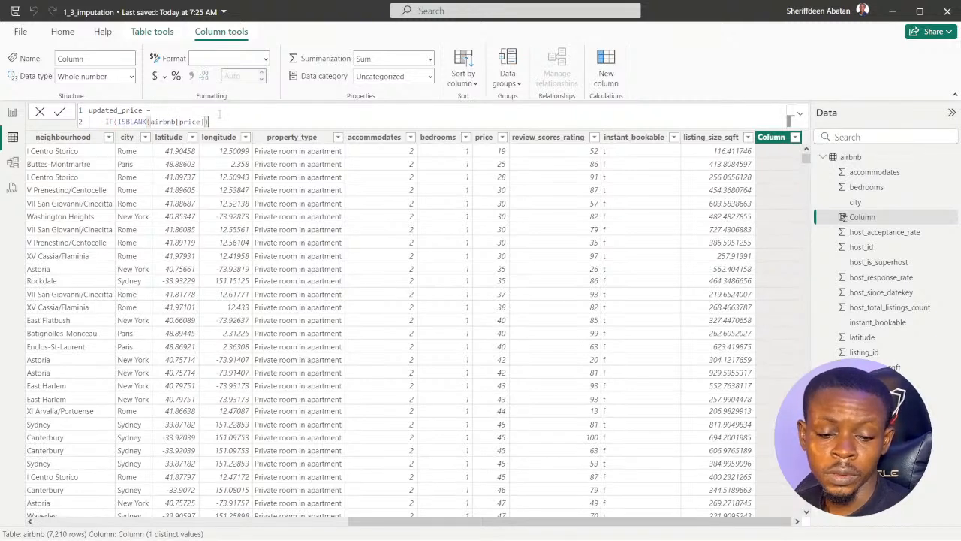
# Complete the IF formula to return 110 for blank prices and airbnb[price] otherwise, and commit the updated_price column.
pyautogui.write(',')
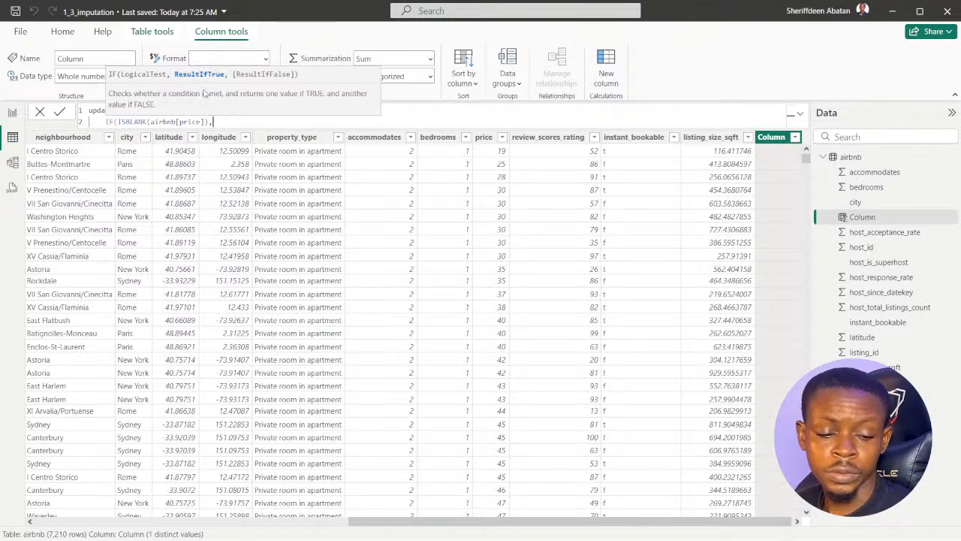
pyautogui.write('11')
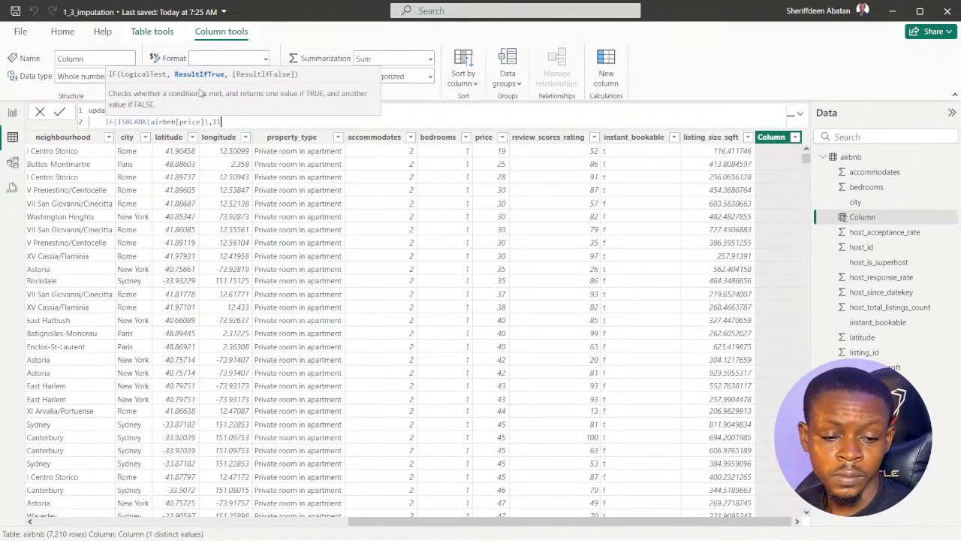
pyautogui.write('0')
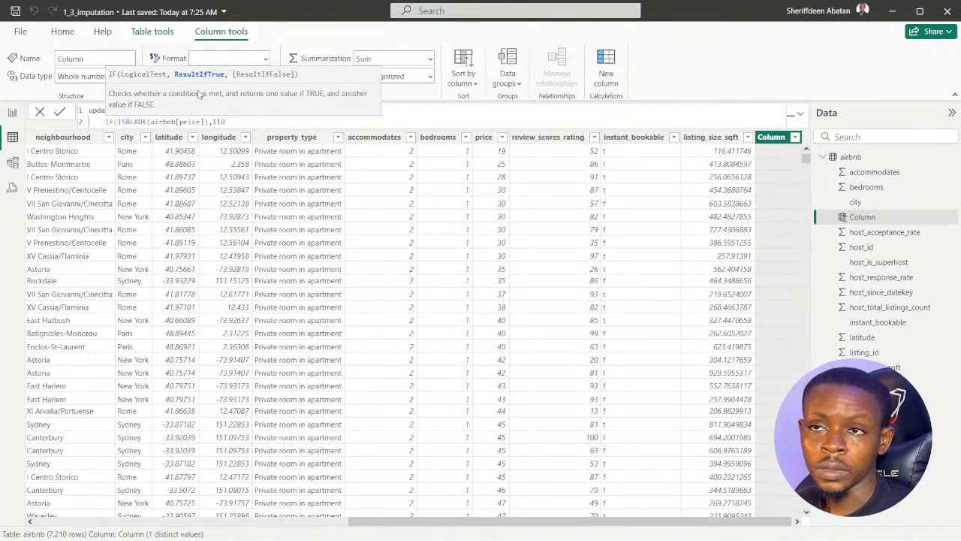
pyautogui.write(',')
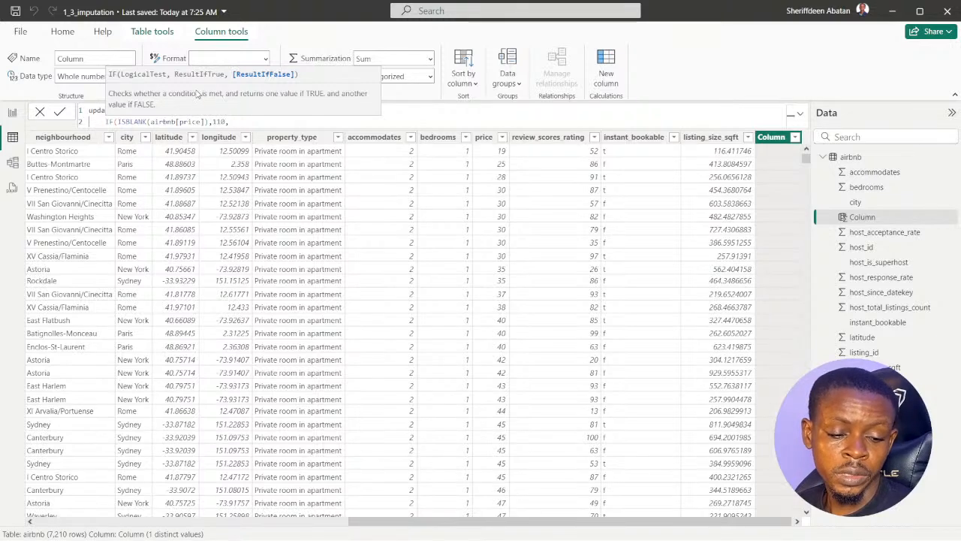
pyautogui.write('pri')
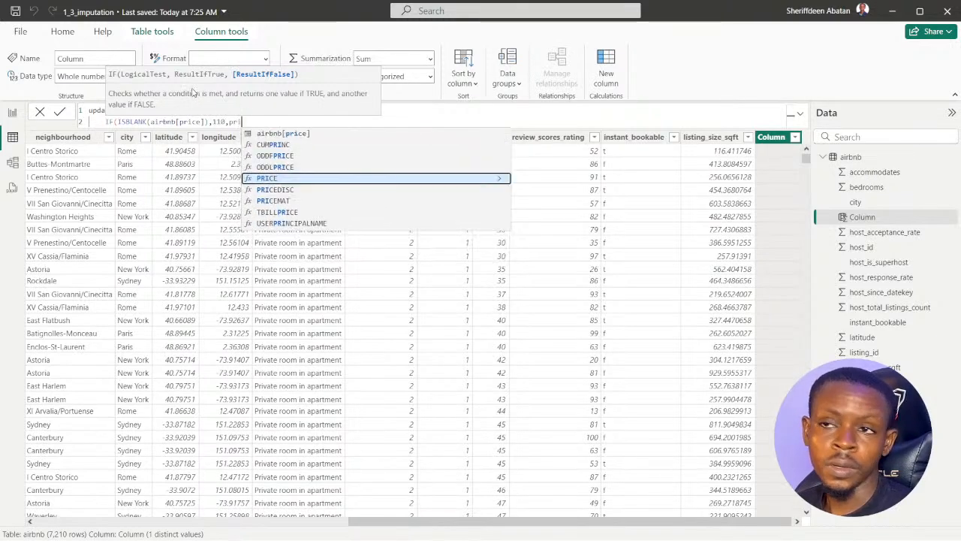
pyautogui.click(296, 135)
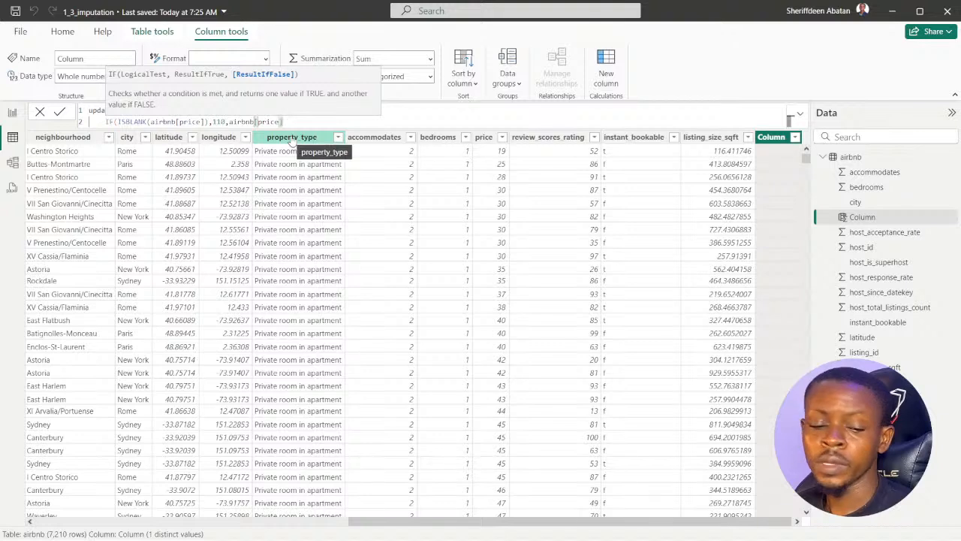
pyautogui.write(')')
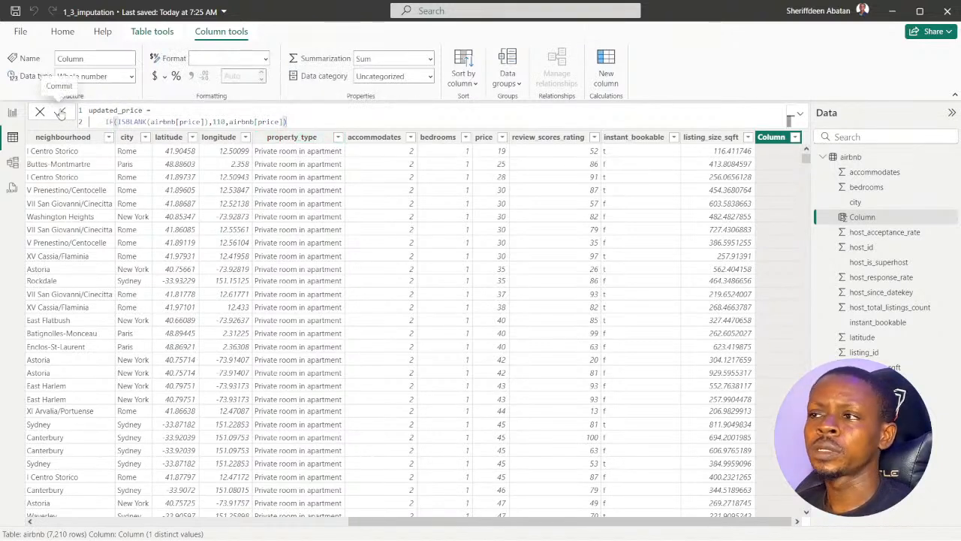
pyautogui.click(60, 111)
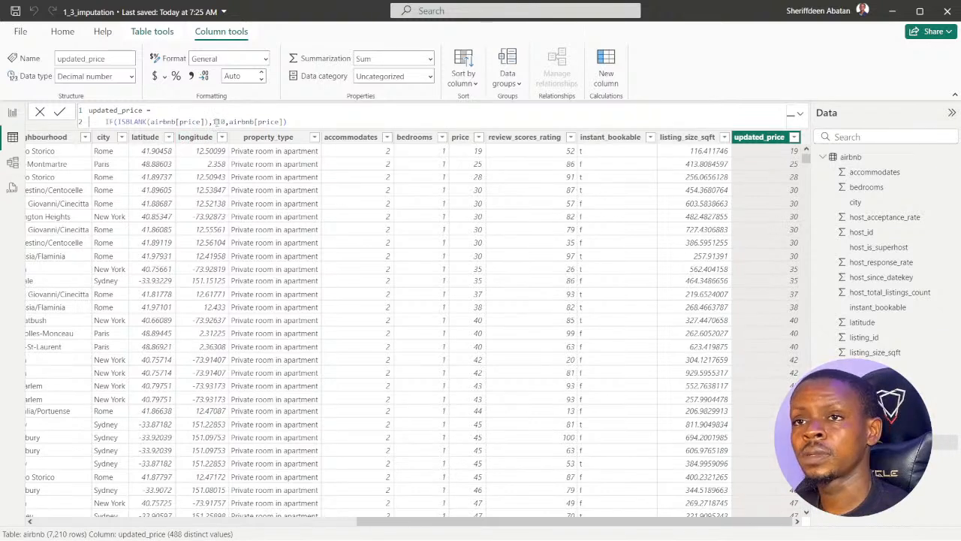
# Return to the distribution page, show the exercise's fourth instruction in Chrome to read the table requirements, and switch back to Power BI.
pyautogui.click(12, 112)
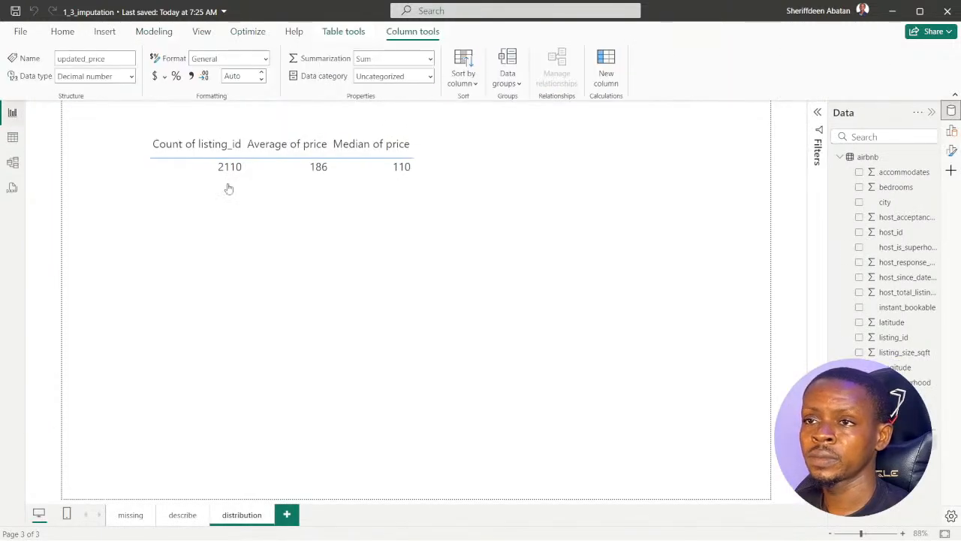
pyautogui.click(12, 137)
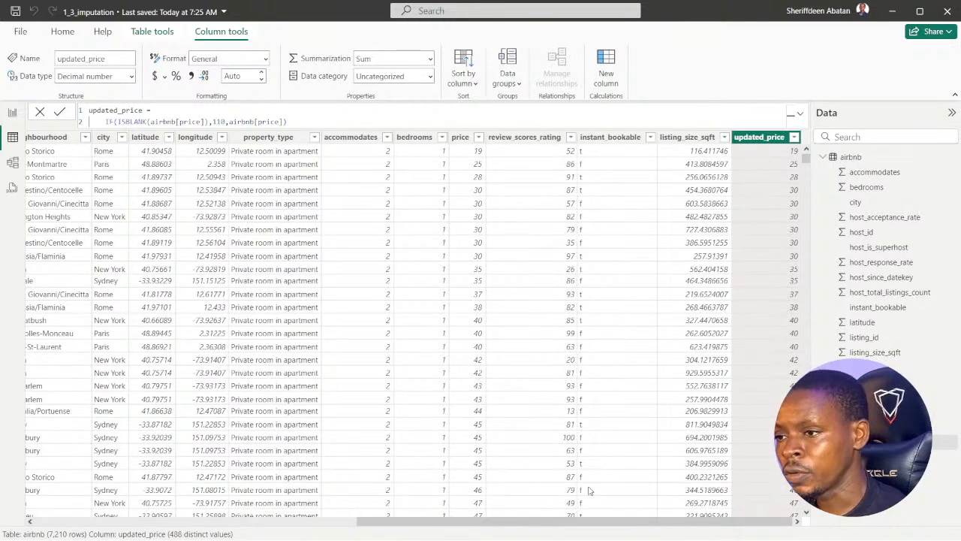
pyautogui.click(12, 112)
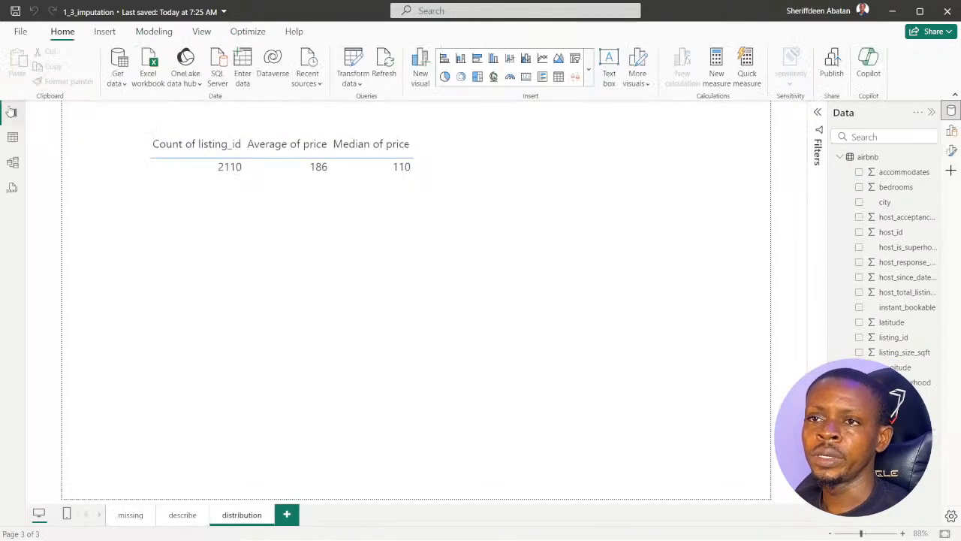
pyautogui.click(398, 534)
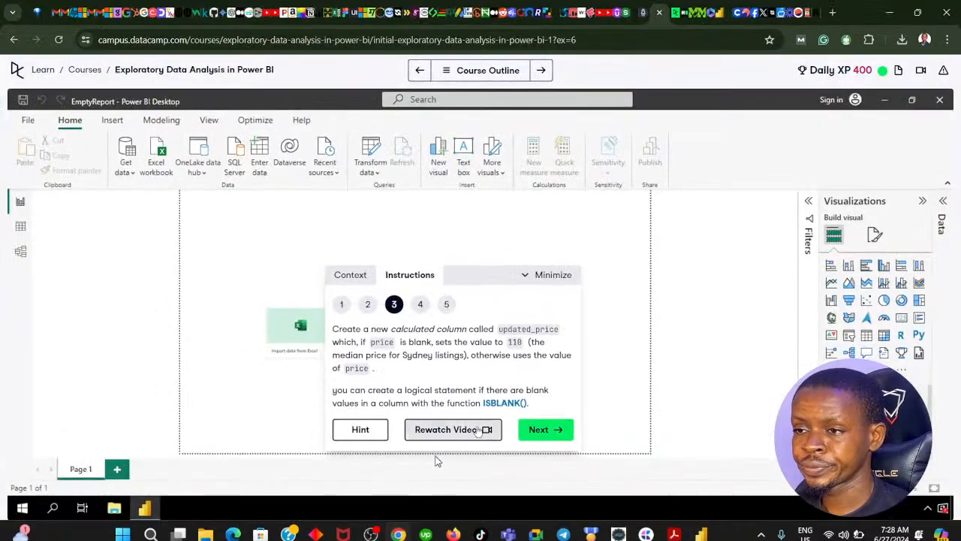
pyautogui.click(556, 436)
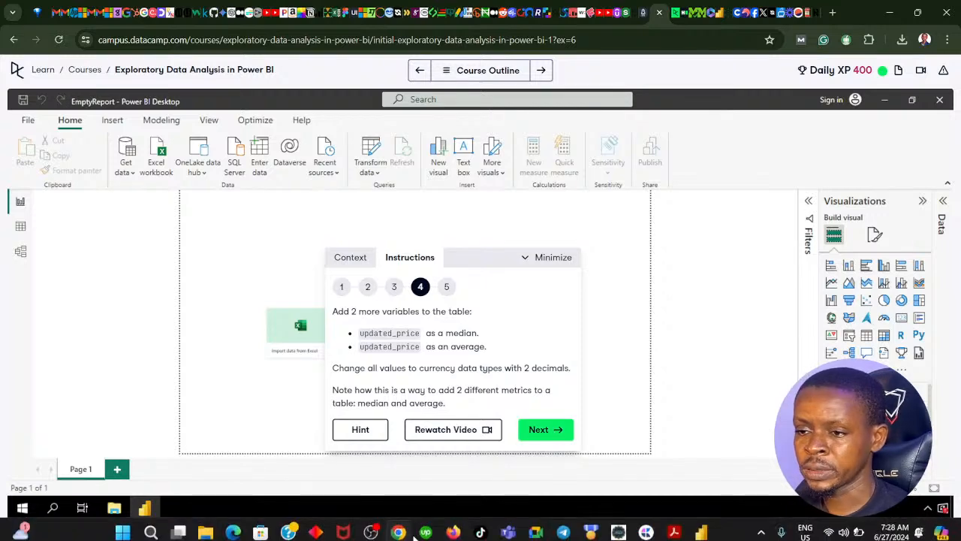
pyautogui.click(398, 526)
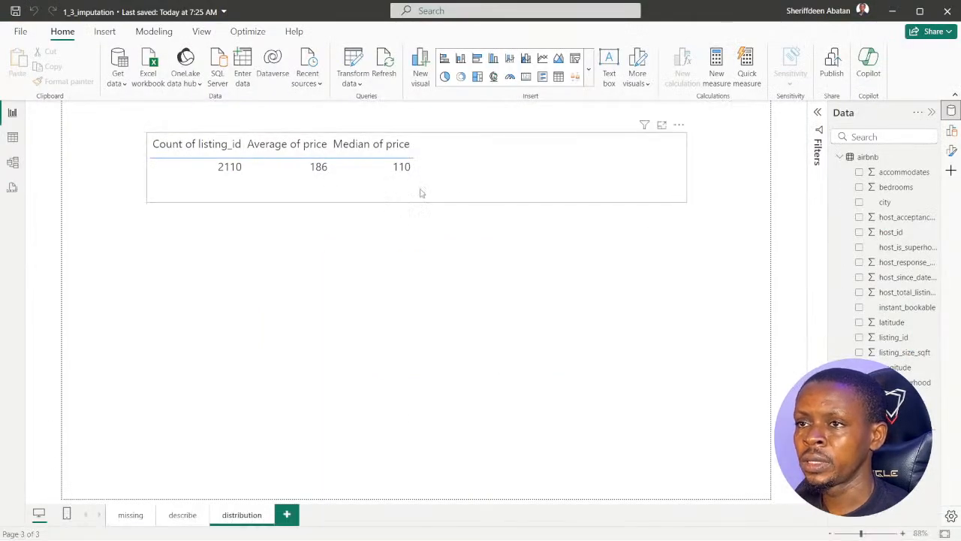
# Add the updated_price field twice to the distribution page's table, after the Median of price column.
pyautogui.click(443, 190)
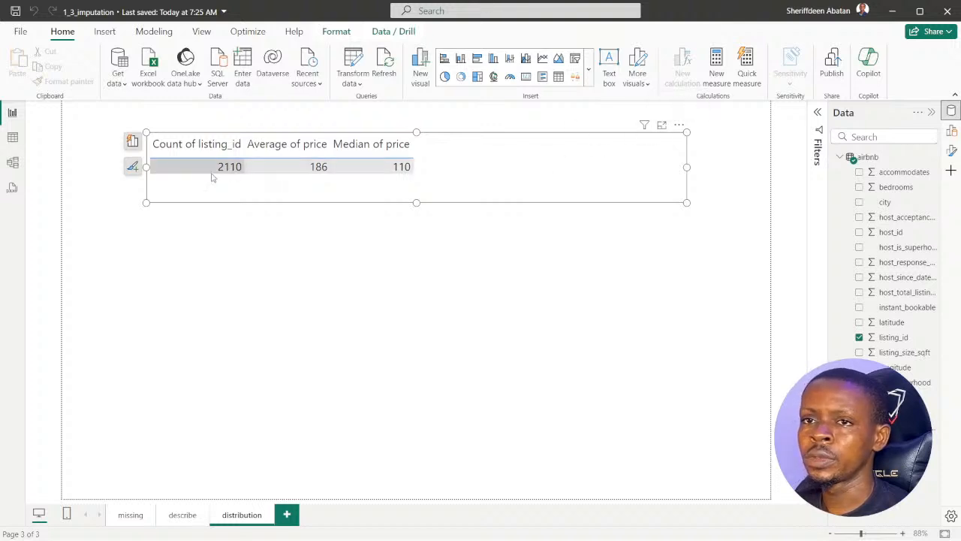
pyautogui.click(132, 143)
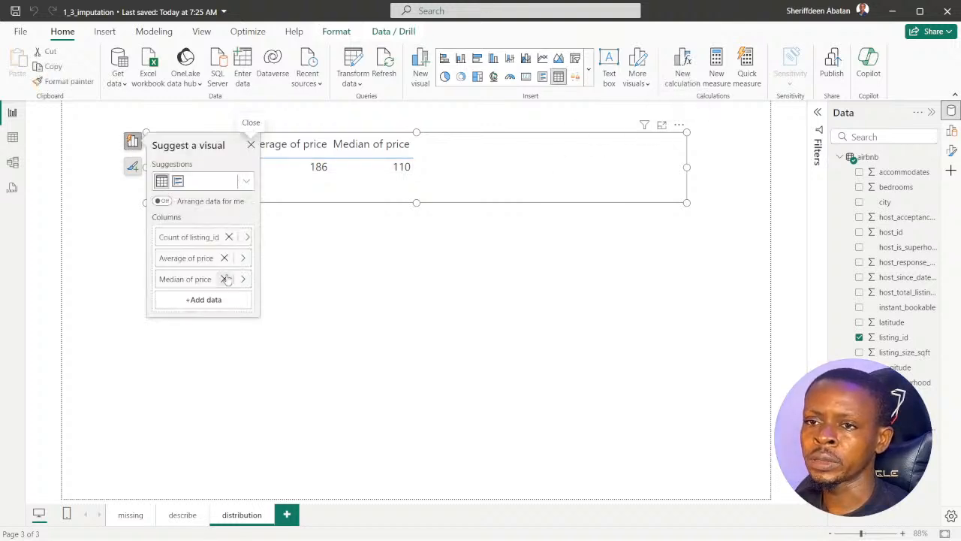
pyautogui.click(194, 300)
pyautogui.scroll(-5, 308, 308)
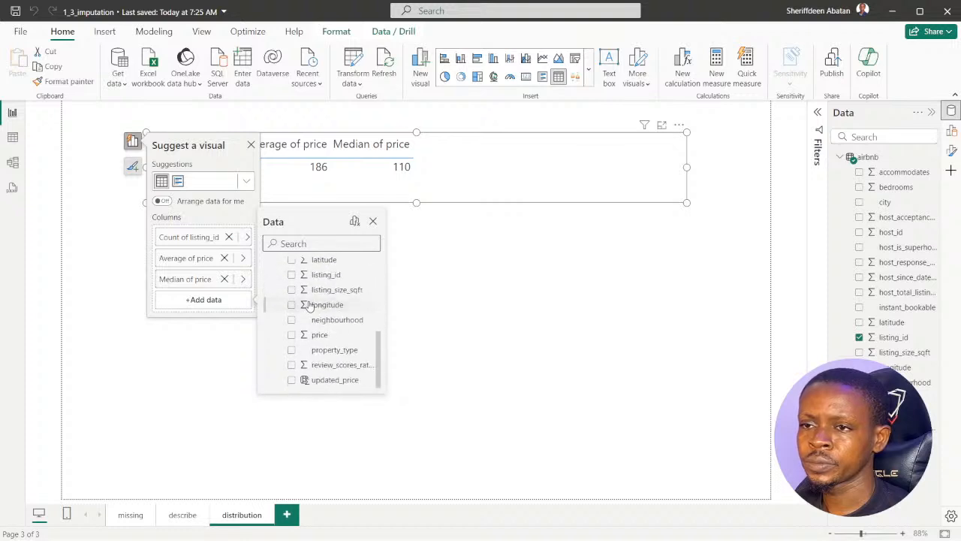
pyautogui.click(291, 380)
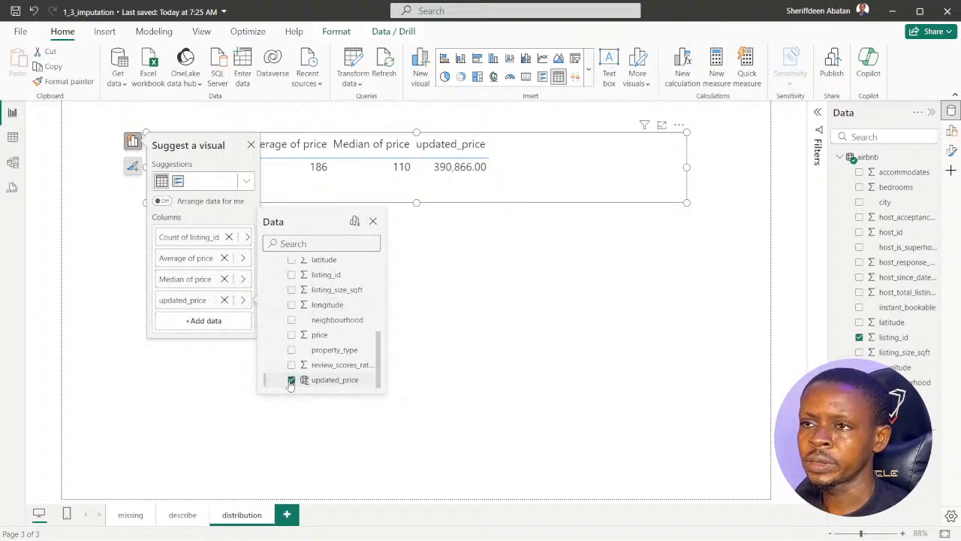
pyautogui.click(189, 322)
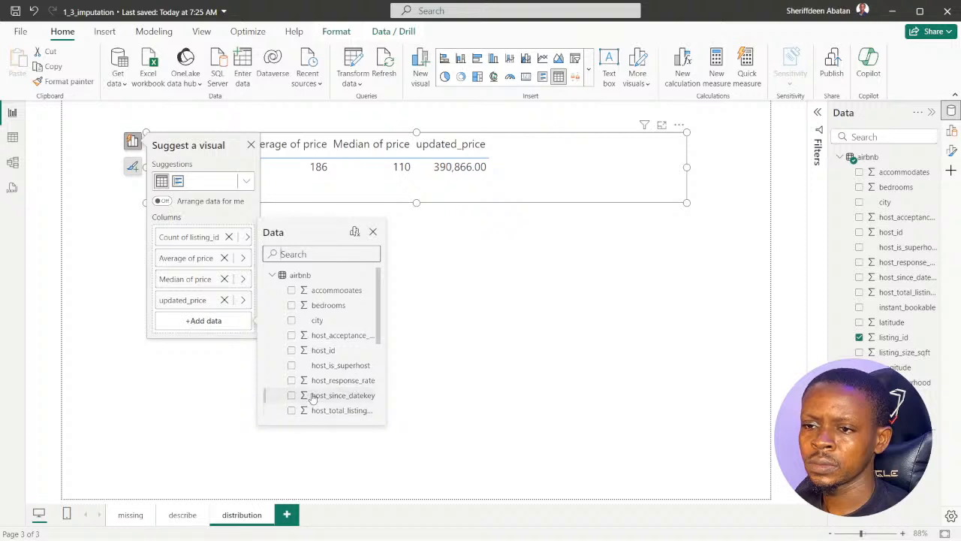
pyautogui.scroll(-5, 289, 390)
pyautogui.click(291, 411)
pyautogui.click(449, 345)
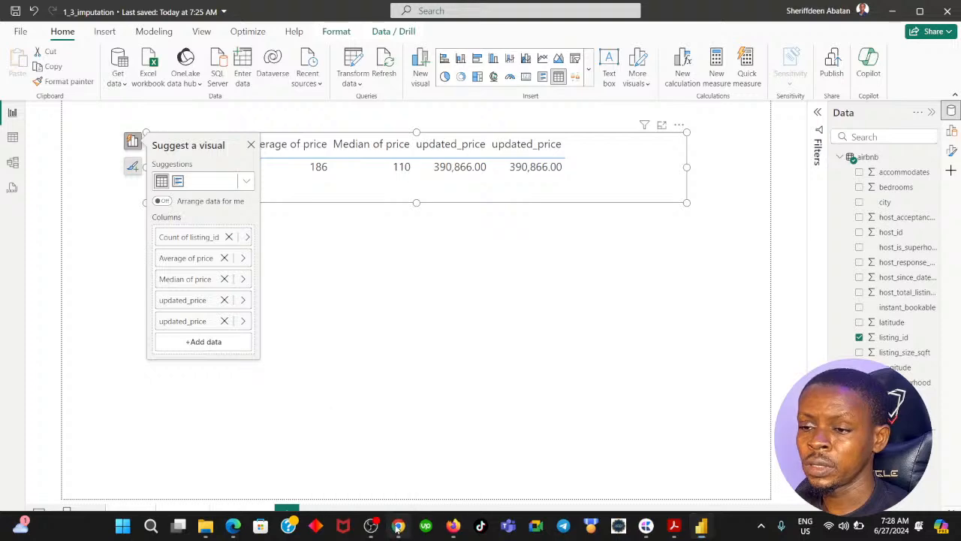
# Recheck the fourth instruction in Chrome, return to Power BI, and summarize the table's first updated_price column as Median.
pyautogui.click(398, 525)
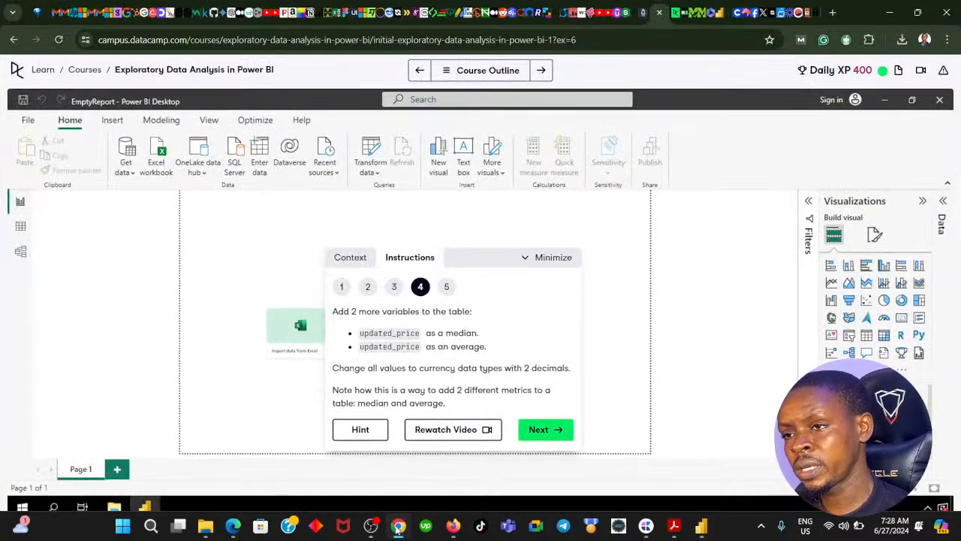
pyautogui.click(398, 526)
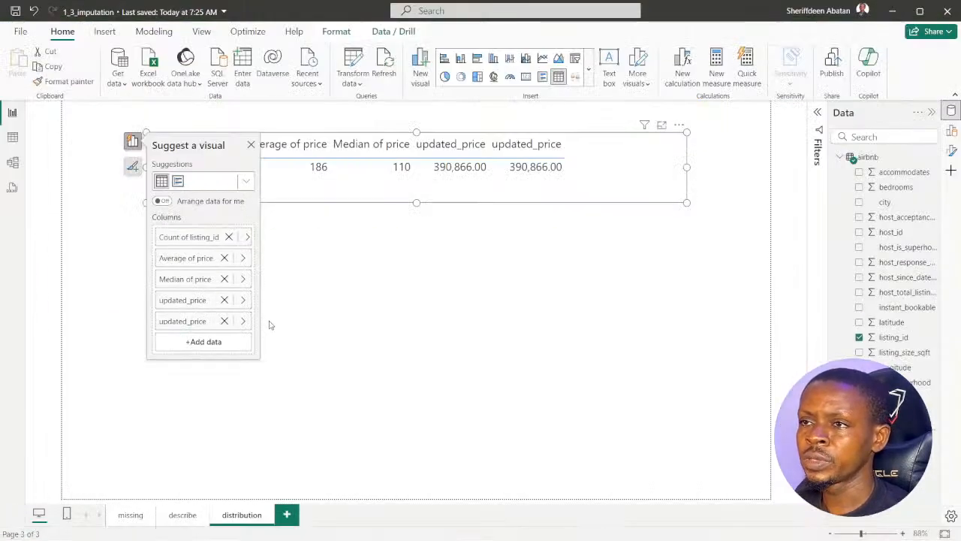
pyautogui.click(242, 300)
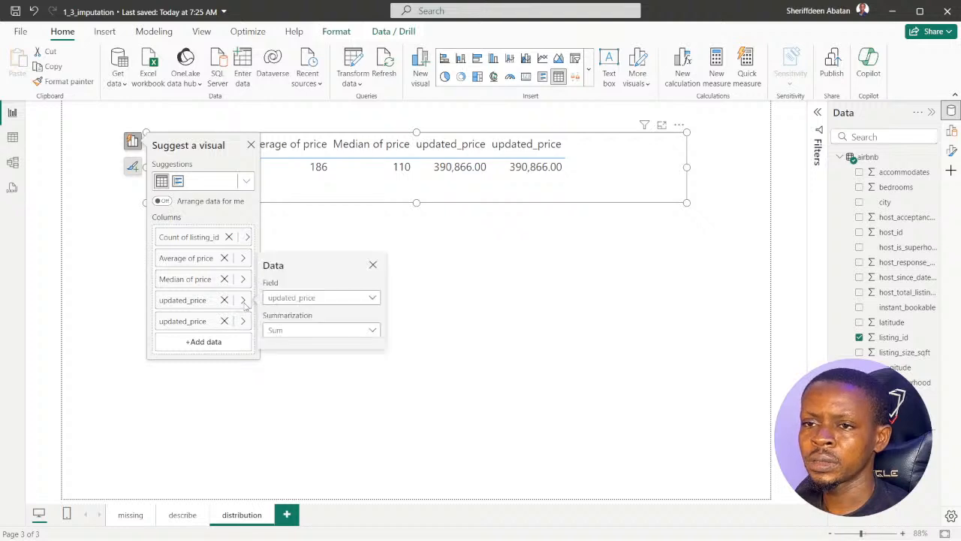
pyautogui.click(298, 331)
pyautogui.click(299, 528)
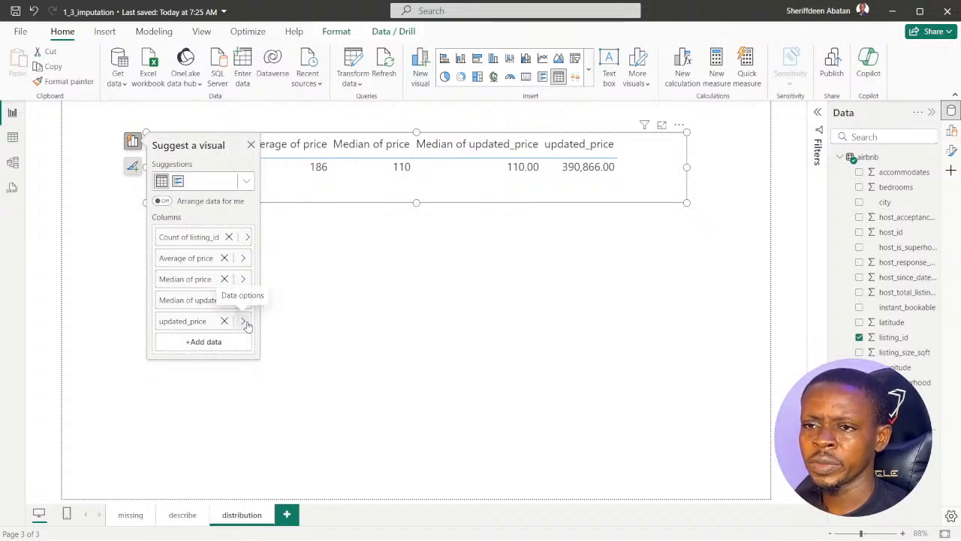
# Summarize the table's remaining updated_price column as Average and deselect the table.
pyautogui.click(250, 323)
pyautogui.click(319, 351)
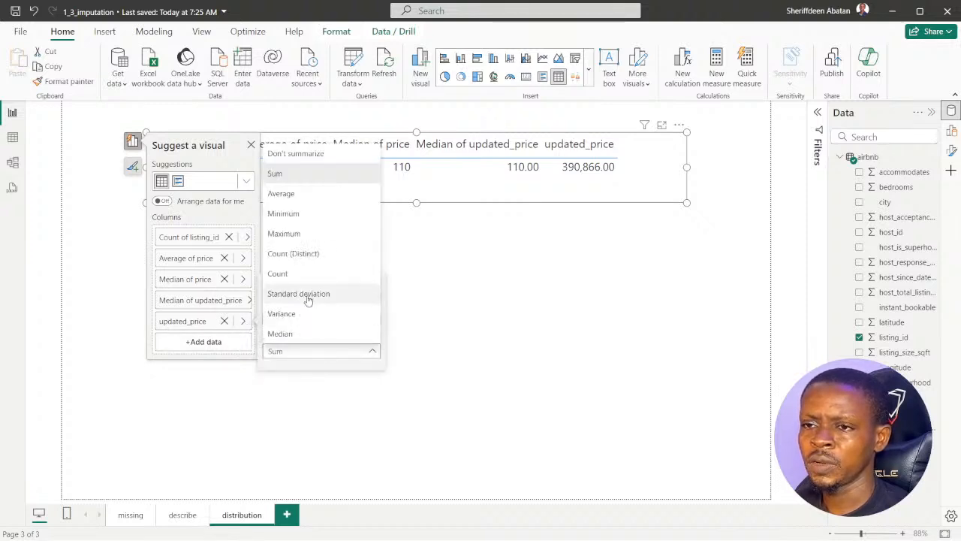
pyautogui.click(286, 197)
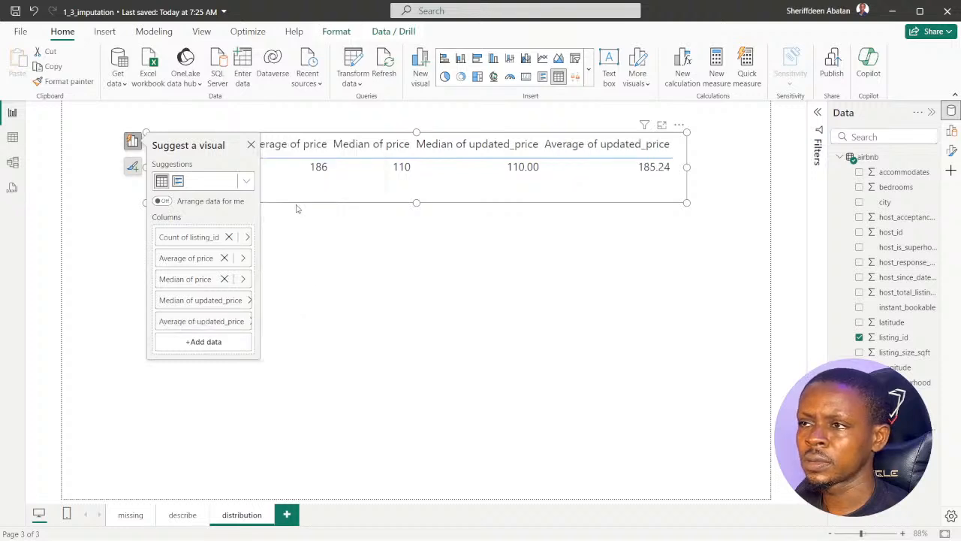
pyautogui.click(389, 250)
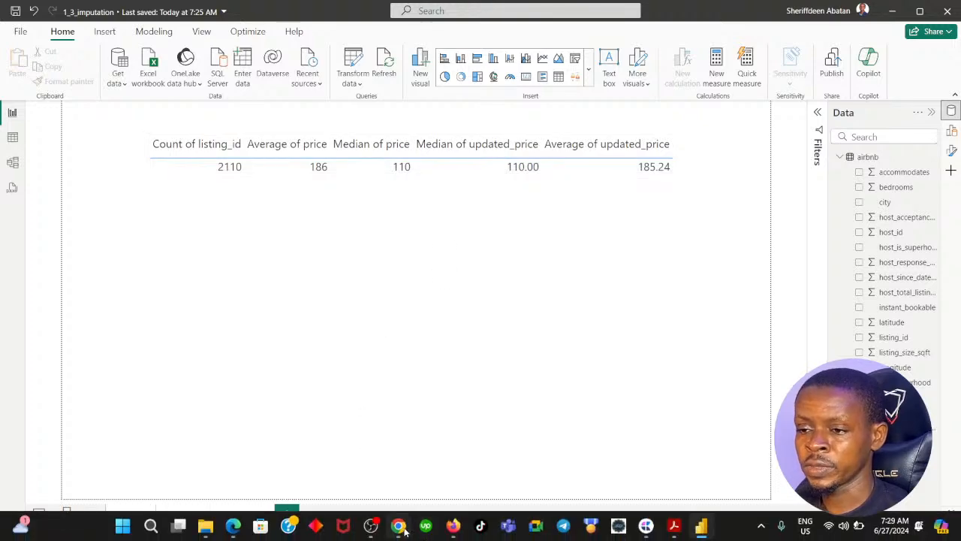
# Check the required format in Chrome, format Power BI's updated_price column as dollar currency with 2 decimals, and return to the report.
pyautogui.click(399, 526)
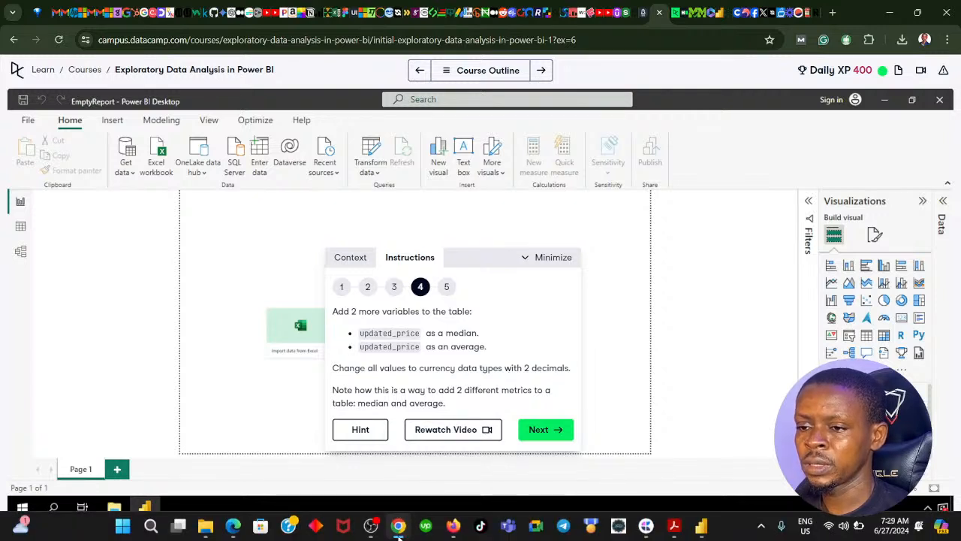
pyautogui.moveTo(399, 528)
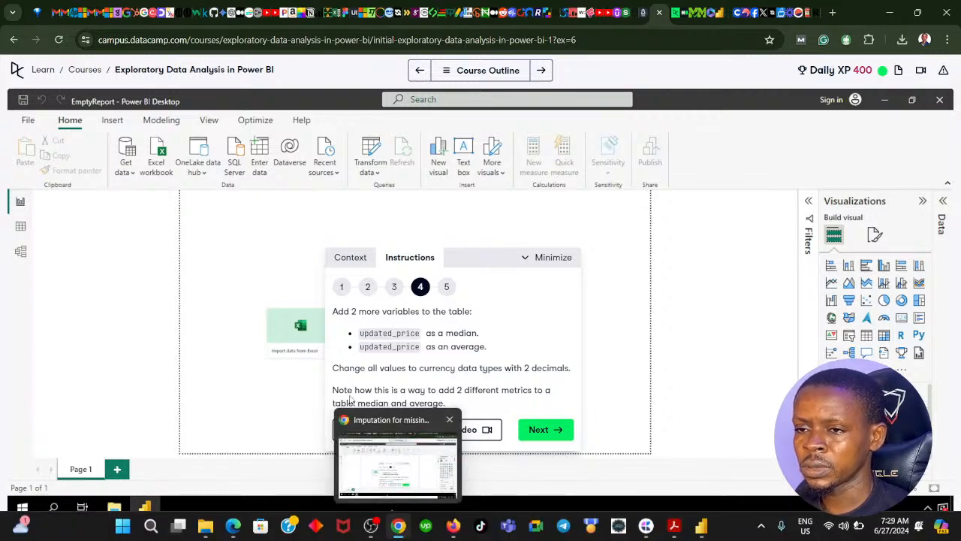
pyautogui.click(399, 527)
pyautogui.click(14, 139)
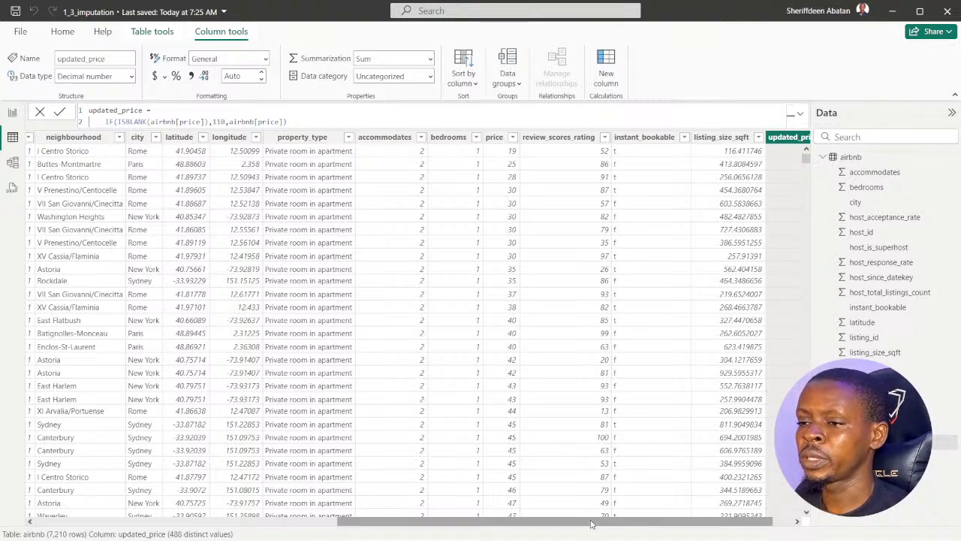
pyautogui.moveTo(592, 521); pyautogui.dragTo(653, 529)
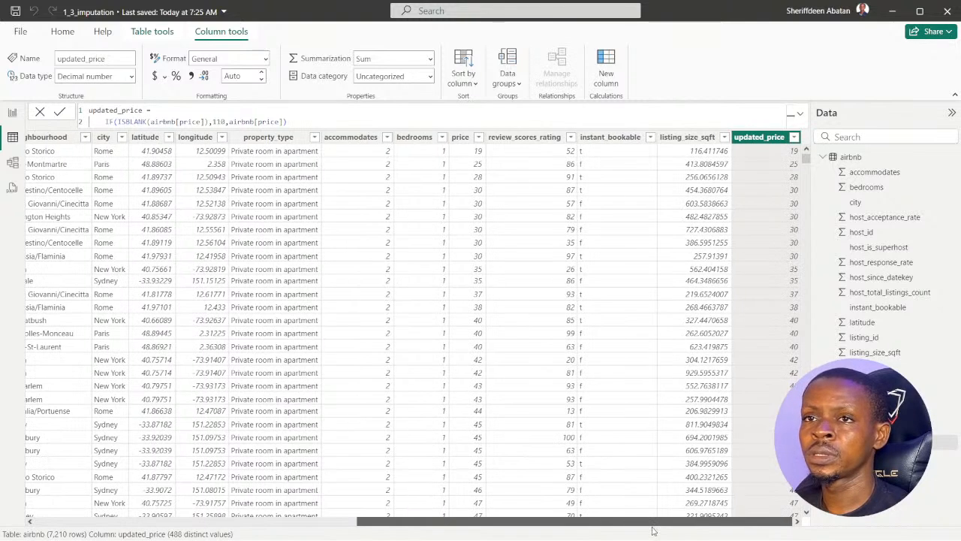
pyautogui.click(155, 79)
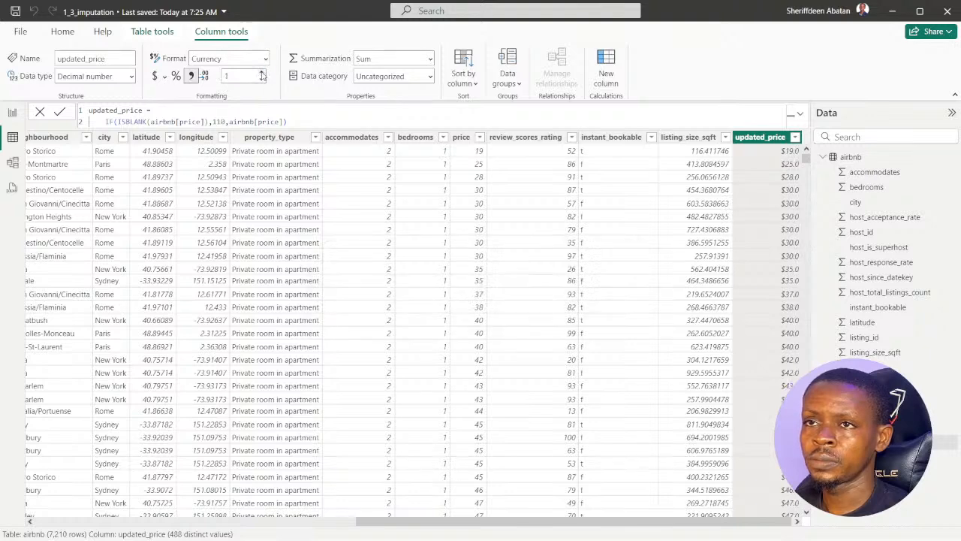
pyautogui.click(13, 113)
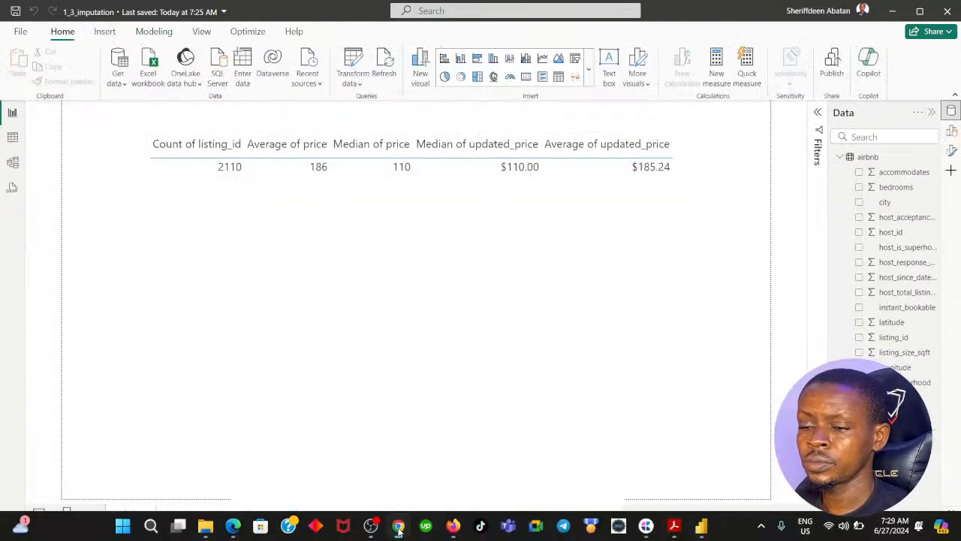
# Advance the DataCamp exercise in Chrome to its fifth instruction and switch back to the Power BI table to compare the averages.
pyautogui.click(398, 535)
pyautogui.click(538, 432)
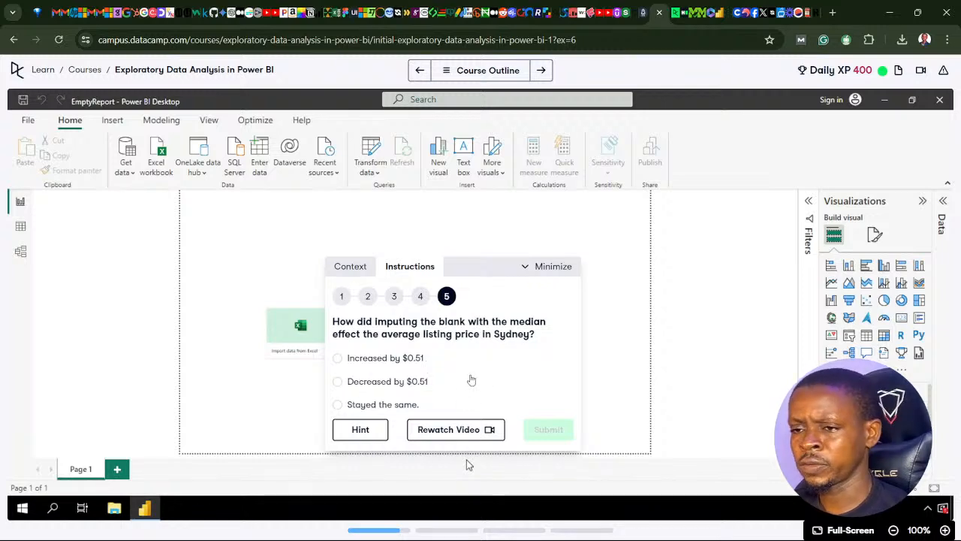
pyautogui.moveTo(399, 507)
pyautogui.click(399, 527)
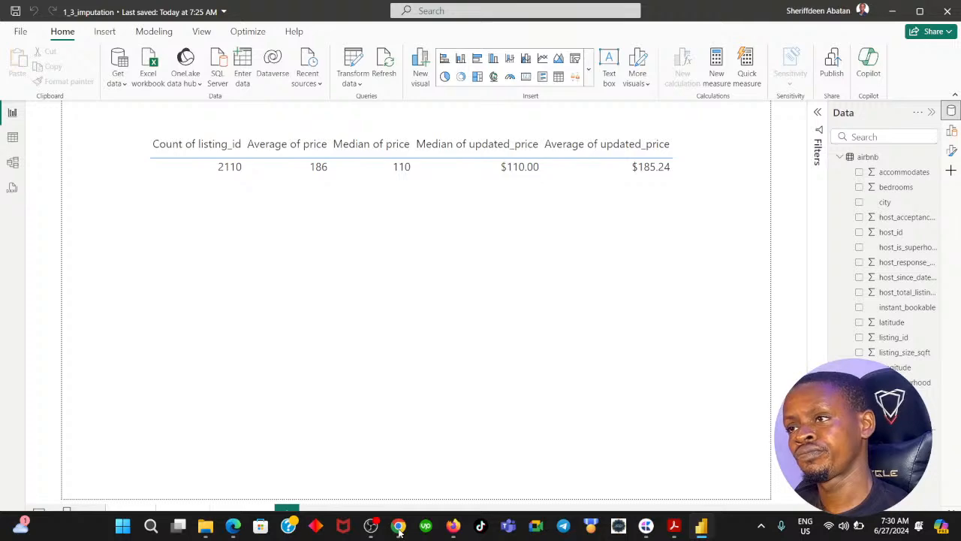
# Compare the question in Chrome with the table's average prices and submit the answer "Decreased by $0.51".
pyautogui.click(399, 527)
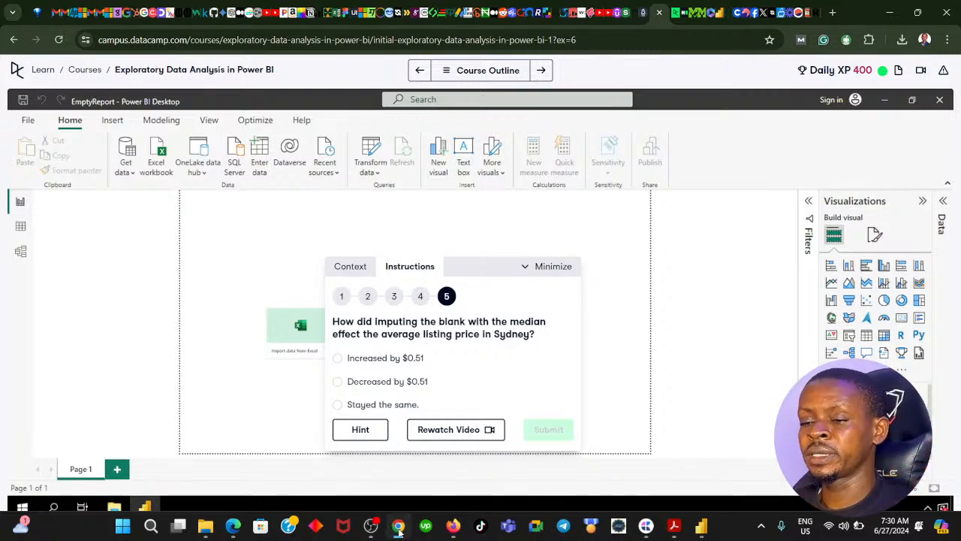
pyautogui.click(399, 527)
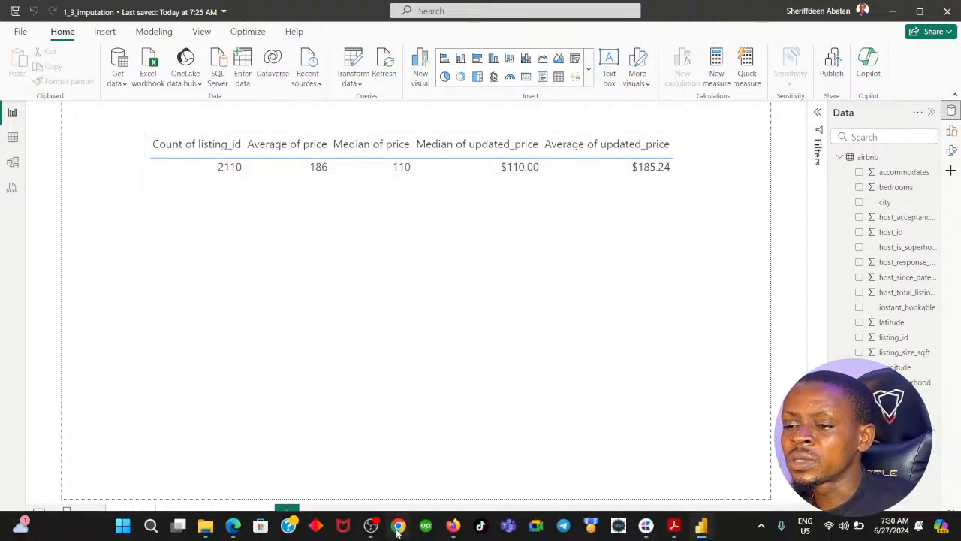
pyautogui.click(398, 526)
pyautogui.click(398, 527)
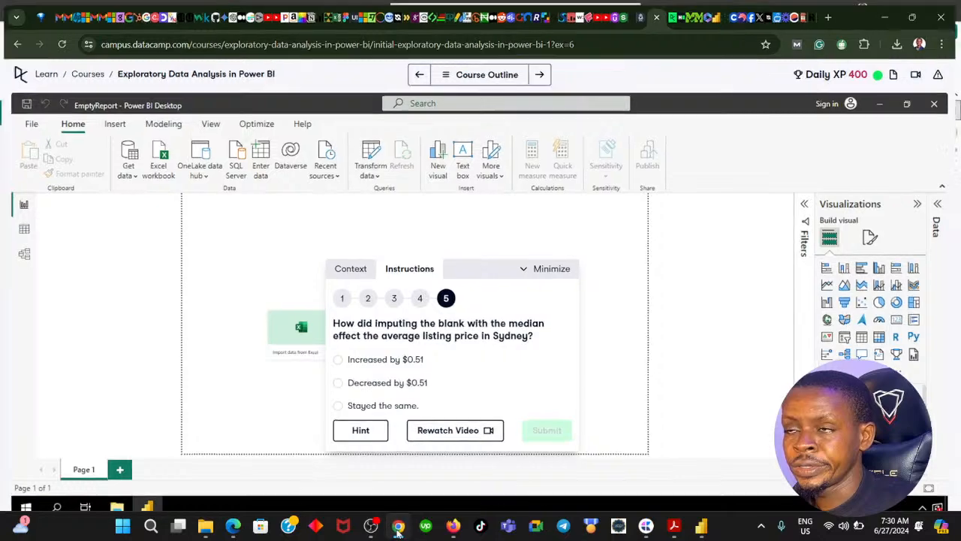
pyautogui.click(398, 527)
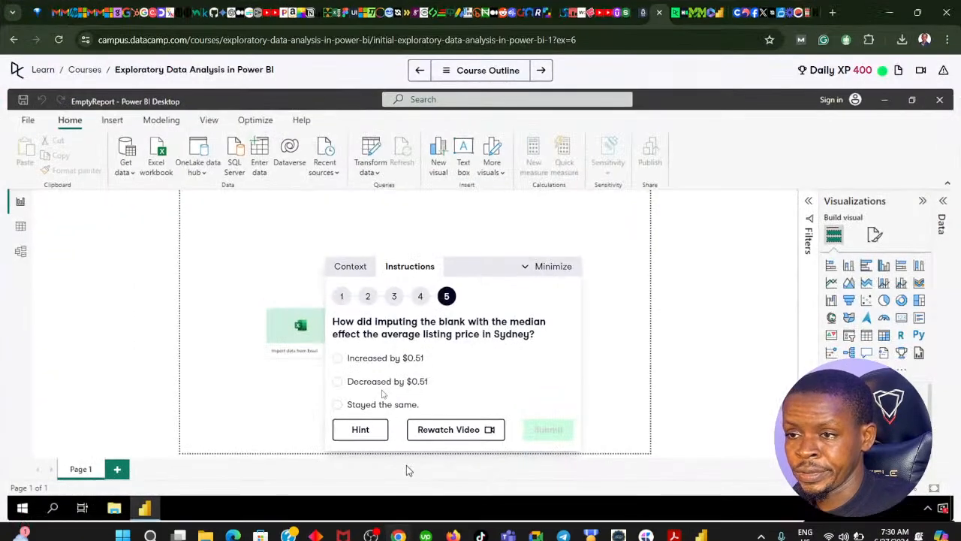
pyautogui.click(530, 430)
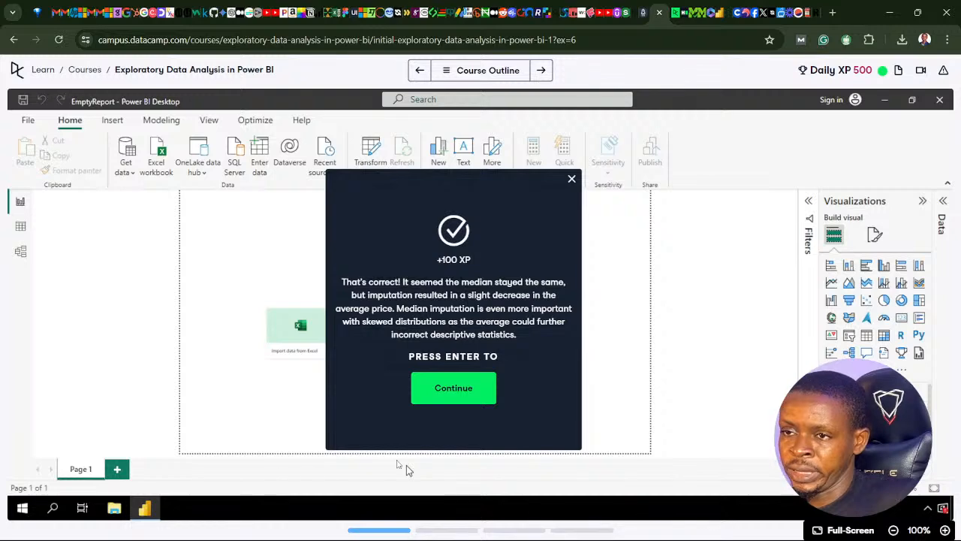
# Review the finished table in Power BI, continue past the exercise feedback in Chrome, and dismiss the chapter rating without rating.
pyautogui.click(398, 527)
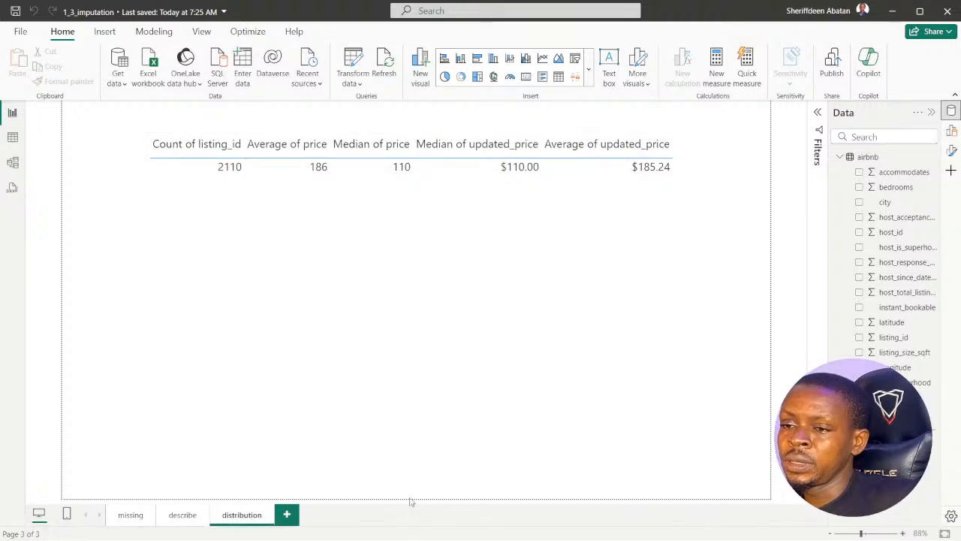
pyautogui.click(398, 527)
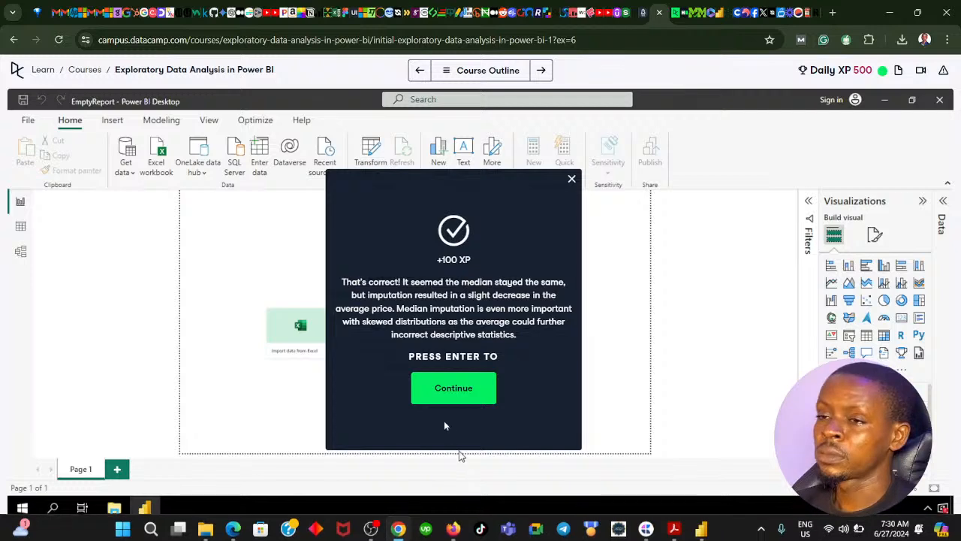
pyautogui.click(455, 393)
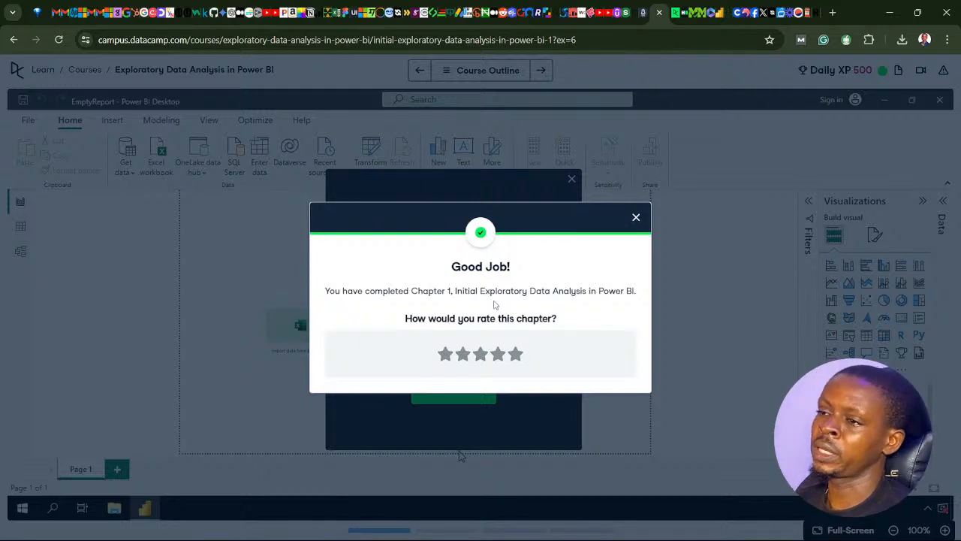
pyautogui.click(636, 217)
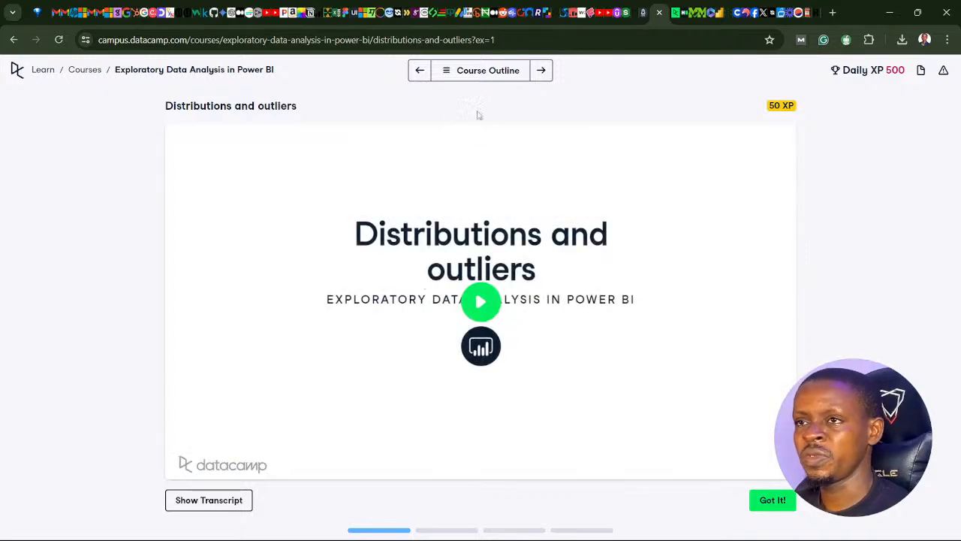
# Review the chapters in the Exploratory Data Analysis in Power BI course outline, close it, and go to the Courses page.
pyautogui.click(449, 75)
pyautogui.scroll(2, 453, 281)
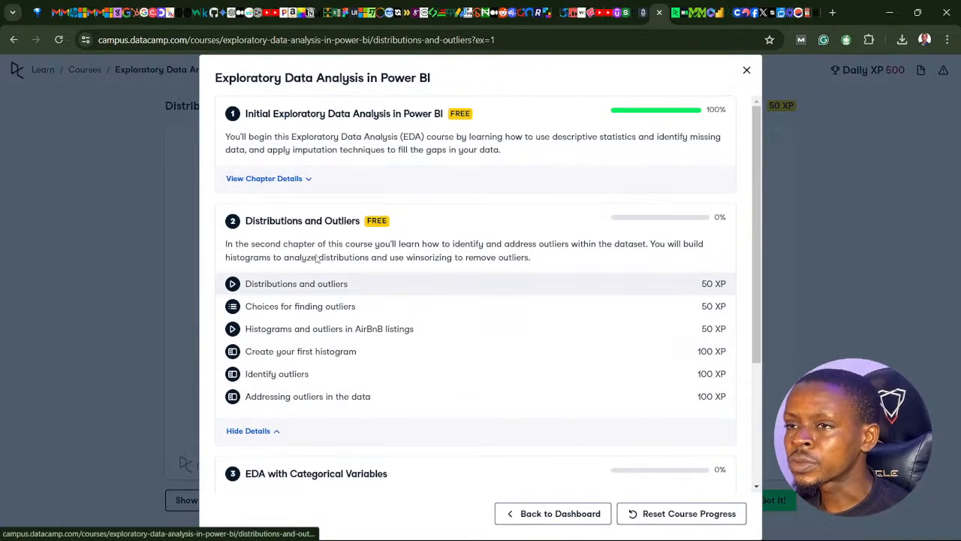
pyautogui.scroll(-3, 413, 317)
pyautogui.scroll(3, 406, 304)
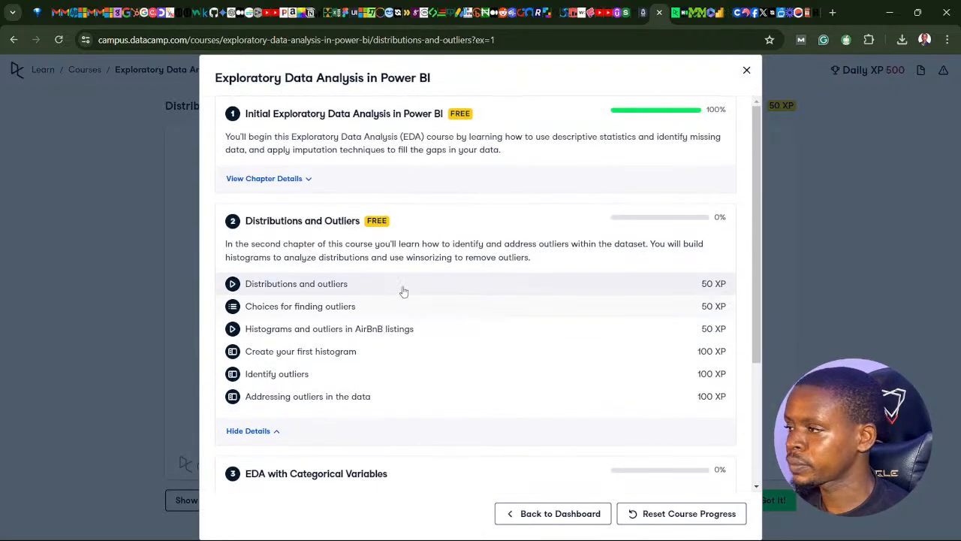
pyautogui.scroll(-3, 399, 302)
pyautogui.scroll(3, 399, 301)
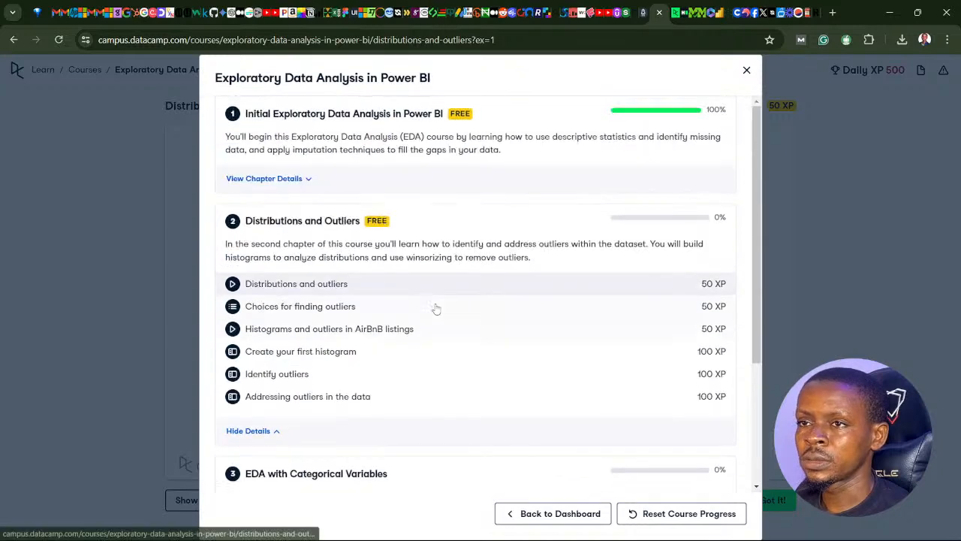
pyautogui.click(748, 73)
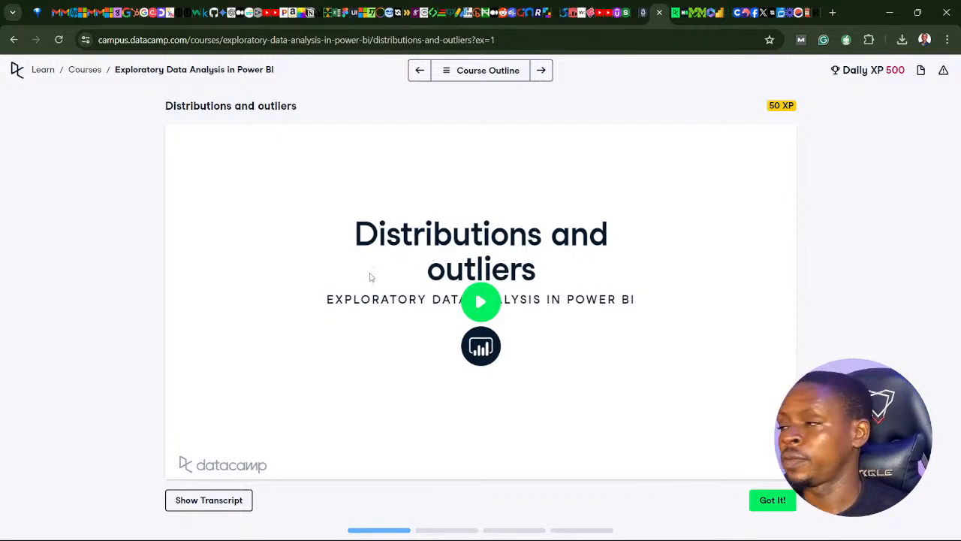
pyautogui.click(86, 75)
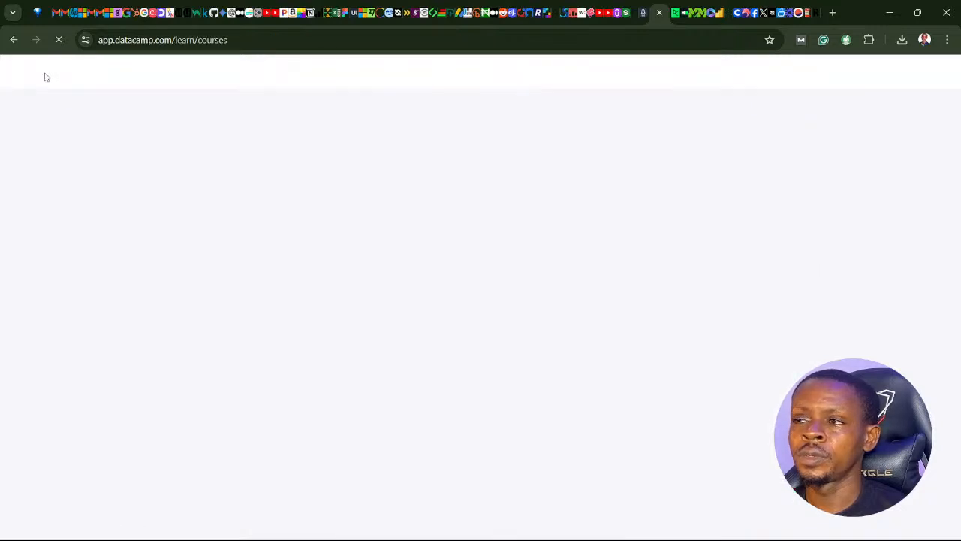